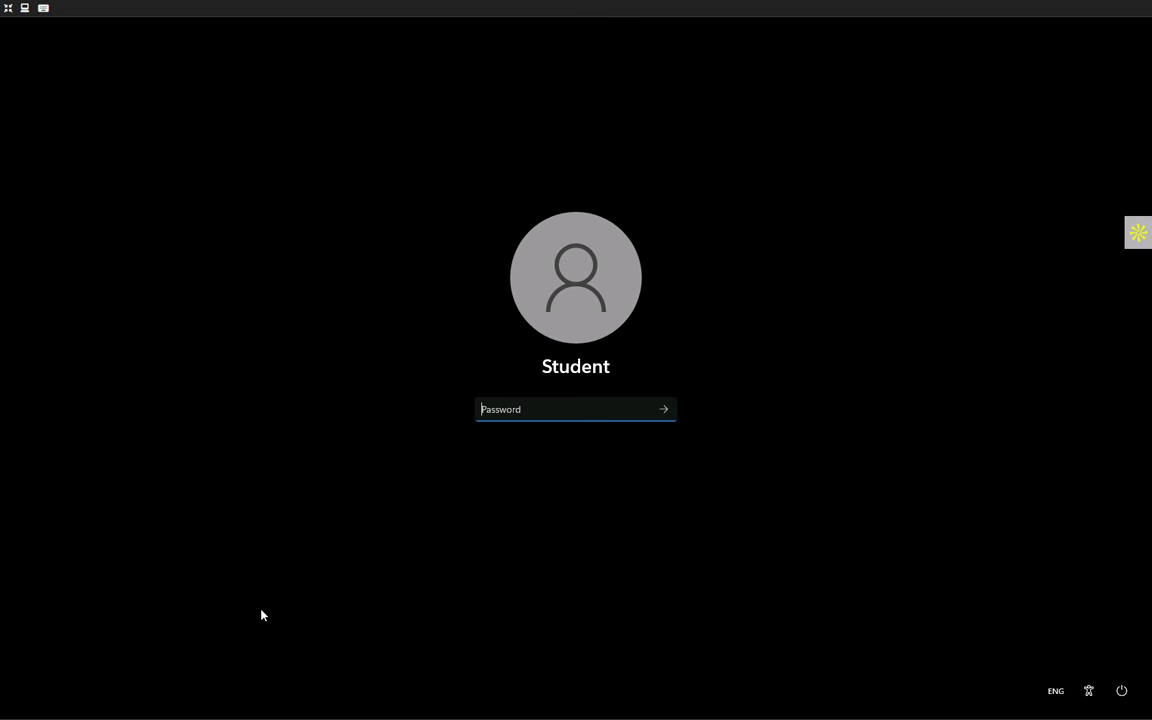
- Leave the lab's full screen and bring up the Implement Real-Time Intelligence learning path window
{"action": "mouse_move", "coordinate": [571, 5]}
{"action": "left_click", "coordinate": [578, 48]}
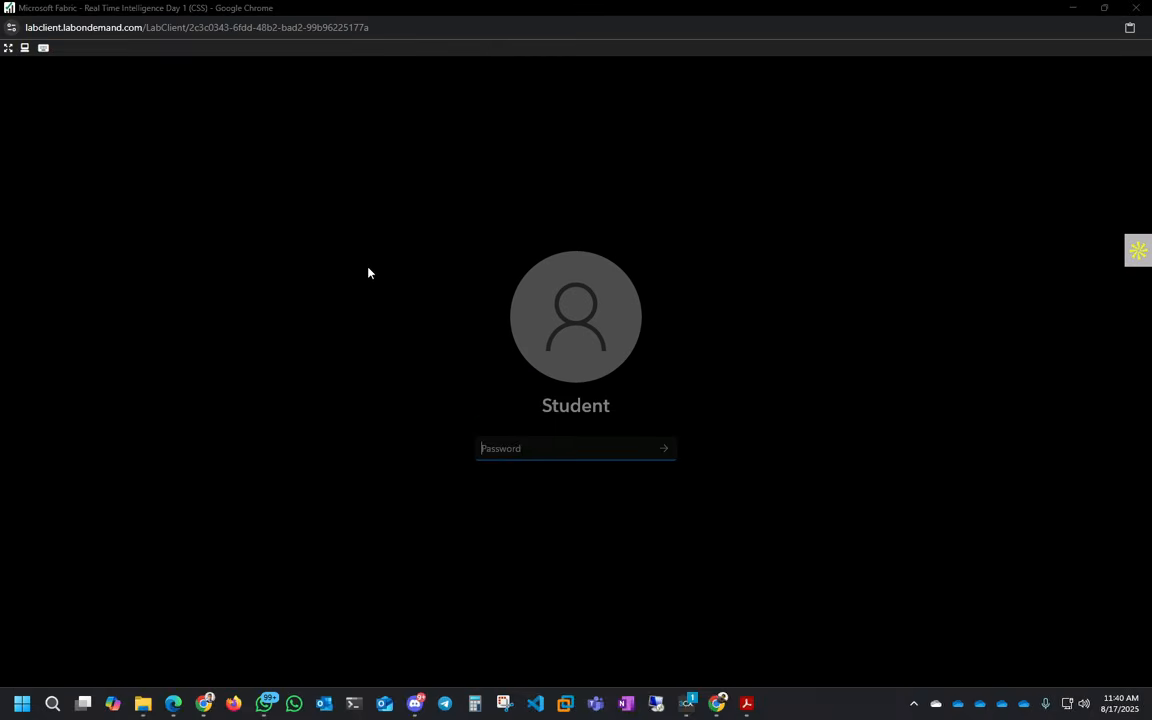
{"action": "mouse_move", "coordinate": [203, 703]}
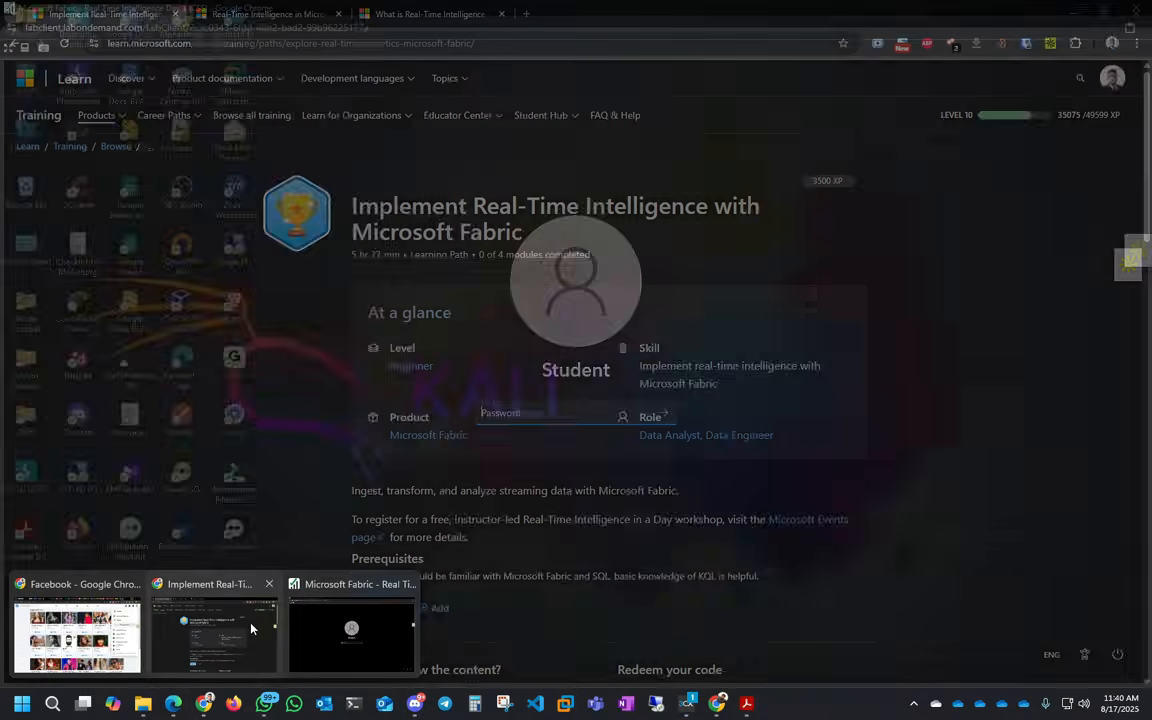
{"action": "left_click", "coordinate": [246, 655]}
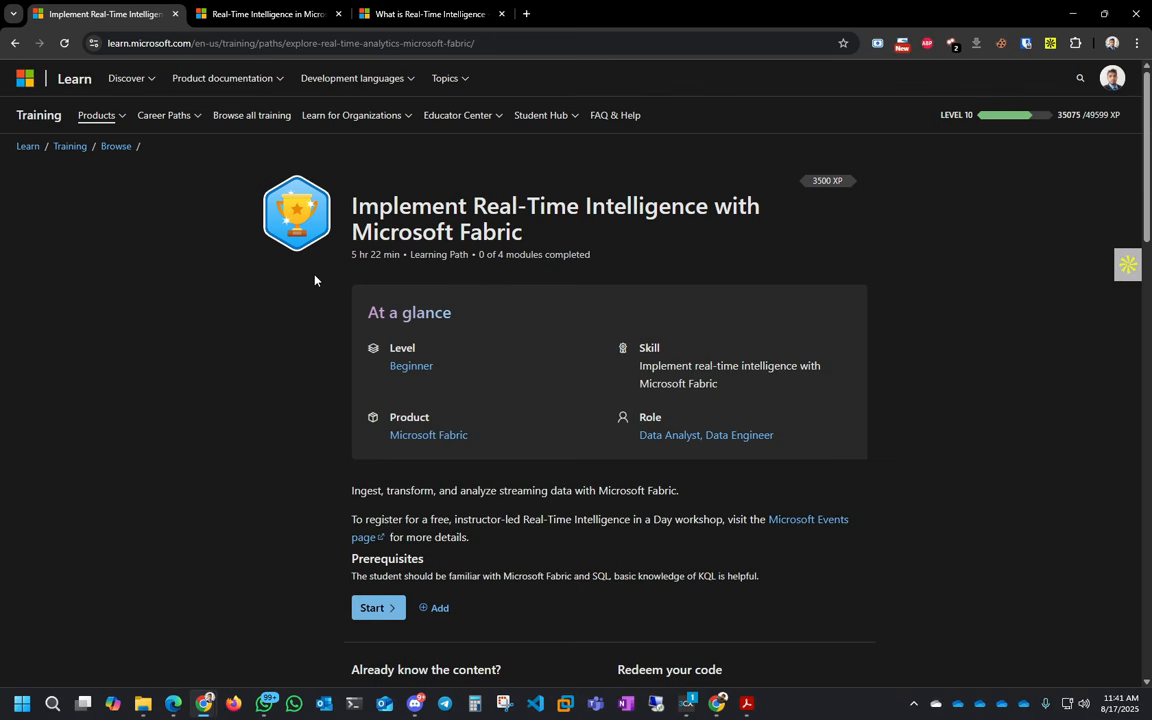
- Scroll through the learning path page to review its 4 modules
{"action": "scroll", "coordinate": [314, 280], "scroll_direction": "down", "scroll_amount": 3}
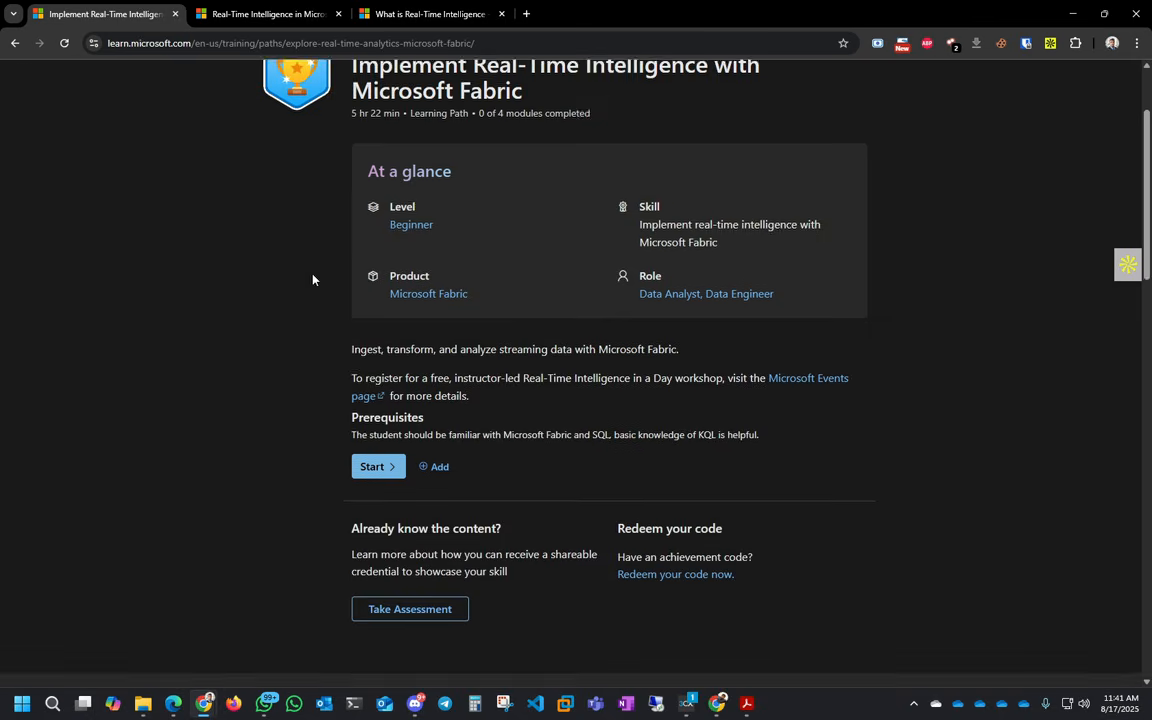
{"action": "scroll", "coordinate": [312, 279], "scroll_direction": "down", "scroll_amount": 2}
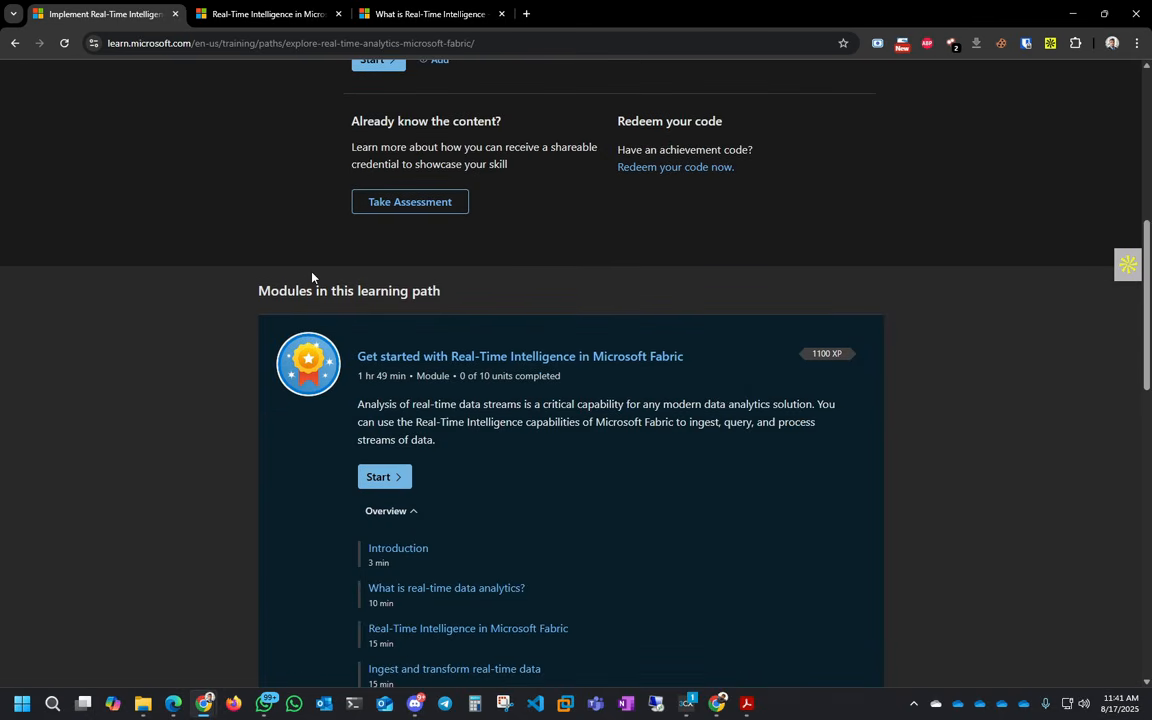
{"action": "scroll", "coordinate": [312, 278], "scroll_direction": "down", "scroll_amount": 2}
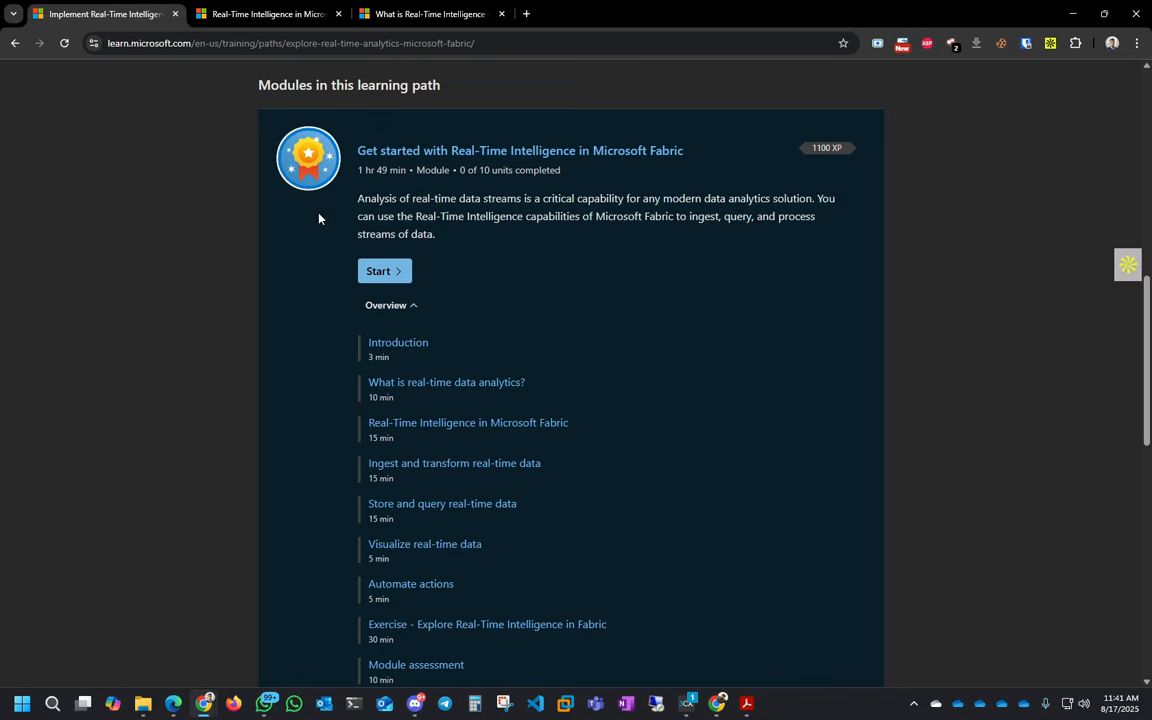
{"action": "scroll", "coordinate": [319, 218], "scroll_direction": "down", "scroll_amount": 4}
{"action": "scroll", "coordinate": [343, 300], "scroll_direction": "down", "scroll_amount": 5}
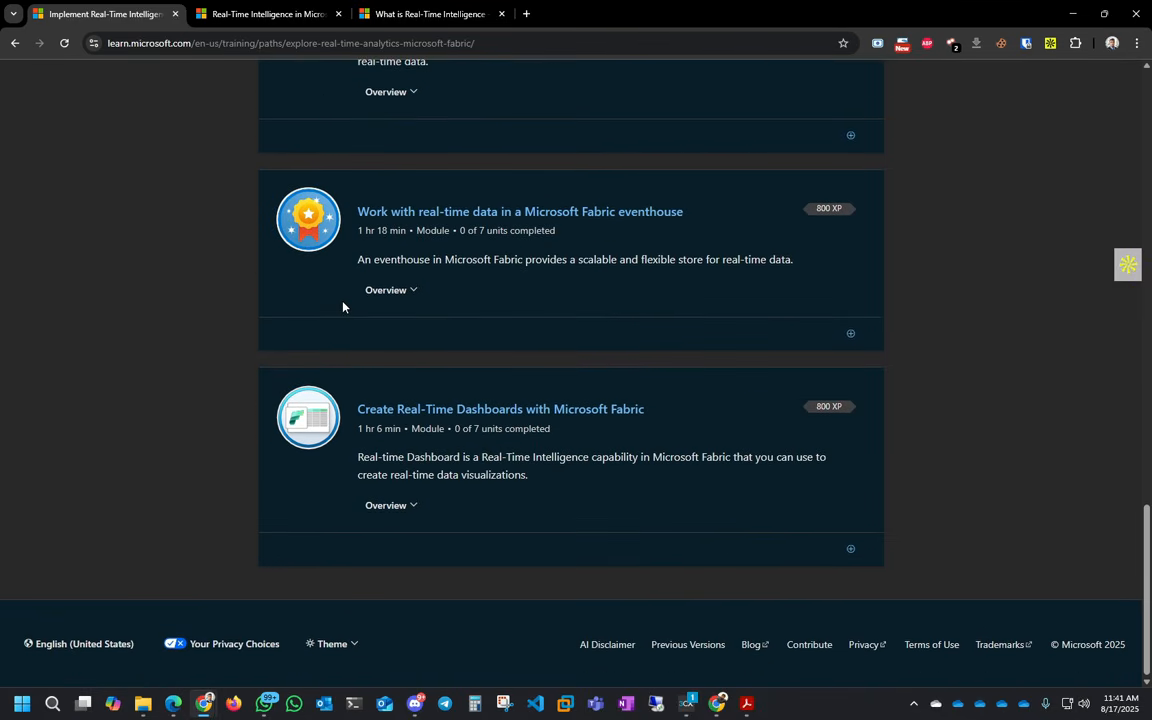
{"action": "scroll", "coordinate": [343, 307], "scroll_direction": "up", "scroll_amount": 13}
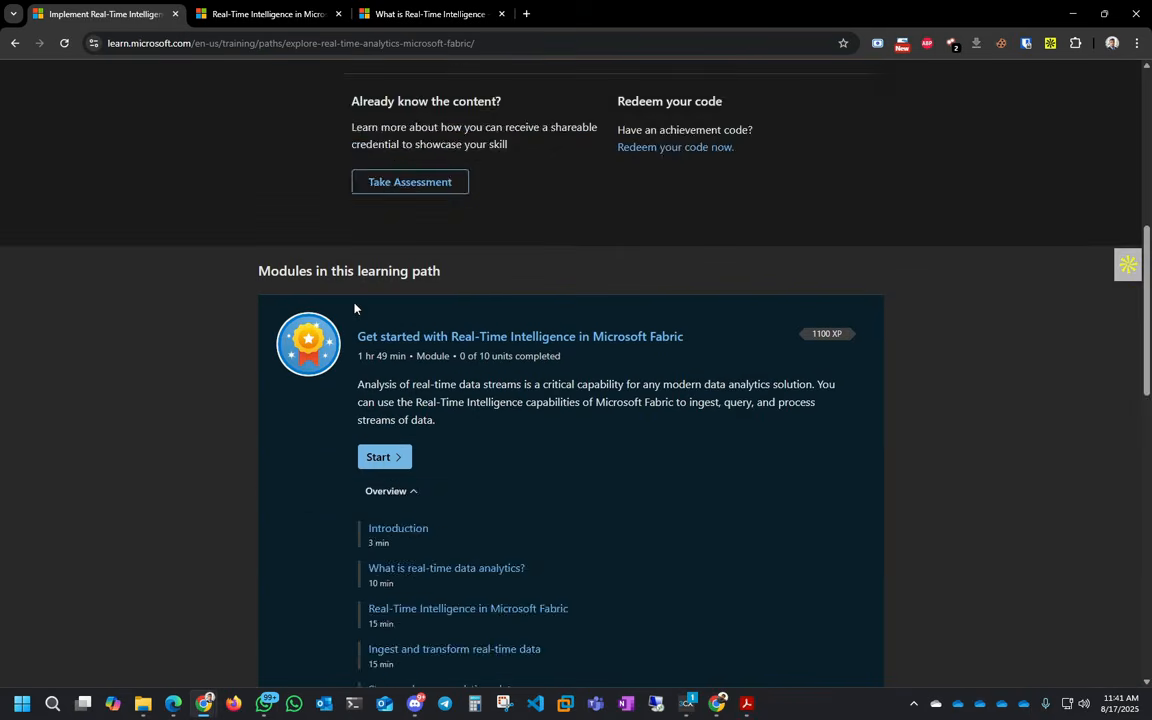
{"action": "scroll", "coordinate": [354, 308], "scroll_direction": "up", "scroll_amount": 3}
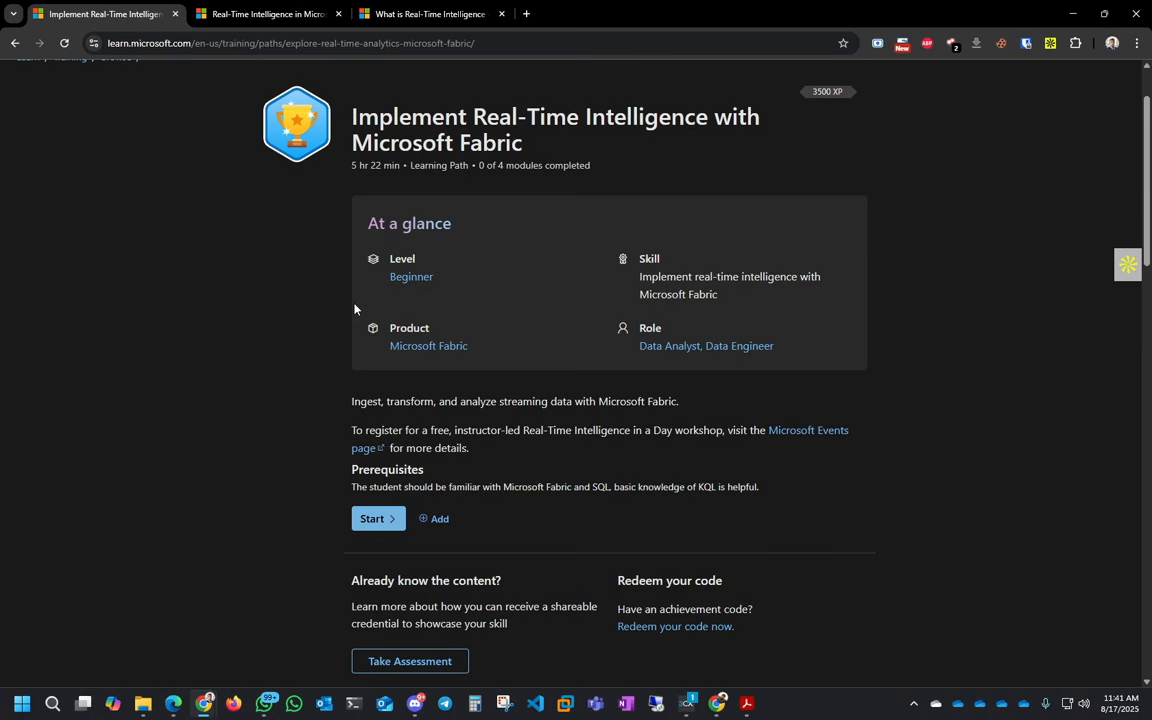
- Switch to the Real-Time Intelligence documentation page and scroll through it
{"action": "left_click", "coordinate": [265, 14]}
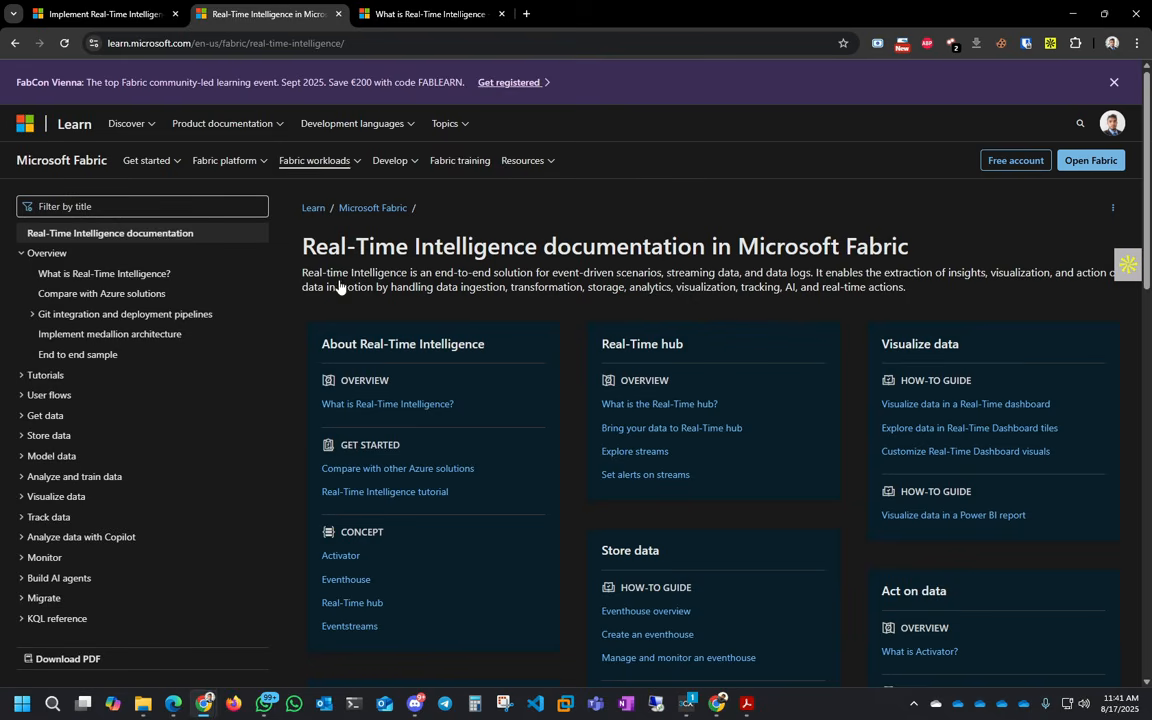
{"action": "scroll", "coordinate": [571, 298], "scroll_direction": "down", "scroll_amount": 3}
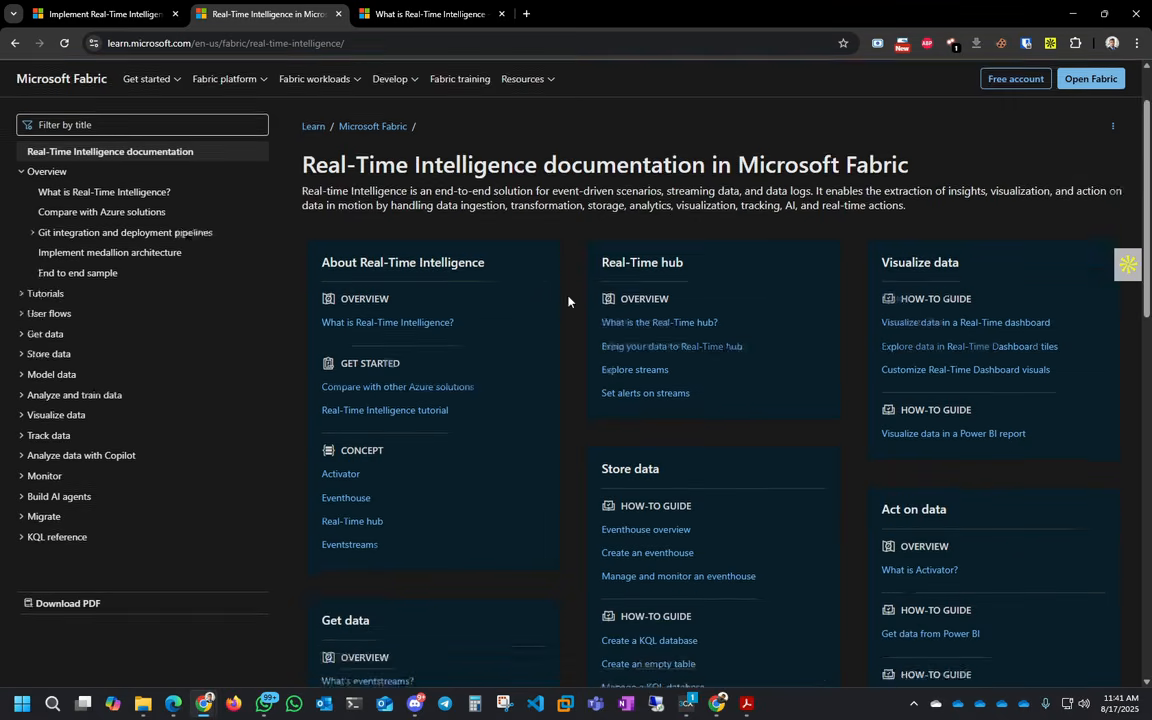
{"action": "scroll", "coordinate": [565, 302], "scroll_direction": "down", "scroll_amount": 6}
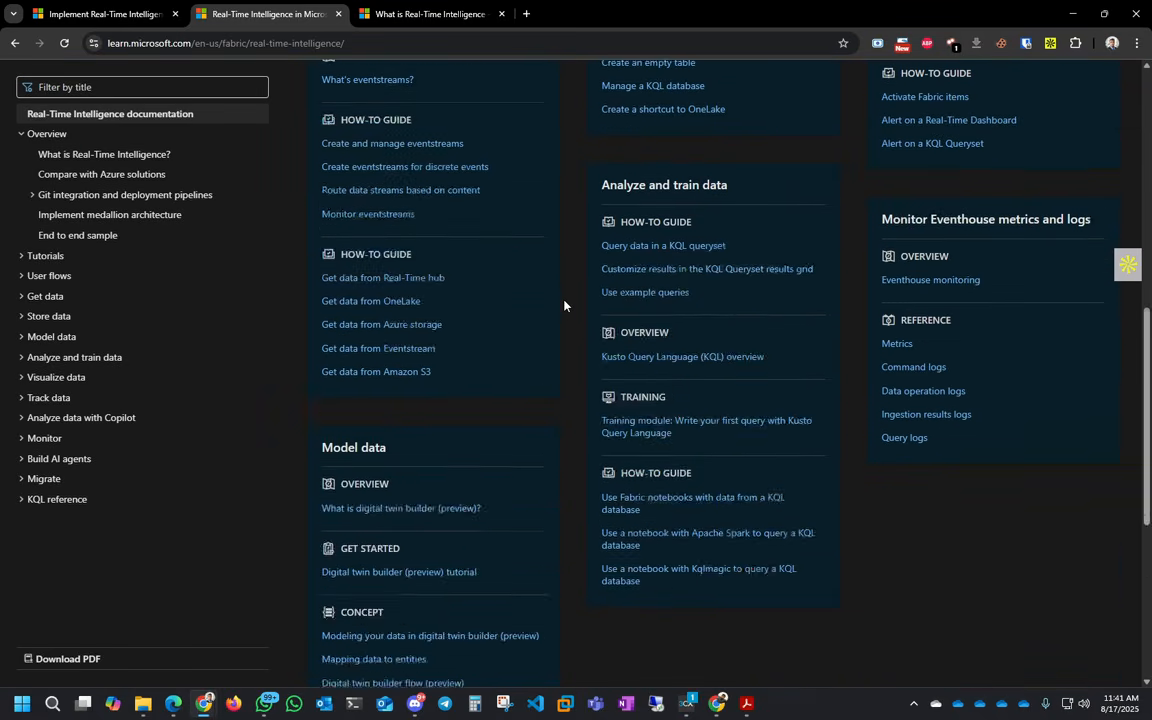
{"action": "scroll", "coordinate": [565, 330], "scroll_direction": "down", "scroll_amount": 2}
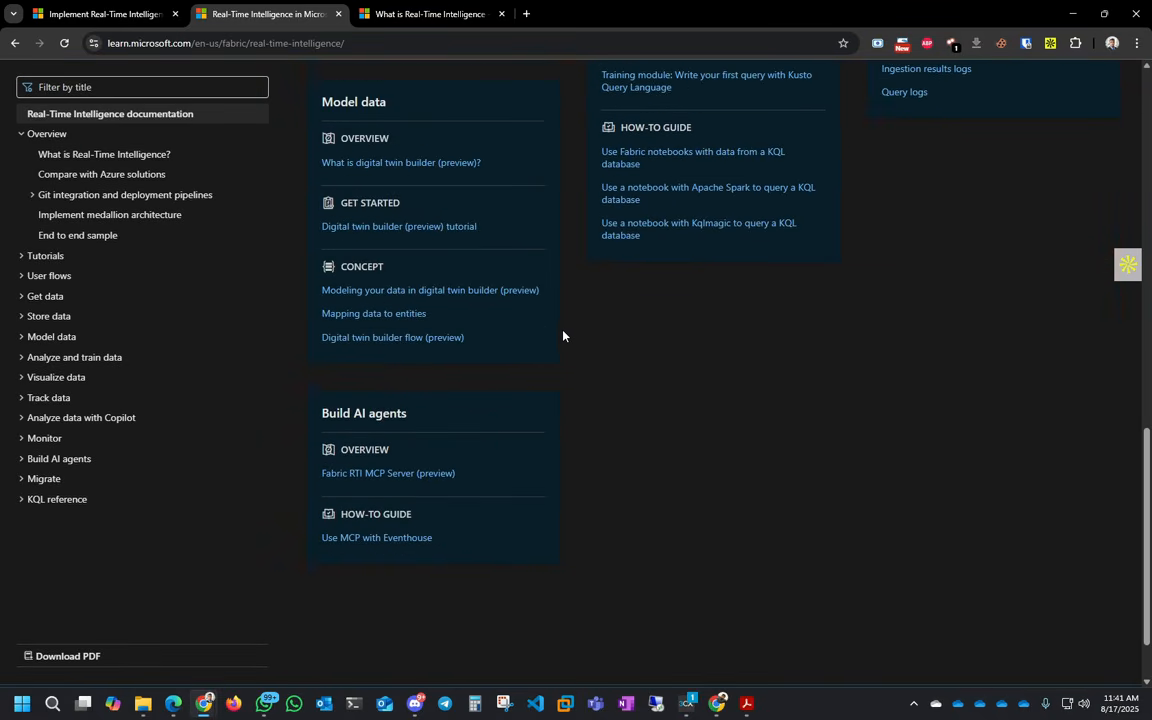
- Open the 'What is Real-Time Intelligence?' article and scroll to 'Store and analyze data'
{"action": "left_click", "coordinate": [437, 16]}
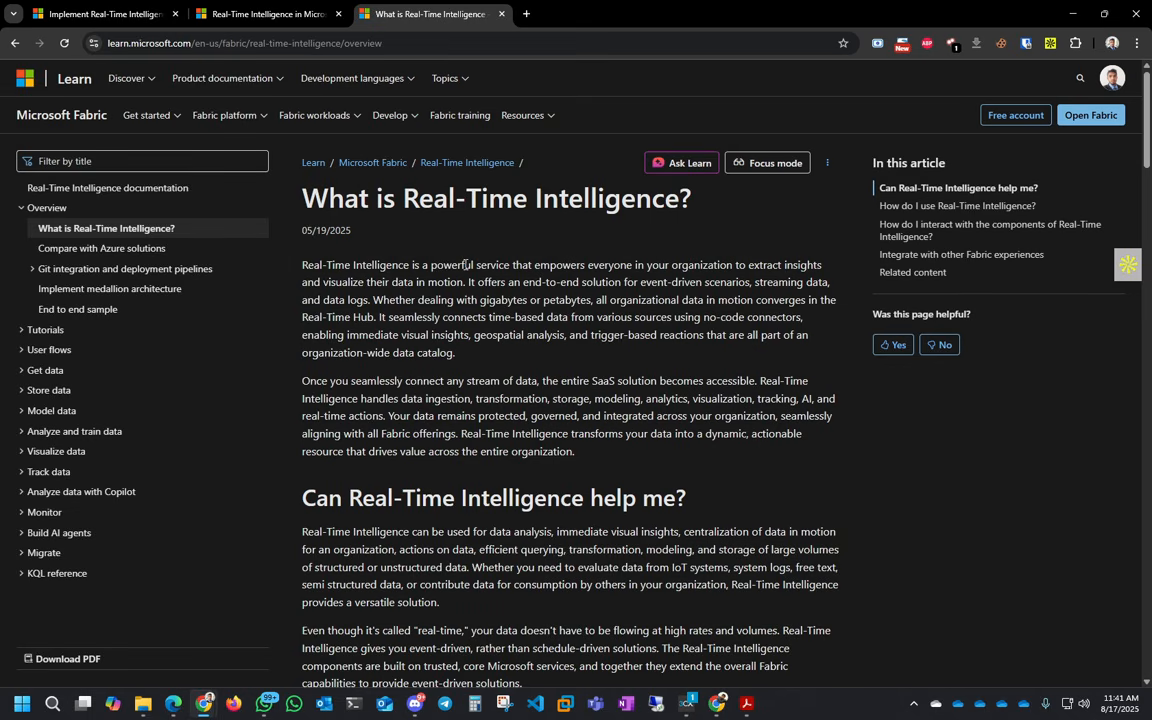
{"action": "scroll", "coordinate": [465, 265], "scroll_direction": "down", "scroll_amount": 9}
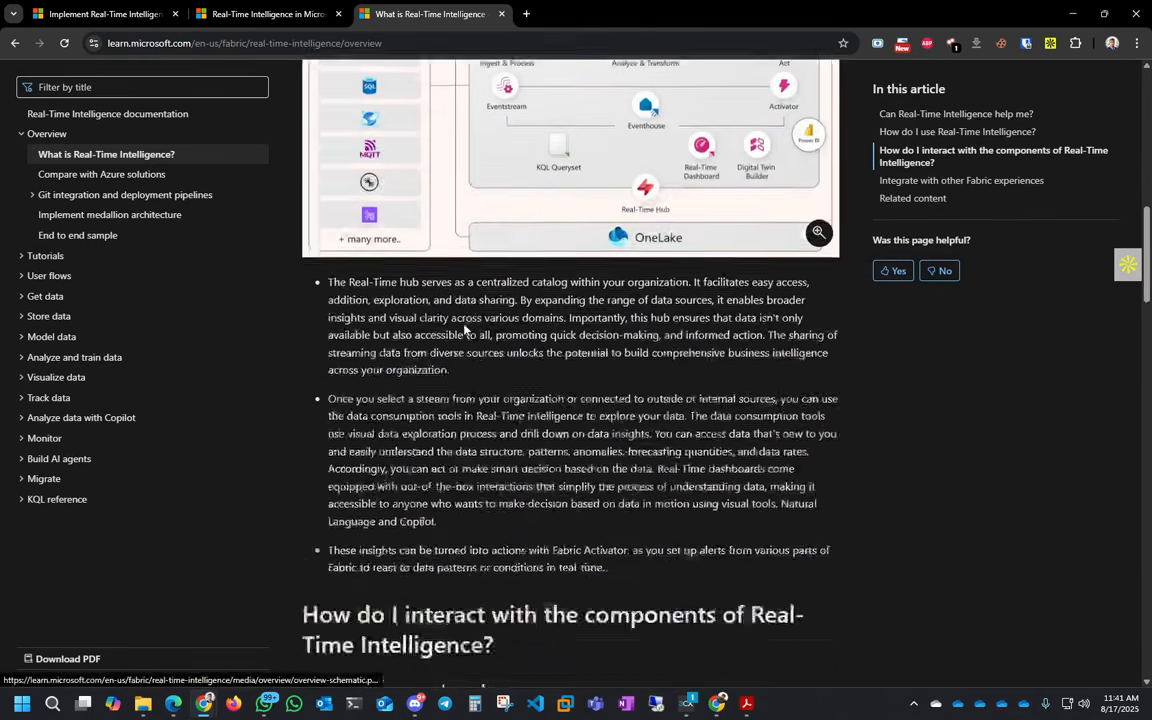
{"action": "scroll", "coordinate": [465, 330], "scroll_direction": "down", "scroll_amount": 11}
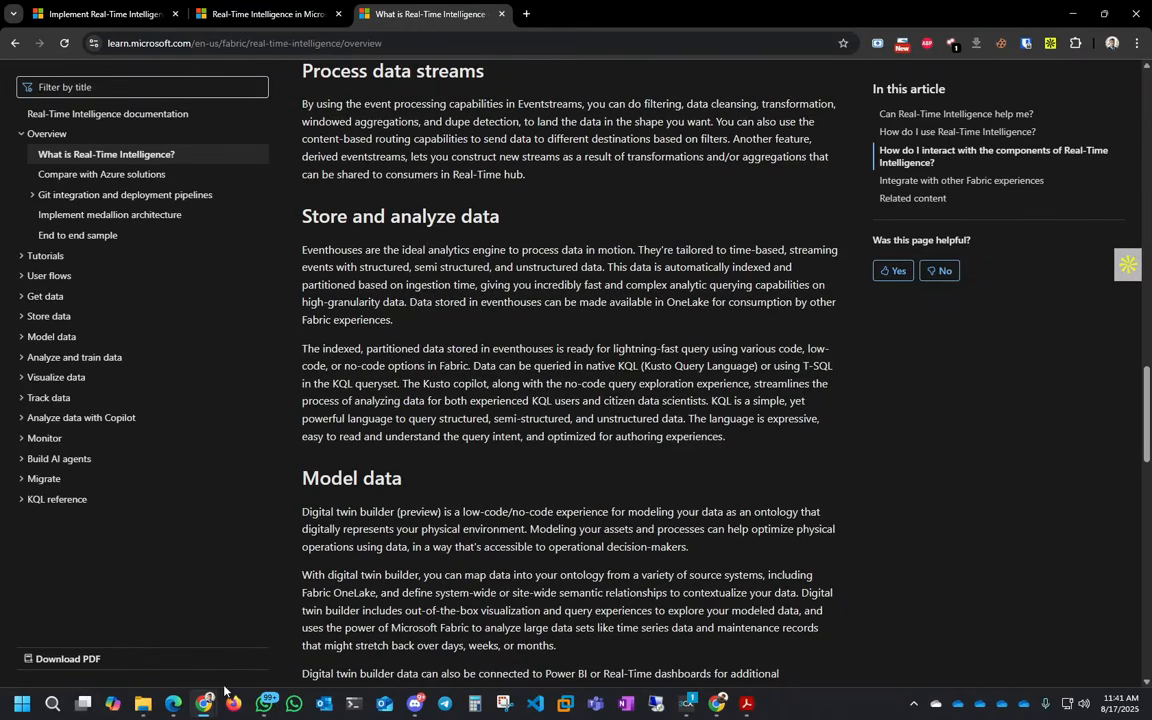
- Sign in to the lab machine's Student account with its password and go full screen
{"action": "mouse_move", "coordinate": [206, 708]}
{"action": "left_click", "coordinate": [351, 630]}
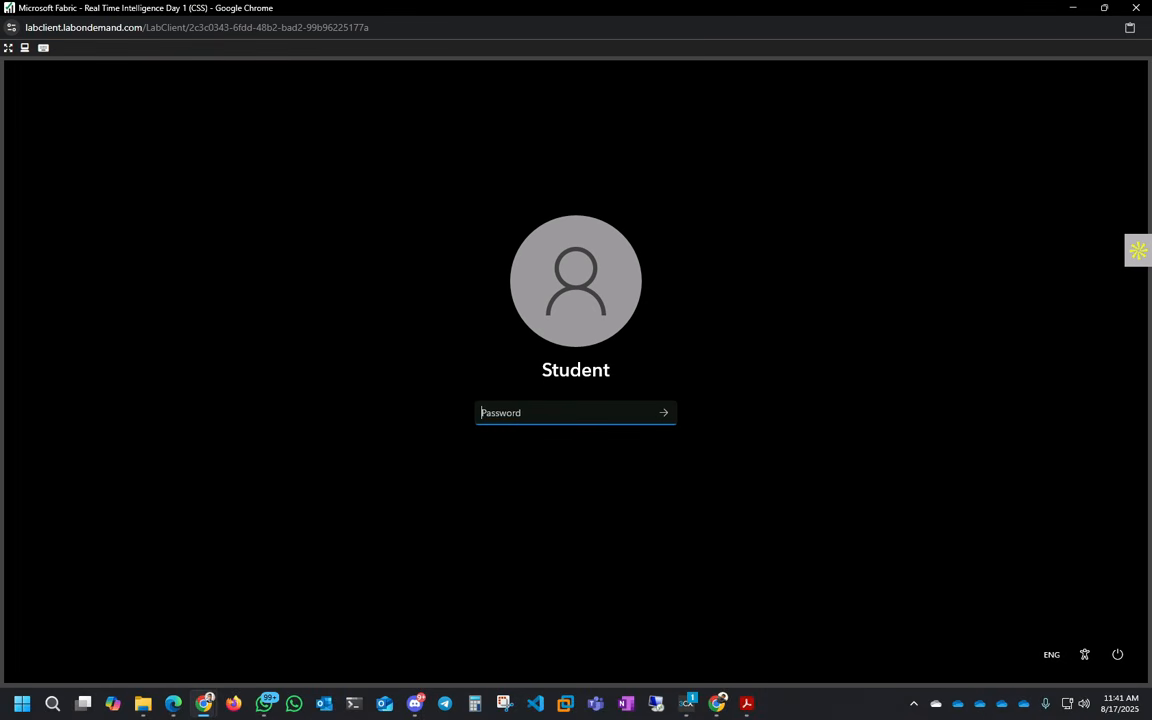
{"action": "type", "text": "••••••••"}
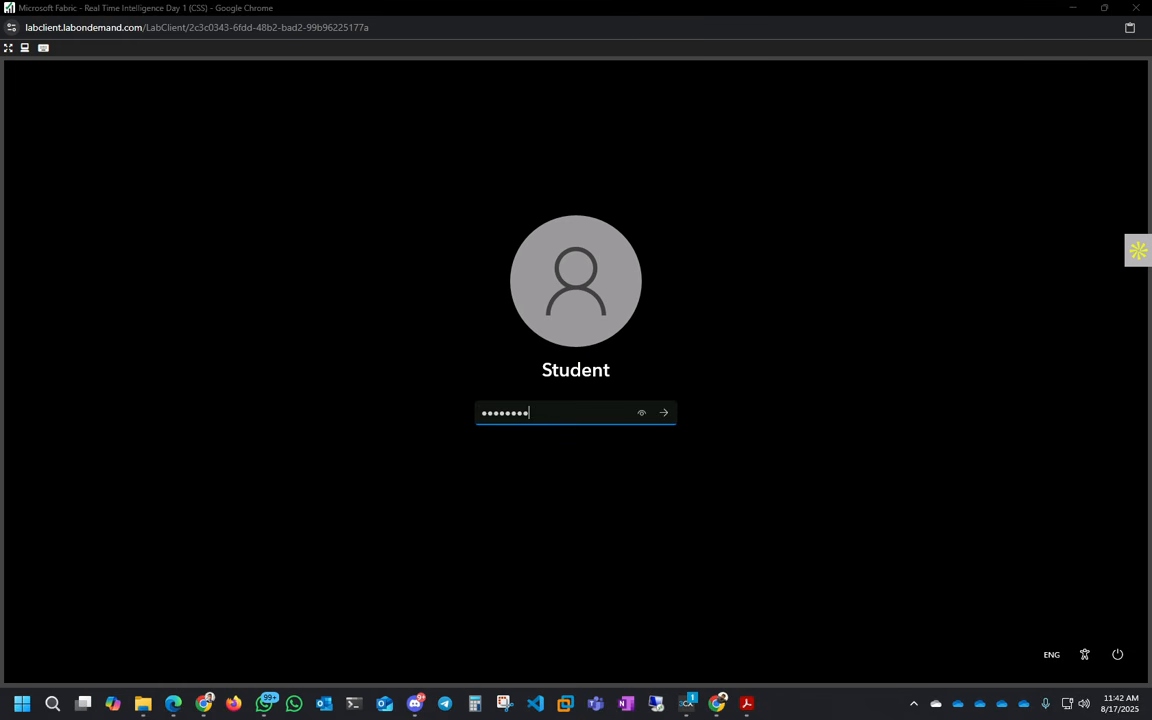
{"action": "left_click", "coordinate": [663, 412]}
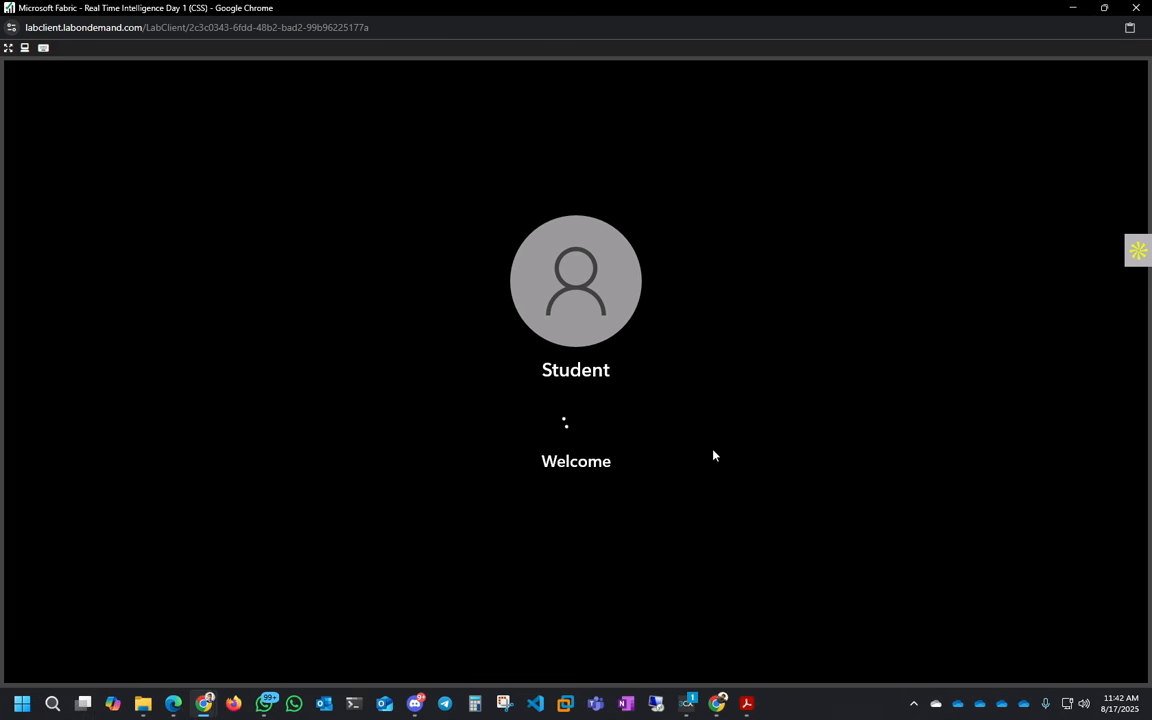
{"action": "left_click", "coordinate": [8, 47]}
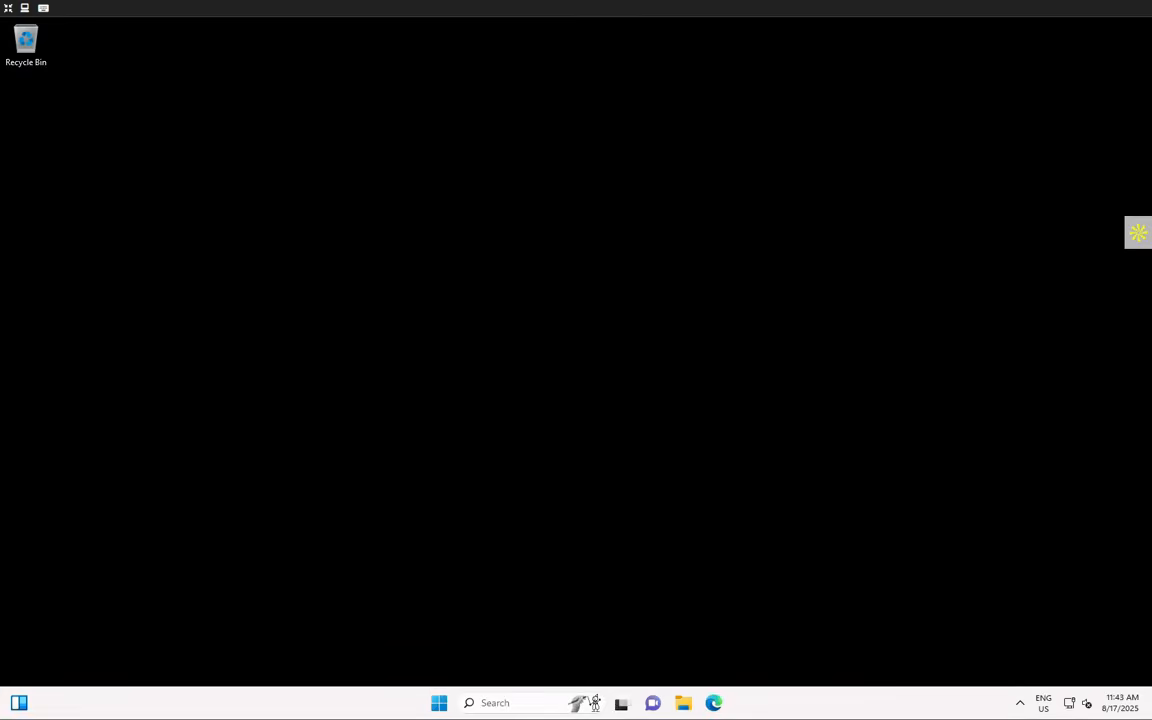
{"action": "left_click", "coordinate": [714, 703]}
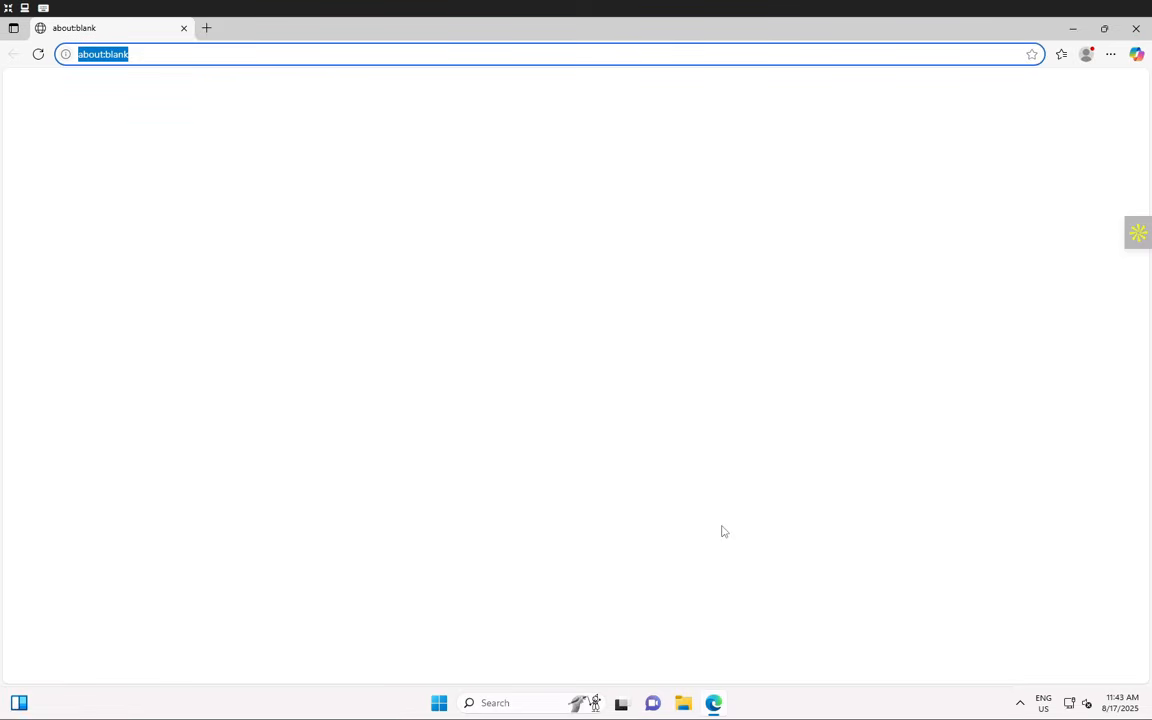
{"action": "left_click", "coordinate": [155, 52]}
{"action": "key", "text": "ctrl+a"}
{"action": "type", "text": "https://app."}
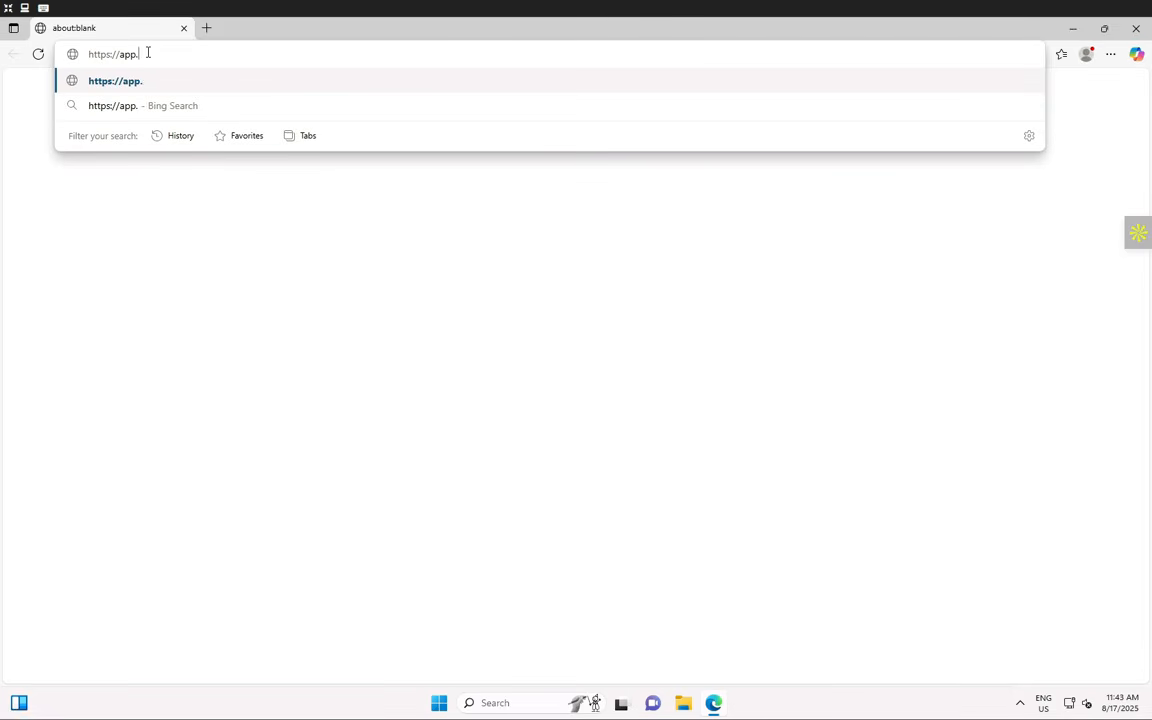
{"action": "type", "text": "fabric.microsoft.com/"}
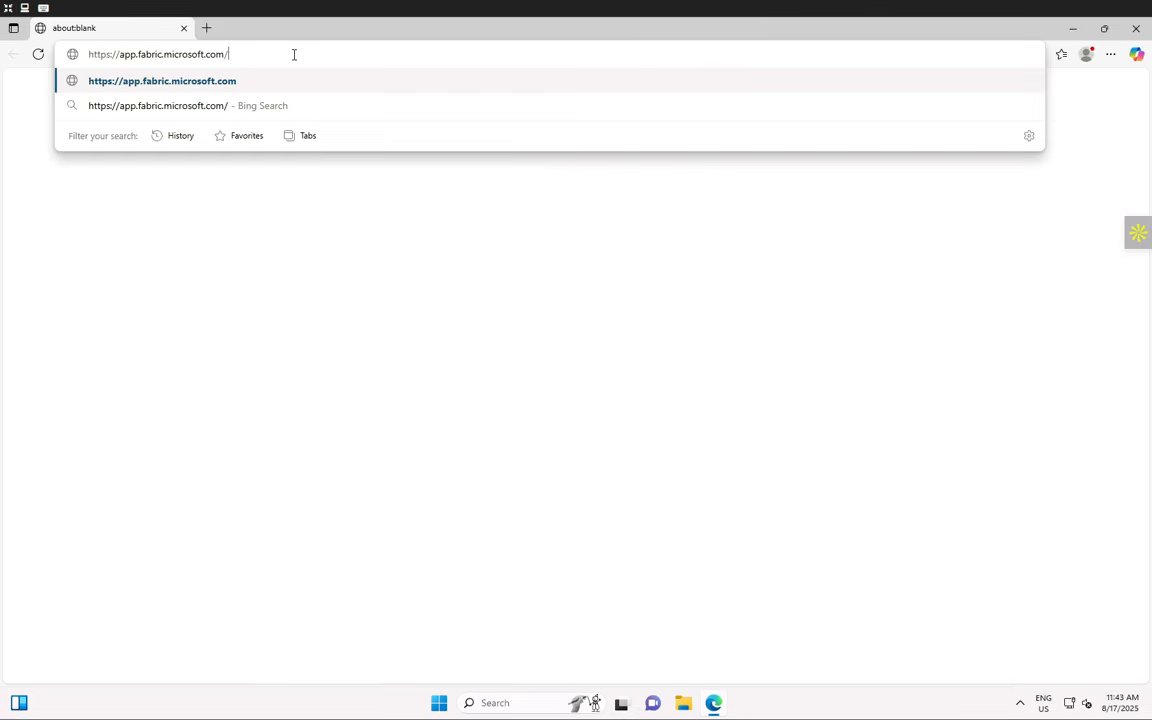
{"action": "key", "text": "Return"}
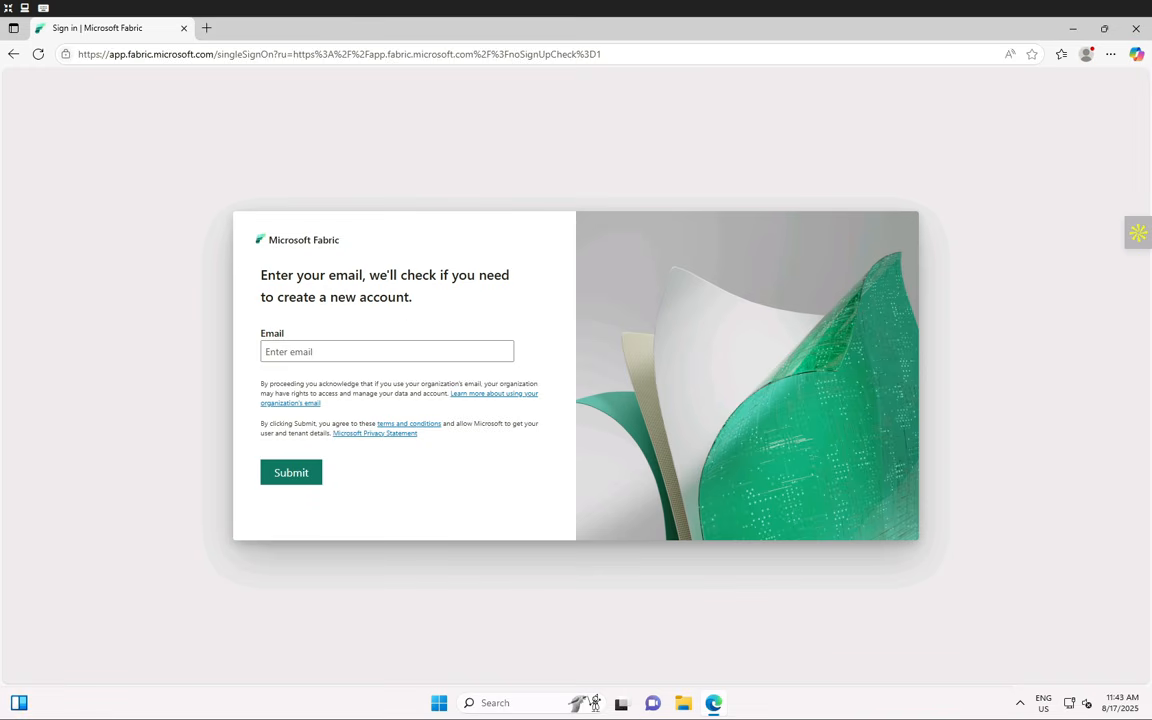
- Sign in to Fabric with the lab account's email and password, choosing to stay signed in
{"action": "left_click", "coordinate": [290, 352]}
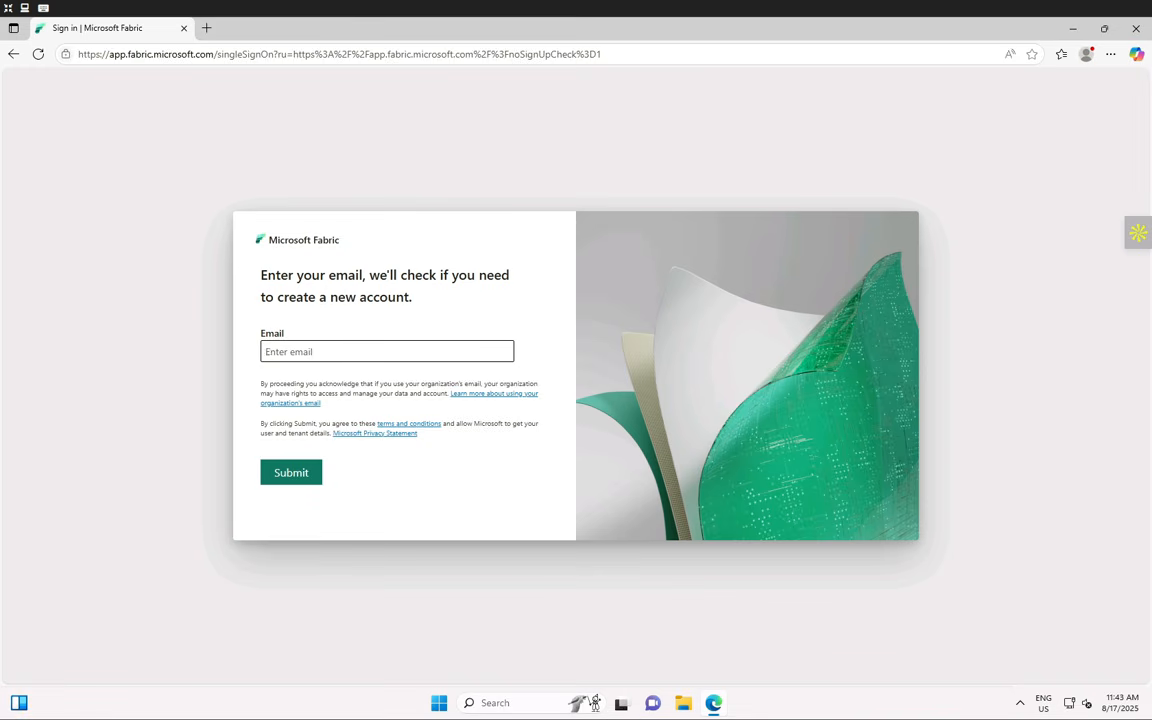
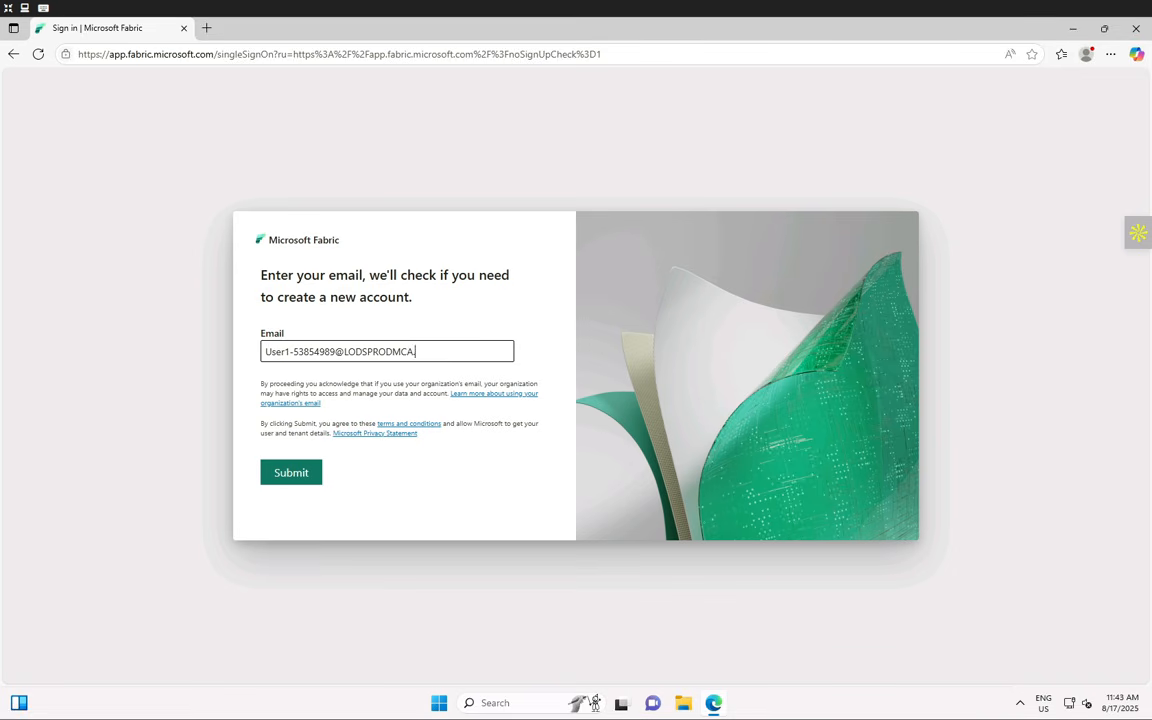
{"action": "left_click", "coordinate": [306, 473]}
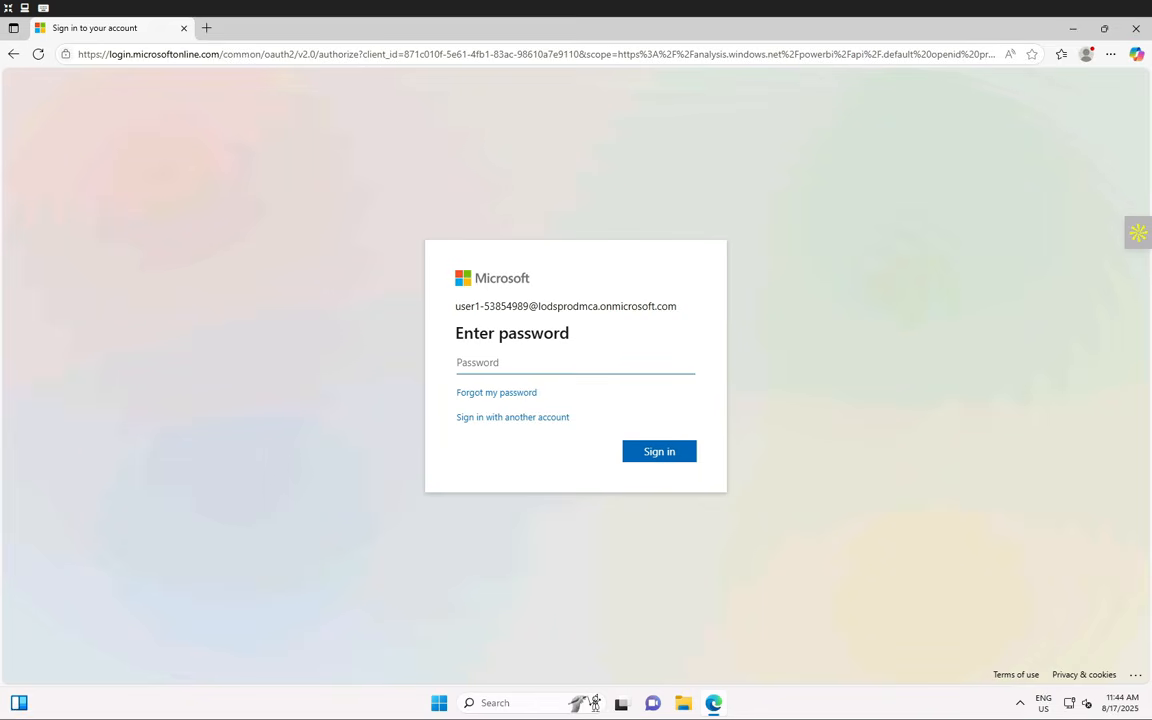
{"action": "type", "text": "••••••••••••"}
{"action": "left_click", "coordinate": [667, 457]}
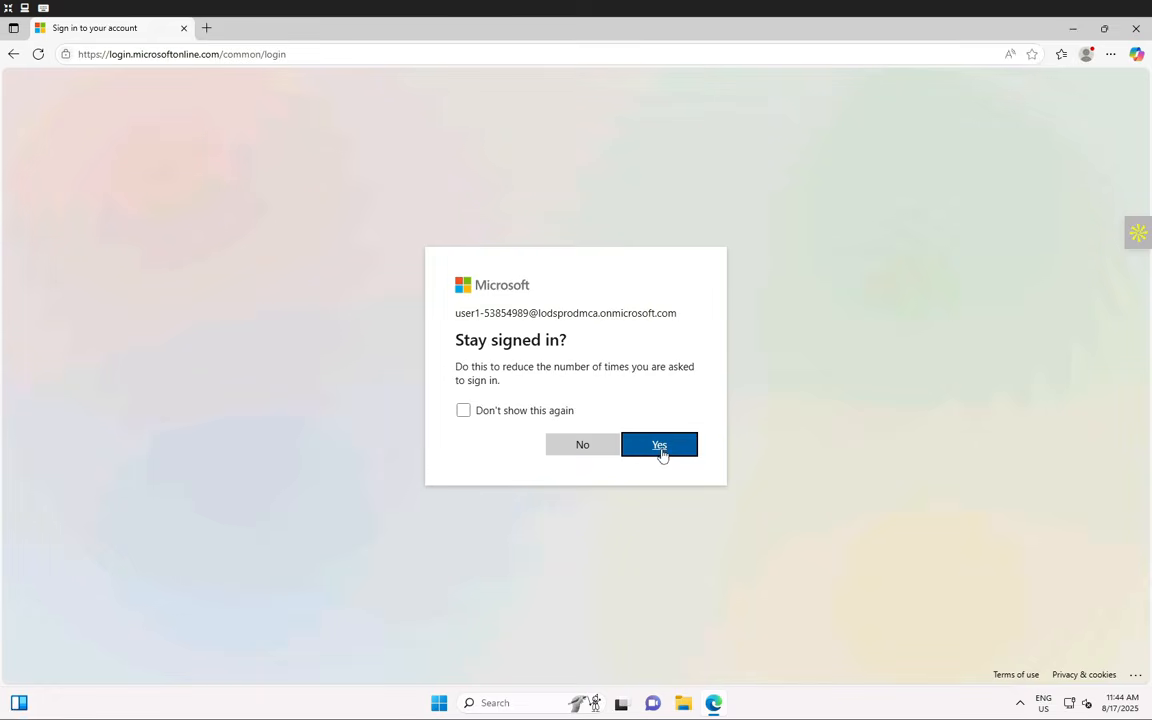
{"action": "left_click", "coordinate": [660, 446]}
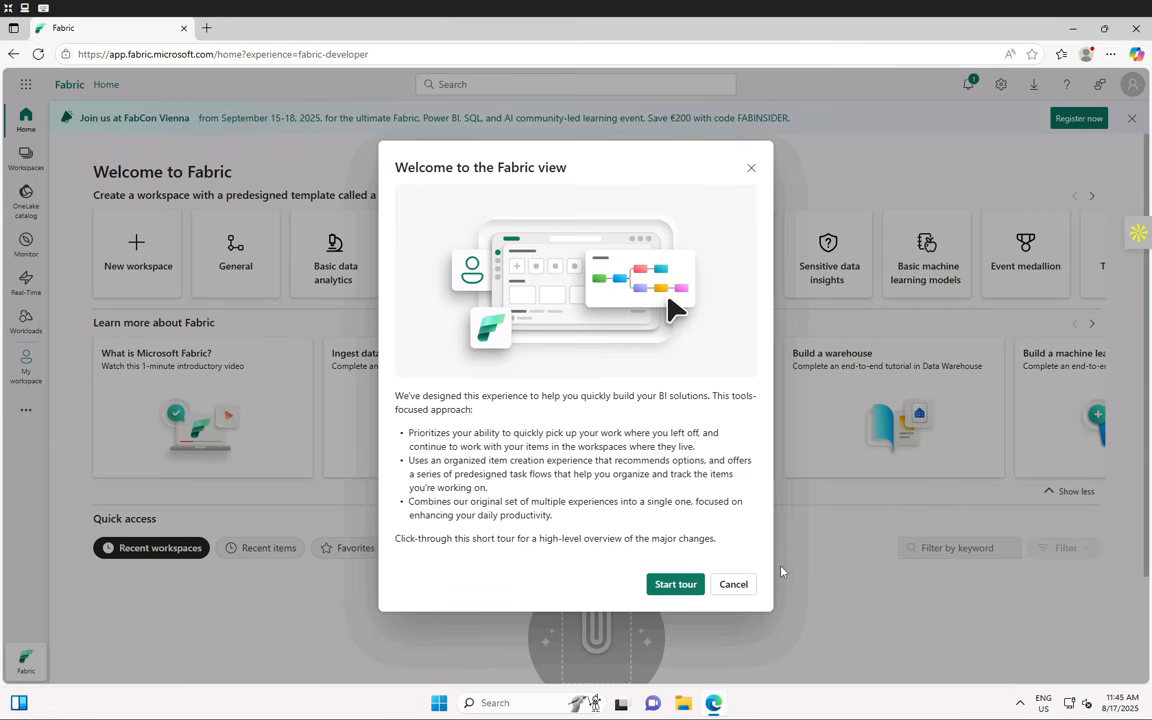
- Decline the Fabric welcome tour and close its reminder
{"action": "left_click", "coordinate": [733, 588]}
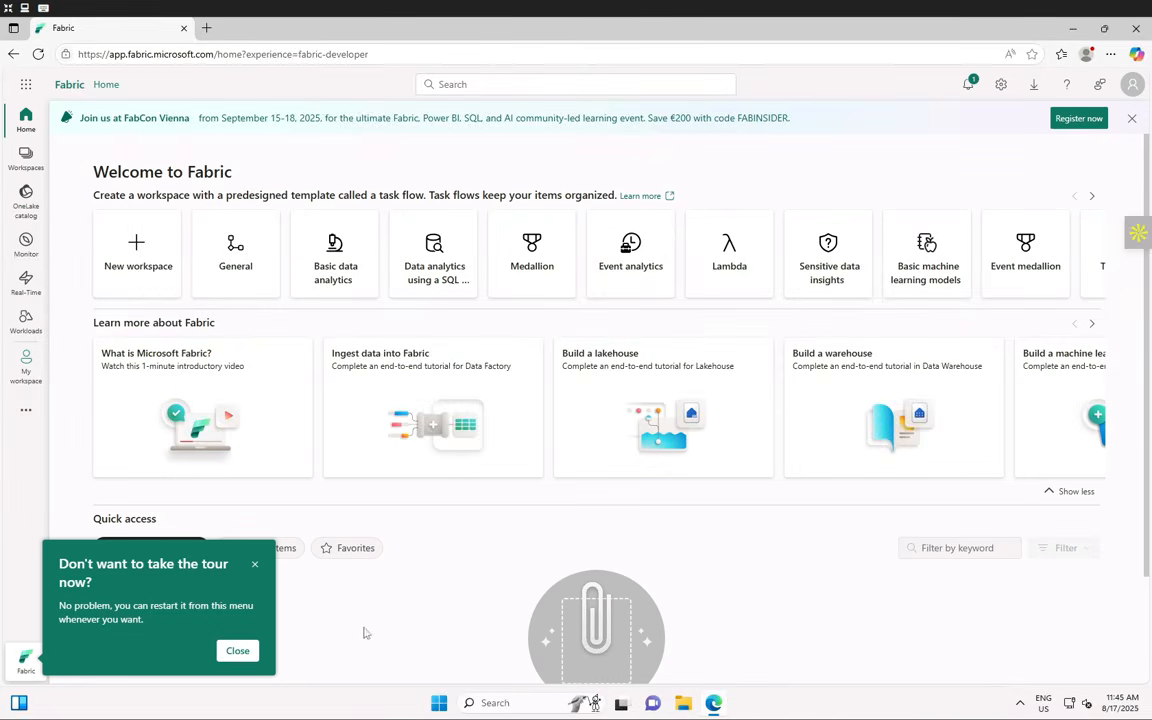
{"action": "left_click", "coordinate": [237, 650]}
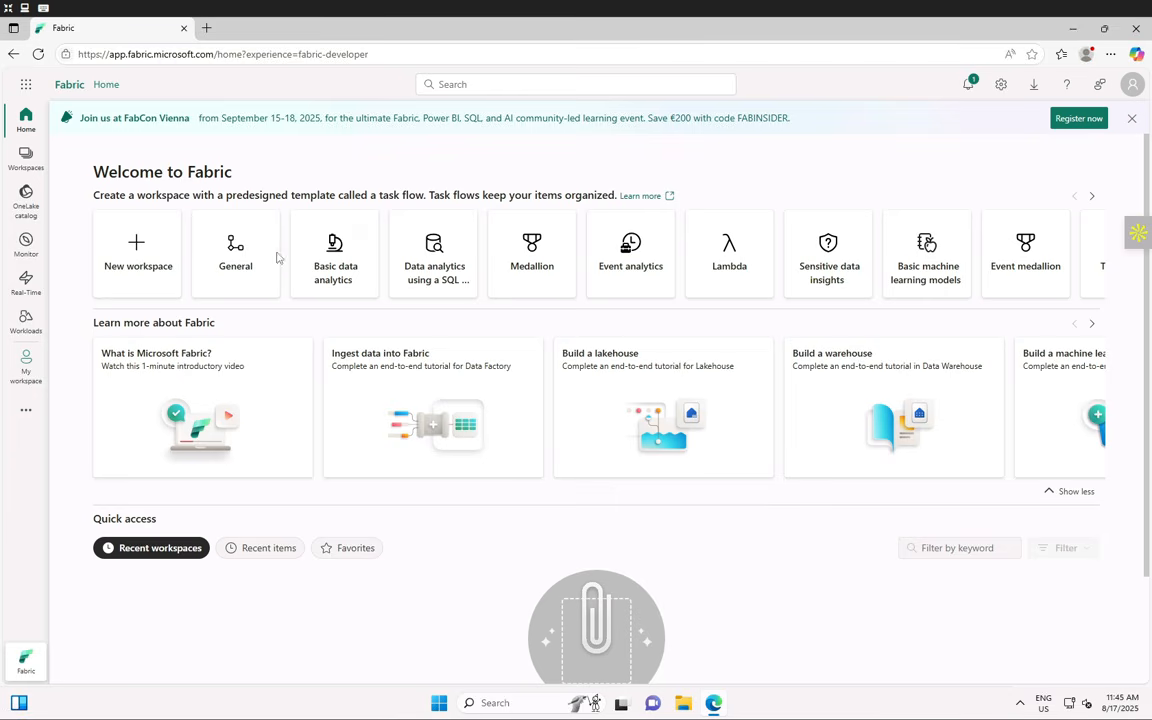
- Start a new workspace named 'Digital twin builder' followed by the lab's numeric suffix
{"action": "left_click", "coordinate": [168, 285]}
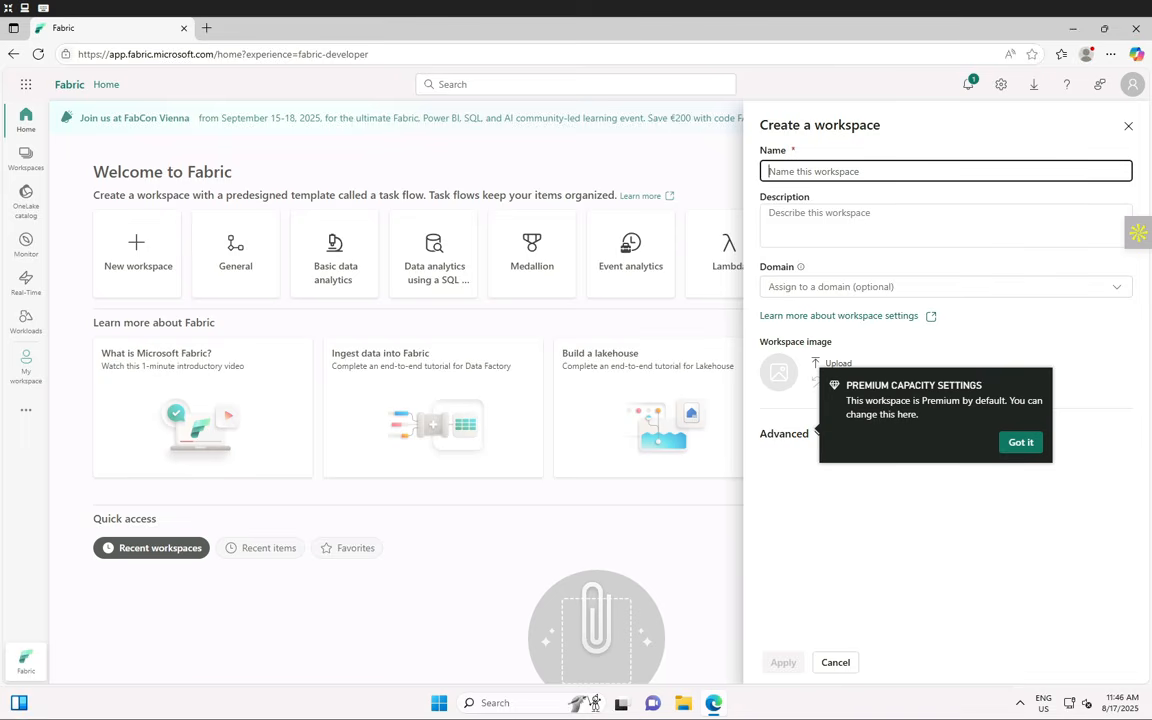
{"action": "type", "text": "Digital twin b"}
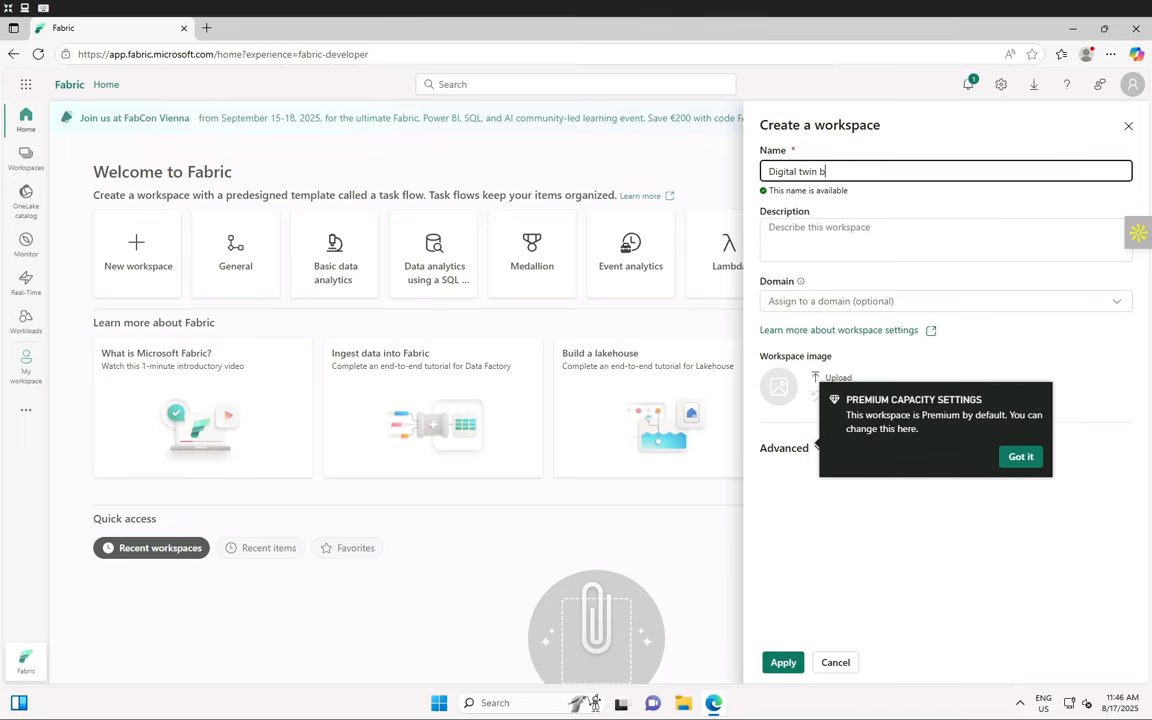
{"action": "type", "text": "uilder53854989"}
- Expand Advanced and confirm Fabric capacity license mode with a West Europe capacity
{"action": "left_click", "coordinate": [787, 450]}
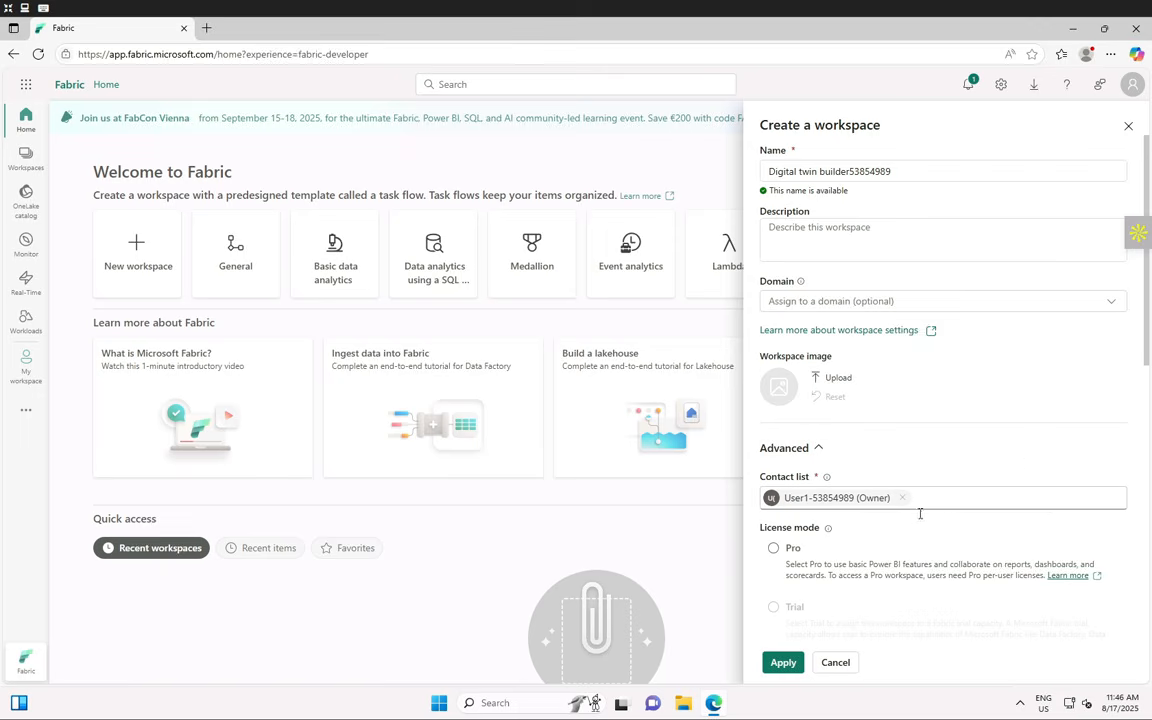
{"action": "scroll", "coordinate": [900, 560], "scroll_direction": "down", "scroll_amount": 1}
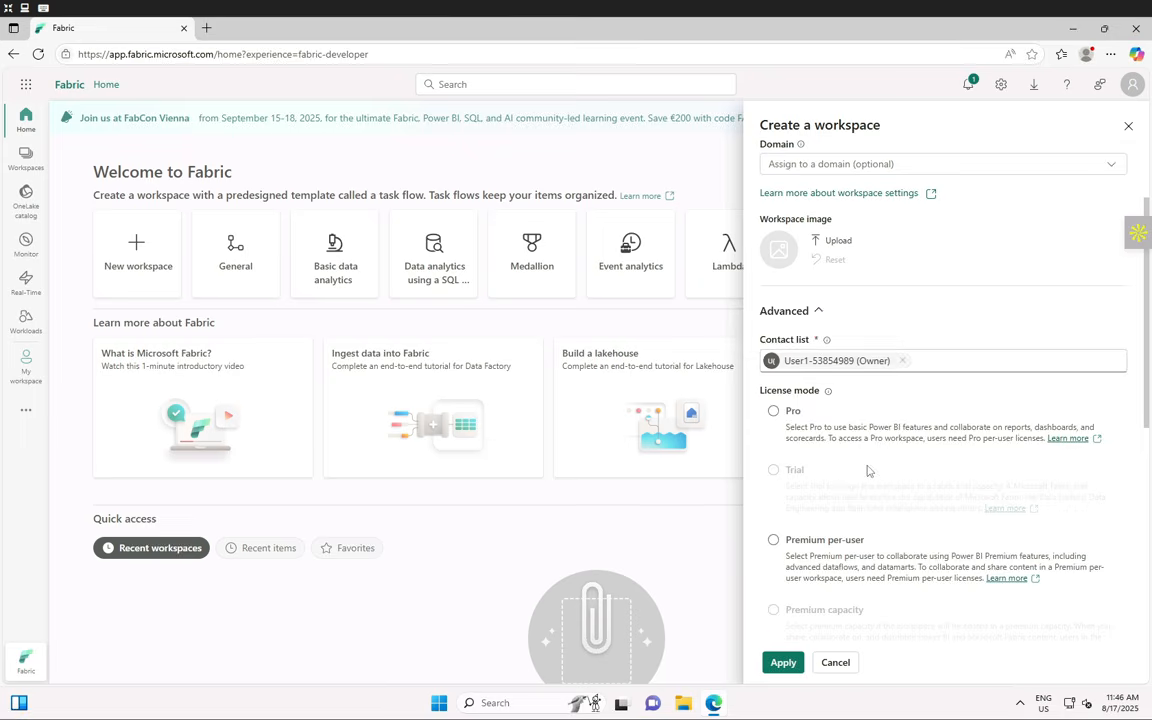
{"action": "scroll", "coordinate": [866, 468], "scroll_direction": "down", "scroll_amount": 5}
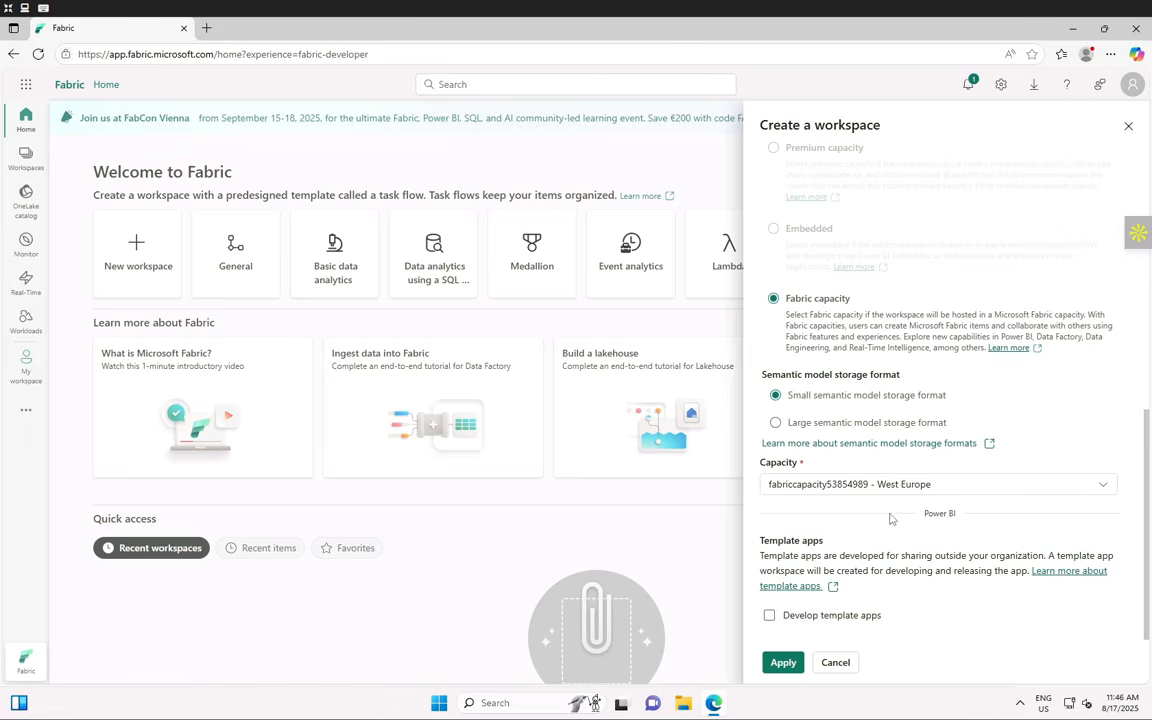
{"action": "scroll", "coordinate": [890, 518], "scroll_direction": "up", "scroll_amount": 5}
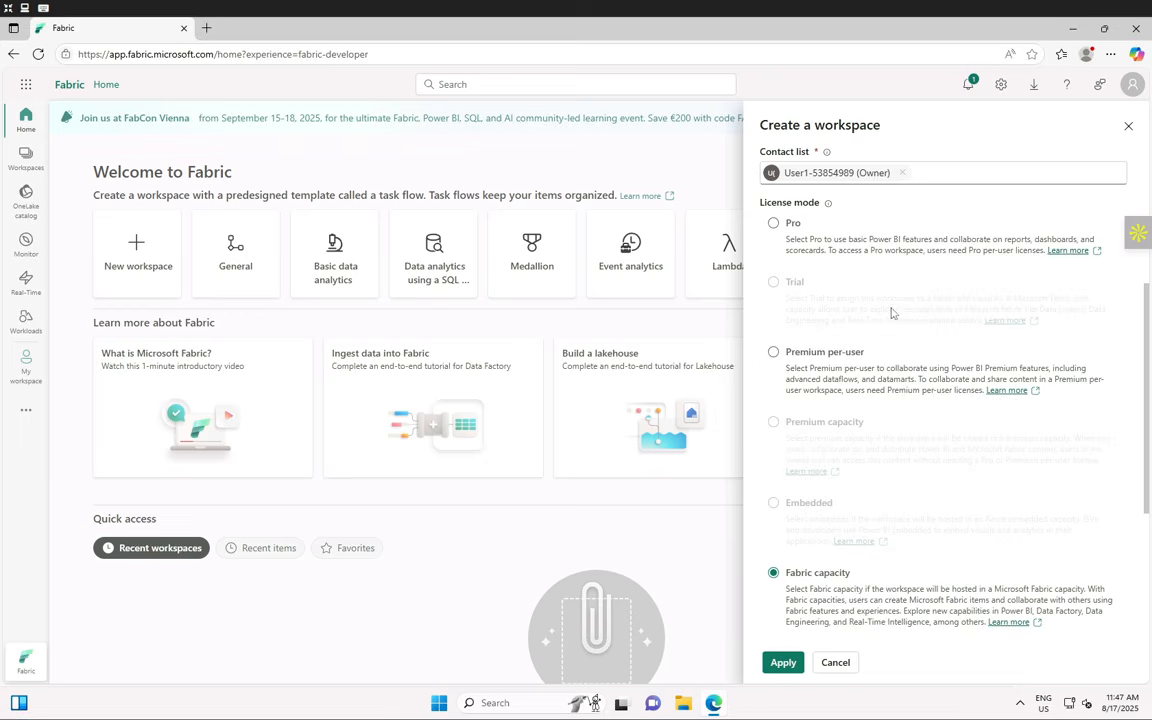
{"action": "scroll", "coordinate": [860, 450], "scroll_direction": "down", "scroll_amount": 5}
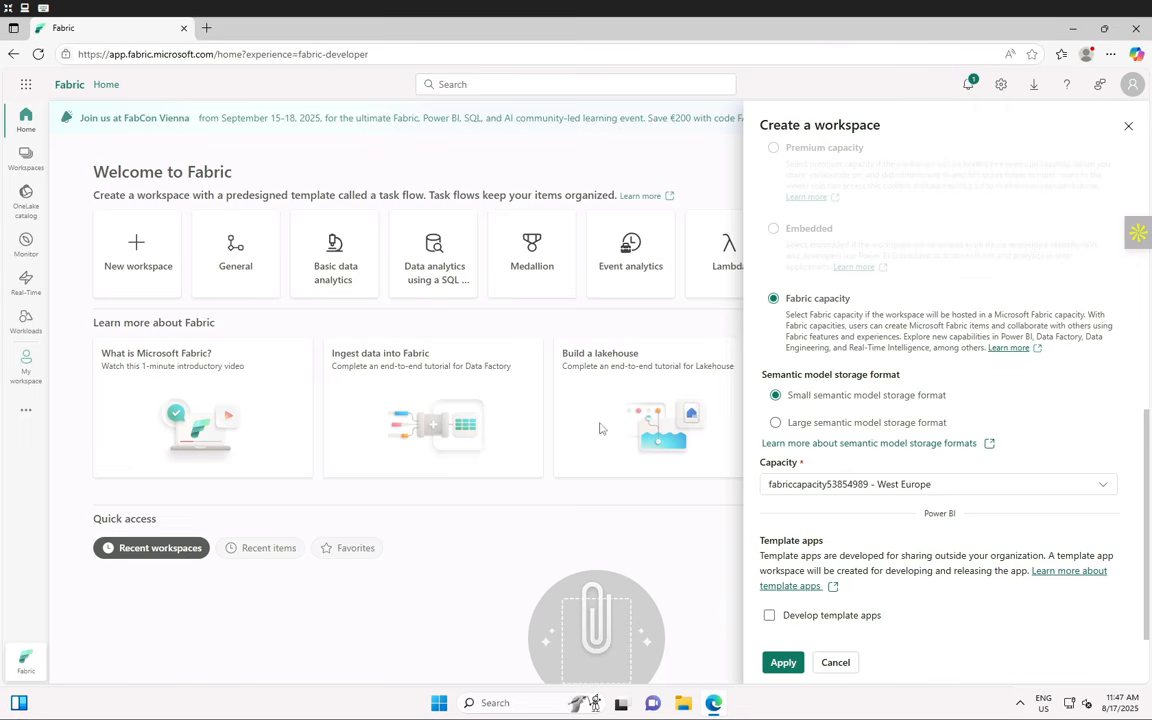
{"action": "scroll", "coordinate": [855, 524], "scroll_direction": "up", "scroll_amount": 2}
{"action": "scroll", "coordinate": [855, 524], "scroll_direction": "up", "scroll_amount": 5}
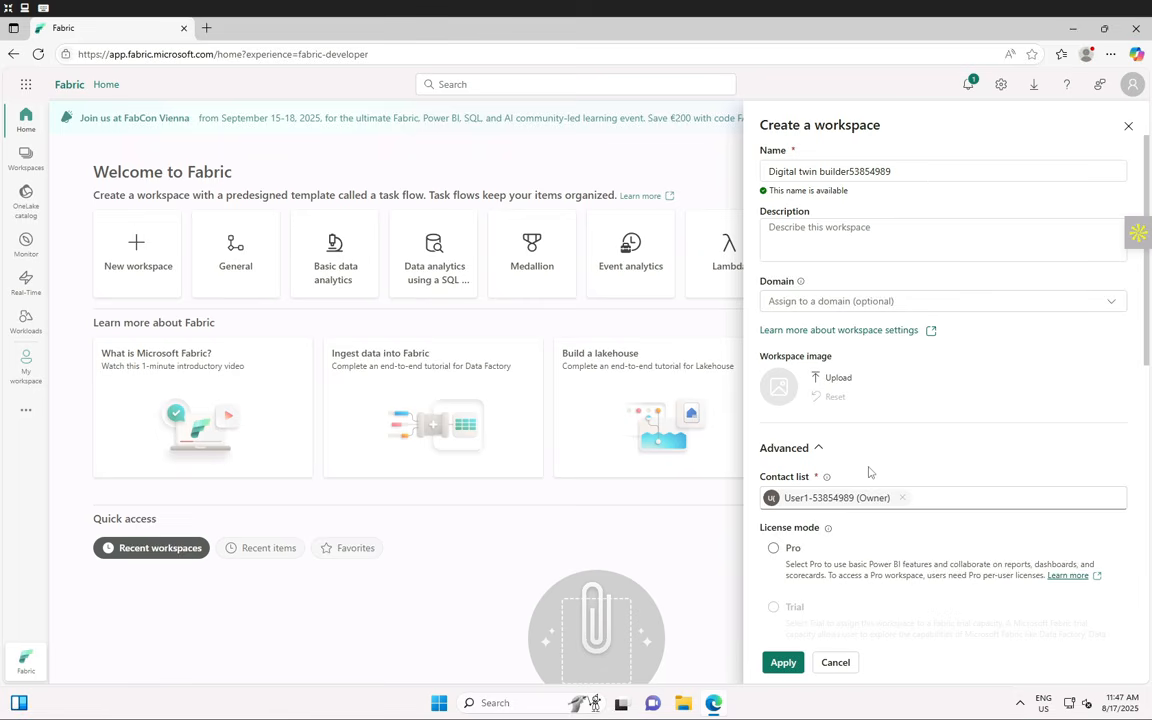
{"action": "scroll", "coordinate": [838, 521], "scroll_direction": "down", "scroll_amount": 3}
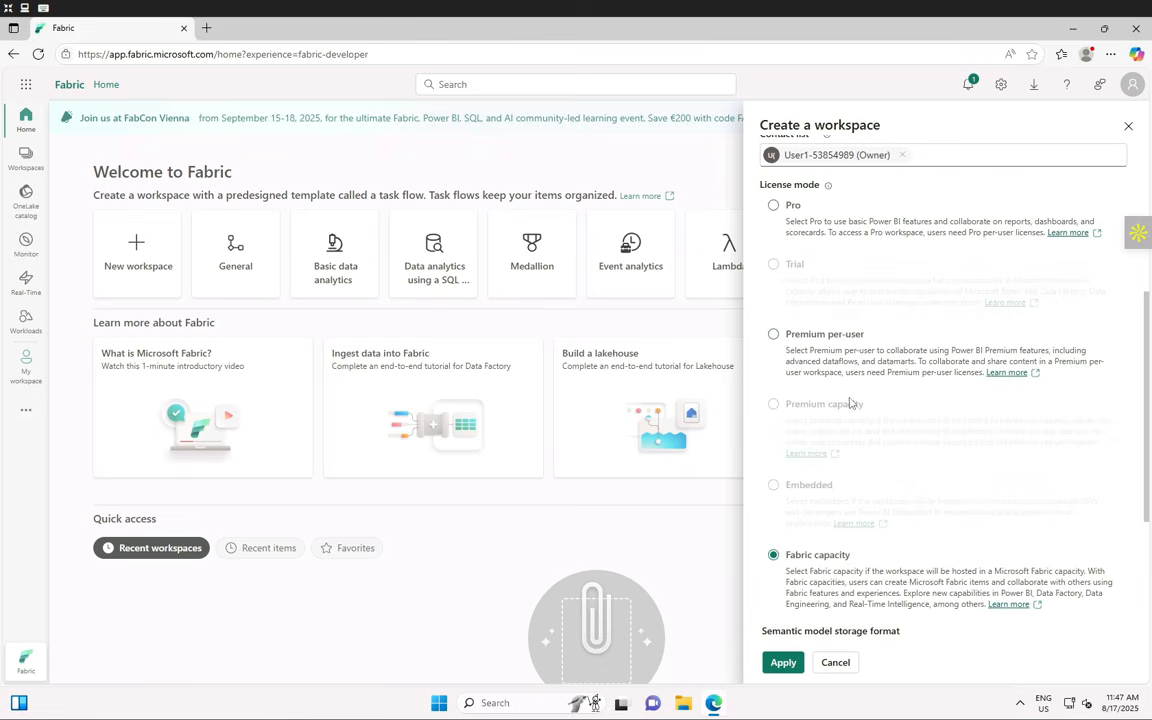
{"action": "scroll", "coordinate": [858, 447], "scroll_direction": "down", "scroll_amount": 3}
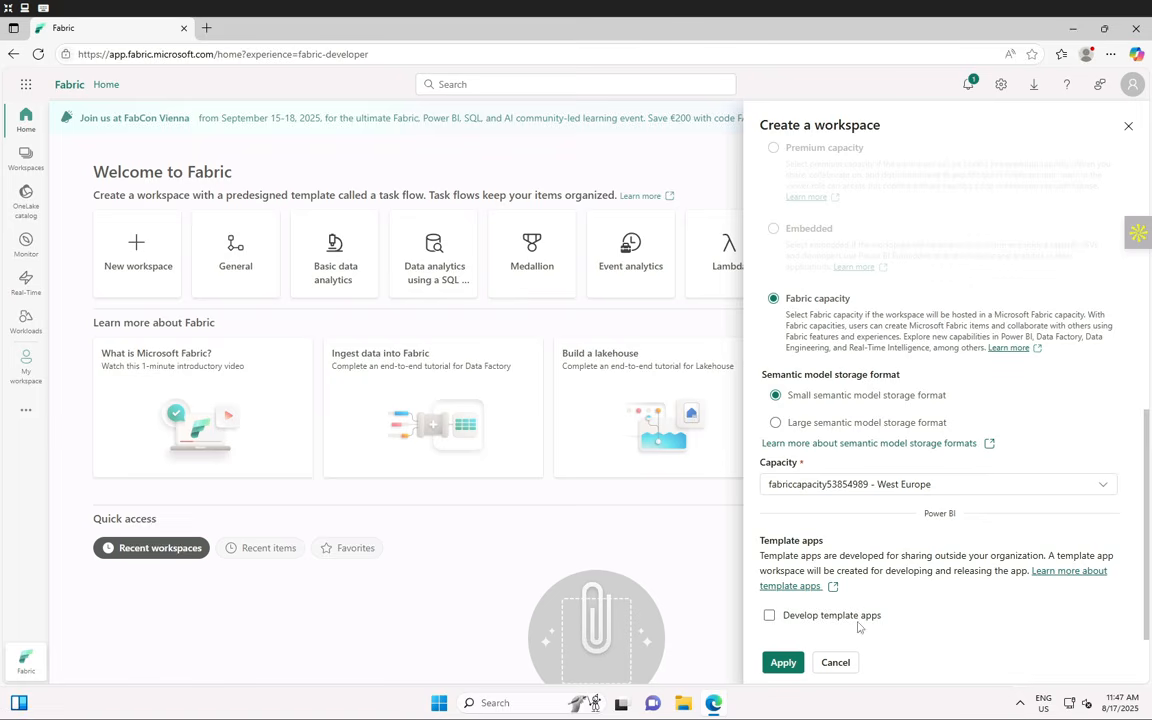
- Apply to create the Digital twin builder workspace and dismiss both task flow tips
{"action": "left_click", "coordinate": [775, 668]}
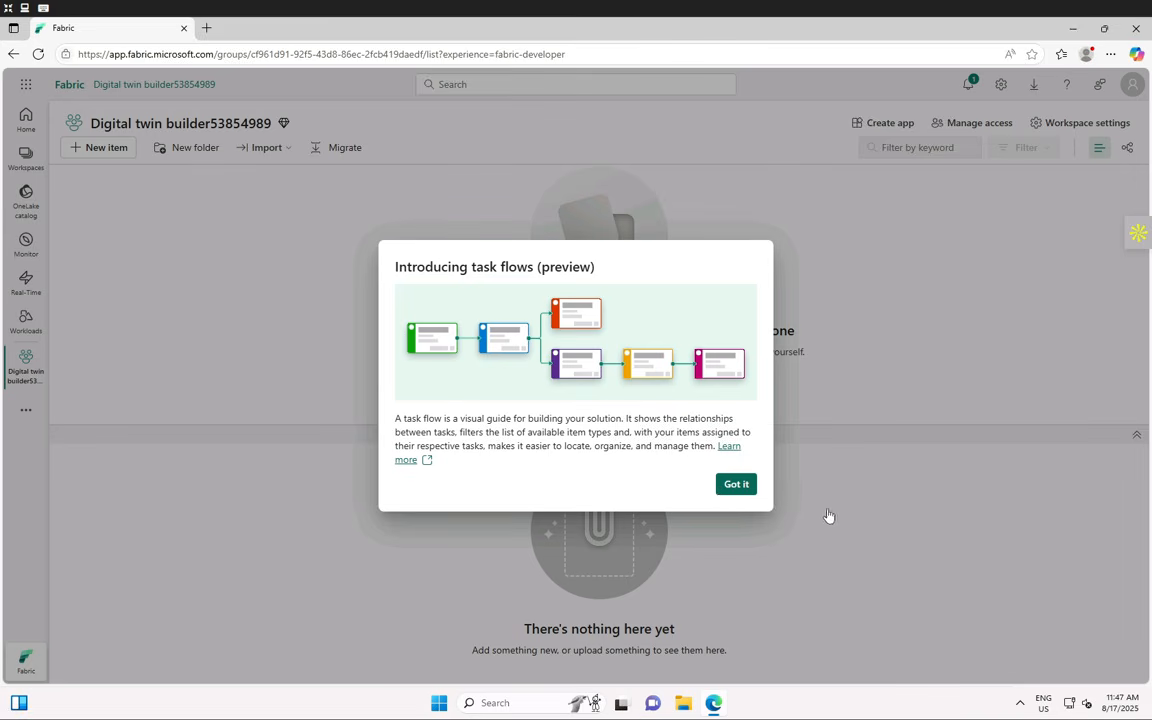
{"action": "left_click", "coordinate": [724, 488]}
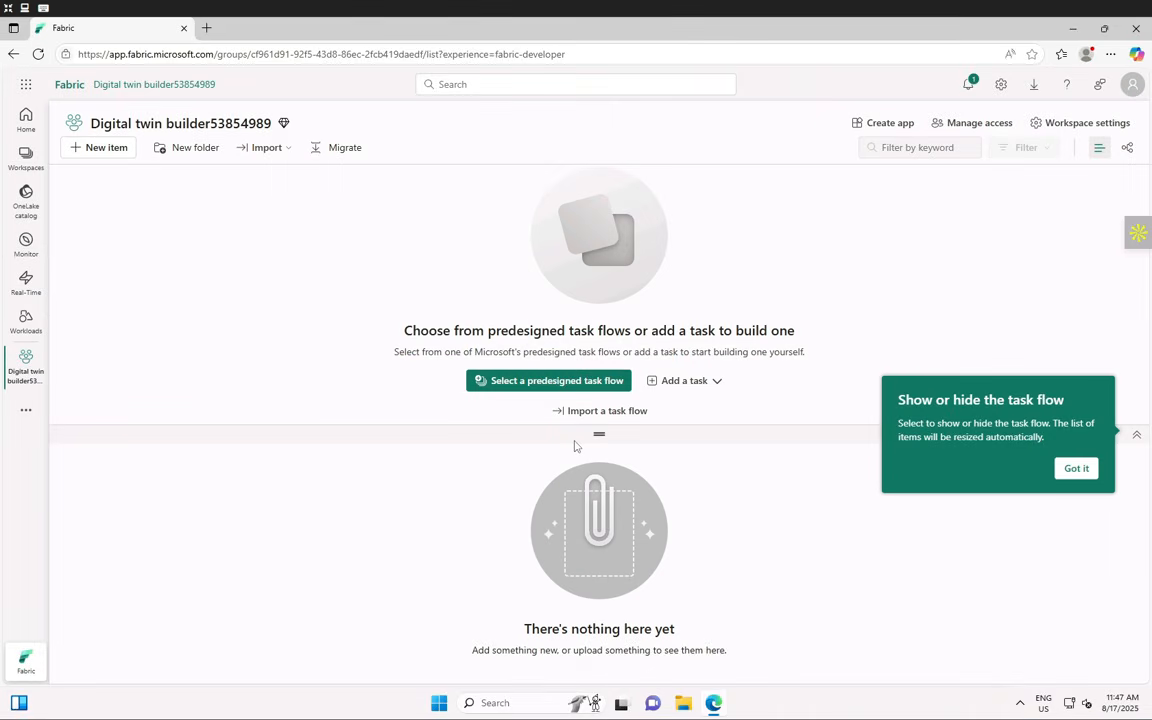
{"action": "left_click", "coordinate": [1076, 468]}
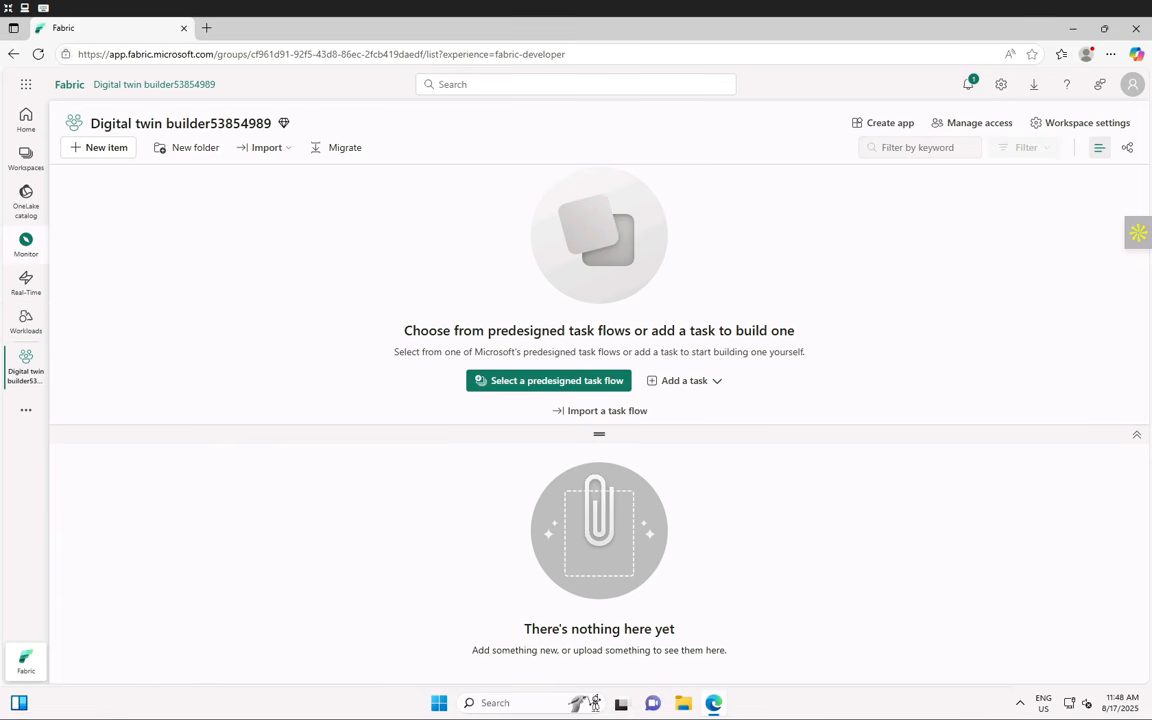
- Open the Admin portal from Settings and view its Refresh summary and Capacity settings pages
{"action": "left_click", "coordinate": [1001, 85]}
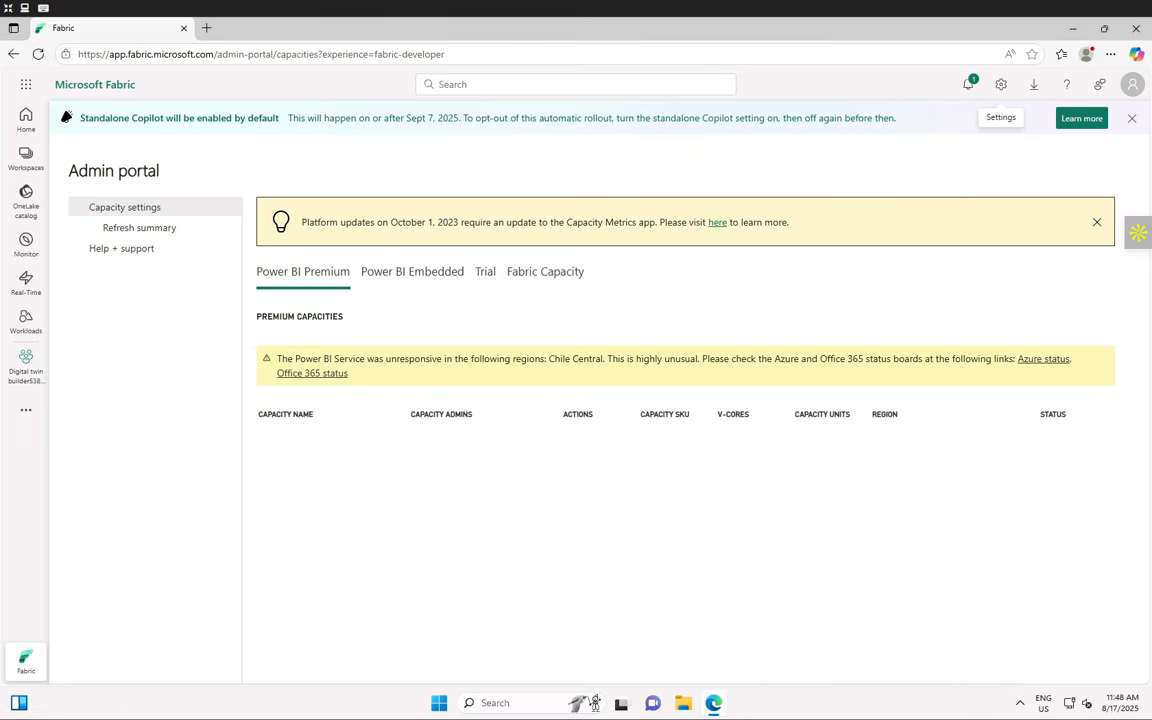
{"action": "left_click", "coordinate": [157, 233]}
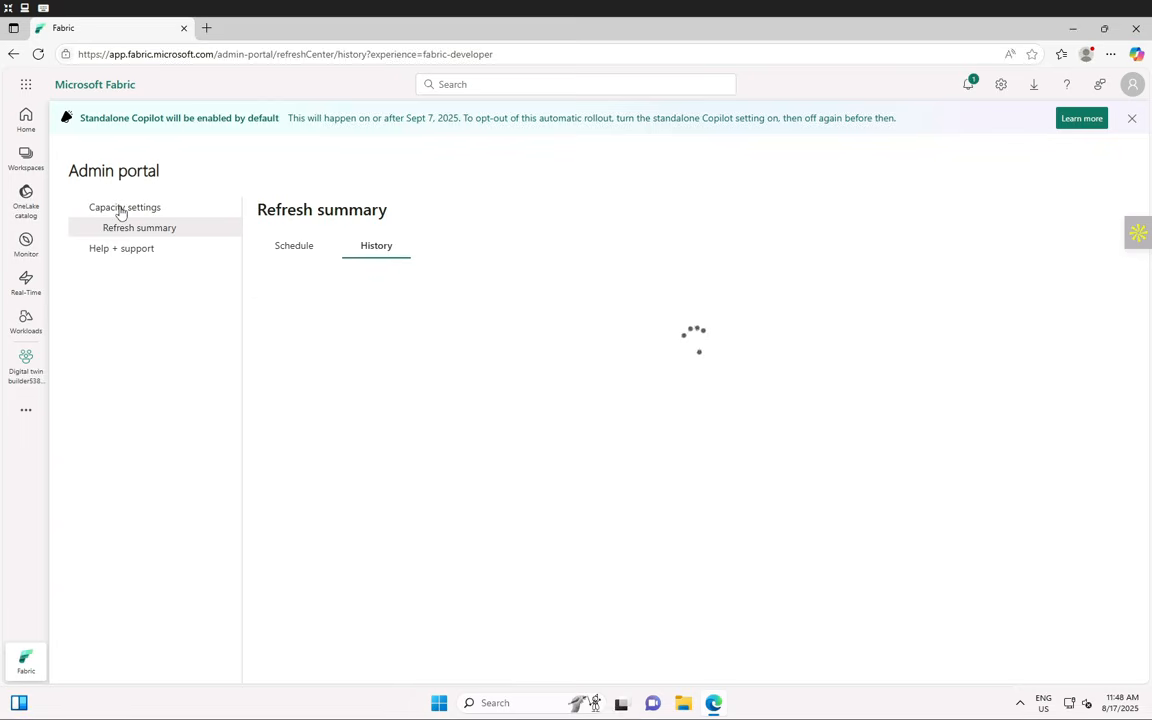
{"action": "left_click", "coordinate": [118, 209]}
{"action": "left_click", "coordinate": [24, 243]}
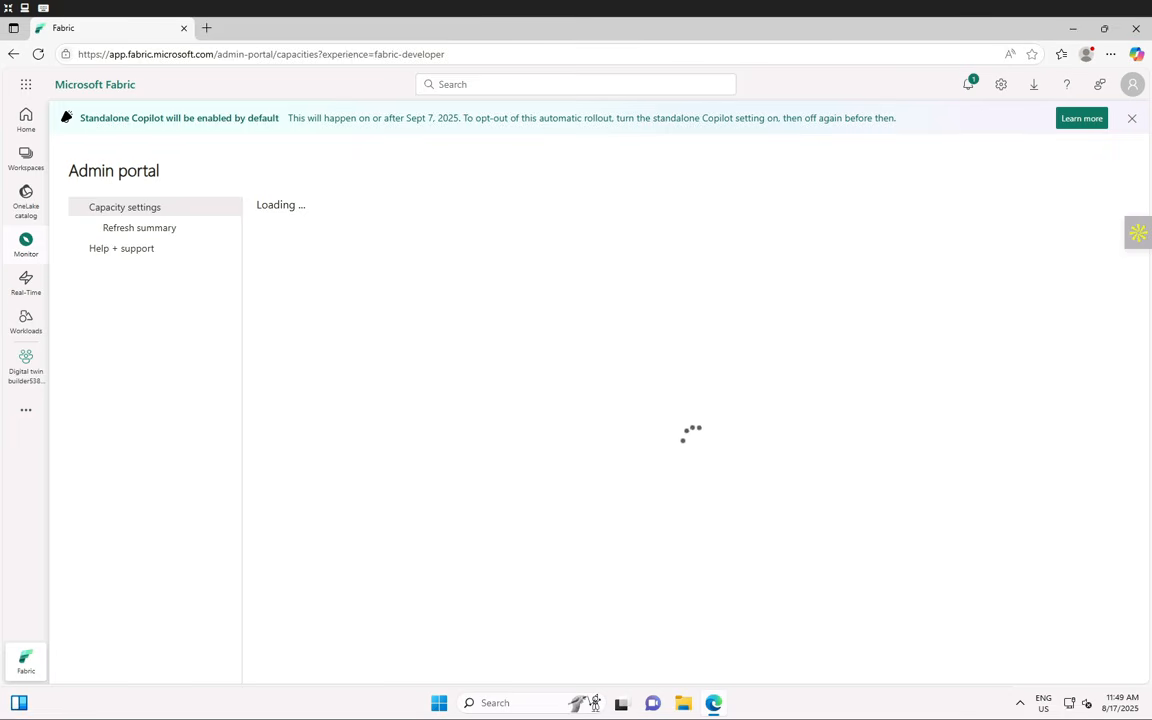
{"action": "left_click", "coordinate": [151, 228]}
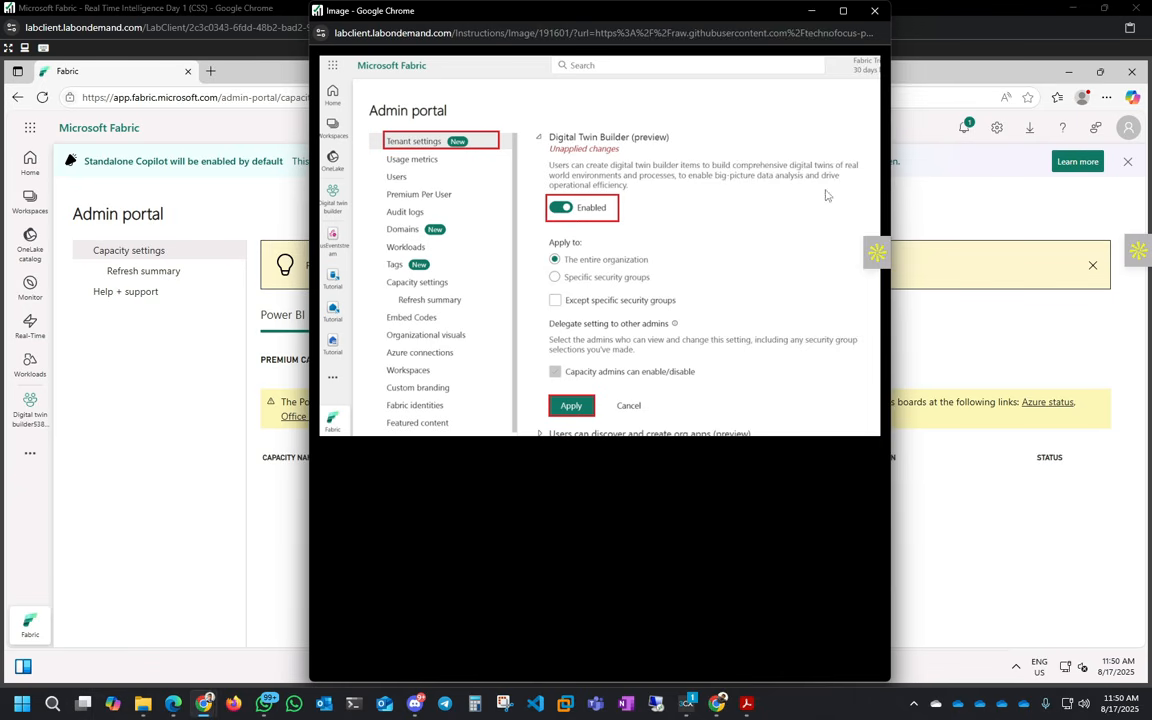
- Close the lab's reference image and put the lab virtual machine back in full screen
{"action": "left_click", "coordinate": [874, 11]}
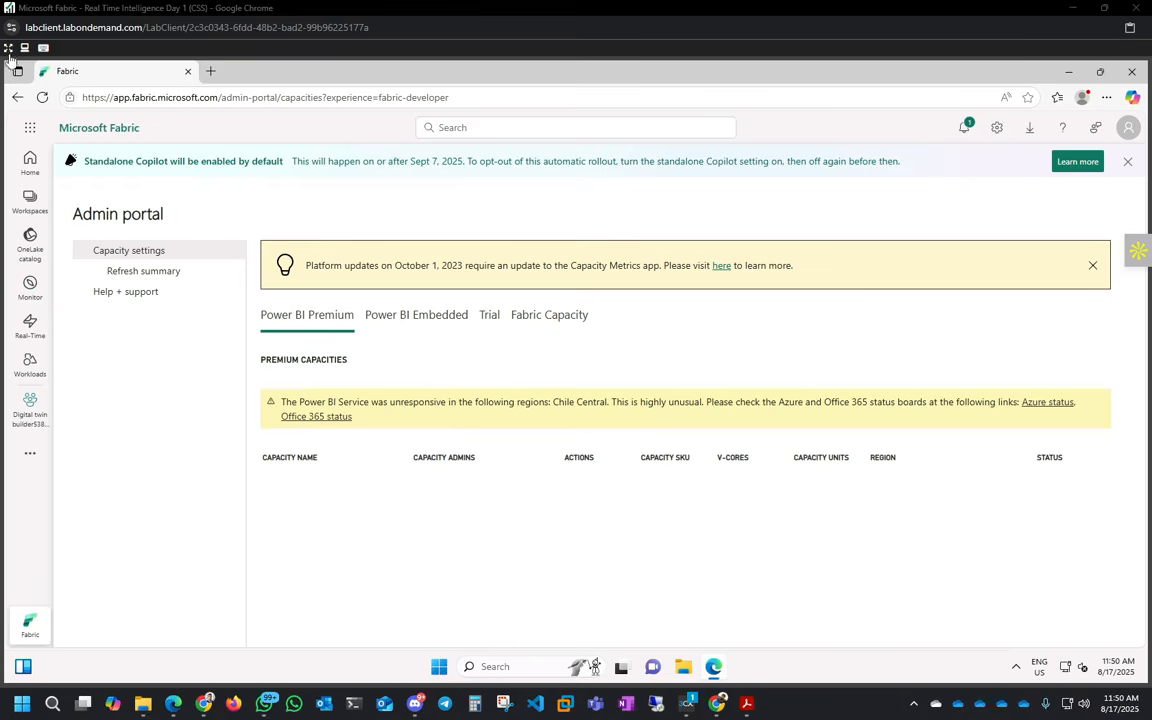
{"action": "left_click", "coordinate": [8, 47]}
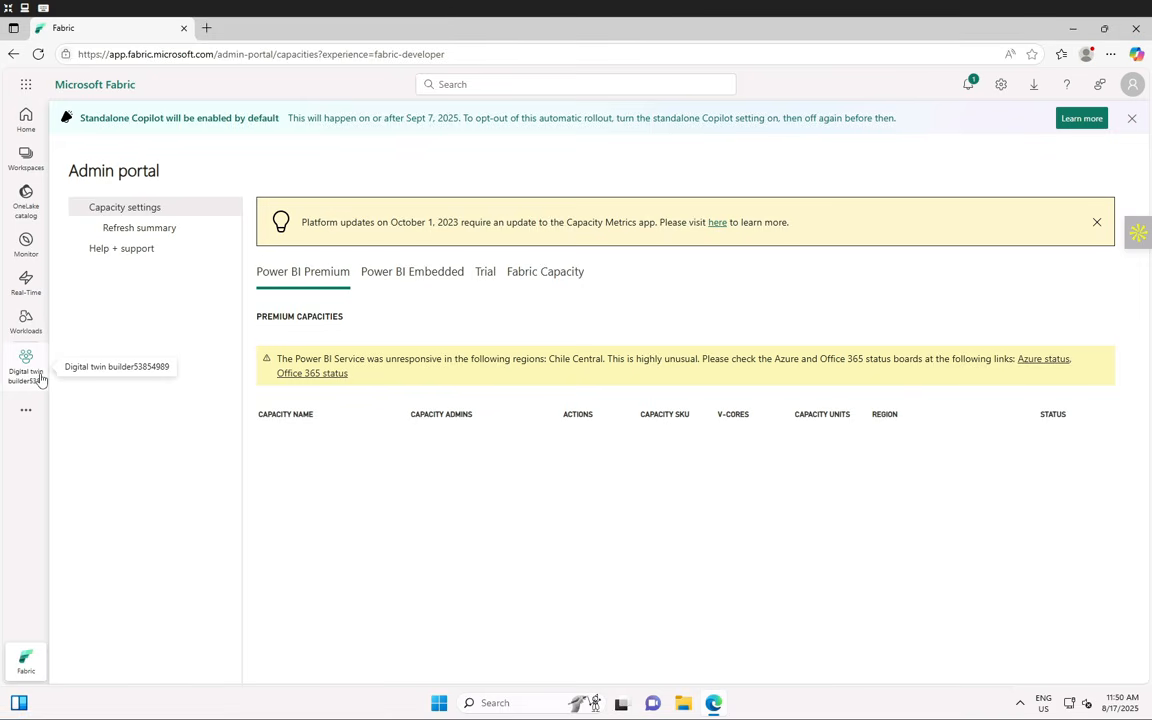
- Review the Digital twin builder workspace's License info, System storage and General settings, then close the panel
{"action": "left_click", "coordinate": [41, 379]}
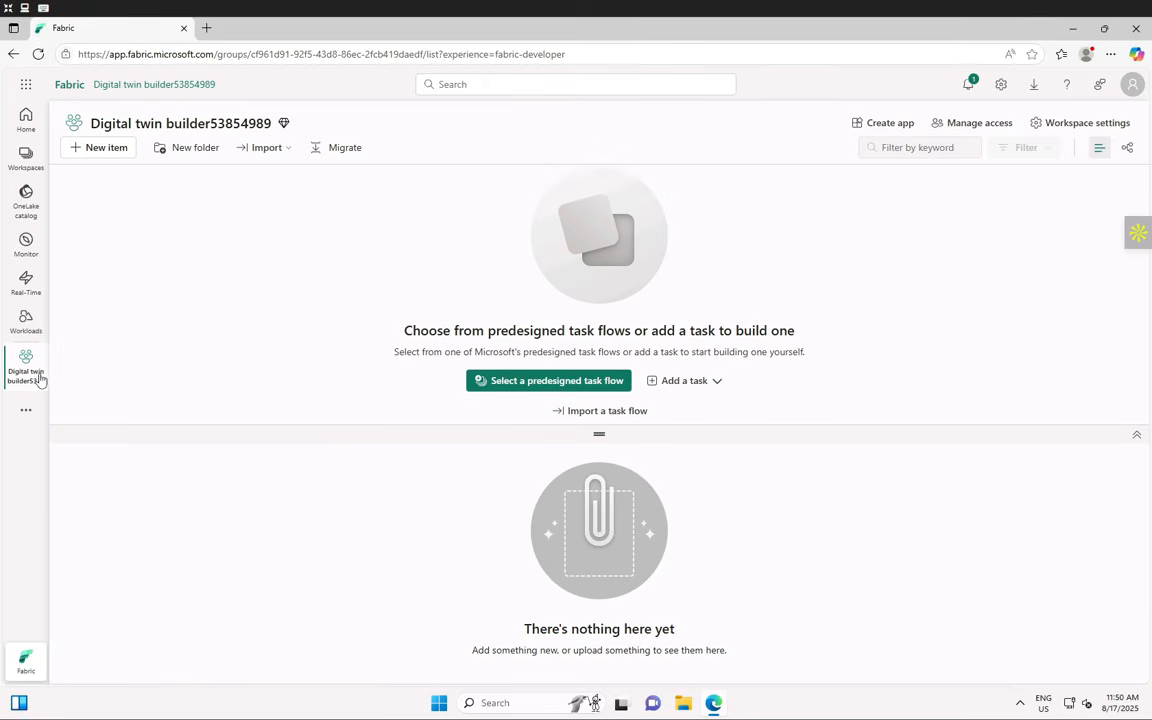
{"action": "left_click", "coordinate": [1057, 126]}
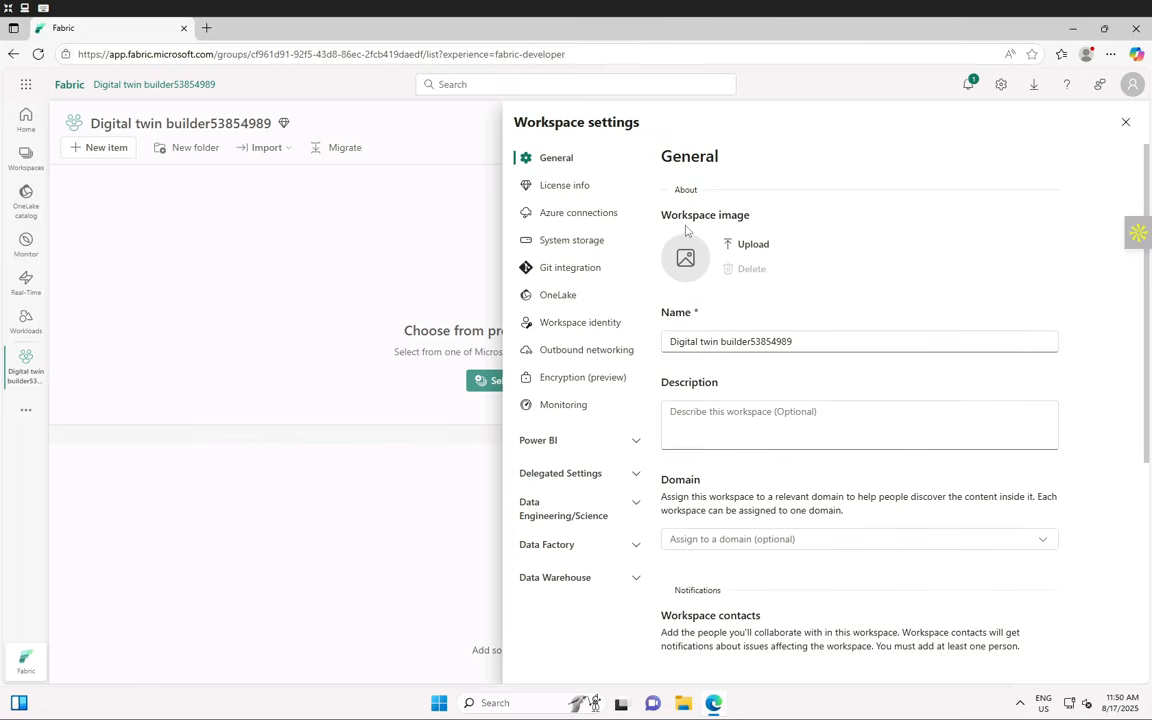
{"action": "left_click", "coordinate": [553, 186]}
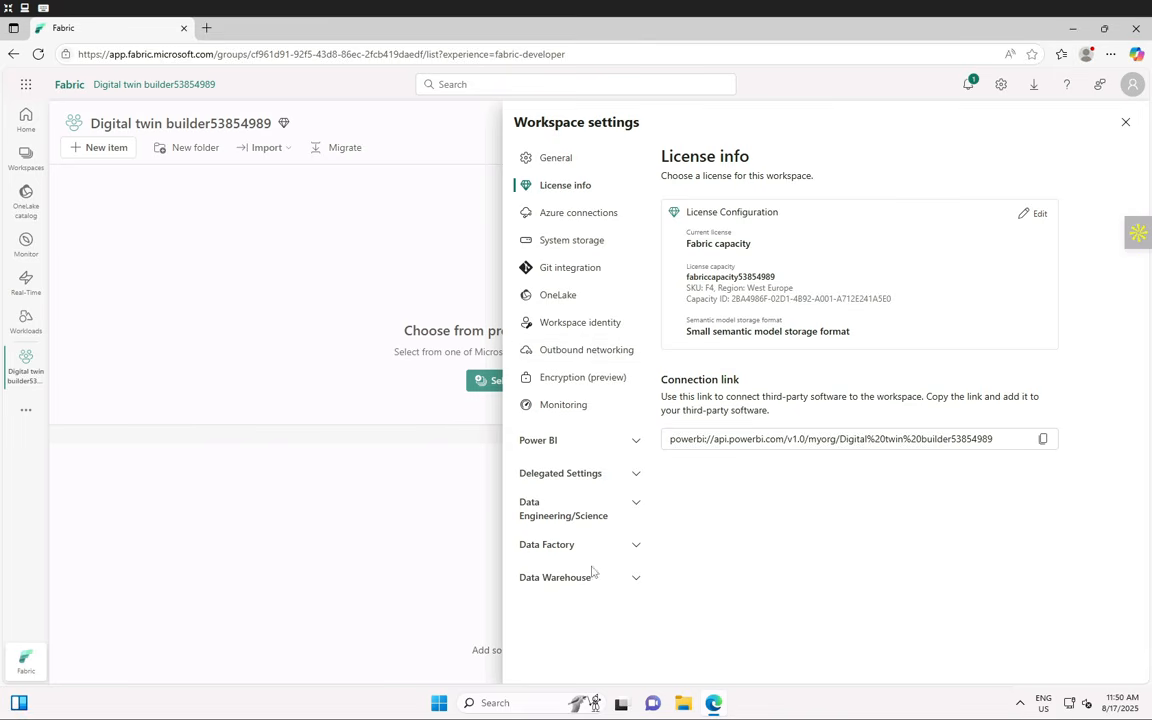
{"action": "left_click", "coordinate": [563, 245]}
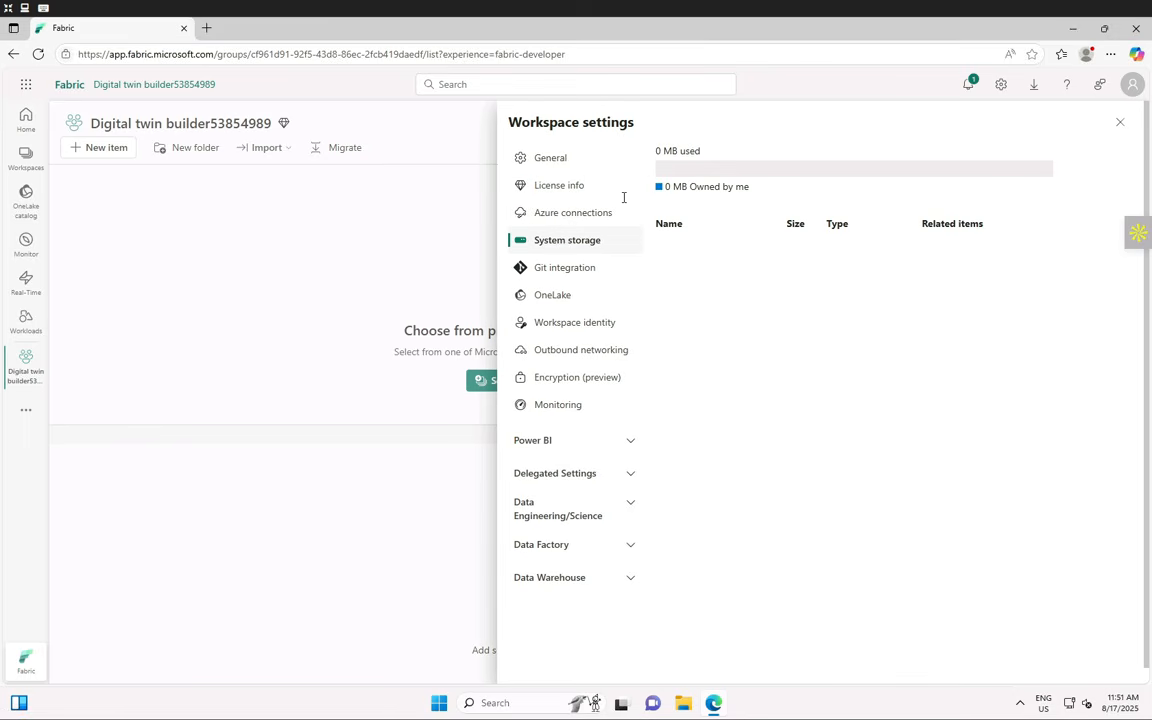
{"action": "left_click", "coordinate": [551, 161]}
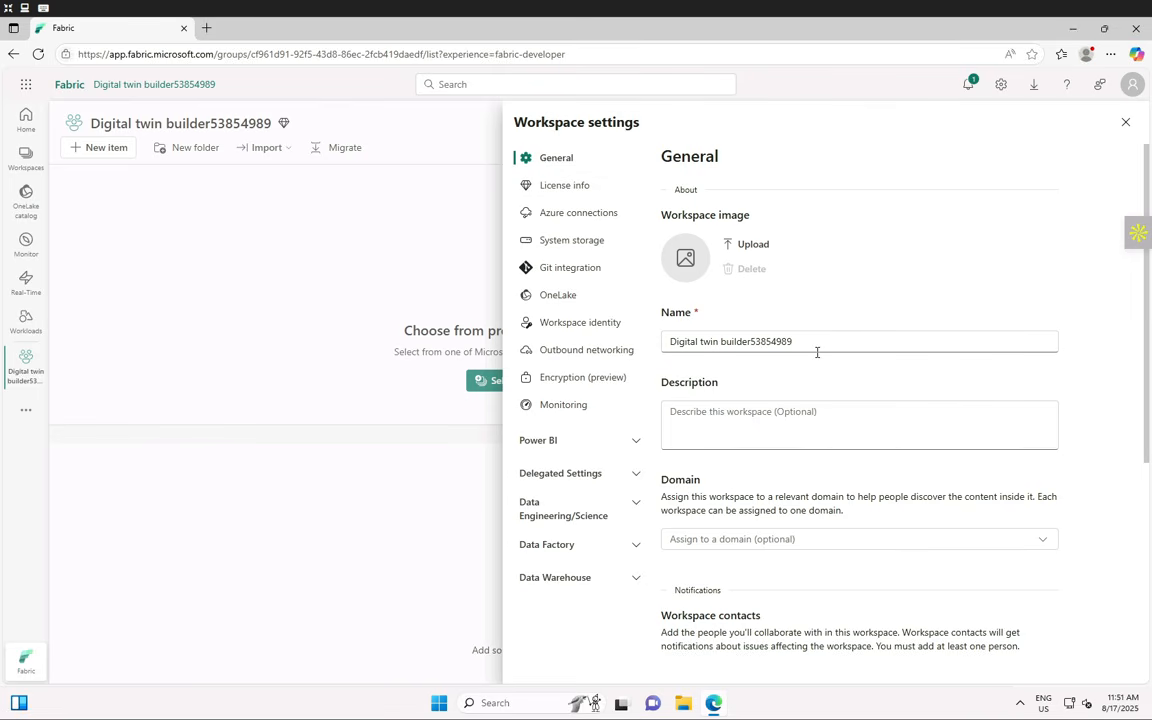
{"action": "scroll", "coordinate": [830, 450], "scroll_direction": "down", "scroll_amount": 3}
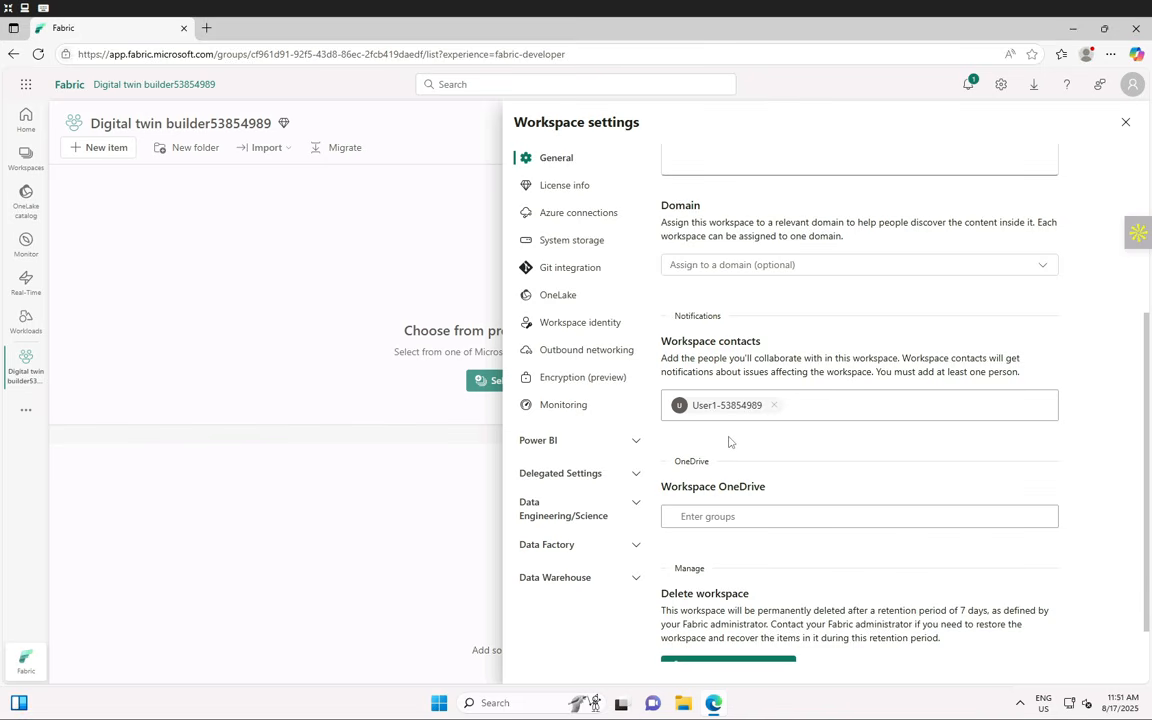
{"action": "scroll", "coordinate": [729, 441], "scroll_direction": "down", "scroll_amount": 1}
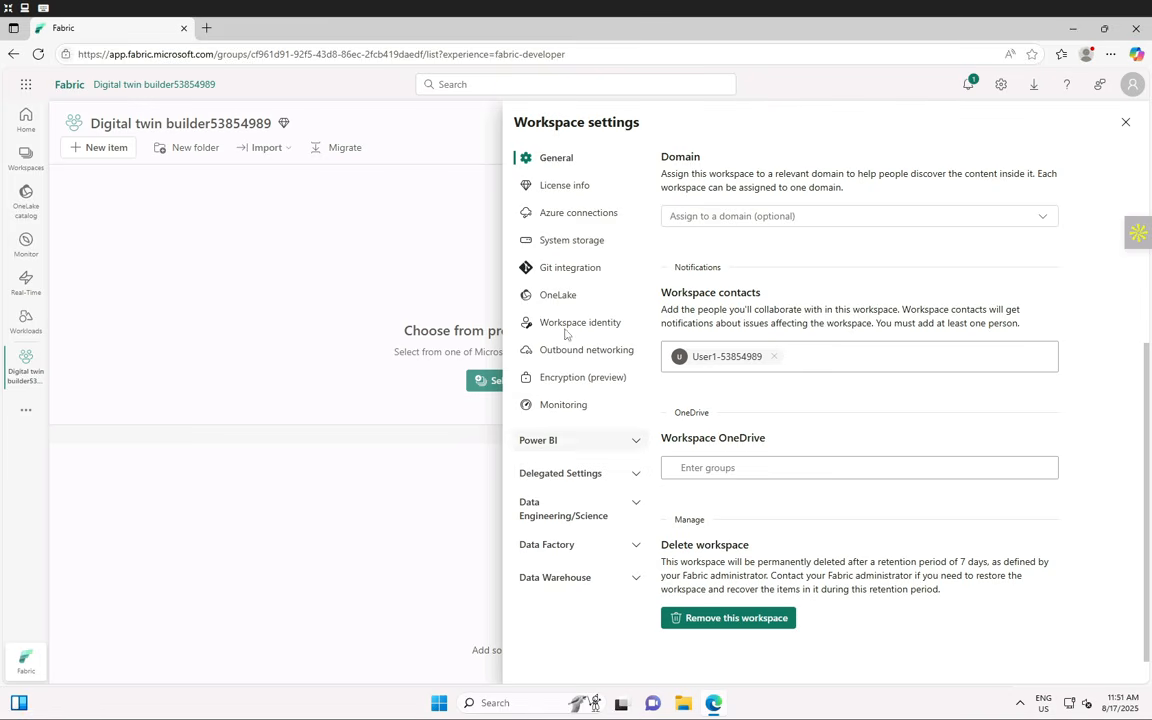
{"action": "left_click", "coordinate": [1127, 123]}
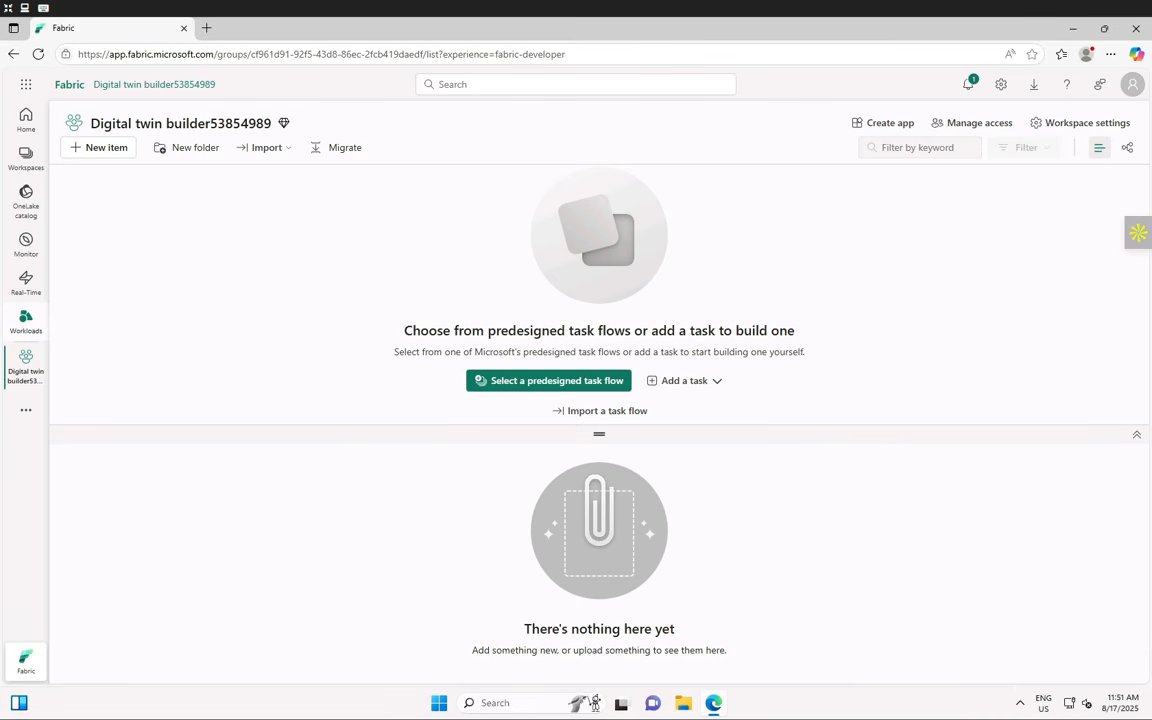
- Open the workspace's New item list and restore the remote lab to full screen
{"action": "left_click", "coordinate": [113, 156]}
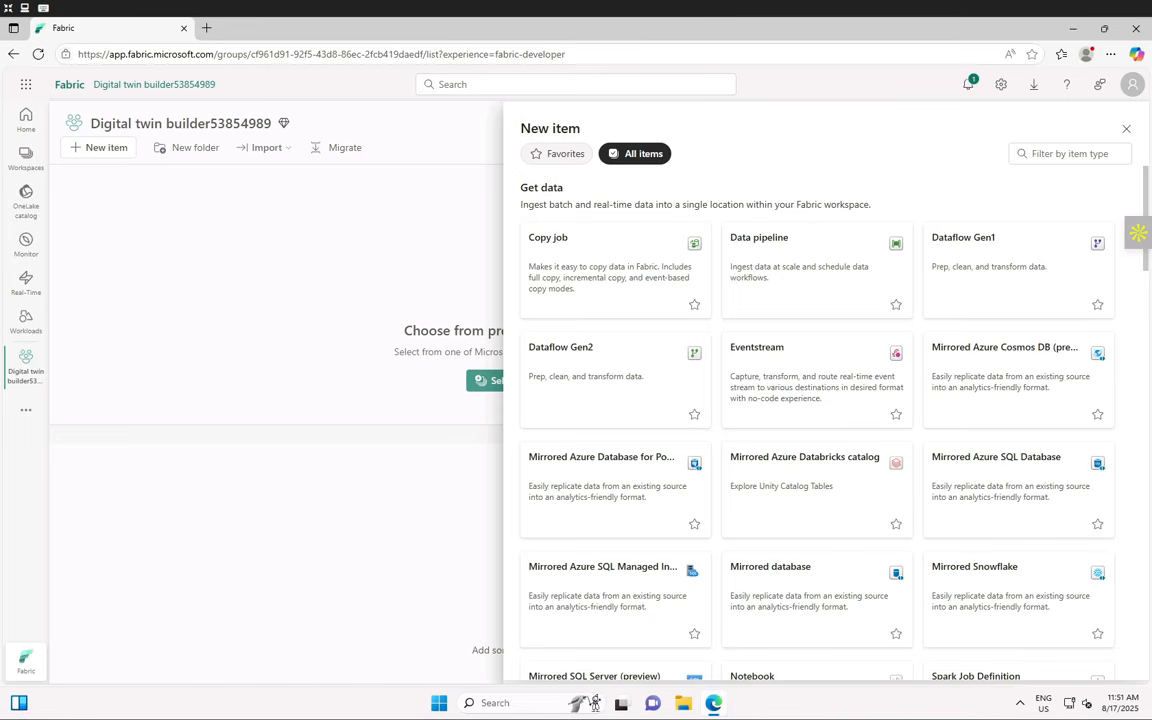
{"action": "key", "text": "F11"}
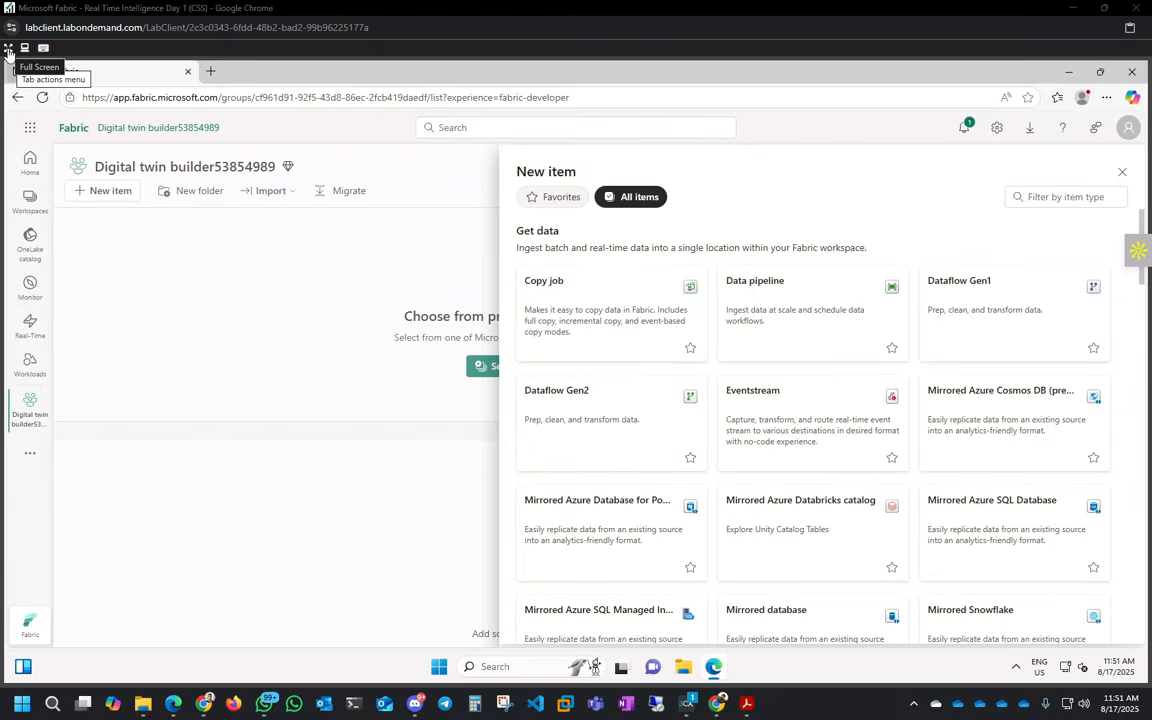
{"action": "left_click", "coordinate": [8, 48]}
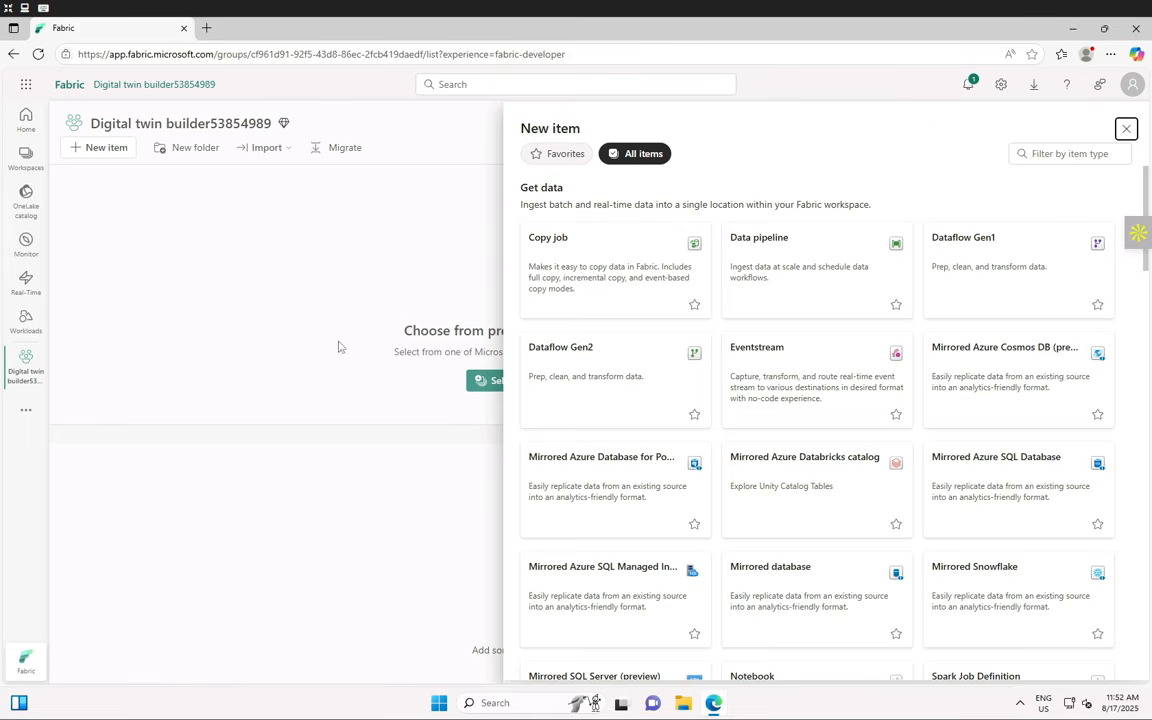
- Filter the item types to 'Lakehouse' and choose the Lakehouse card
{"action": "left_click", "coordinate": [1063, 149]}
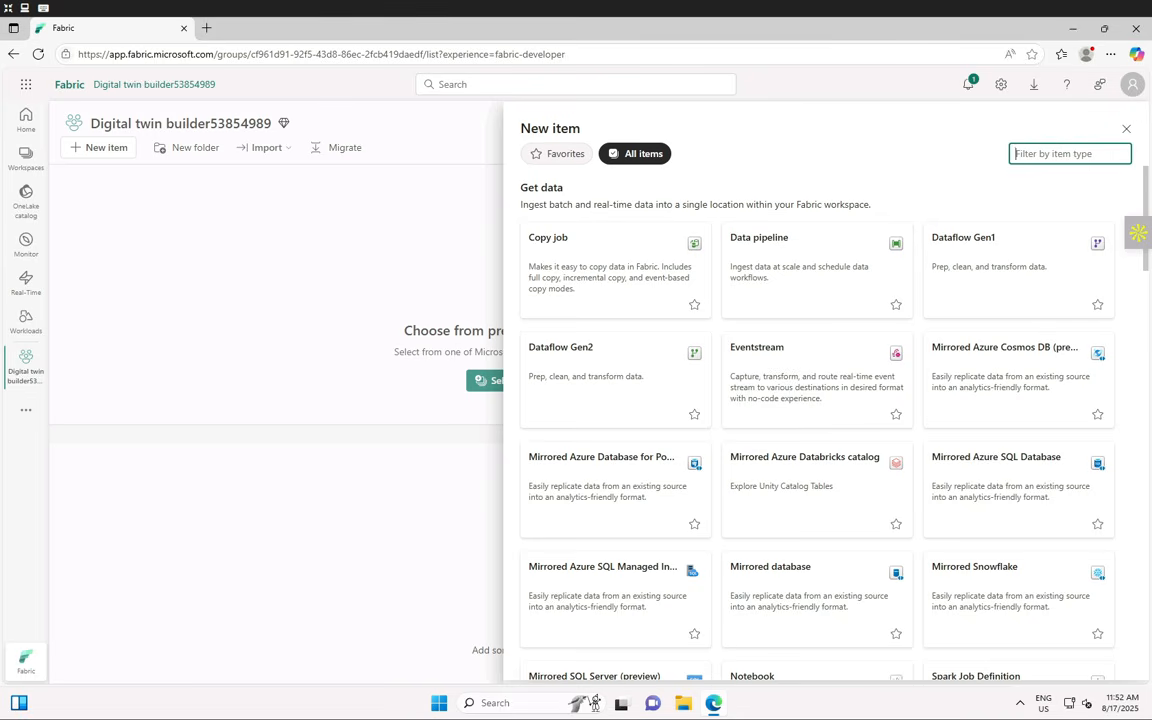
{"action": "scroll", "coordinate": [892, 357], "scroll_direction": "down", "scroll_amount": 5}
{"action": "scroll", "coordinate": [861, 346], "scroll_direction": "down", "scroll_amount": 10}
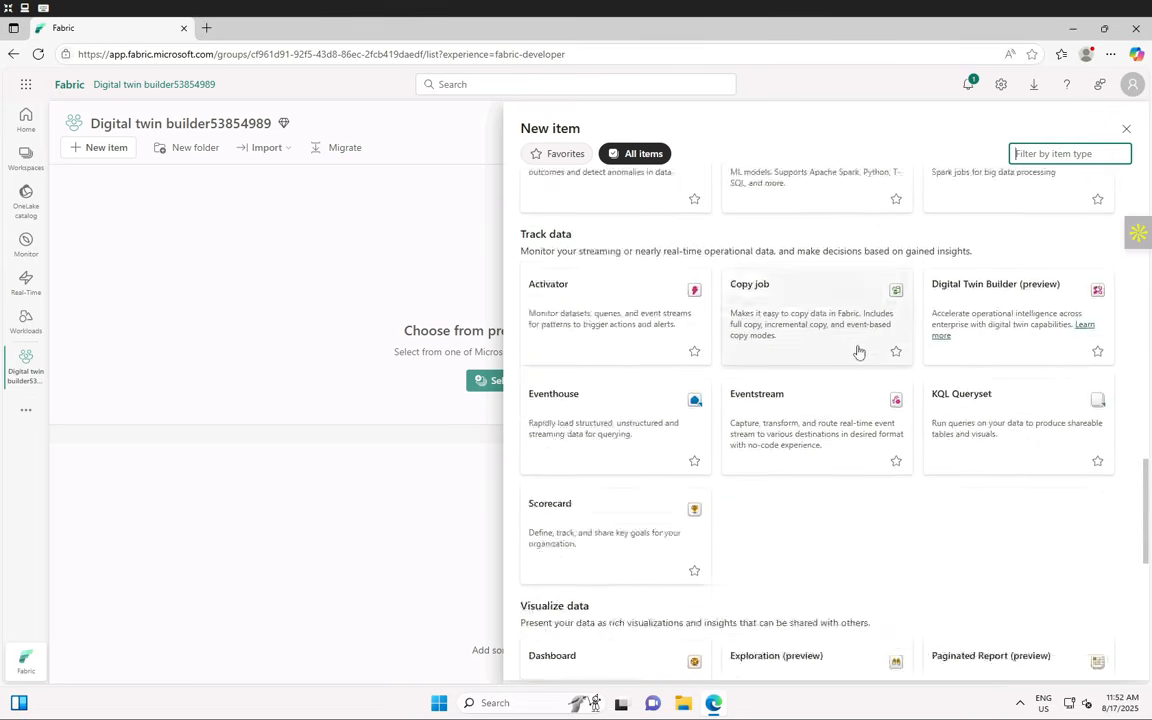
{"action": "scroll", "coordinate": [831, 447], "scroll_direction": "up", "scroll_amount": 15}
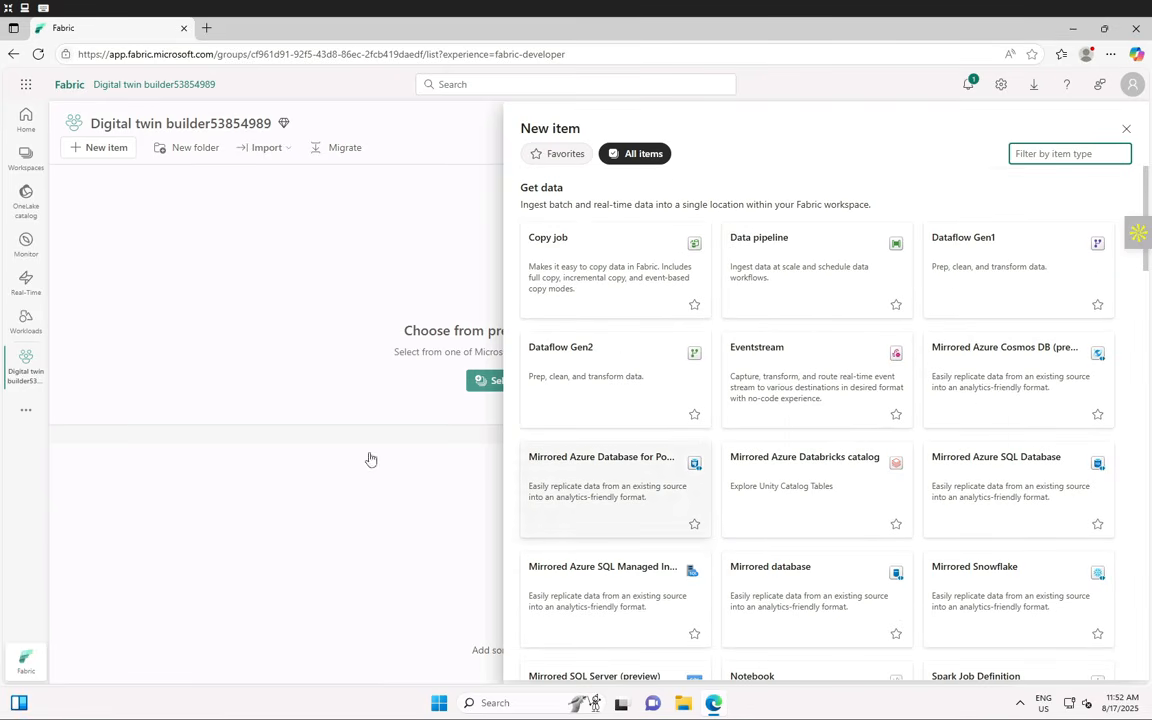
{"action": "type", "text": "Lakehouse"}
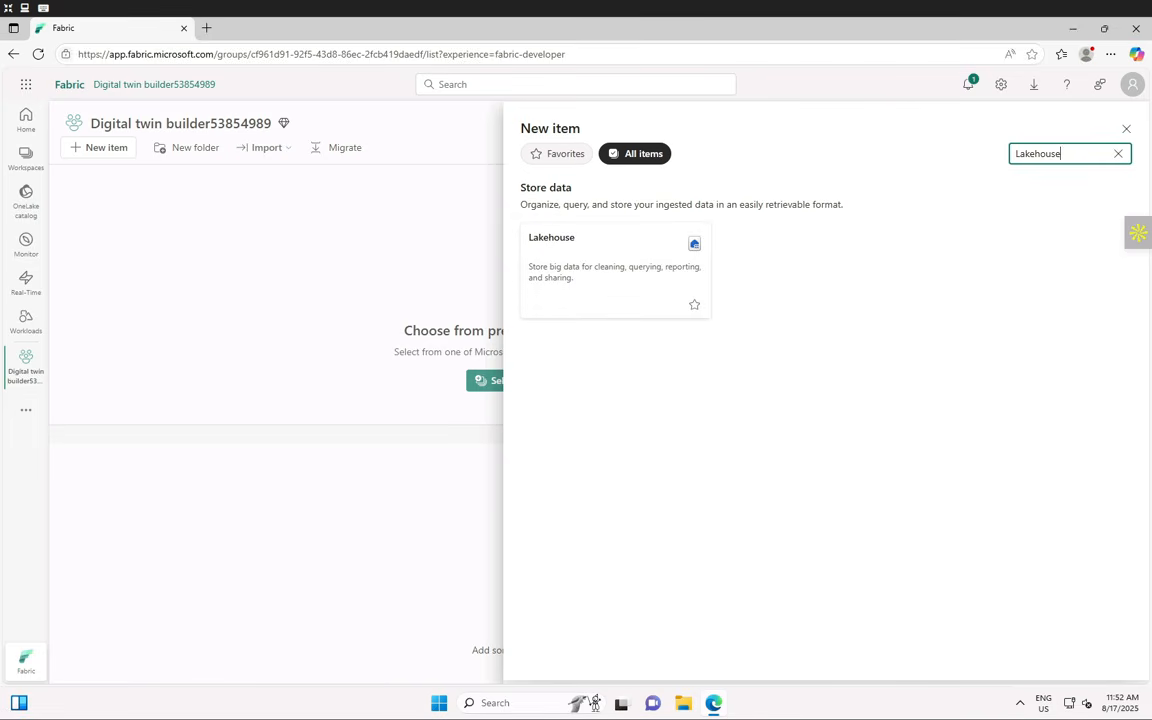
{"action": "left_click", "coordinate": [597, 269]}
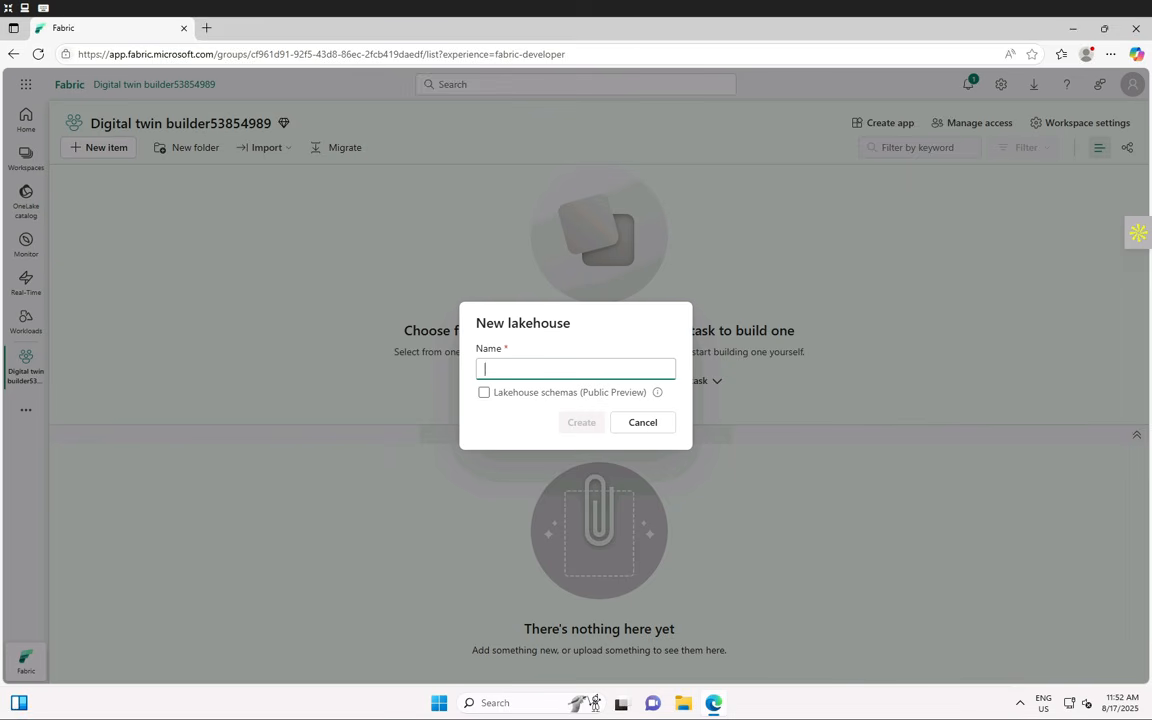
- Name the new lakehouse 'Tutorial' and create it
{"action": "type", "text": "Tutorial"}
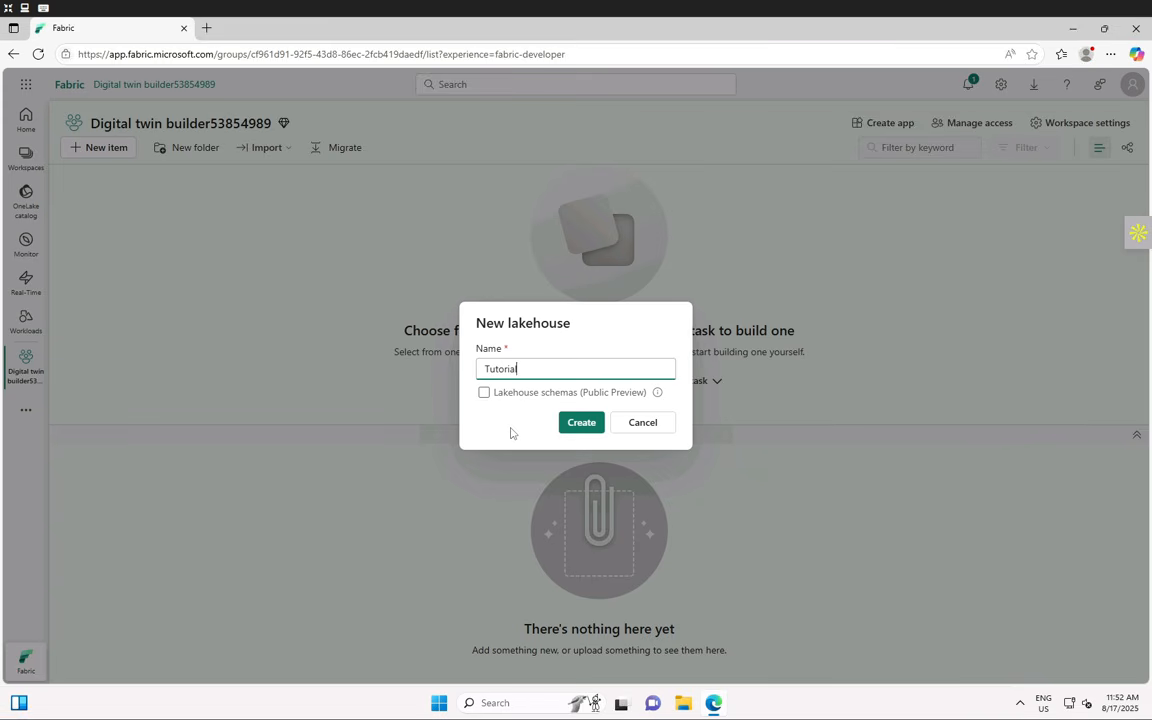
{"action": "left_click", "coordinate": [583, 423]}
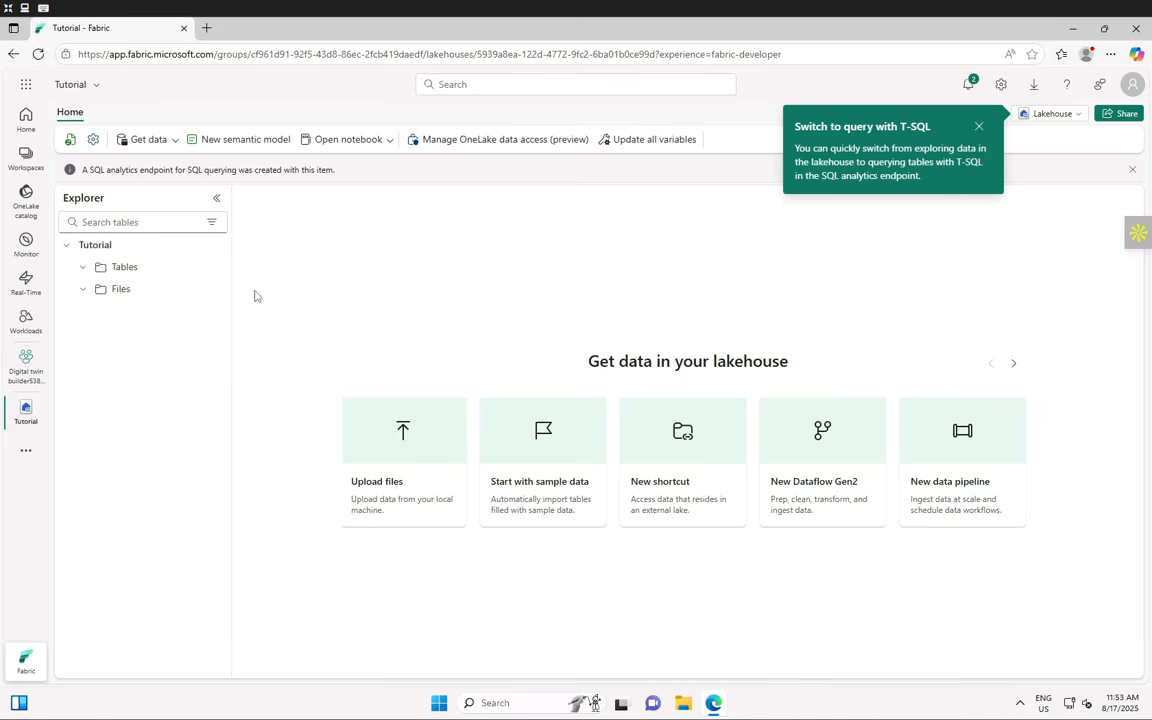
- Through Get data > Upload files, select stops_data.csv from C:\LabFiles\Lab Files
{"action": "left_click", "coordinate": [176, 146]}
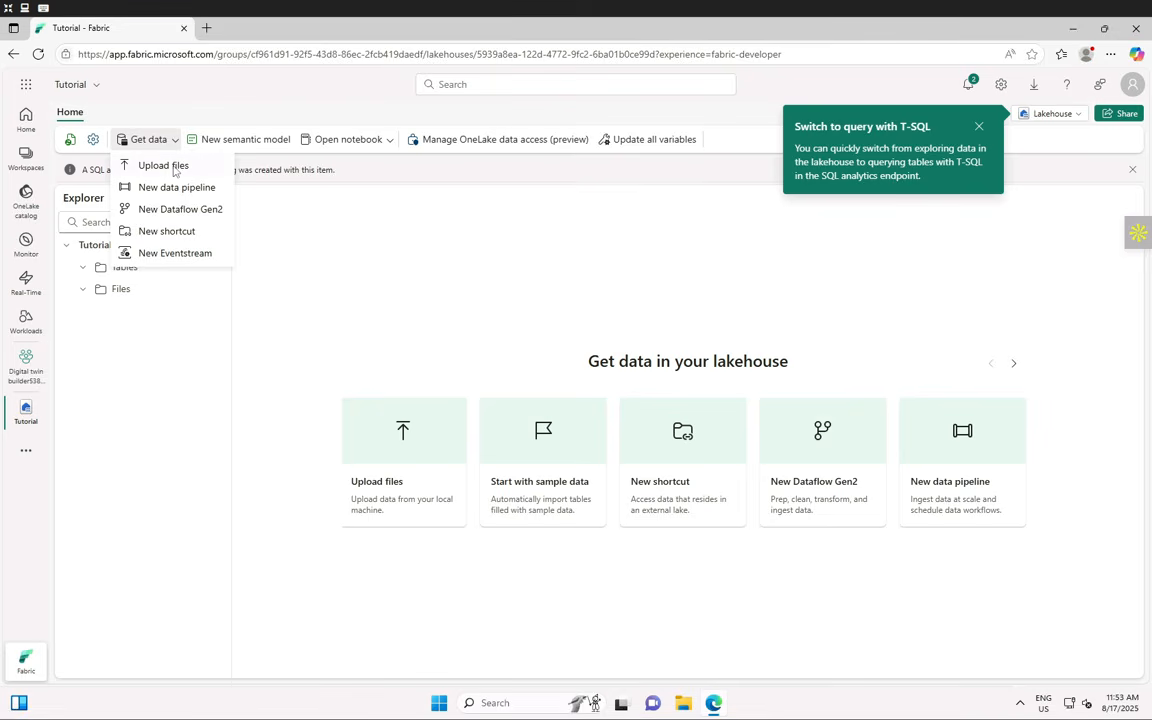
{"action": "left_click", "coordinate": [163, 166]}
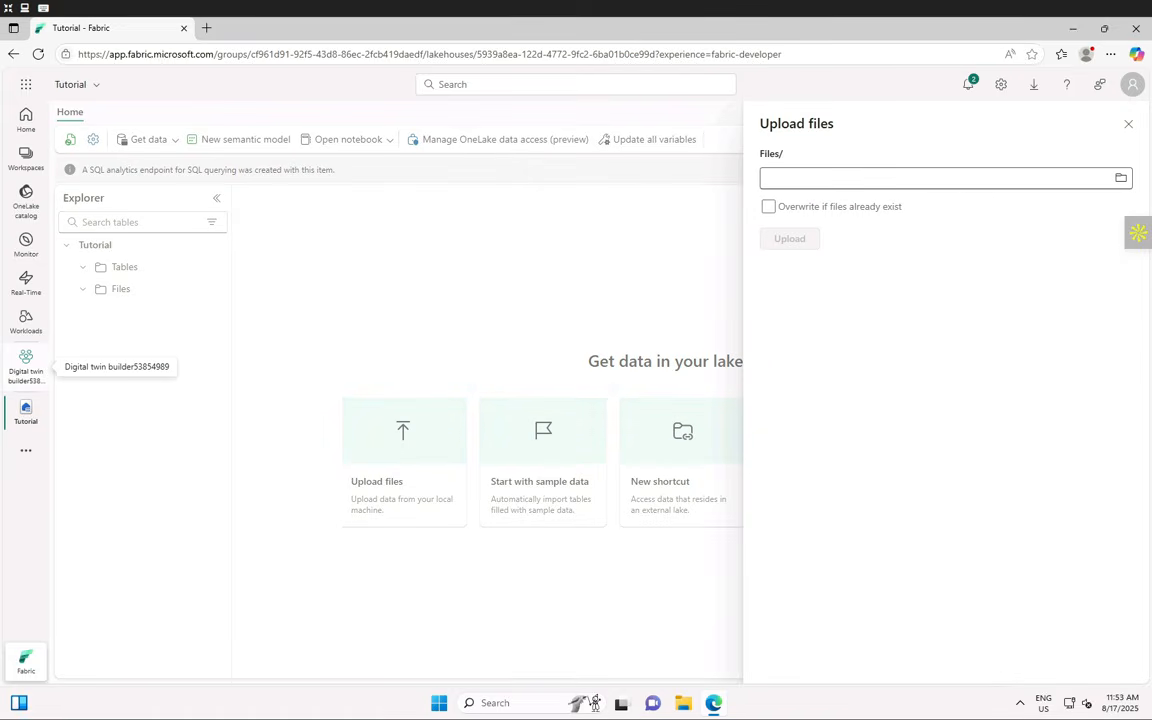
{"action": "left_click", "coordinate": [779, 178]}
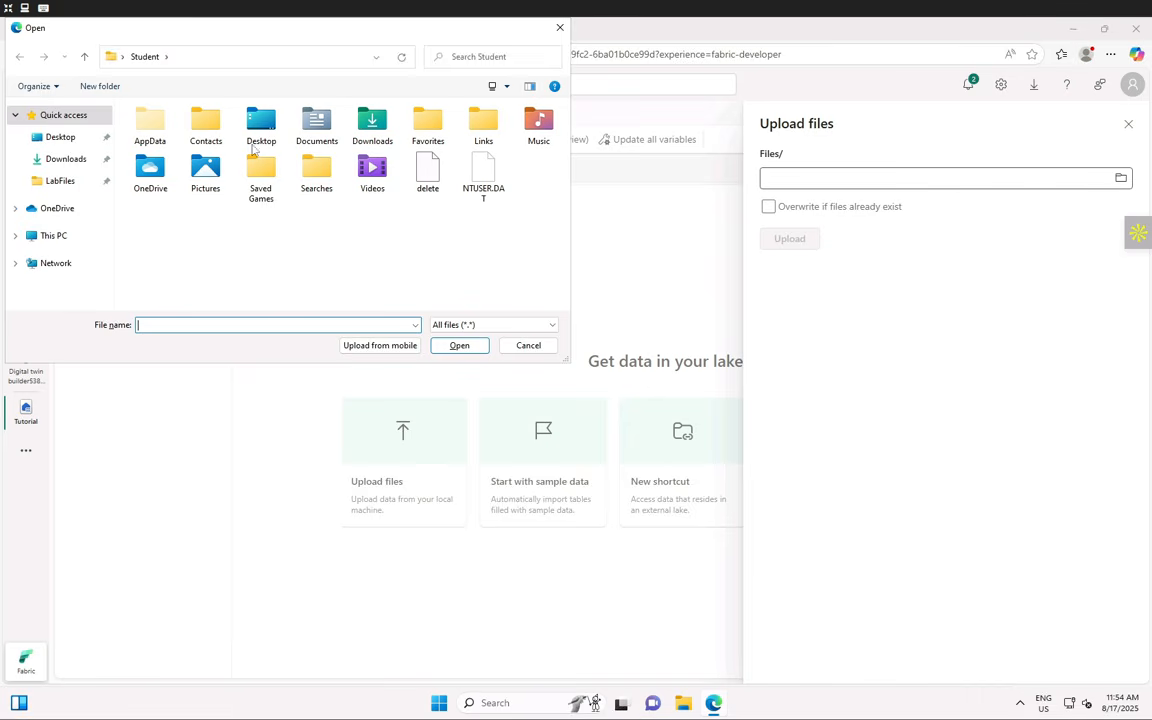
{"action": "left_click", "coordinate": [45, 236]}
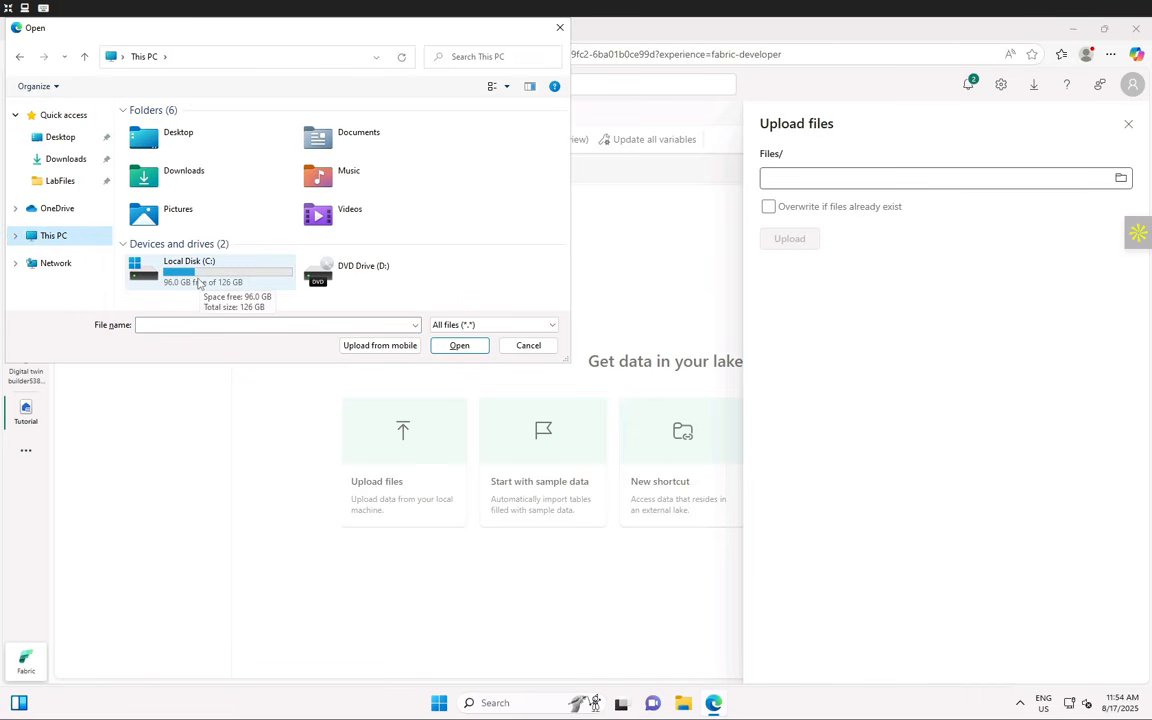
{"action": "double_click", "coordinate": [199, 284]}
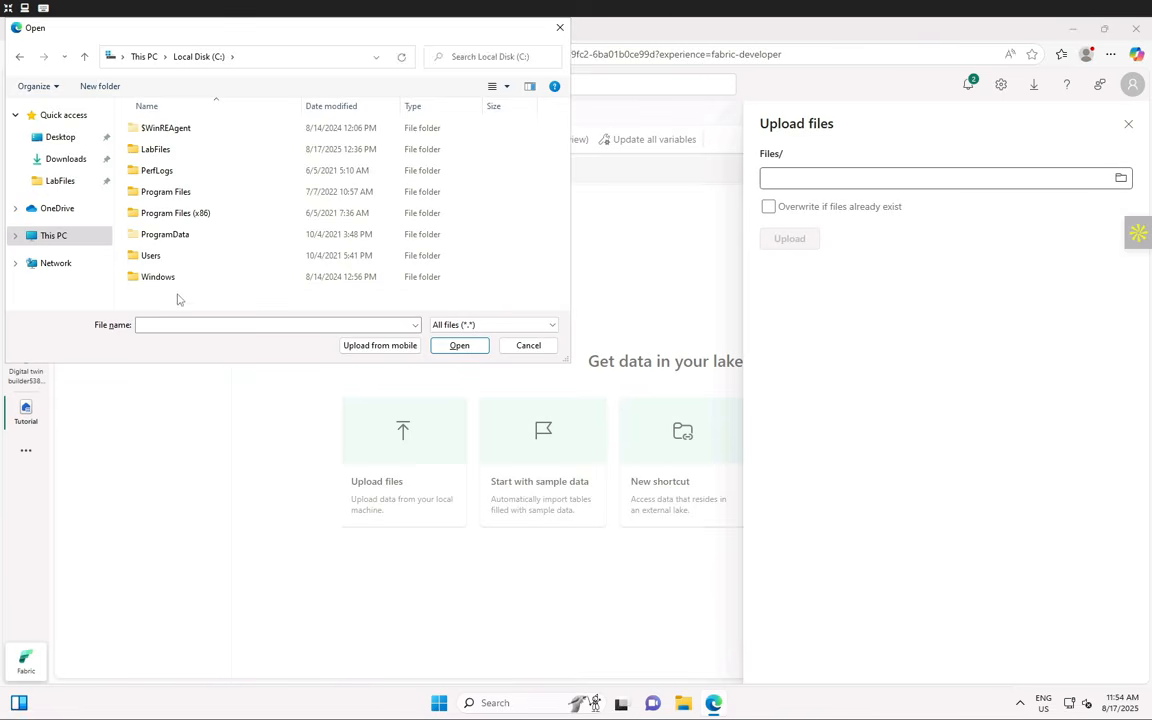
{"action": "double_click", "coordinate": [176, 154]}
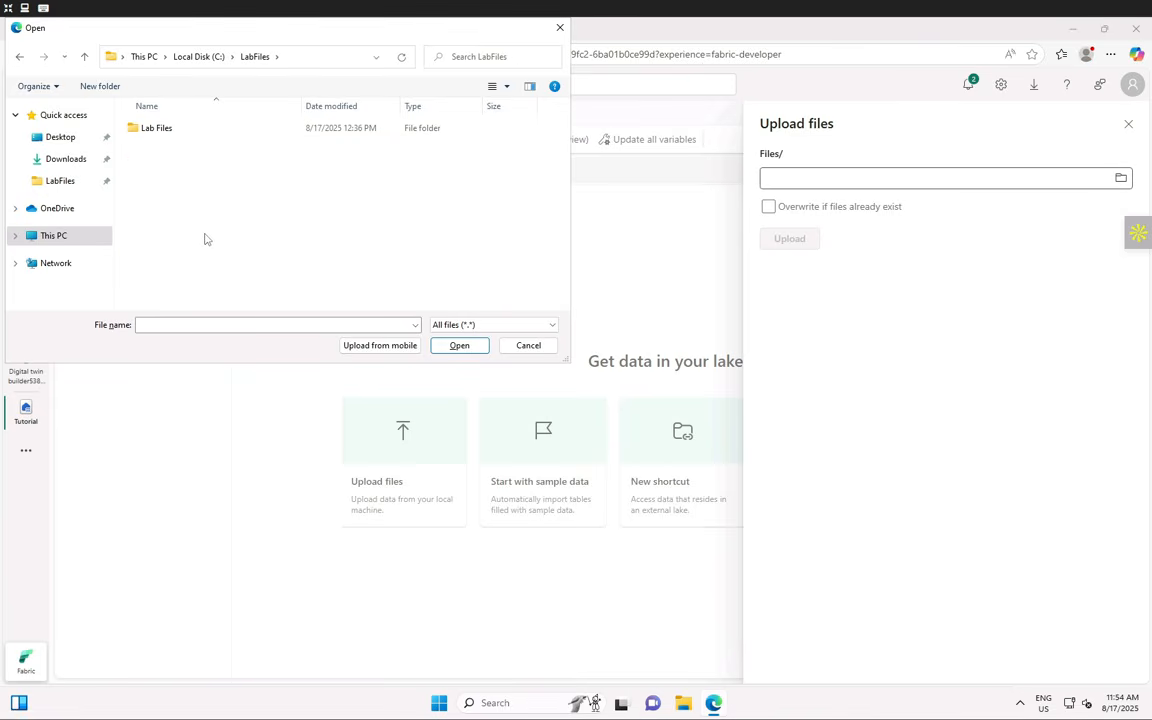
{"action": "double_click", "coordinate": [159, 128]}
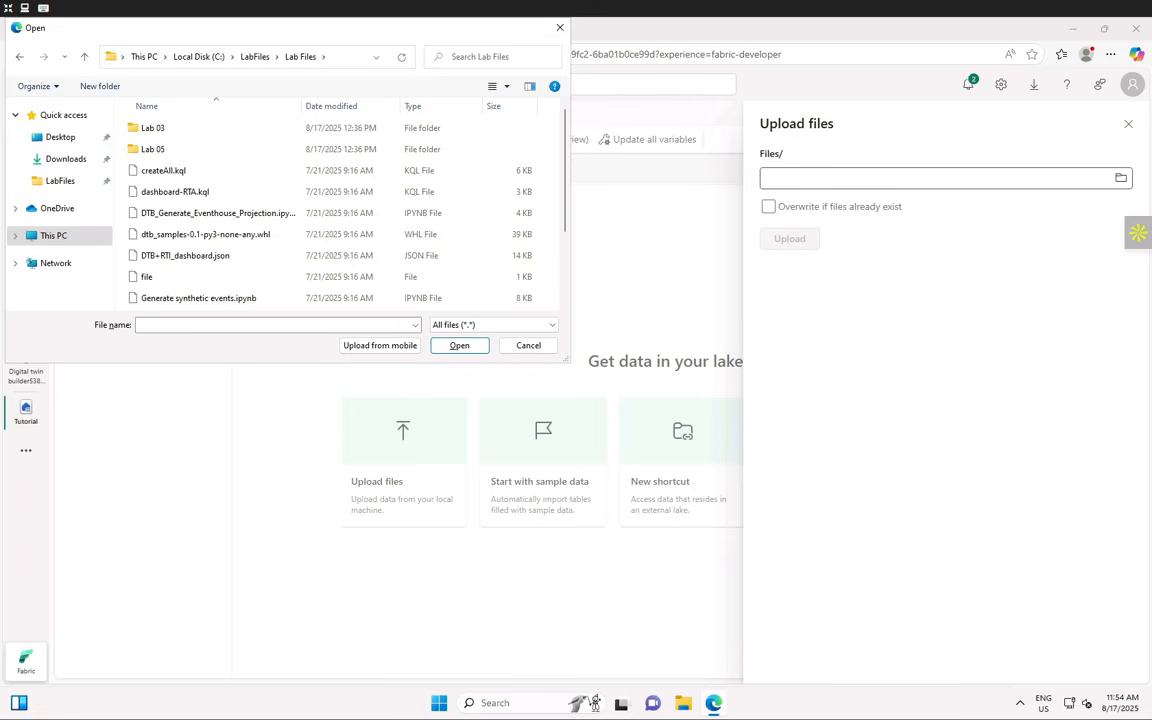
{"action": "scroll", "coordinate": [298, 220], "scroll_direction": "down", "scroll_amount": 2}
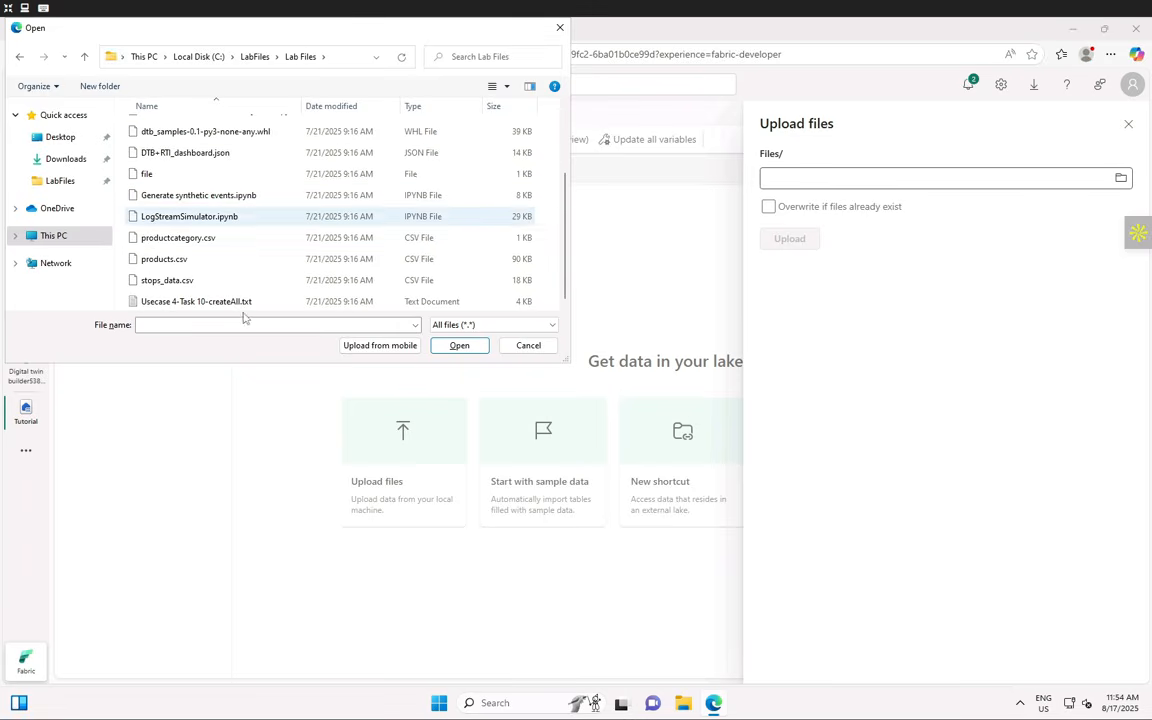
{"action": "left_click", "coordinate": [188, 284]}
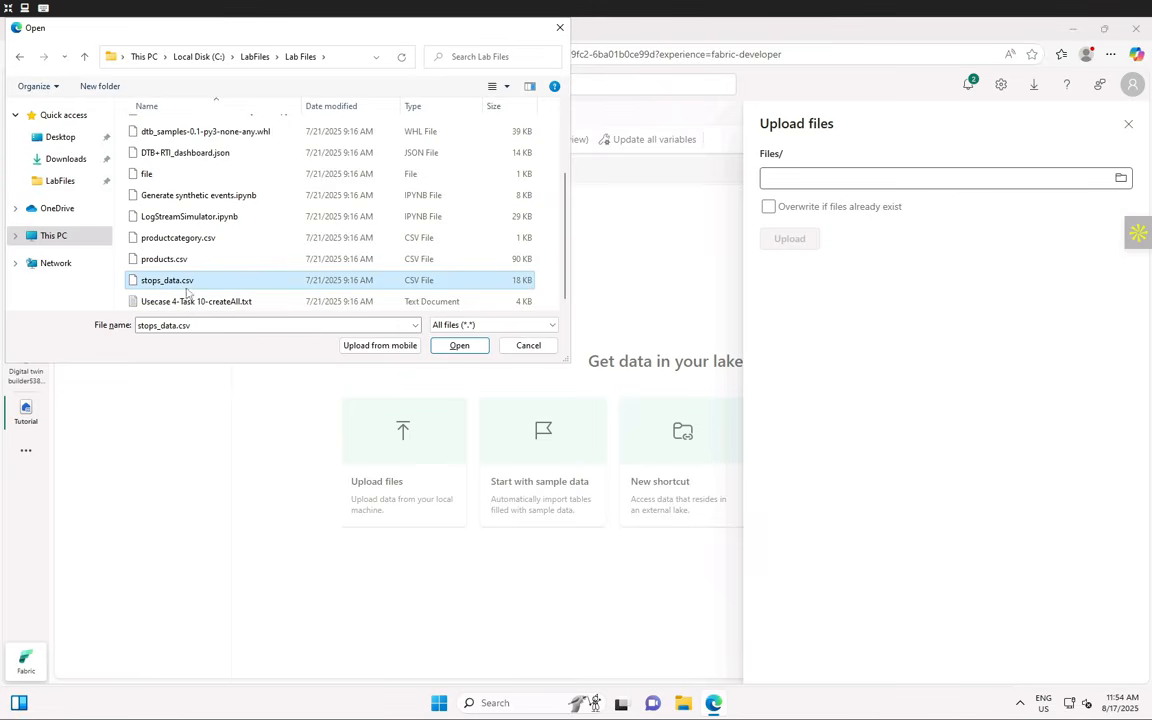
{"action": "left_click", "coordinate": [460, 348]}
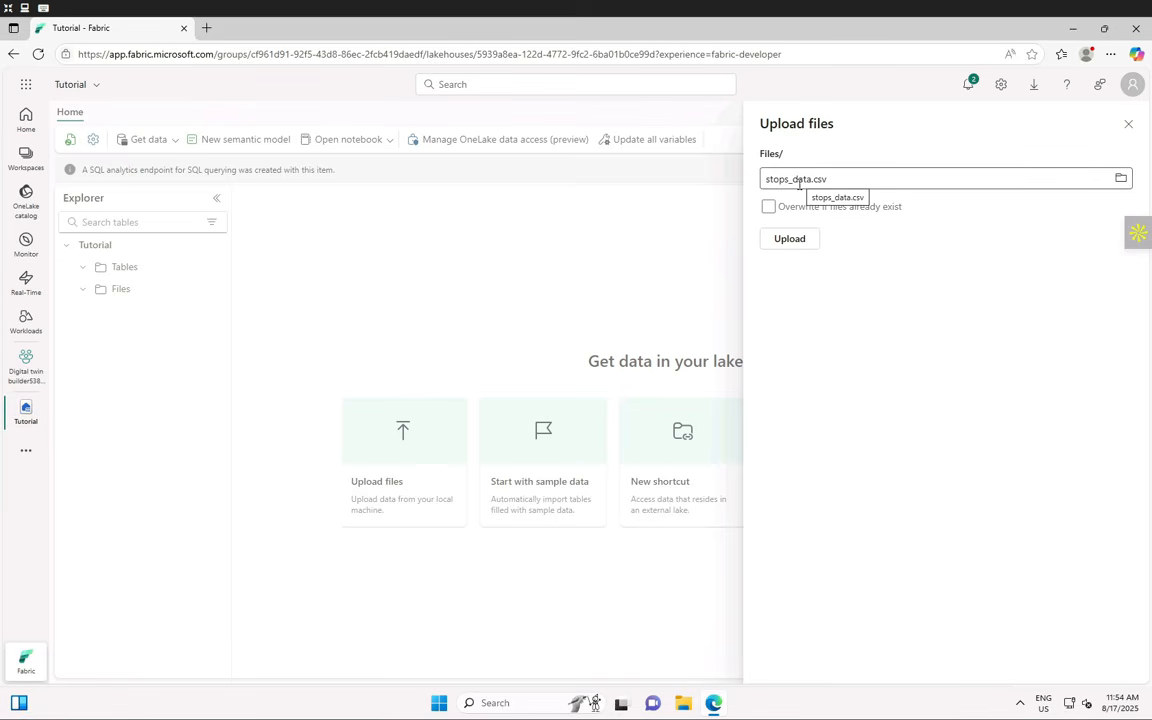
- Upload stops_data.csv, then refresh and open the Files folder to see the file
{"action": "left_click", "coordinate": [790, 240]}
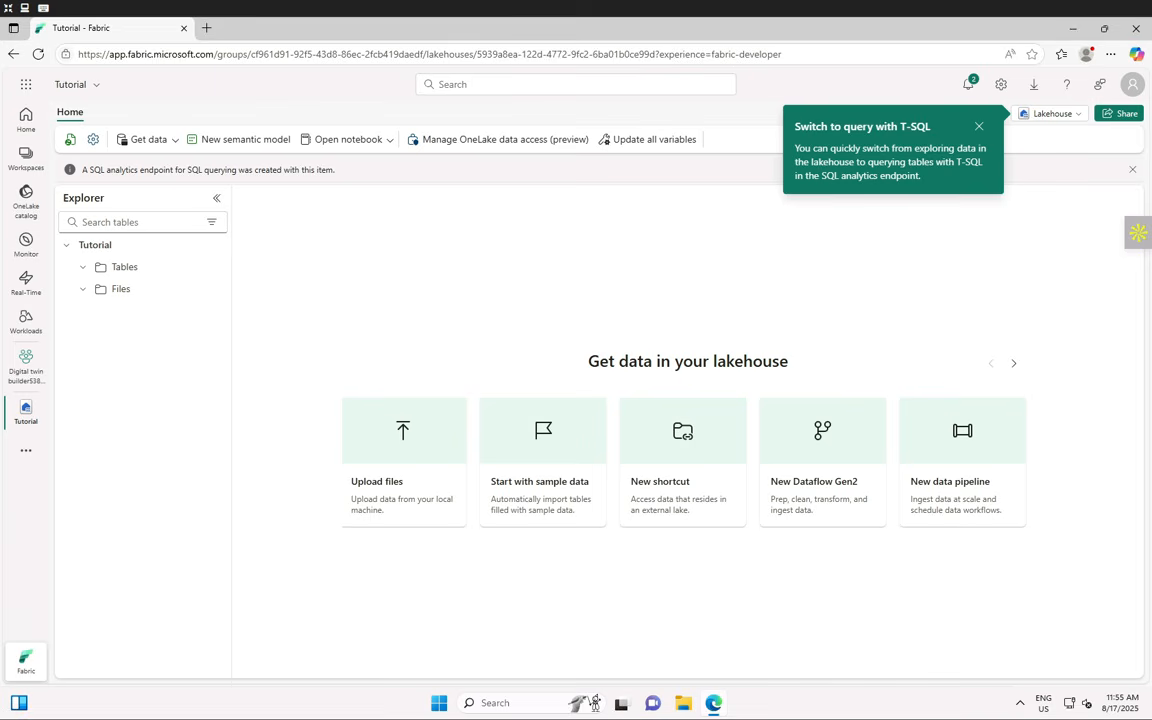
{"action": "right_click", "coordinate": [314, 281]}
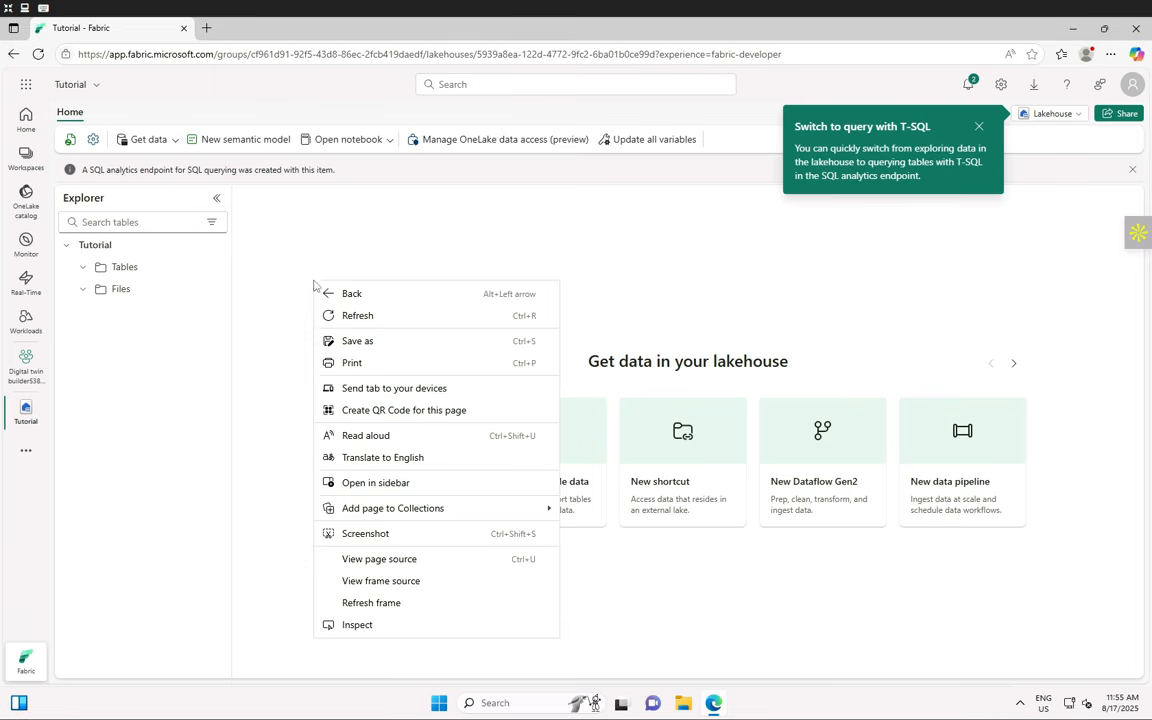
{"action": "left_click", "coordinate": [264, 294]}
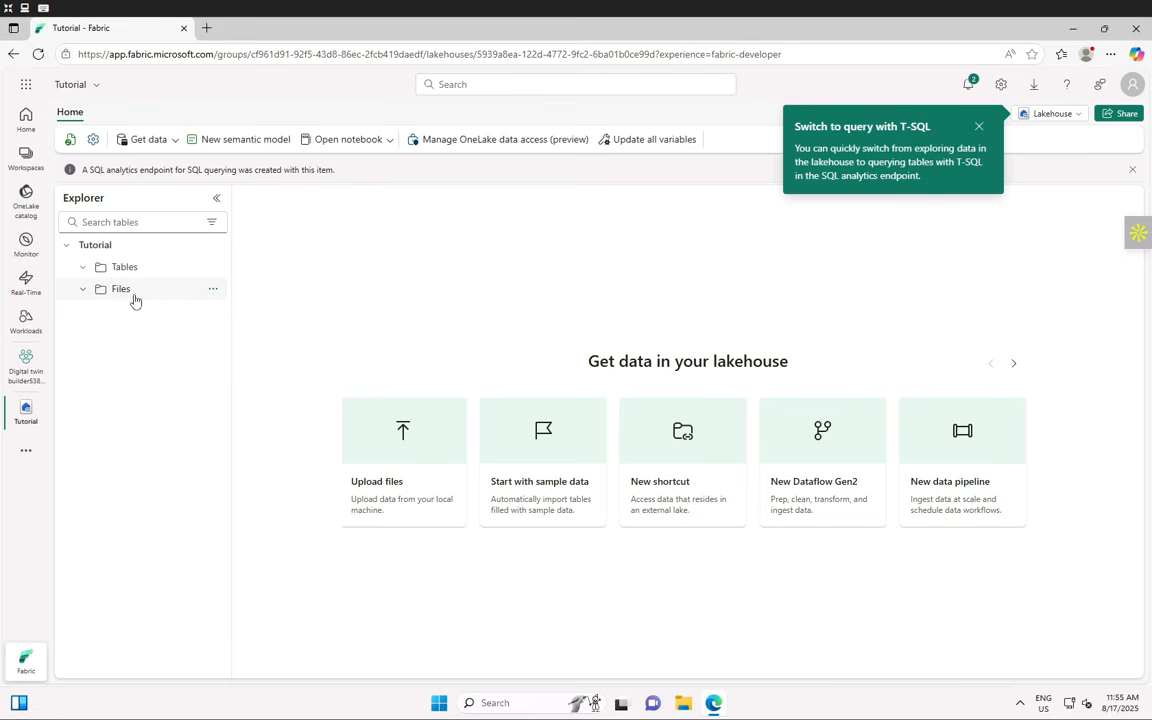
{"action": "left_click", "coordinate": [212, 294]}
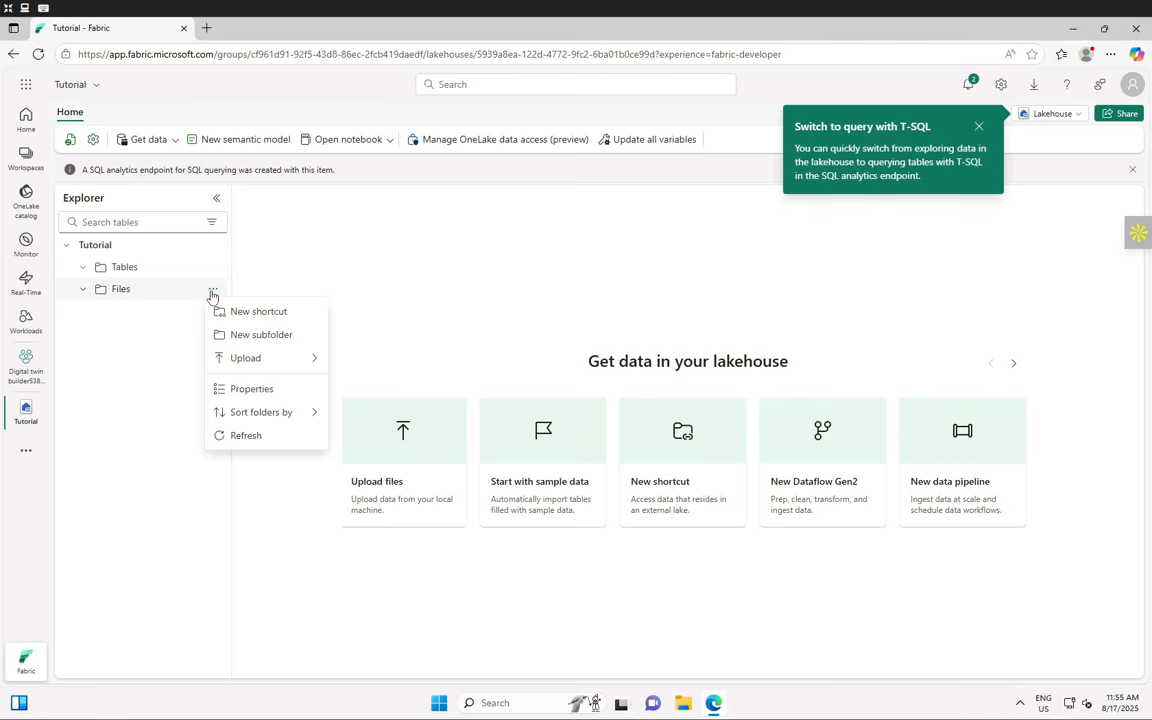
{"action": "left_click", "coordinate": [246, 435]}
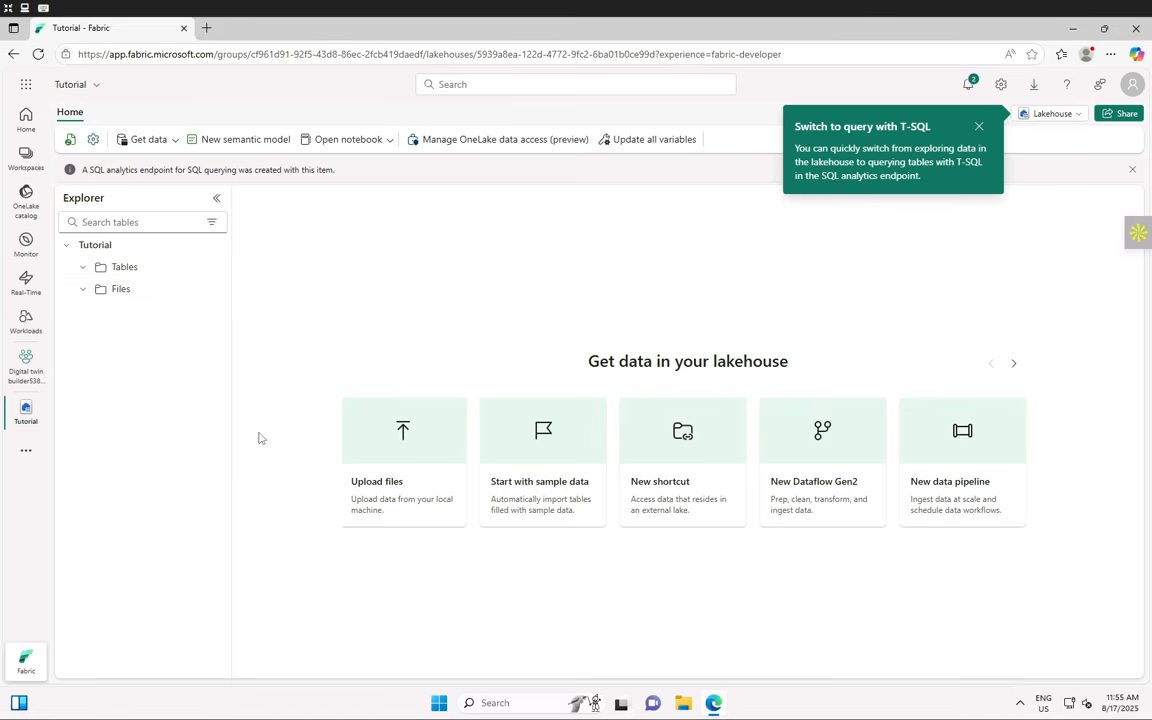
{"action": "left_click", "coordinate": [83, 289]}
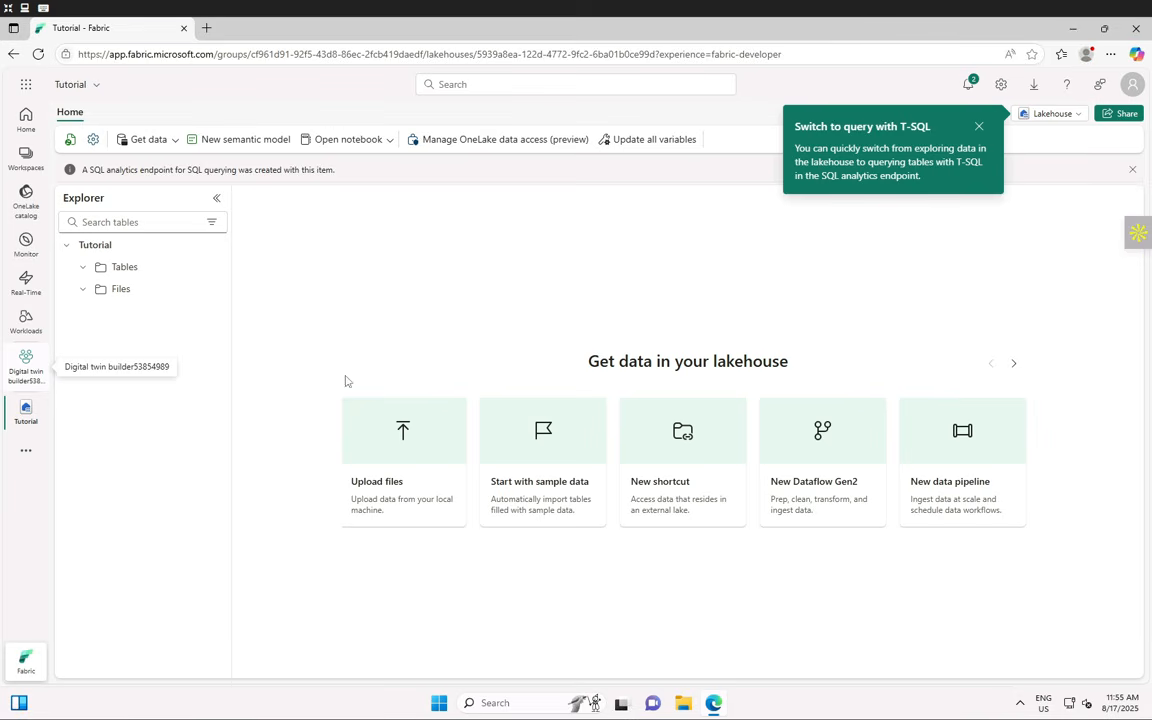
- Load stops_data.csv to a new table and set the table name to stops_data
{"action": "left_click", "coordinate": [82, 289]}
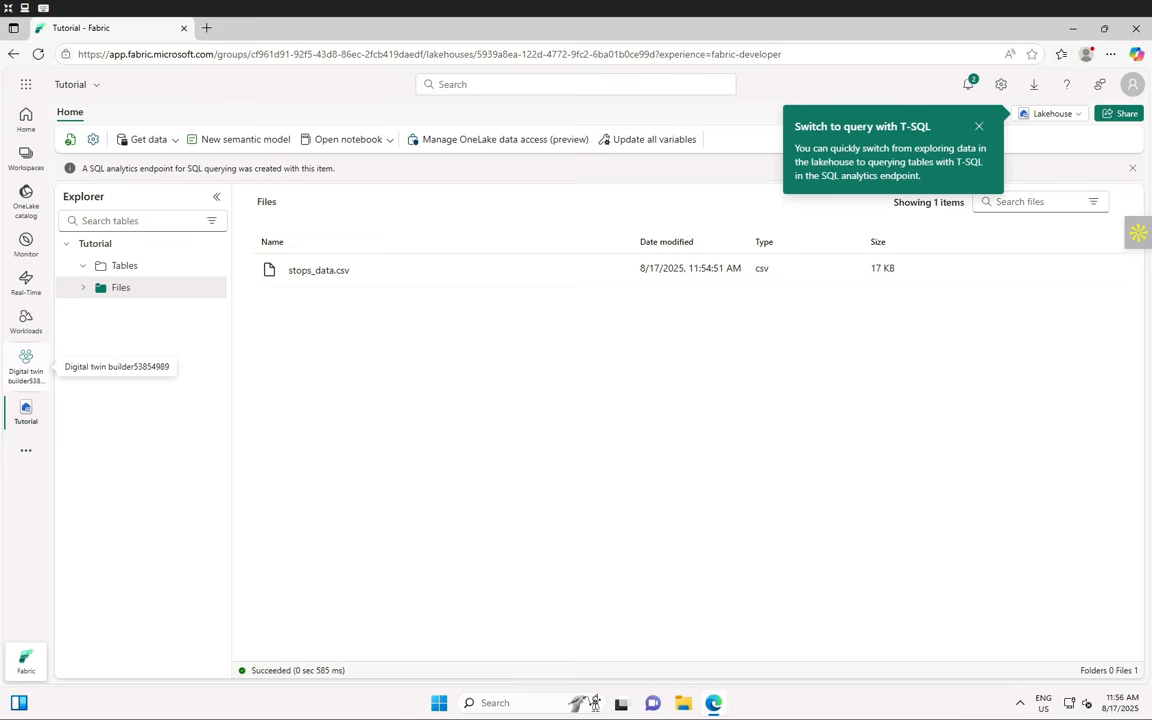
{"action": "left_click", "coordinate": [616, 272]}
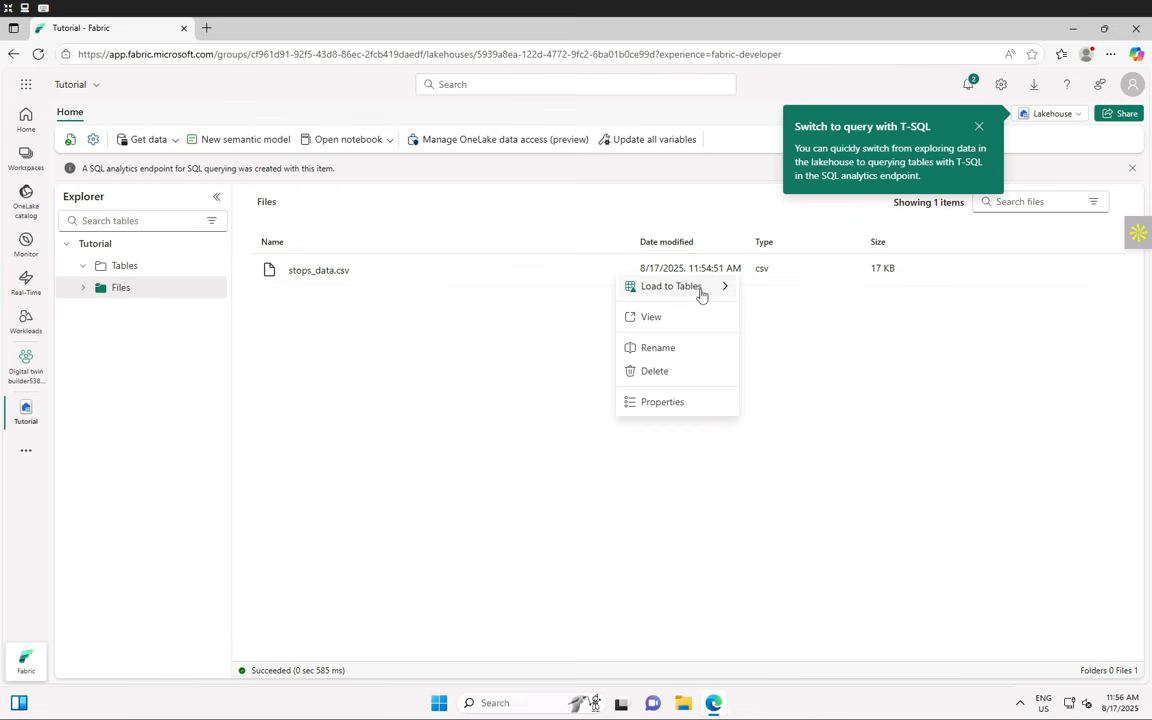
{"action": "mouse_move", "coordinate": [702, 294]}
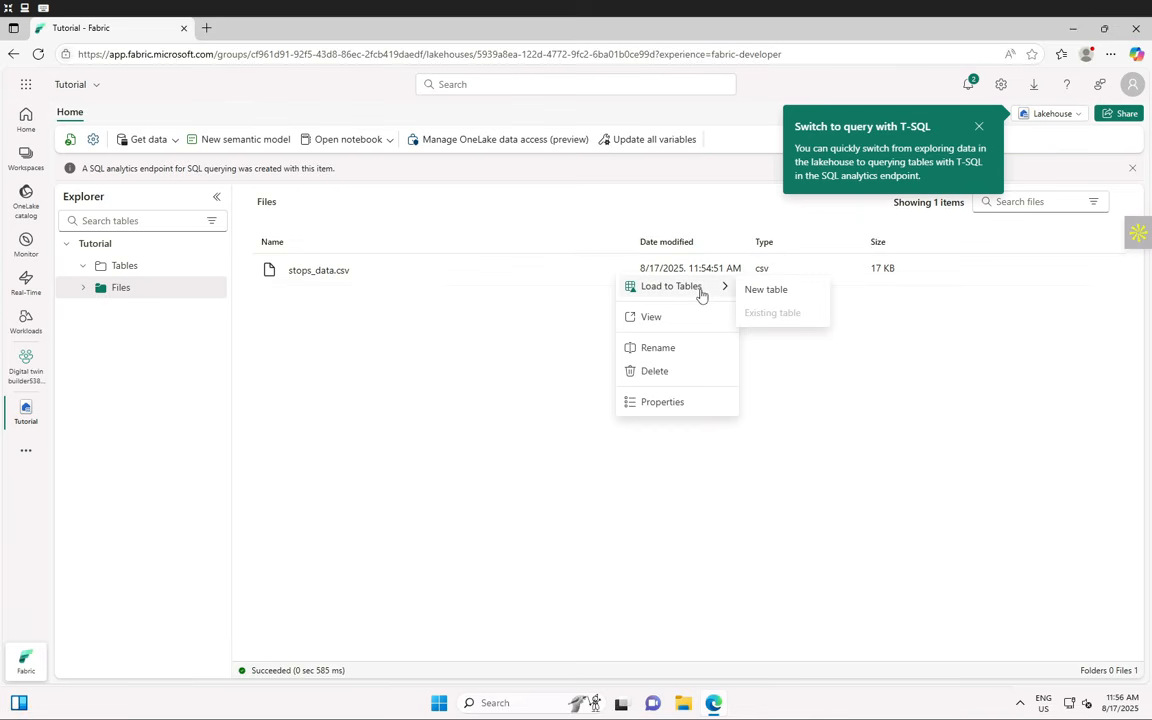
{"action": "left_click", "coordinate": [766, 290]}
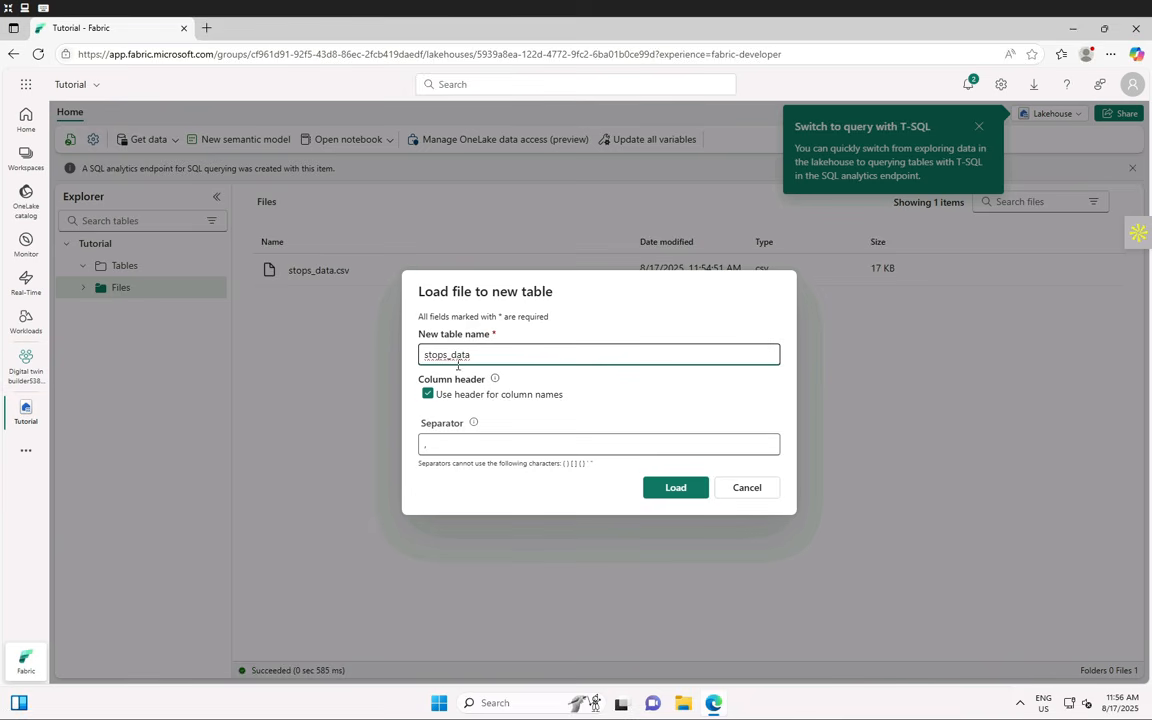
{"action": "left_click_drag", "start_coordinate": [472, 355], "coordinate": [437, 357]}
{"action": "double_click", "coordinate": [494, 352]}
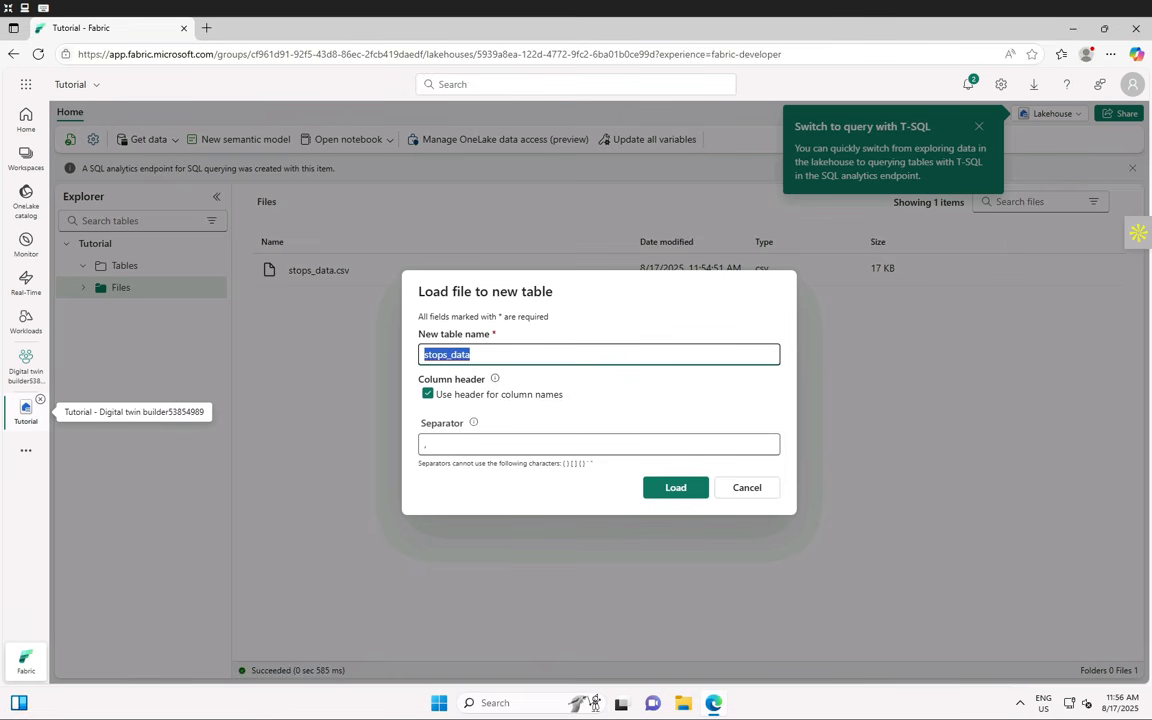
{"action": "type", "text": "stops_data"}
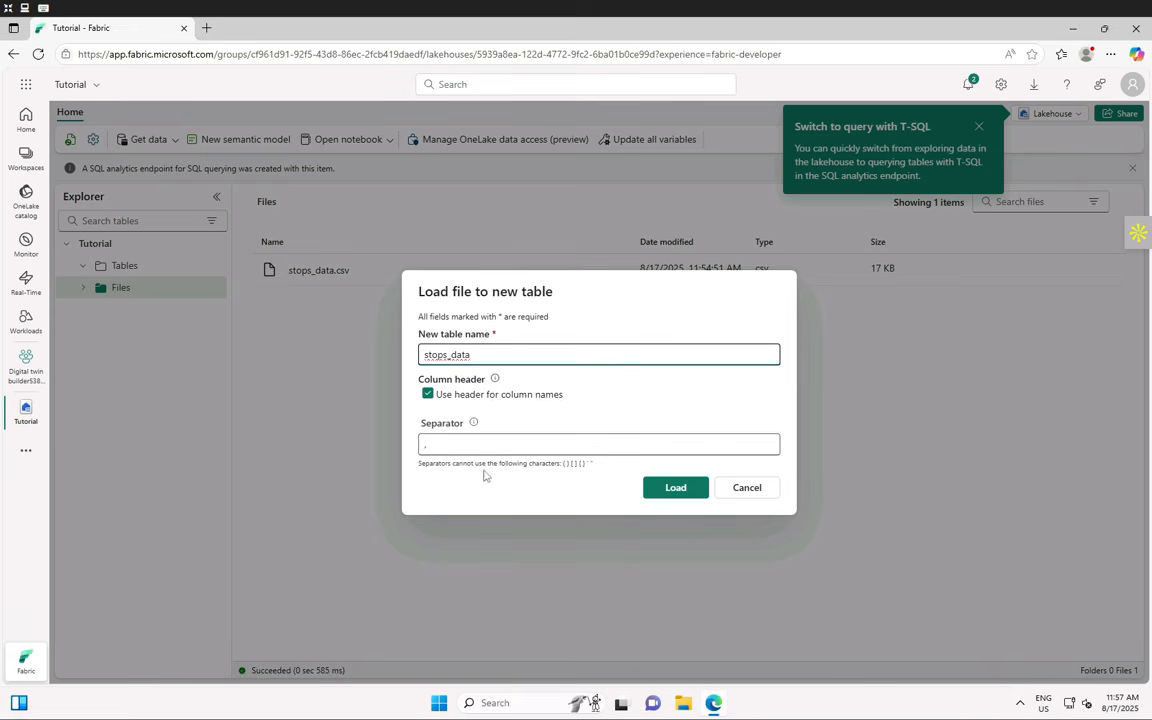
- Load the stops_data table, then dismiss the T-SQL tip and refresh the table until its preview shows
{"action": "left_click", "coordinate": [675, 488]}
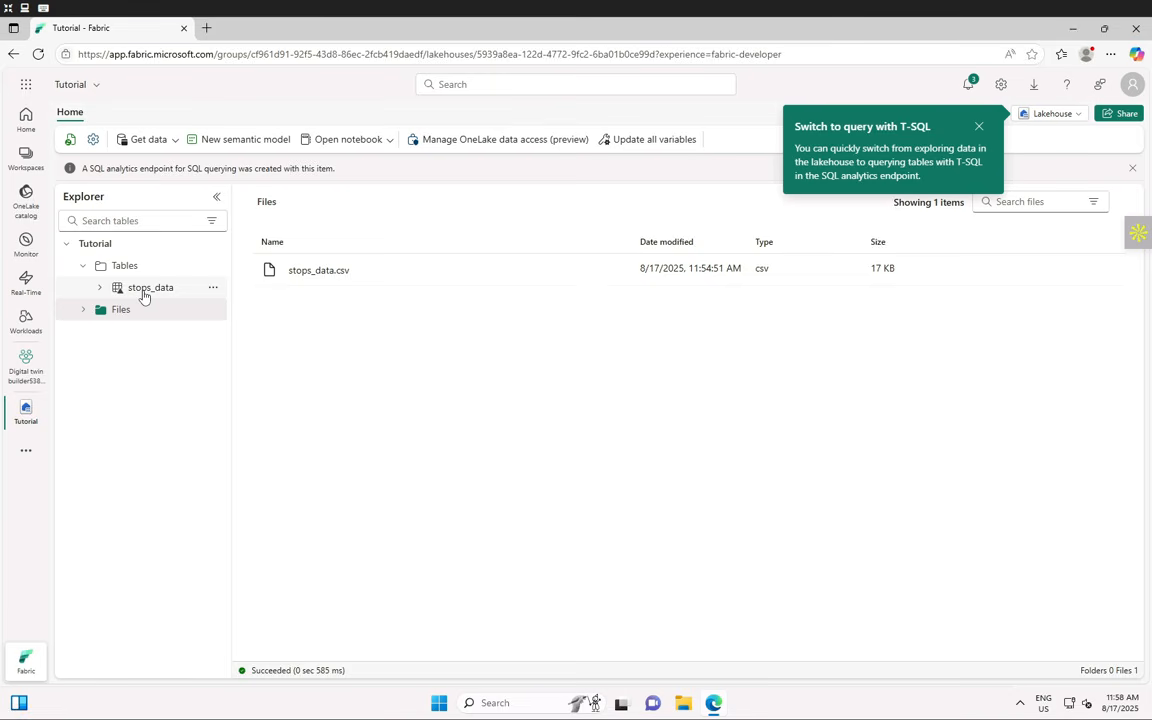
{"action": "left_click", "coordinate": [144, 290]}
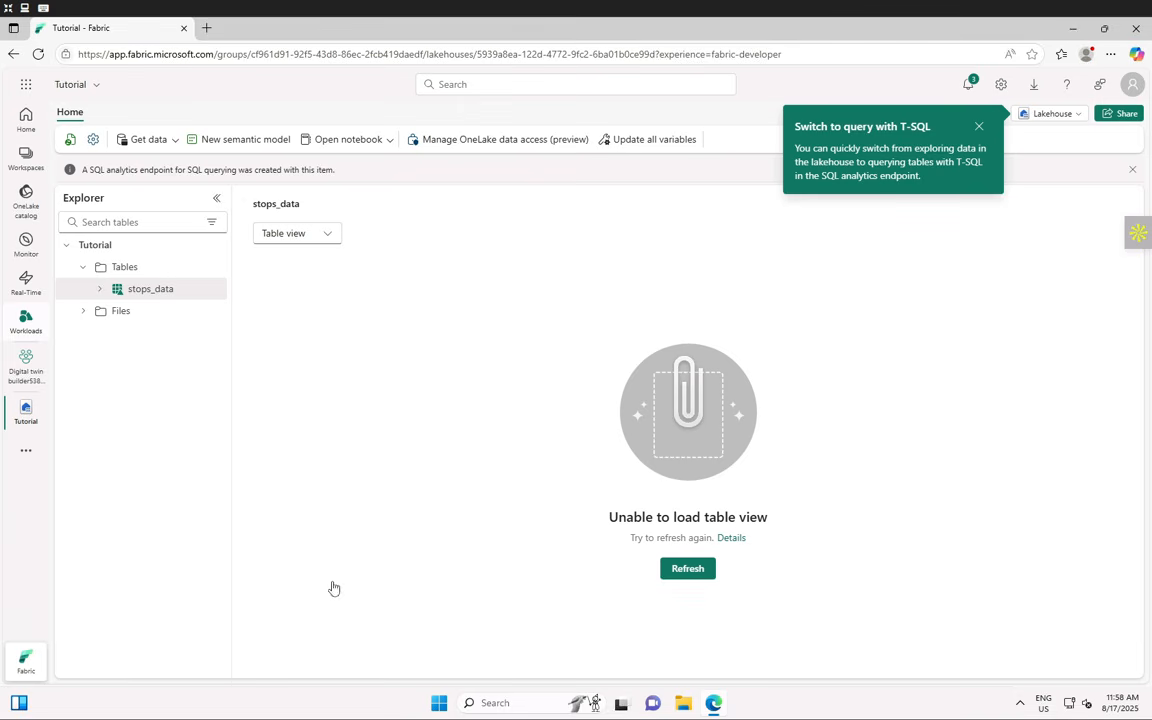
{"action": "left_click", "coordinate": [688, 568]}
{"action": "left_click", "coordinate": [979, 127]}
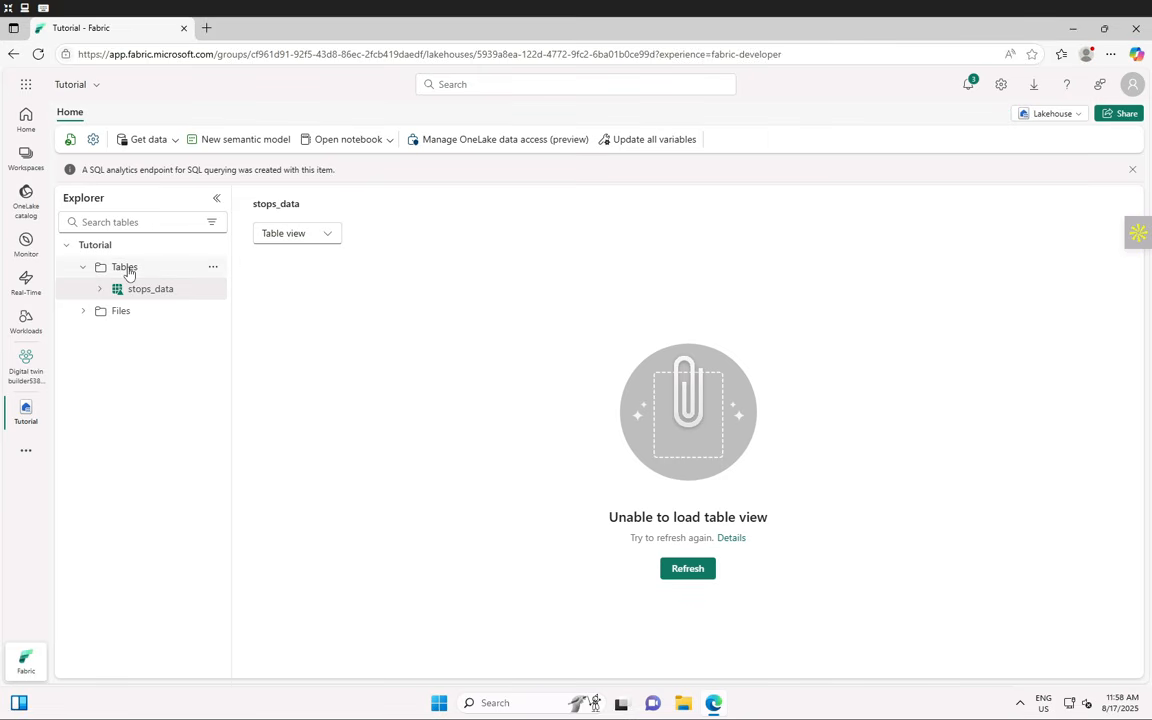
{"action": "left_click", "coordinate": [100, 291]}
{"action": "left_click", "coordinate": [100, 292]}
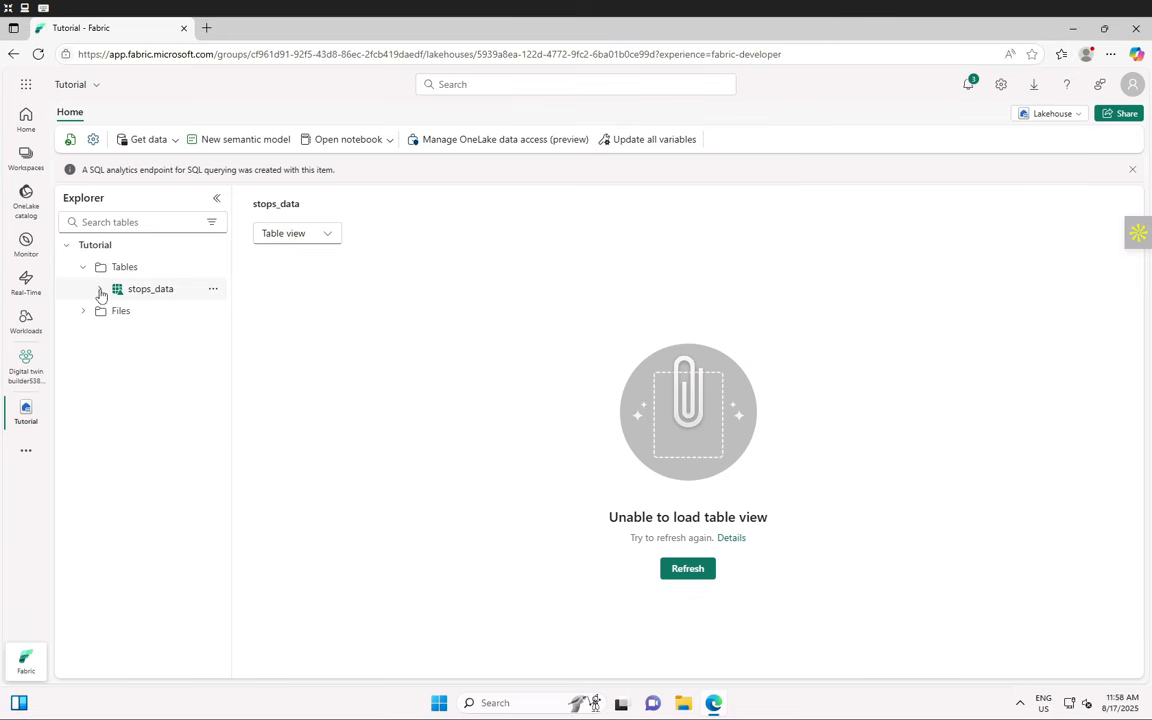
{"action": "left_click", "coordinate": [213, 290]}
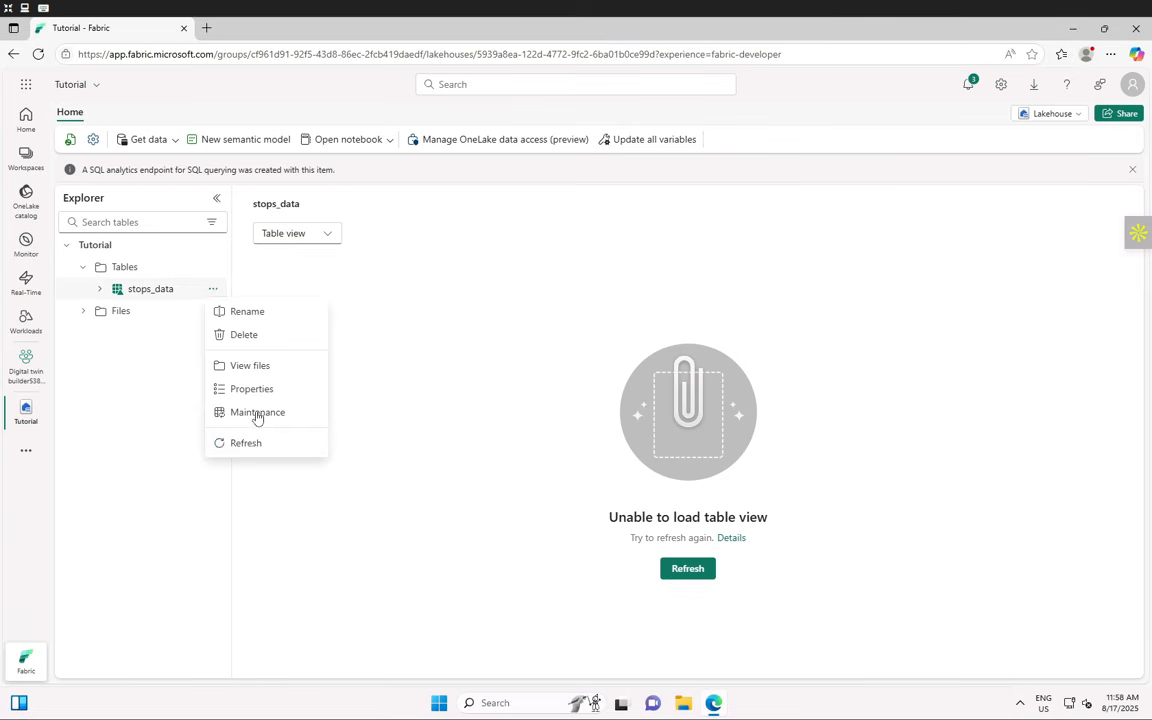
{"action": "left_click", "coordinate": [247, 443]}
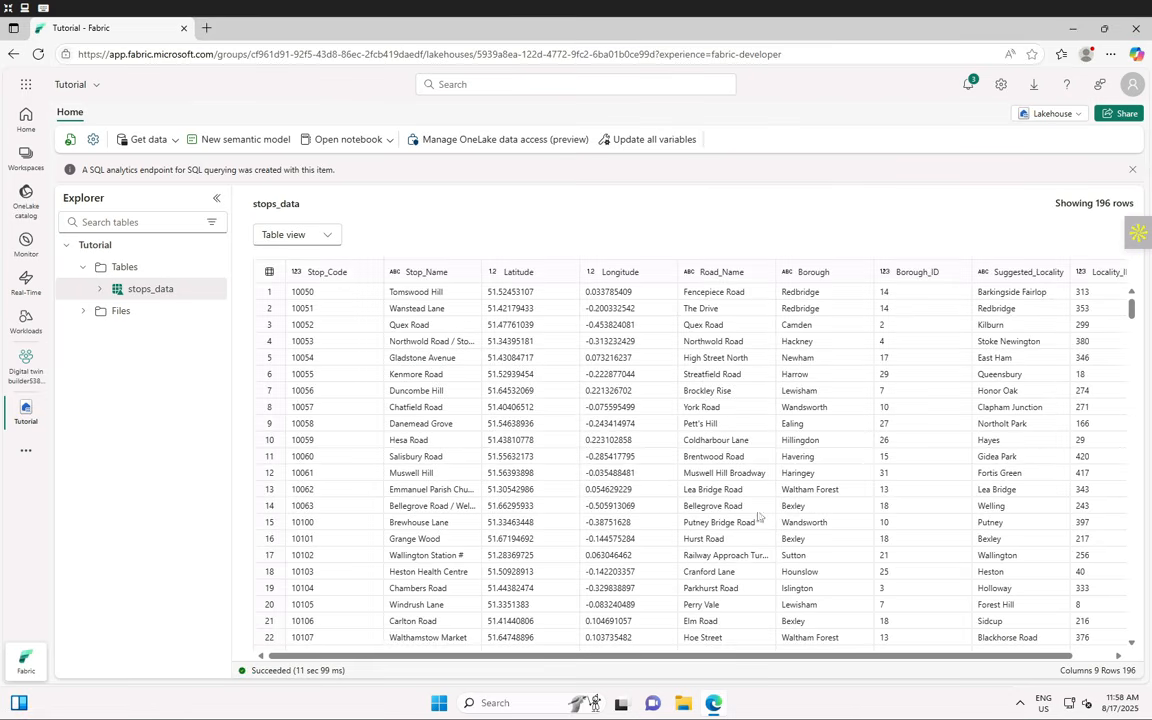
{"action": "scroll", "coordinate": [605, 442], "scroll_direction": "down", "scroll_amount": 5}
{"action": "scroll", "coordinate": [605, 442], "scroll_direction": "up", "scroll_amount": 10}
{"action": "scroll", "coordinate": [860, 663], "scroll_direction": "right", "scroll_amount": 2}
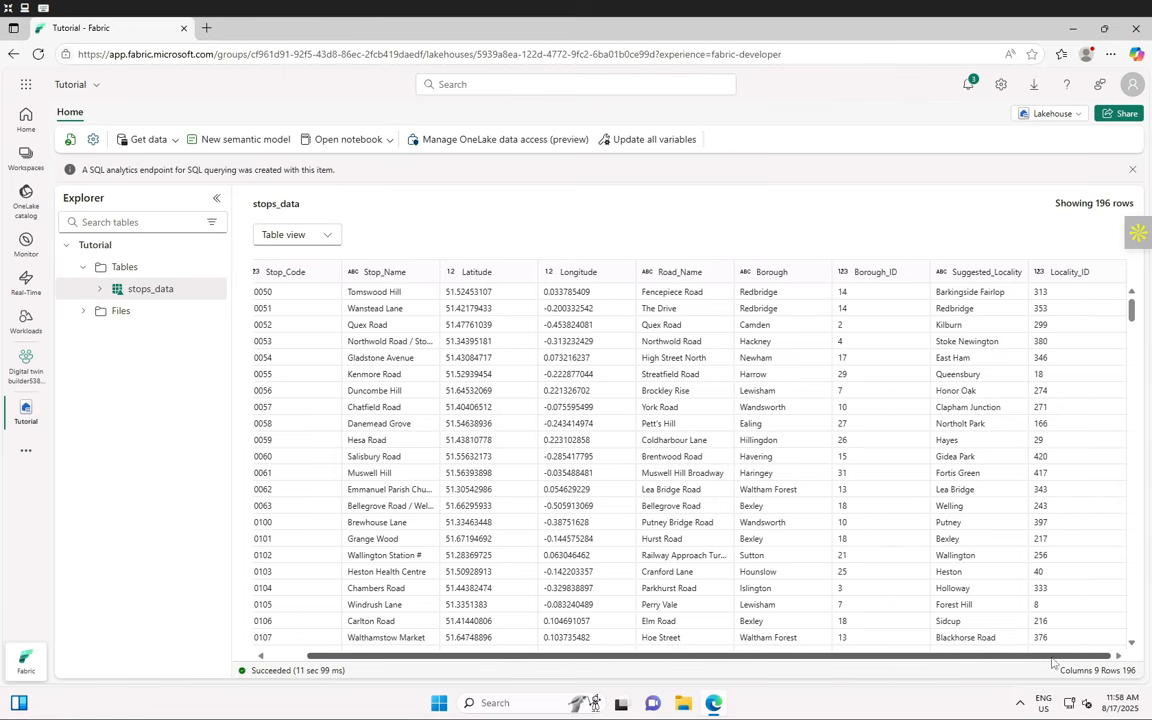
{"action": "scroll", "coordinate": [657, 654], "scroll_direction": "left", "scroll_amount": 2}
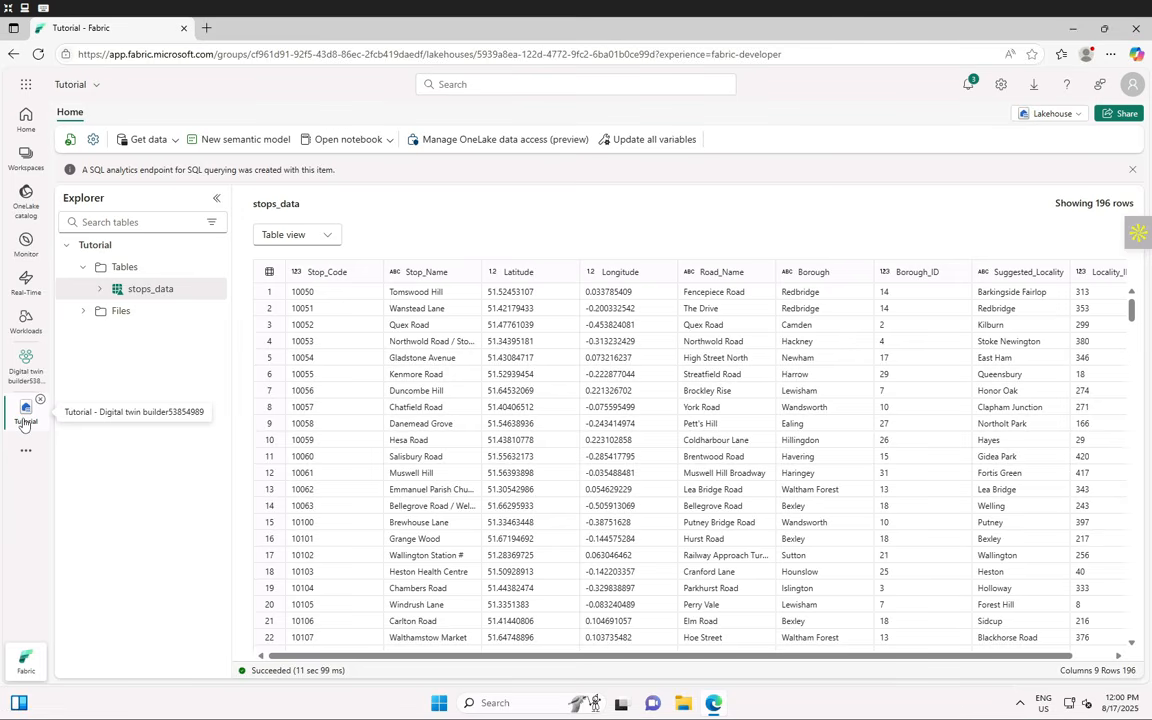
- Return to the workspace item list showing the Tutorial lakehouse, enlarging the task-flow area
{"action": "left_click", "coordinate": [24, 366]}
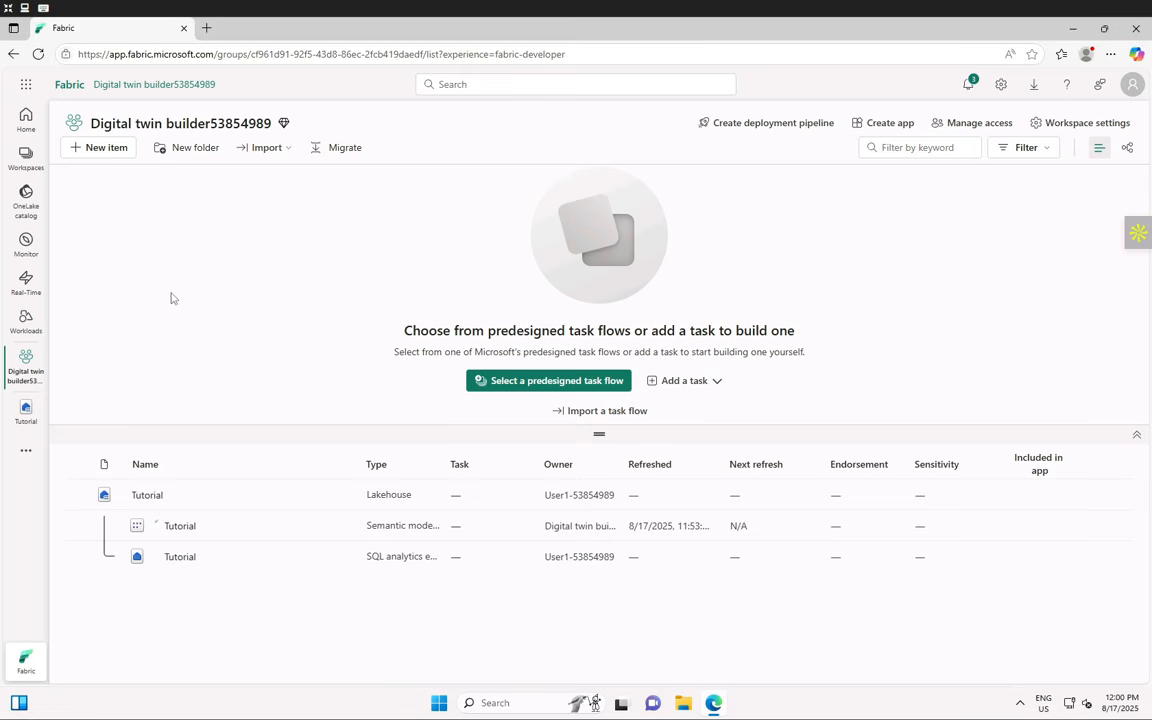
{"action": "left_click", "coordinate": [115, 153]}
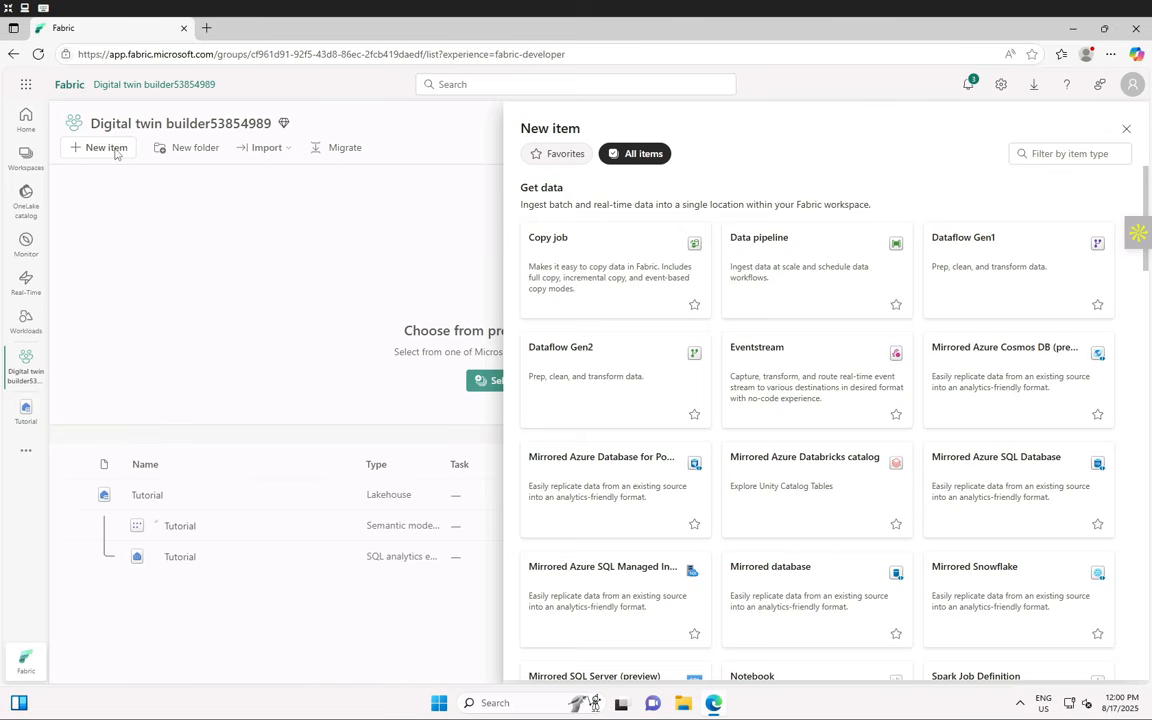
{"action": "left_click", "coordinate": [1126, 129]}
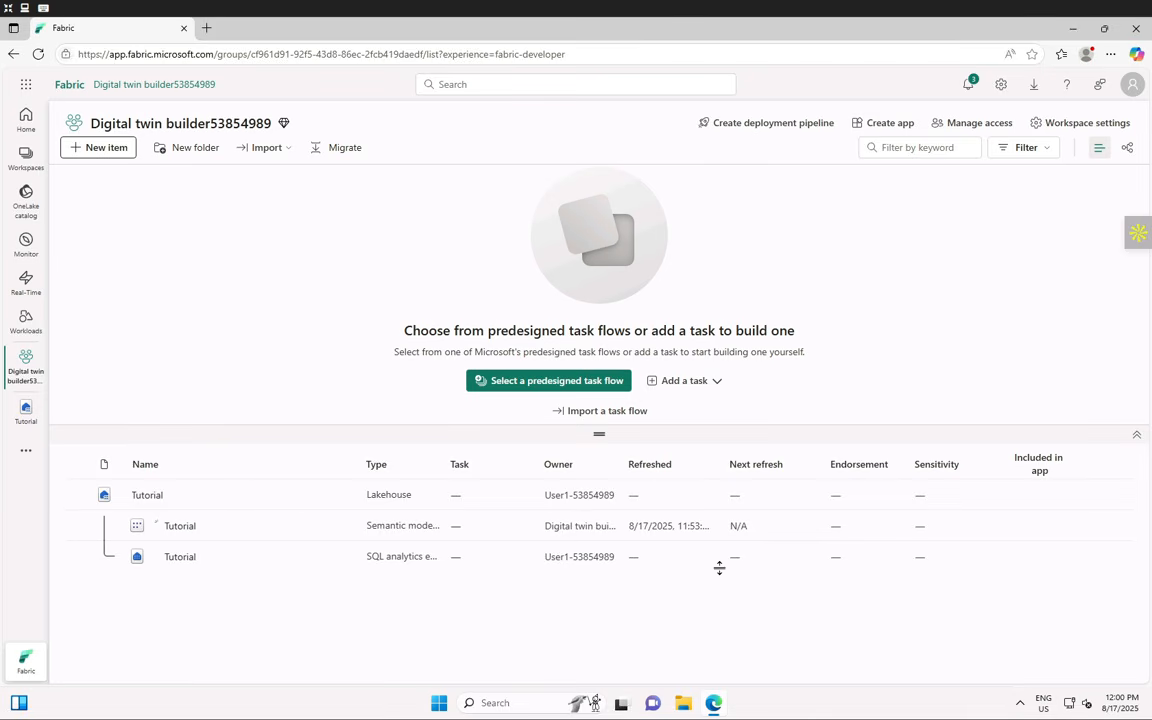
{"action": "left_click_drag", "start_coordinate": [600, 441], "coordinate": [599, 512]}
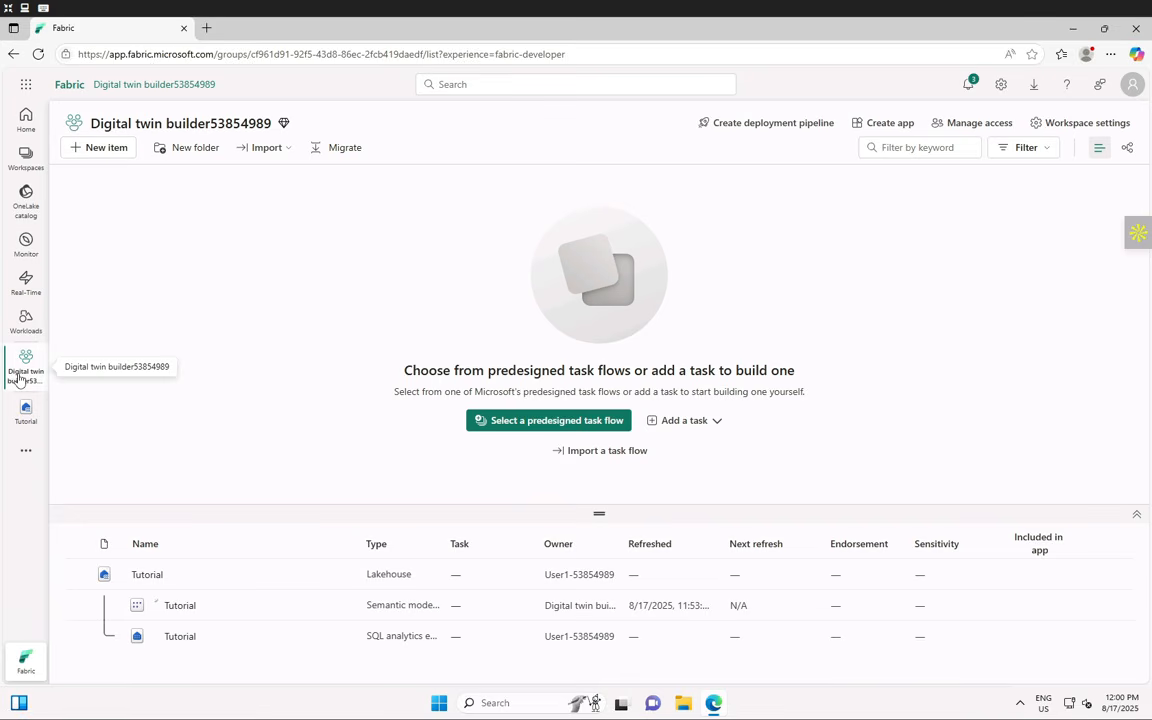
{"action": "left_click", "coordinate": [26, 425]}
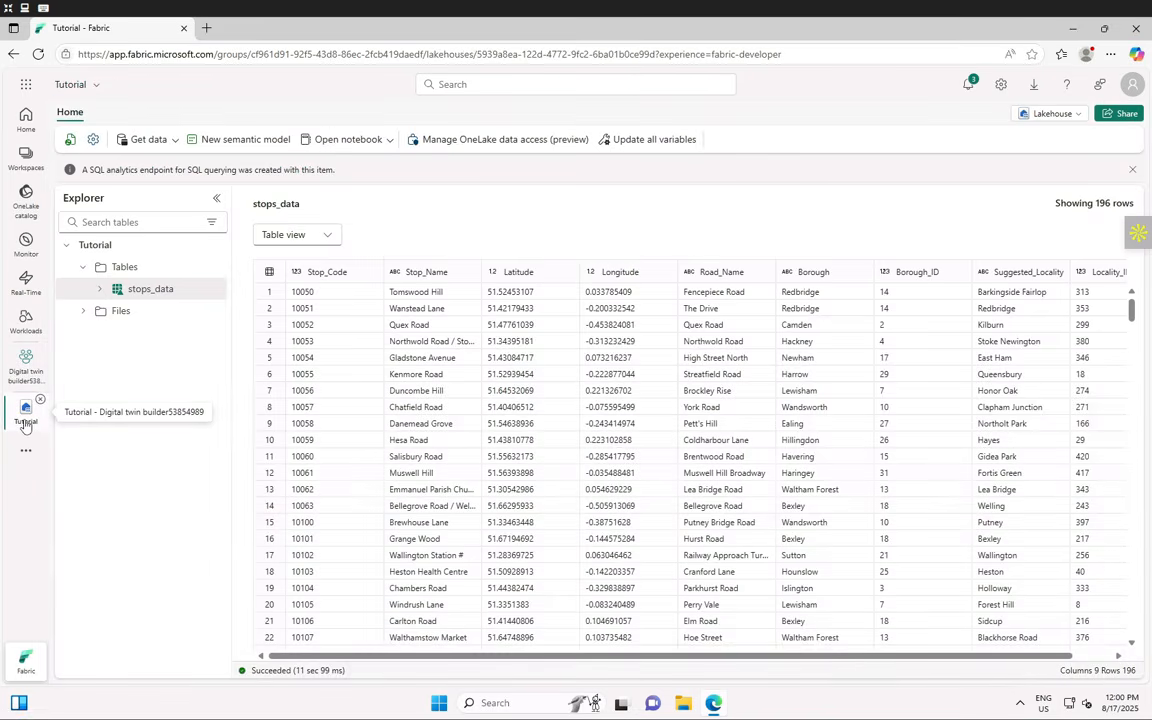
{"action": "left_click", "coordinate": [38, 362]}
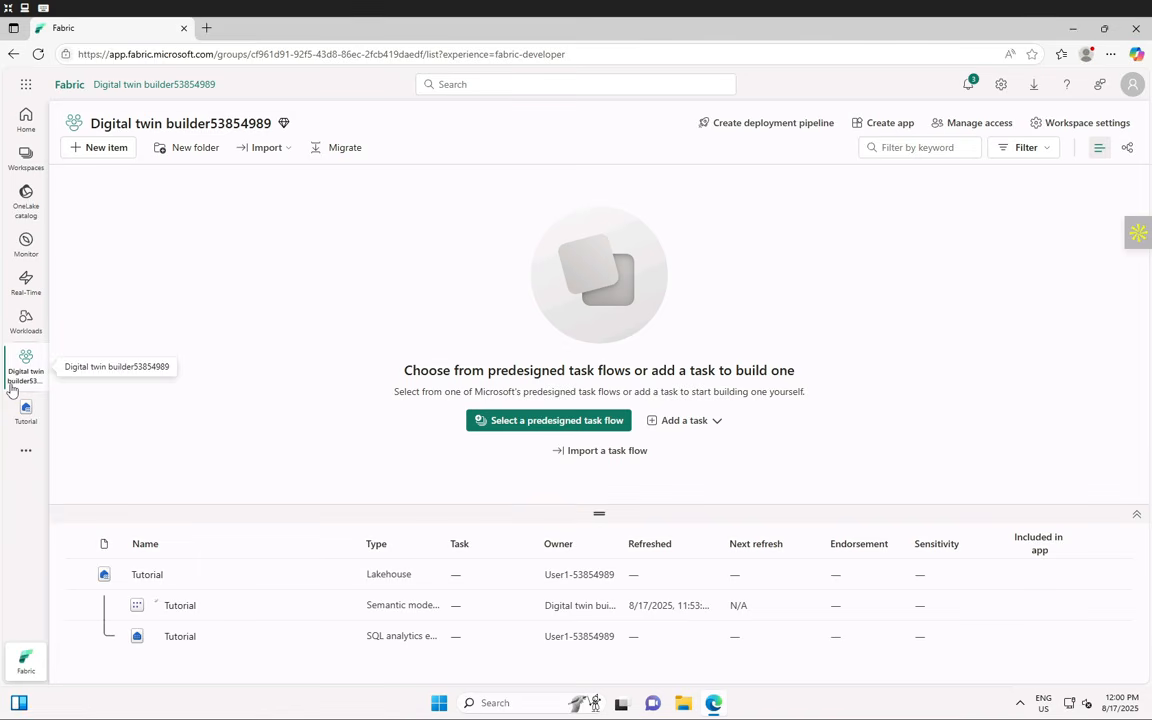
- Filter the New item list to 'Eventhouse' and choose the Eventhouse card
{"action": "left_click", "coordinate": [106, 152]}
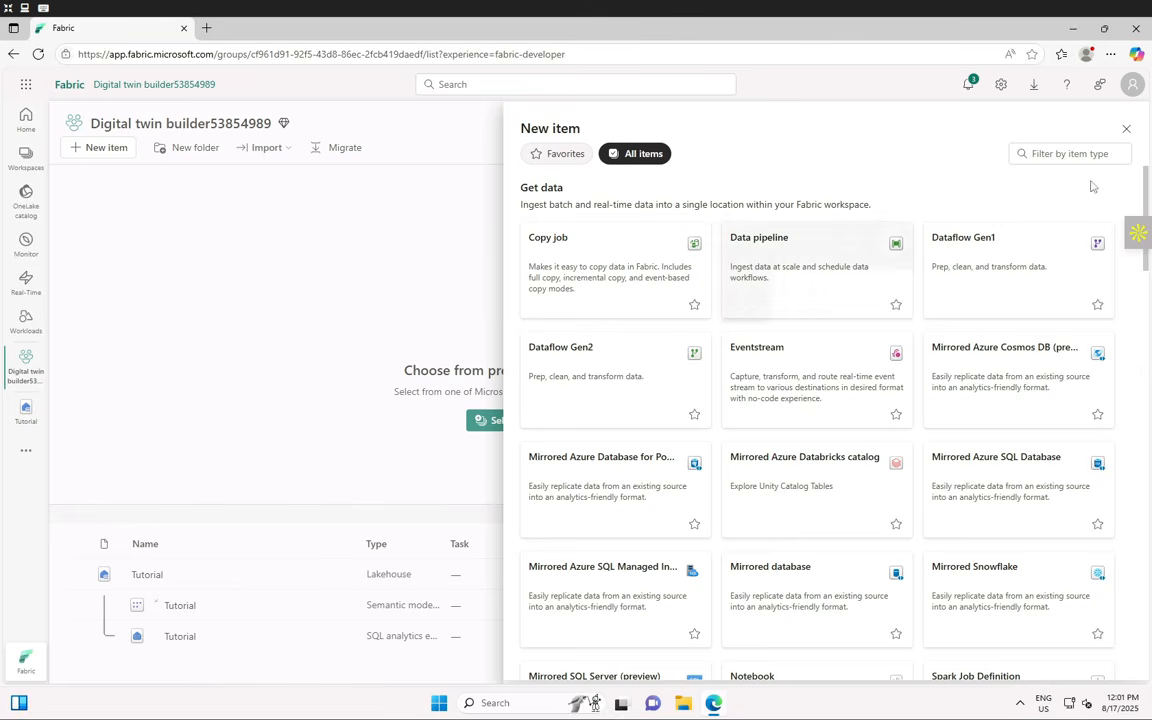
{"action": "scroll", "coordinate": [795, 338], "scroll_direction": "down", "scroll_amount": 3}
{"action": "scroll", "coordinate": [796, 340], "scroll_direction": "down", "scroll_amount": 8}
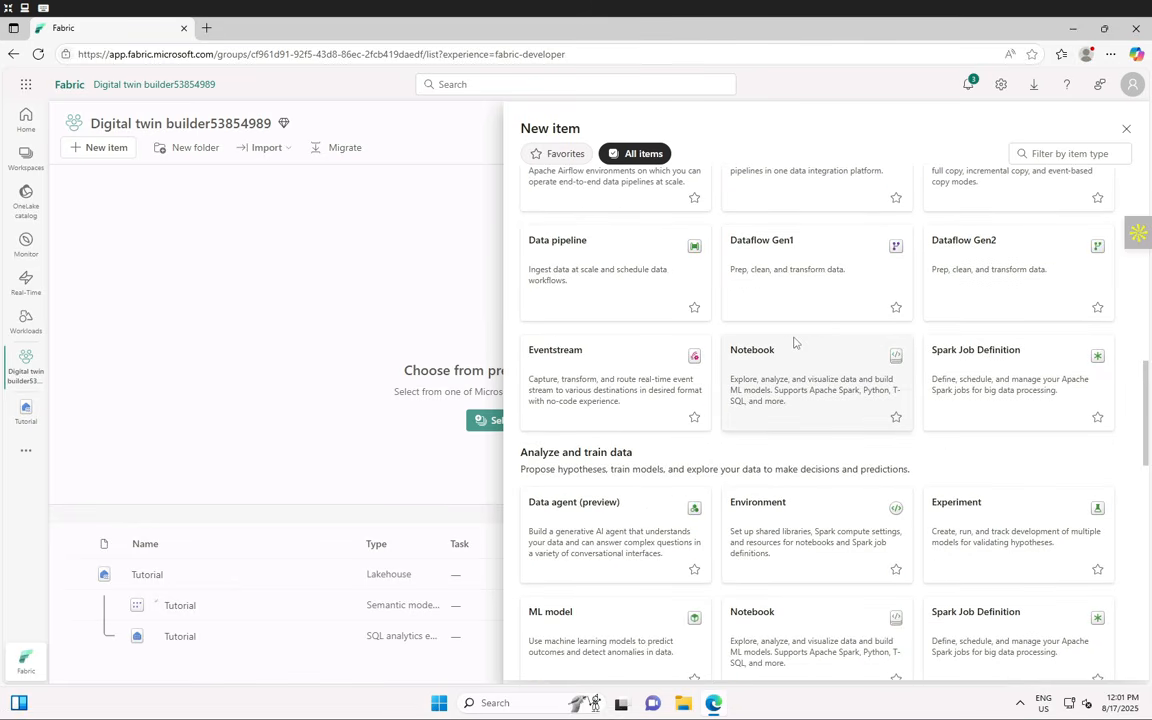
{"action": "scroll", "coordinate": [797, 342], "scroll_direction": "up", "scroll_amount": 5}
{"action": "left_click", "coordinate": [1045, 154]}
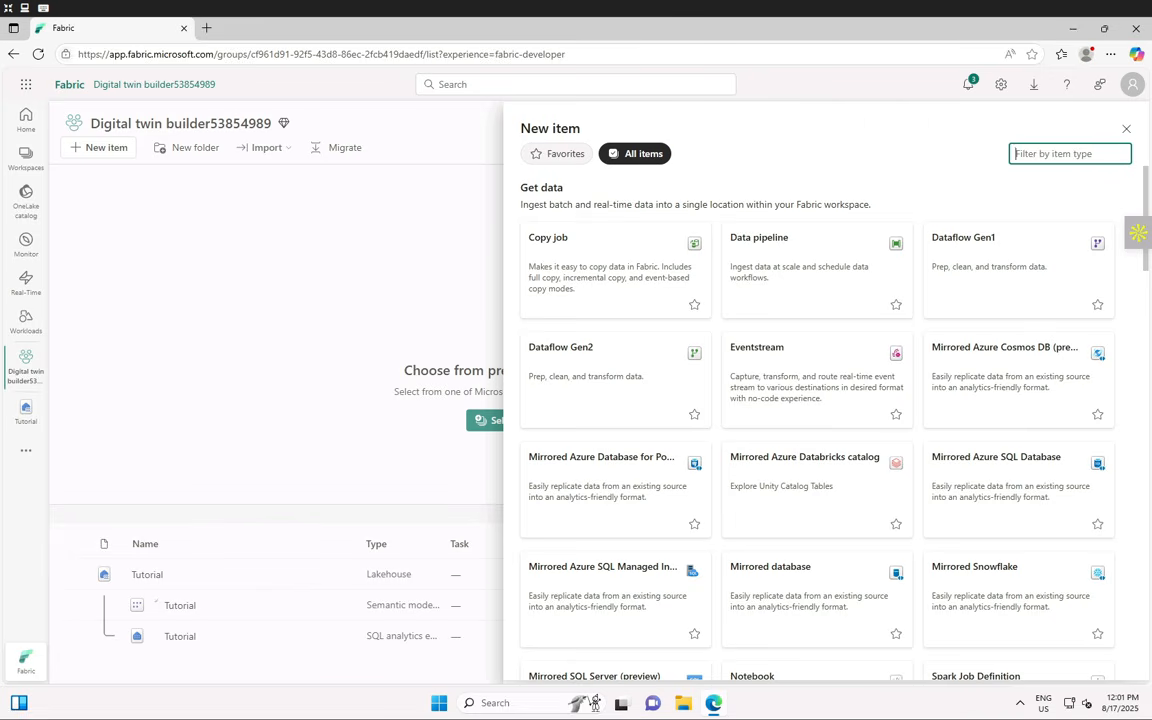
{"action": "type", "text": "Eventhouse"}
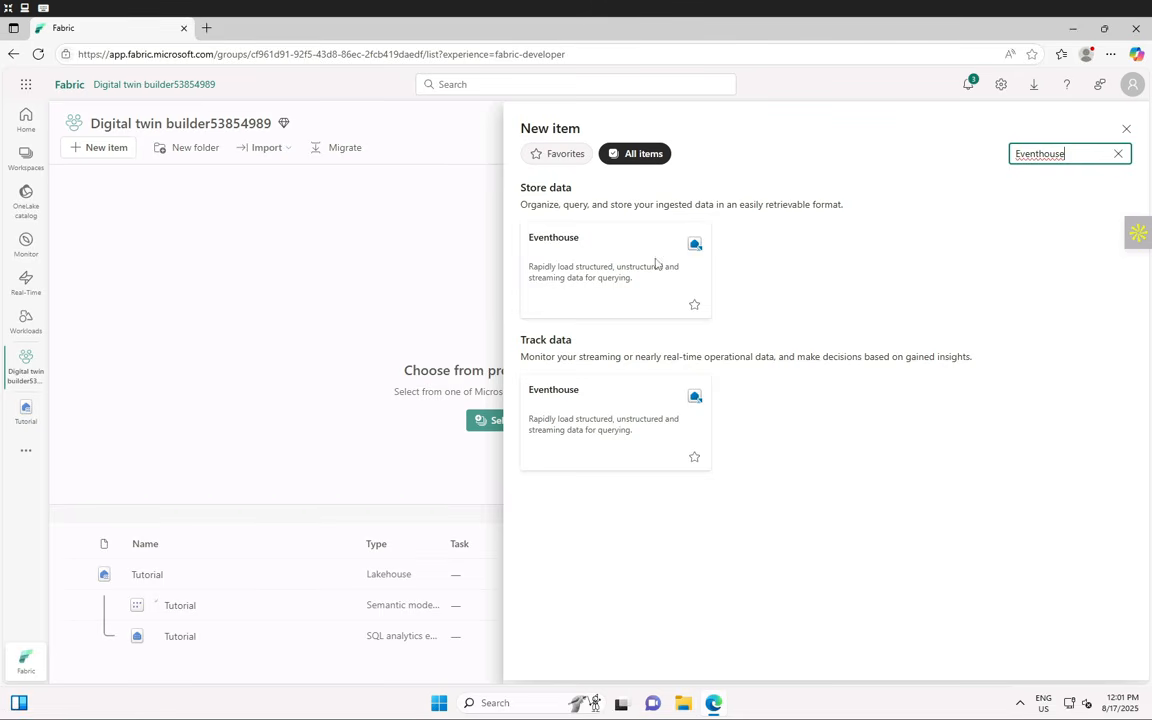
{"action": "left_click", "coordinate": [588, 292]}
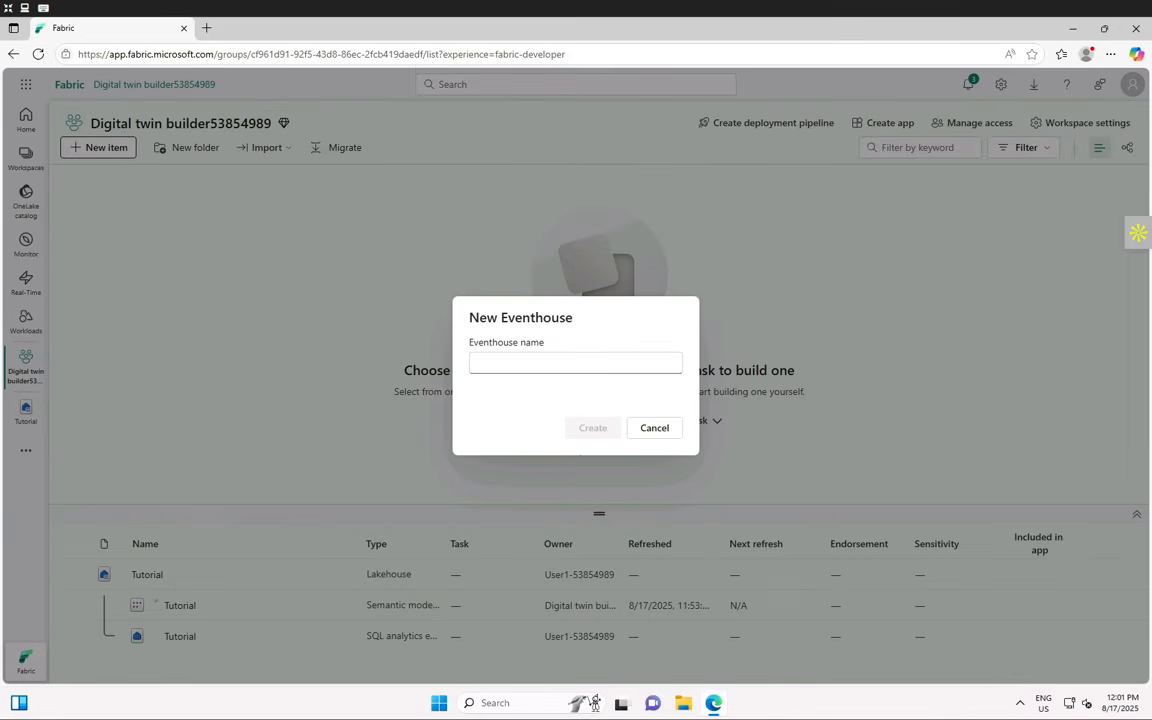
- Name the new Eventhouse 'Tutorial' and create it
{"action": "left_click", "coordinate": [504, 363]}
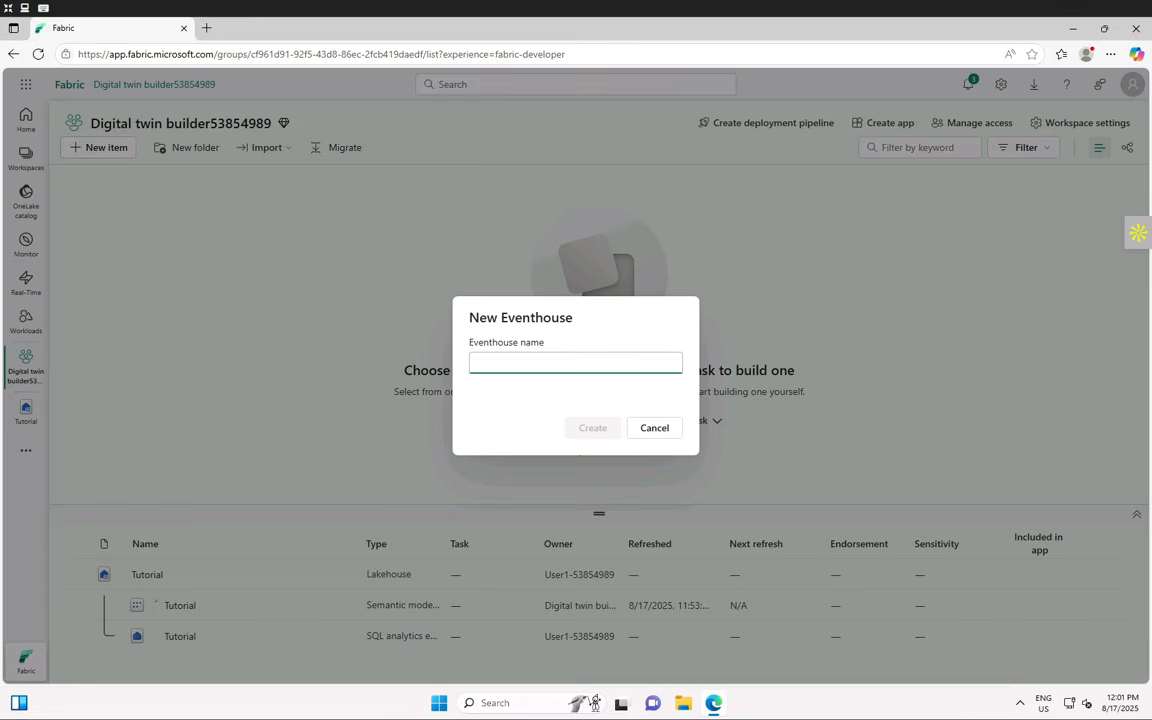
{"action": "type", "text": "Tutorial"}
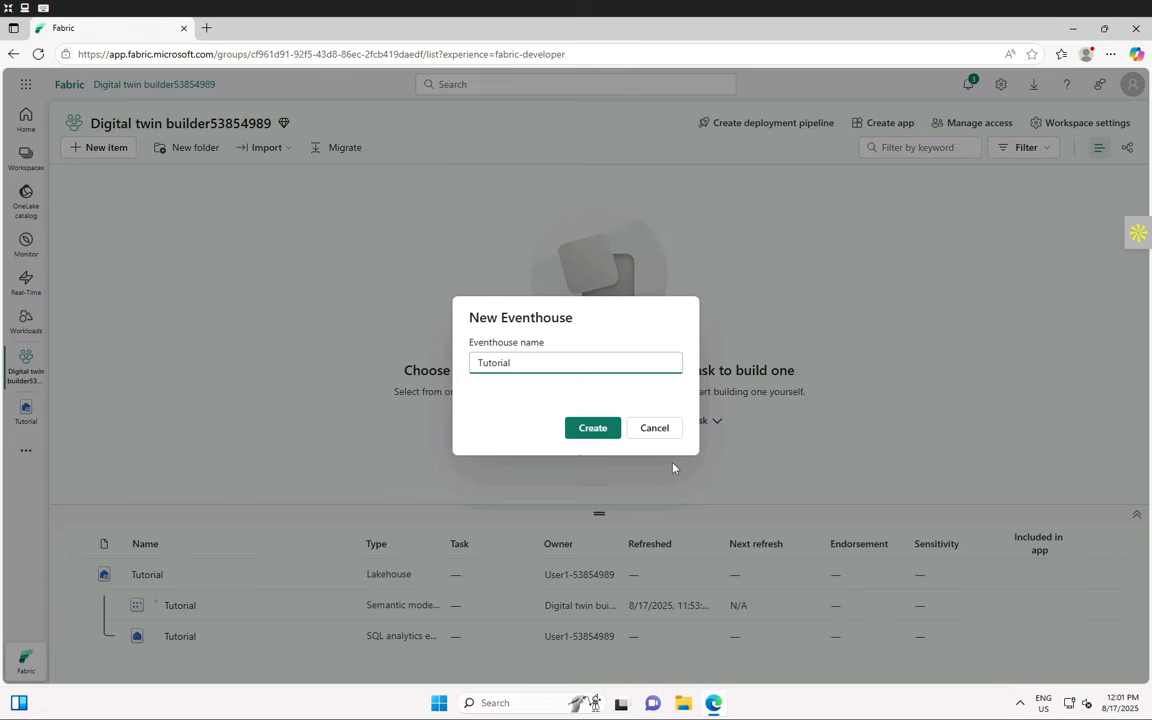
{"action": "left_click", "coordinate": [577, 432]}
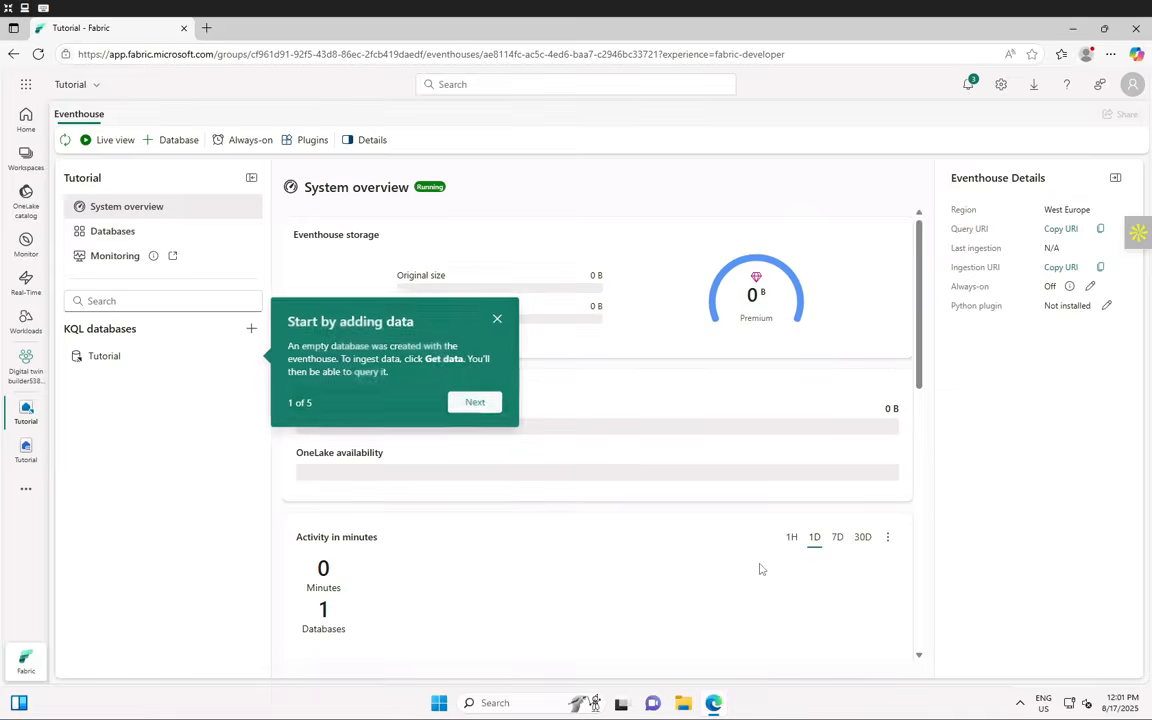
- Dismiss the Eventhouse welcome dialog and the 'Start by adding data' tour tip
{"action": "left_click", "coordinate": [758, 566]}
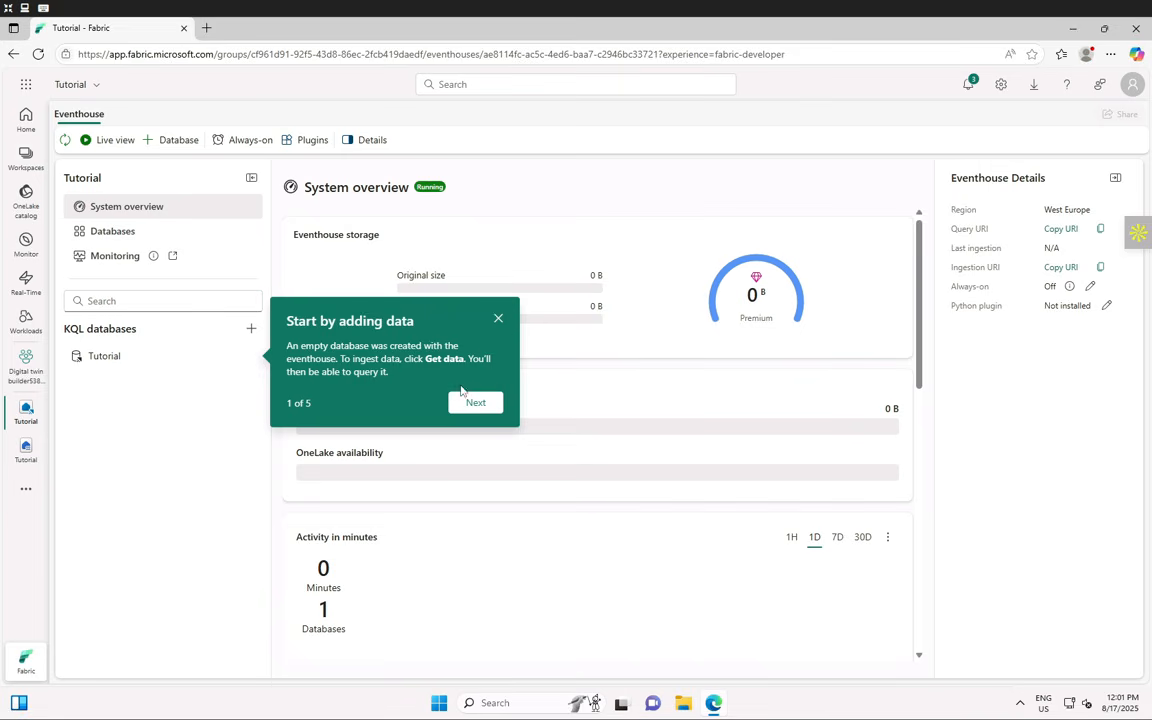
{"action": "left_click", "coordinate": [498, 318]}
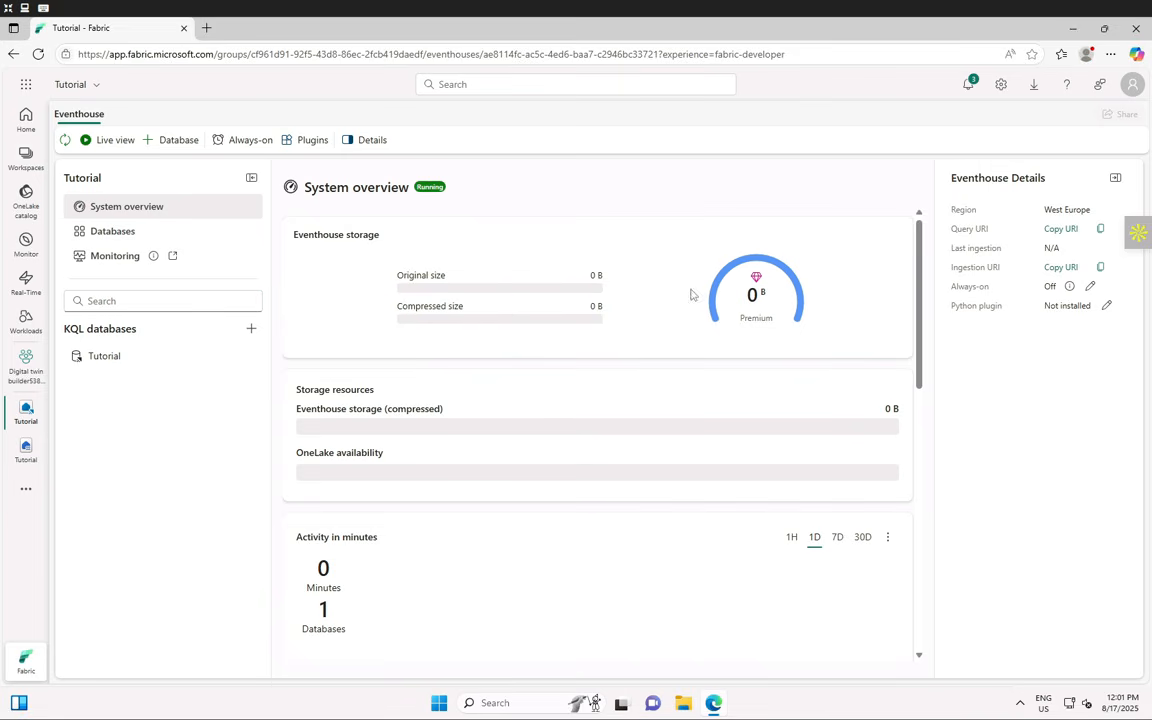
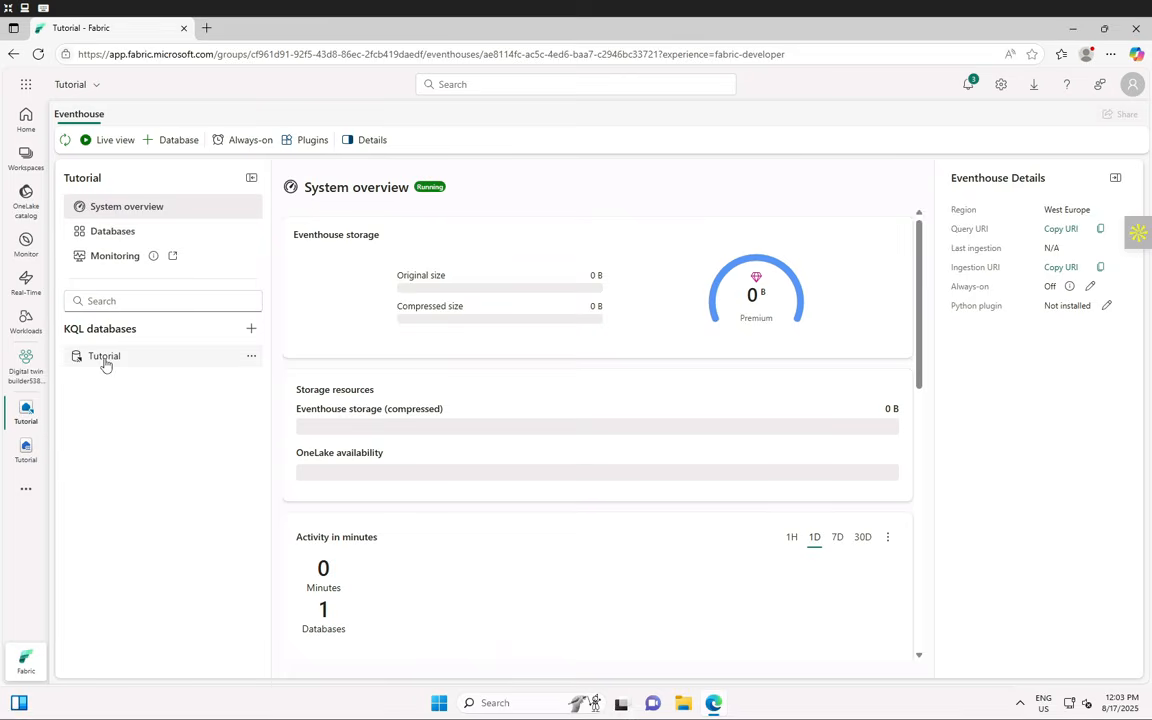
- Open the Tutorial KQL database from the eventhouse's KQL databases list
{"action": "left_click", "coordinate": [104, 357]}
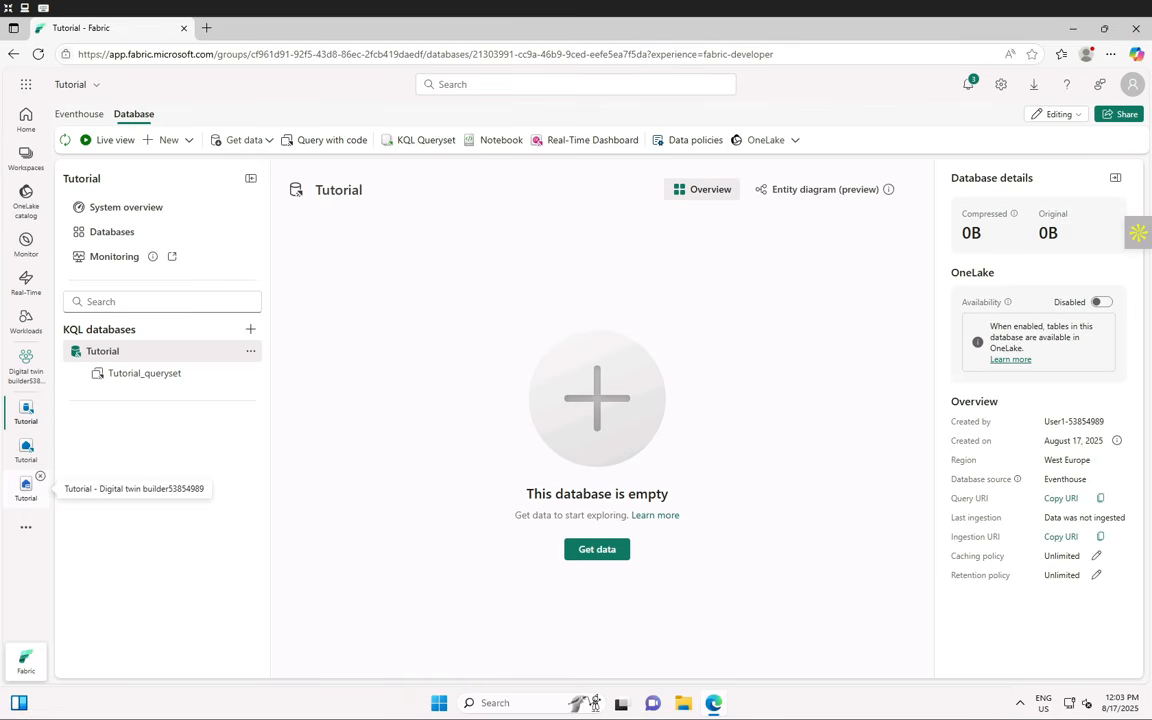
- From Get data, choose Eventstream > New Eventstream as the Tutorial database's source
{"action": "left_click", "coordinate": [606, 552]}
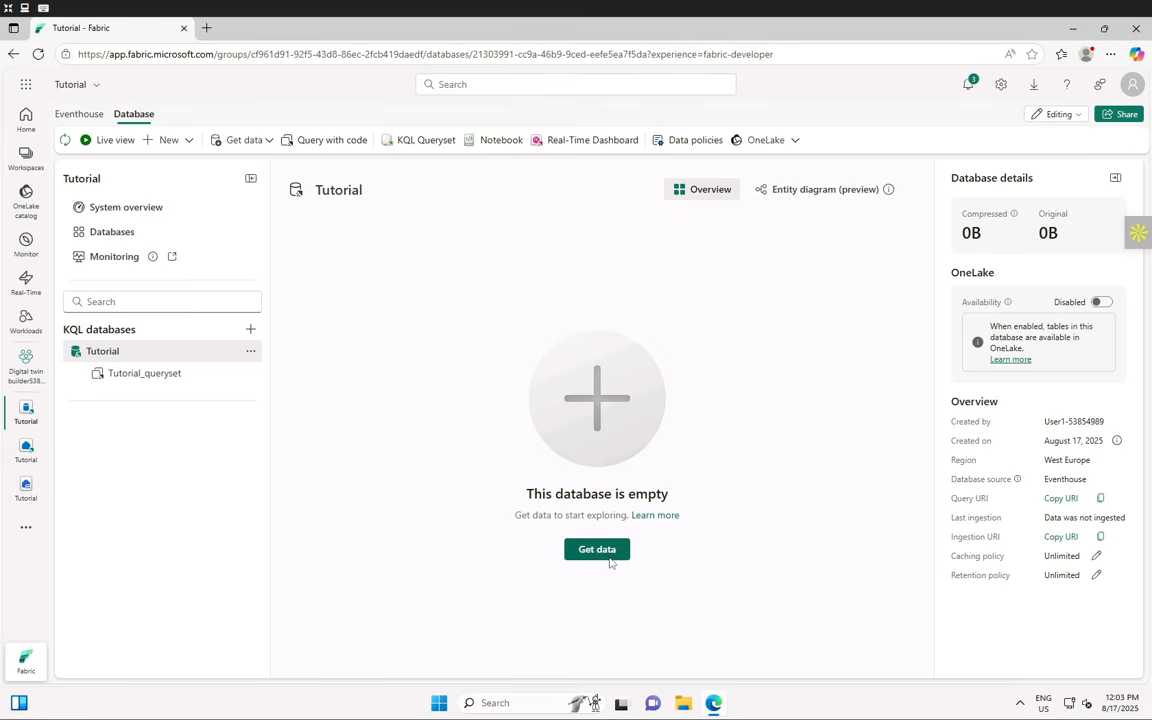
{"action": "left_click", "coordinate": [610, 562]}
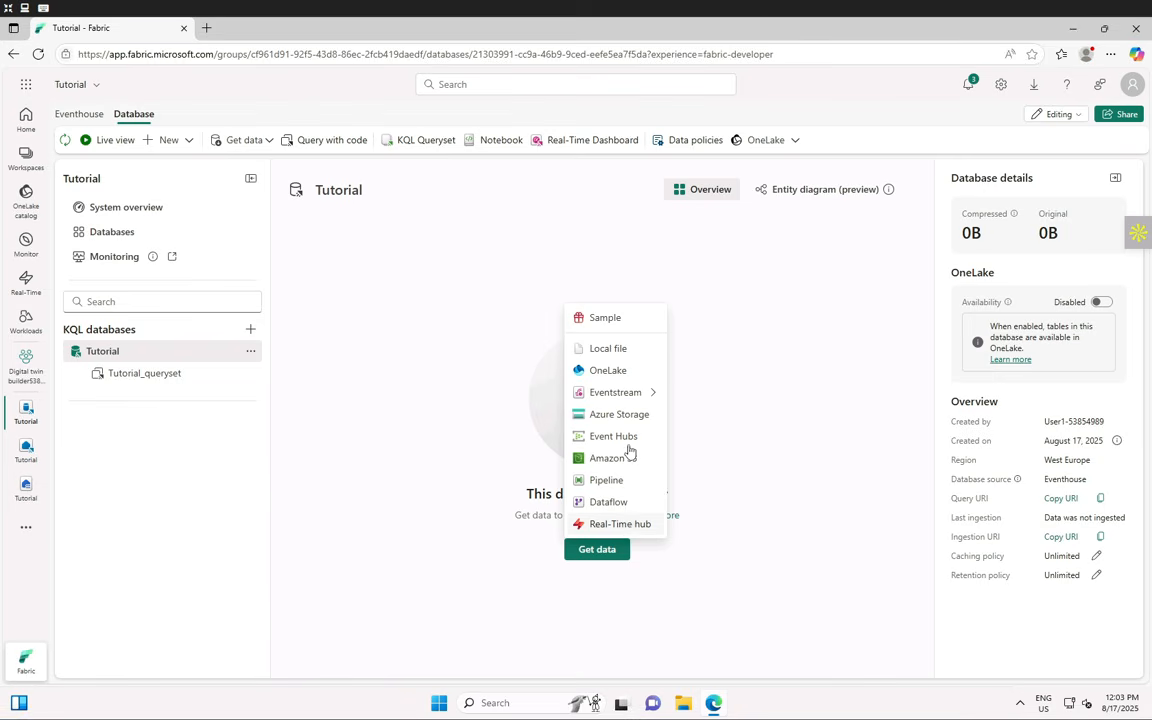
{"action": "mouse_move", "coordinate": [635, 401]}
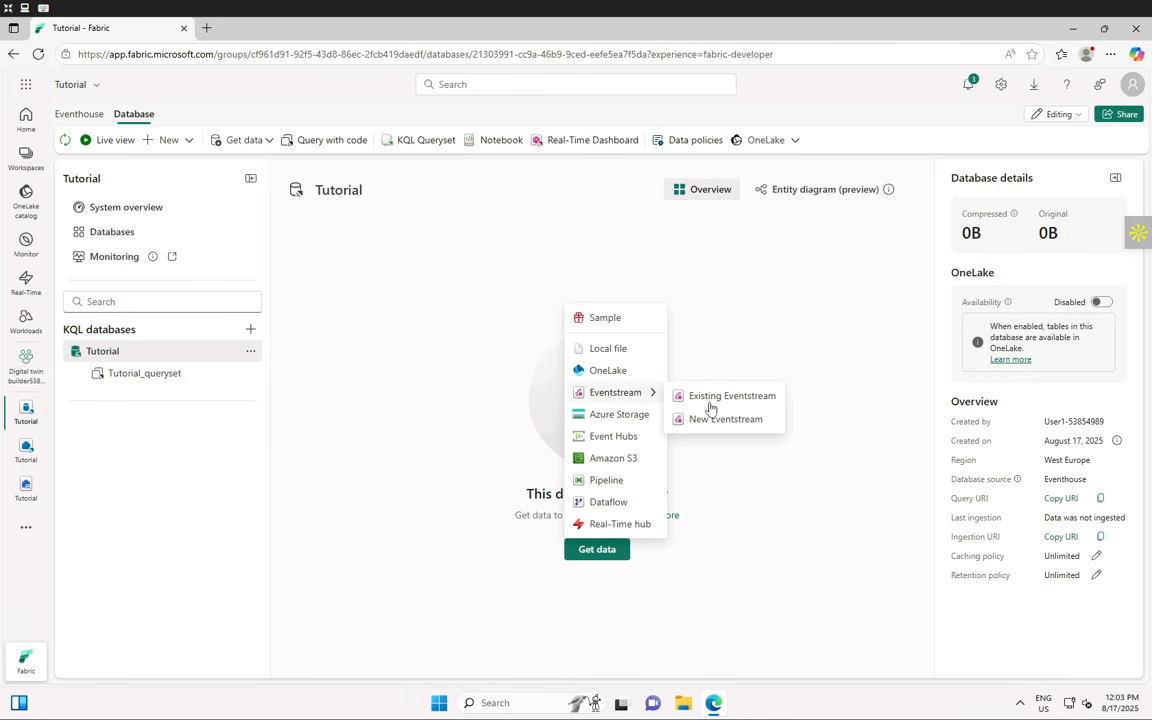
{"action": "left_click", "coordinate": [751, 428]}
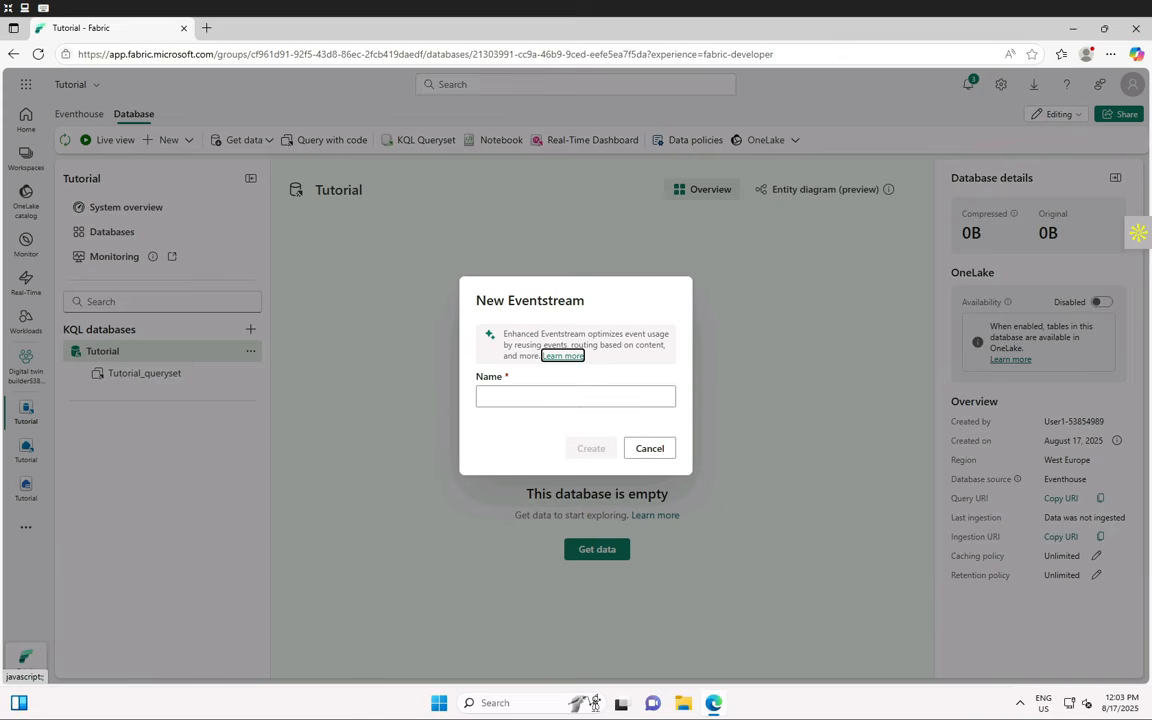
- Name the new eventstream 'BusEventstream' and create it
{"action": "left_click", "coordinate": [537, 397]}
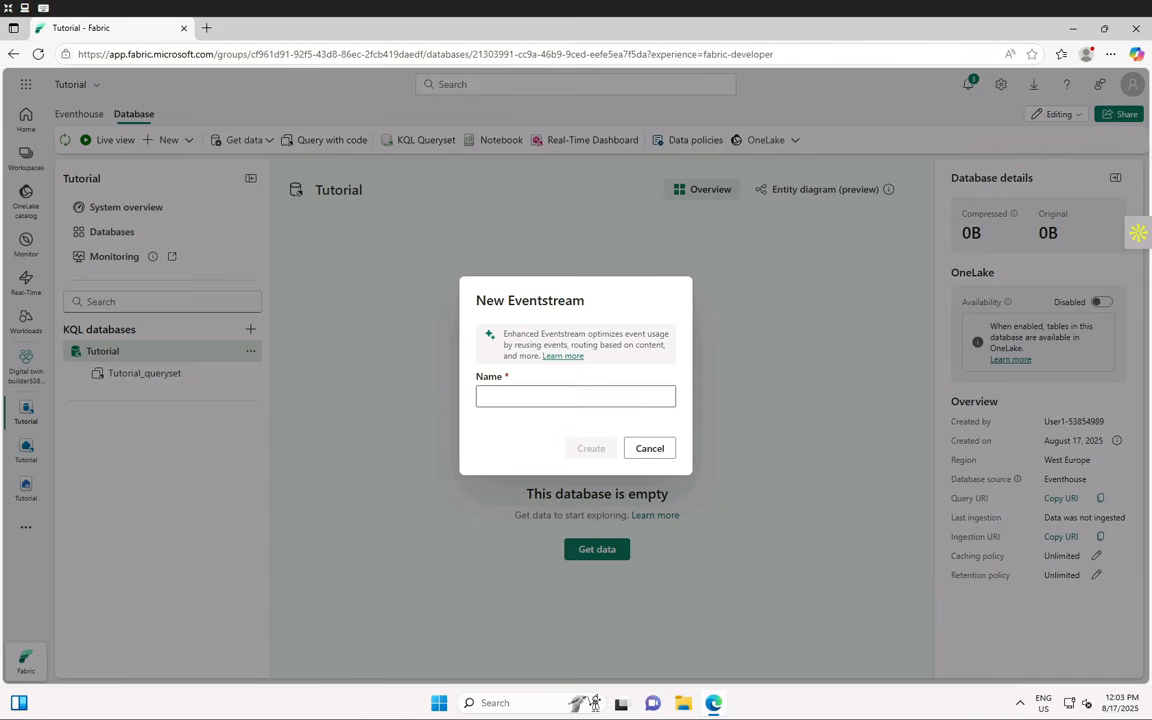
{"action": "type", "text": "Bus"}
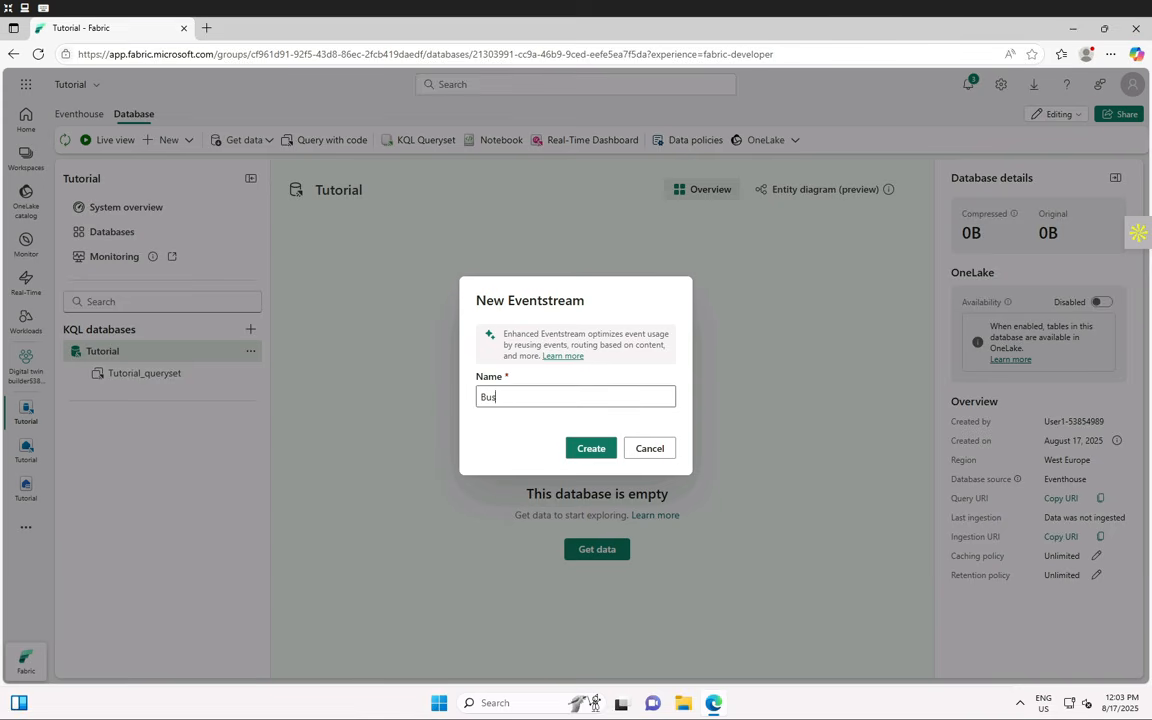
{"action": "type", "text": "Eventstream"}
{"action": "left_click", "coordinate": [580, 449]}
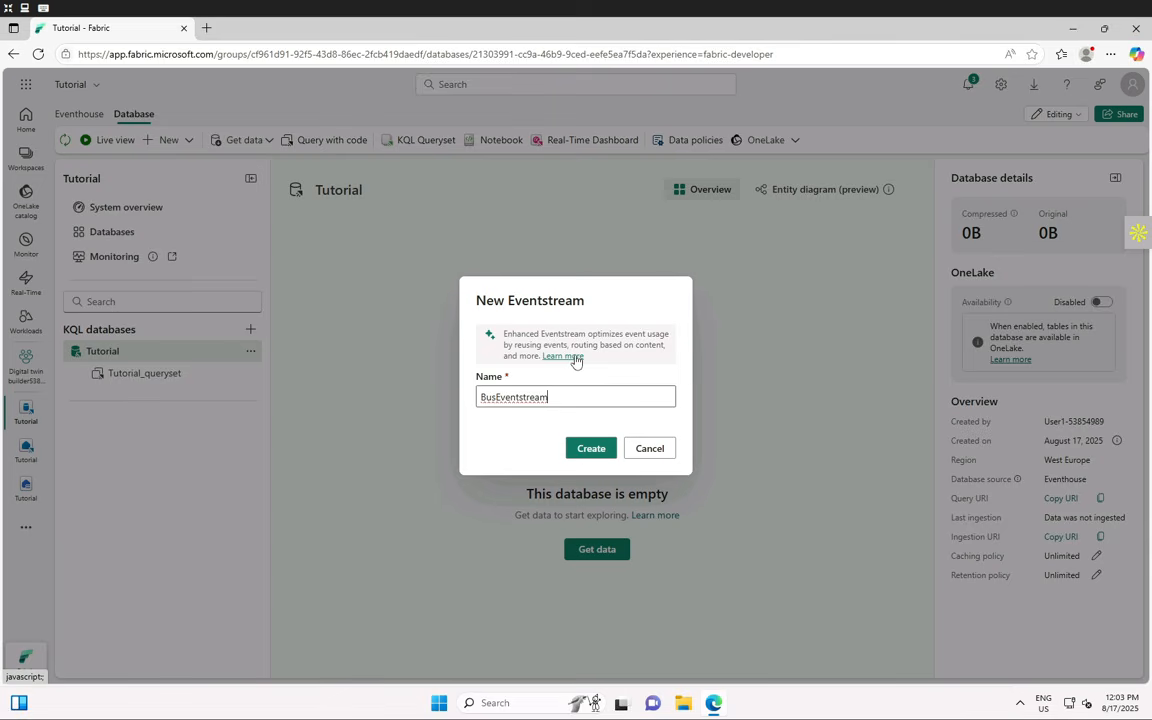
{"action": "left_click", "coordinate": [588, 451]}
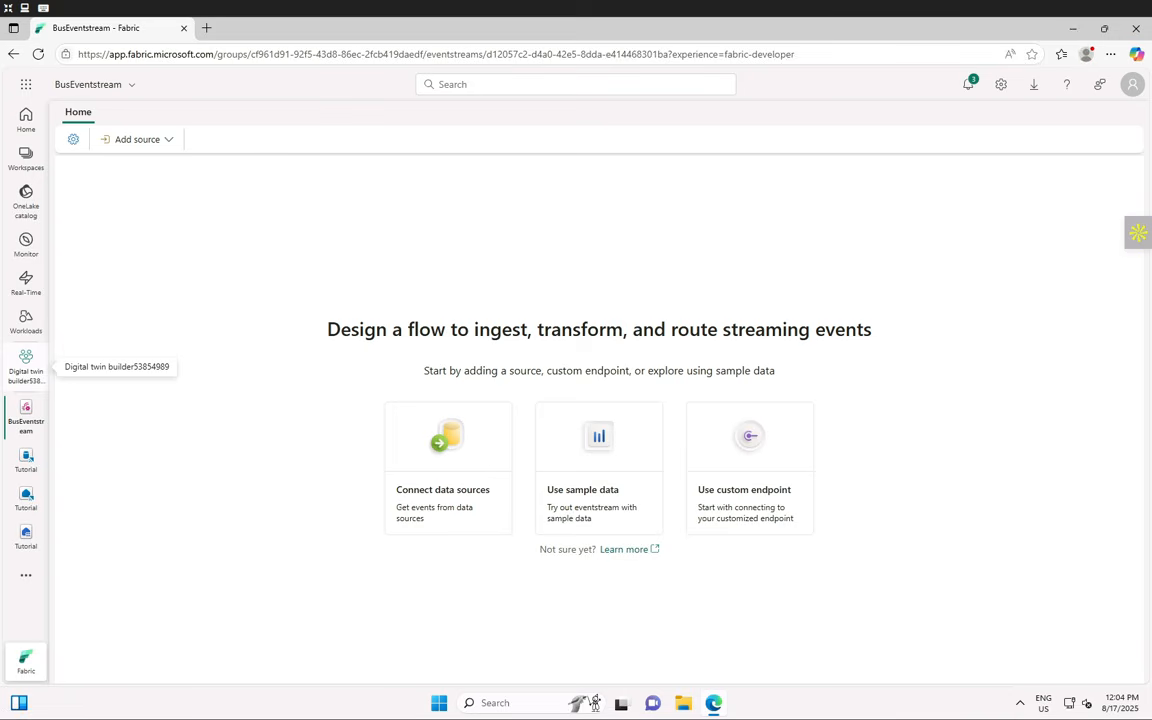
- Add the Buses sample data as a source named 'BusDataSource'
{"action": "left_click", "coordinate": [588, 474]}
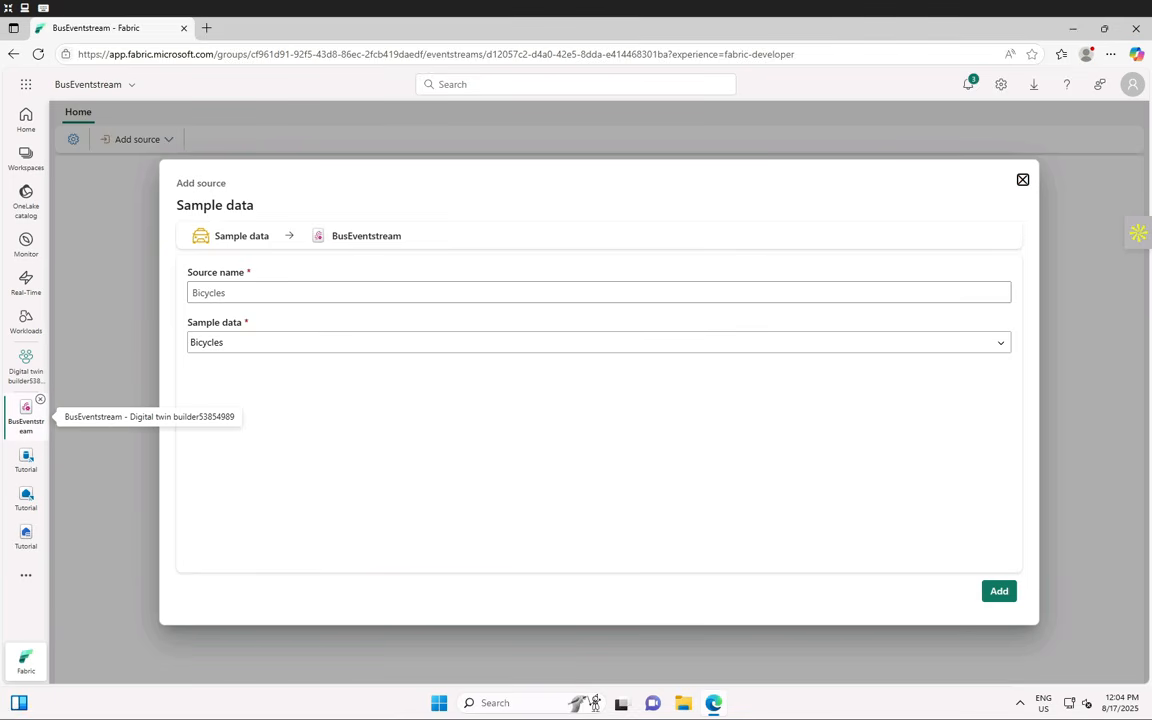
{"action": "left_click", "coordinate": [257, 293]}
{"action": "double_click", "coordinate": [257, 293]}
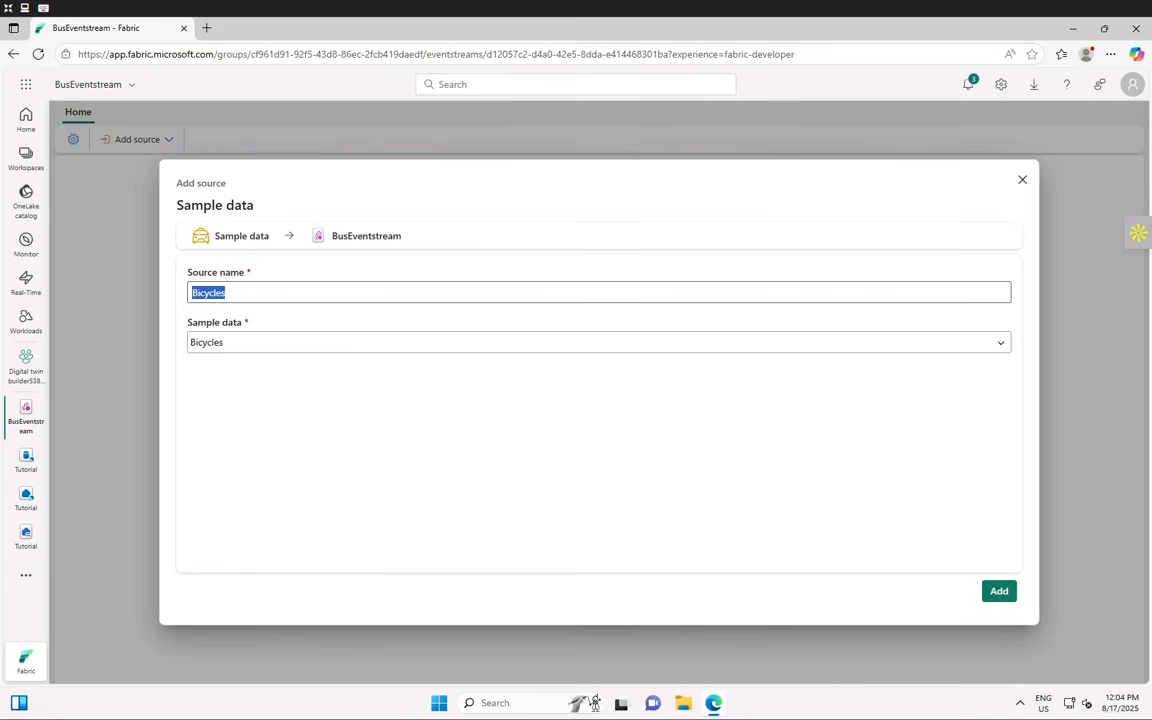
{"action": "type", "text": "BusDataSource"}
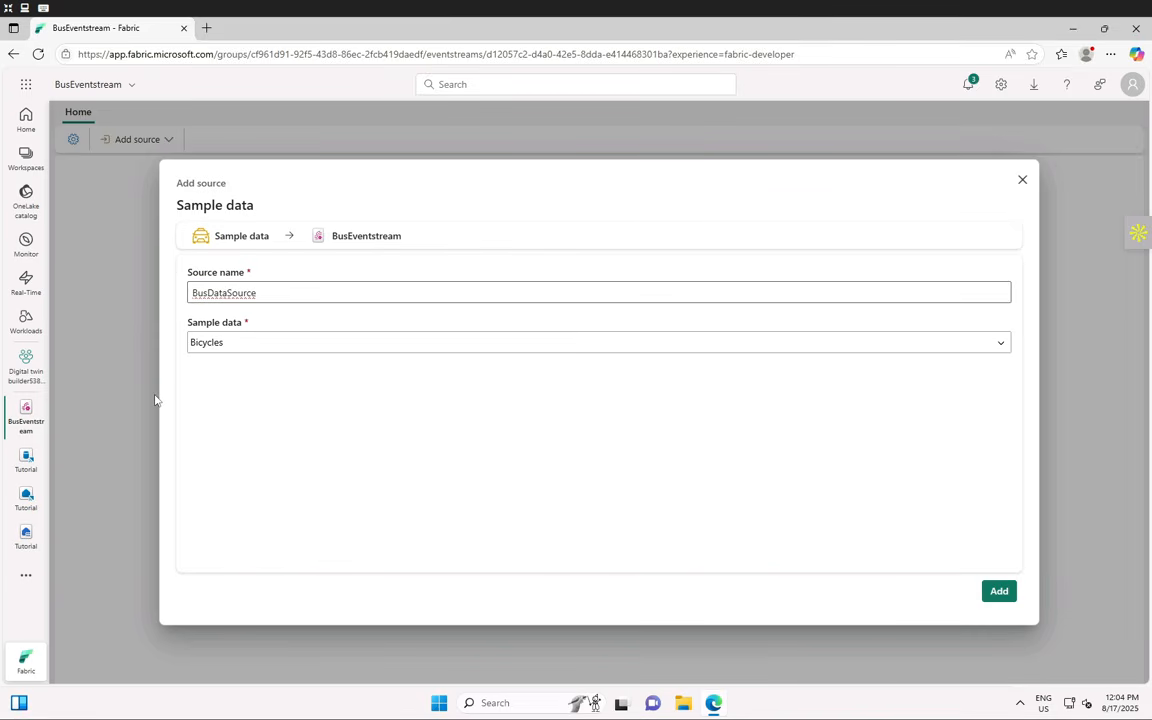
{"action": "left_click", "coordinate": [255, 345]}
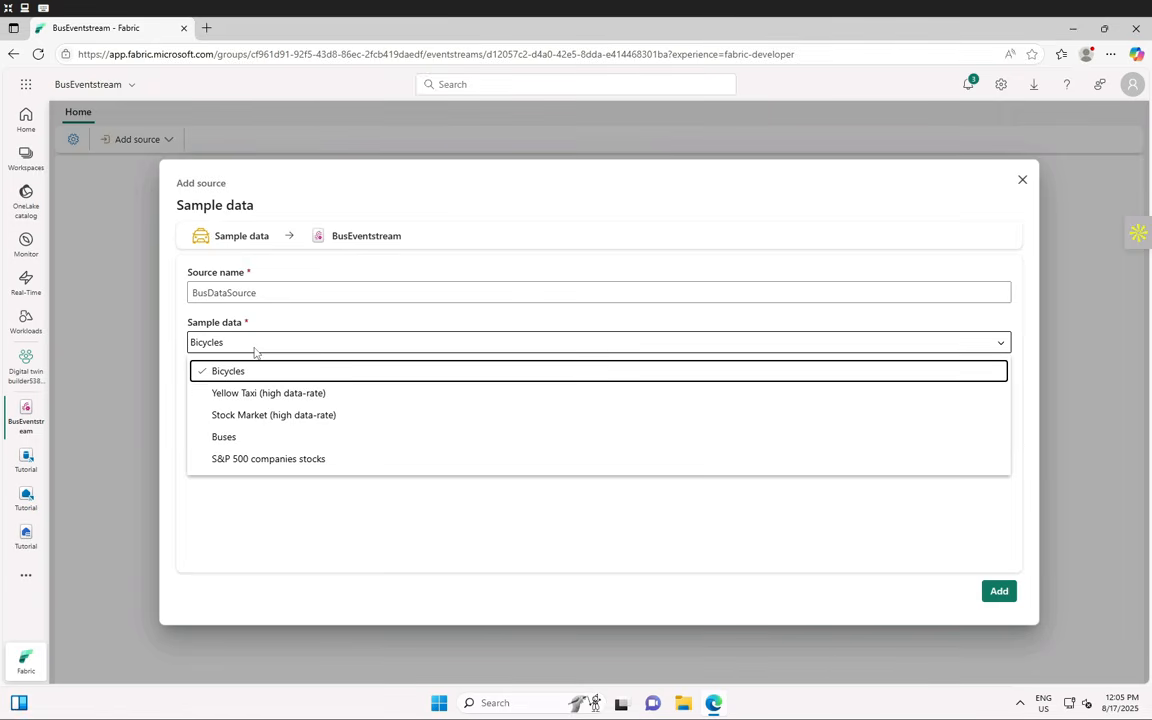
{"action": "left_click", "coordinate": [230, 440]}
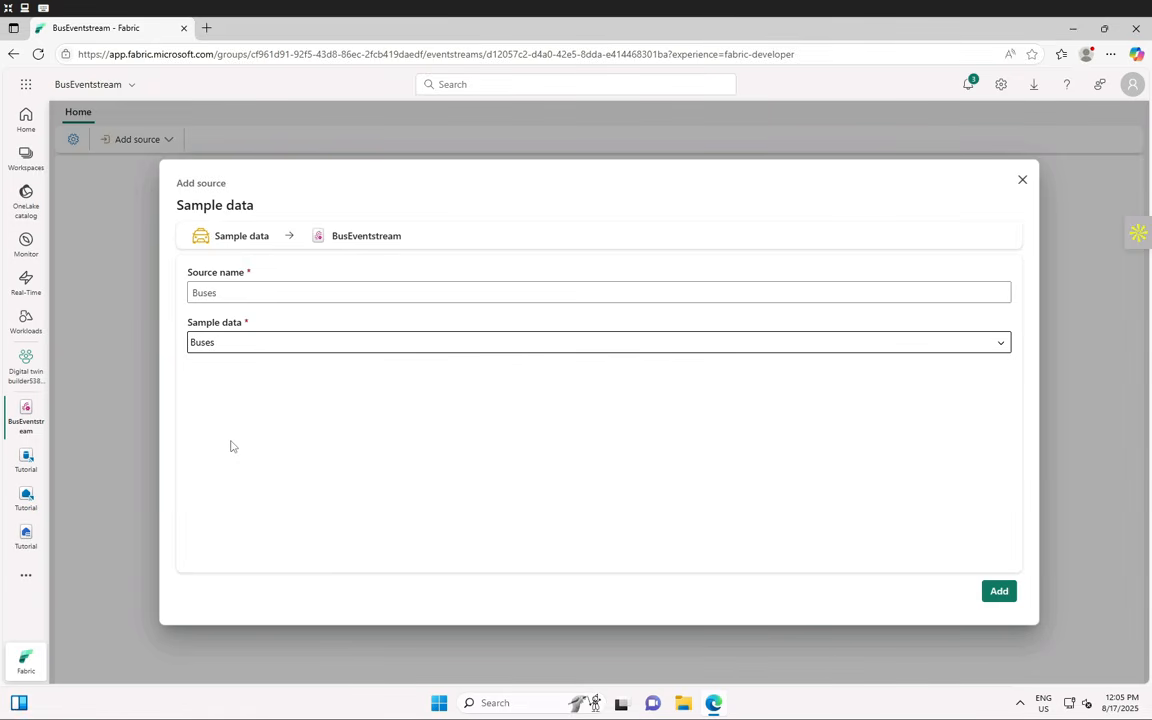
{"action": "left_click", "coordinate": [236, 352]}
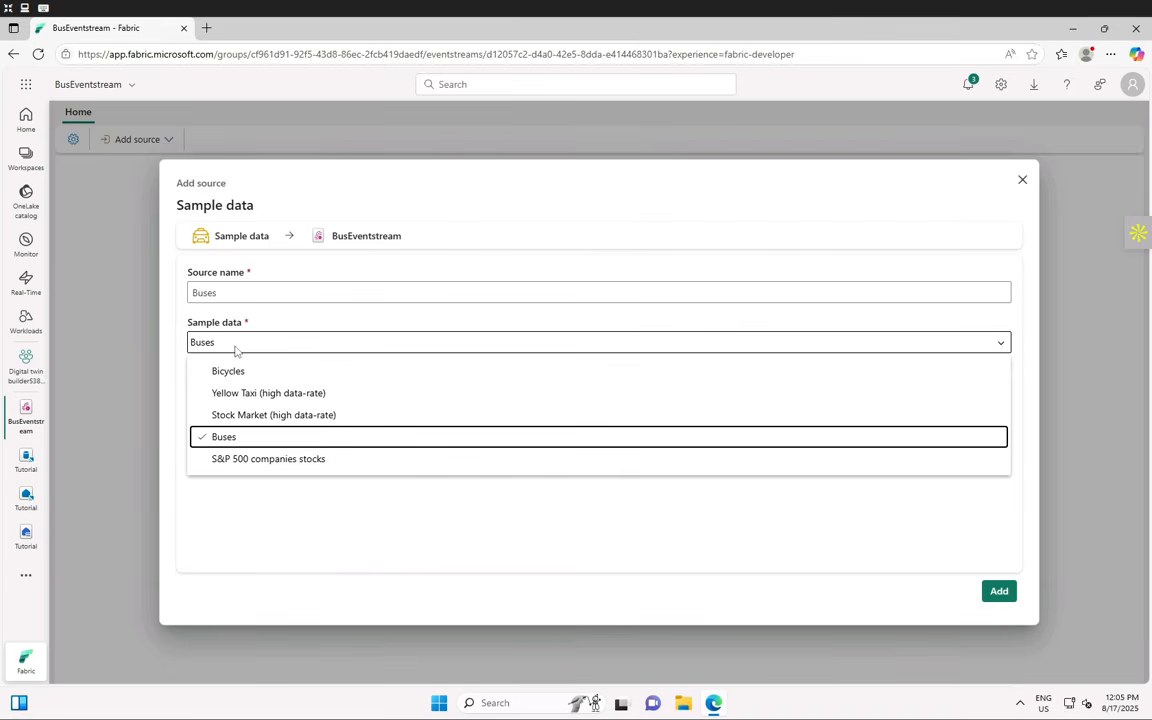
{"action": "left_click", "coordinate": [226, 292]}
{"action": "double_click", "coordinate": [226, 292]}
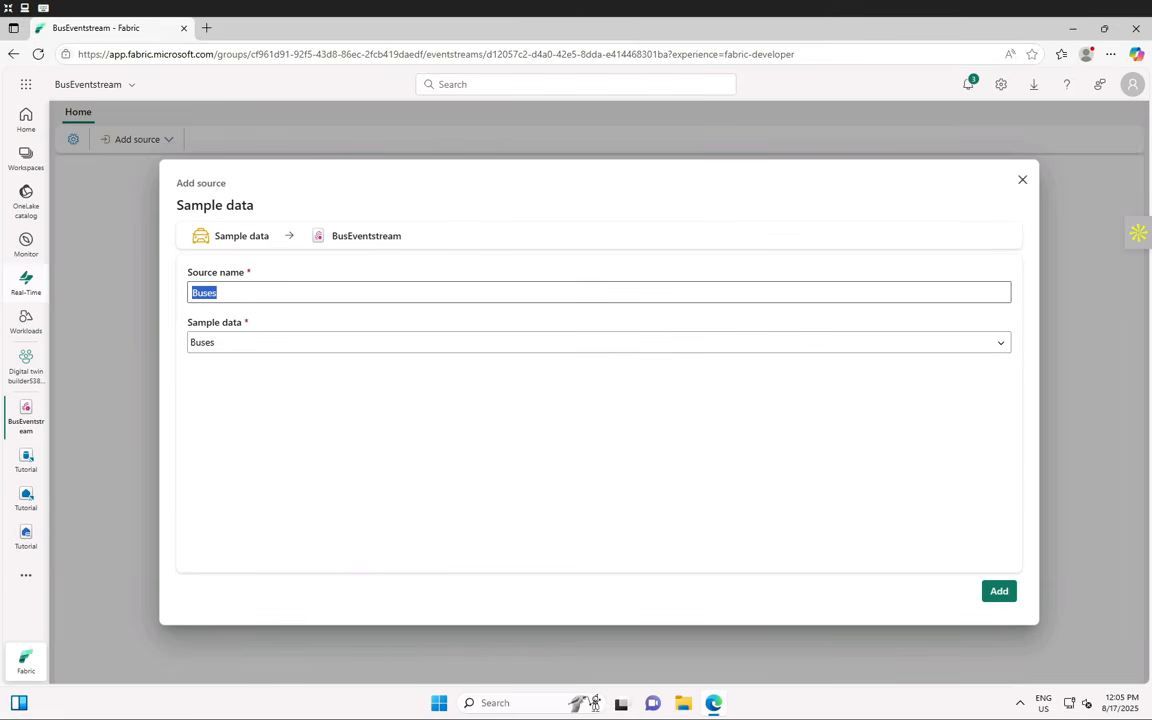
{"action": "type", "text": "BusDataSource"}
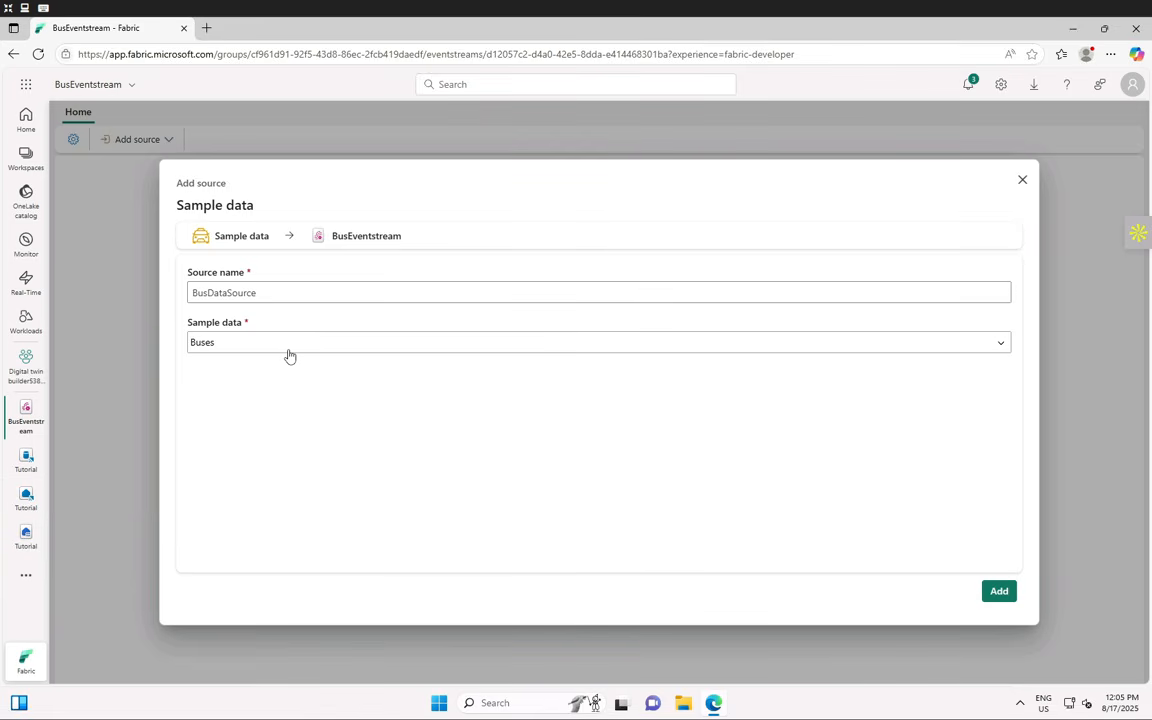
{"action": "left_click", "coordinate": [1001, 596]}
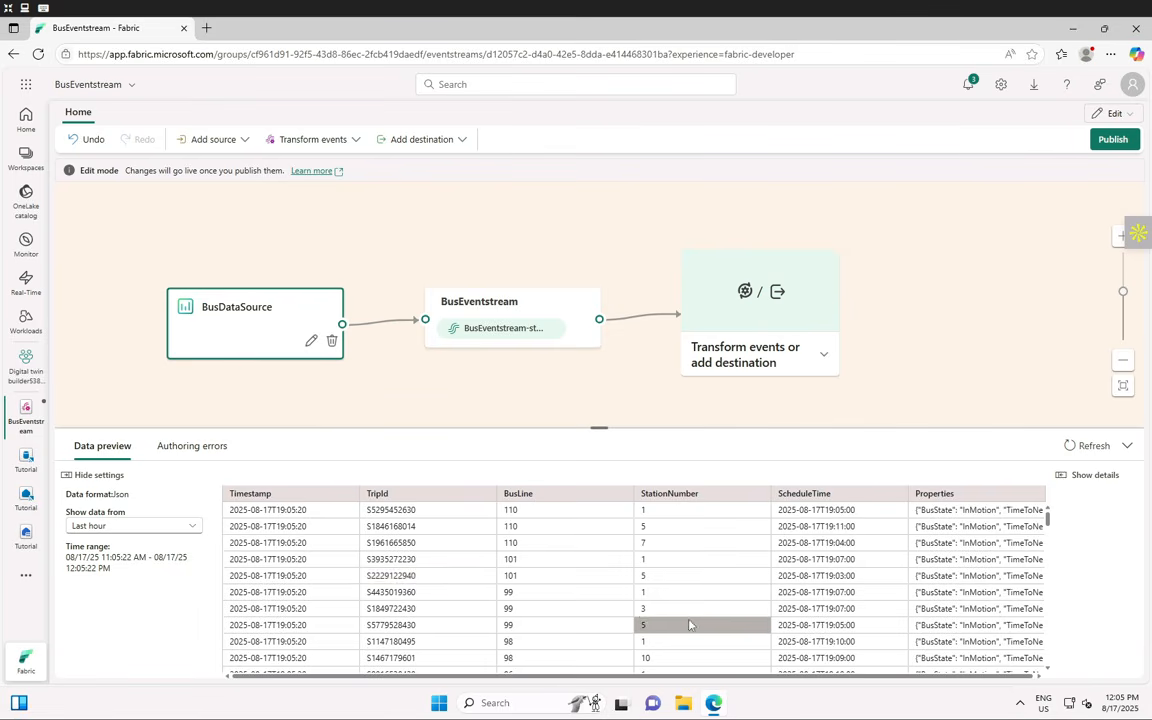
{"action": "scroll", "coordinate": [630, 590], "scroll_direction": "down", "scroll_amount": 5}
{"action": "scroll", "coordinate": [636, 590], "scroll_direction": "down", "scroll_amount": 10}
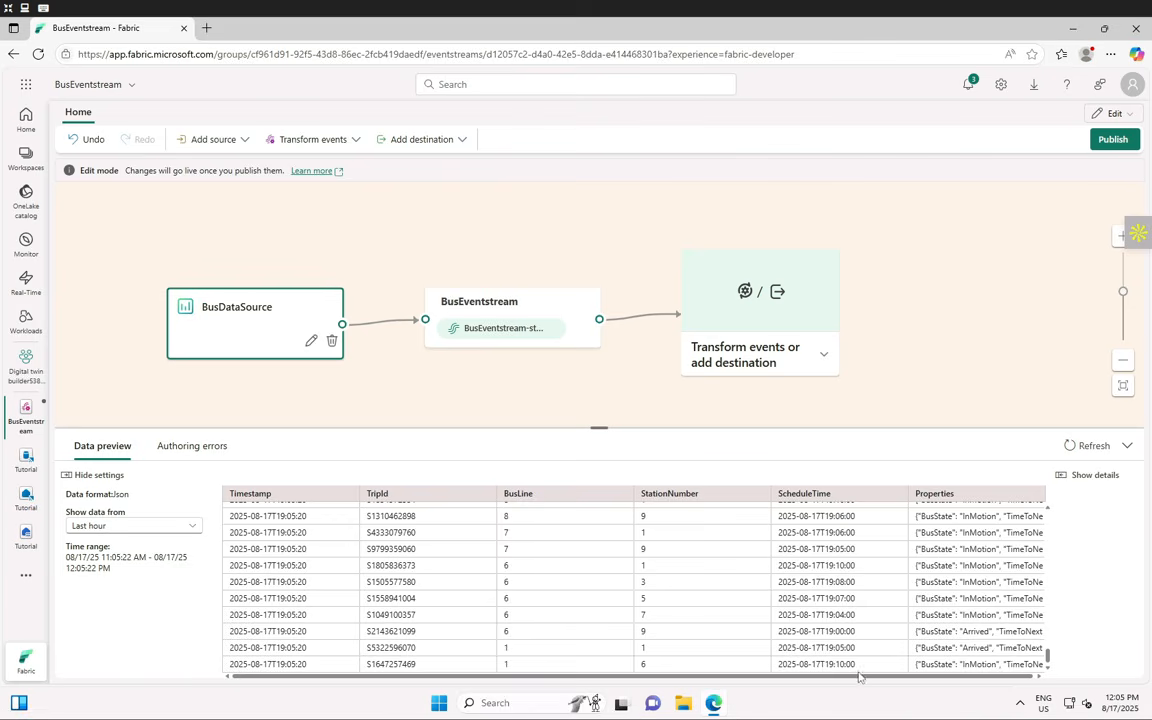
{"action": "left_click_drag", "start_coordinate": [849, 677], "coordinate": [1033, 680]}
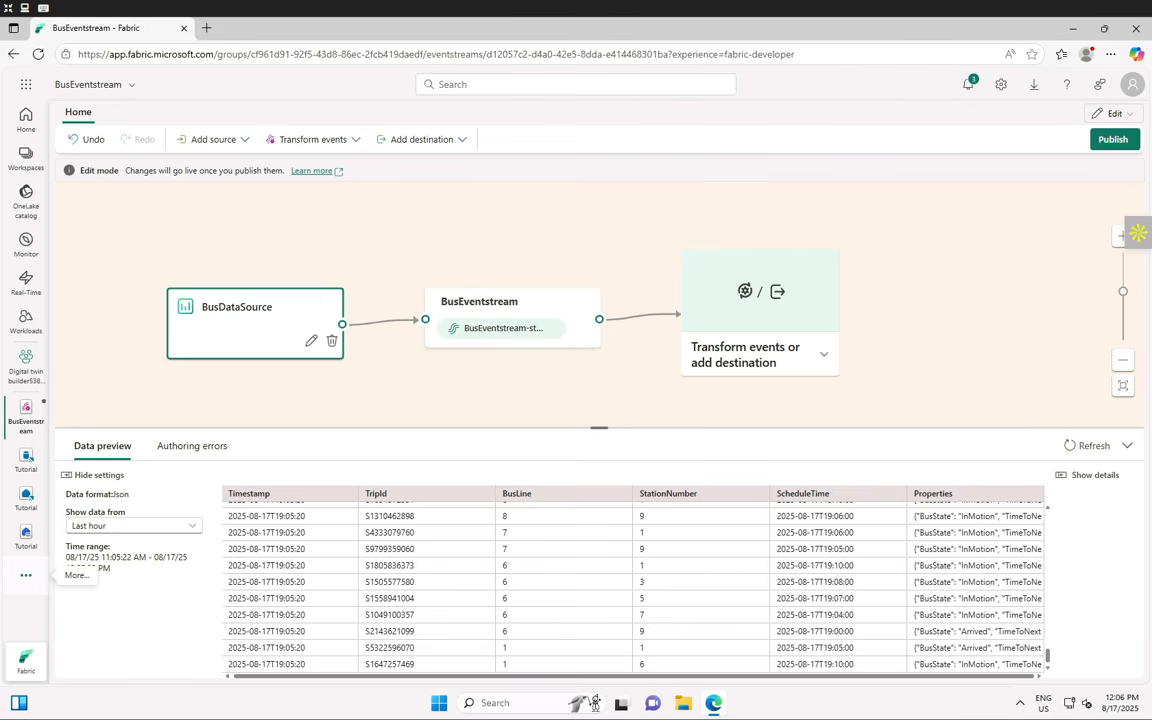
- Insert a Manage fields transformation after BusEventstream and open its settings
{"action": "left_click", "coordinate": [826, 359]}
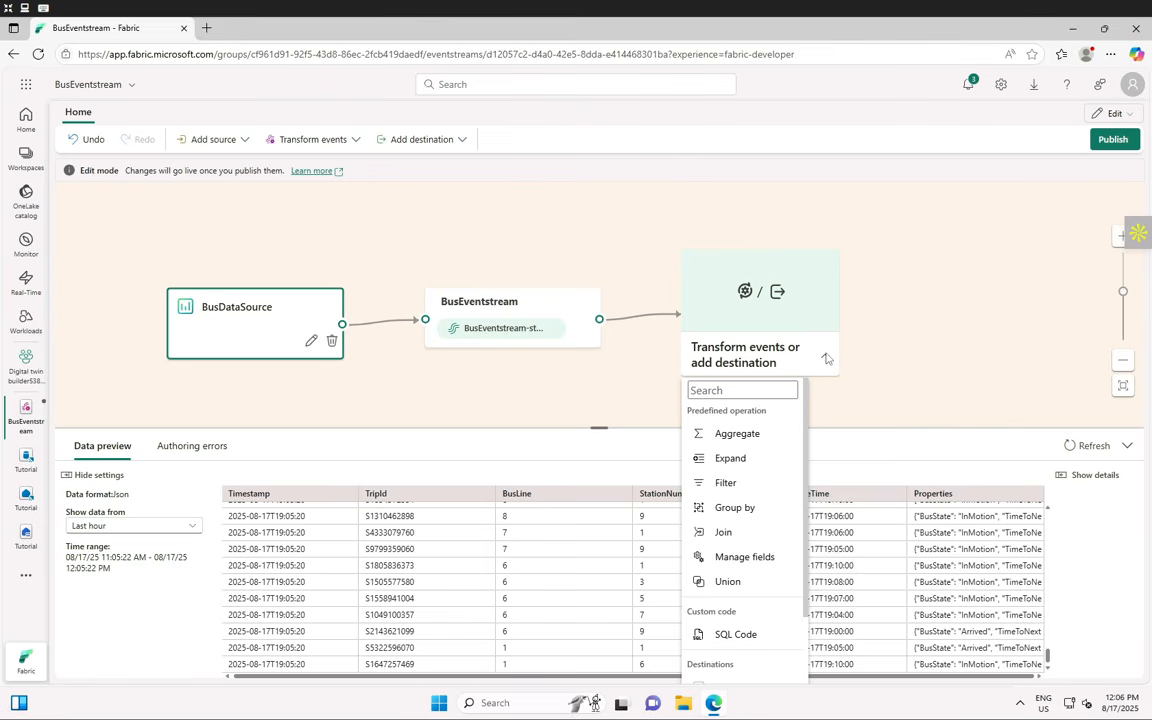
{"action": "scroll", "coordinate": [748, 505], "scroll_direction": "down", "scroll_amount": 2}
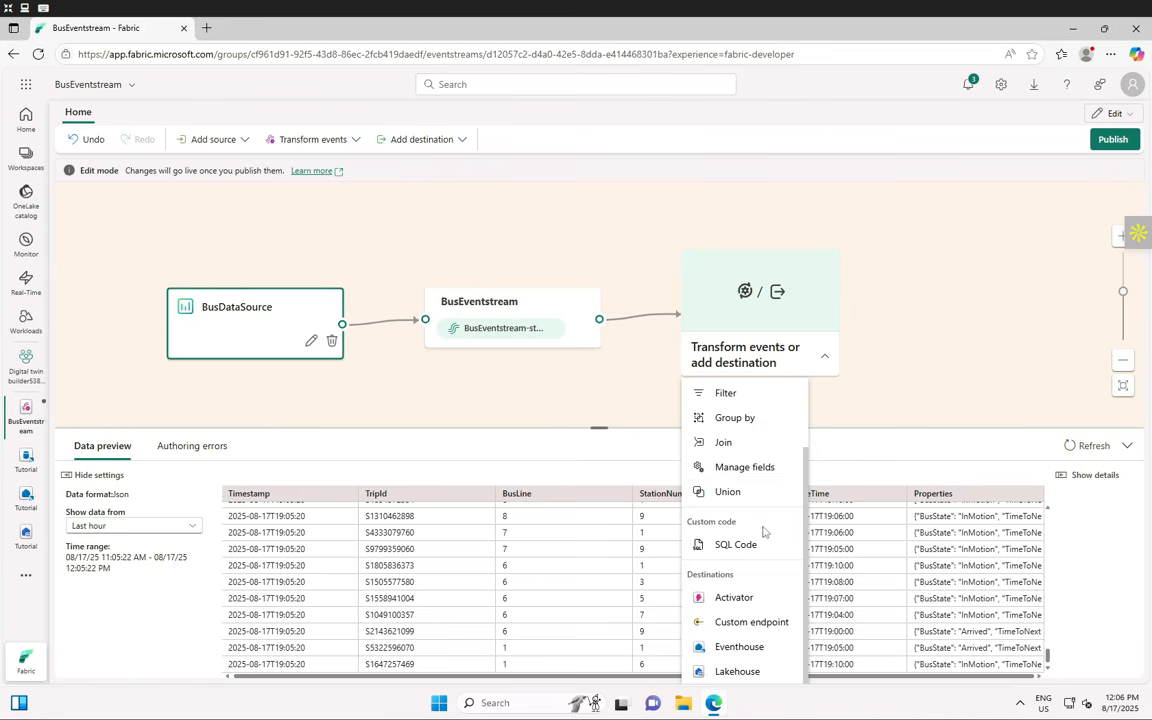
{"action": "left_click", "coordinate": [748, 476]}
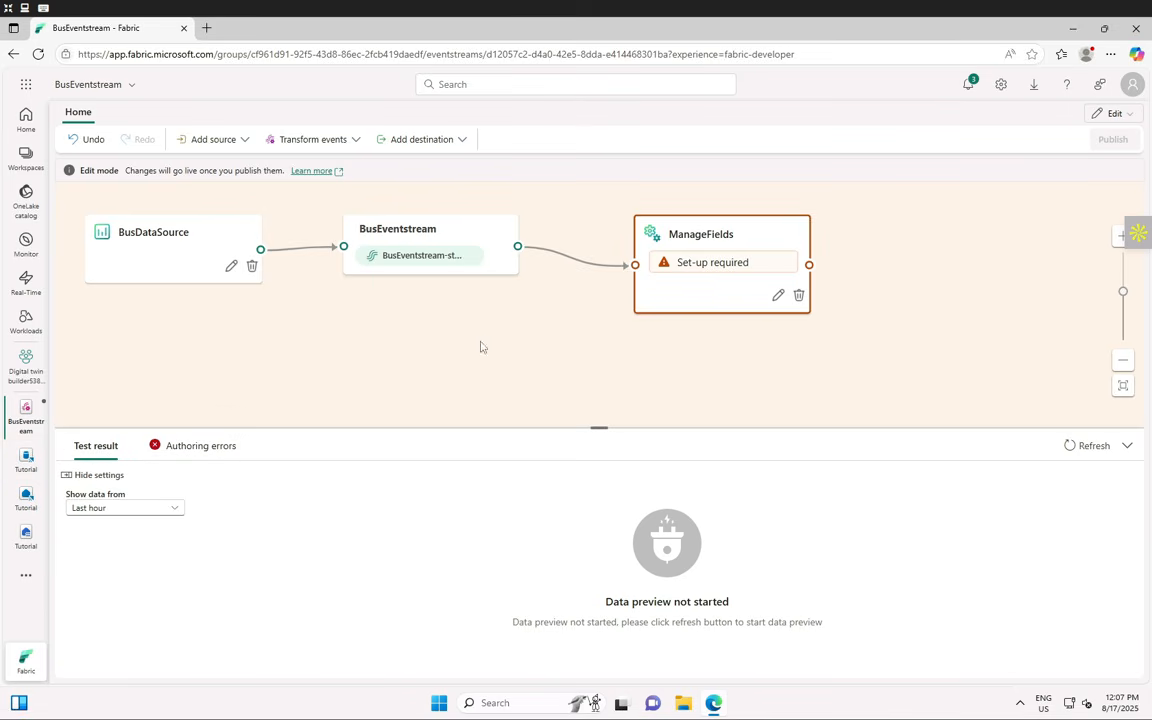
{"action": "left_click", "coordinate": [776, 298]}
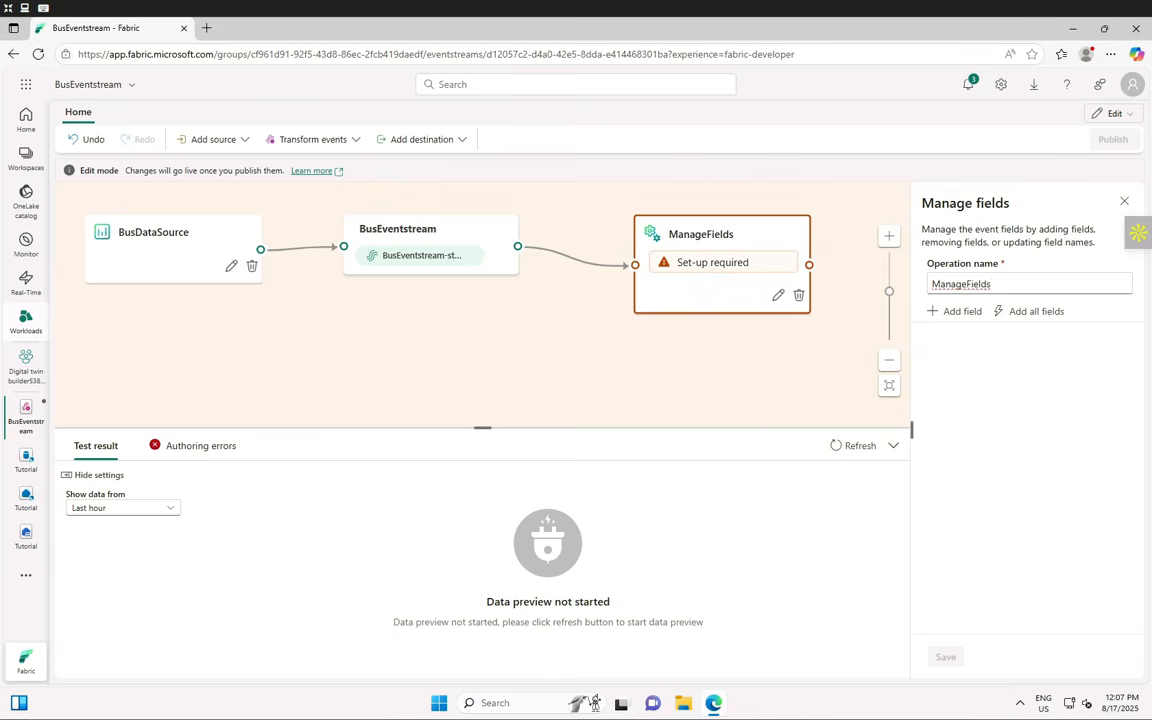
- Add all six event fields, and convert Timestamp to DateTime, renamed 'ActualTime'
{"action": "left_click", "coordinate": [1028, 312]}
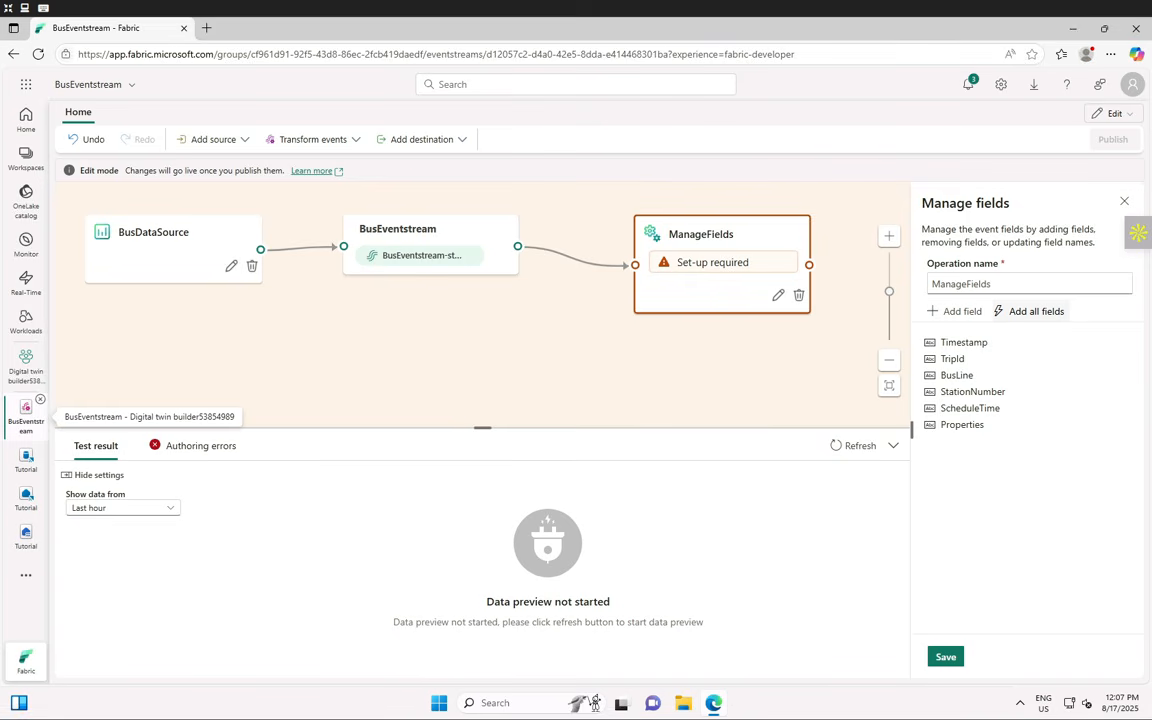
{"action": "left_click", "coordinate": [966, 342]}
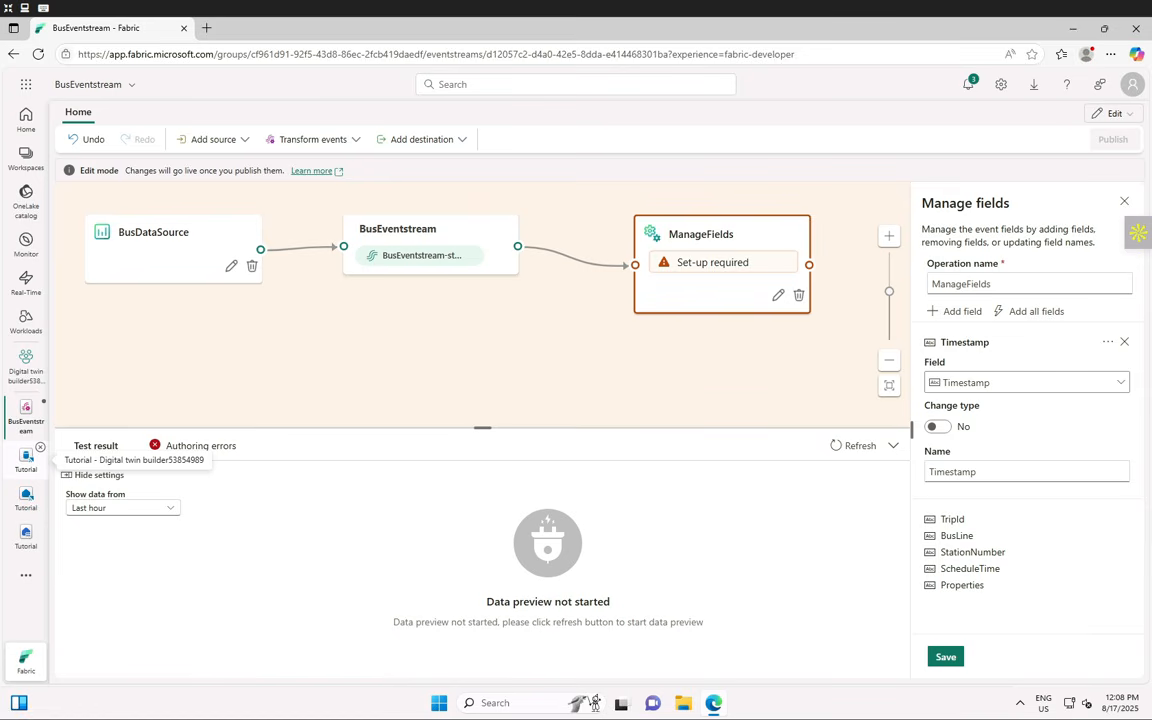
{"action": "left_click", "coordinate": [938, 426]}
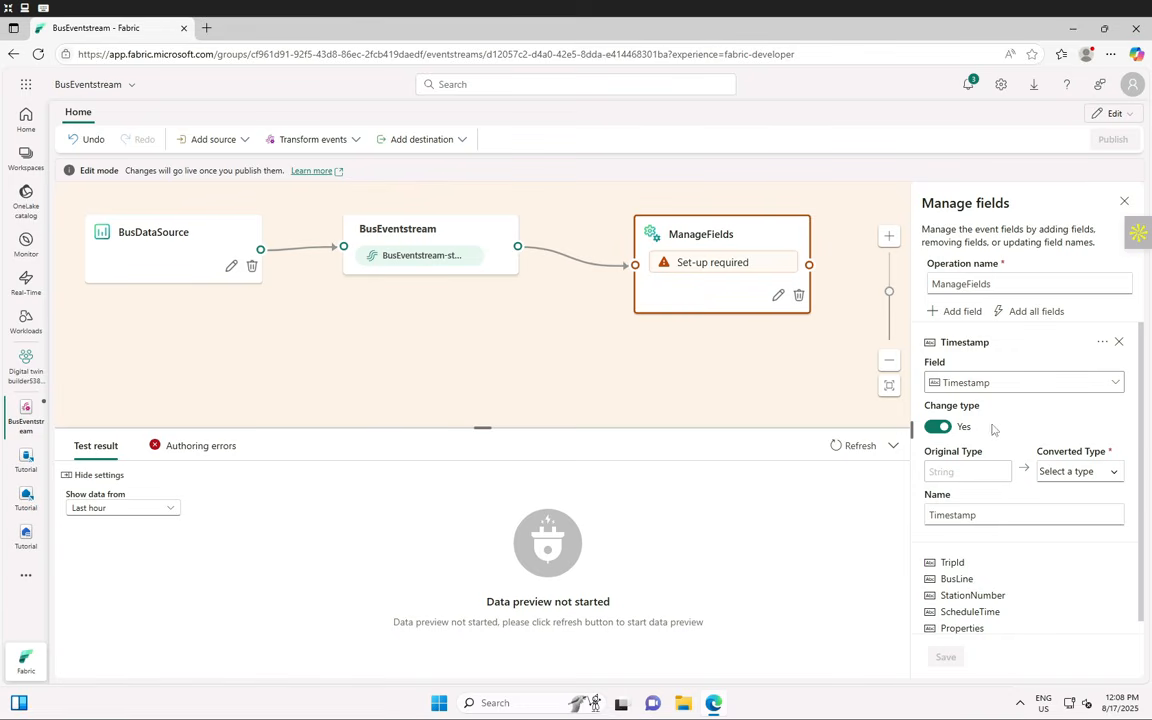
{"action": "left_click", "coordinate": [1103, 344]}
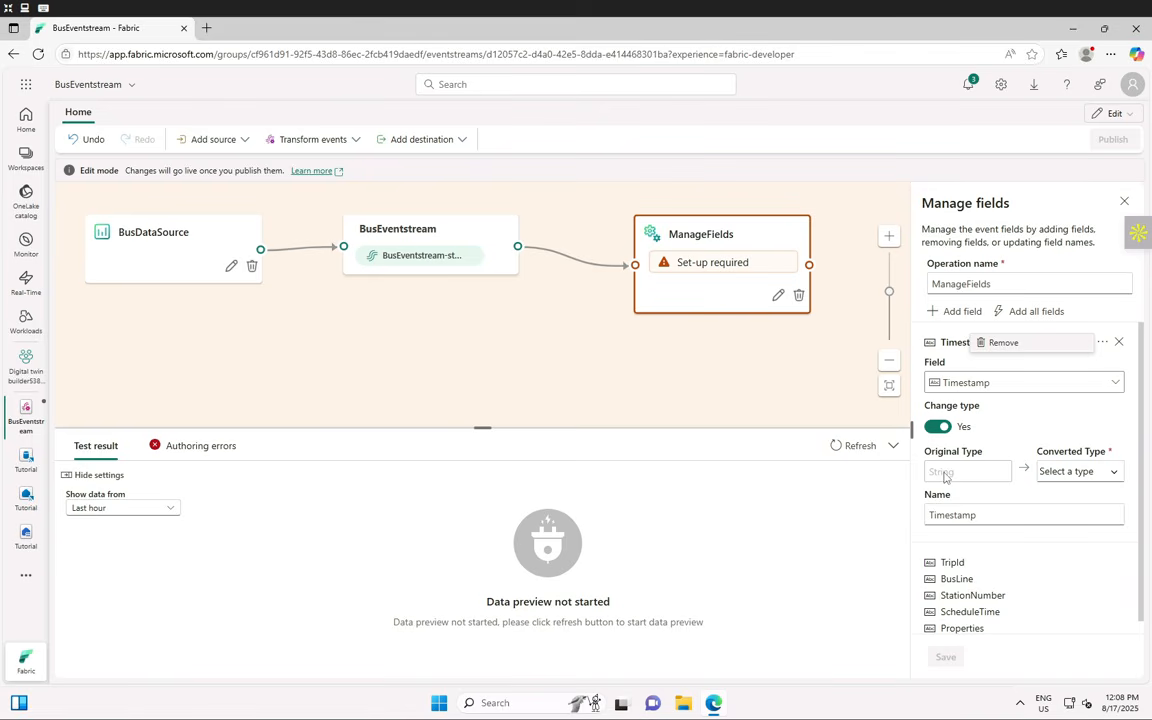
{"action": "left_click", "coordinate": [1112, 474]}
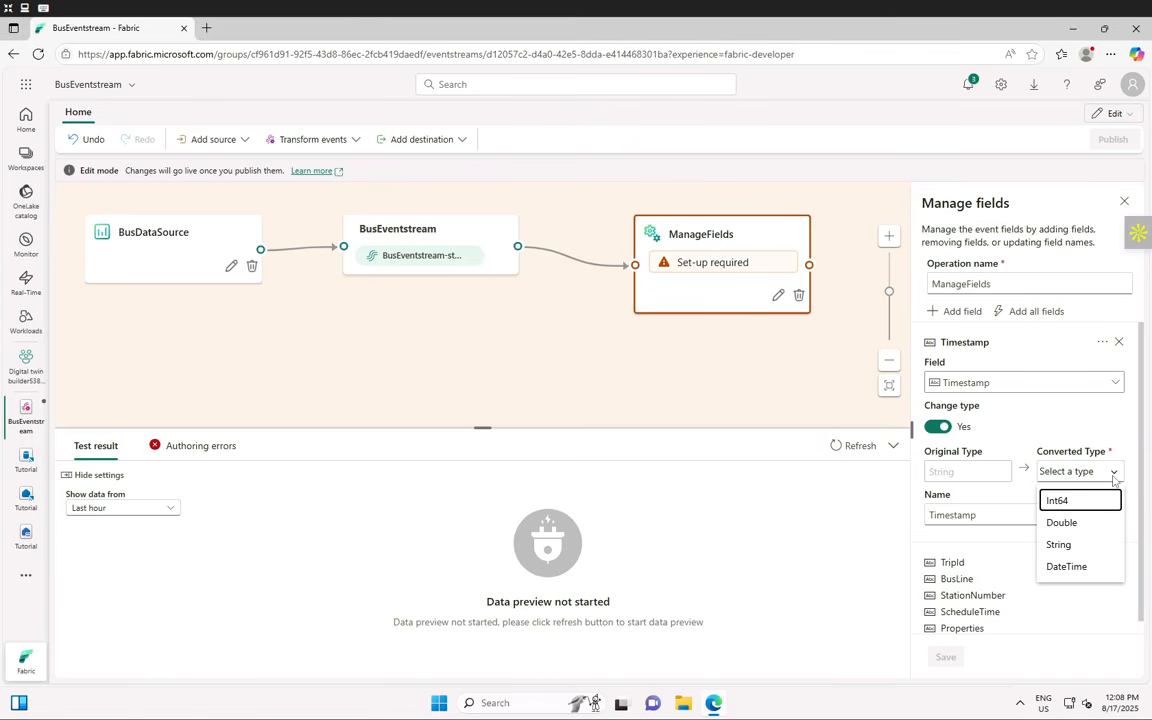
{"action": "left_click", "coordinate": [1078, 567]}
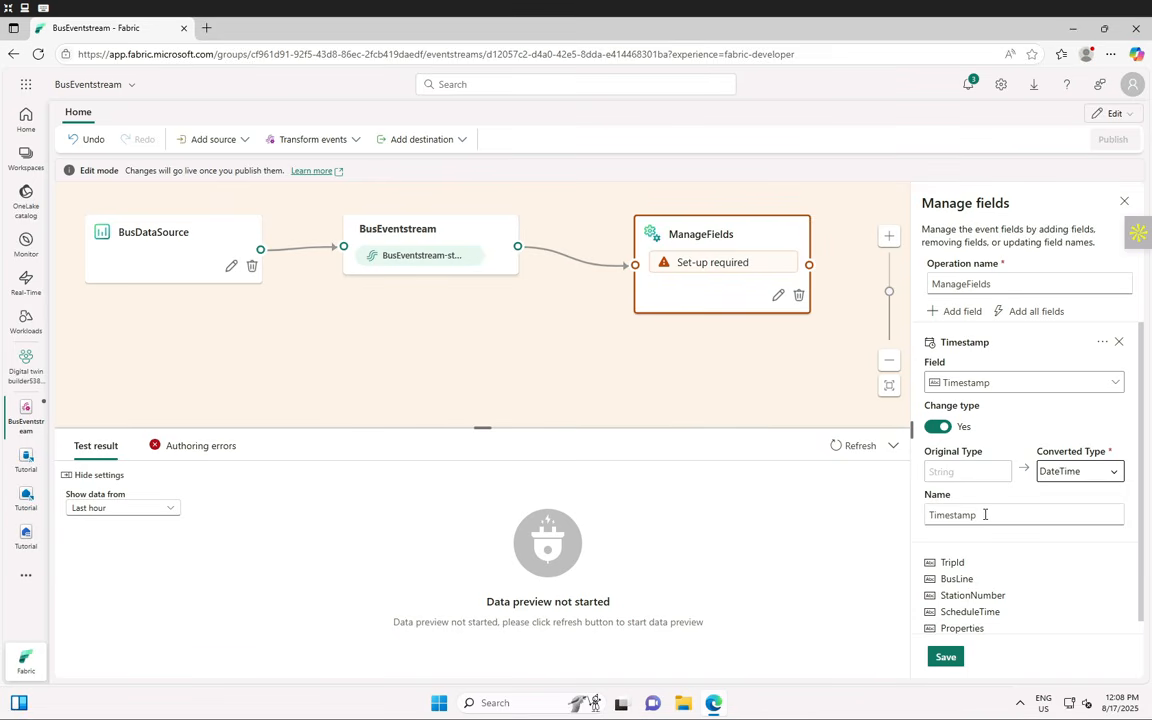
{"action": "left_click_drag", "start_coordinate": [985, 514], "coordinate": [924, 520]}
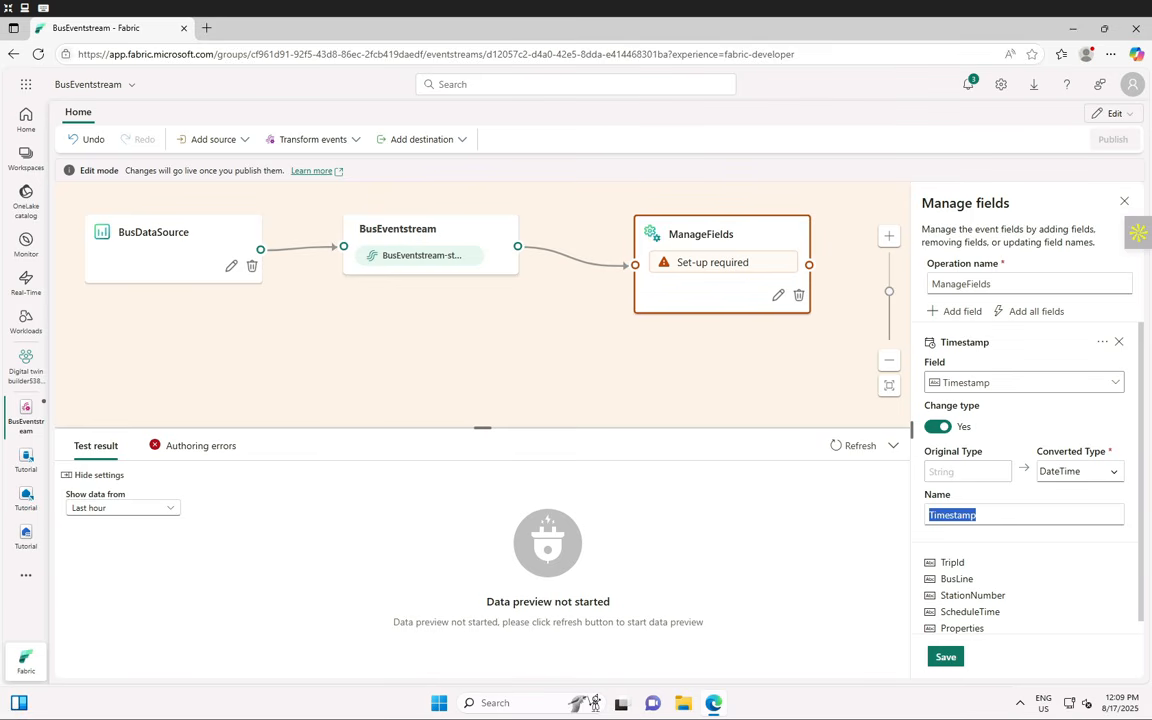
{"action": "type", "text": "ActualTime"}
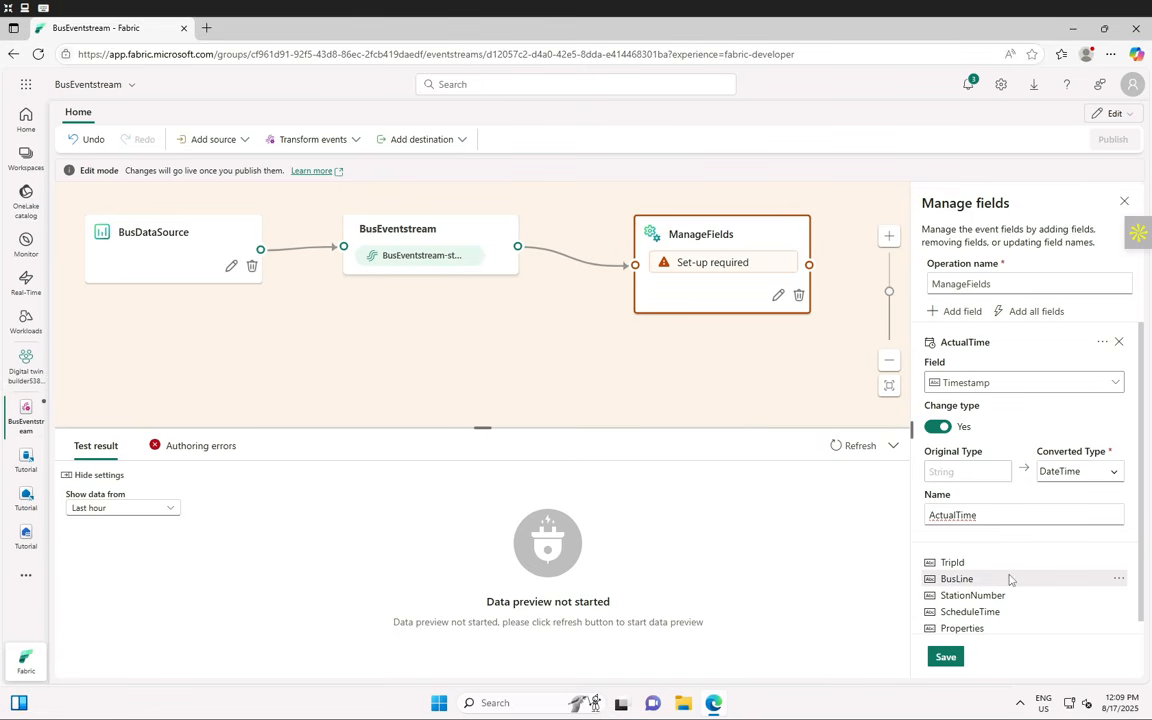
{"action": "scroll", "coordinate": [1009, 579], "scroll_direction": "down", "scroll_amount": 1}
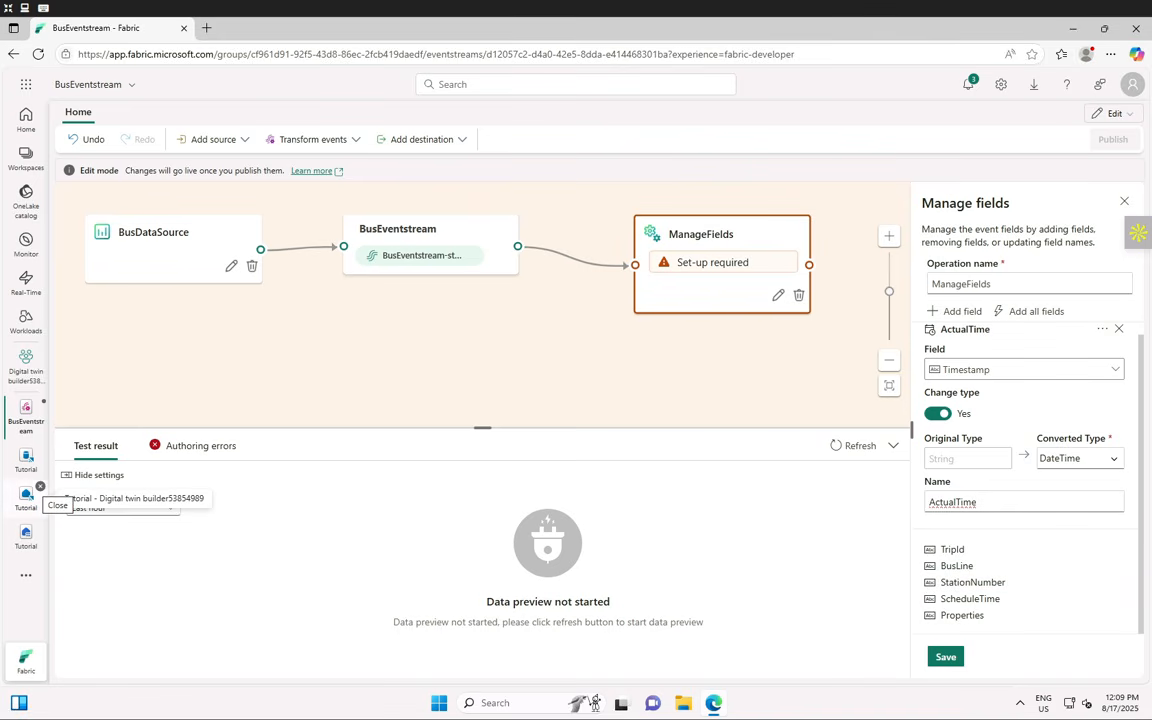
- Change ScheduleTime's type to DateTime and save the Manage fields settings
{"action": "left_click", "coordinate": [980, 598]}
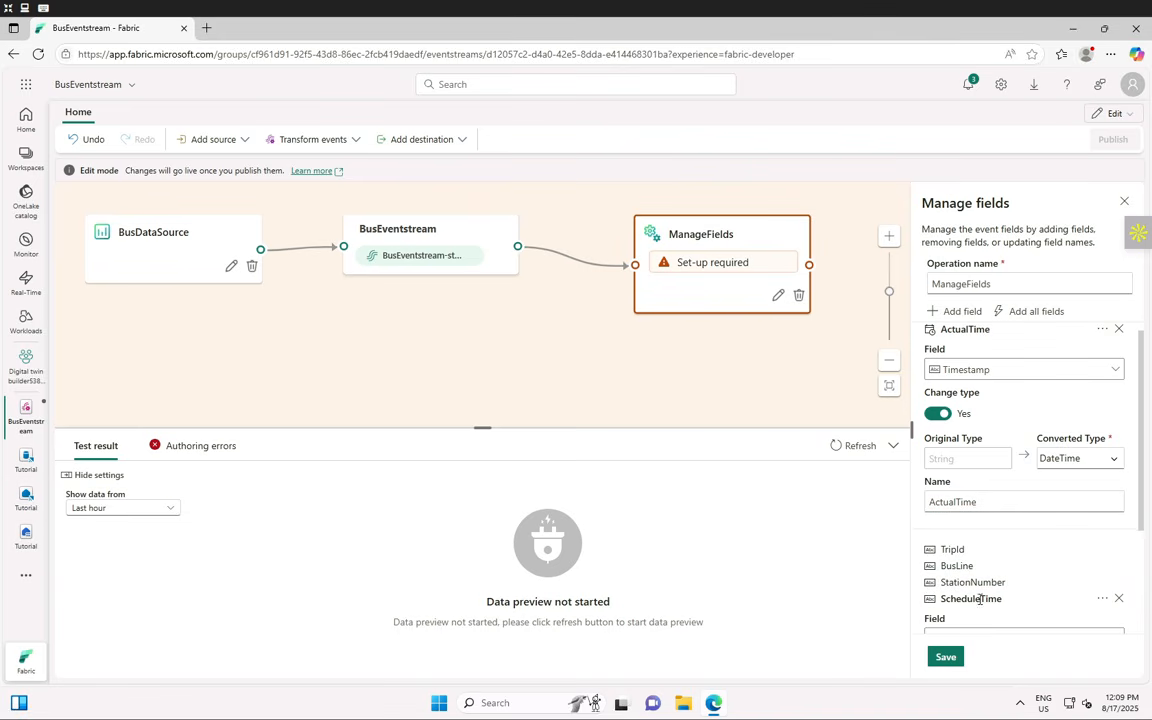
{"action": "scroll", "coordinate": [1023, 511], "scroll_direction": "down", "scroll_amount": 2}
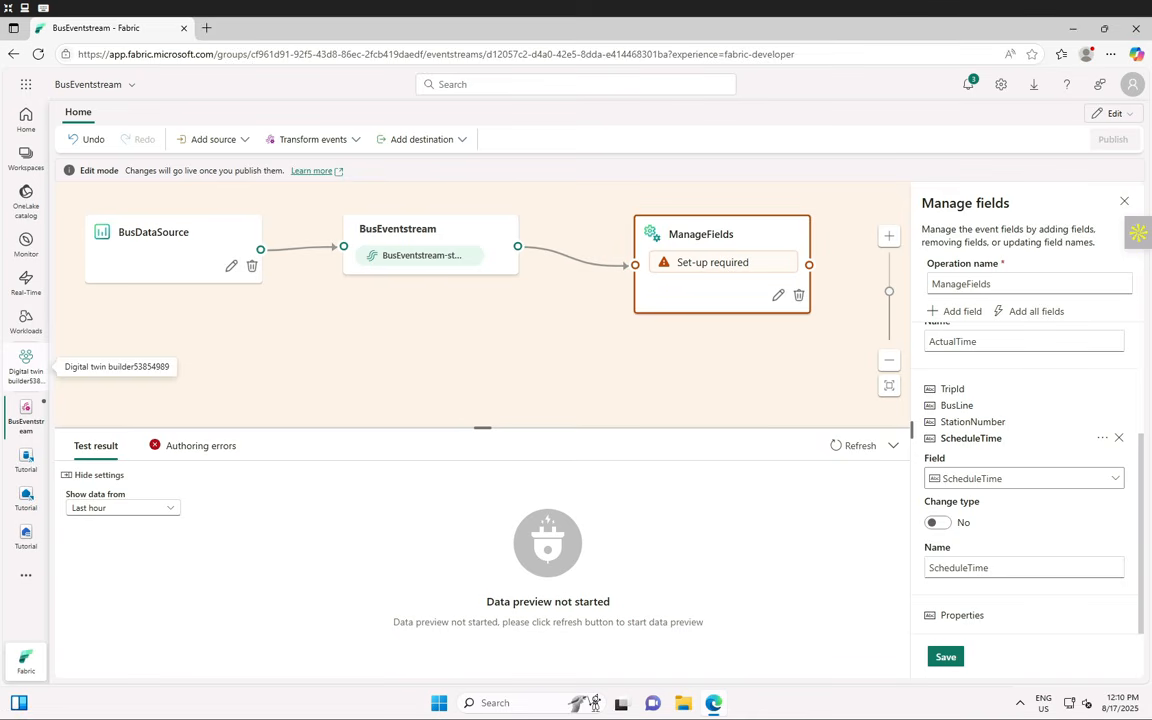
{"action": "left_click", "coordinate": [938, 523]}
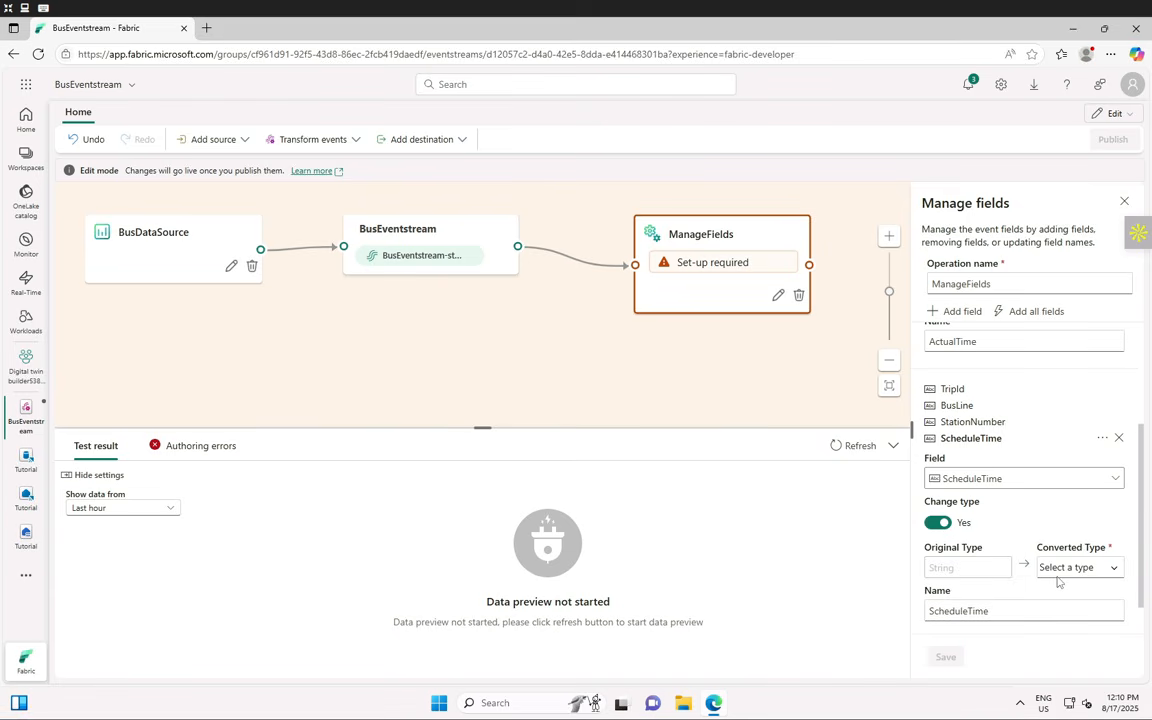
{"action": "left_click", "coordinate": [1111, 569]}
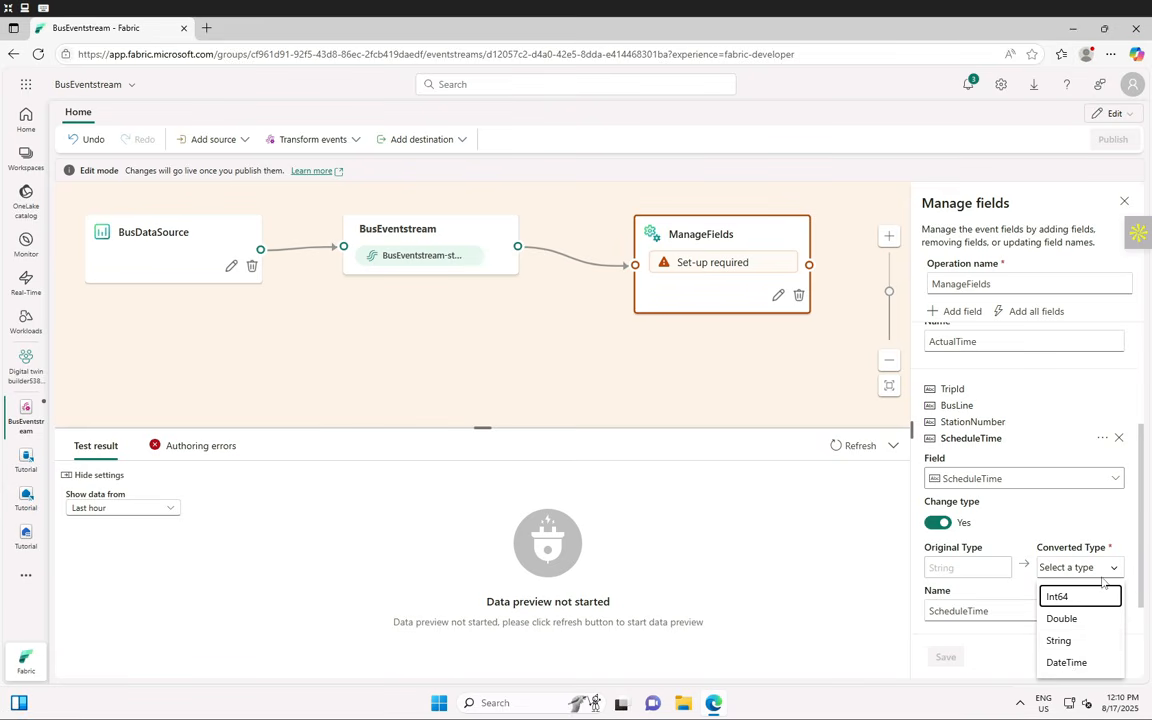
{"action": "left_click", "coordinate": [1068, 664]}
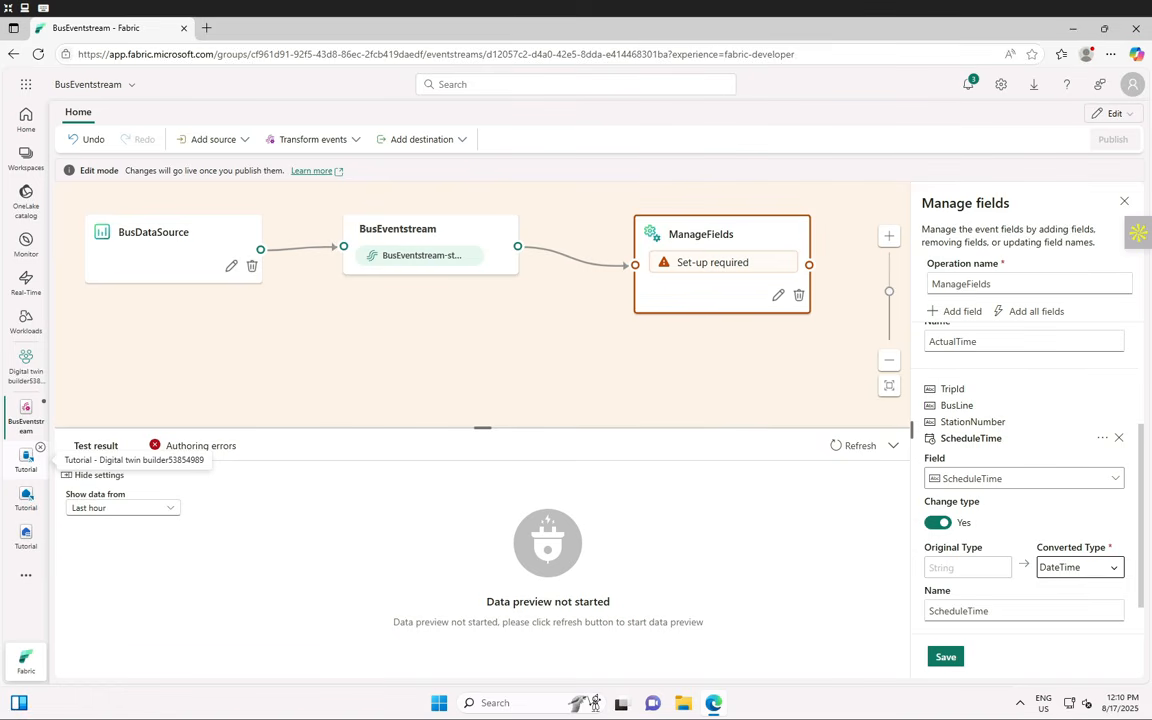
{"action": "left_click", "coordinate": [947, 657]}
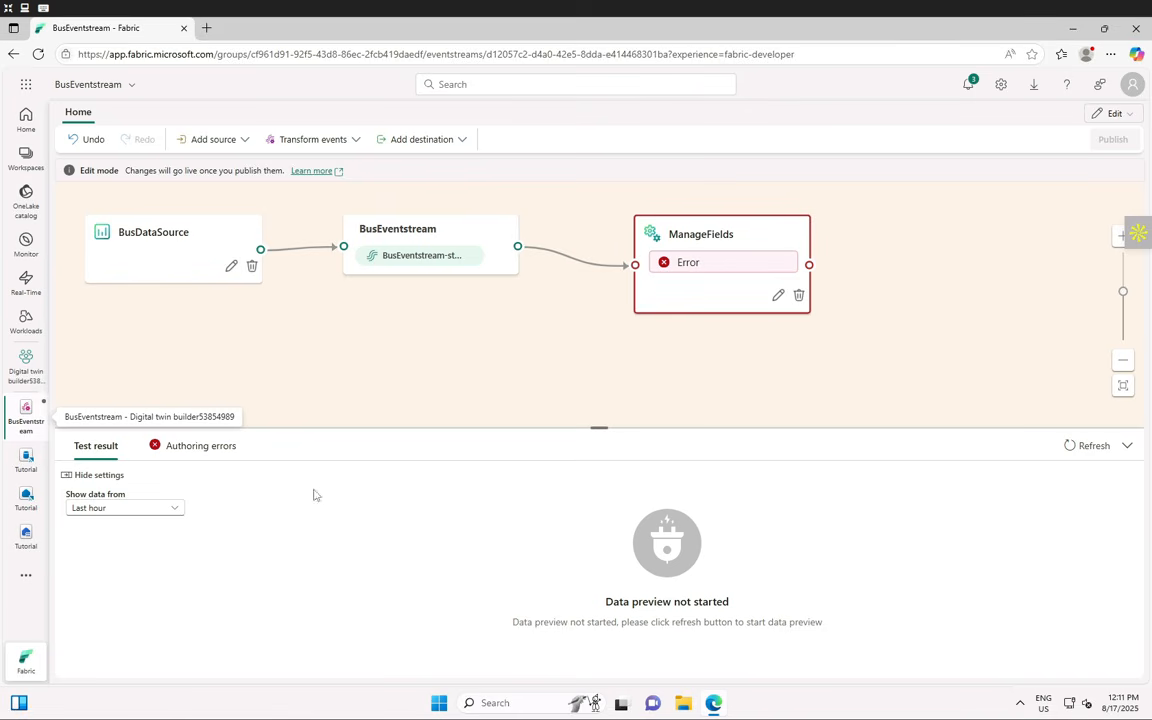
- Add an Eventhouse destination after the ManageFields step
{"action": "left_click", "coordinate": [777, 297]}
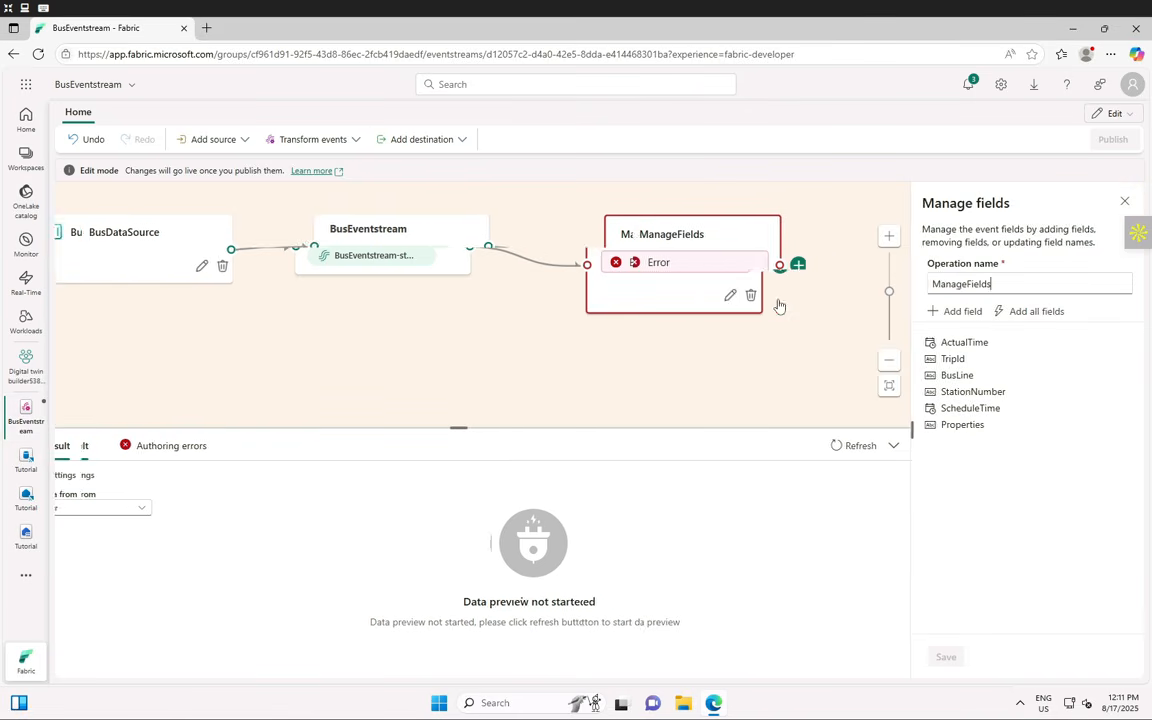
{"action": "left_click", "coordinate": [1125, 203]}
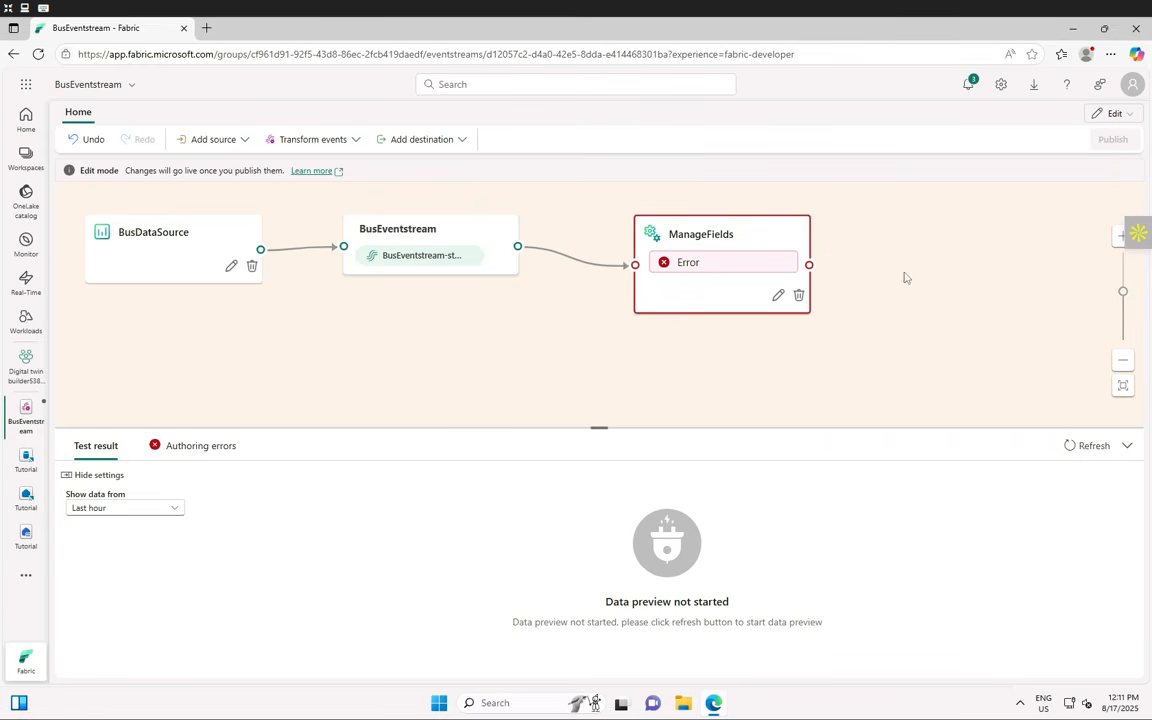
{"action": "mouse_move", "coordinate": [733, 267]}
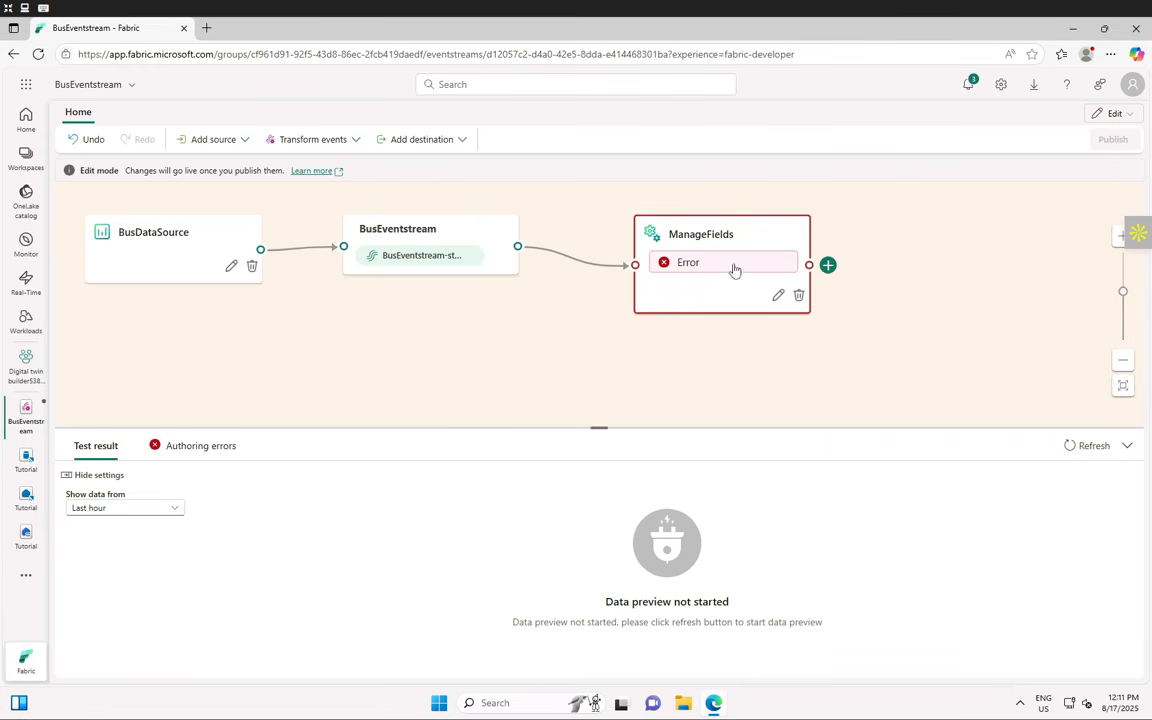
{"action": "left_click", "coordinate": [828, 267]}
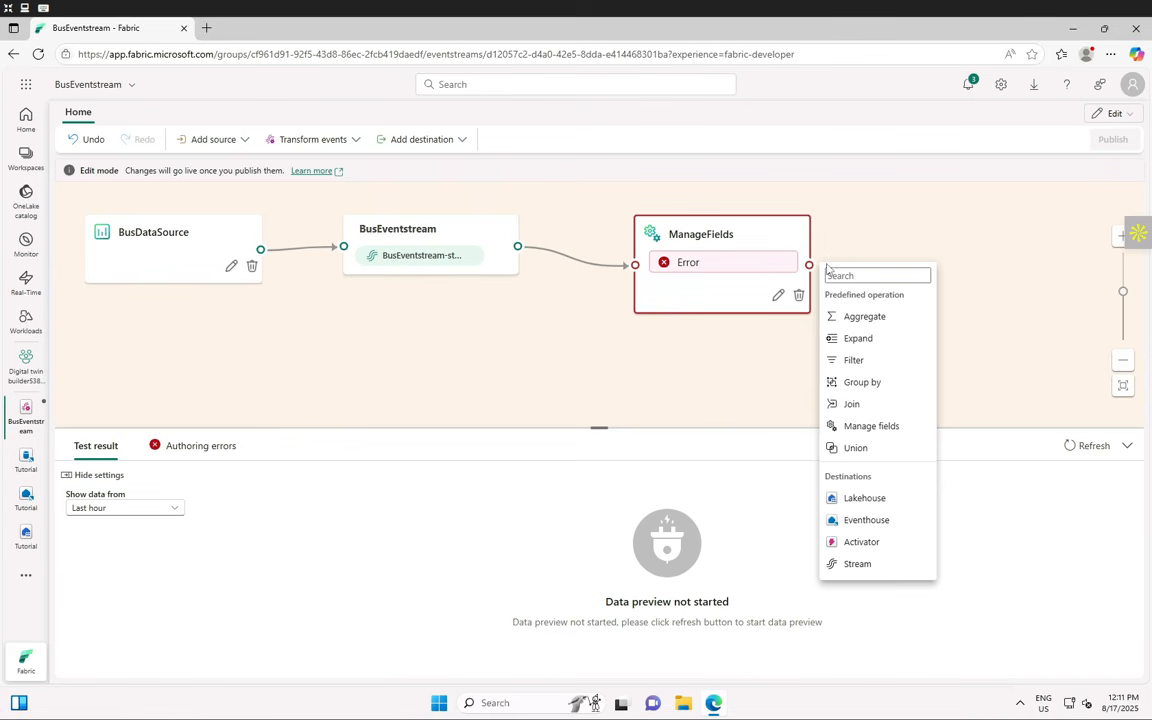
{"action": "left_click", "coordinate": [876, 528]}
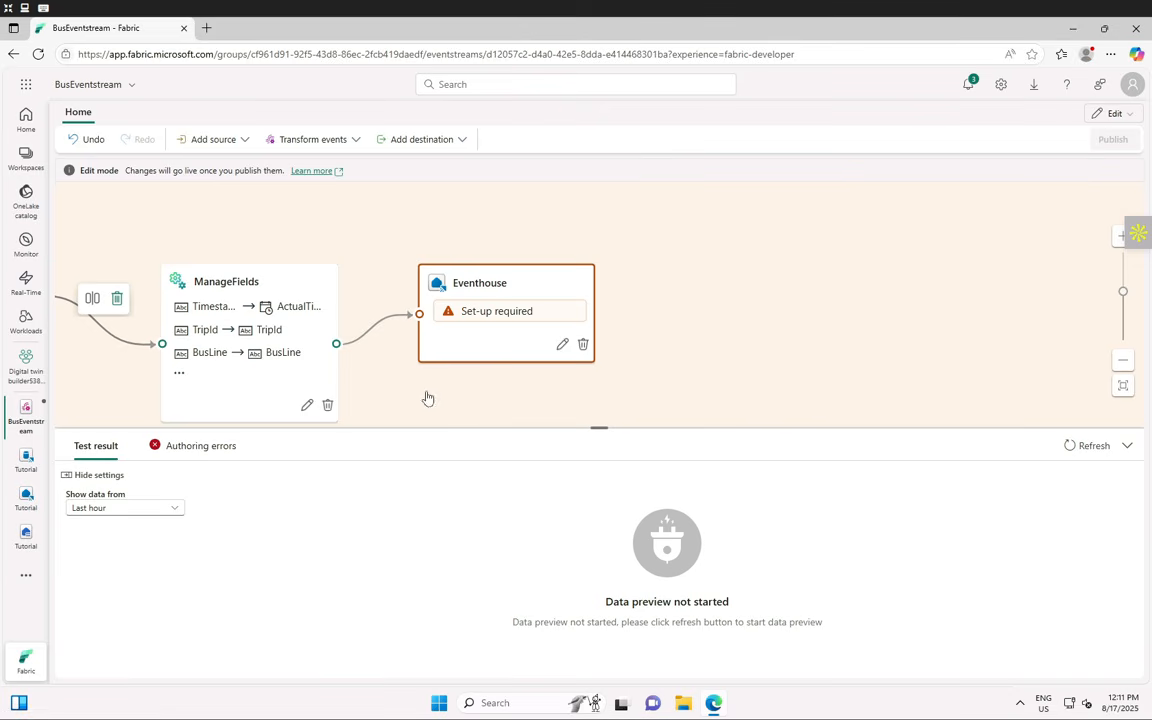
- Name the destination 'TutorialDestination', targeting the Tutorial eventhouse and Tutorial KQL database
{"action": "left_click", "coordinate": [560, 346]}
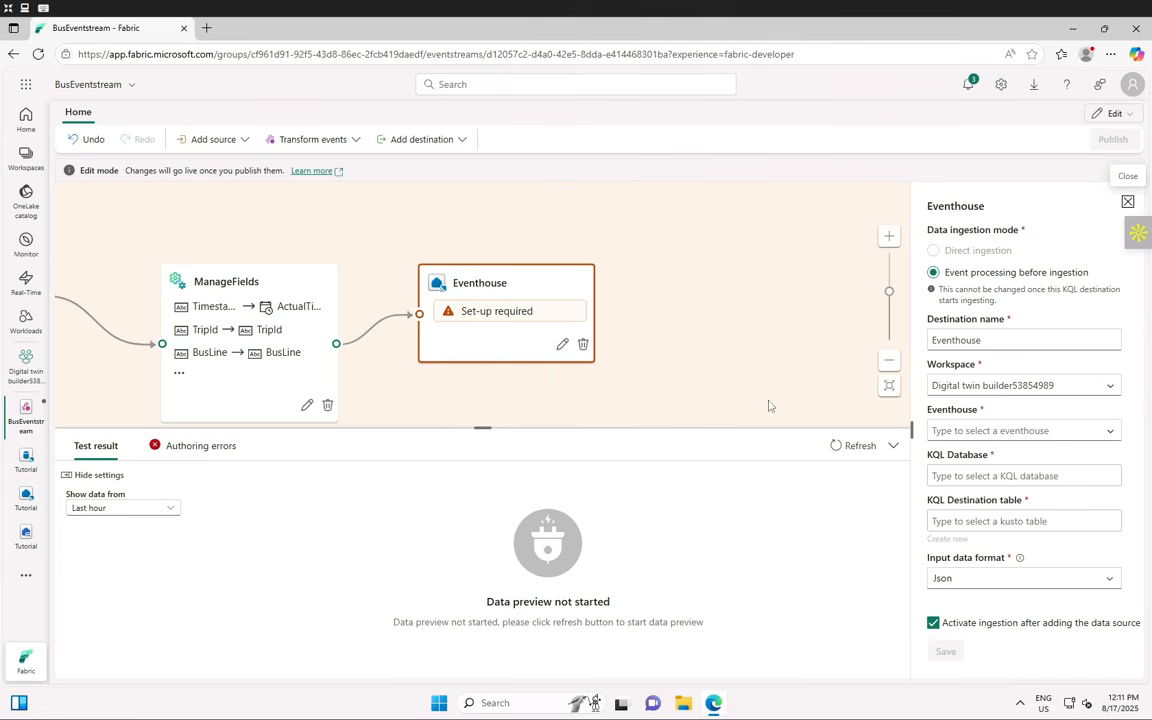
{"action": "double_click", "coordinate": [1004, 339]}
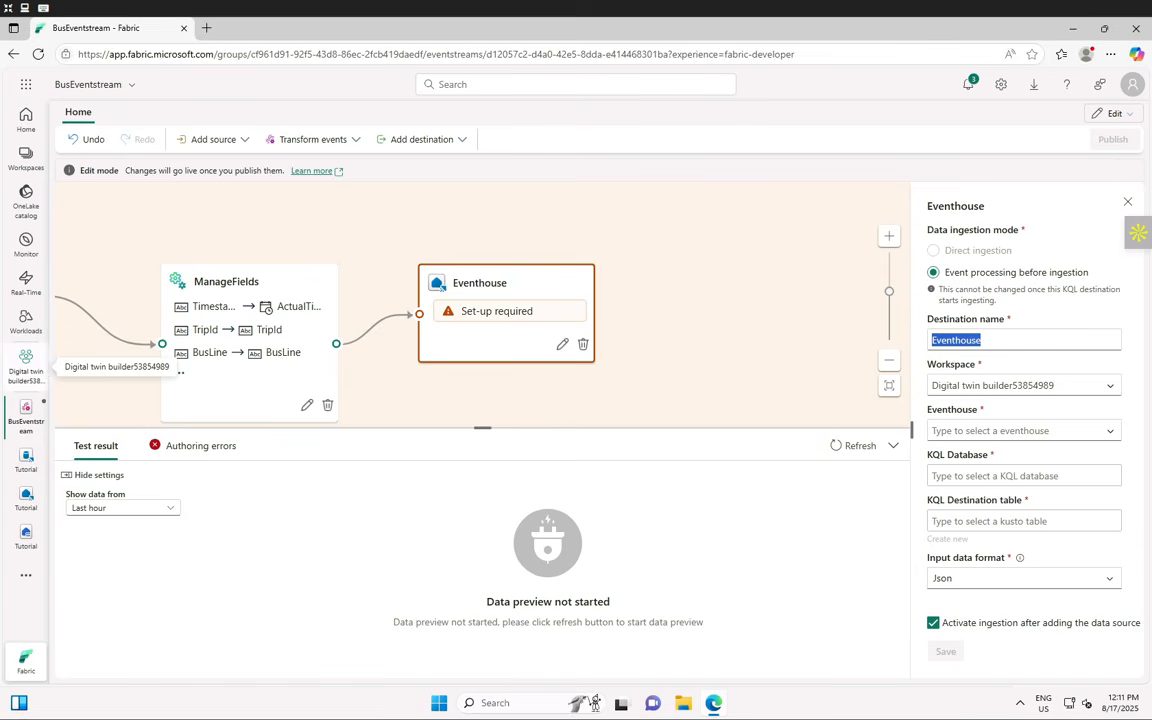
{"action": "type", "text": "TutorialDestination"}
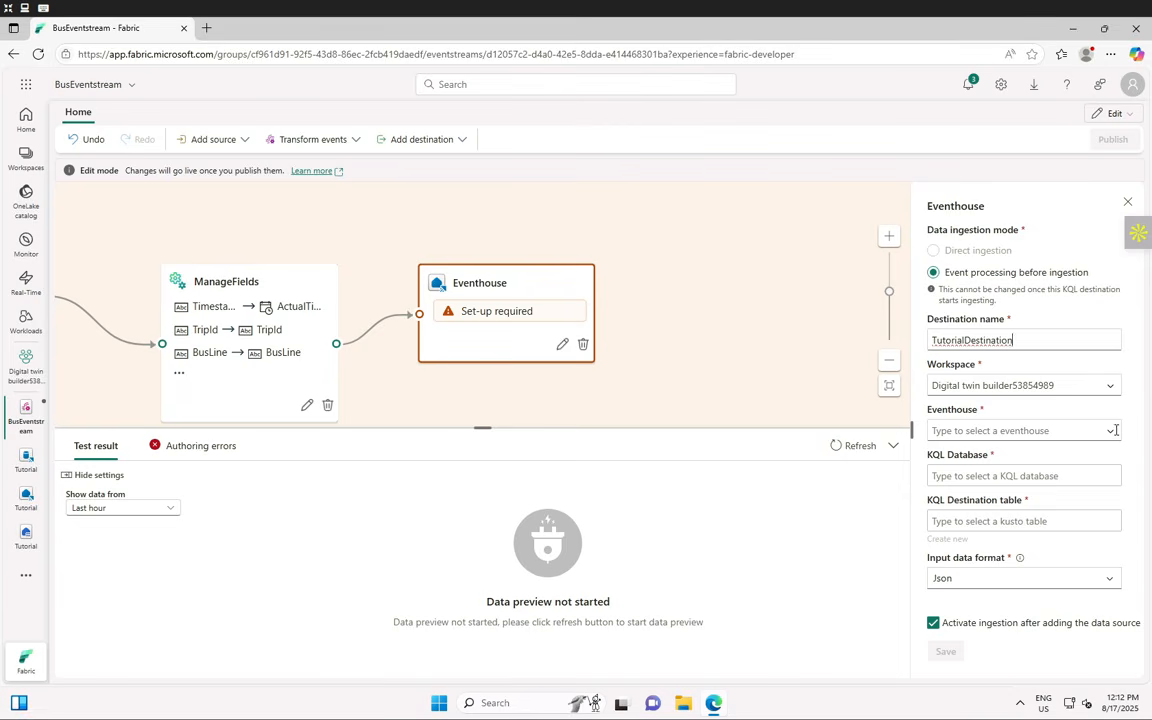
{"action": "left_click", "coordinate": [1005, 430]}
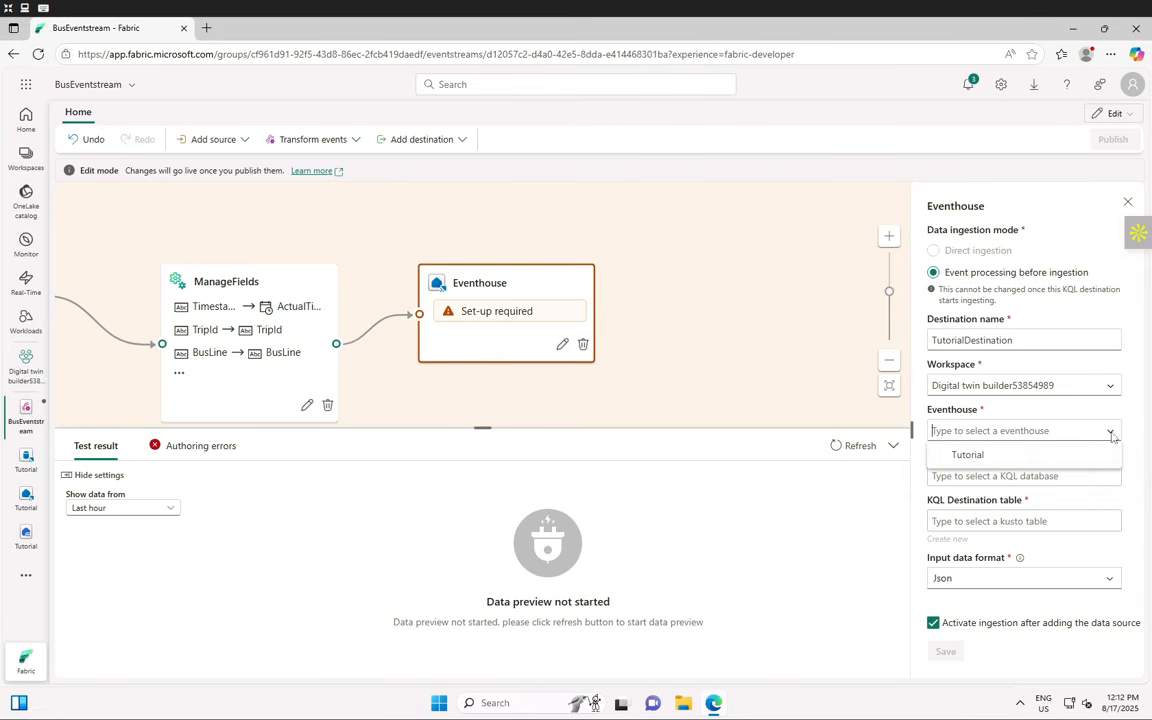
{"action": "left_click", "coordinate": [970, 456]}
{"action": "left_click", "coordinate": [1108, 476]}
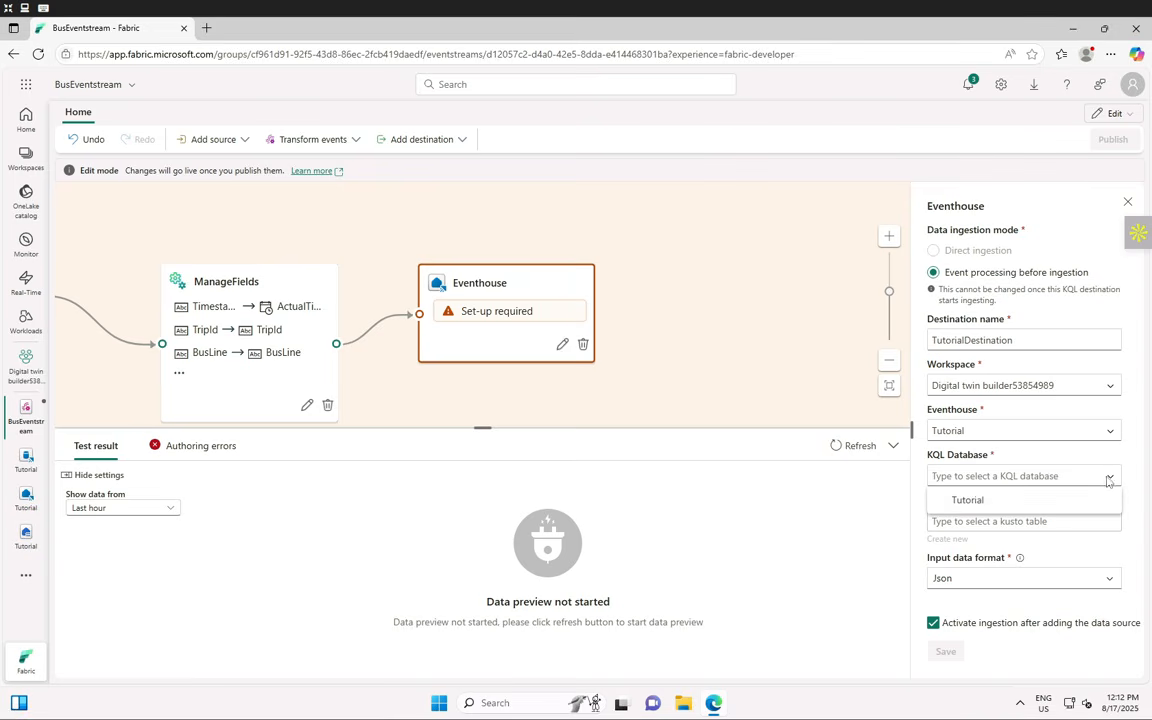
{"action": "left_click", "coordinate": [970, 501]}
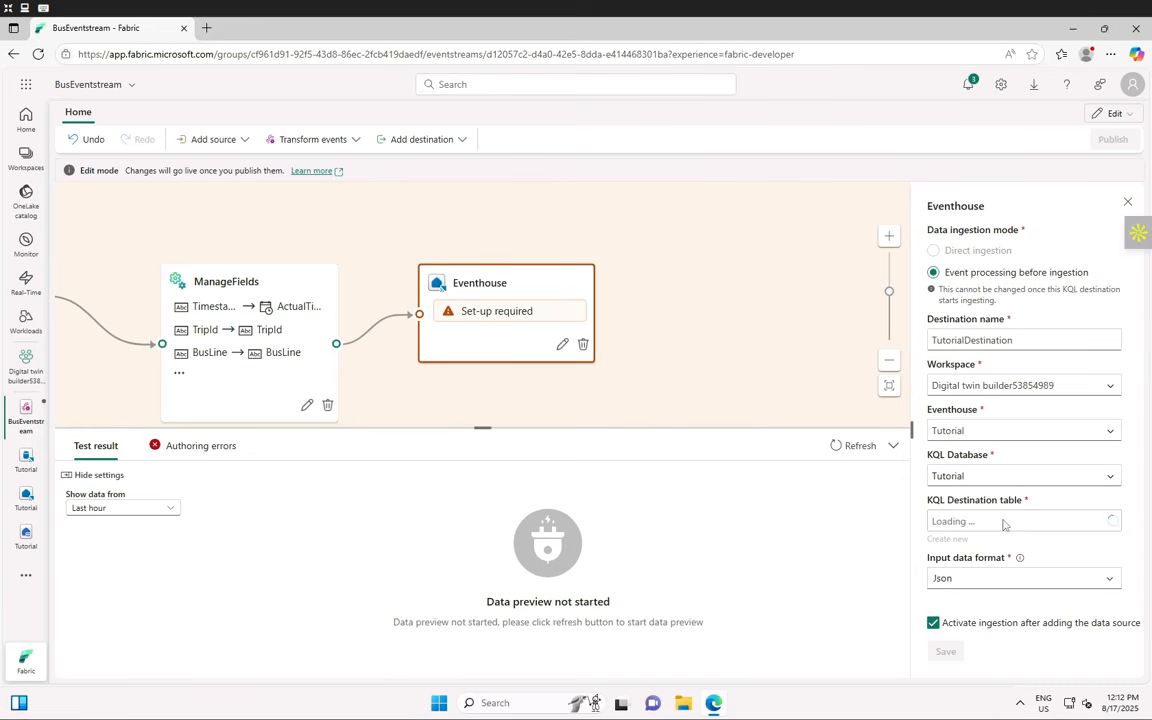
{"action": "left_click", "coordinate": [1105, 521]}
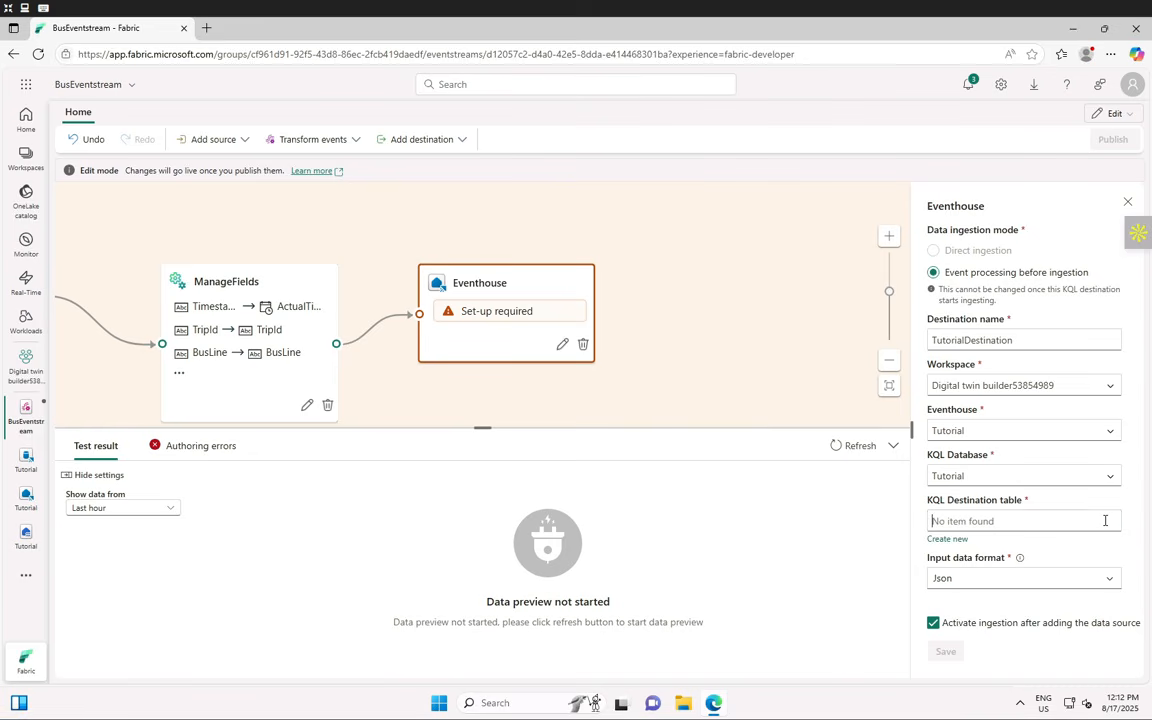
- Create a new destination table 'bus_data_raw' with Json input format
{"action": "left_click", "coordinate": [950, 540]}
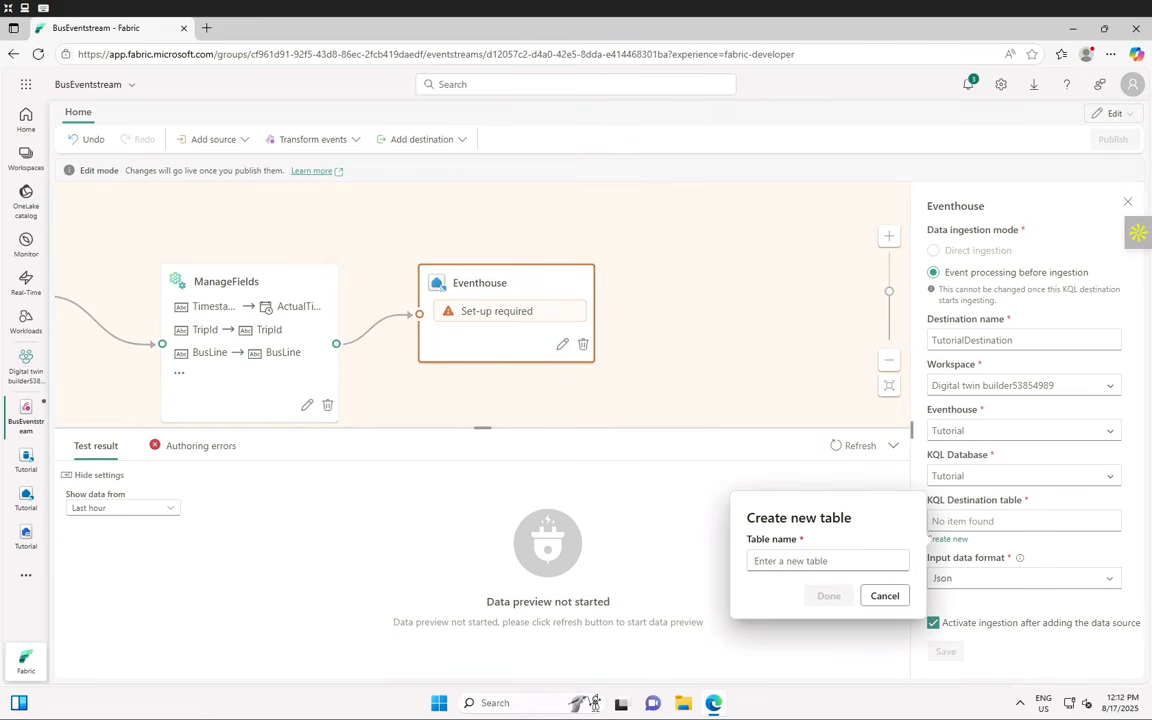
{"action": "type", "text": "bus_data_raw"}
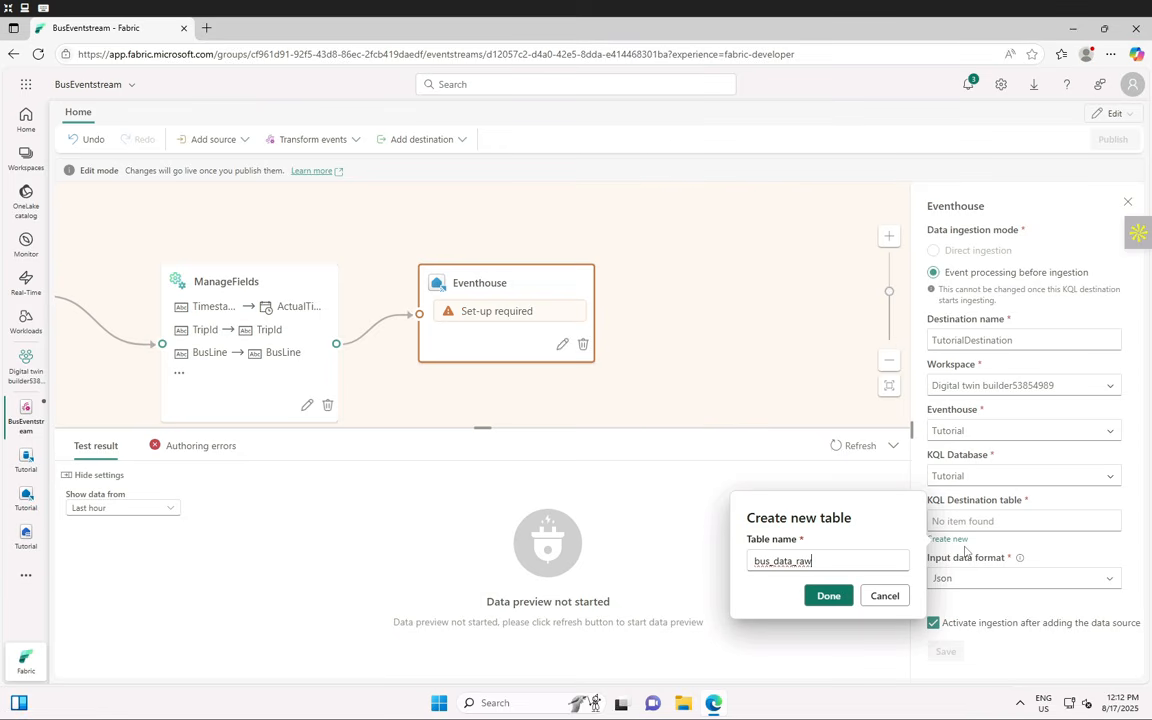
{"action": "left_click", "coordinate": [838, 598]}
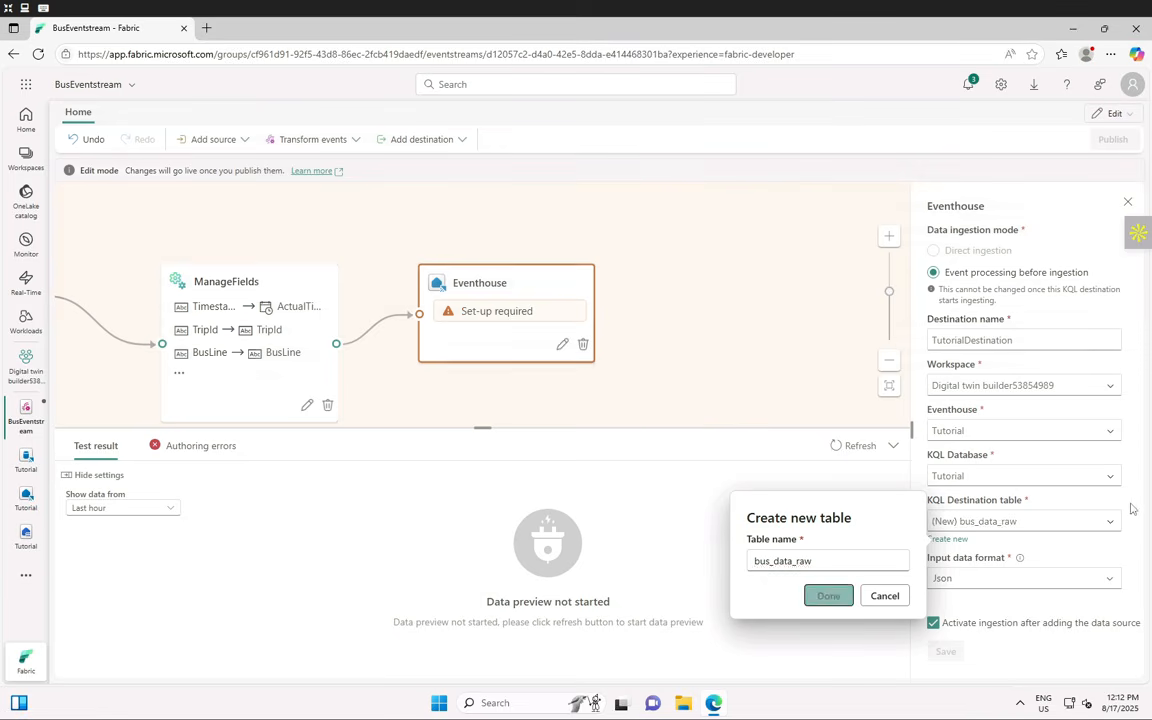
{"action": "left_click", "coordinate": [976, 580]}
{"action": "left_click", "coordinate": [974, 609]}
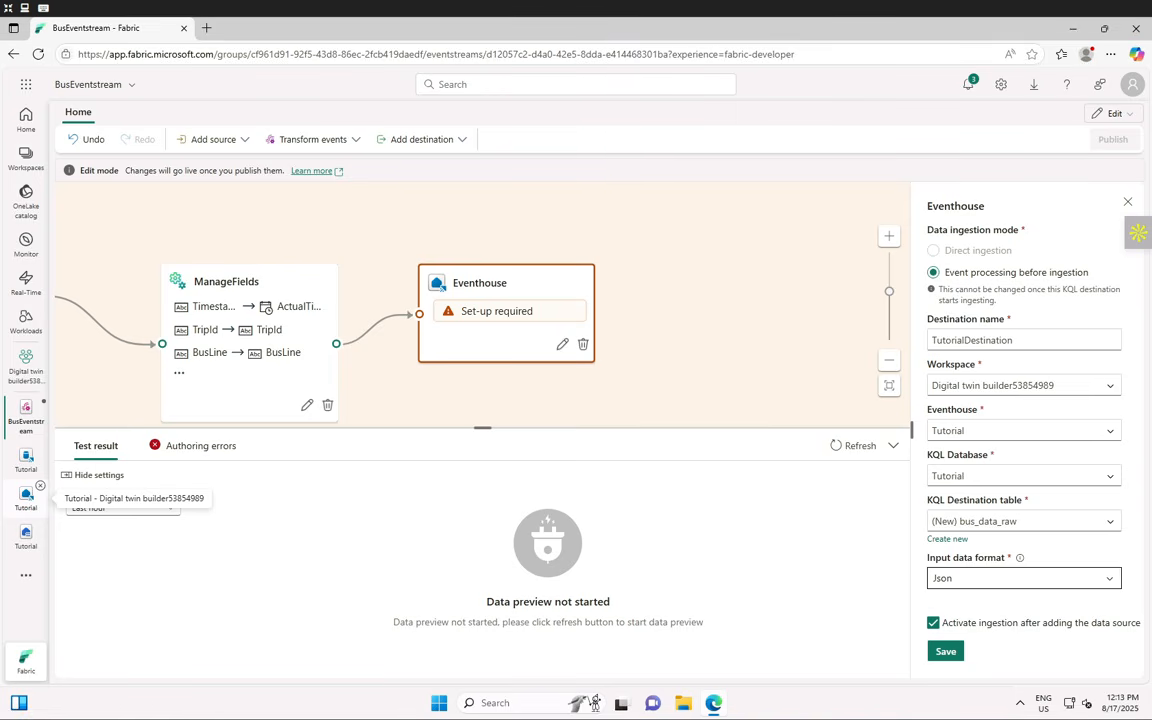
- Save the Eventhouse destination settings so TutorialDestination links after ManageFields in BusEventstream
{"action": "left_click", "coordinate": [944, 652]}
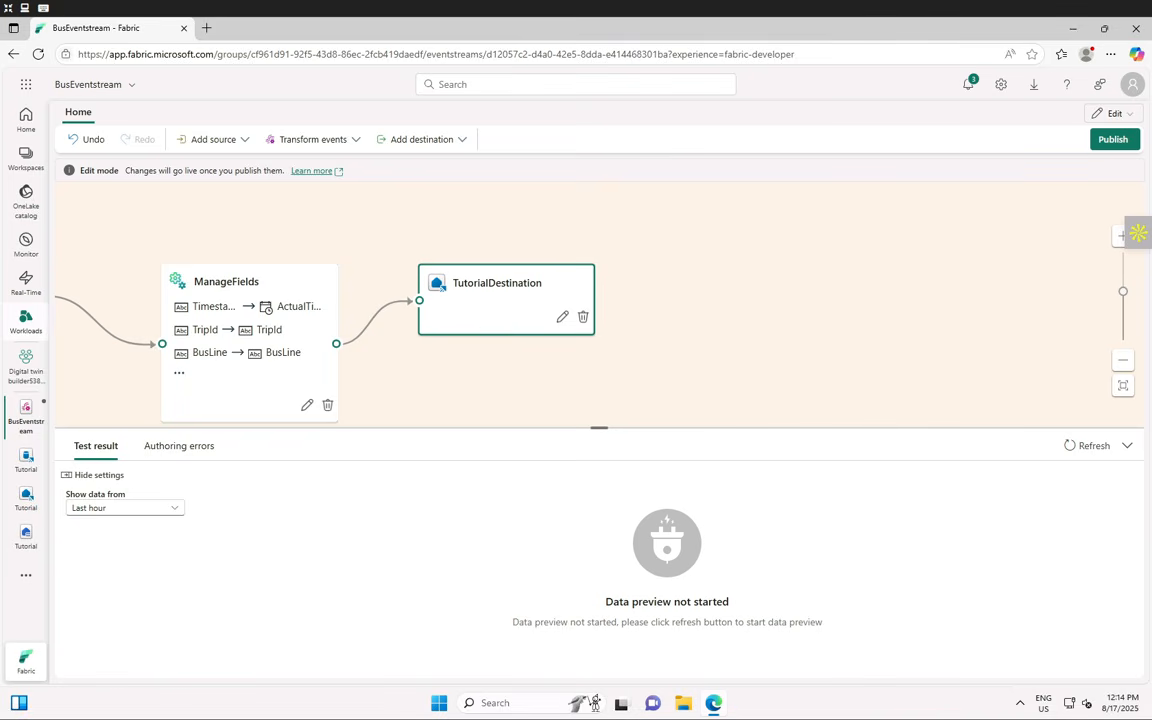
- Publish BusEventstream so BusDataSource runs live through ManageFields into TutorialDestination
{"action": "left_click", "coordinate": [1109, 142]}
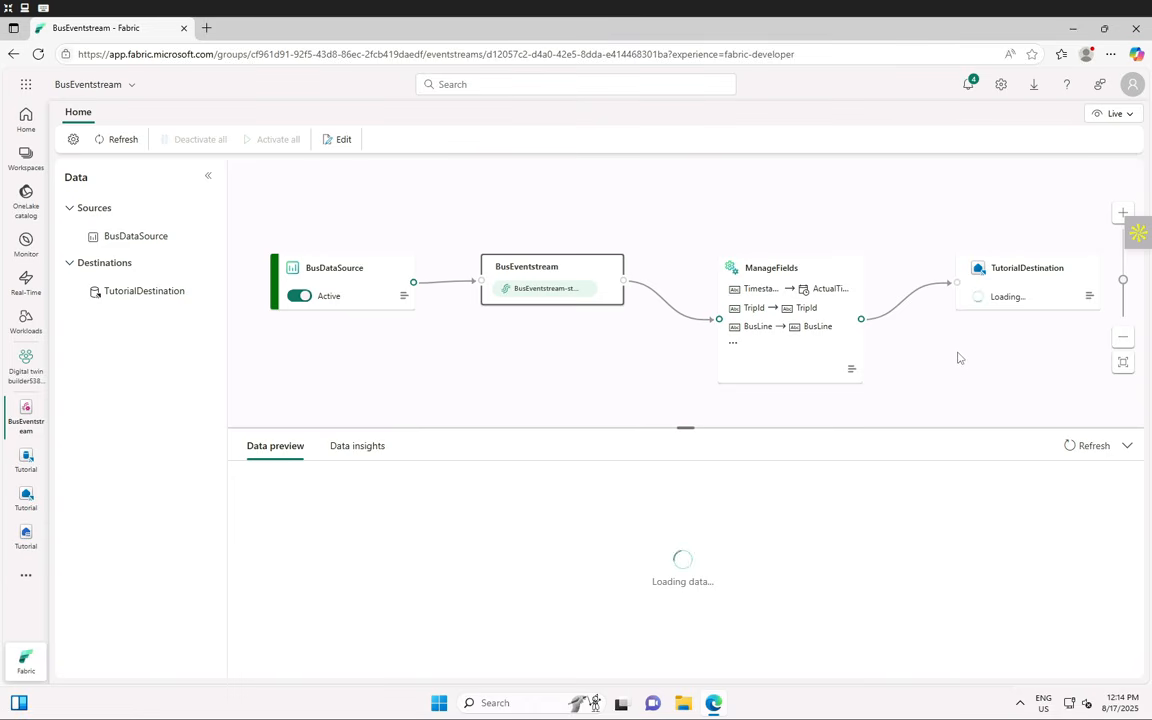
- Refresh the BusEventstream view and pan the canvas until TutorialDestination shows Active
{"action": "left_click", "coordinate": [116, 139]}
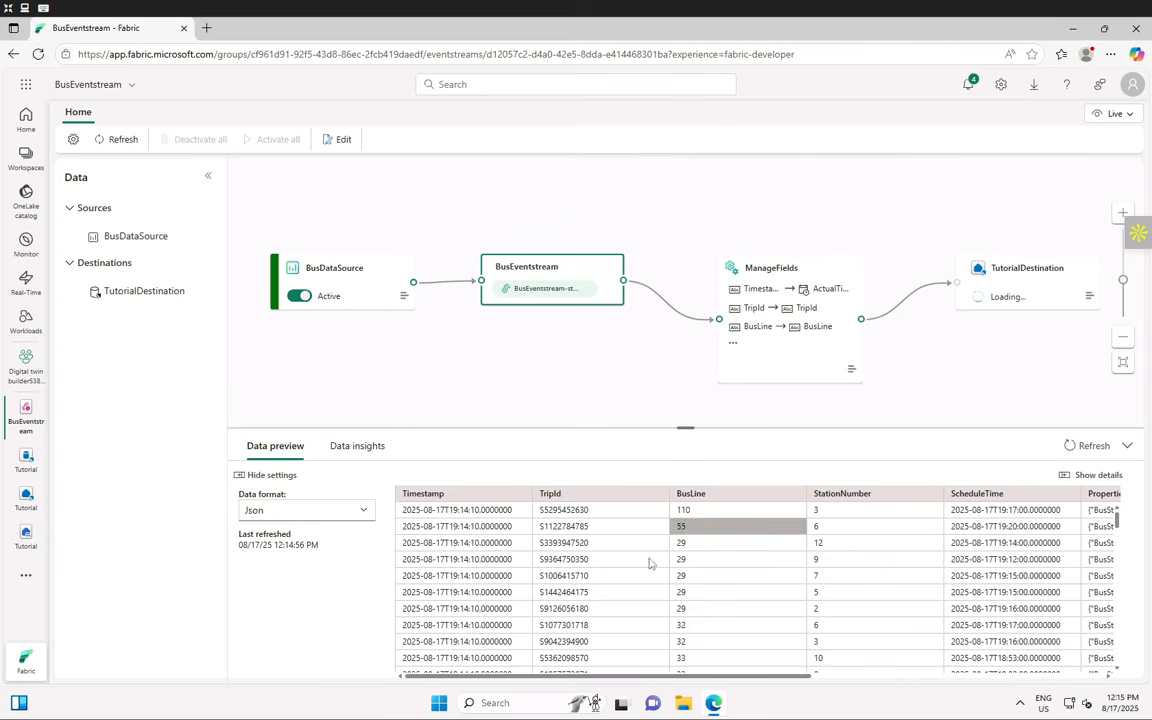
{"action": "left_click_drag", "start_coordinate": [771, 688], "coordinate": [886, 688]}
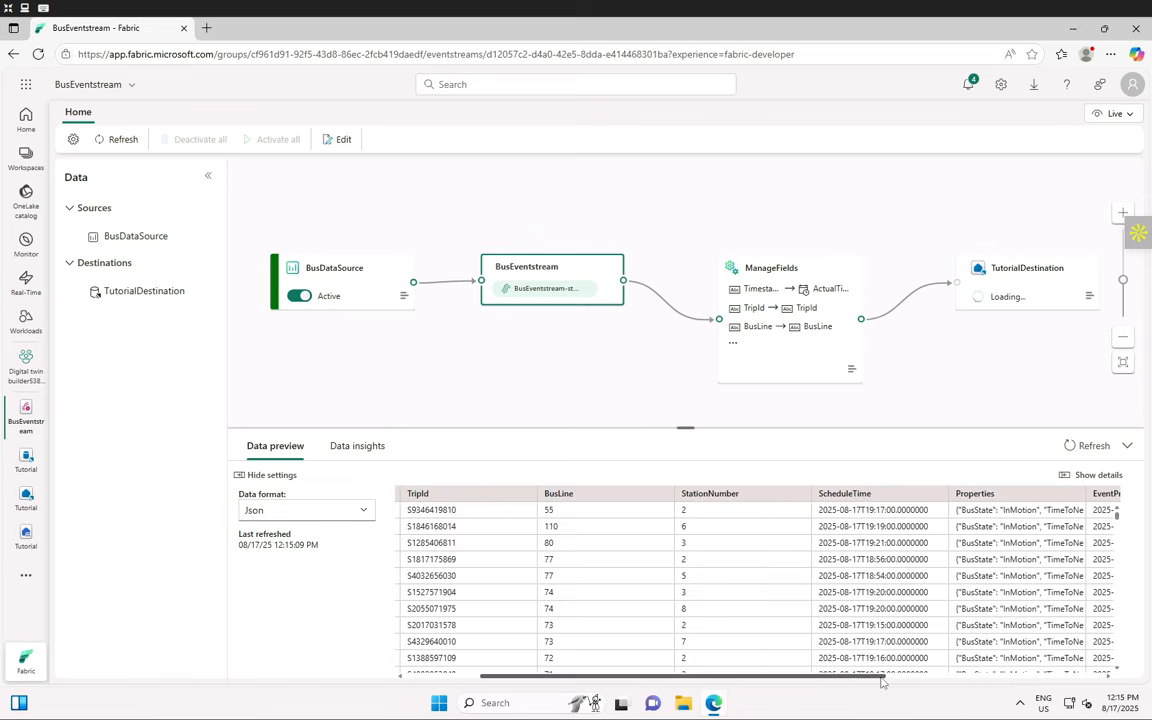
{"action": "left_click_drag", "start_coordinate": [880, 677], "coordinate": [1120, 682]}
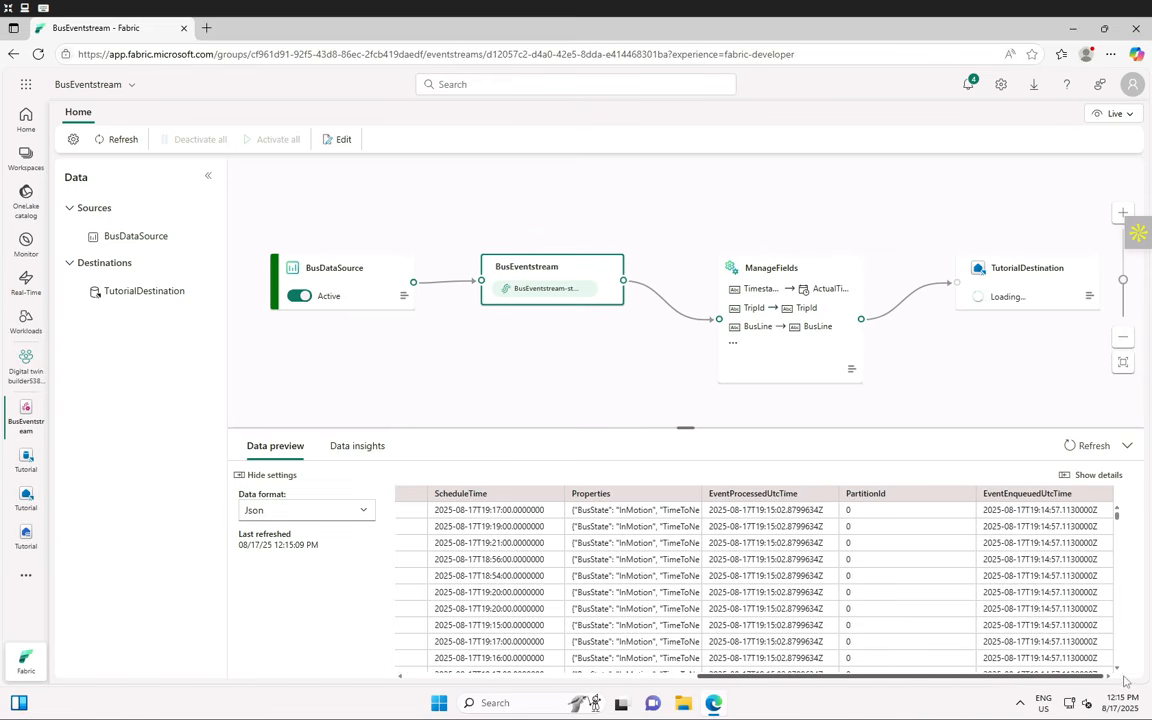
{"action": "left_click_drag", "start_coordinate": [860, 678], "coordinate": [565, 680]}
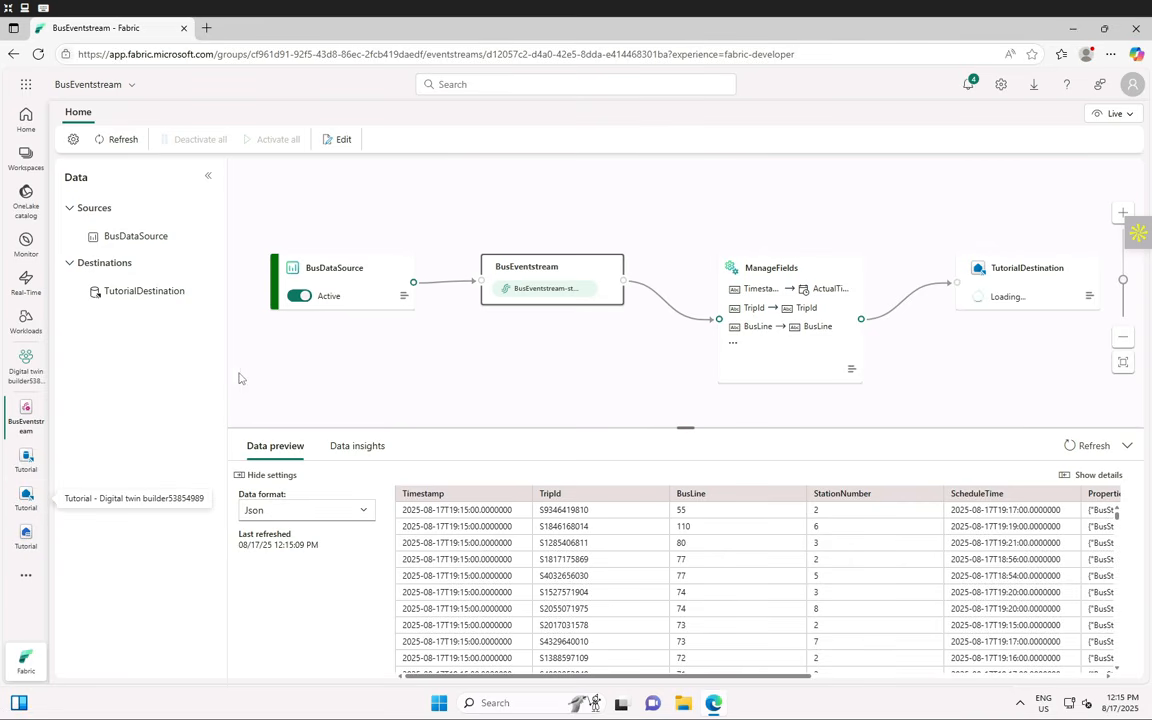
{"action": "left_click", "coordinate": [117, 142]}
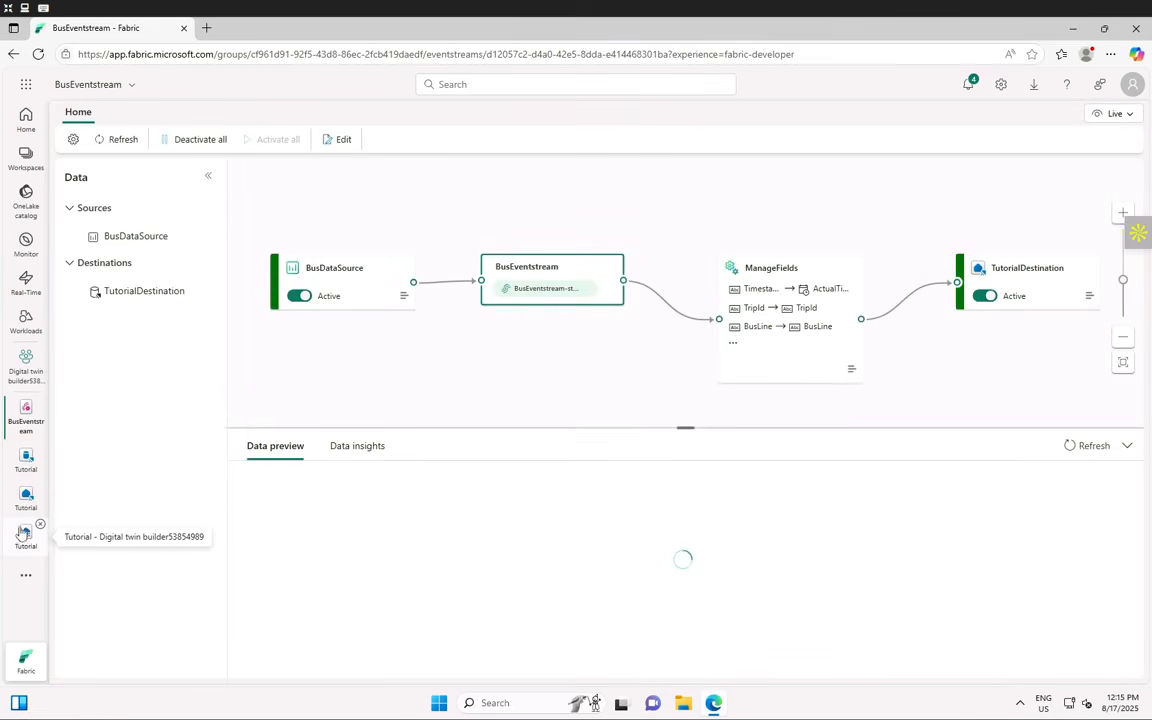
- Open the Tutorial KQL database overview listing bus_data_raw with about 1.35K ingested rows
{"action": "left_click", "coordinate": [24, 460]}
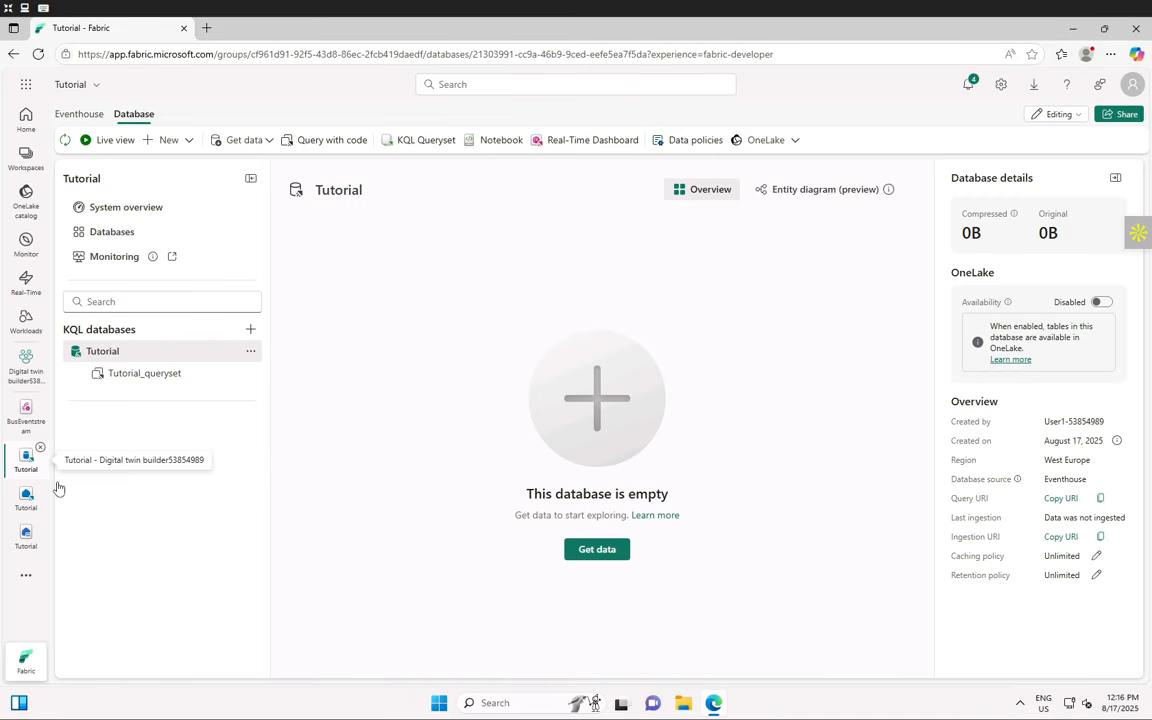
{"action": "left_click", "coordinate": [130, 374]}
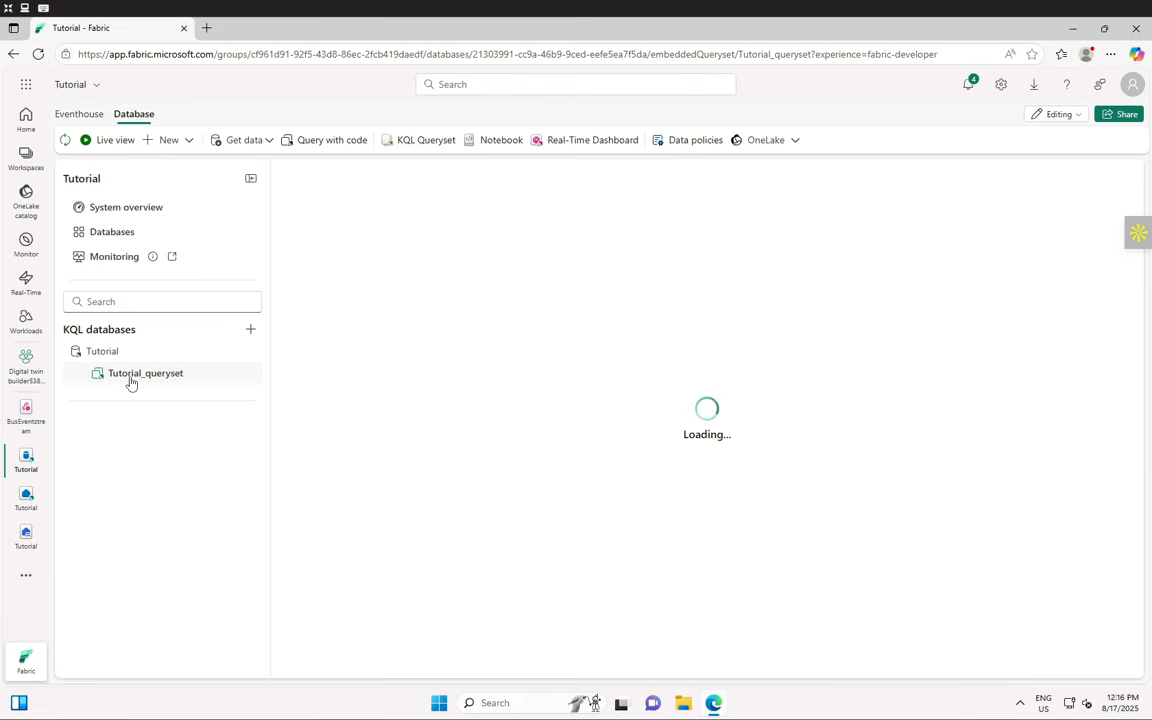
{"action": "left_click", "coordinate": [110, 353]}
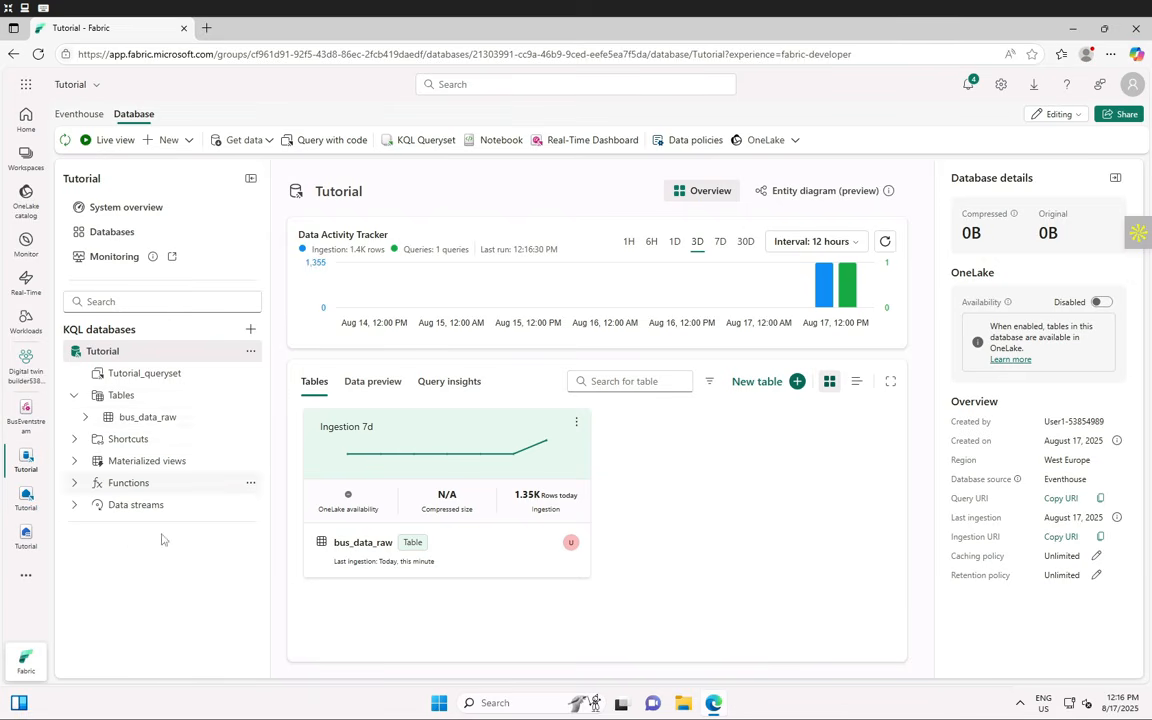
- Open bus_data_raw and scroll its data preview right to the Properties column
{"action": "left_click", "coordinate": [146, 422]}
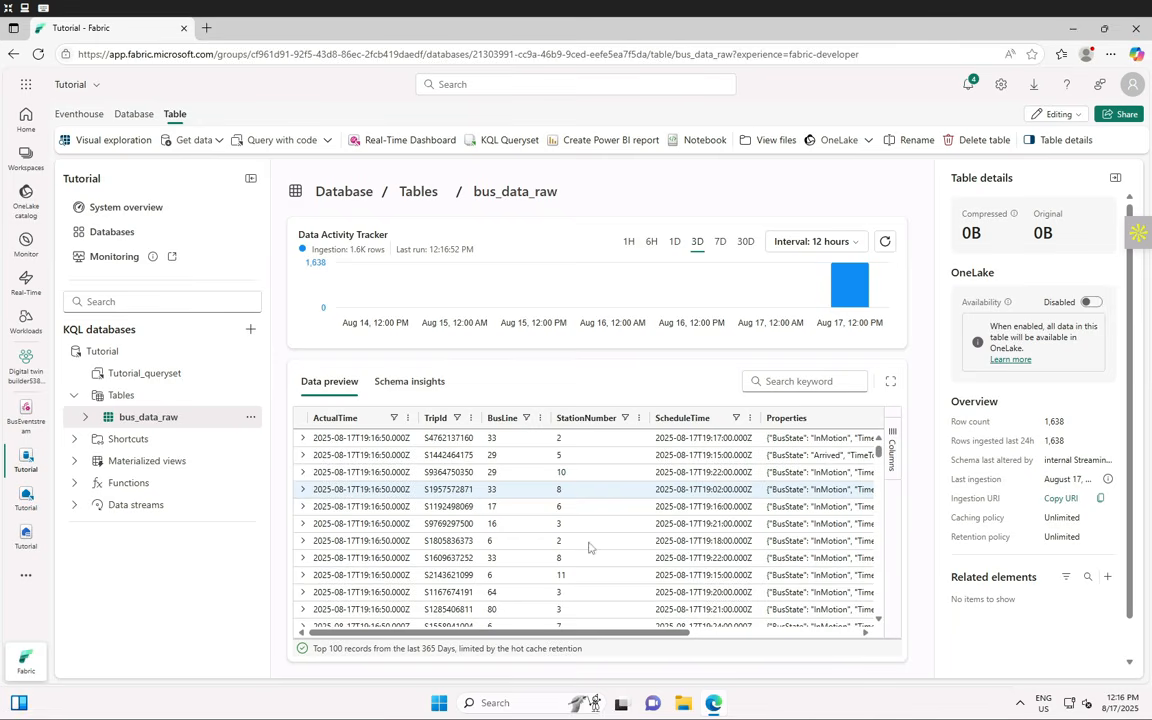
{"action": "left_click_drag", "start_coordinate": [619, 634], "coordinate": [908, 637]}
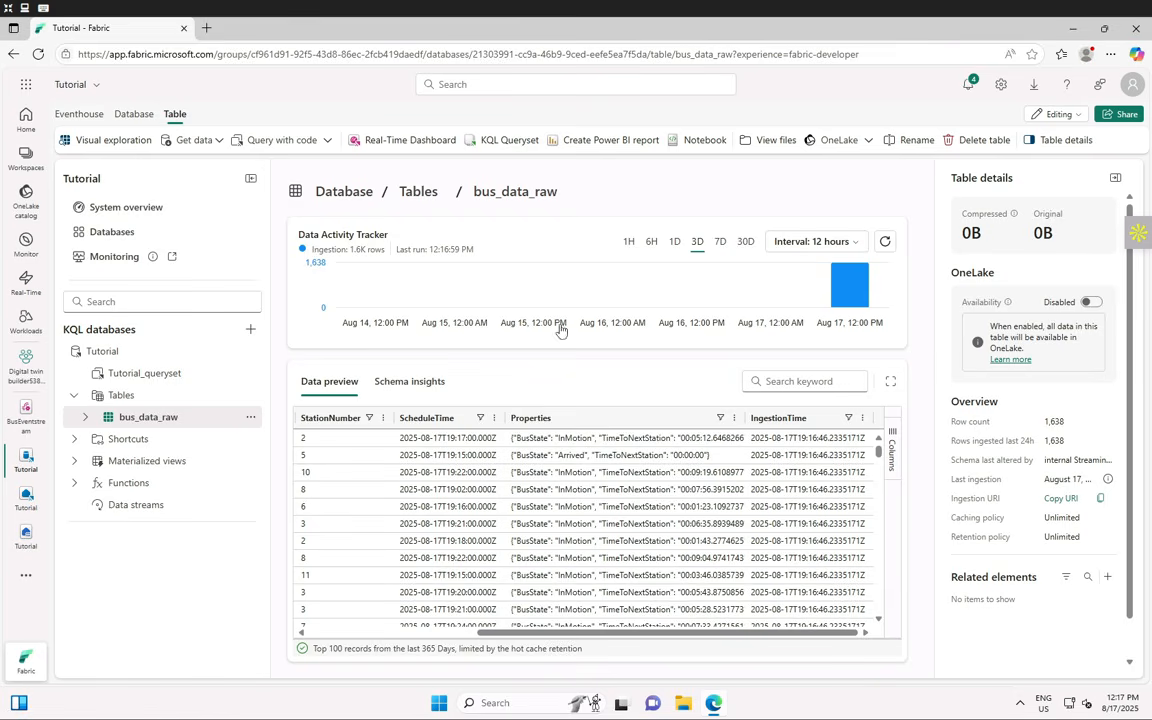
- Refresh bus_data_raw ingestion activity, cycle the 1H–3D ranges ending on 7D, and start a new browser tab
{"action": "left_click", "coordinate": [885, 241]}
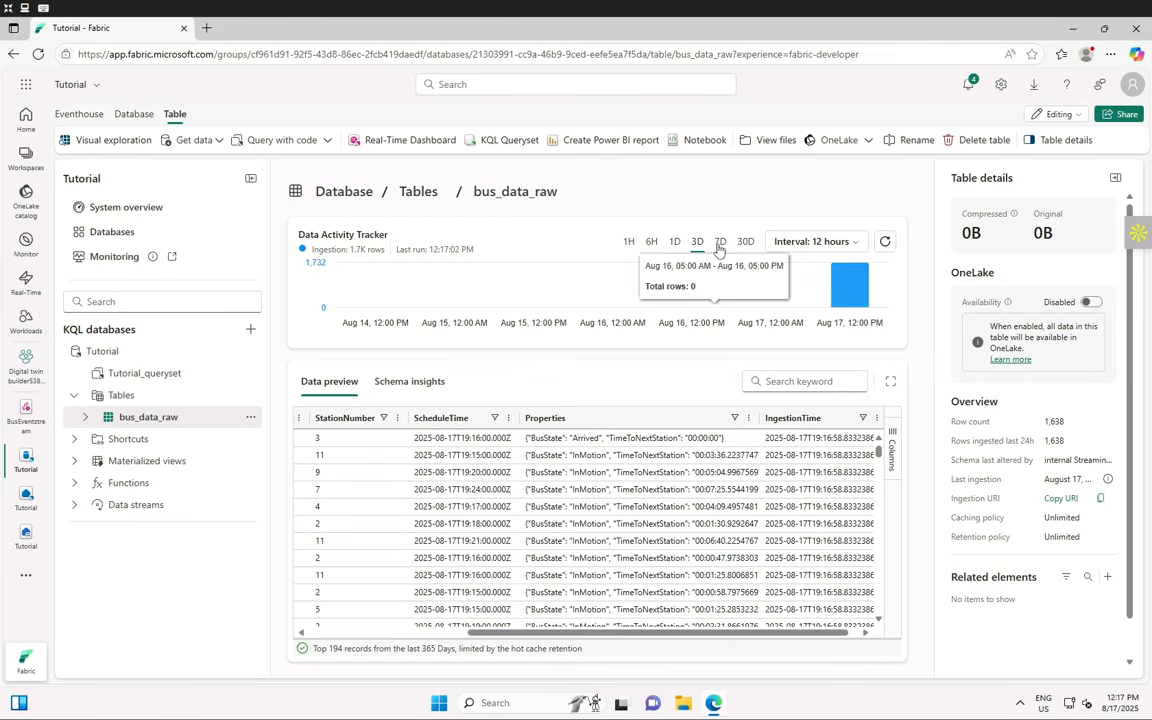
{"action": "left_click", "coordinate": [720, 241]}
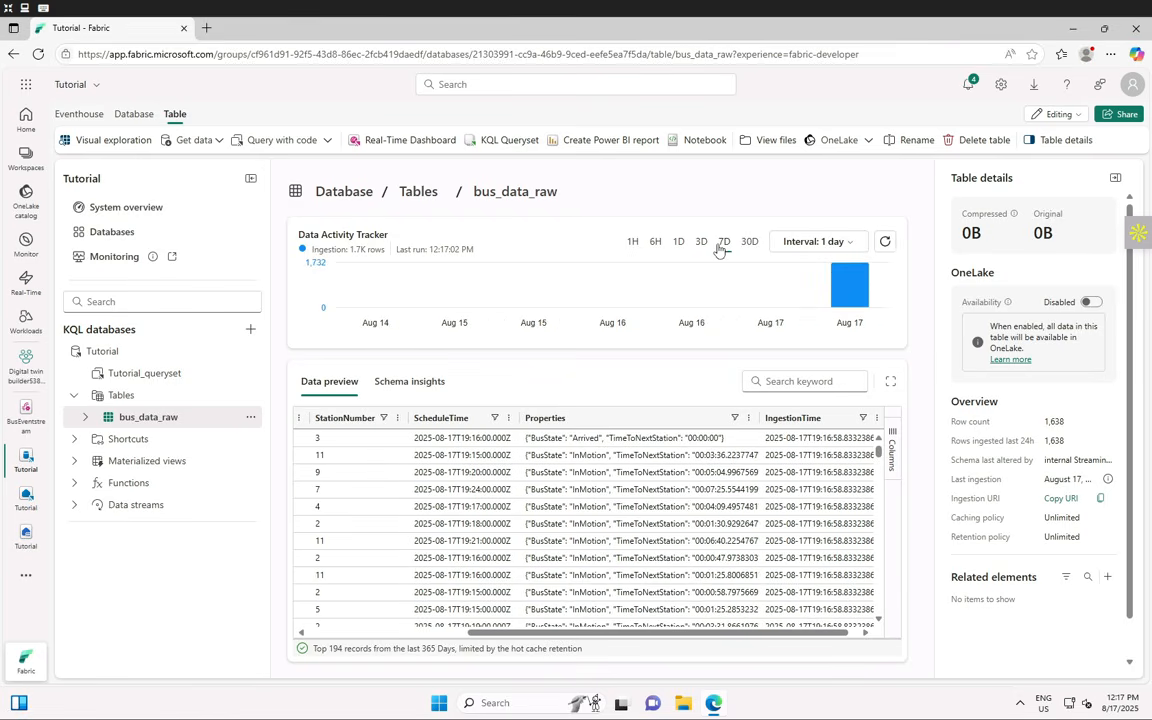
{"action": "left_click", "coordinate": [633, 243]}
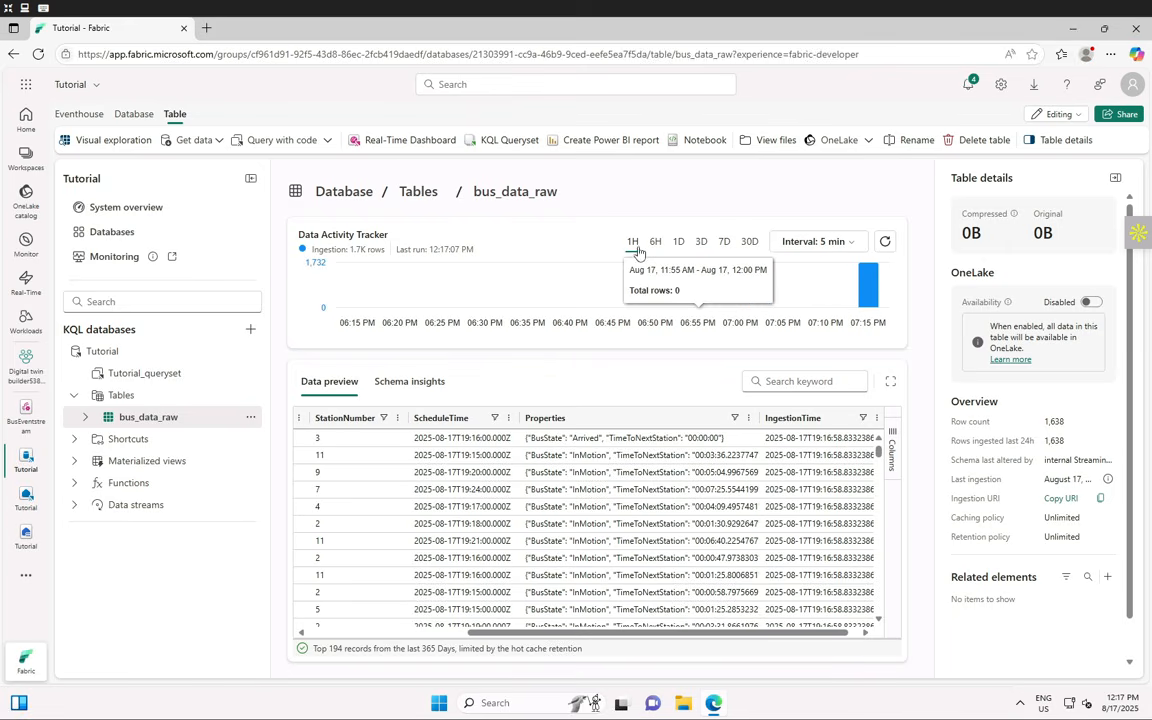
{"action": "left_click", "coordinate": [654, 243]}
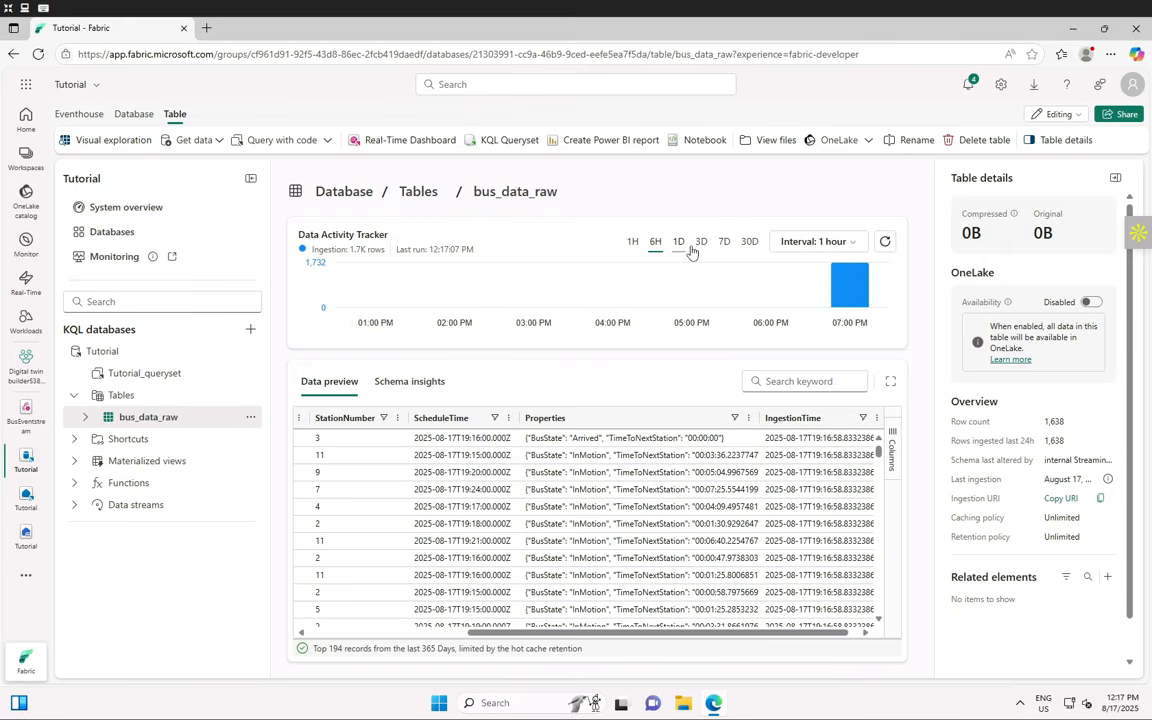
{"action": "left_click", "coordinate": [680, 243]}
{"action": "left_click", "coordinate": [702, 243]}
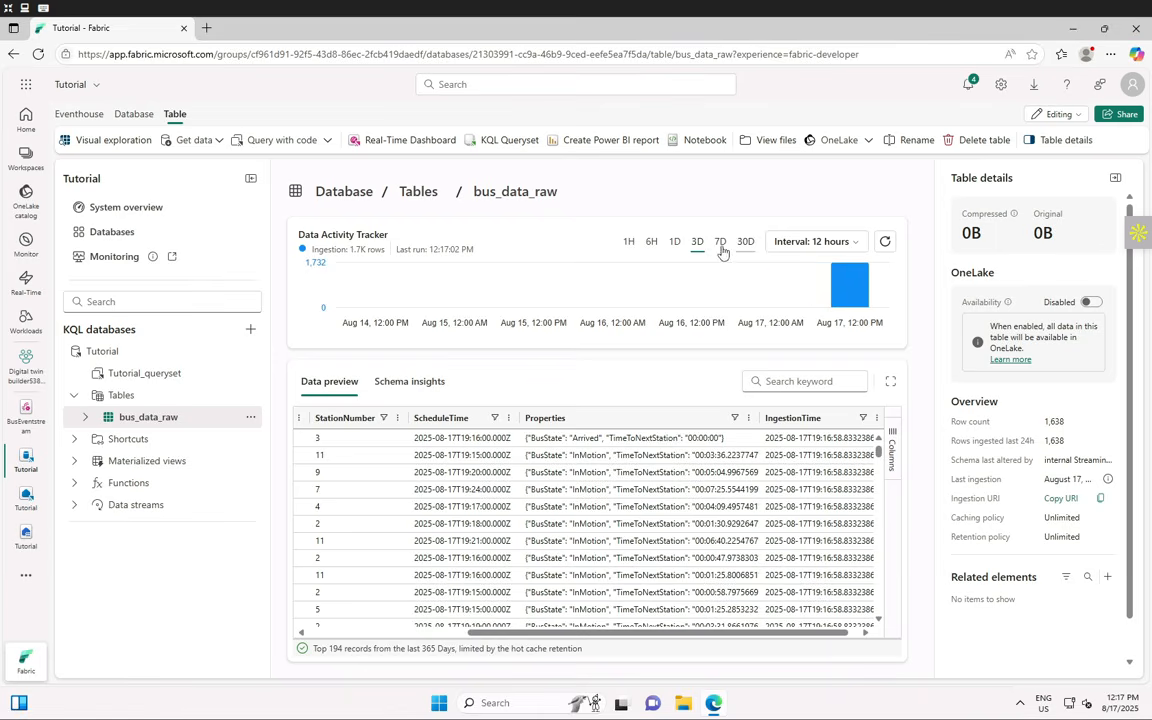
{"action": "left_click", "coordinate": [724, 243]}
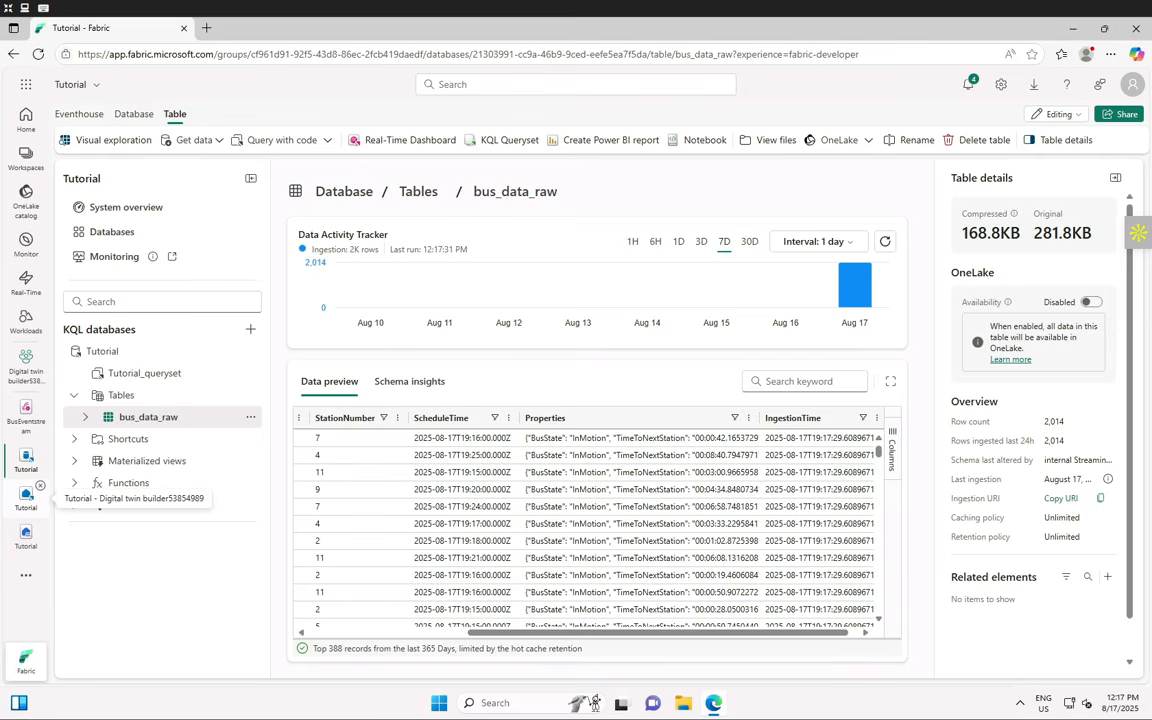
{"action": "left_click", "coordinate": [208, 35]}
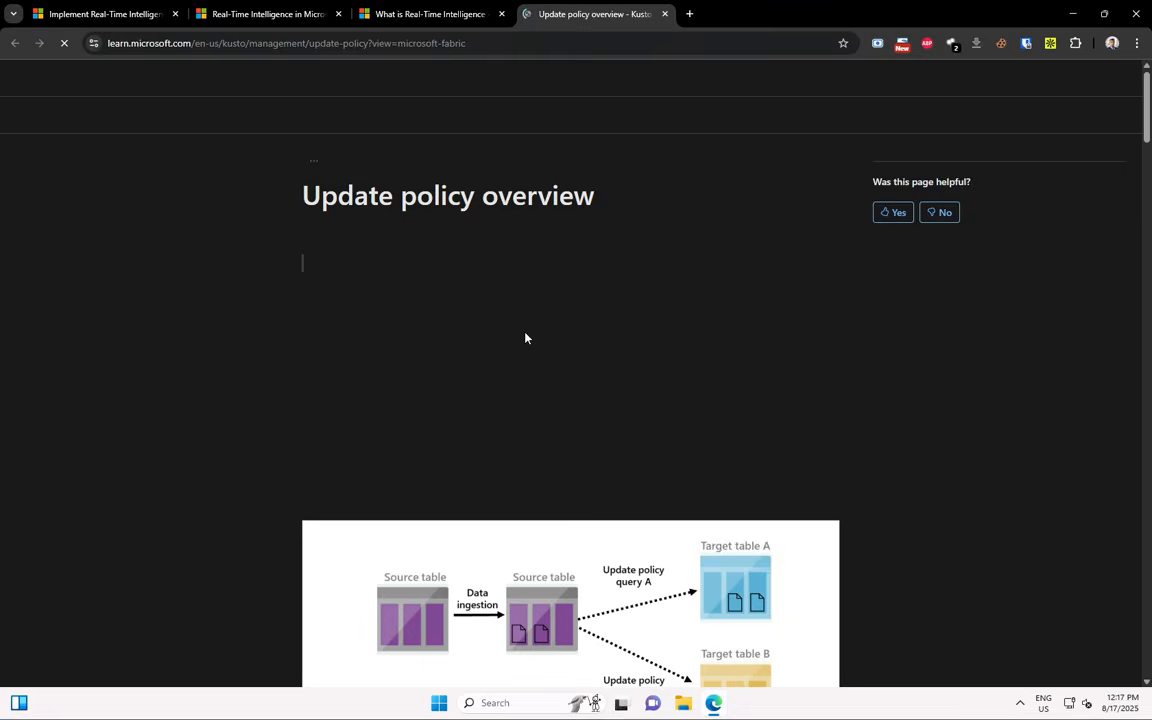
- Scroll through the Update policy overview article, reviewing the policy object, commands and ETL example
{"action": "scroll", "coordinate": [537, 337], "scroll_direction": "down", "scroll_amount": 10}
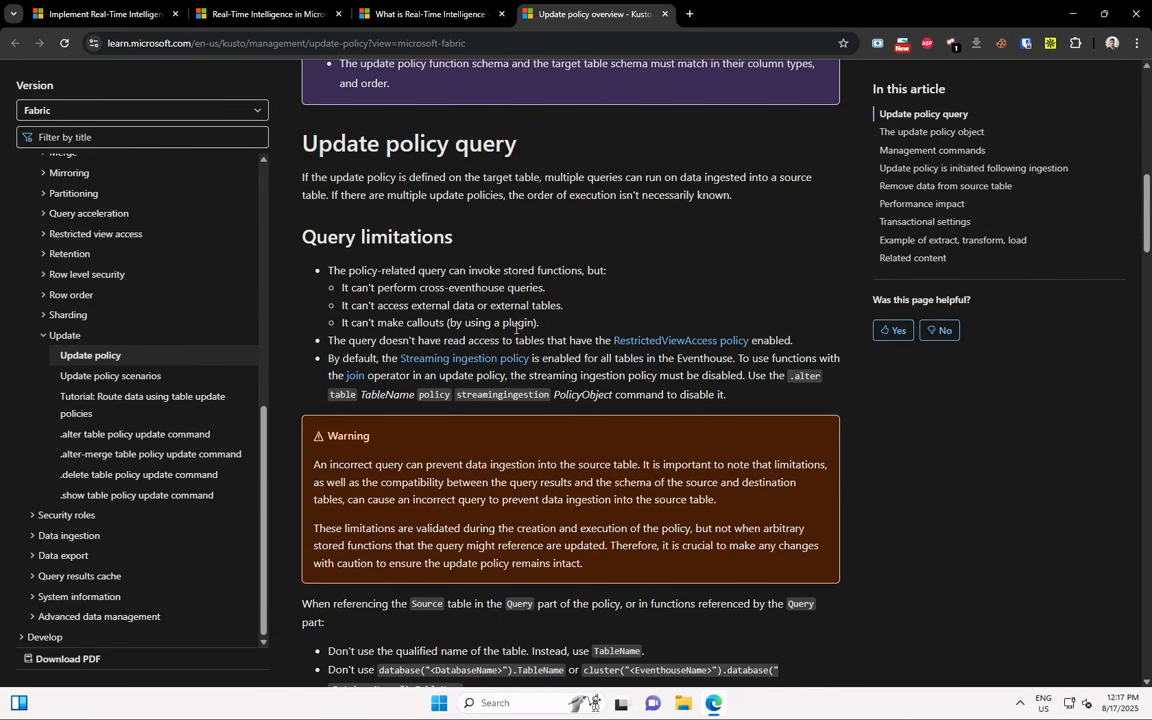
{"action": "scroll", "coordinate": [516, 328], "scroll_direction": "down", "scroll_amount": 5}
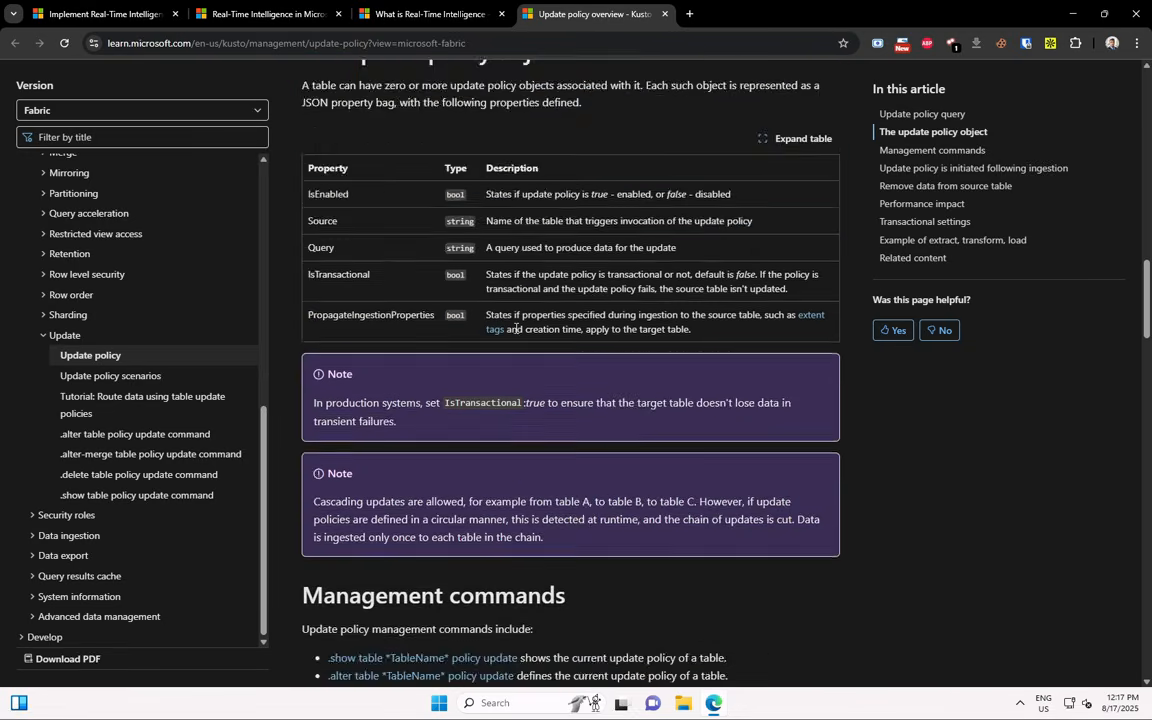
{"action": "scroll", "coordinate": [516, 328], "scroll_direction": "down", "scroll_amount": 8}
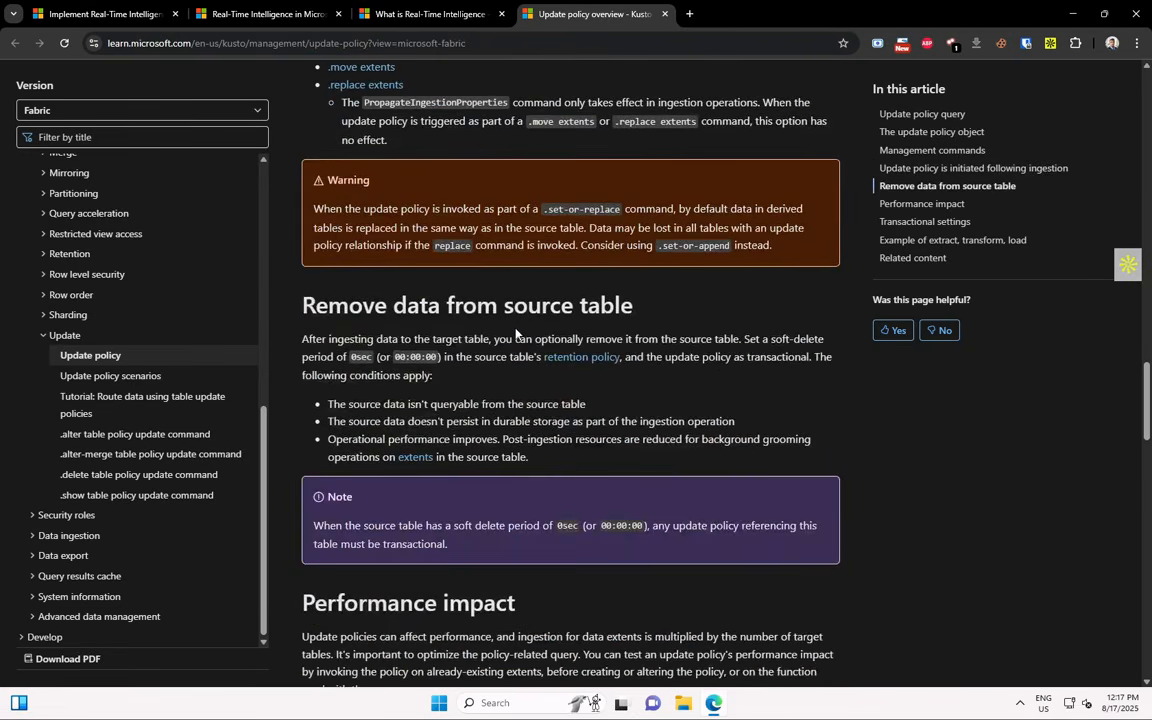
{"action": "scroll", "coordinate": [516, 333], "scroll_direction": "up", "scroll_amount": 6}
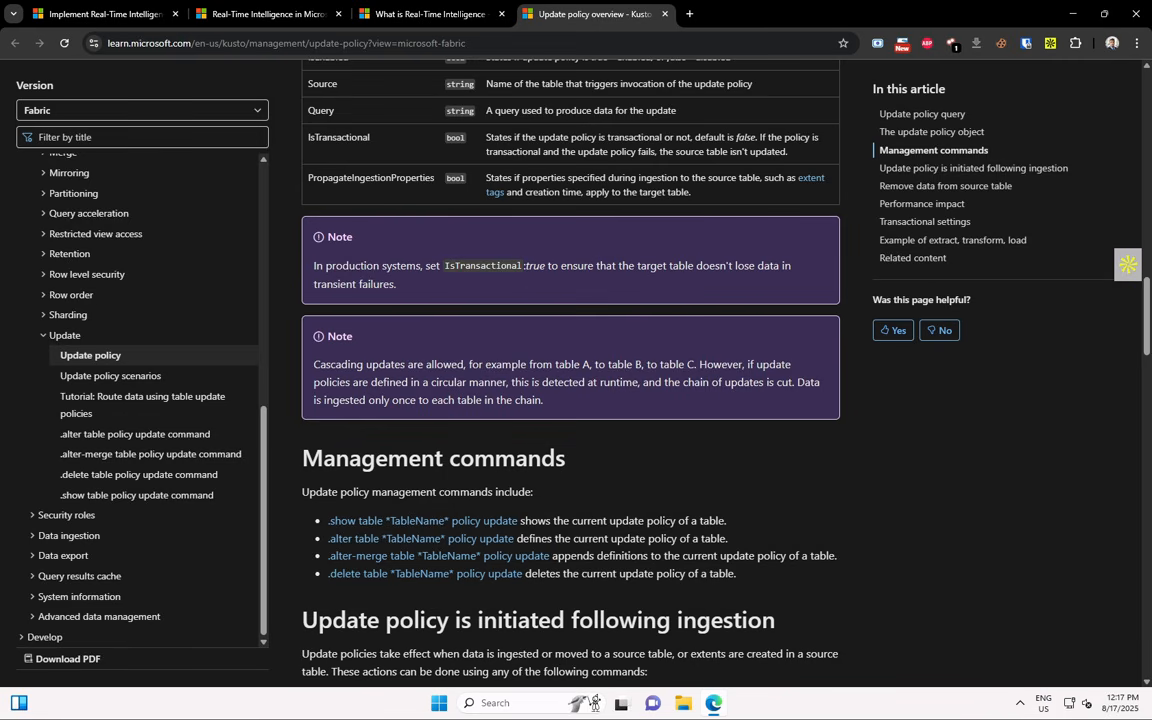
{"action": "scroll", "coordinate": [533, 410], "scroll_direction": "up", "scroll_amount": 15}
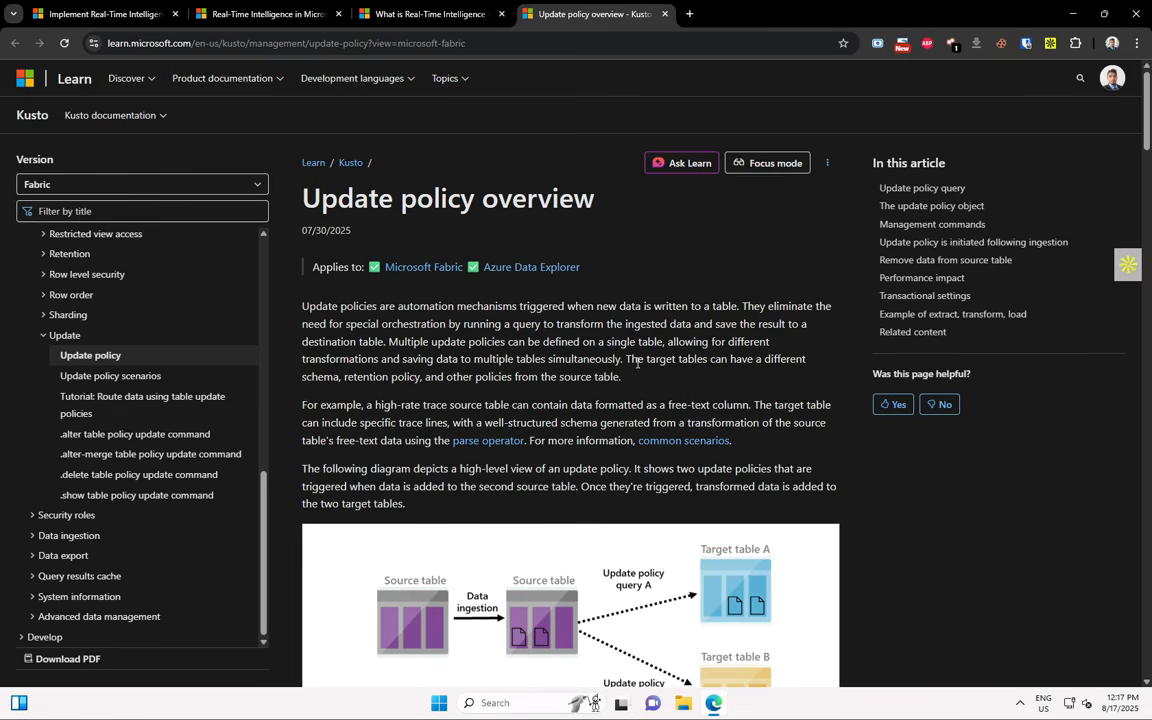
{"action": "scroll", "coordinate": [638, 363], "scroll_direction": "down", "scroll_amount": 15}
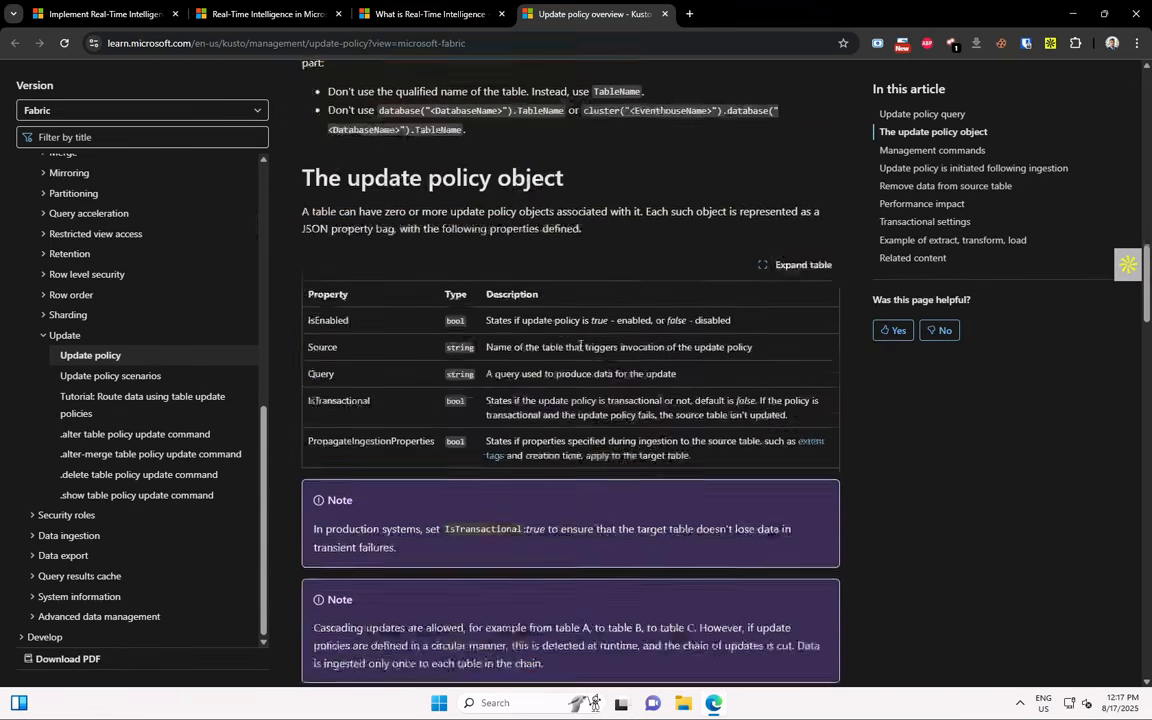
{"action": "scroll", "coordinate": [581, 346], "scroll_direction": "down", "scroll_amount": 15}
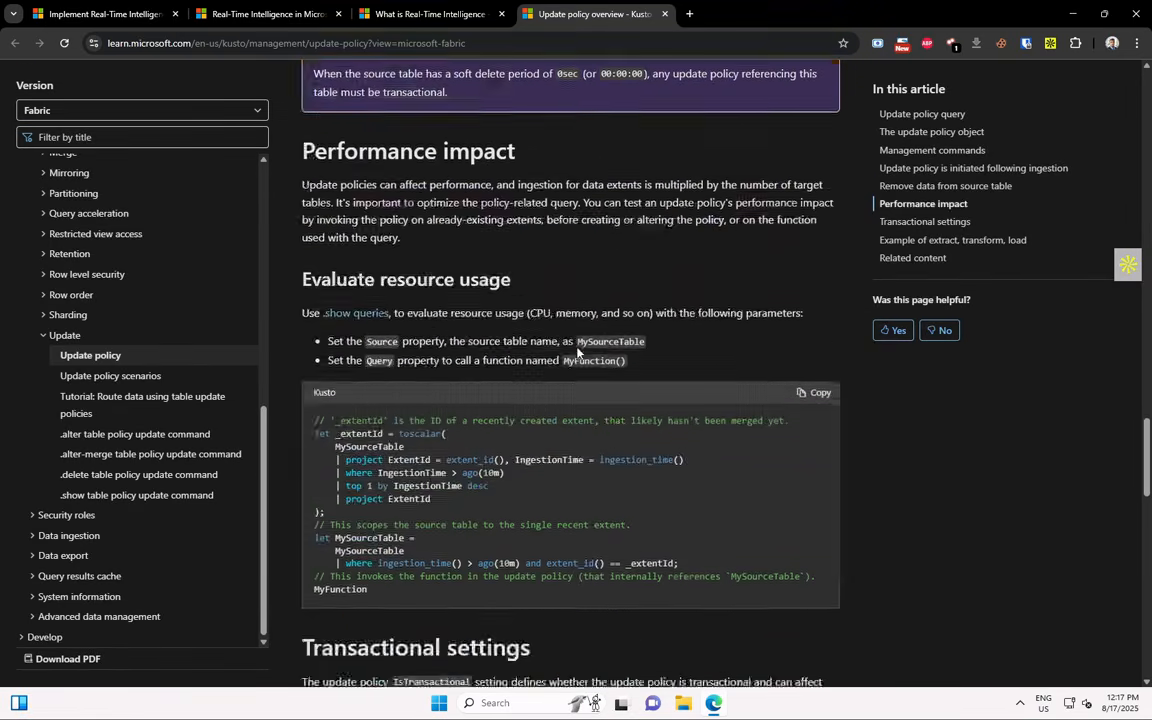
{"action": "scroll", "coordinate": [577, 350], "scroll_direction": "down", "scroll_amount": 8}
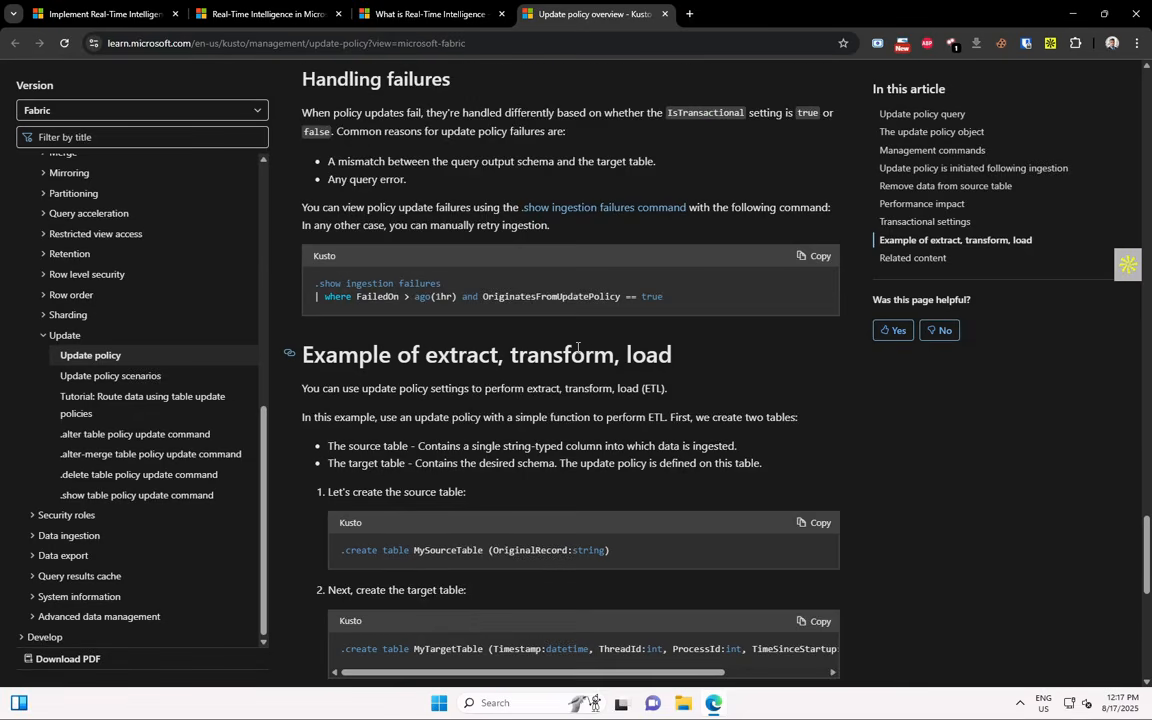
{"action": "scroll", "coordinate": [577, 350], "scroll_direction": "down", "scroll_amount": 6}
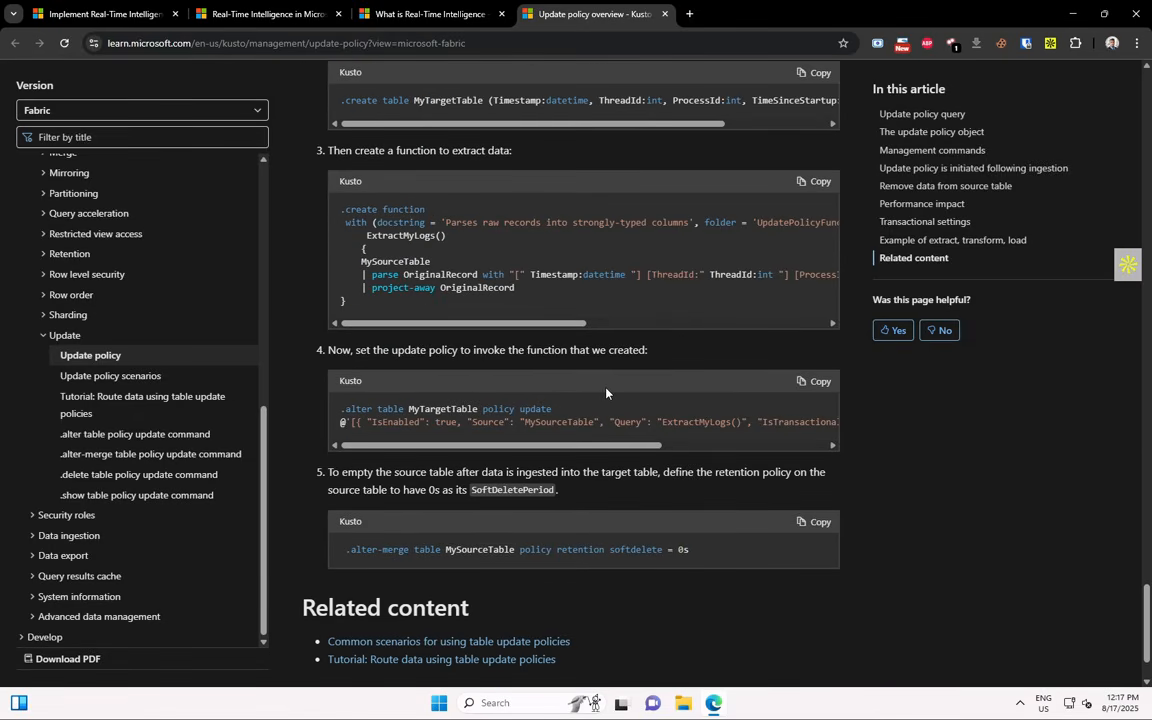
{"action": "scroll", "coordinate": [650, 380], "scroll_direction": "down", "scroll_amount": 2}
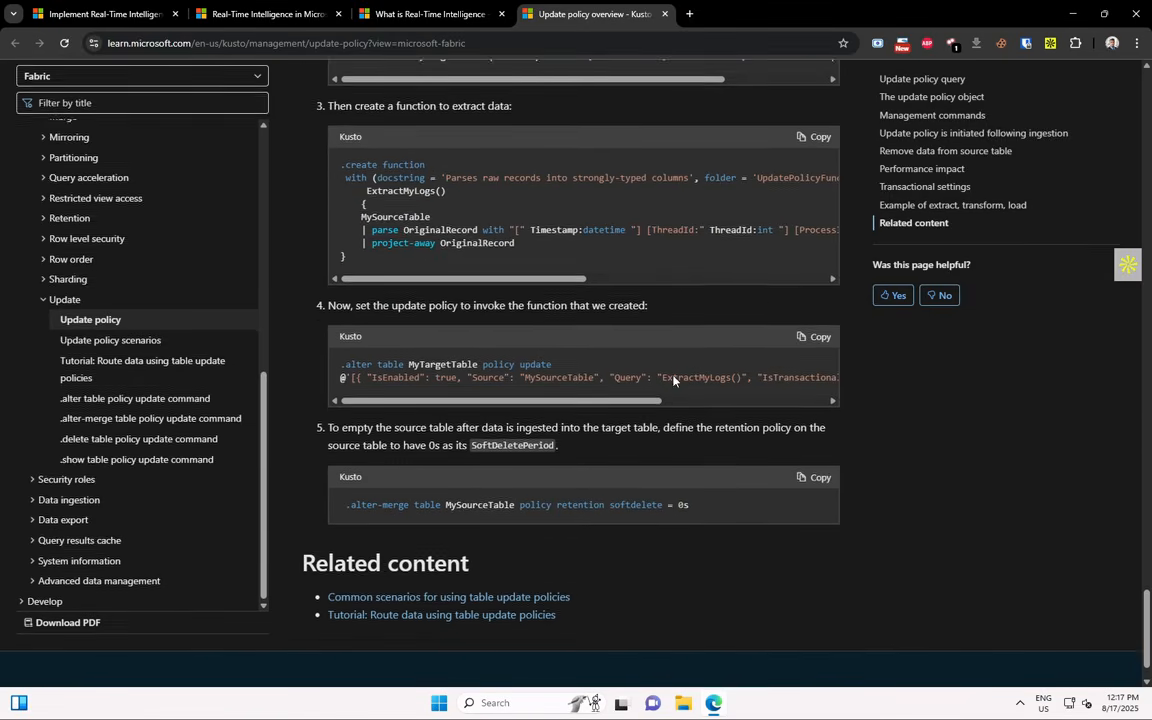
{"action": "scroll", "coordinate": [673, 369], "scroll_direction": "up", "scroll_amount": 10}
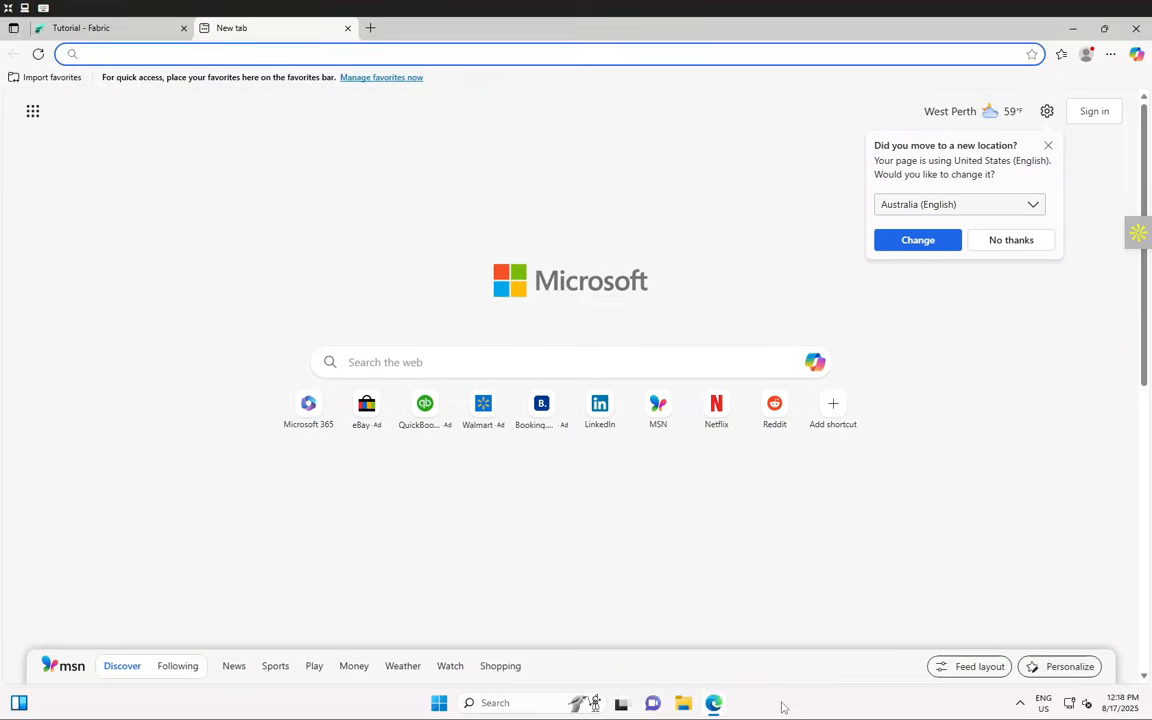
- Close the blank new tab with Ctrl+W to return to the bus_data_raw page
{"action": "left_click", "coordinate": [320, 54]}
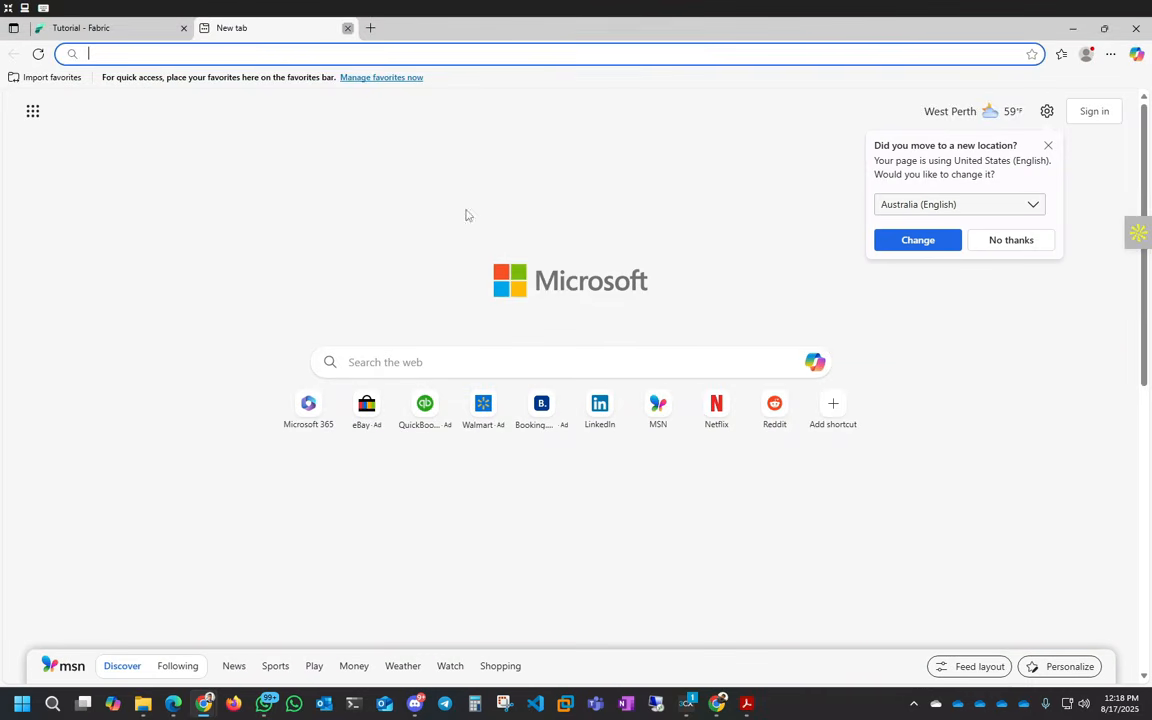
{"action": "key", "text": "ctrl+w"}
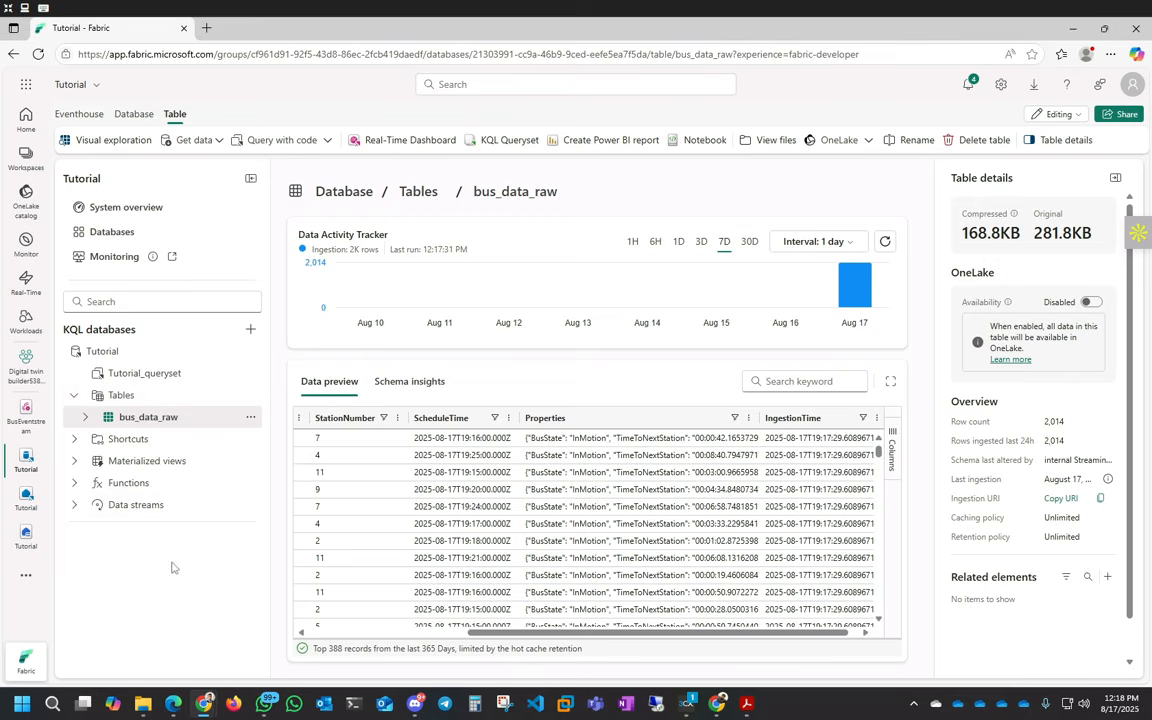
- Glance at the Query with code sample list for bus_data_raw, then show the Database ribbon commands
{"action": "left_click", "coordinate": [328, 141]}
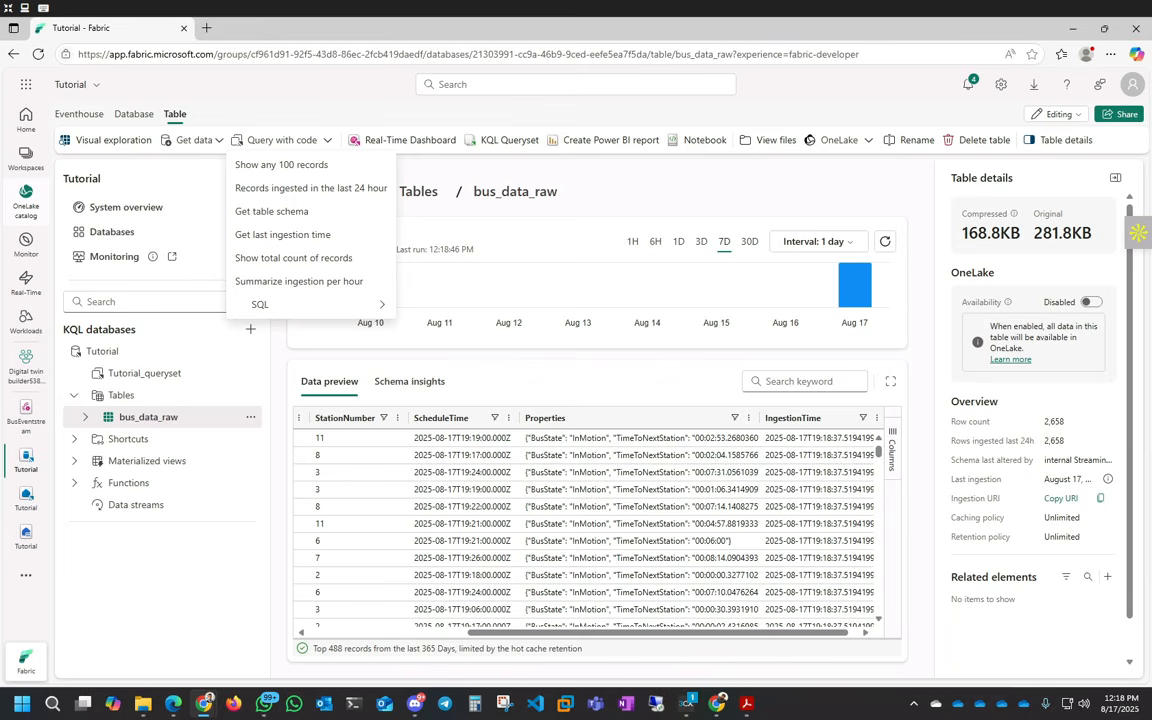
{"action": "left_click", "coordinate": [276, 141]}
{"action": "left_click", "coordinate": [276, 143]}
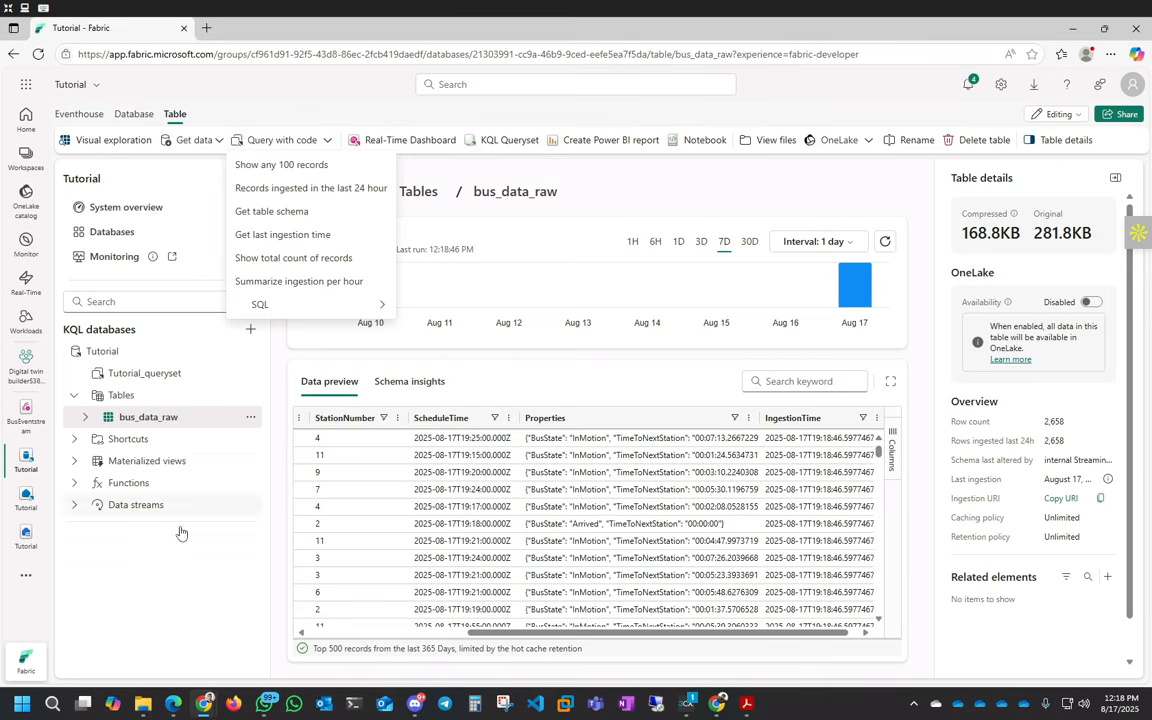
{"action": "left_click", "coordinate": [177, 586]}
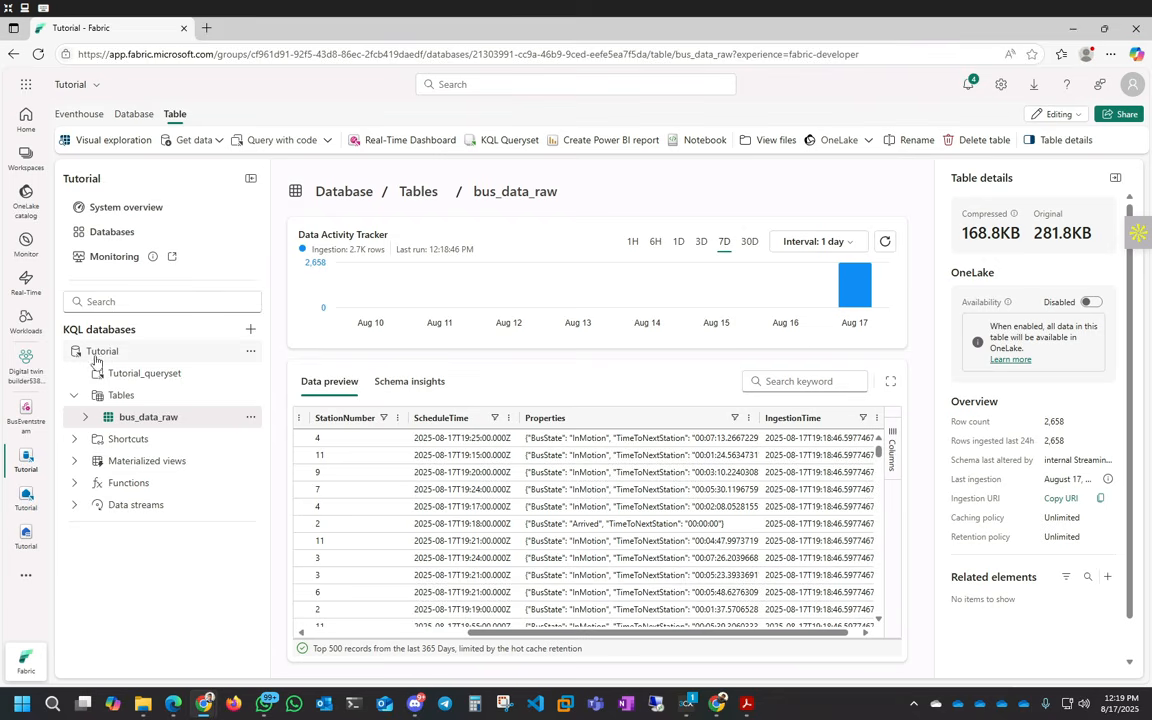
{"action": "left_click", "coordinate": [135, 115]}
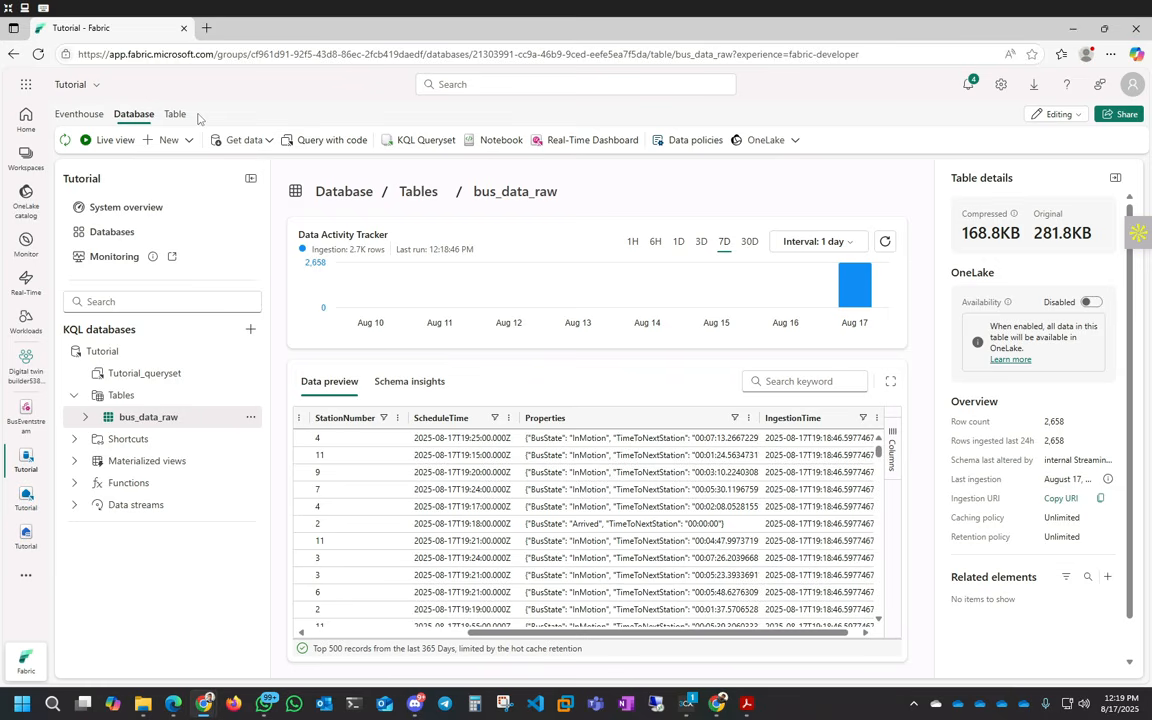
- Open a Tutorial database query editor and select lines 1–17 of its starter KQL queries
{"action": "left_click", "coordinate": [333, 143]}
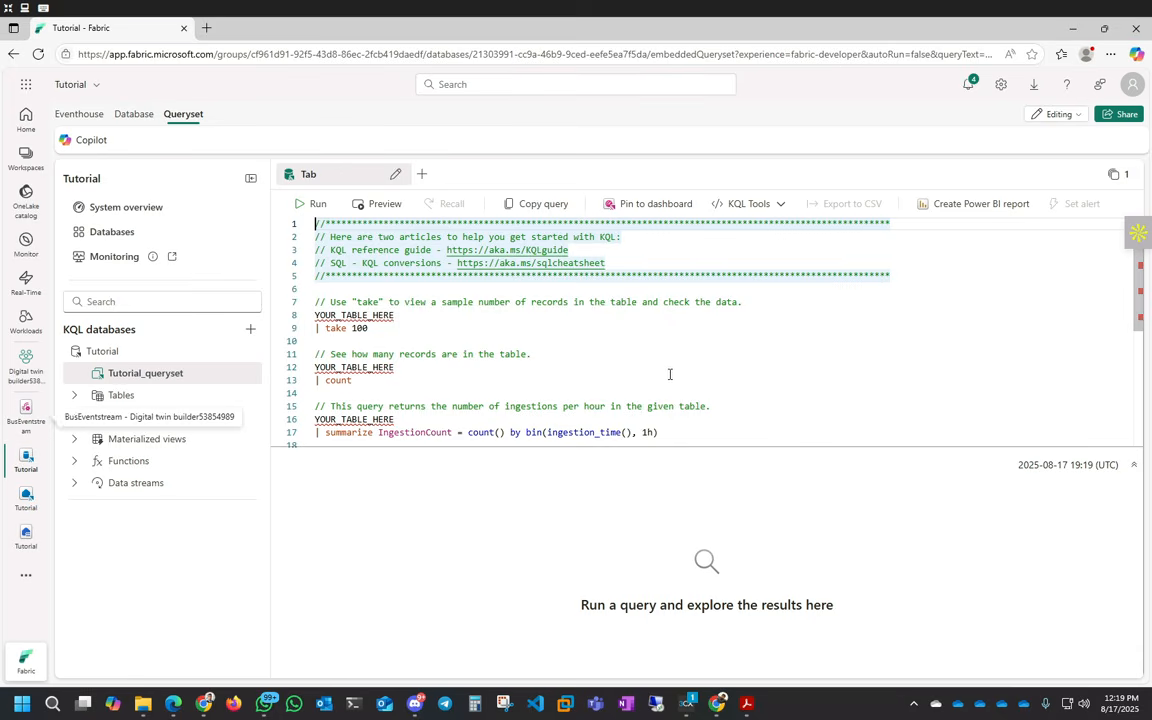
{"action": "scroll", "coordinate": [640, 365], "scroll_direction": "down", "scroll_amount": 5}
{"action": "scroll", "coordinate": [631, 365], "scroll_direction": "up", "scroll_amount": 5}
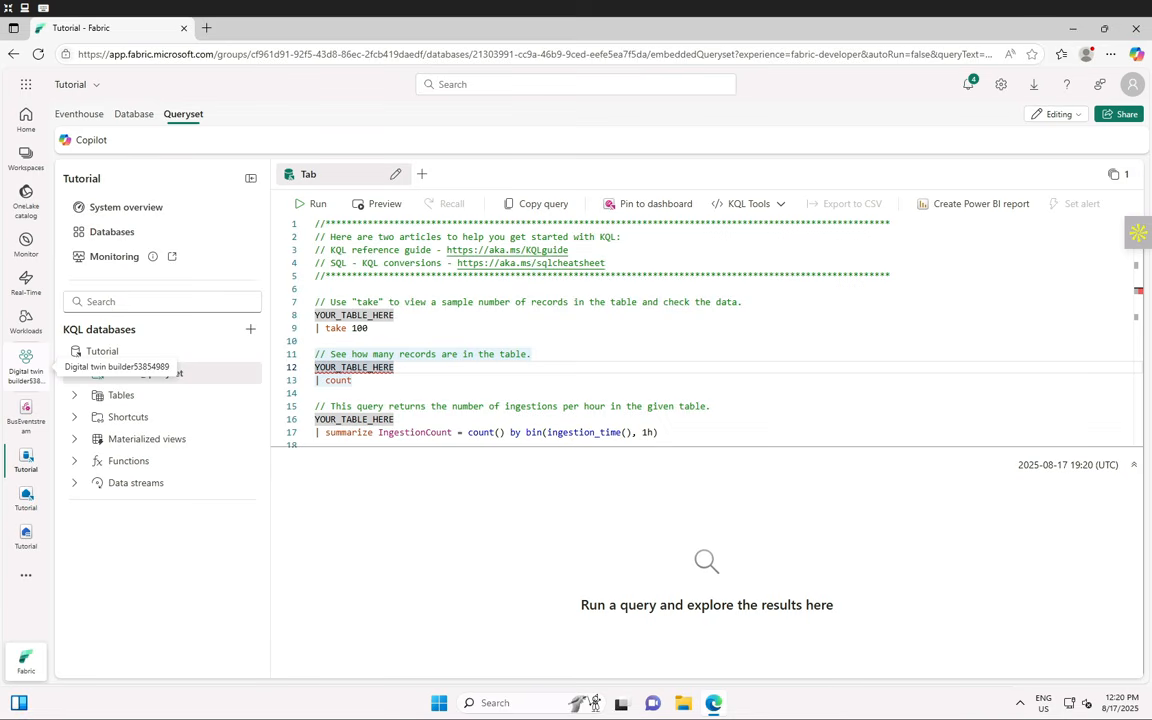
{"action": "left_click", "coordinate": [689, 426]}
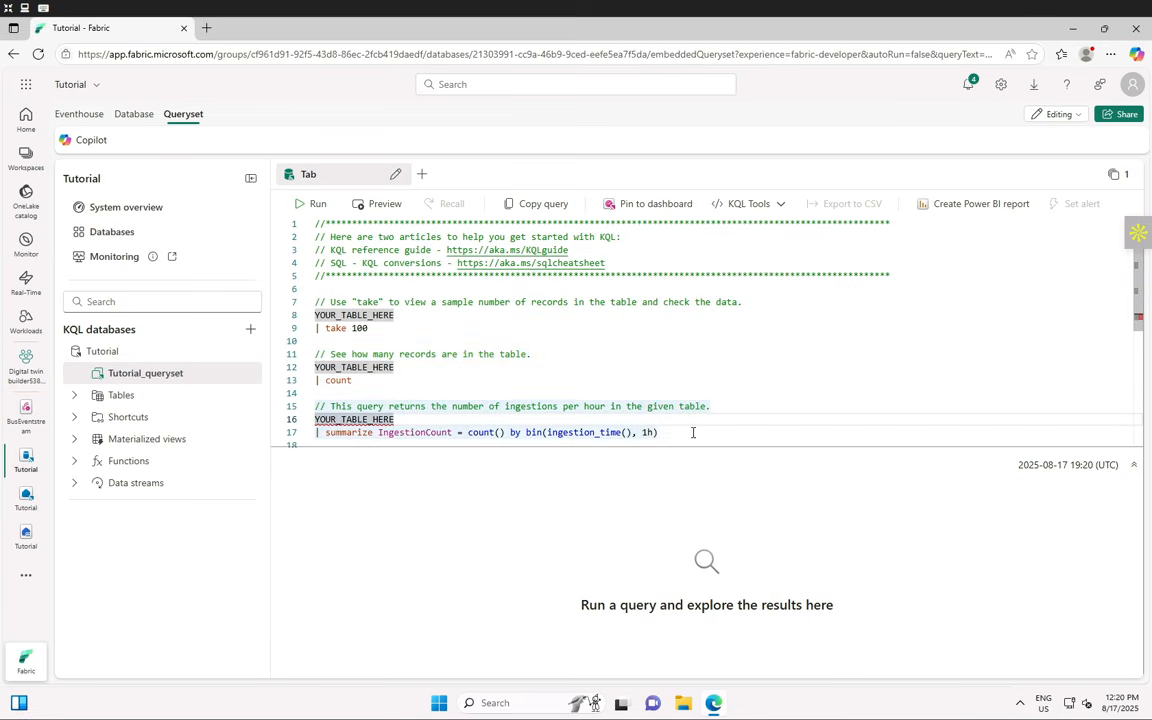
{"action": "left_click", "coordinate": [693, 432]}
{"action": "left_click_drag", "start_coordinate": [681, 432], "coordinate": [292, 183]}
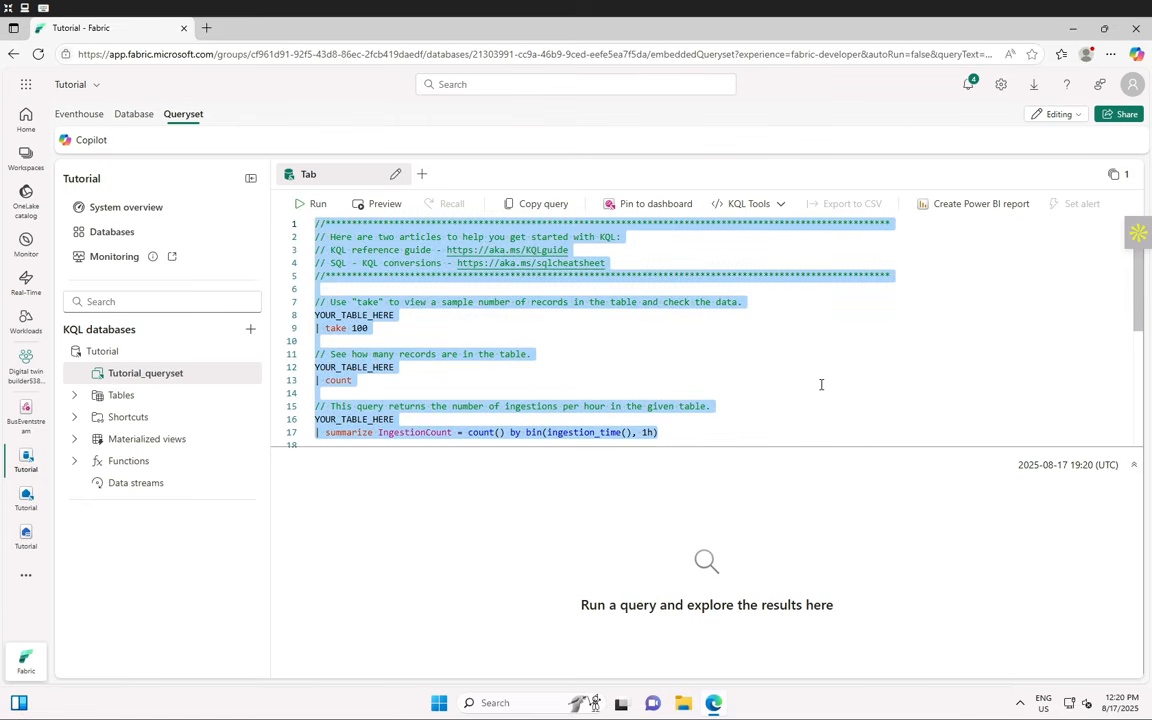
- Replace the sample queries with a '// Set columns' comment and a .create-or-alter function extractBusData () body starting with bus_data_raw
{"action": "key", "text": "Delete"}
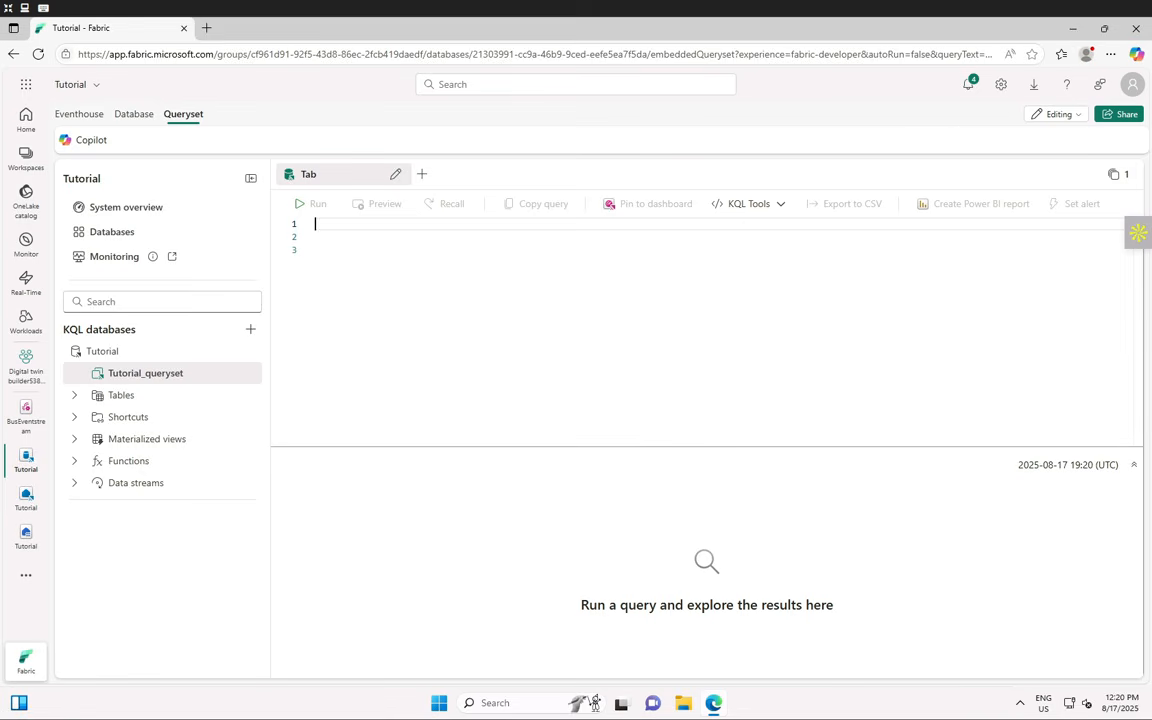
{"action": "type", "text": "// Set columns"}
{"action": "key", "text": "Return"}
{"action": "type", "text": ".cr"}
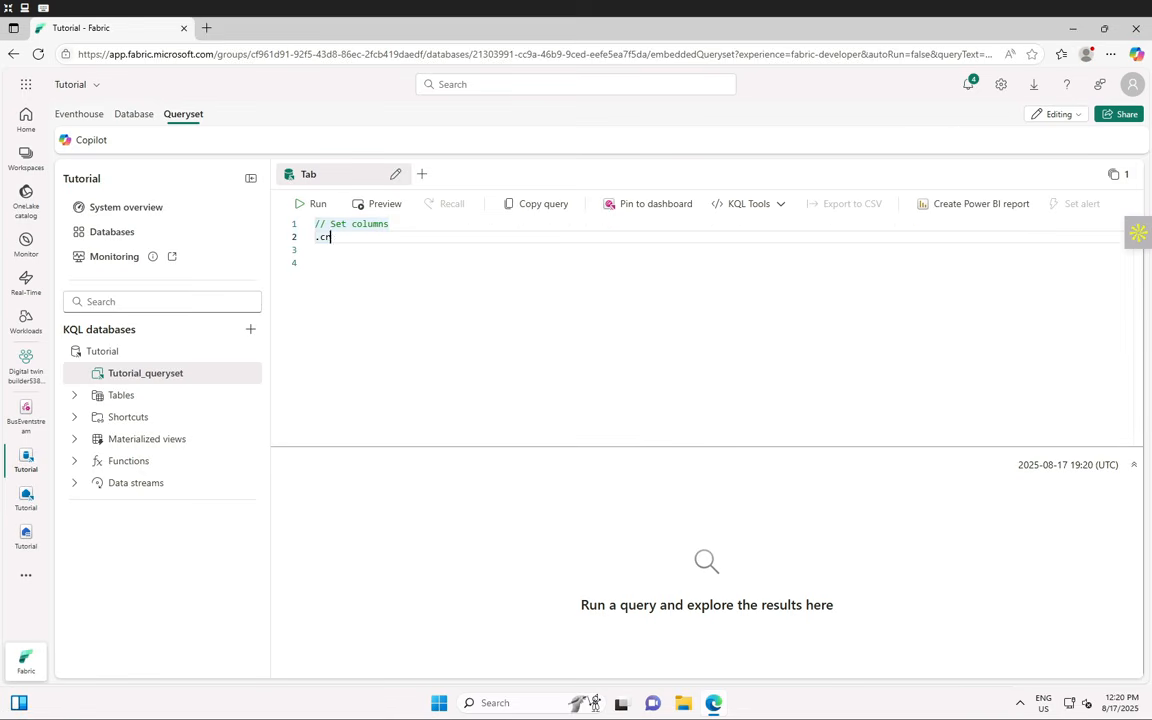
{"action": "type", "text": "eate-or-alter functio"}
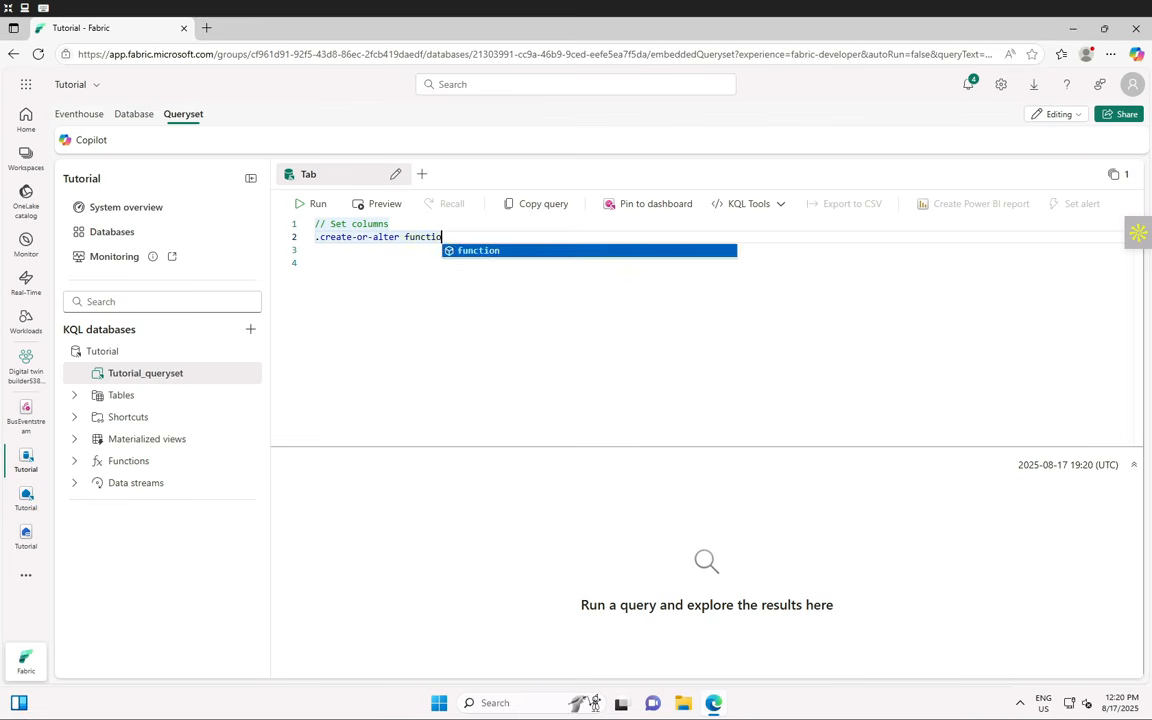
{"action": "type", "text": "n extractBusData ()"}
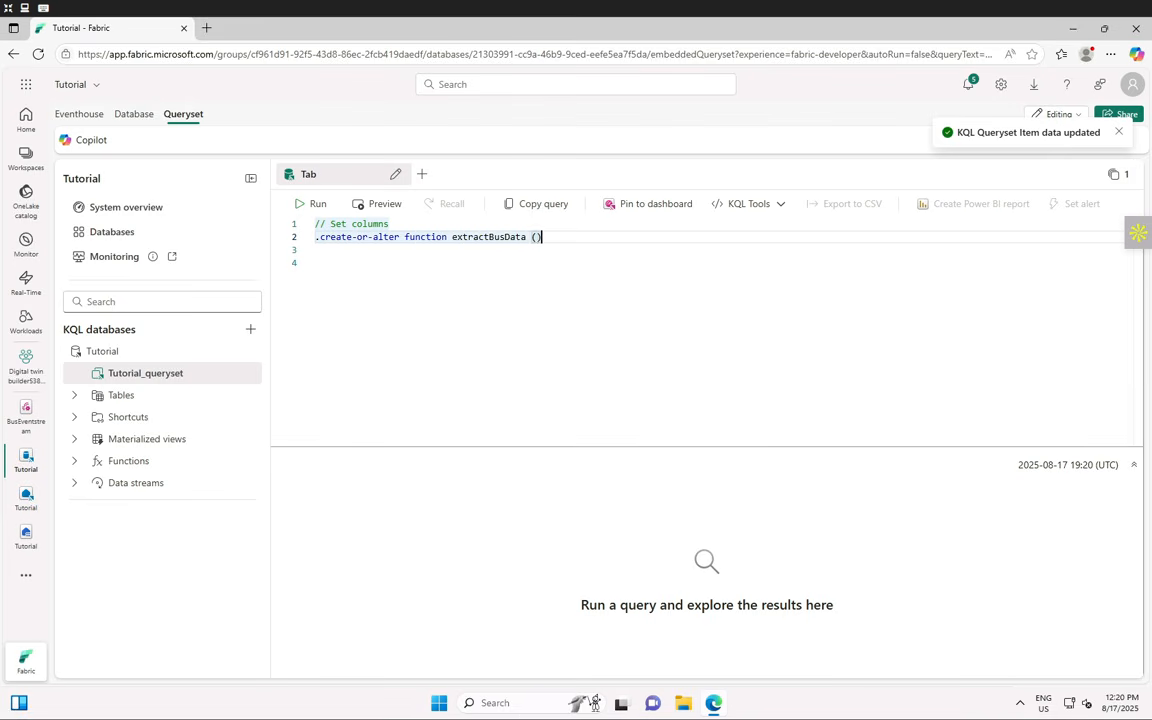
{"action": "key", "text": "Return"}
{"action": "type", "text": "{"}
{"action": "key", "text": "Return"}
{"action": "key", "text": "Tab"}
{"action": "type", "text": "bus_data_raw"}
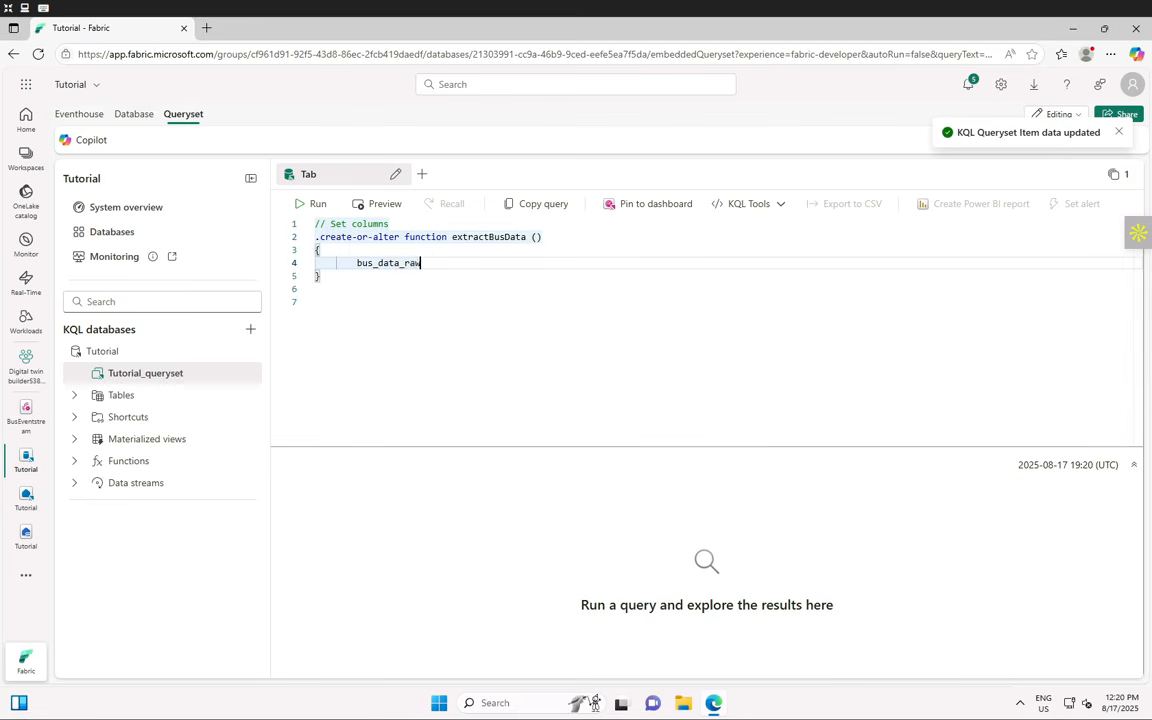
{"action": "key", "text": "Tab"}
- Extend with BusState, TimeToNextStation and computed StopCode columns, then project-away Properties
{"action": "type", "text": "| extend BusStat"}
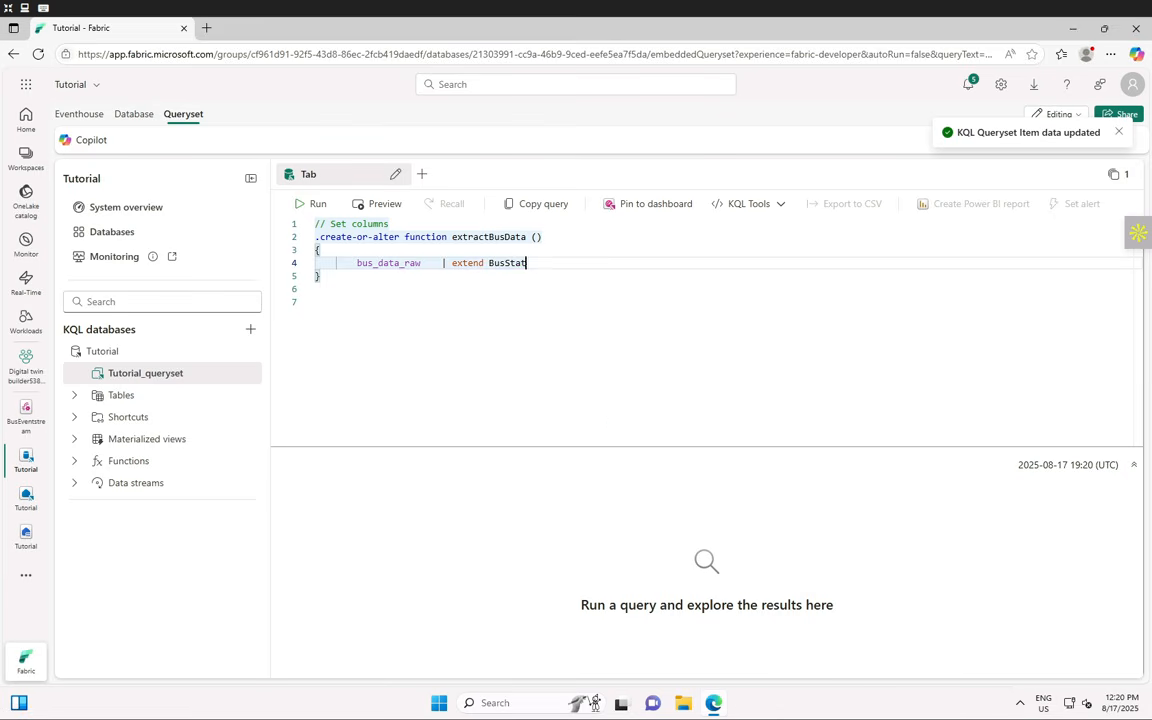
{"action": "type", "text": "e = tostring(todyna"}
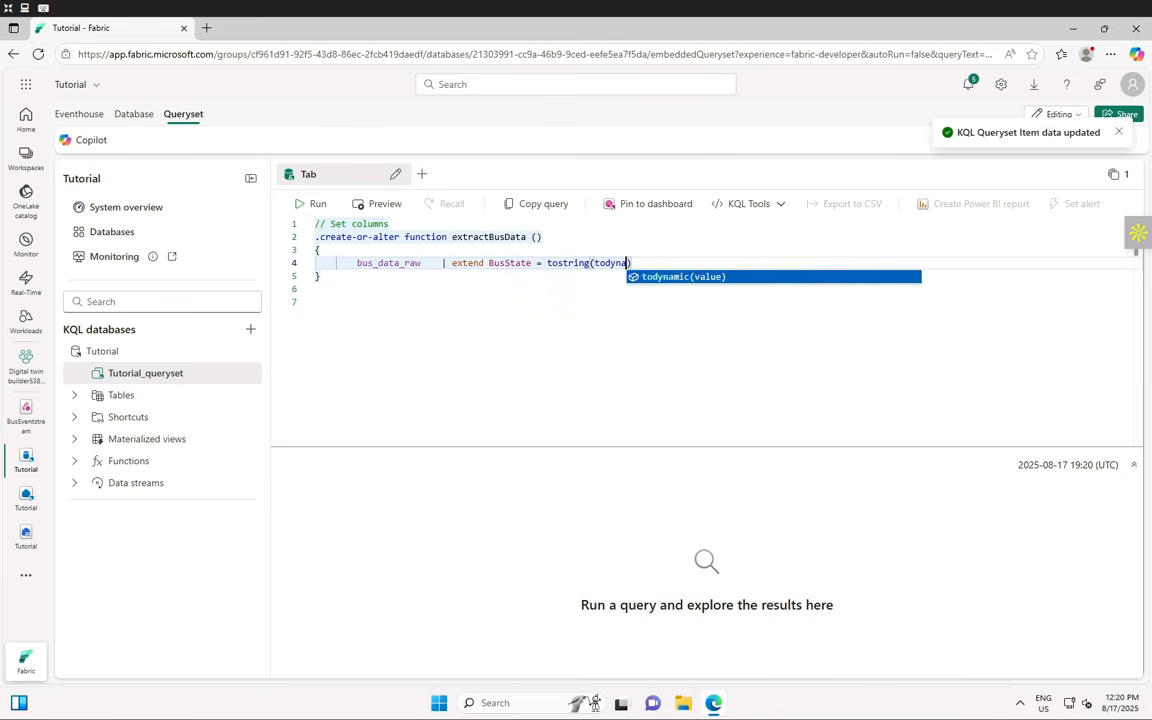
{"action": "type", "text": "mic(Properties).Bus"}
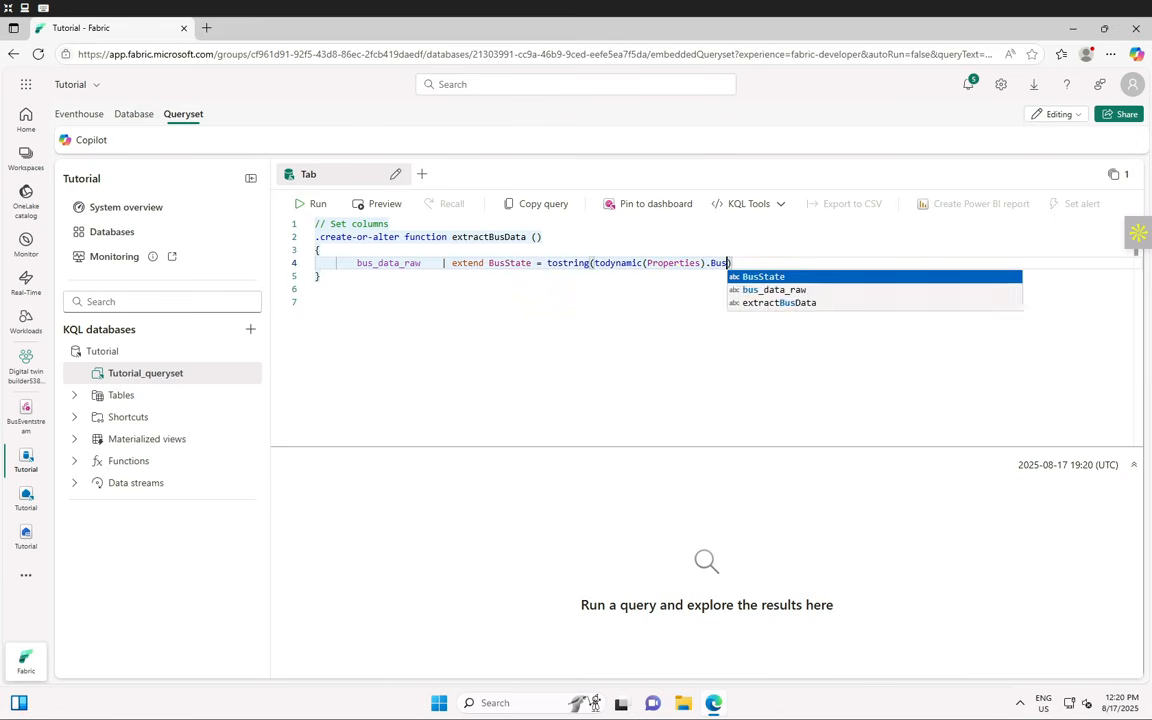
{"action": "type", "text": "State"}
{"action": "key", "text": "End"}
{"action": "key", "text": "Return"}
{"action": "key", "text": "Tab"}
{"action": "key", "text": "Tab"}
{"action": "type", "text": ", T"}
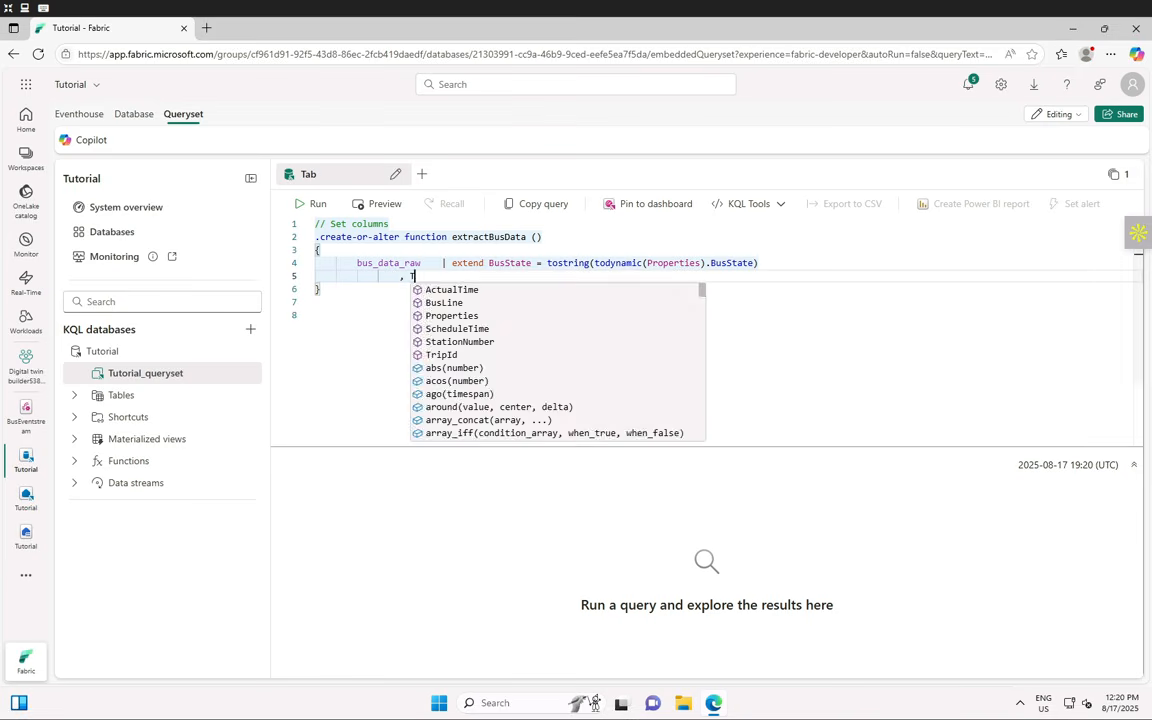
{"action": "type", "text": "imeToNextStation = t"}
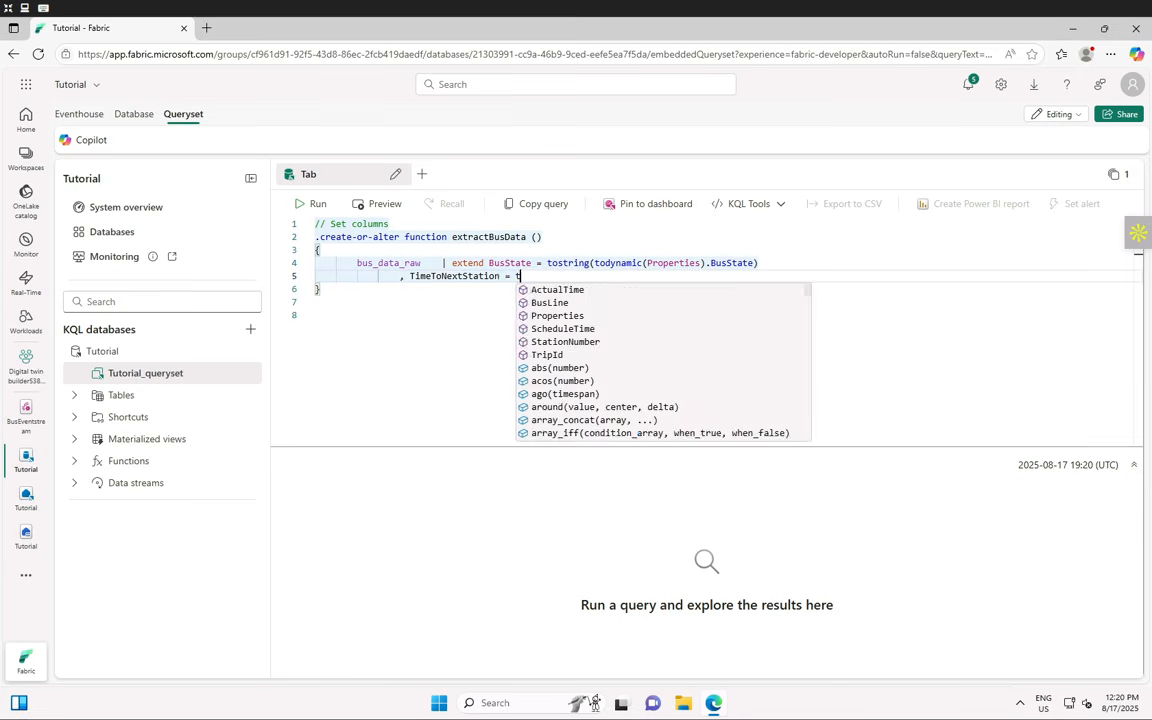
{"action": "type", "text": "ostring(todynamic(P"}
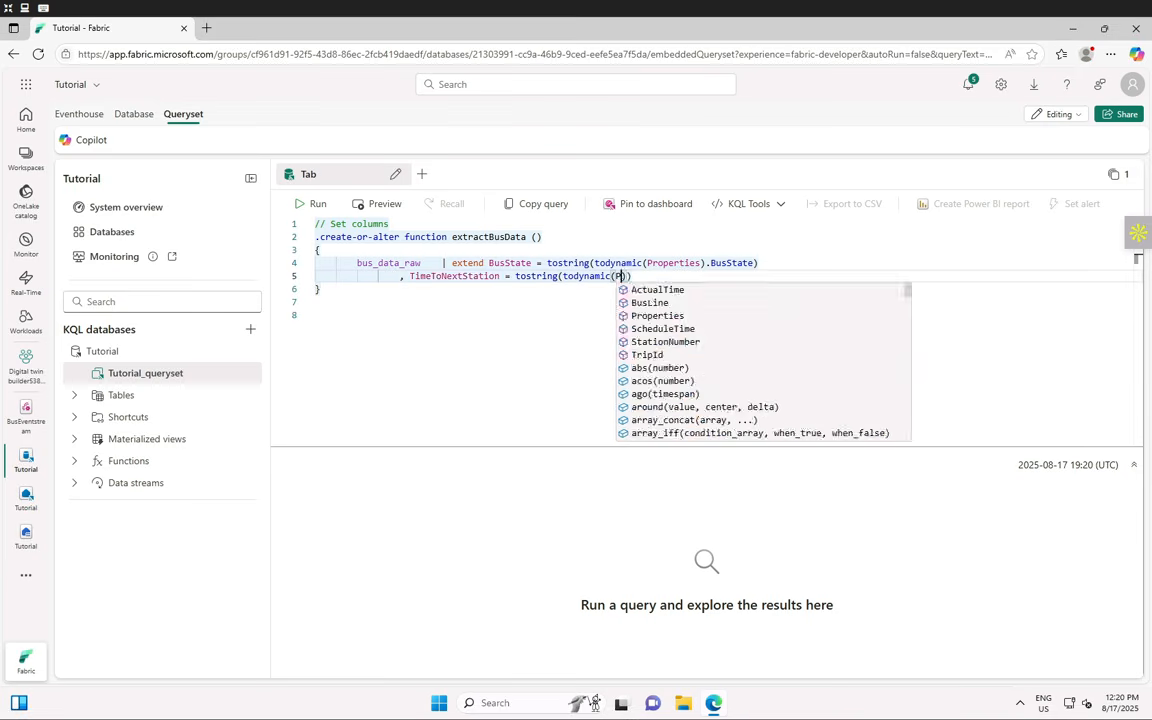
{"action": "type", "text": "roperties).TimeToNex"}
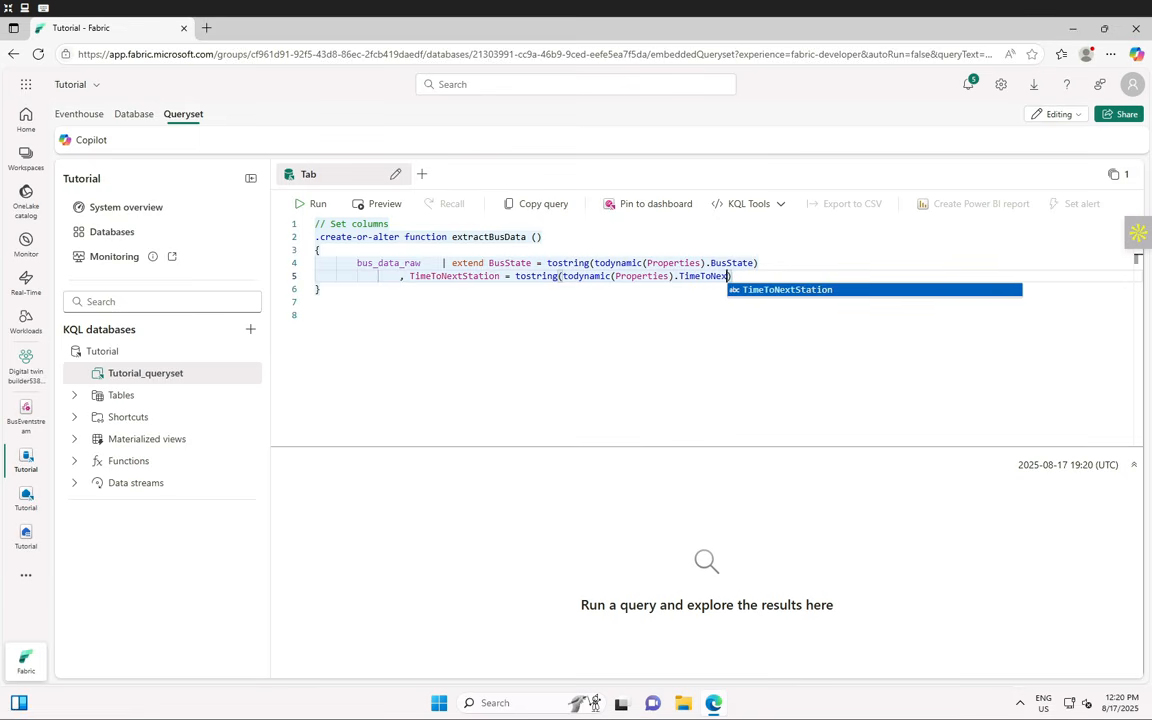
{"action": "type", "text": "tStation"}
{"action": "key", "text": "Return"}
{"action": "key", "text": "Tab"}
{"action": "key", "text": "Tab"}
{"action": "type", "text": ","}
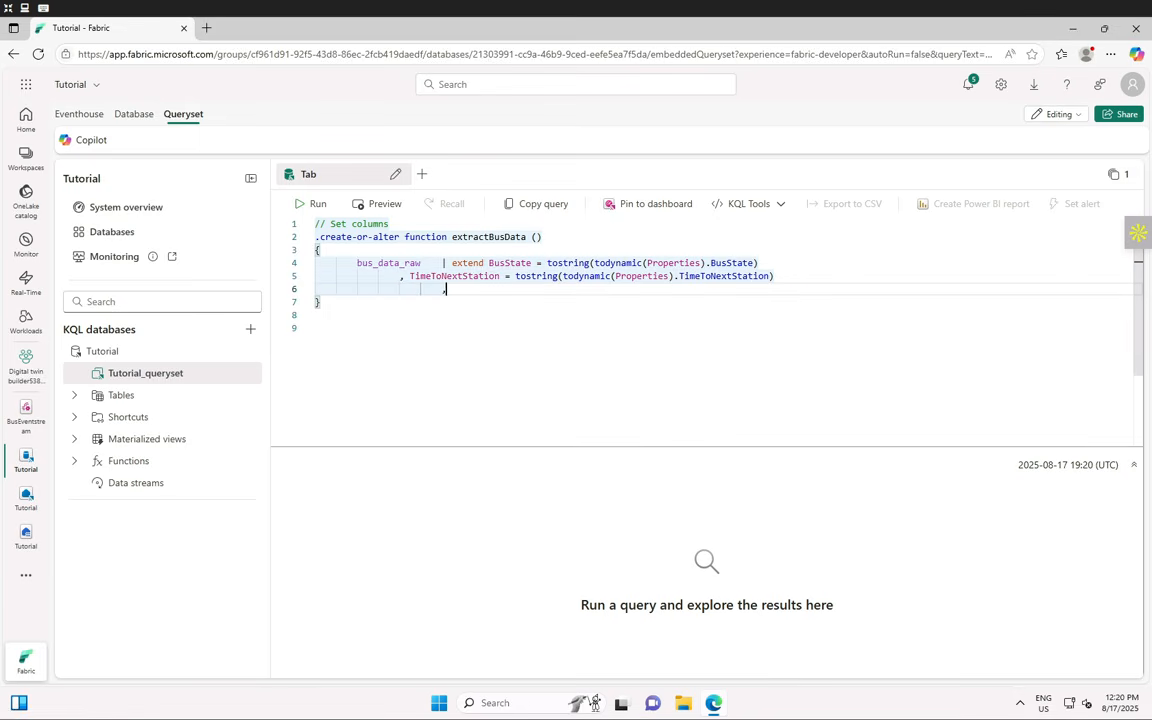
{"action": "type", "text": " StopCode = toint(to"}
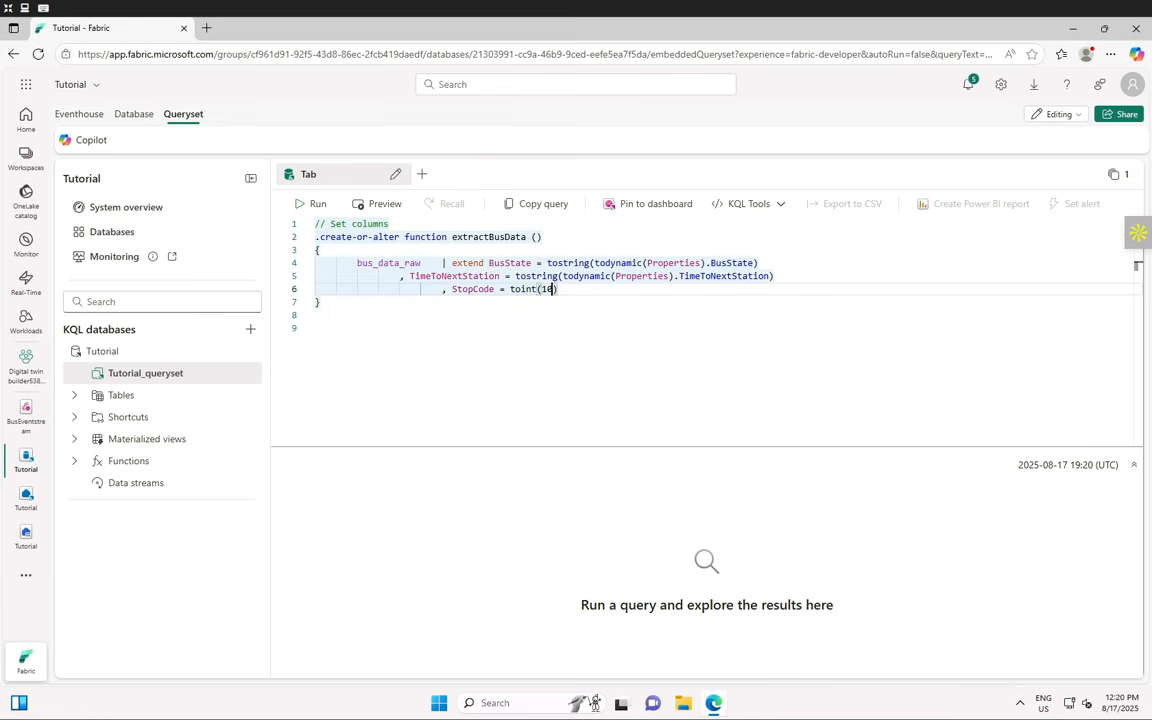
{"action": "type", "text": "000 + abs(((toint(B"}
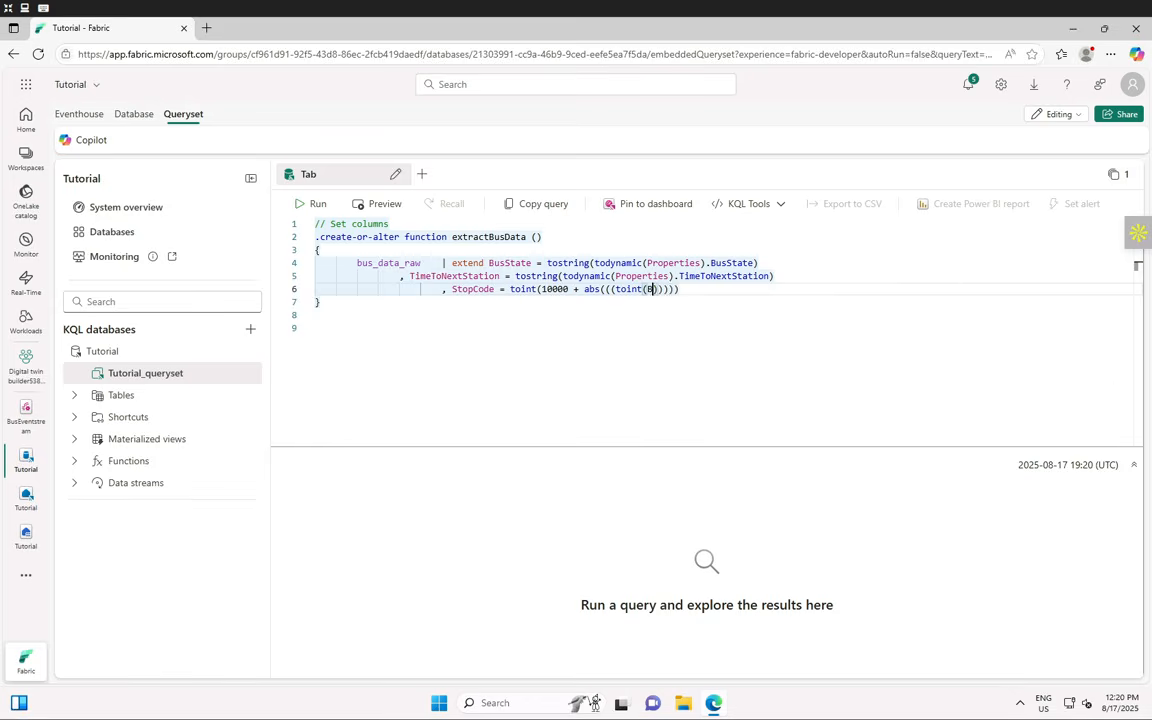
{"action": "type", "text": "usLine) * 100) + toi"}
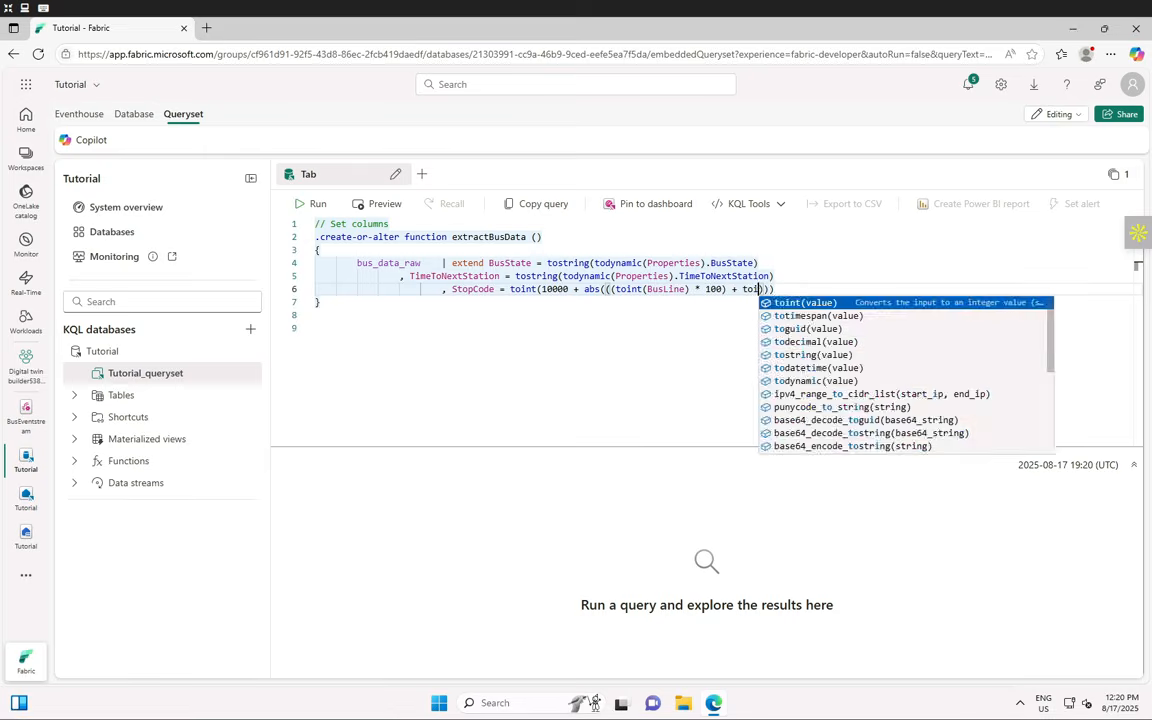
{"action": "type", "text": "nt(StationNumber)) "}
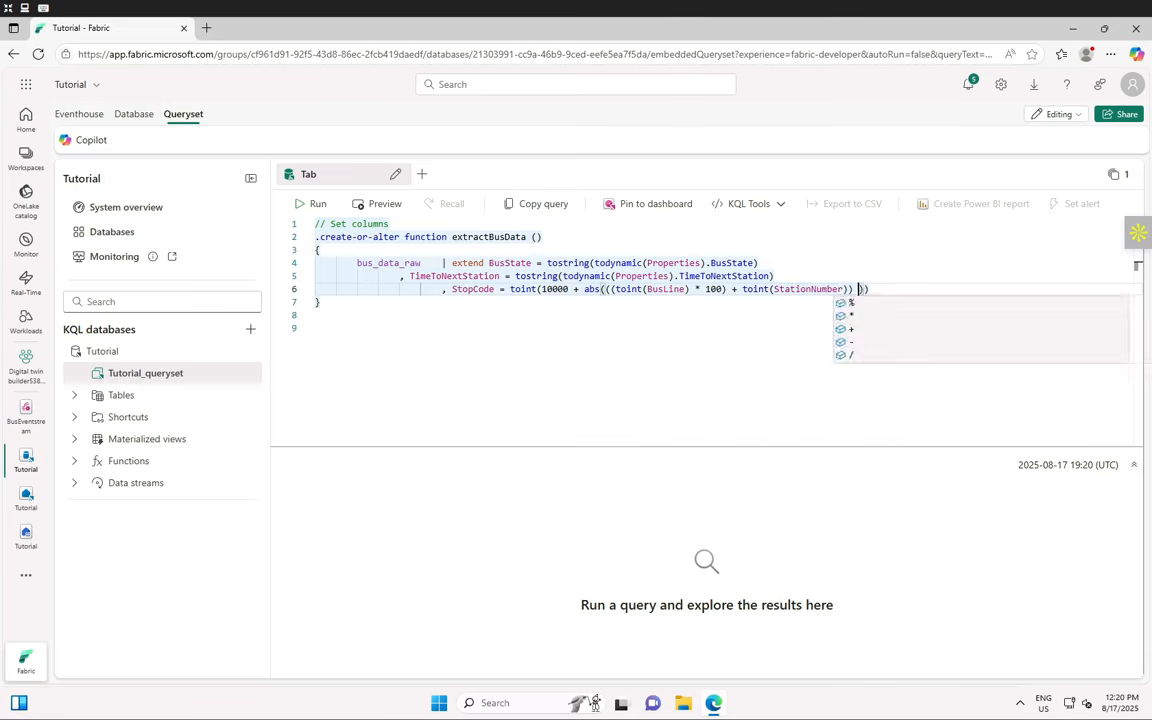
{"action": "type", "text": "% 750))"}
{"action": "key", "text": "Return"}
{"action": "type", "text": "| proje"}
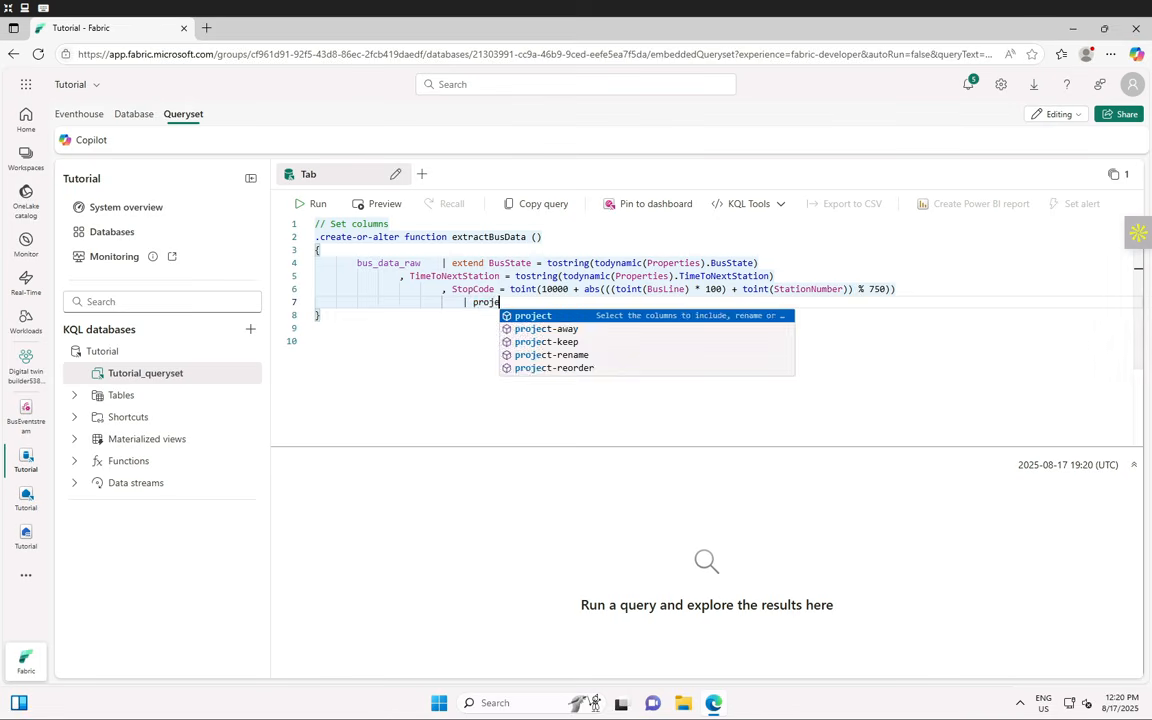
{"action": "type", "text": "ct-away Properties)"}
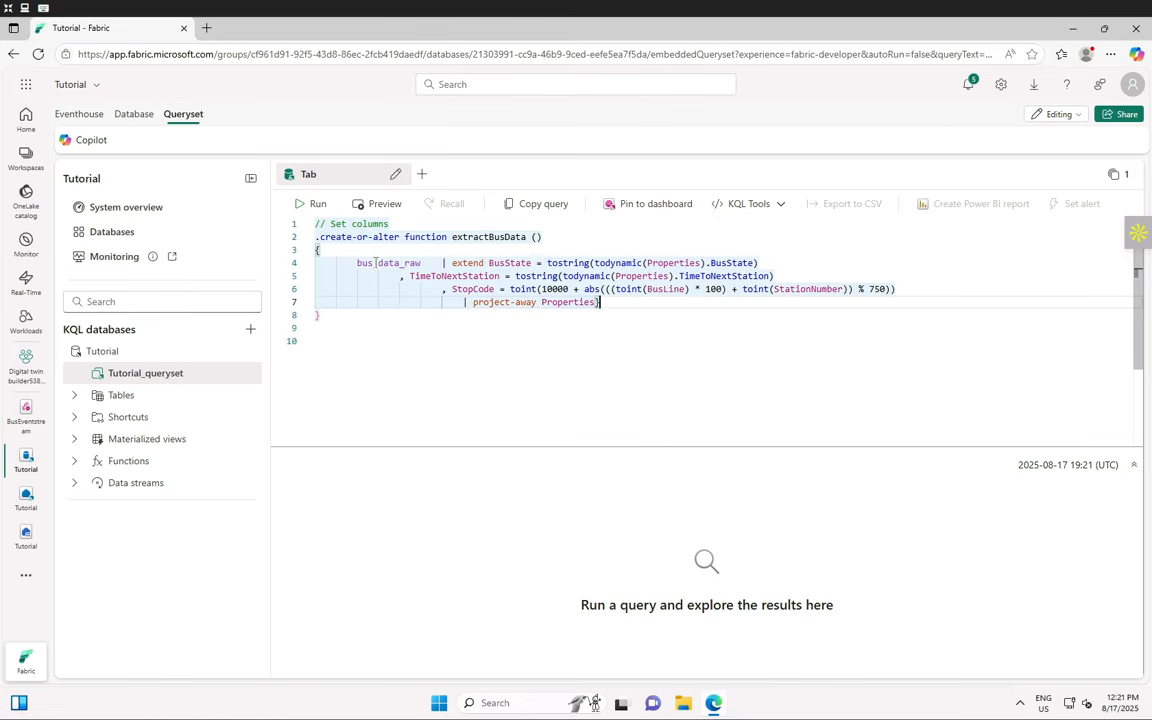
{"action": "mouse_move", "coordinate": [393, 262]}
- Run the function, then begin '.create table bus_data_processed' with ActualTime:datetime, TripId:string, BusLine:string columns
{"action": "left_click", "coordinate": [314, 205]}
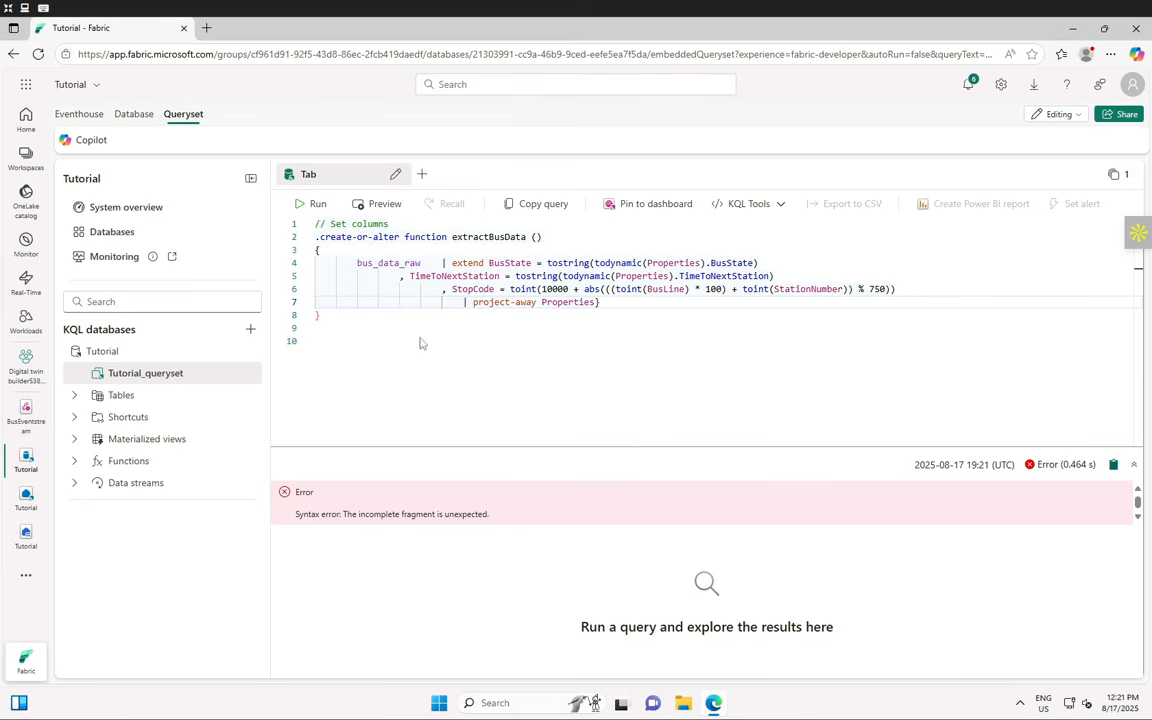
{"action": "left_click", "coordinate": [335, 331]}
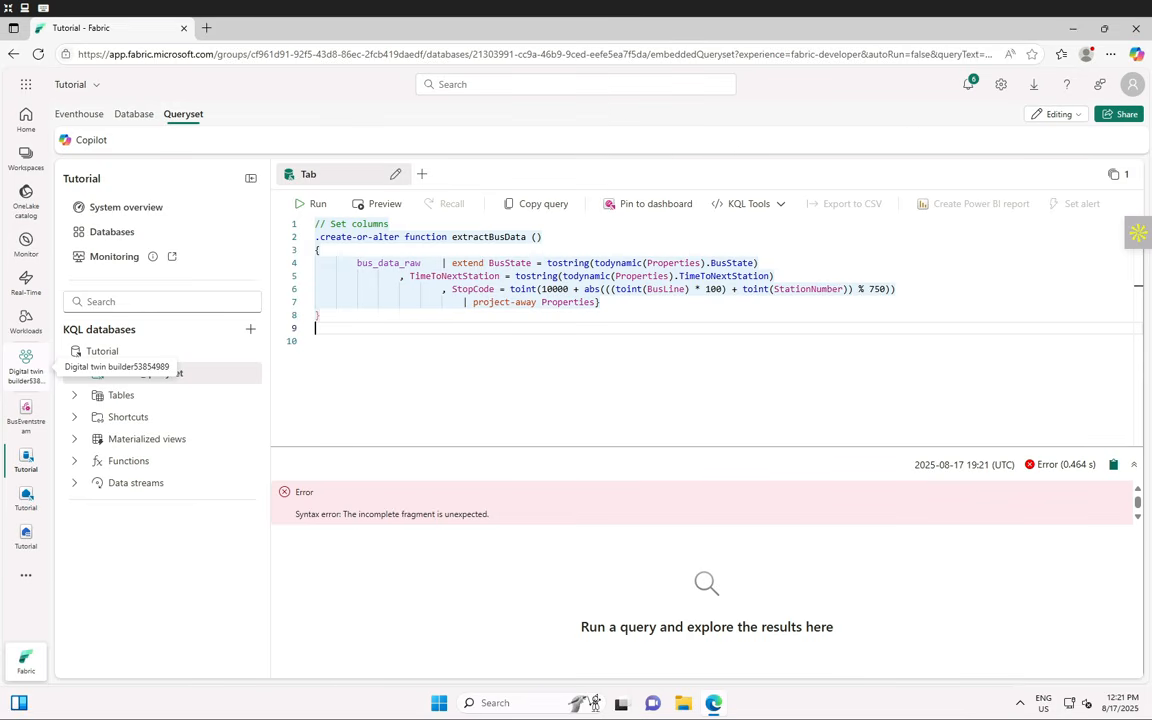
{"action": "type", "text": "// Create table"}
{"action": "key", "text": "Return"}
{"action": "type", "text": "."}
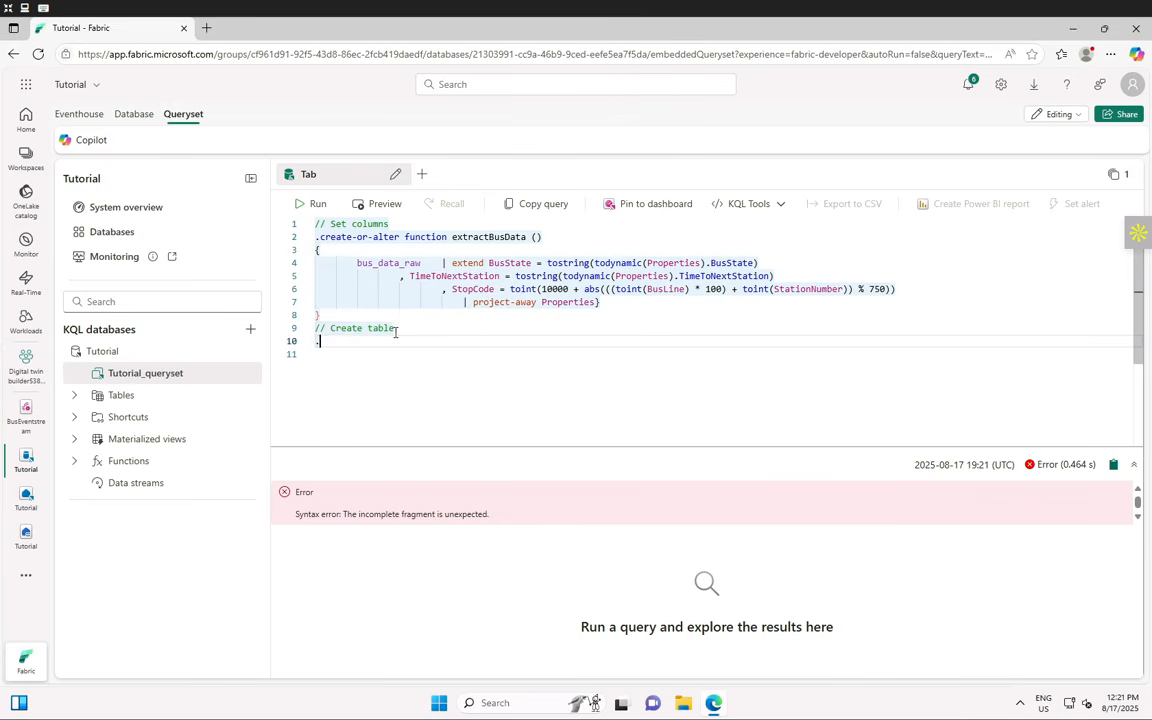
{"action": "type", "text": "create table bus_dat"}
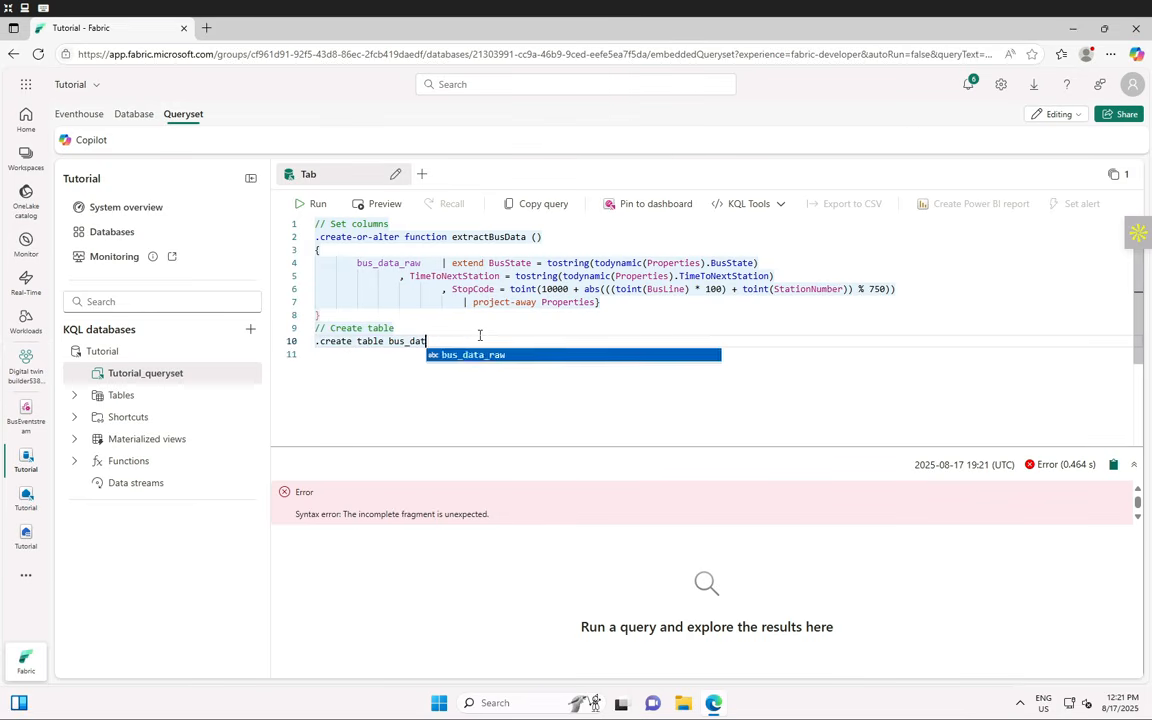
{"action": "type", "text": "a_processed (Actual"}
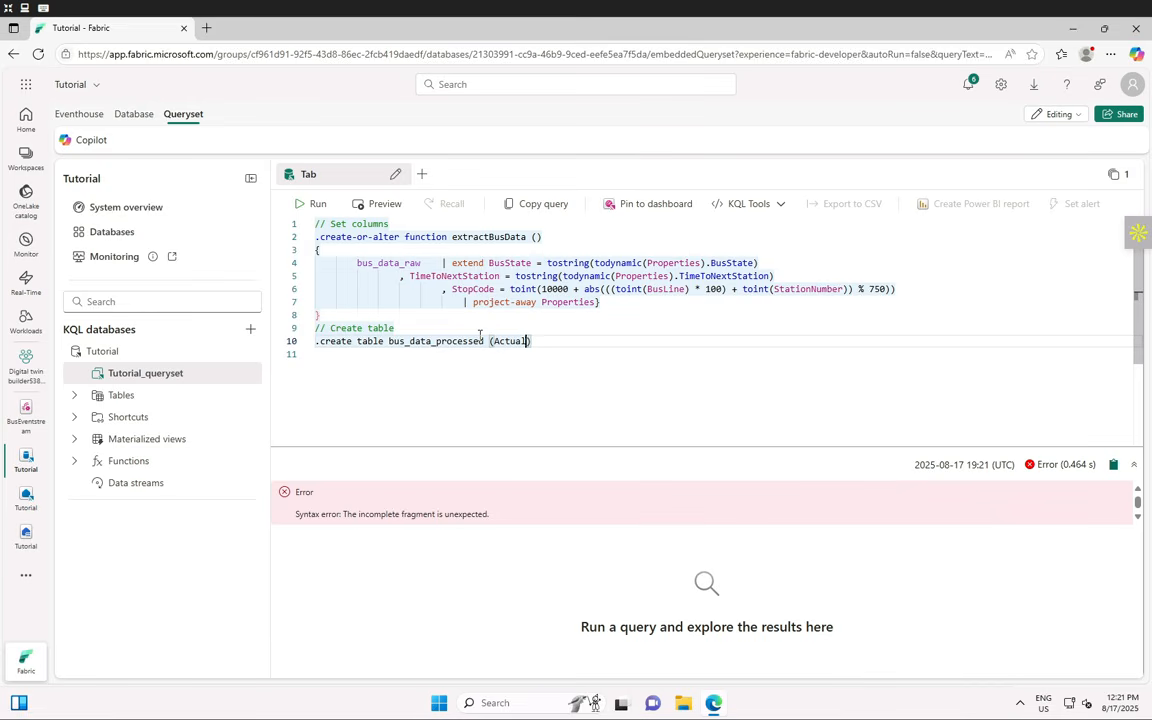
{"action": "type", "text": "Time:datetime, TripI"}
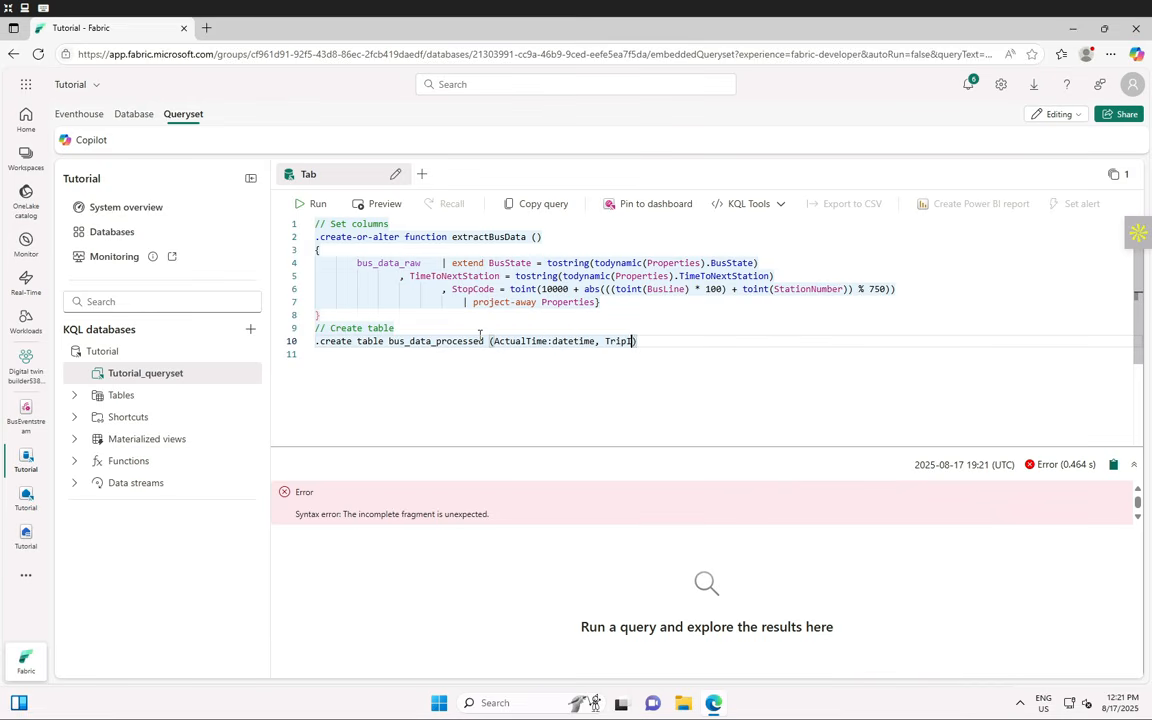
{"action": "type", "text": "d:string, BusLine:s"}
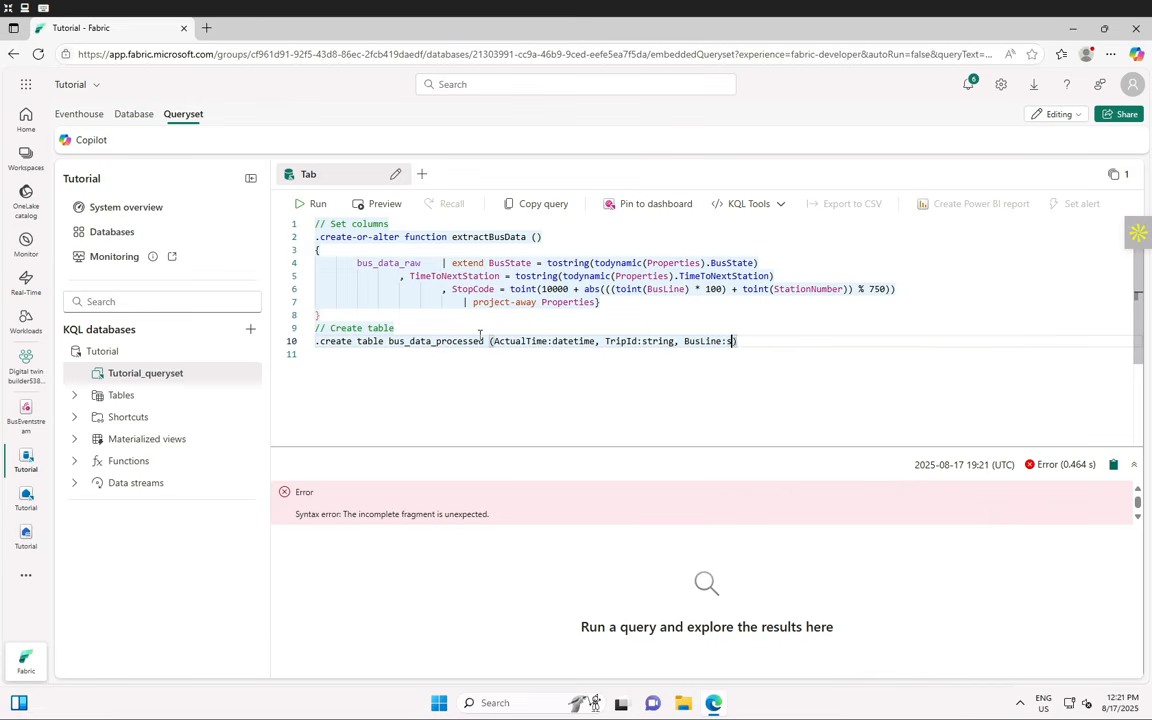
{"action": "type", "text": "tring, StationNumber"}
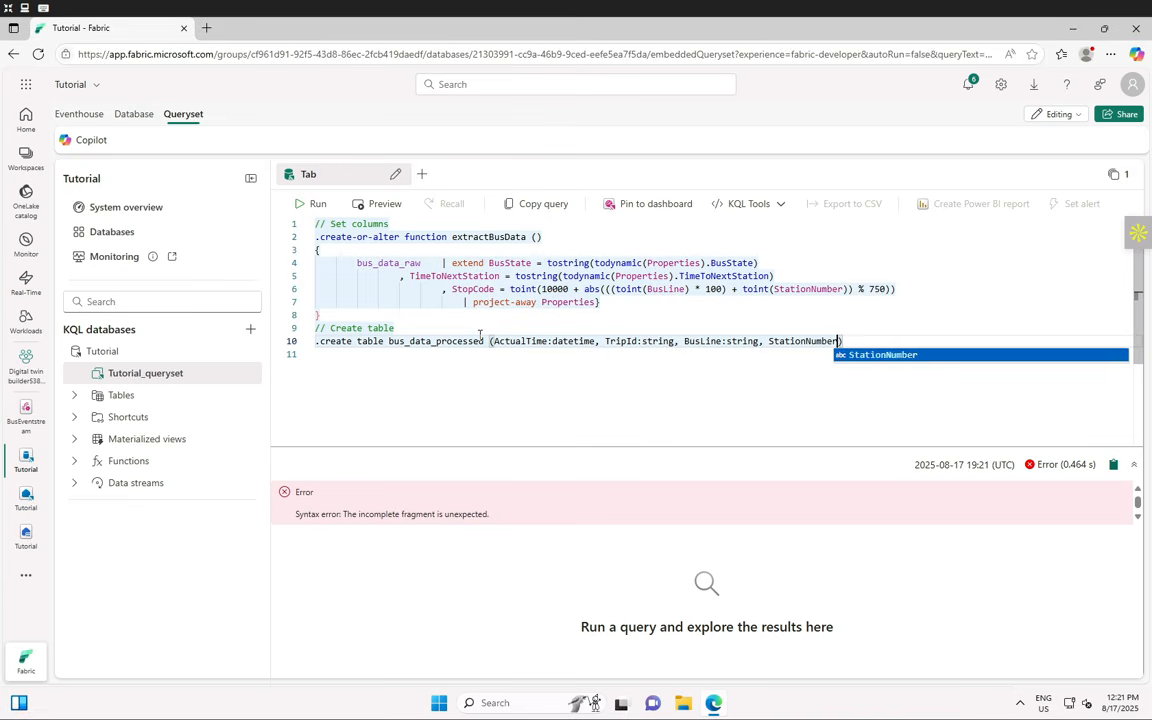
{"action": "type", "text": ":str"}
{"action": "type", "text": "ing, ScheduleTime:datetim"}
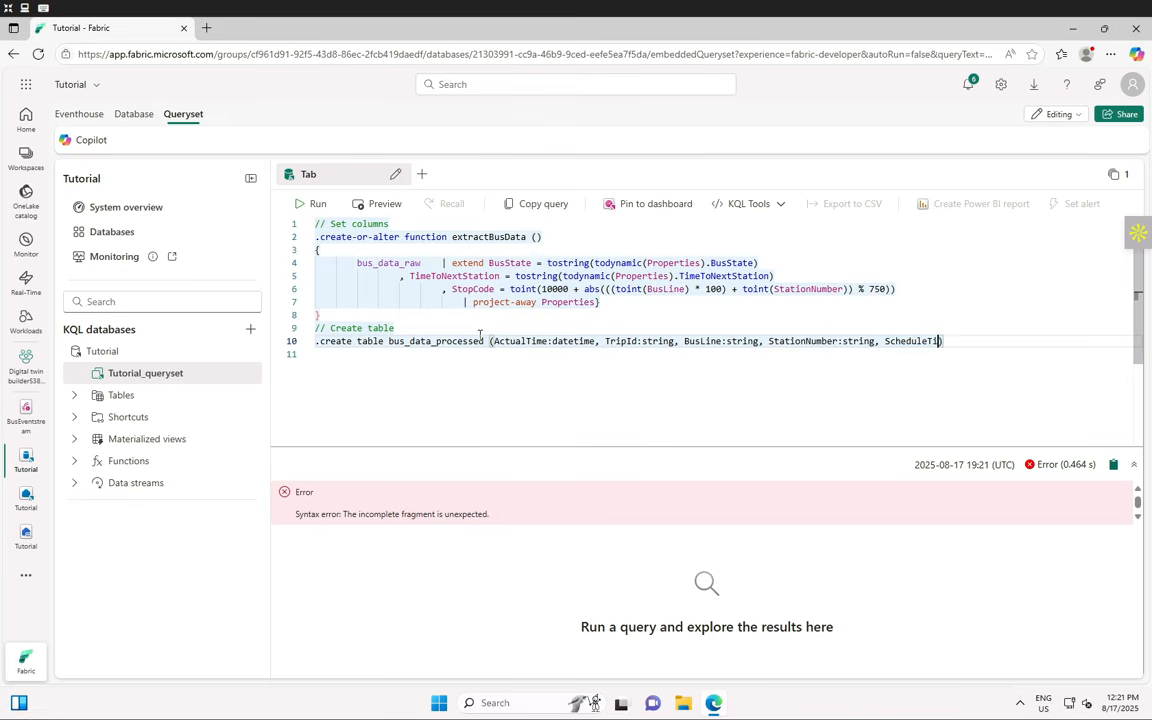
{"action": "type", "text": "e, BusState:string,"}
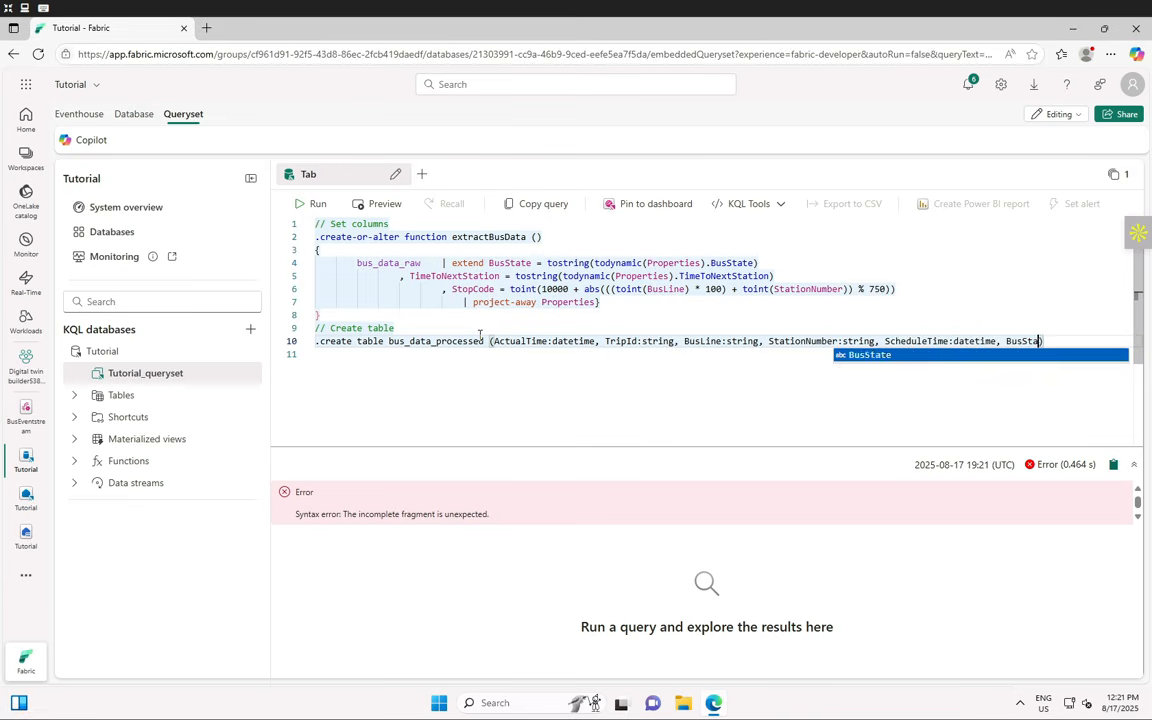
{"action": "type", "text": " TimeToNextStation:"}
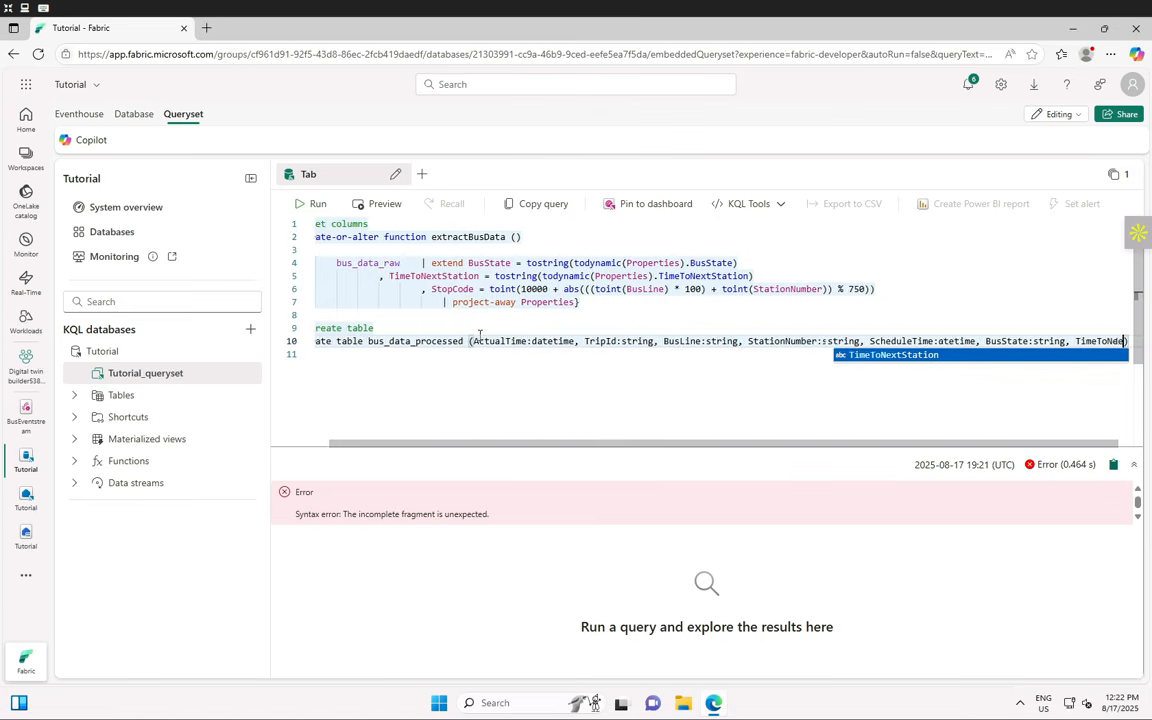
{"action": "type", "text": "string, StopCo"}
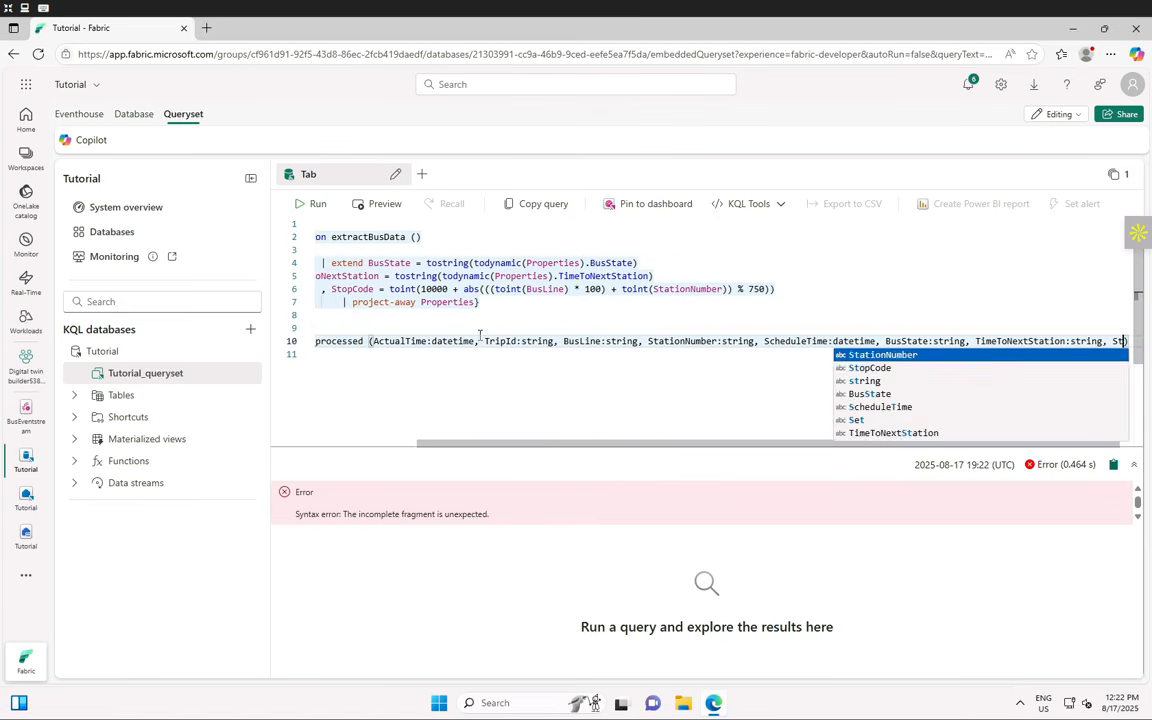
{"action": "type", "text": "de:int"}
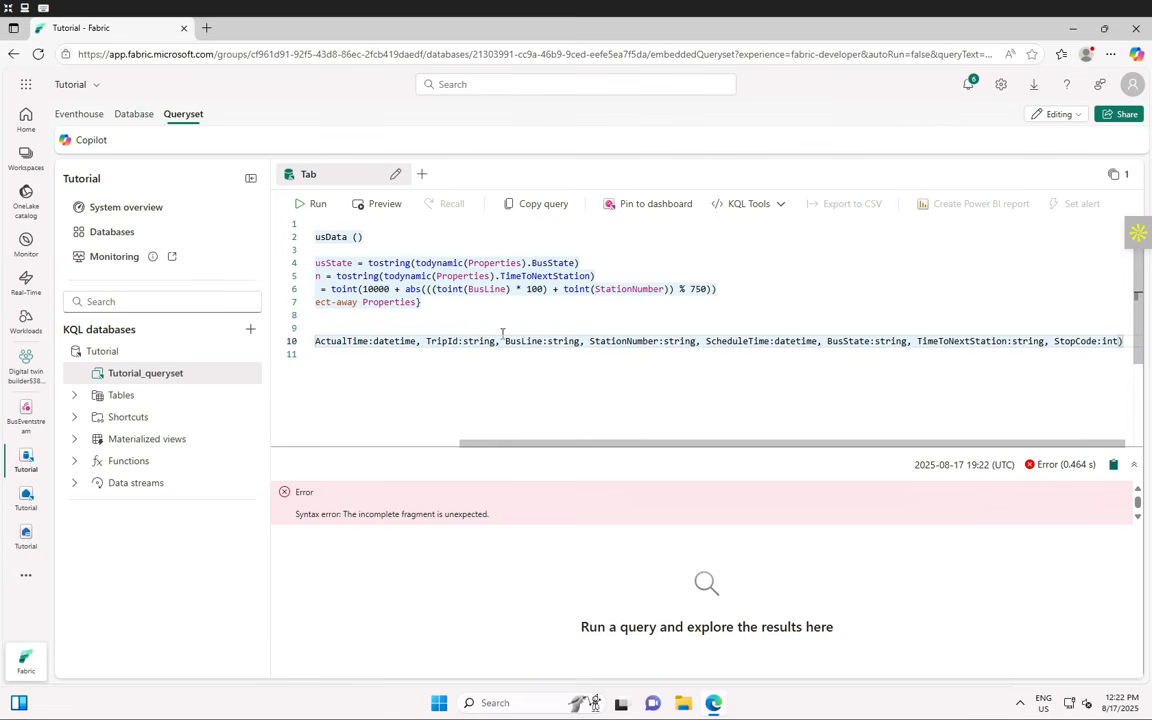
{"action": "key", "text": "Down"}
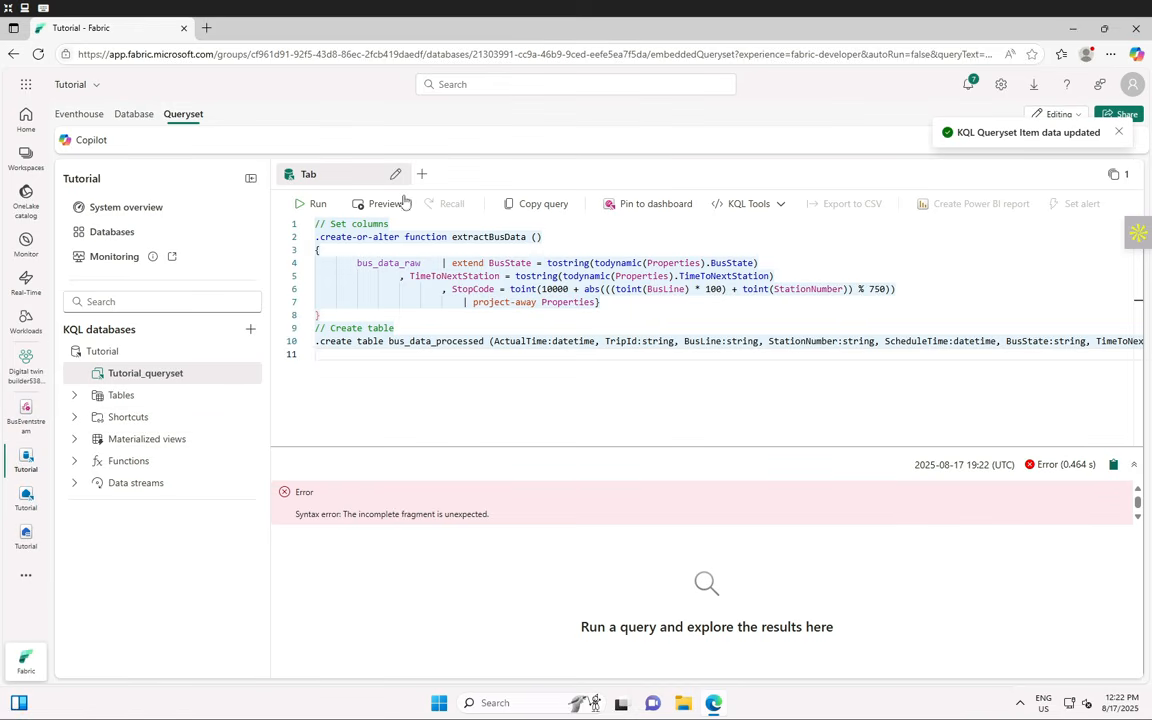
- Run the script, select the 'could not parse' error and clientRequestId text, then run it again
{"action": "left_click", "coordinate": [318, 205]}
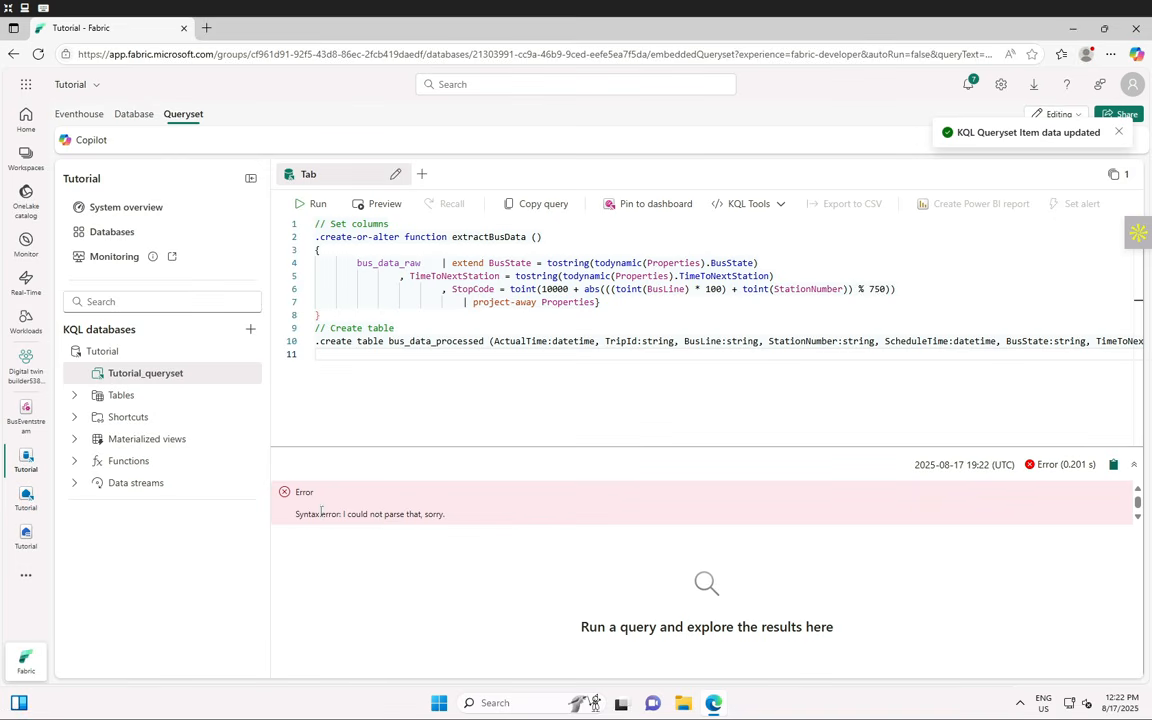
{"action": "left_click_drag", "start_coordinate": [379, 518], "coordinate": [477, 517]}
{"action": "left_click", "coordinate": [764, 513]}
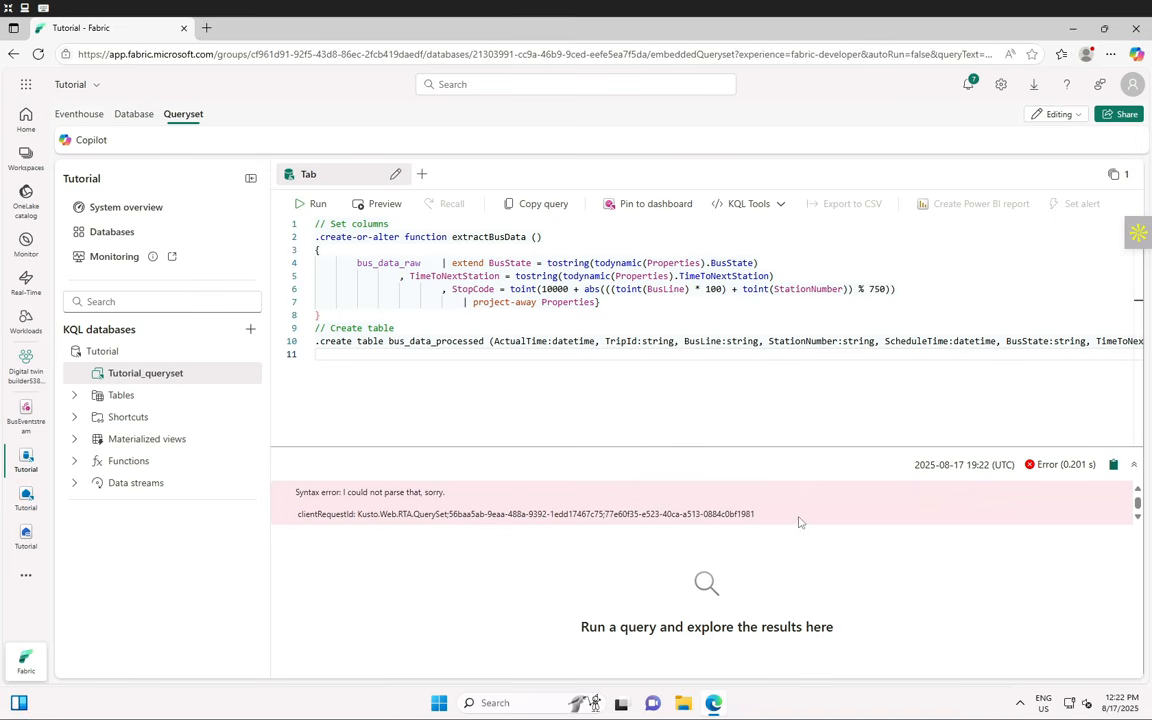
{"action": "left_click_drag", "start_coordinate": [379, 514], "coordinate": [754, 514]}
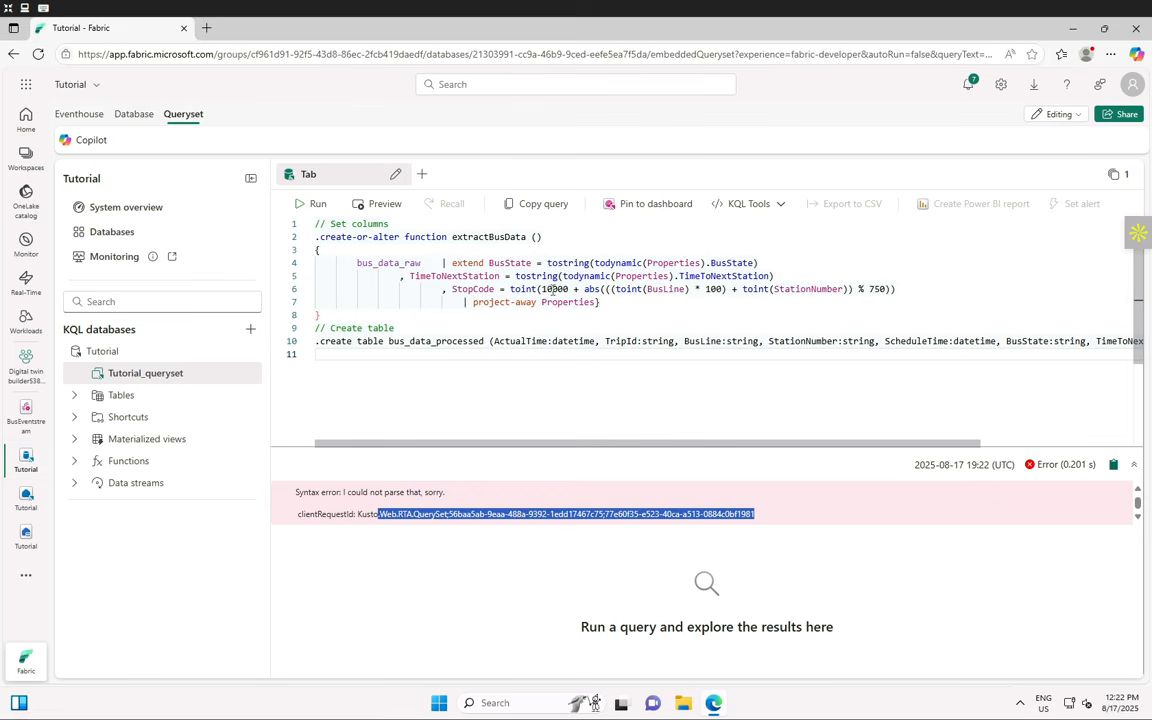
{"action": "left_click", "coordinate": [317, 203]}
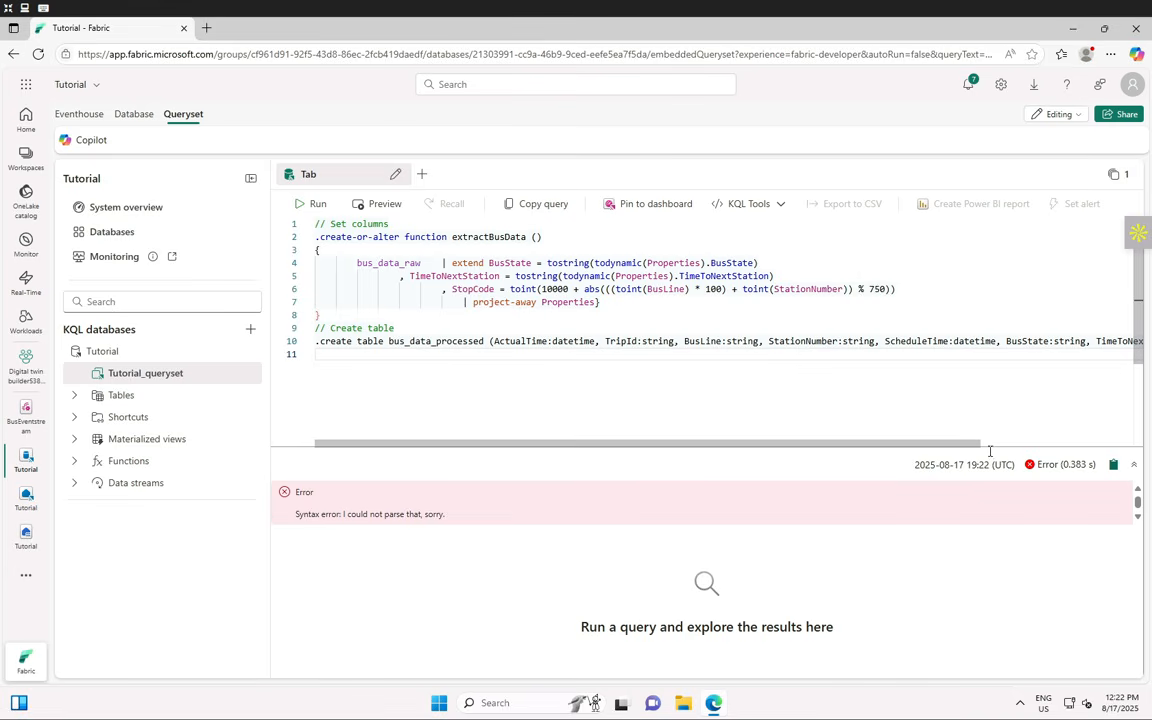
{"action": "left_click", "coordinate": [444, 365]}
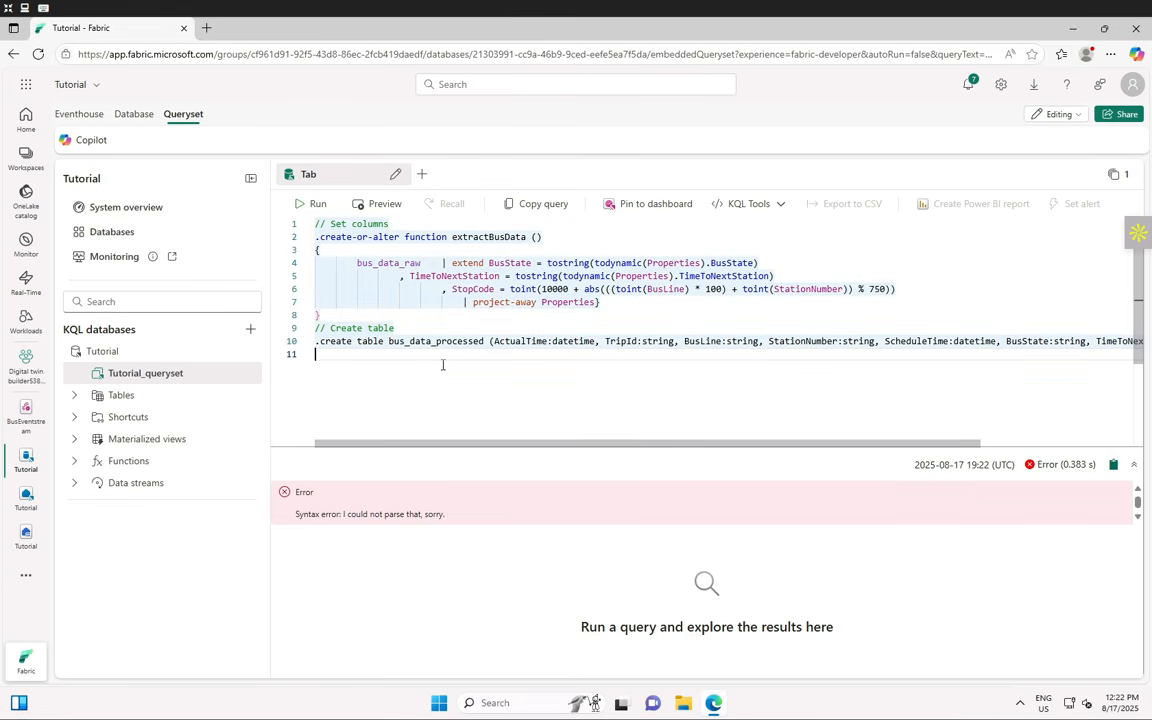
- Clear and re-paste the script, trim it, then undo back to the starter YOUR_TABLE_HERE template
{"action": "key", "text": "ctrl+a"}
{"action": "key", "text": "Delete"}
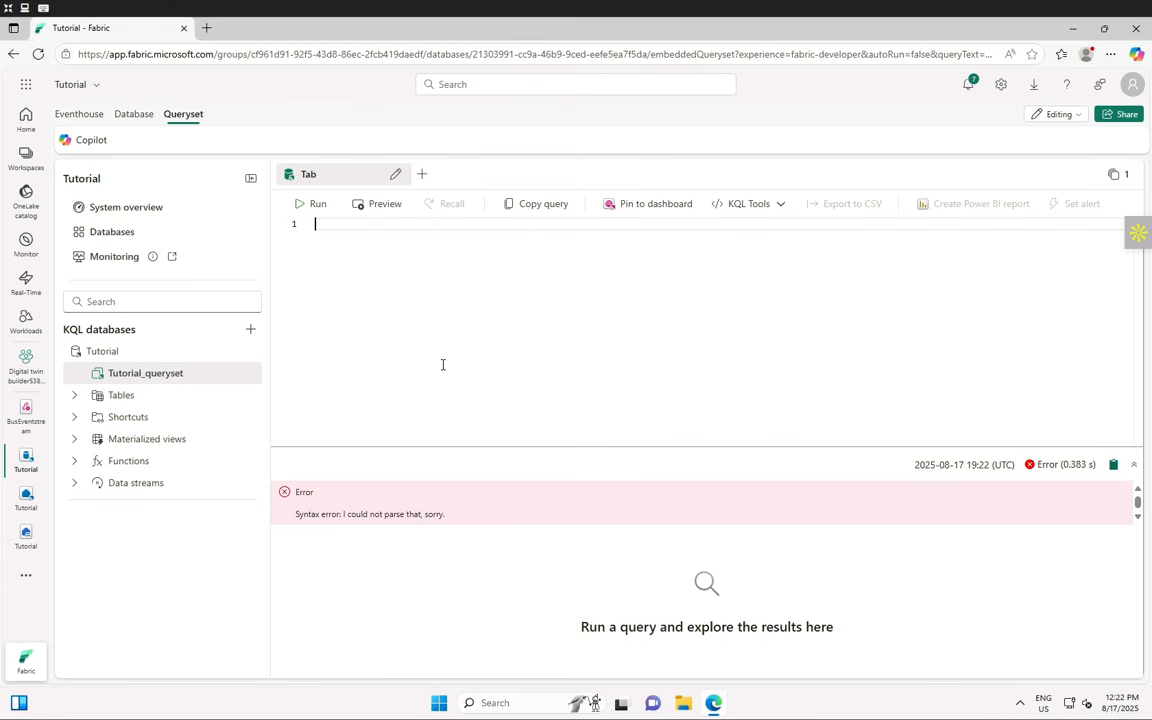
{"action": "key", "text": "ctrl+v"}
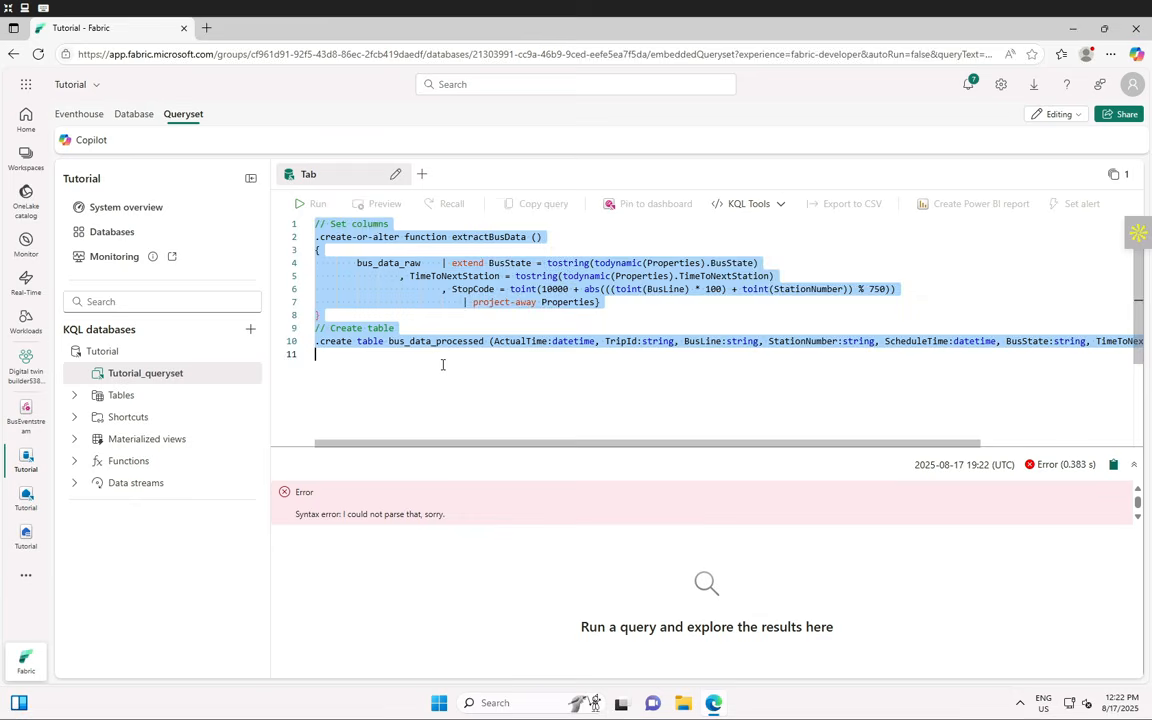
{"action": "key", "text": "BackSpace"}
{"action": "key", "text": "BackSpace"}
{"action": "key", "text": "BackSpace"}
{"action": "key", "text": "BackSpace"}
{"action": "key", "text": "BackSpace"}
{"action": "key", "text": "BackSpace"}
{"action": "key", "text": "BackSpace"}
{"action": "key", "text": "BackSpace"}
{"action": "key", "text": "BackSpace"}
{"action": "key", "text": "BackSpace"}
{"action": "key", "text": "BackSpace"}
{"action": "key", "text": "BackSpace"}
{"action": "key", "text": "BackSpace"}
{"action": "key", "text": "BackSpace"}
{"action": "key", "text": "BackSpace"}
{"action": "key", "text": "BackSpace"}
{"action": "key", "text": "BackSpace"}
{"action": "key", "text": "BackSpace"}
{"action": "key", "text": "BackSpace"}
{"action": "key", "text": "BackSpace"}
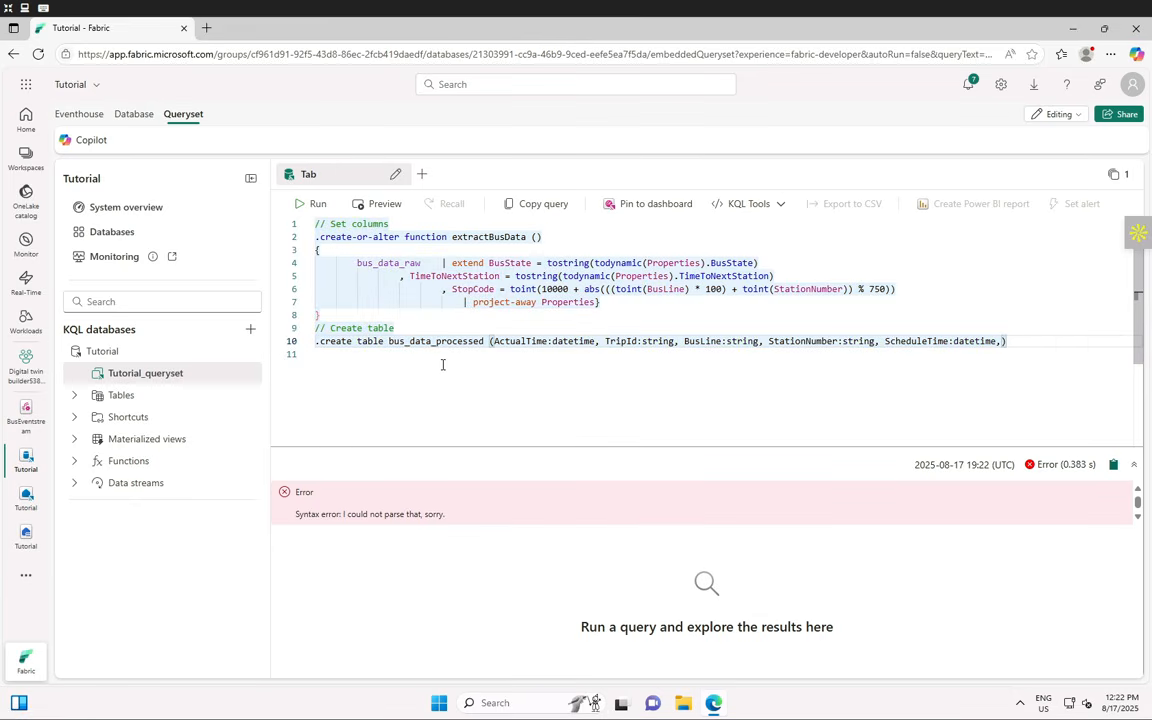
{"action": "key", "text": "BackSpace"}
{"action": "key", "text": "BackSpace"}
{"action": "key", "text": "BackSpace"}
{"action": "key", "text": "BackSpace"}
{"action": "key", "text": "BackSpace"}
{"action": "key", "text": "BackSpace"}
{"action": "key", "text": "BackSpace"}
{"action": "key", "text": "BackSpace"}
{"action": "key", "text": "BackSpace"}
{"action": "key", "text": "BackSpace"}
{"action": "key", "text": "BackSpace"}
{"action": "key", "text": "BackSpace"}
{"action": "key", "text": "BackSpace"}
{"action": "key", "text": "BackSpace"}
{"action": "key", "text": "BackSpace"}
{"action": "key", "text": "BackSpace"}
{"action": "key", "text": "BackSpace"}
{"action": "key", "text": "BackSpace"}
{"action": "key", "text": "BackSpace"}
{"action": "key", "text": "BackSpace"}
{"action": "key", "text": "BackSpace"}
{"action": "key", "text": "BackSpace"}
{"action": "key", "text": "BackSpace"}
{"action": "key", "text": "BackSpace"}
{"action": "key", "text": "BackSpace"}
{"action": "key", "text": "BackSpace"}
{"action": "key", "text": "BackSpace"}
{"action": "key", "text": "BackSpace"}
{"action": "key", "text": "BackSpace"}
{"action": "key", "text": "BackSpace"}
{"action": "key", "text": "BackSpace"}
{"action": "key", "text": "BackSpace"}
{"action": "key", "text": "BackSpace"}
{"action": "key", "text": "BackSpace"}
{"action": "key", "text": "BackSpace"}
{"action": "key", "text": "BackSpace"}
{"action": "key", "text": "BackSpace"}
{"action": "key", "text": "BackSpace"}
{"action": "key", "text": "BackSpace"}
{"action": "key", "text": "BackSpace"}
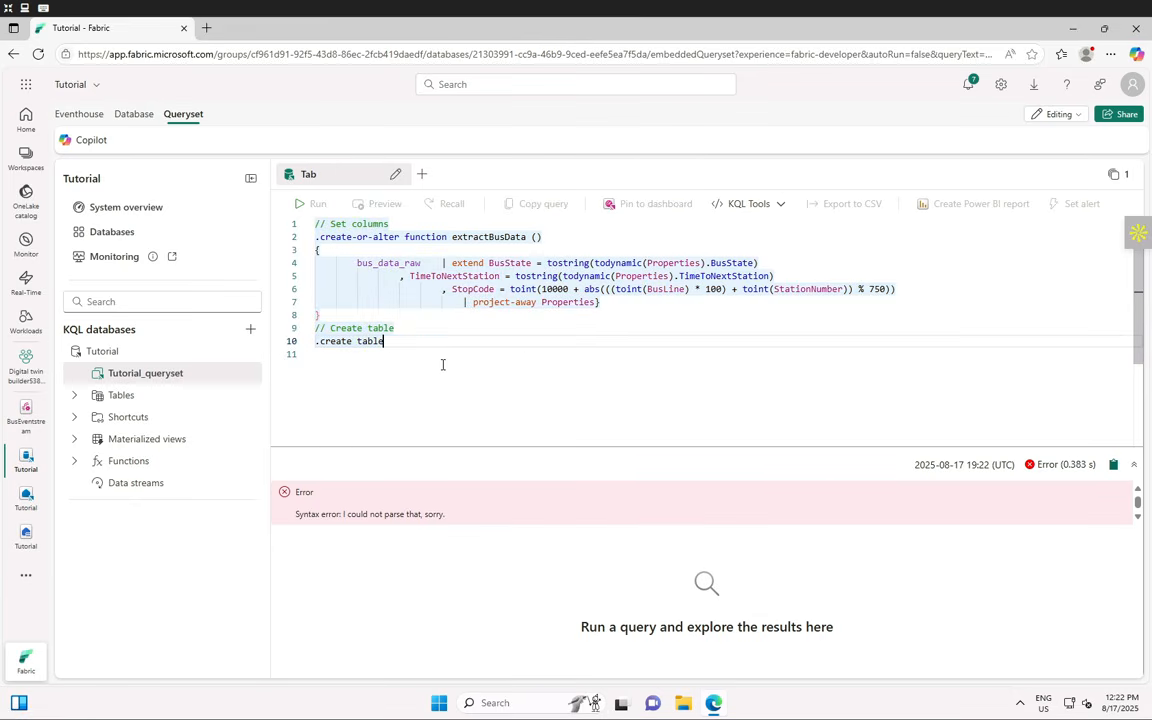
{"action": "key", "text": "BackSpace"}
{"action": "key", "text": "BackSpace"}
{"action": "key", "text": "BackSpace"}
{"action": "key", "text": "BackSpace"}
{"action": "key", "text": "BackSpace"}
{"action": "key", "text": "BackSpace"}
{"action": "key", "text": "BackSpace"}
{"action": "key", "text": "BackSpace"}
{"action": "key", "text": "BackSpace"}
{"action": "key", "text": "BackSpace"}
{"action": "key", "text": "BackSpace"}
{"action": "key", "text": "BackSpace"}
{"action": "key", "text": "BackSpace"}
{"action": "key", "text": "BackSpace"}
{"action": "key", "text": "BackSpace"}
{"action": "key", "text": "BackSpace"}
{"action": "key", "text": "BackSpace"}
{"action": "key", "text": "BackSpace"}
{"action": "key", "text": "BackSpace"}
{"action": "key", "text": "BackSpace"}
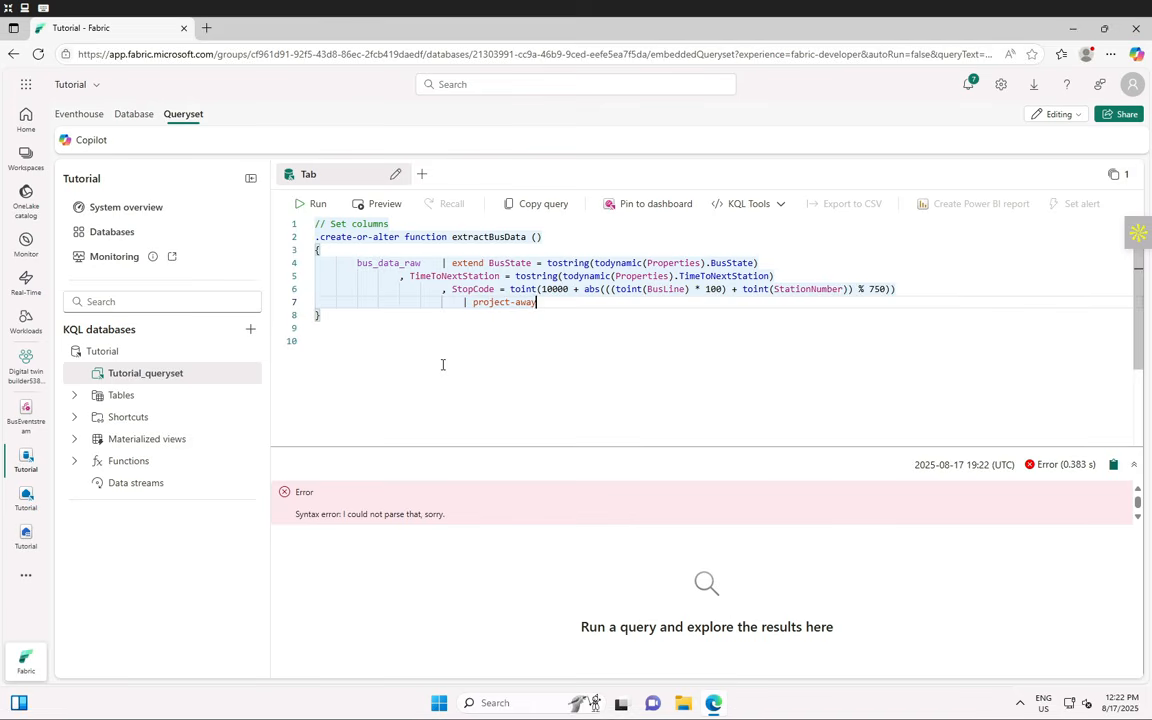
{"action": "key", "text": "BackSpace"}
{"action": "key", "text": "BackSpace"}
{"action": "key", "text": "BackSpace"}
{"action": "key", "text": "BackSpace"}
{"action": "key", "text": "BackSpace"}
{"action": "key", "text": "BackSpace"}
{"action": "key", "text": "BackSpace"}
{"action": "key", "text": "BackSpace"}
{"action": "key", "text": "BackSpace"}
{"action": "key", "text": "BackSpace"}
{"action": "key", "text": "BackSpace"}
{"action": "key", "text": "BackSpace"}
{"action": "key", "text": "BackSpace"}
{"action": "key", "text": "BackSpace"}
{"action": "key", "text": "BackSpace"}
{"action": "key", "text": "BackSpace"}
{"action": "key", "text": "BackSpace"}
{"action": "key", "text": "BackSpace"}
{"action": "key", "text": "BackSpace"}
{"action": "key", "text": "BackSpace"}
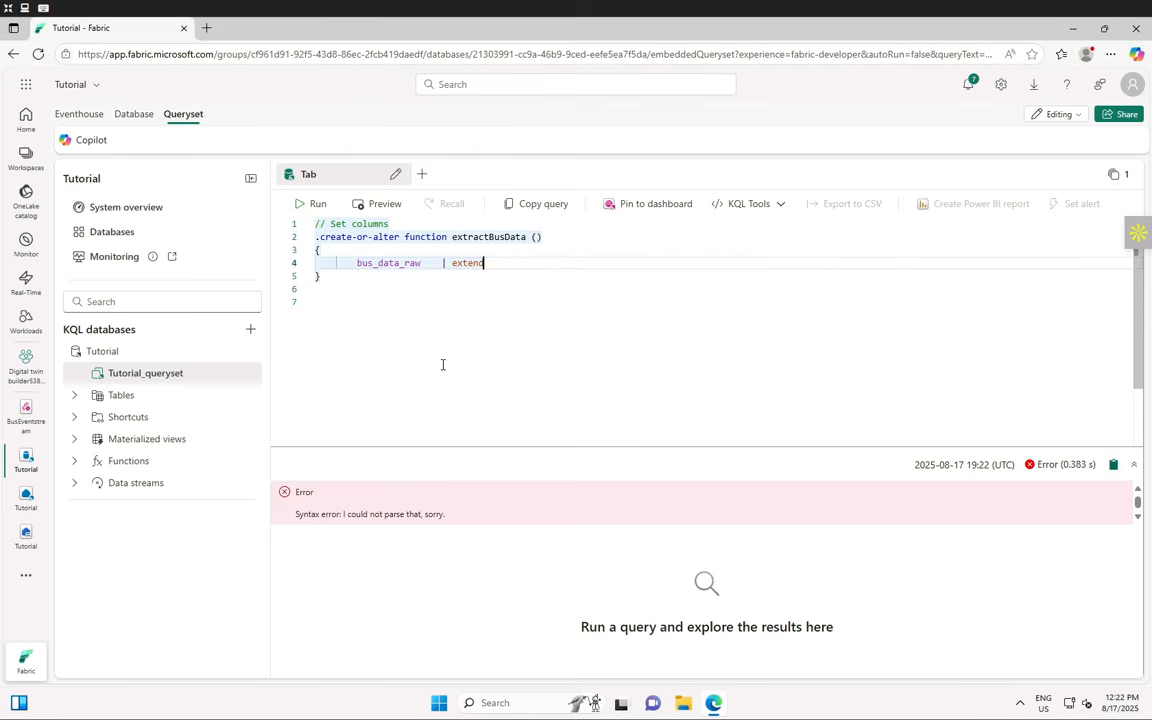
{"action": "key", "text": "ctrl+z"}
{"action": "key", "text": "ctrl+z"}
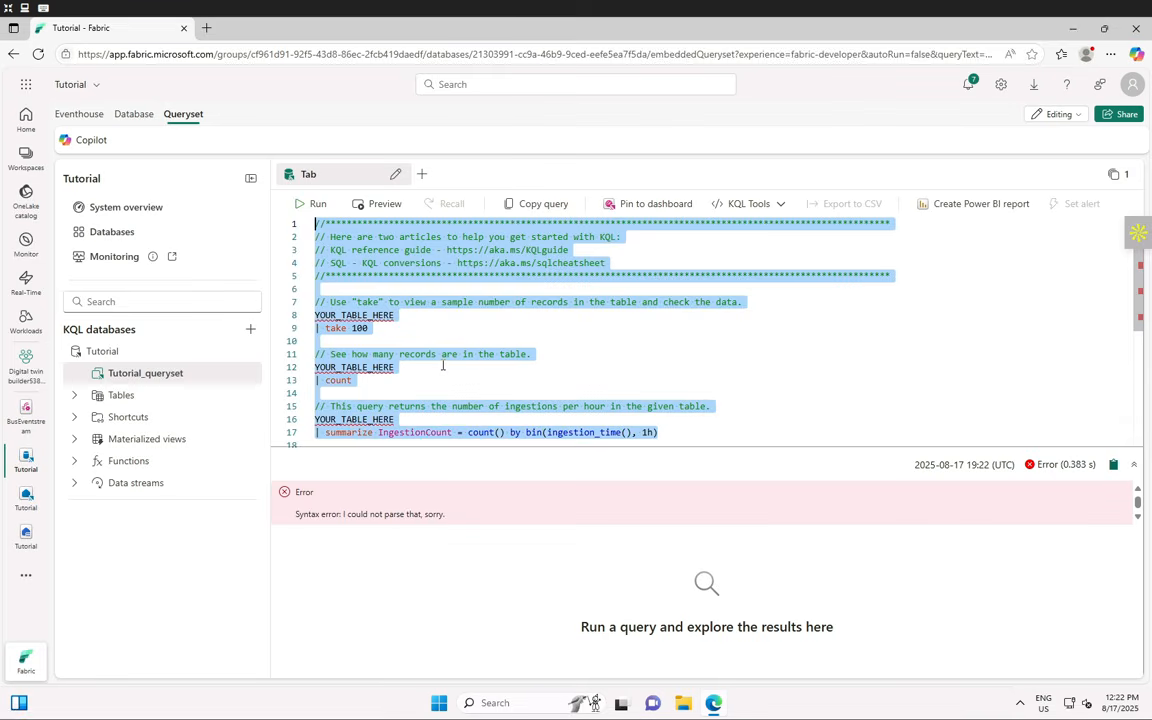
{"action": "scroll", "coordinate": [472, 323], "scroll_direction": "down", "scroll_amount": 2}
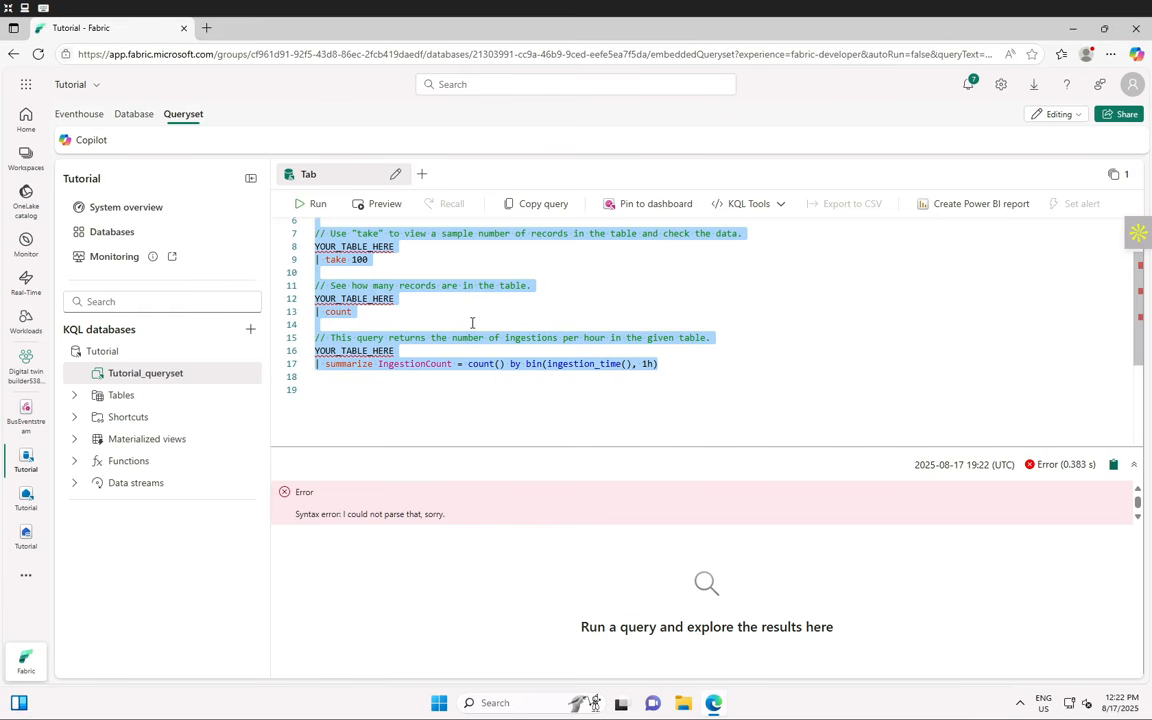
{"action": "scroll", "coordinate": [472, 323], "scroll_direction": "up", "scroll_amount": 2}
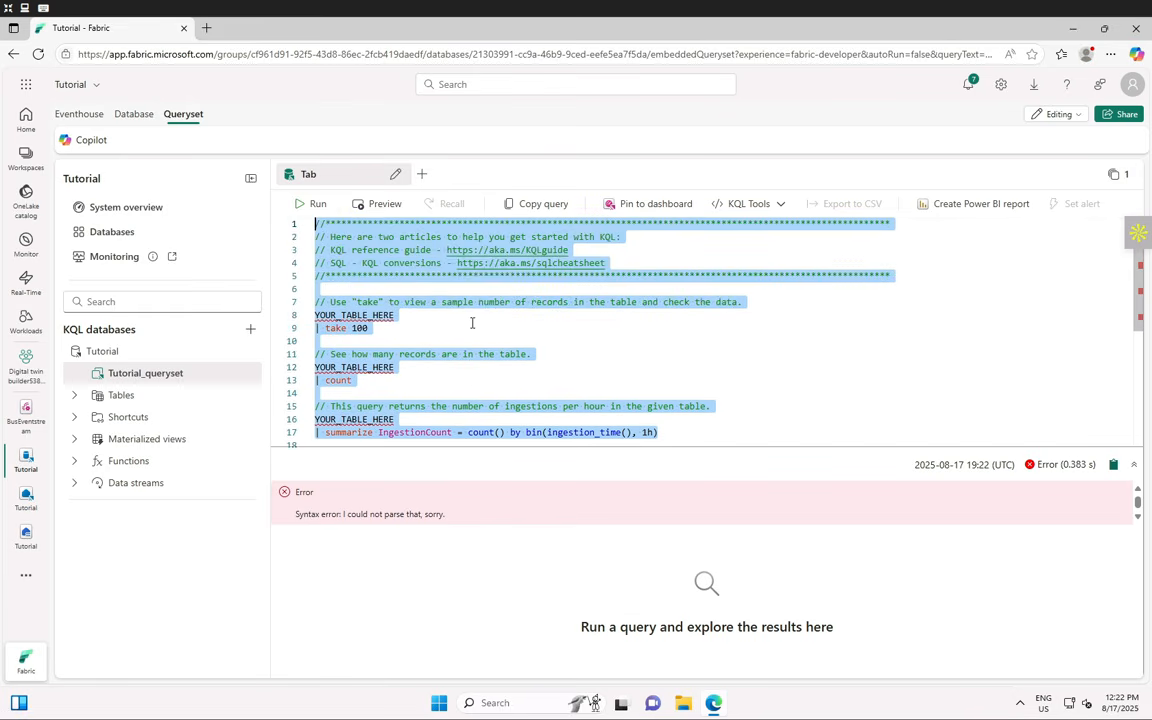
{"action": "left_click", "coordinate": [496, 321]}
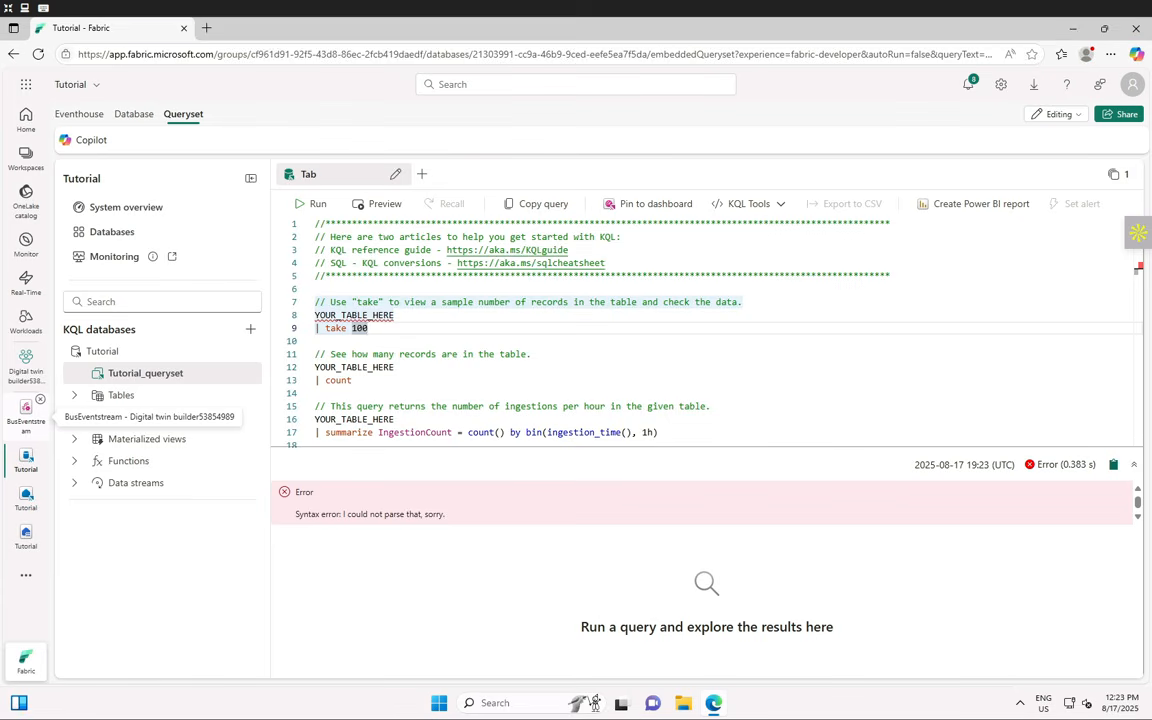
- Run the record-count sample query, inspect its unresolved YOUR_TABLE_HERE error, and type 'aa' after the placeholder
{"action": "left_click", "coordinate": [607, 354]}
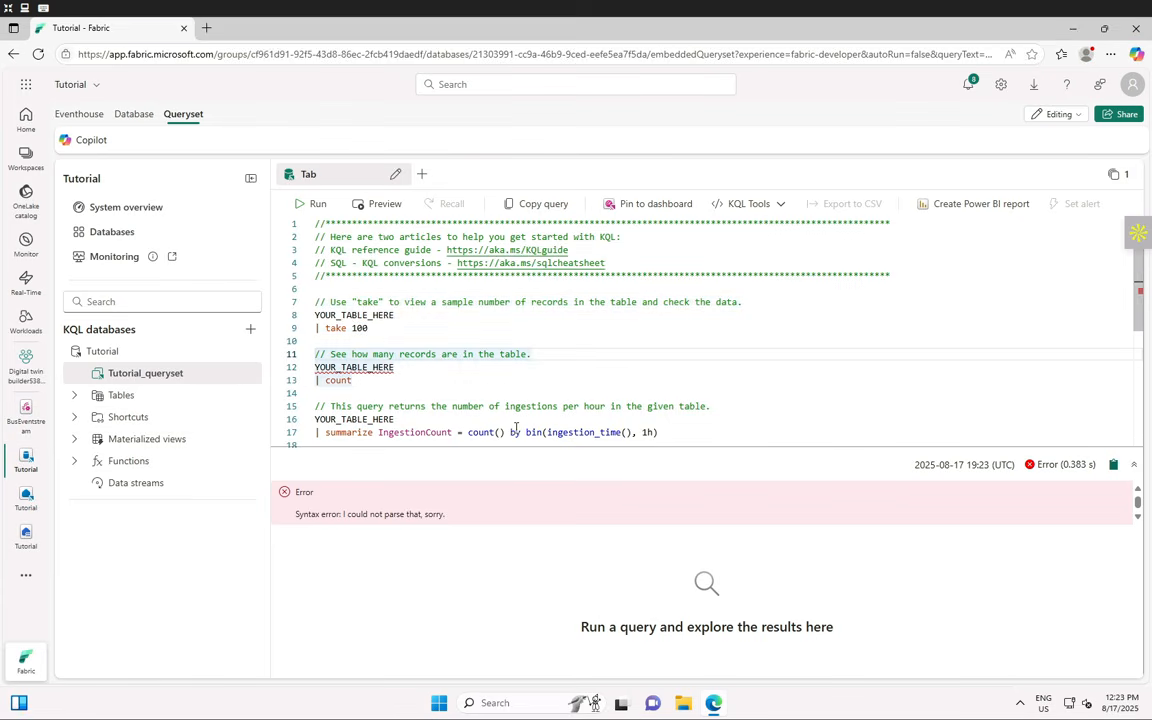
{"action": "left_click", "coordinate": [314, 204]}
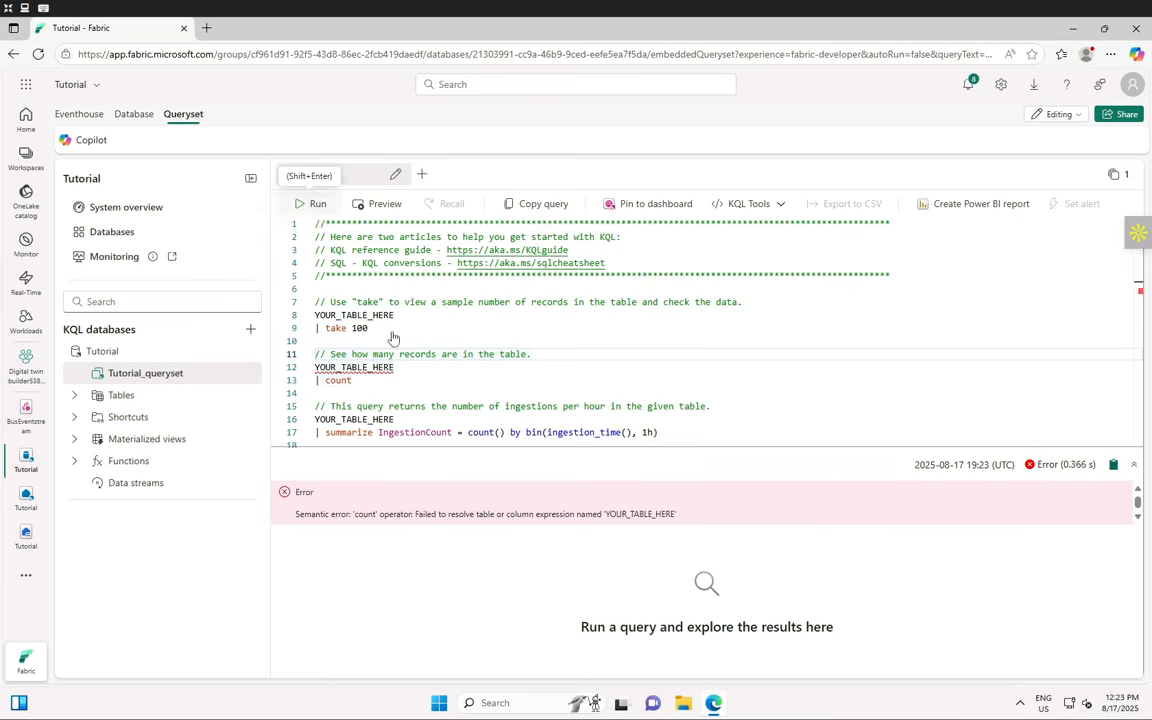
{"action": "left_click_drag", "start_coordinate": [333, 511], "coordinate": [785, 521]}
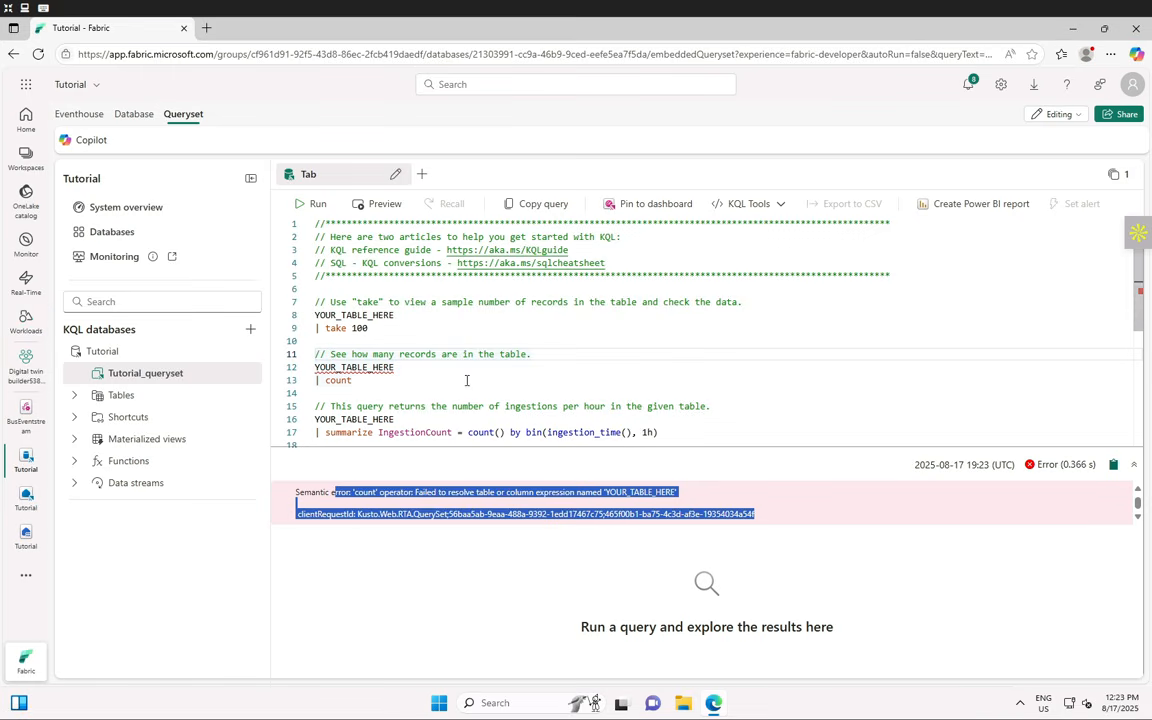
{"action": "left_click", "coordinate": [629, 370]}
{"action": "type", "text": "a"}
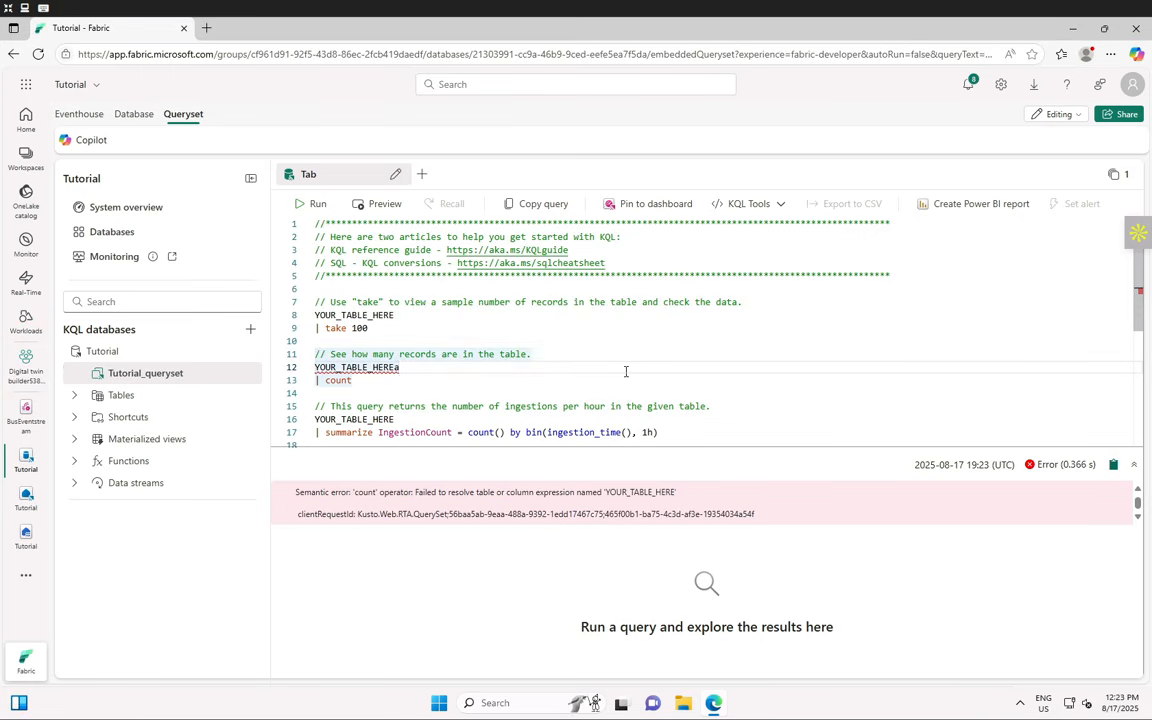
{"action": "type", "text": "a"}
- Replace the sample queries with the pasted extractBusData function and run it
{"action": "left_click", "coordinate": [682, 426]}
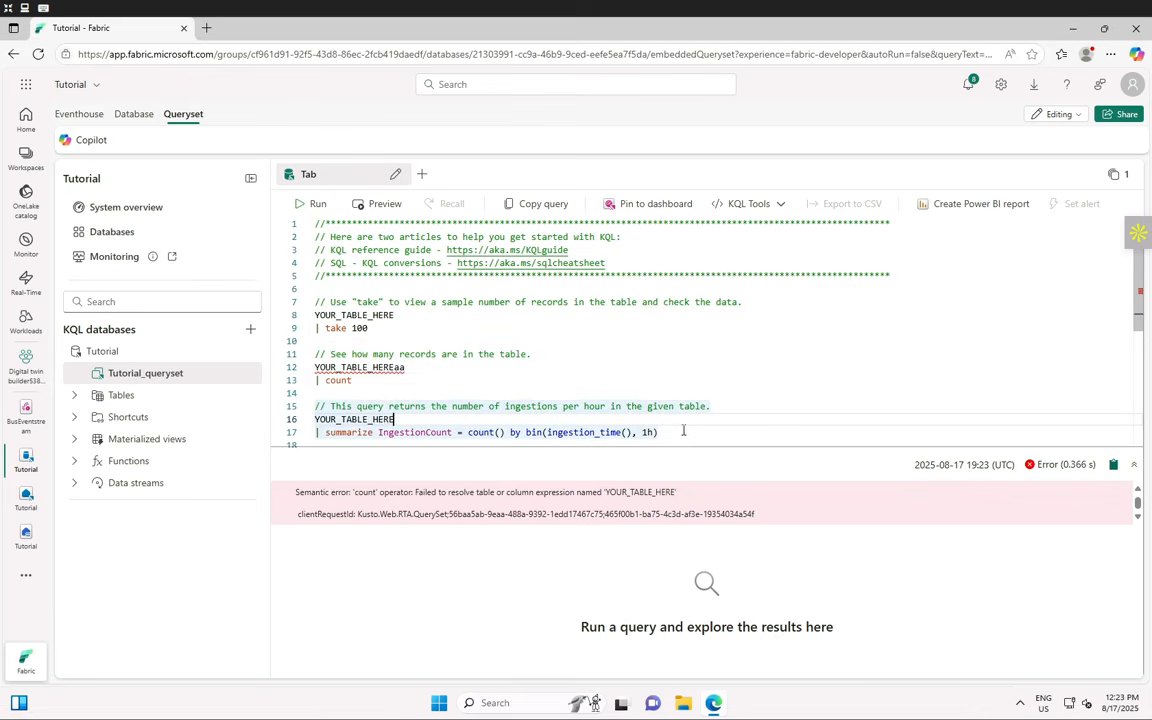
{"action": "left_click", "coordinate": [680, 436]}
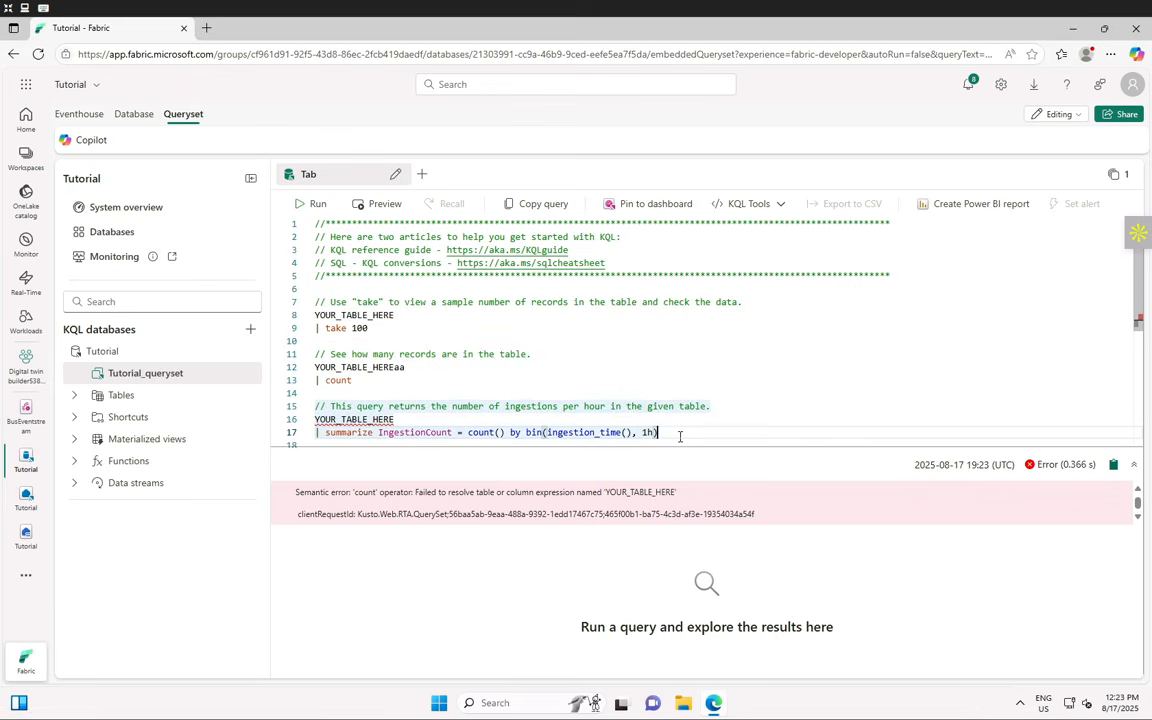
{"action": "key", "text": "ctrl+a"}
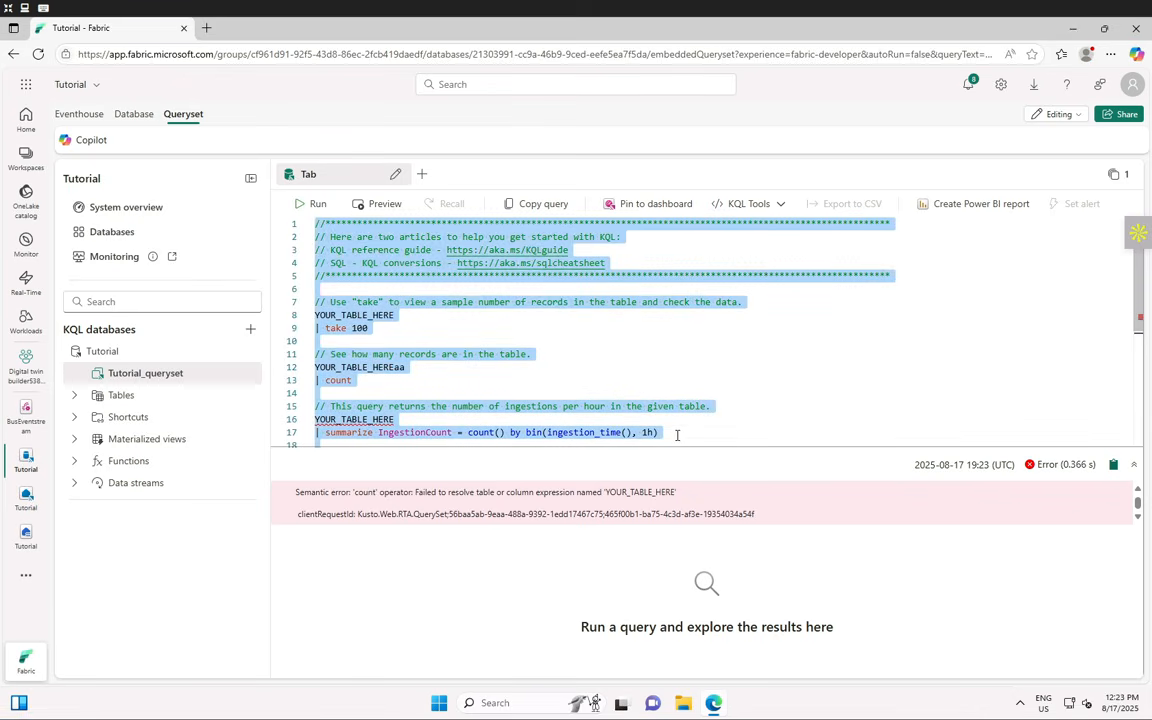
{"action": "type", "text": "// Set columns .create-or-alter function extractBusData () {     bus_data_raw     | extend BusState = tostring(todynamic(Properties).BusState)         , TimeToNextStation = tostring(todynamic(Properties).TimeToNextStation)         , StopCode = toint(10000 + abs(((toint(BusLine) * 100) + toint(StationNumber)) % 750))     | project-away Properties }"}
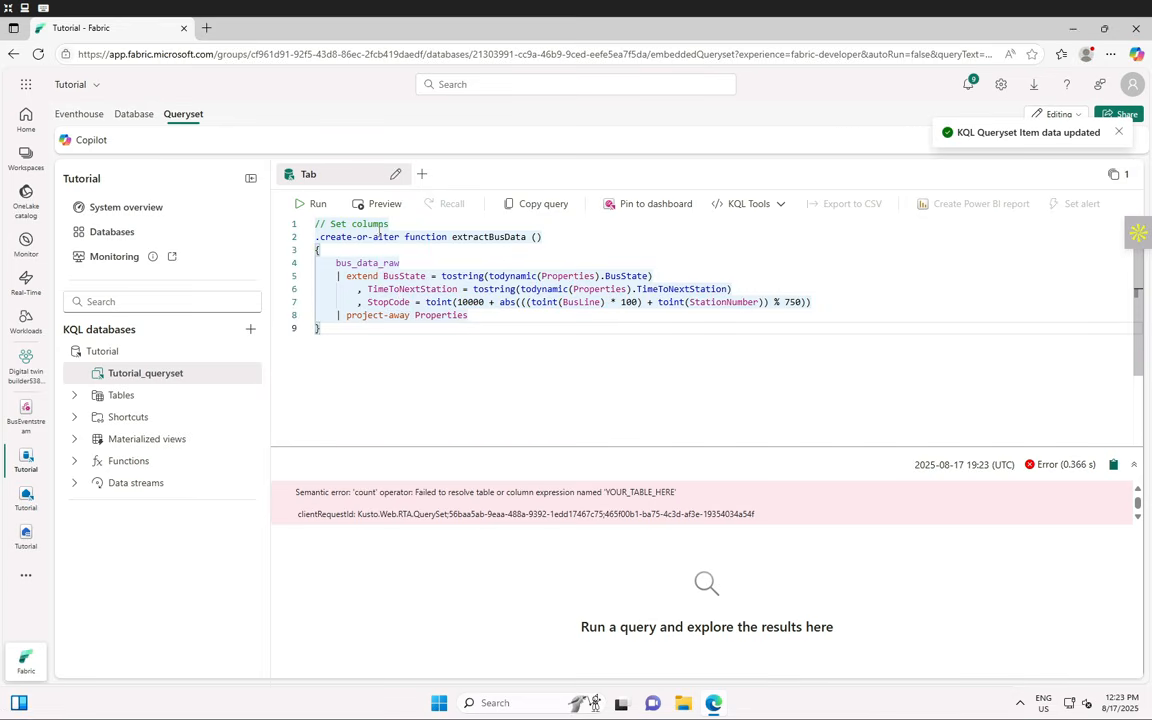
{"action": "left_click", "coordinate": [308, 204]}
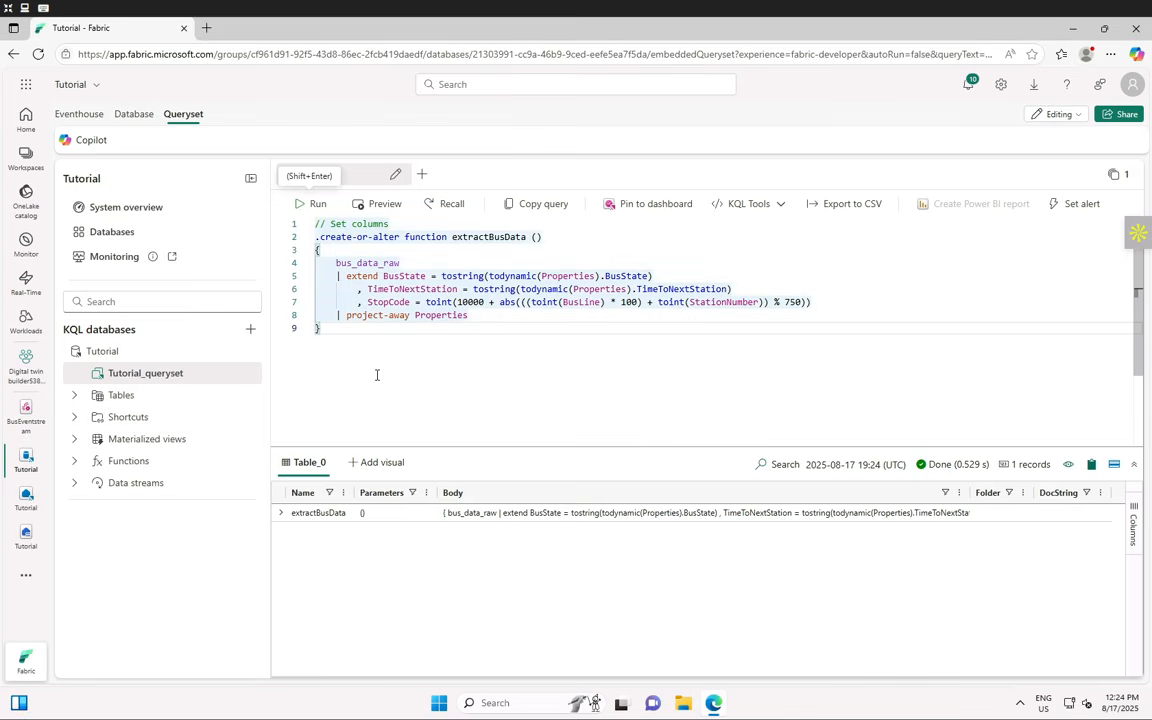
- Replace the function code with the pasted bus_data_processed table definition
{"action": "key", "text": "ctrl+a"}
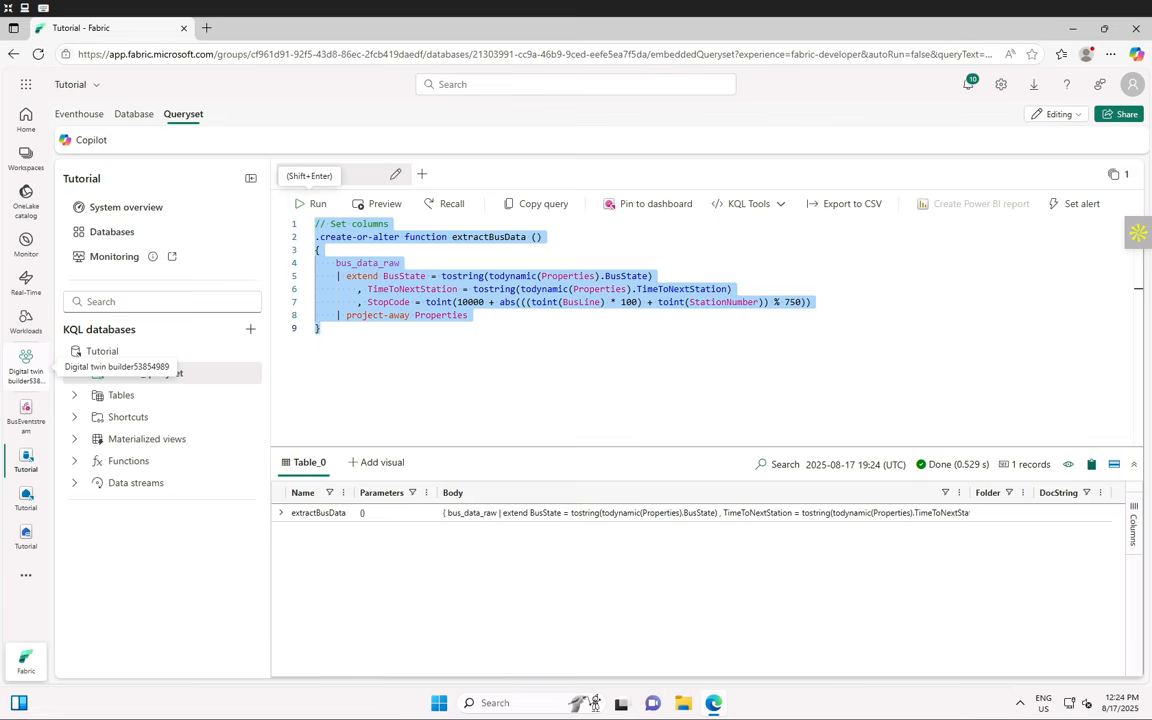
{"action": "left_click", "coordinate": [337, 330]}
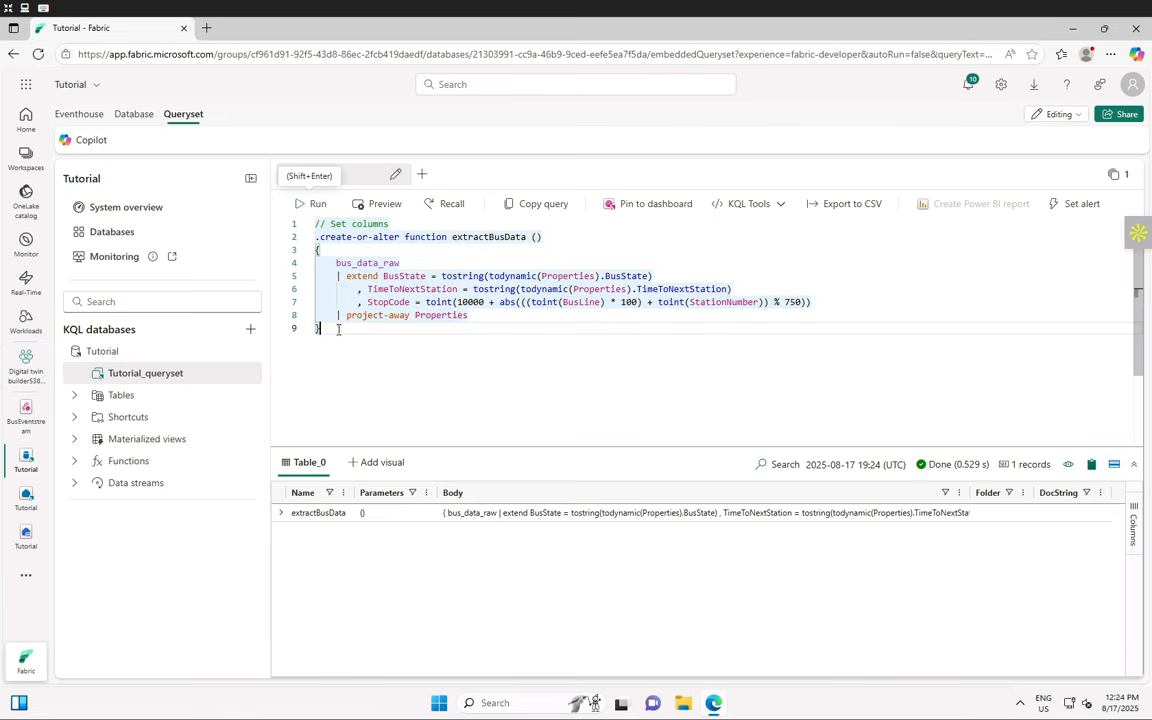
{"action": "key", "text": "ctrl+a"}
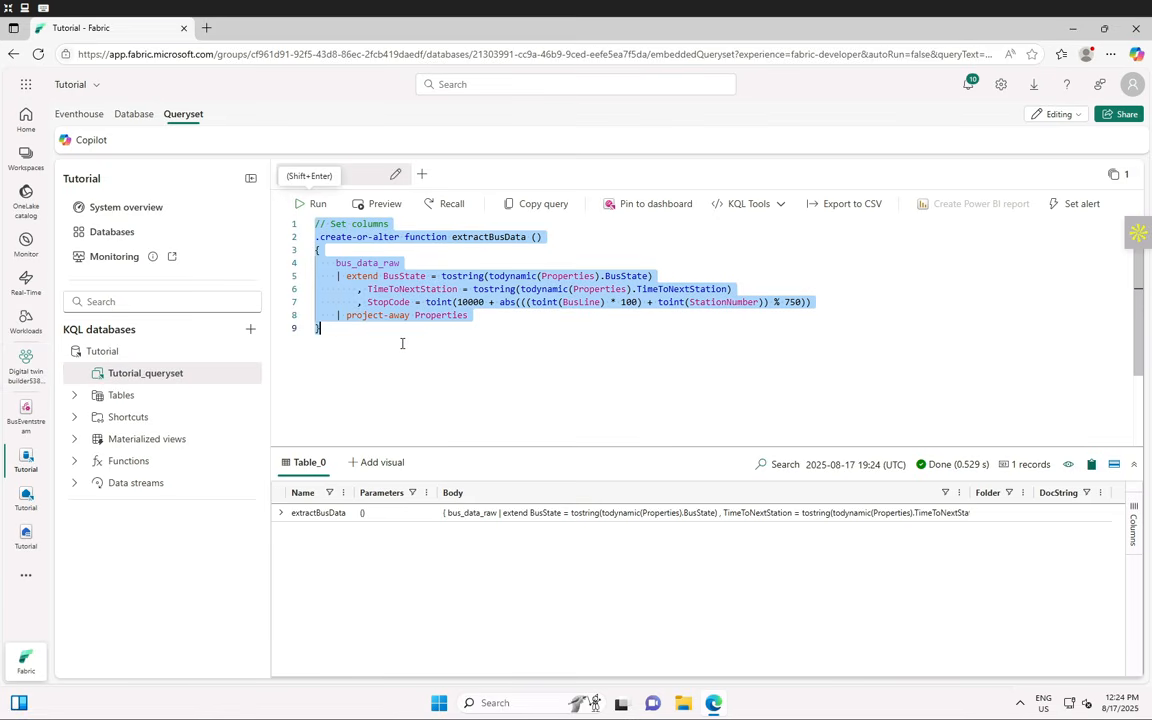
{"action": "key", "text": "ctrl+v"}
- Run the bus_data_processed table creation, then empty the editor
{"action": "left_click", "coordinate": [316, 205]}
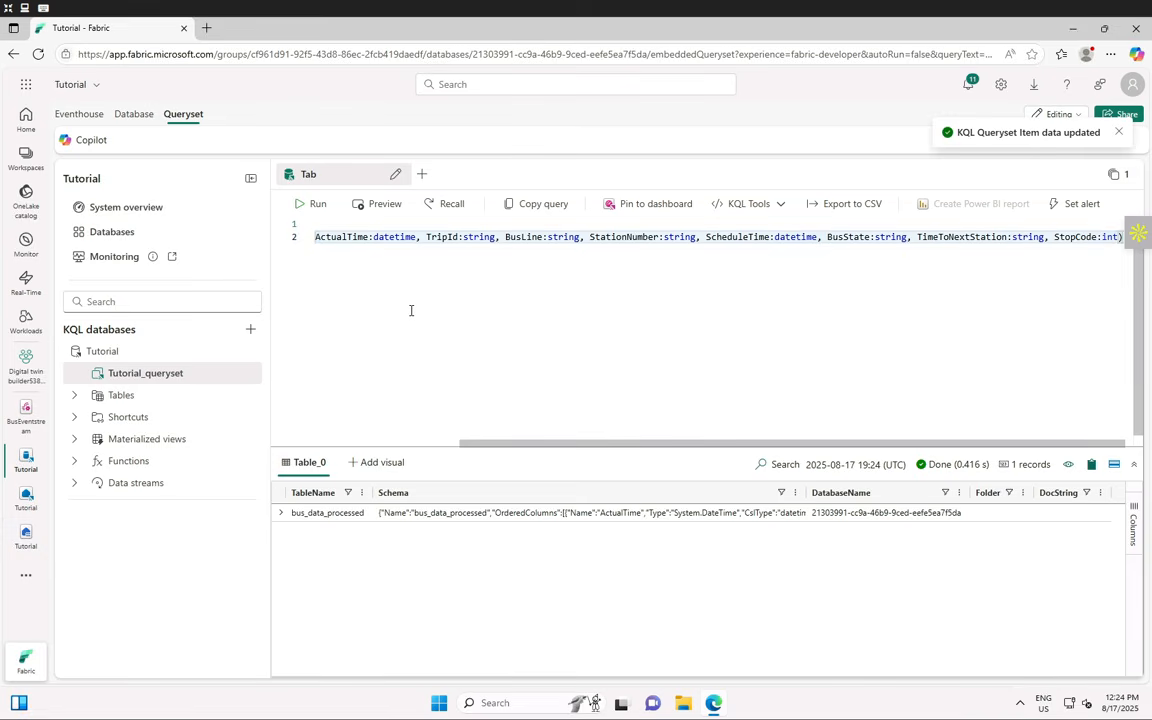
{"action": "key", "text": "ctrl+a"}
{"action": "key", "text": "Delete"}
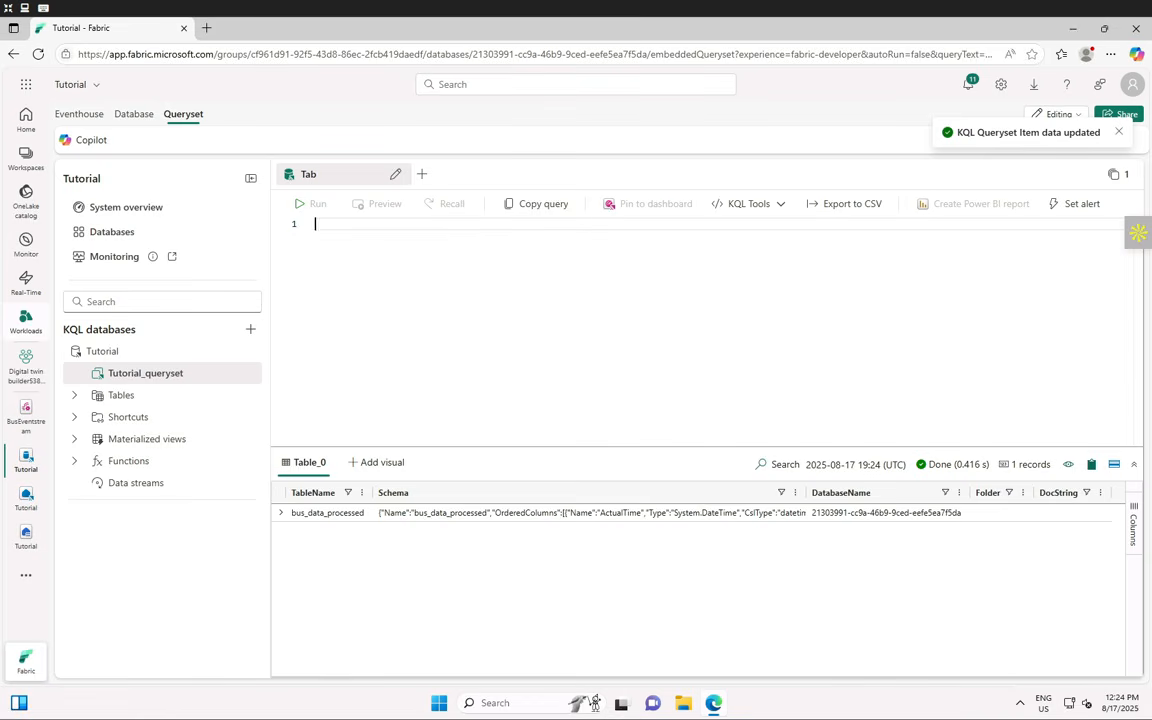
- Write '//Load data into table' and '.alter table bus_data_processed policy update' with IsEnabled true and Source 'bus_data_raw'
{"action": "type", "text": "//Load data into ta"}
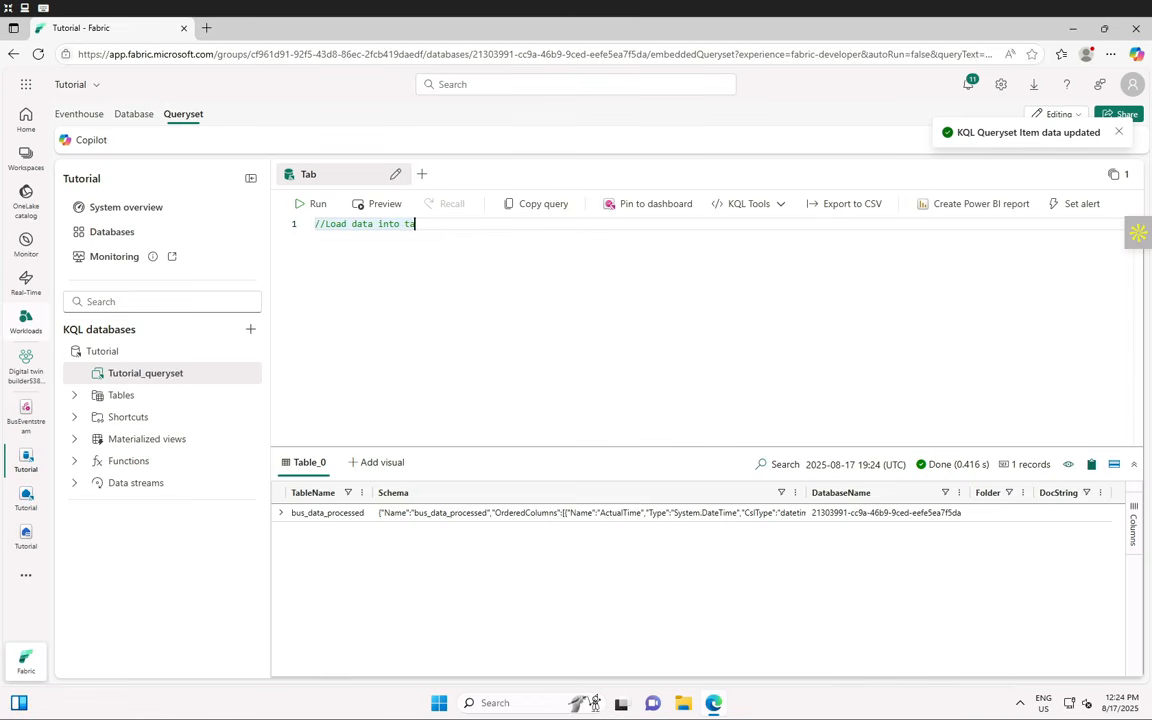
{"action": "type", "text": "ble"}
{"action": "key", "text": "Return"}
{"action": "type", "text": ".alter table bu"}
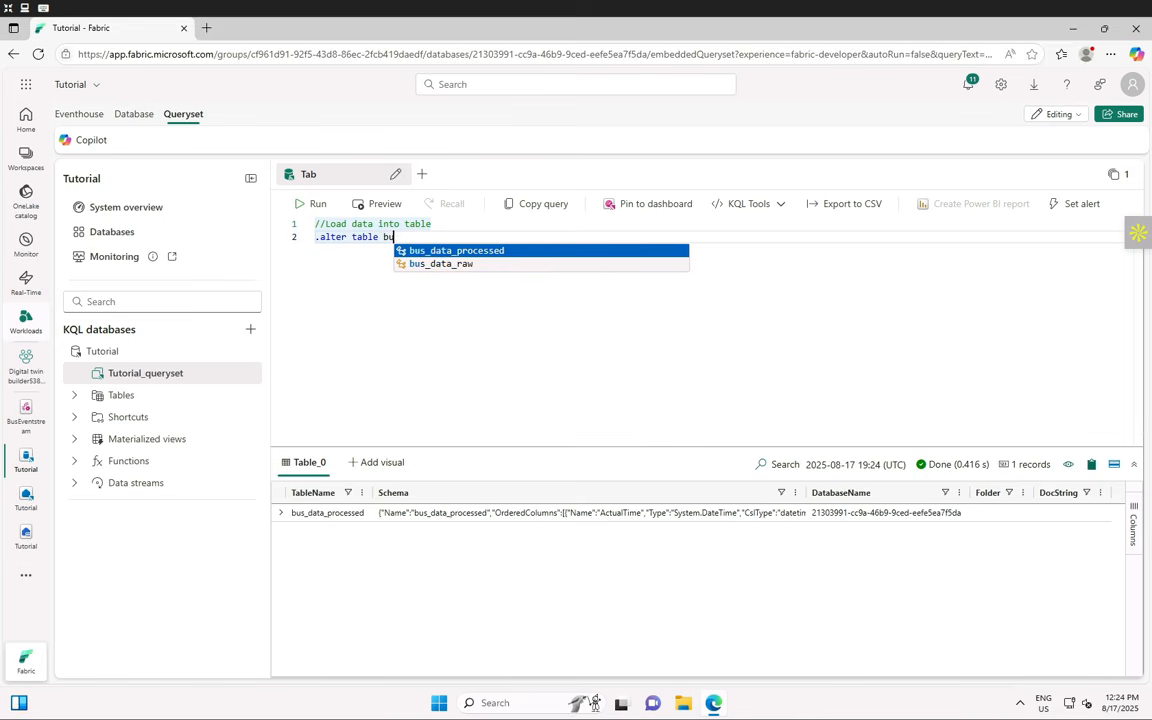
{"action": "type", "text": "s_data_processed pol"}
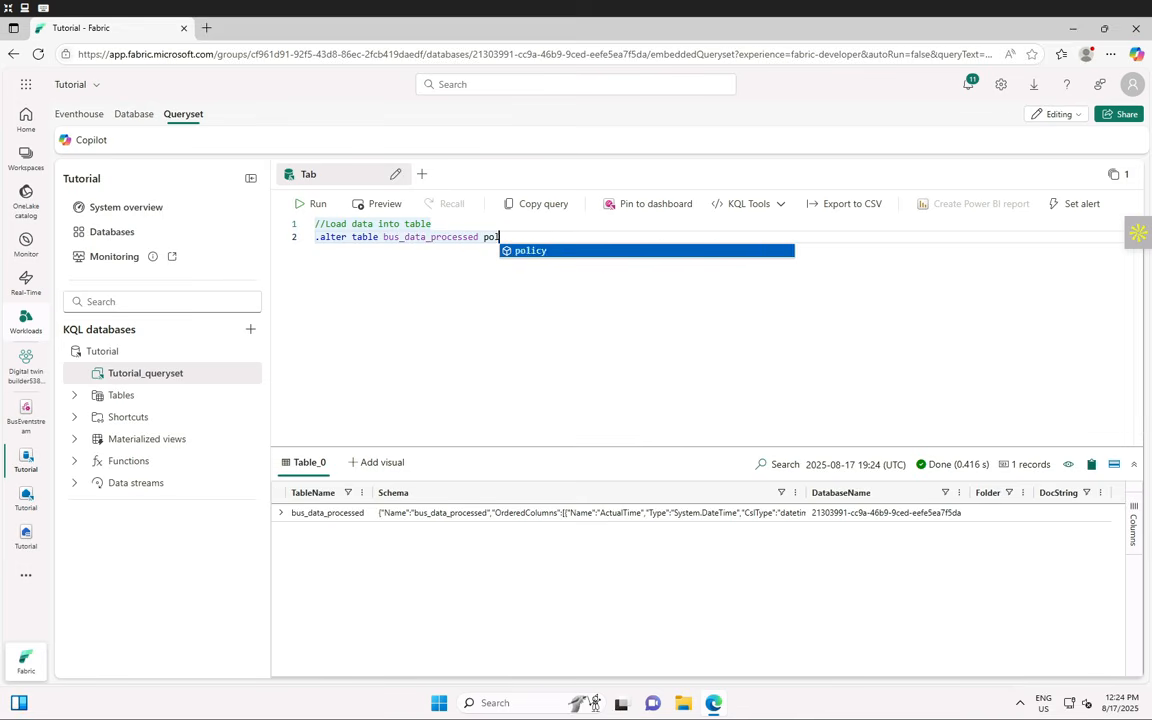
{"action": "type", "text": "icy update     ```"}
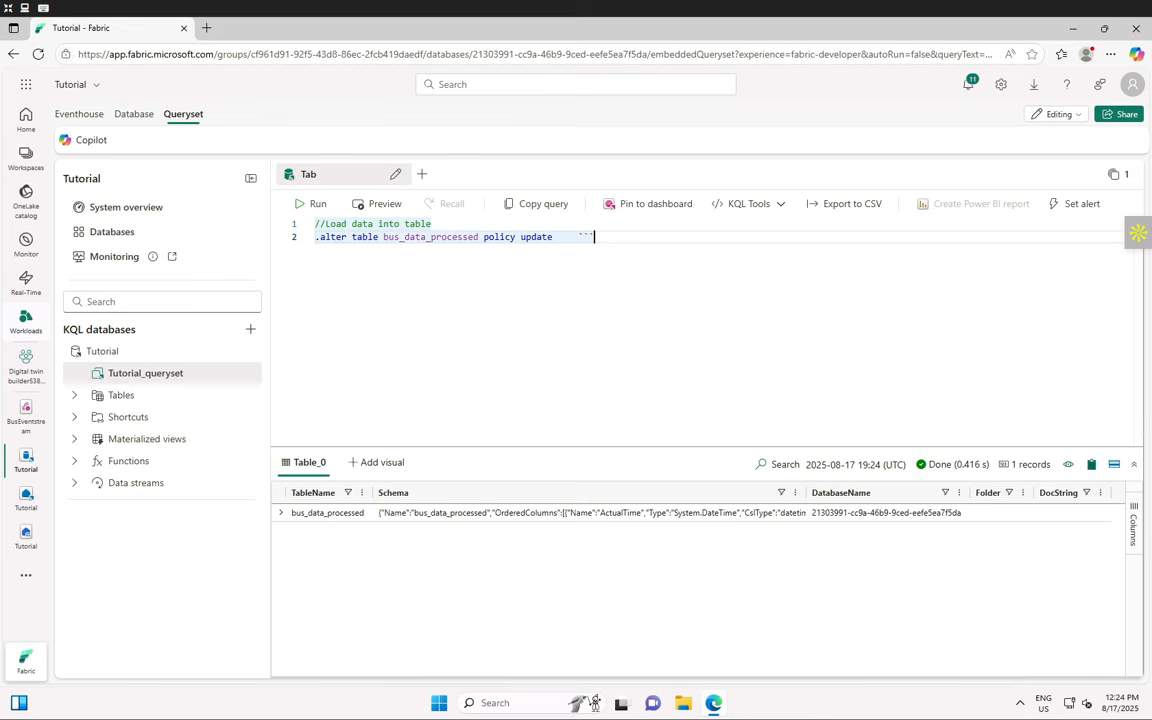
{"action": "key", "text": "Return"}
{"action": "key", "text": "Tab"}
{"action": "type", "text": "[{"}
{"action": "key", "text": "Return"}
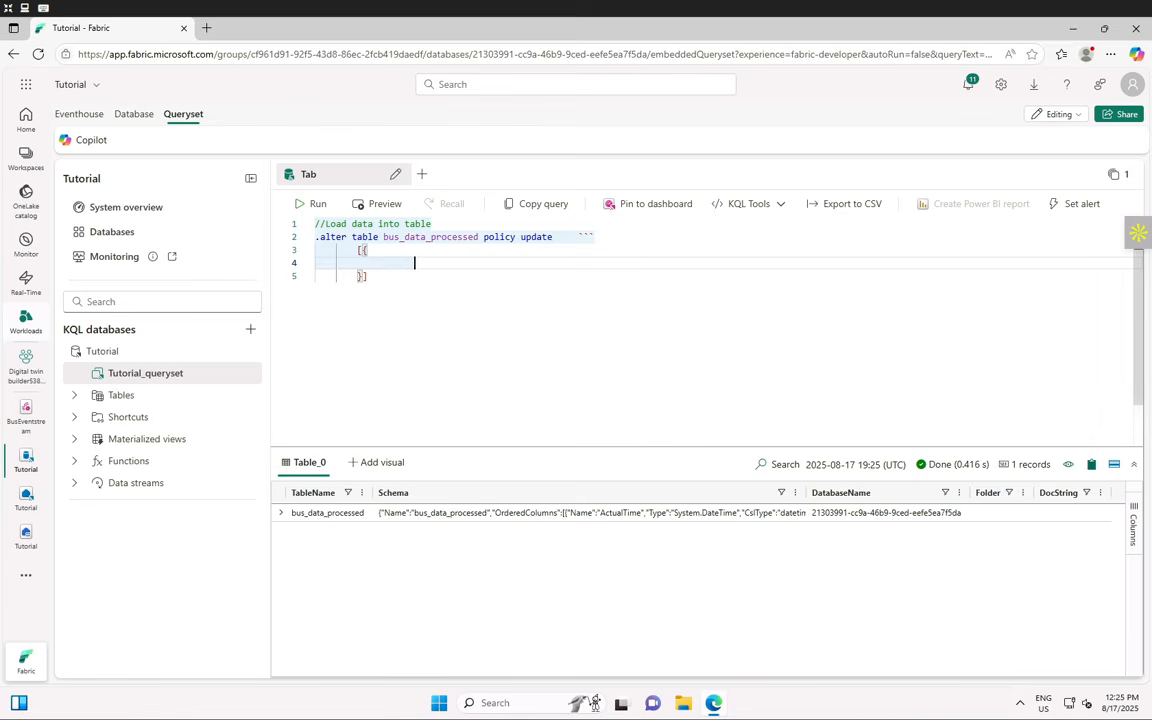
{"action": "key", "text": "Tab"}
{"action": "type", "text": "\"IsEnabled\": t"}
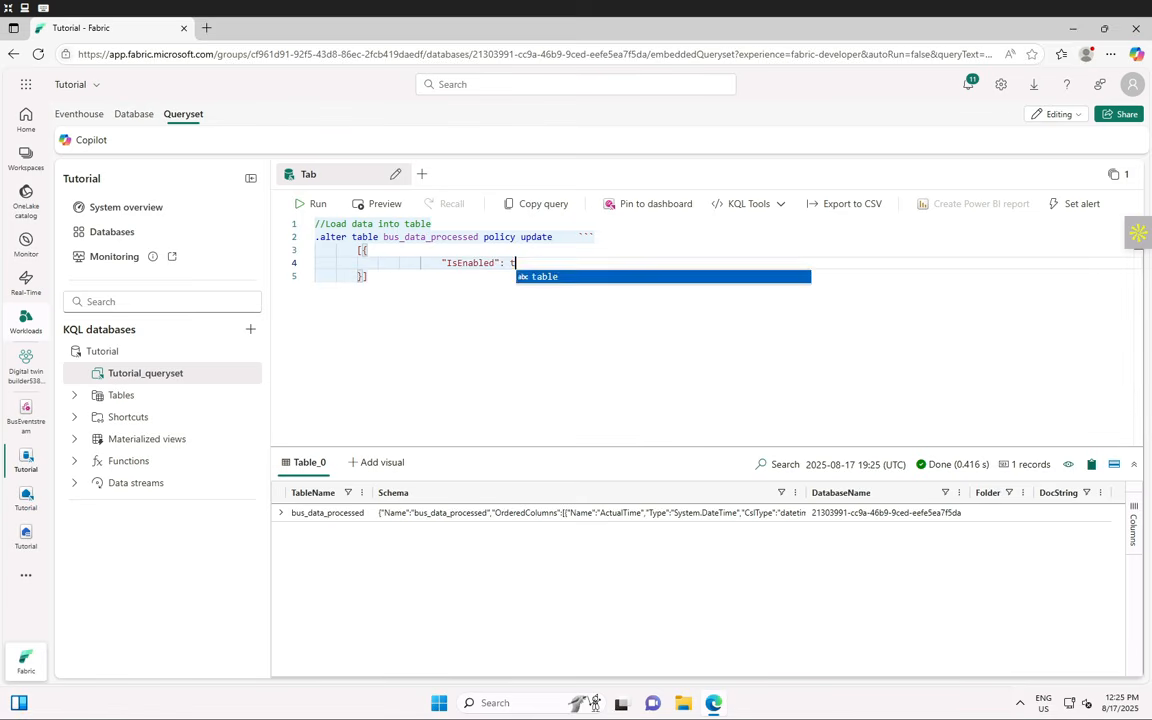
{"action": "type", "text": "rue,"}
{"action": "key", "text": "Return"}
{"action": "key", "text": "Tab"}
{"action": "key", "text": "Tab"}
{"action": "key", "text": "Tab"}
{"action": "type", "text": "\"So"}
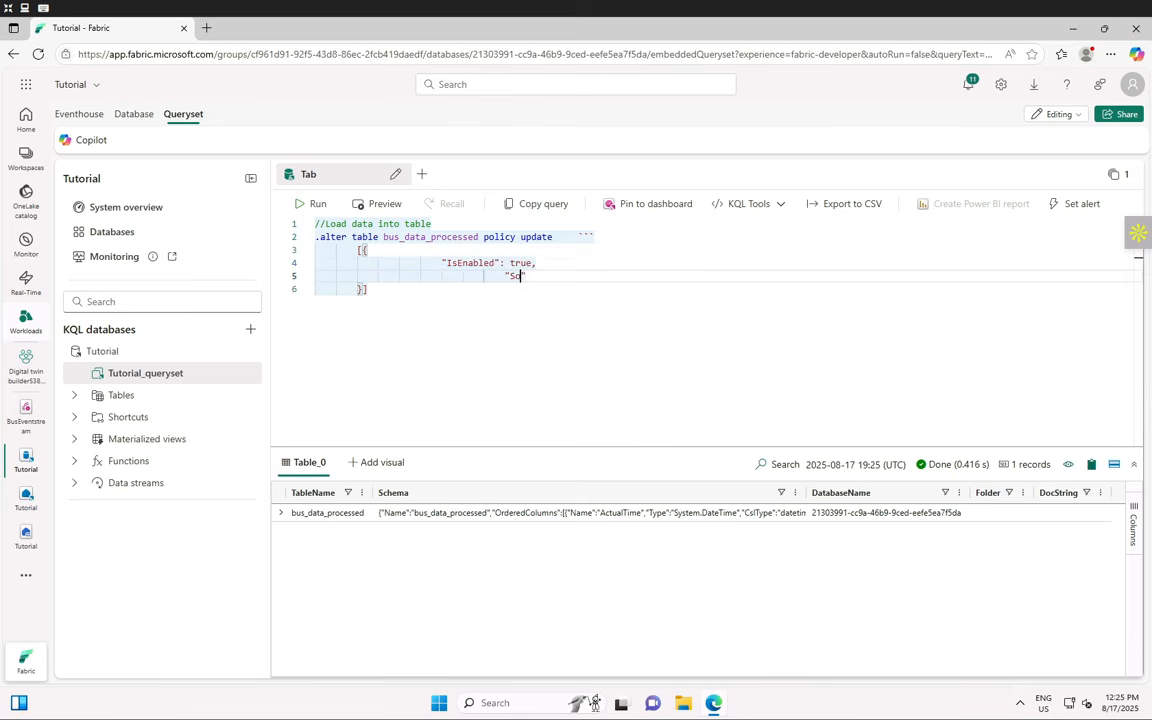
{"action": "type", "text": "urce\": \"bus_data_ra"}
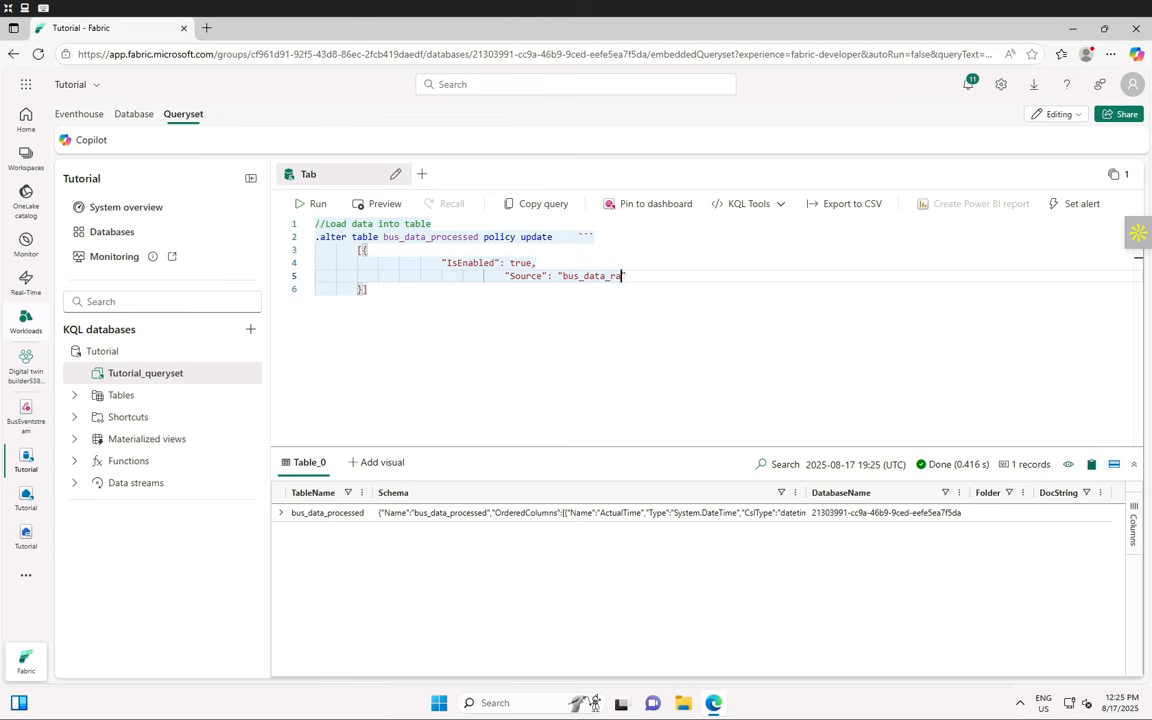
{"action": "type", "text": "w\","}
- Add Query 'extractBusData', IsTransactional false, PropagateIngestionProperties true, and a closing ``` fence
{"action": "key", "text": "Return"}
{"action": "key", "text": "Tab"}
{"action": "key", "text": "Tab"}
{"action": "key", "text": "Tab"}
{"action": "type", "text": "\"Que"}
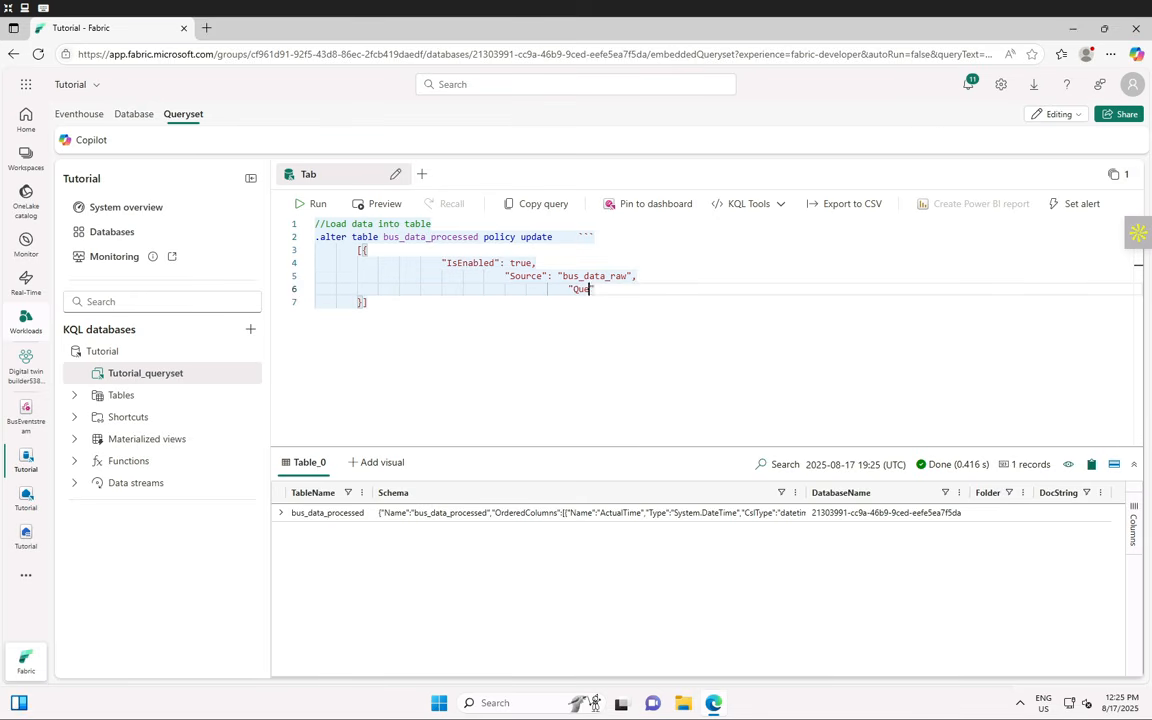
{"action": "type", "text": "ry\": \"extractBusDat"}
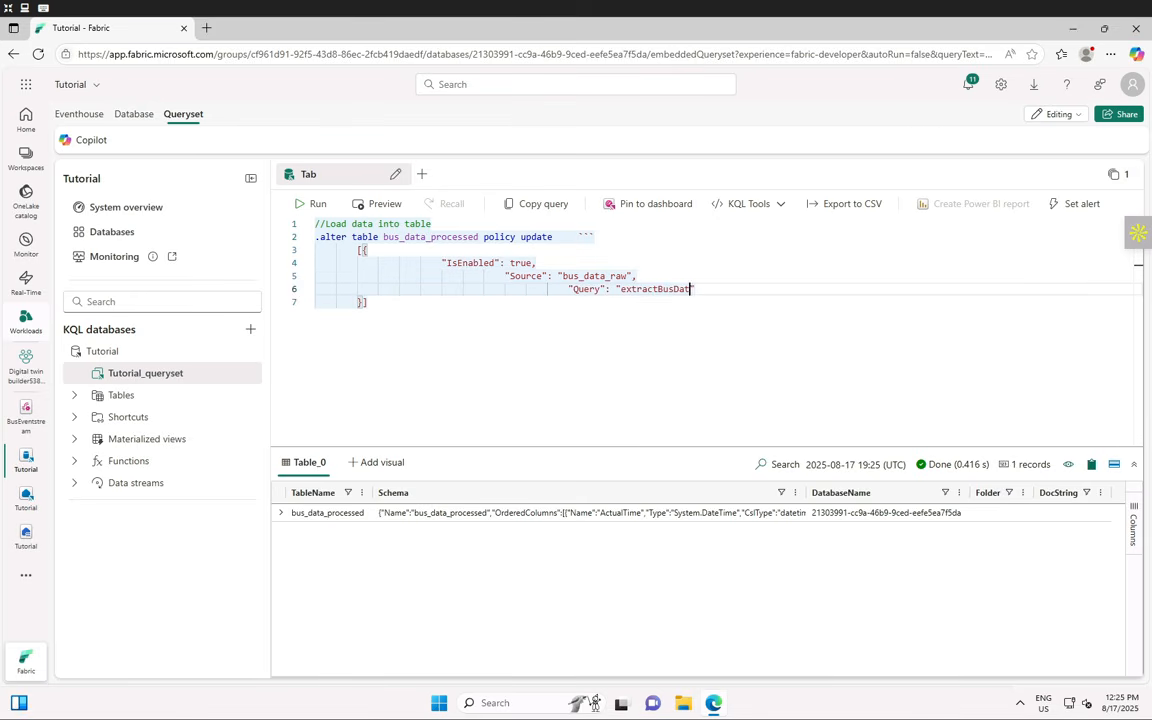
{"action": "type", "text": "a\","}
{"action": "key", "text": "Return"}
{"action": "key", "text": "Tab"}
{"action": "key", "text": "Tab"}
{"action": "key", "text": "Tab"}
{"action": "type", "text": "\"I"}
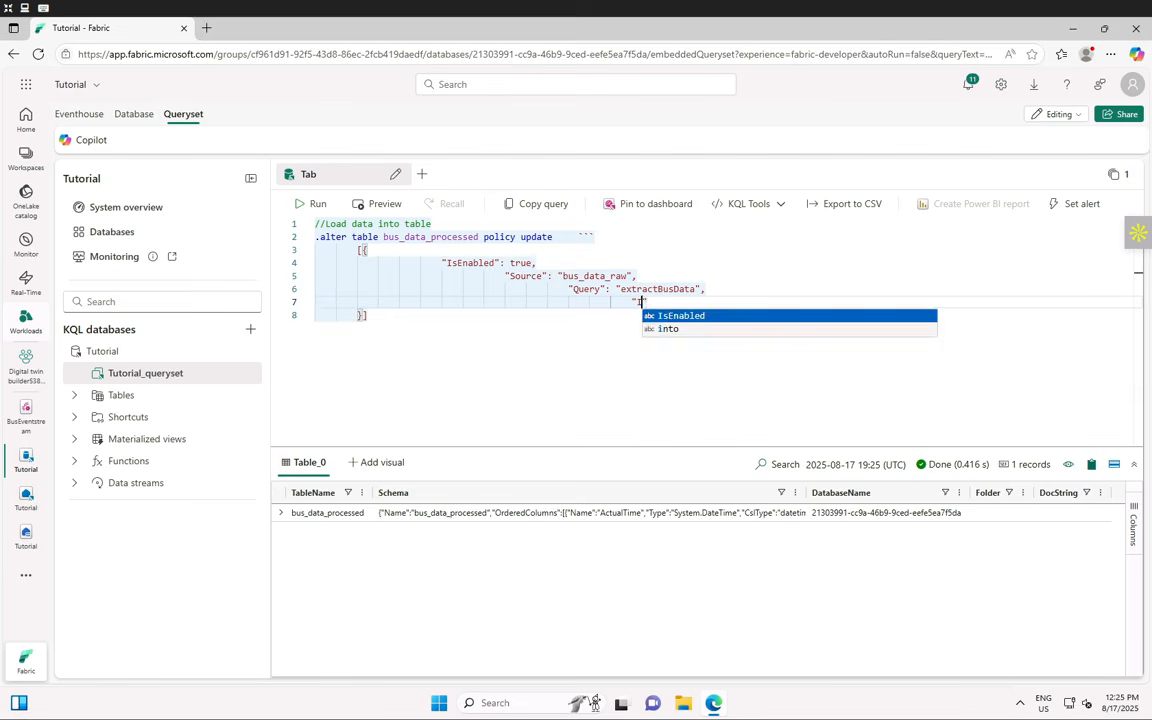
{"action": "type", "text": "sTransactional\": fals"}
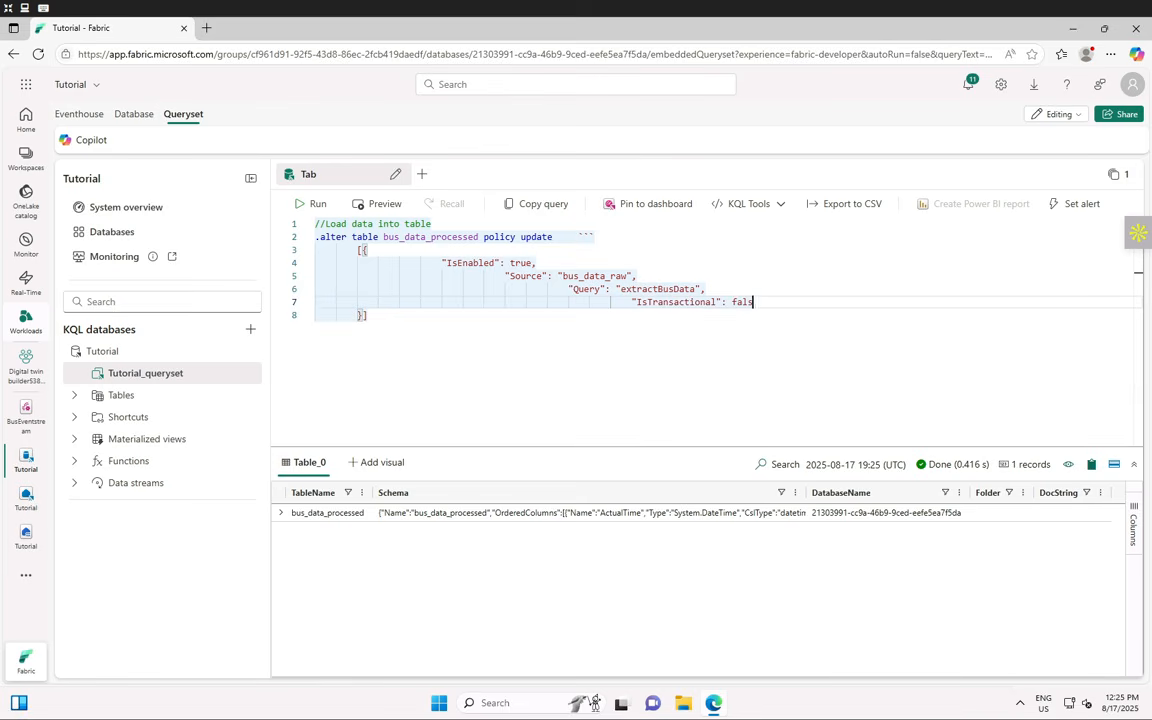
{"action": "type", "text": "e,"}
{"action": "key", "text": "Return"}
{"action": "key", "text": "Tab"}
{"action": "key", "text": "Tab"}
{"action": "key", "text": "Tab"}
{"action": "type", "text": "\"Pro"}
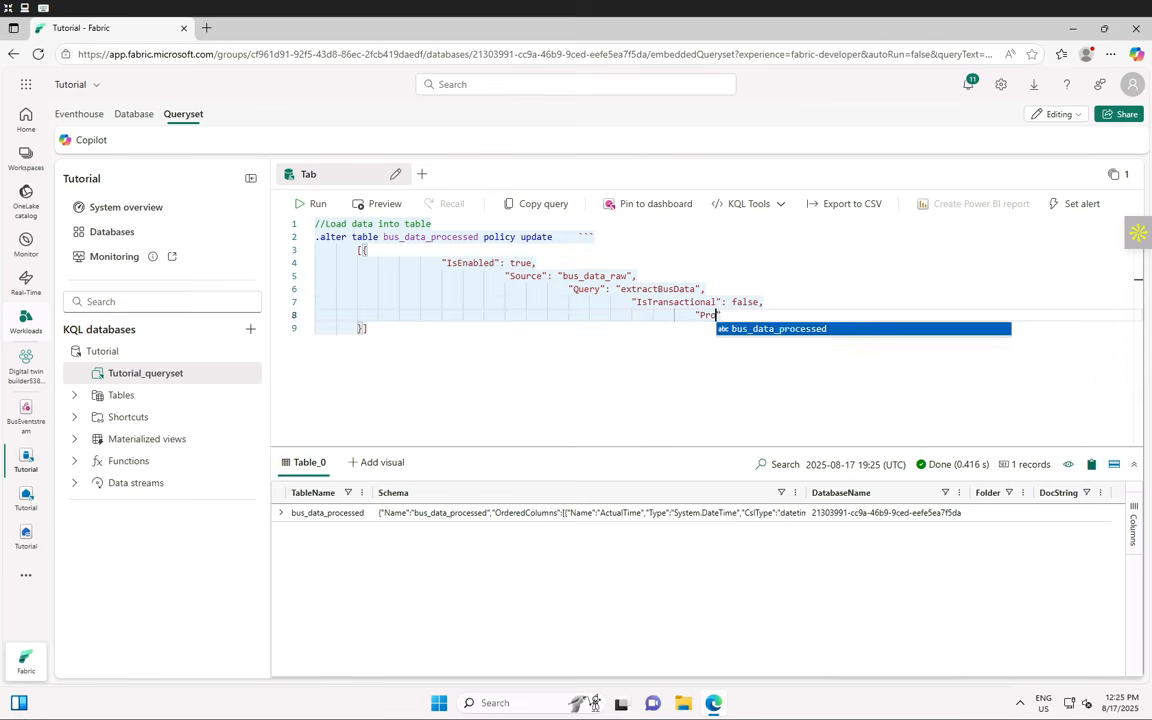
{"action": "type", "text": "pagateIngestionProp"}
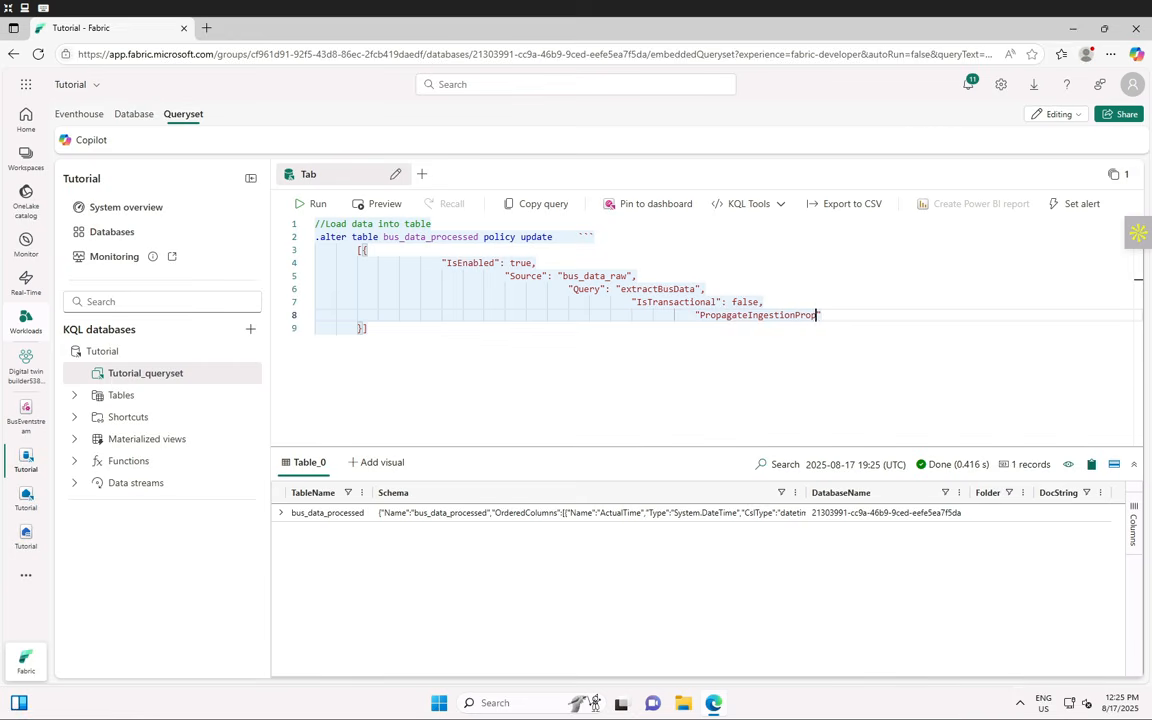
{"action": "type", "text": "erties\": true"}
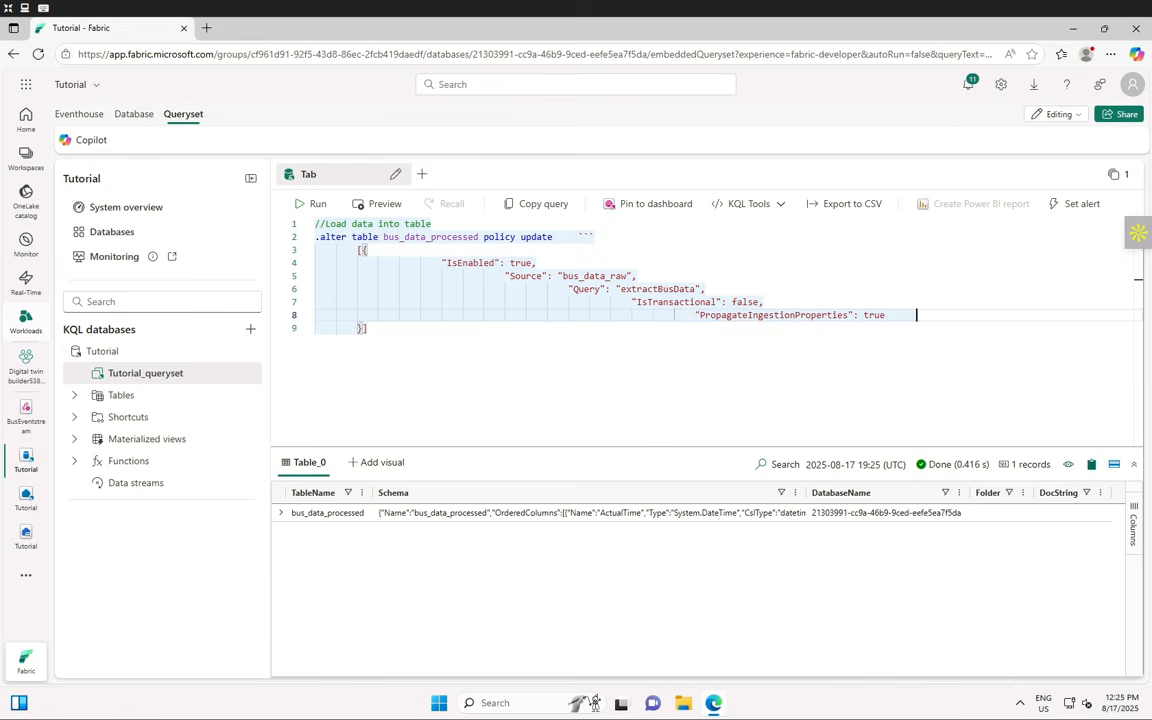
{"action": "type", "text": "        }]"}
{"action": "key", "text": "Return"}
{"action": "type", "text": "```"}
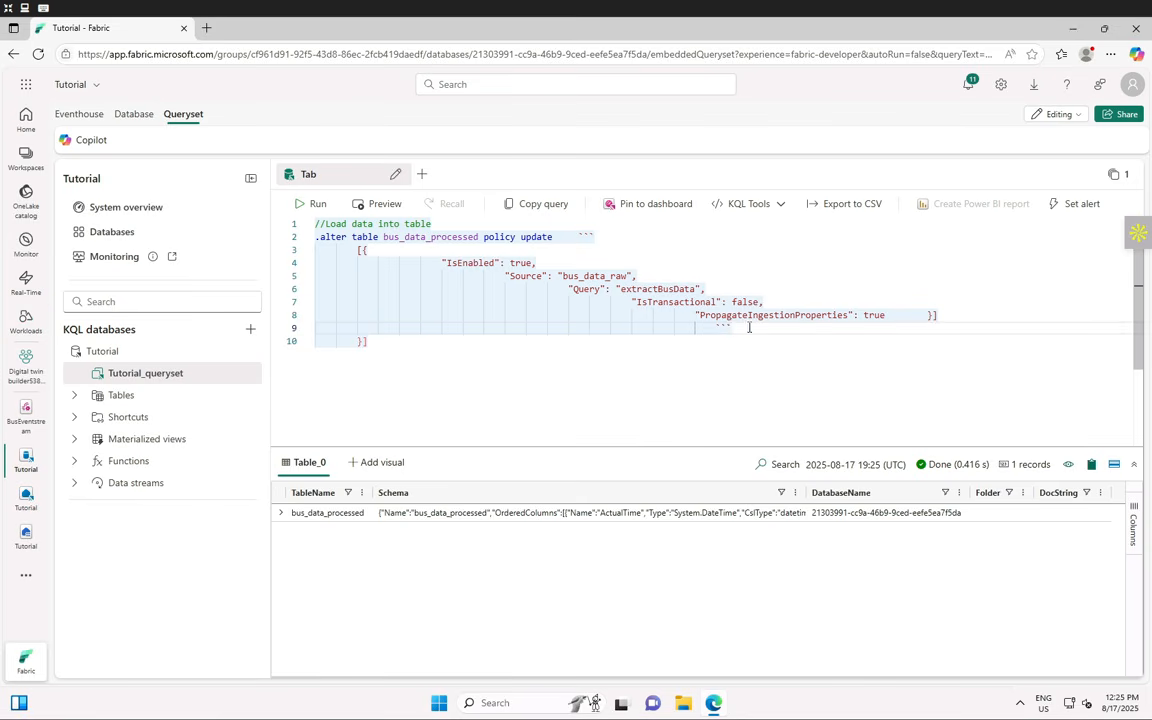
- Move the stray backticks from line 9 onto a new line below the closing brackets
{"action": "left_click_drag", "start_coordinate": [748, 327], "coordinate": [706, 327]}
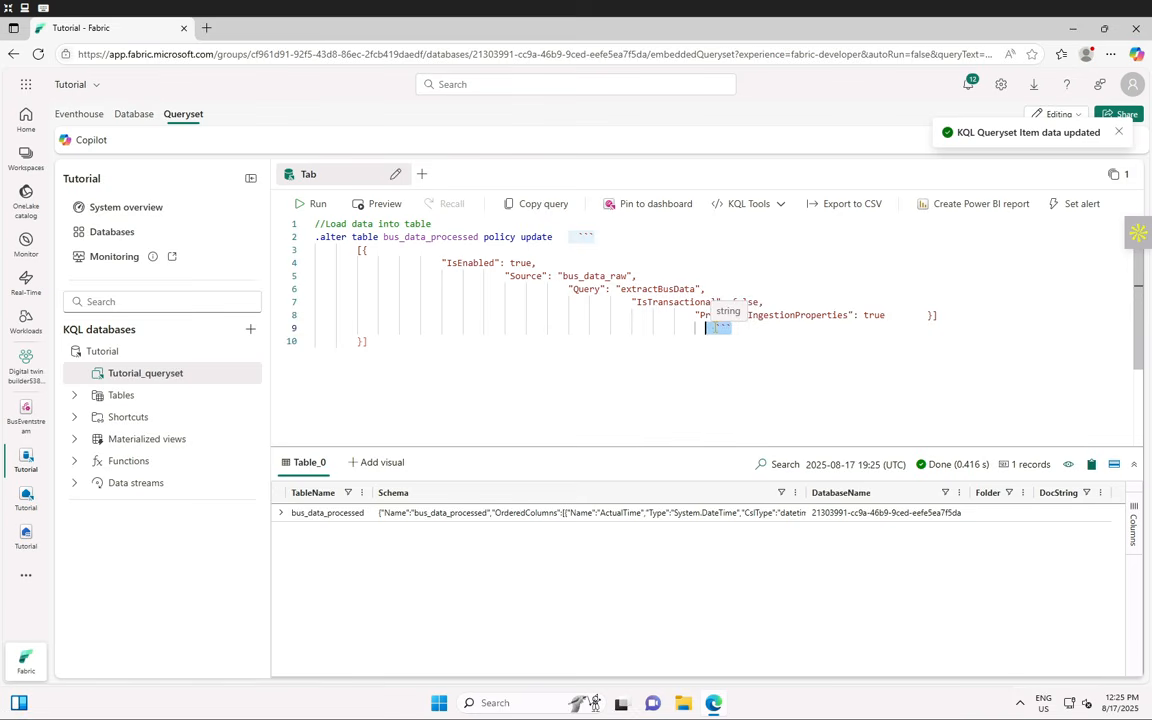
{"action": "key", "text": "ctrl+x"}
{"action": "left_click", "coordinate": [366, 353]}
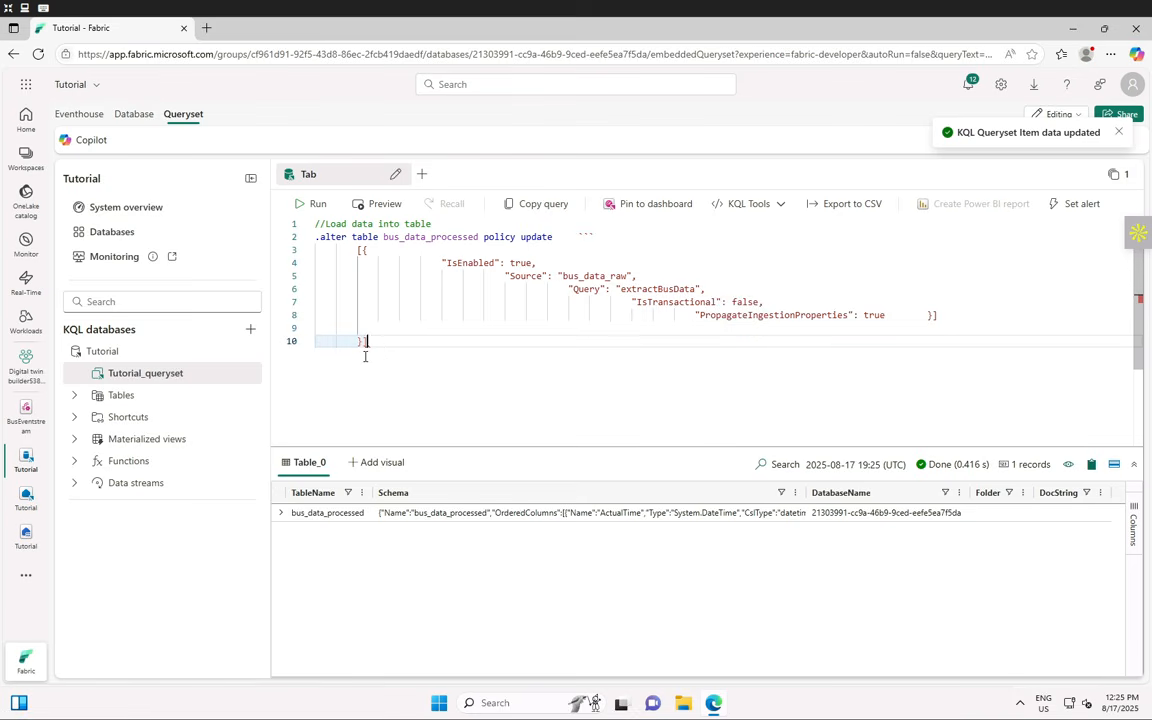
{"action": "key", "text": "Return"}
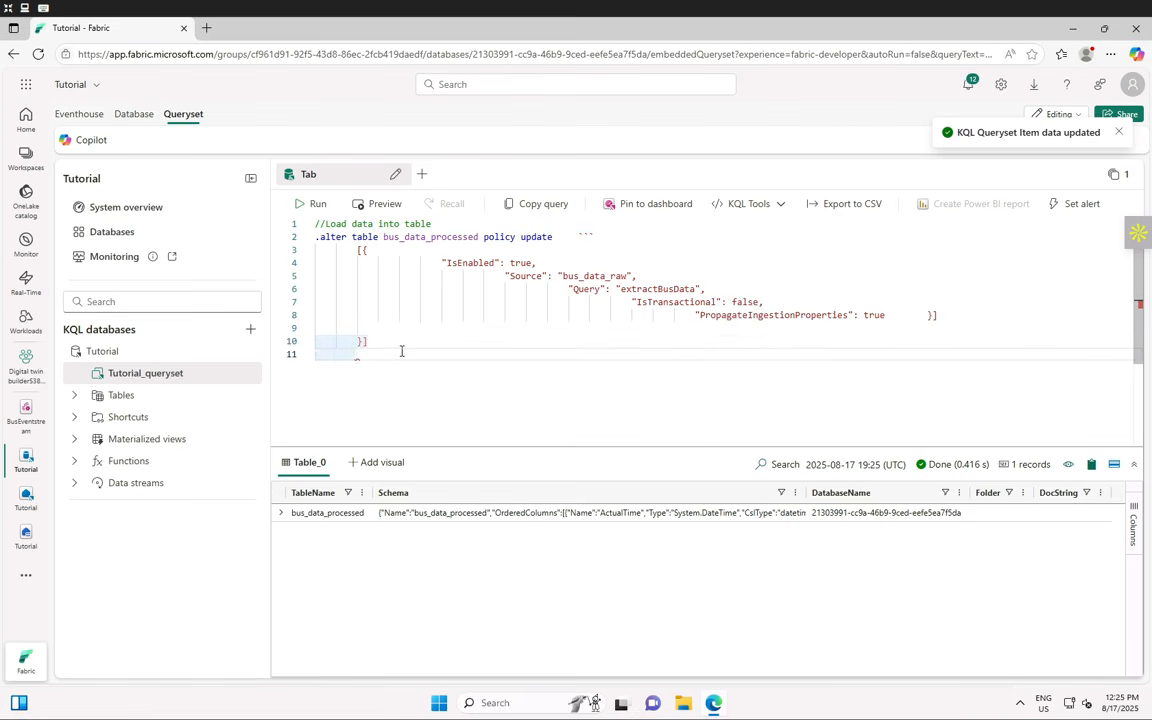
{"action": "key", "text": "ctrl+v"}
- Run the update policy, then replace it with a cleanly formatted JSON version and rerun successfully
{"action": "left_click", "coordinate": [305, 205]}
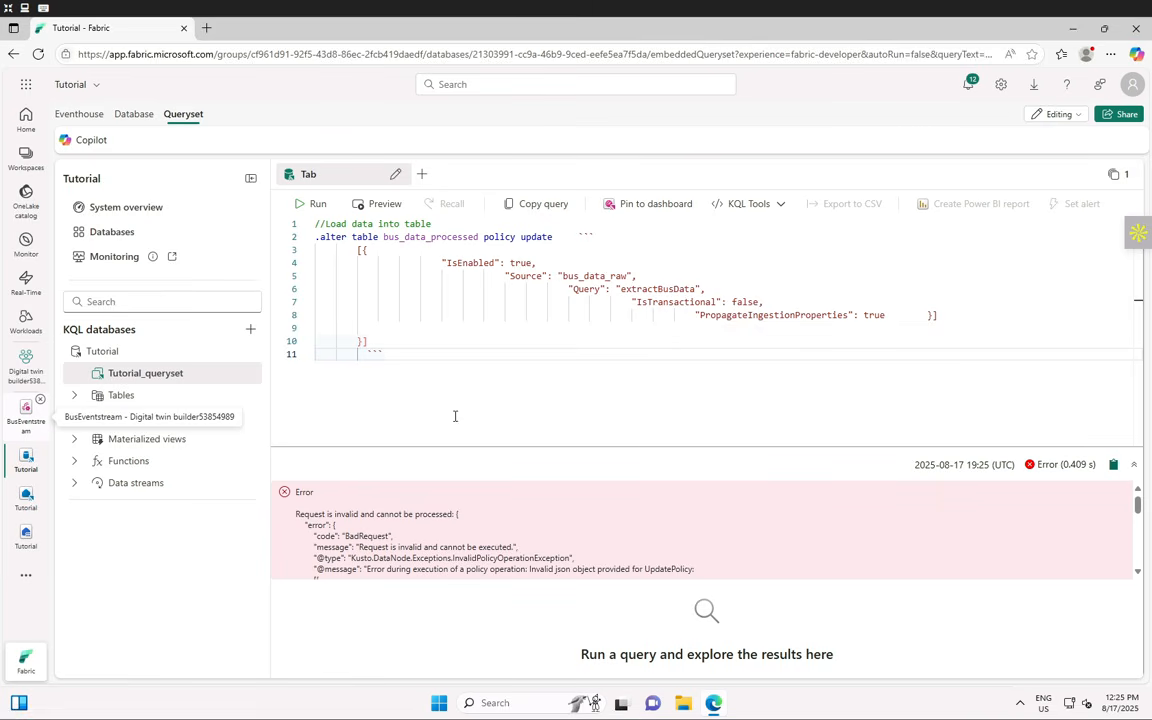
{"action": "left_click", "coordinate": [417, 376]}
{"action": "key", "text": "ctrl+a"}
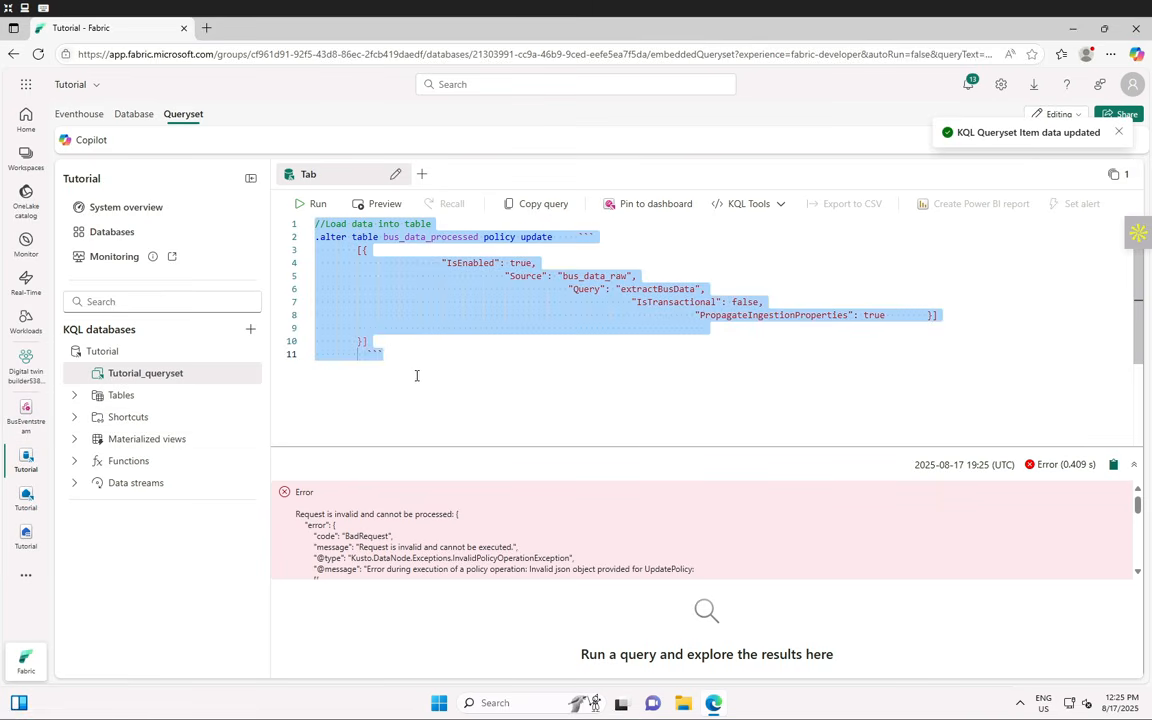
{"action": "key", "text": "ctrl+v"}
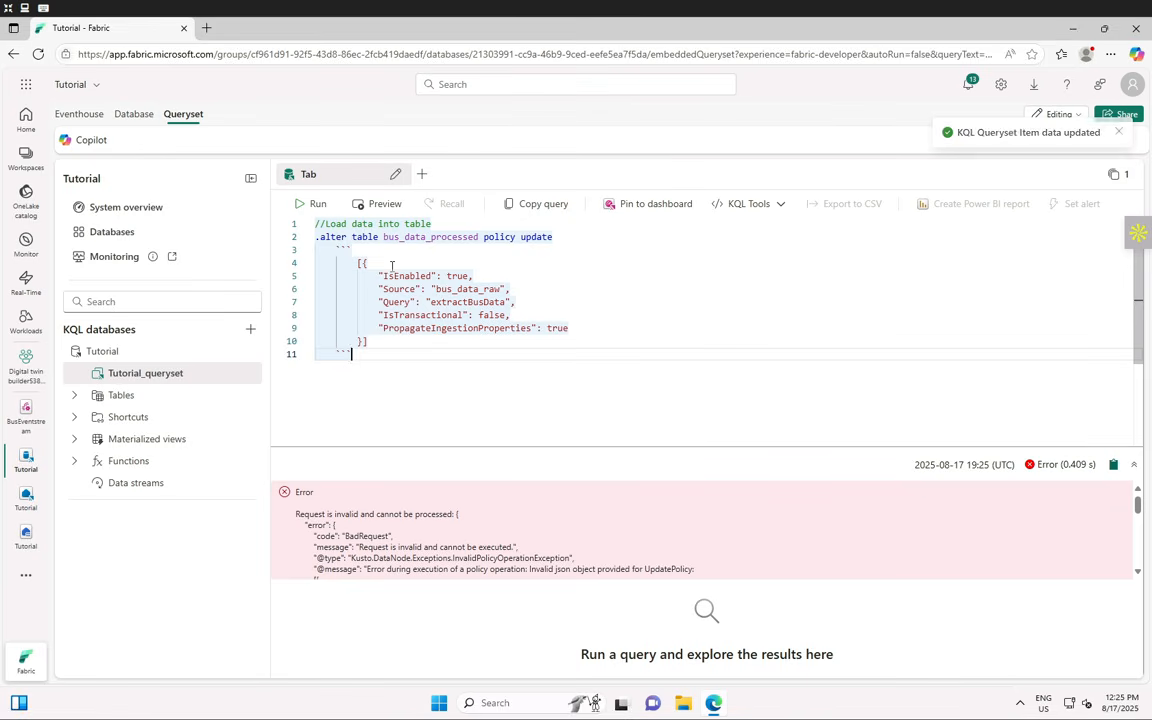
{"action": "left_click", "coordinate": [312, 204]}
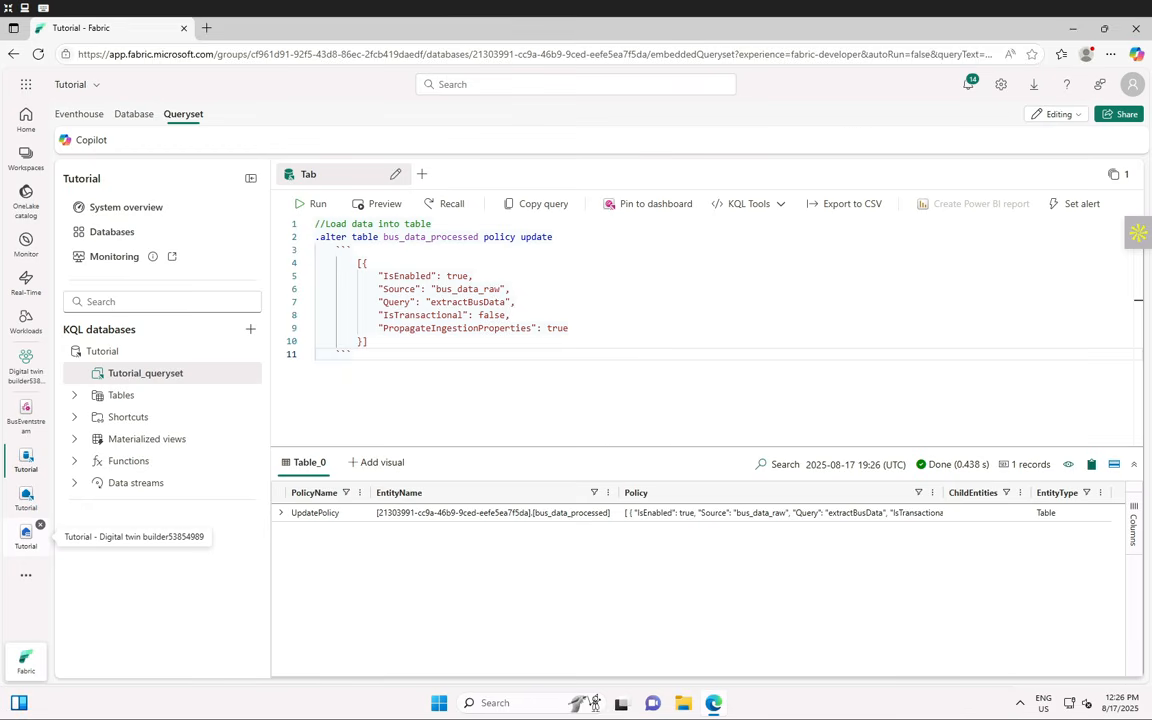
- Paste and run the .alter-merge table bus_data_processed mirroring policy command (parquet, 5-minute latency)
{"action": "left_click", "coordinate": [408, 353]}
{"action": "key", "text": "ctrl+a"}
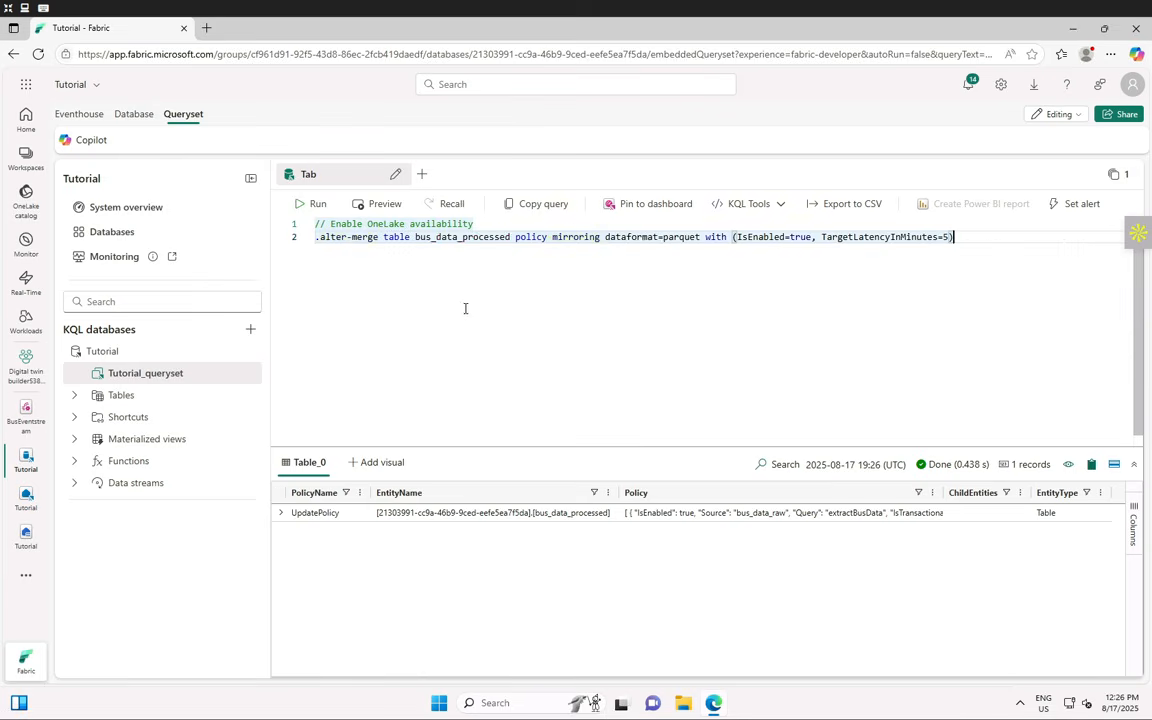
{"action": "key", "text": "ctrl+v"}
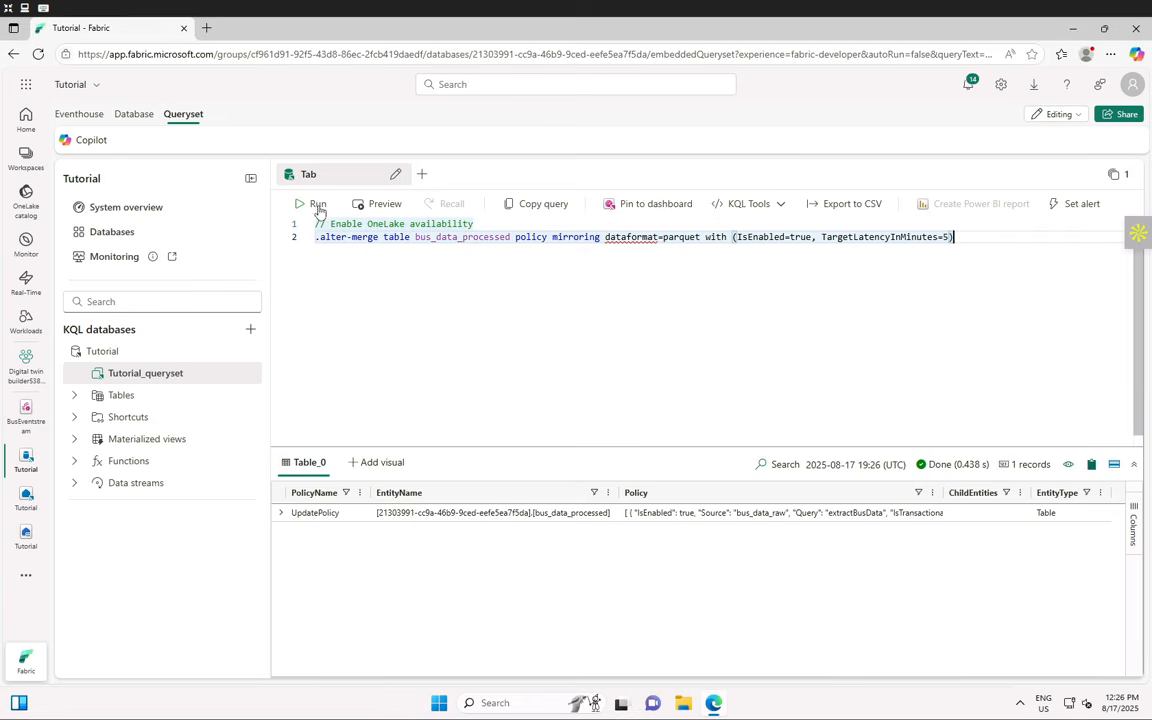
{"action": "left_click", "coordinate": [317, 204]}
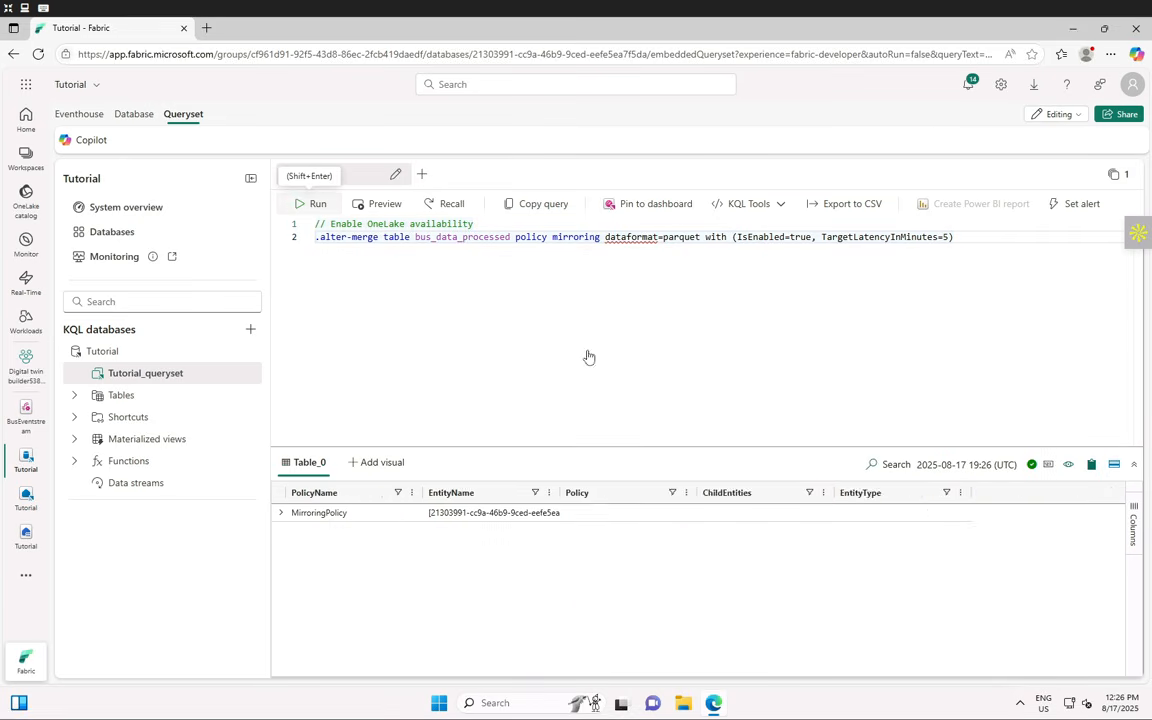
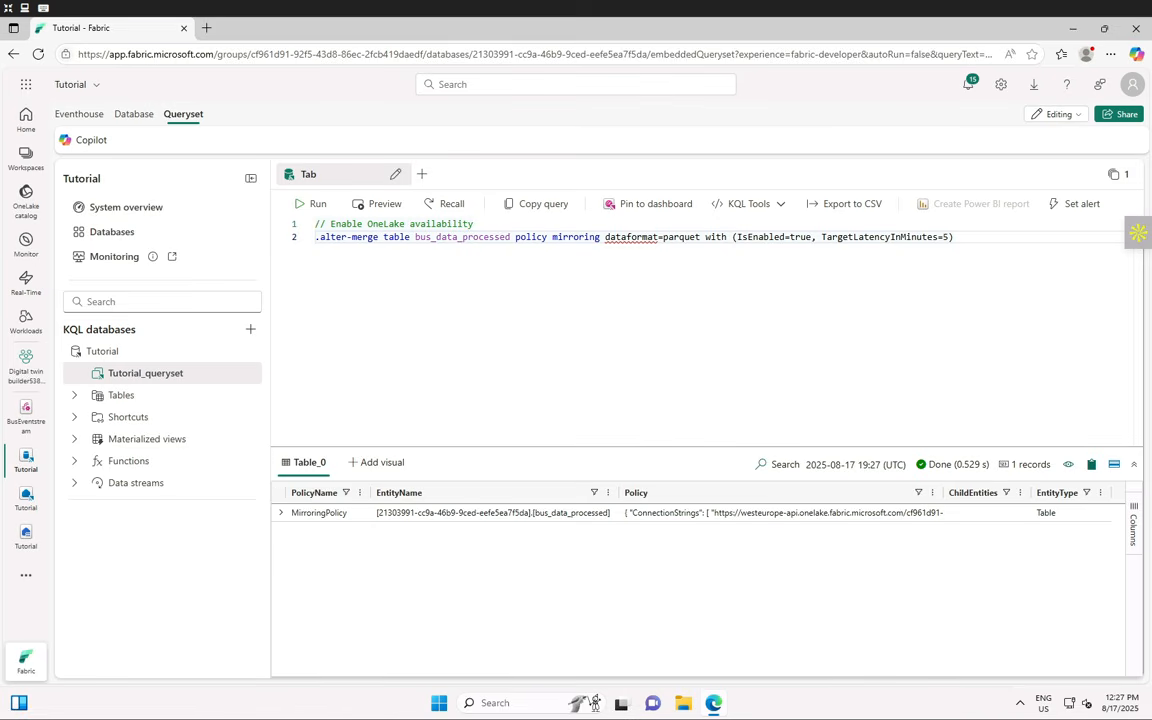
- Expand the Tutorial database's Tables node to list bus_data_processed and bus_data_raw
{"action": "left_click", "coordinate": [72, 399]}
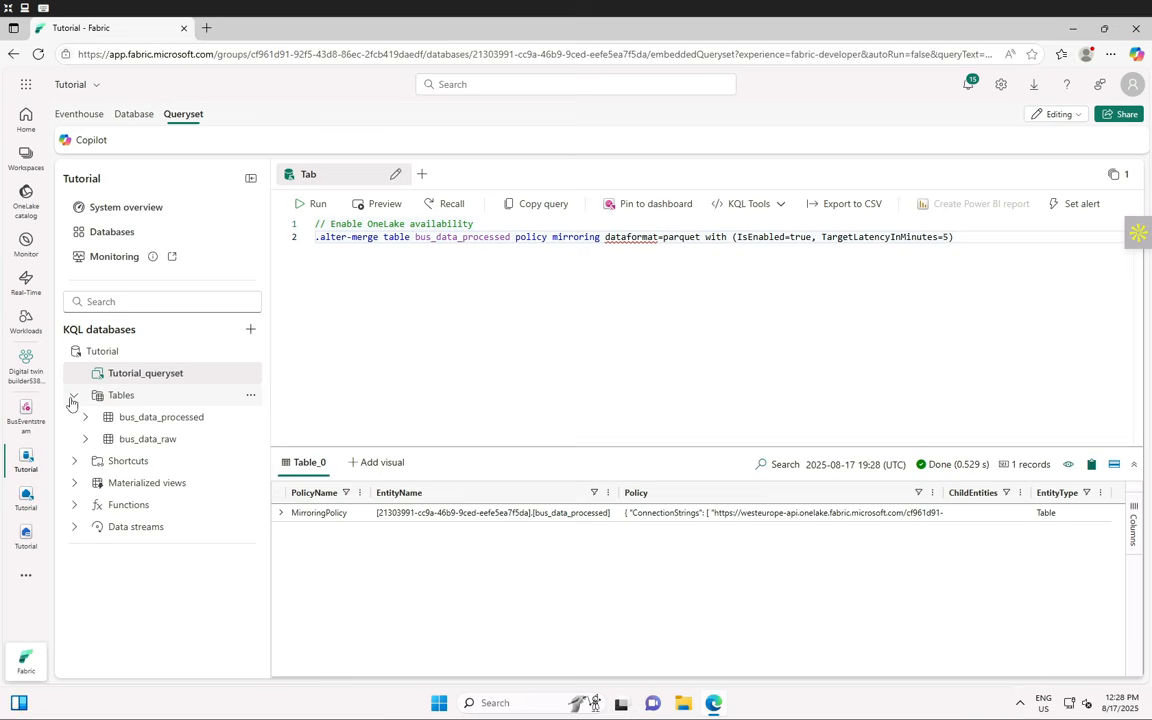
- Open the bus_data_processed table page to check OneLake availability and preview its 723 rows
{"action": "left_click", "coordinate": [156, 420]}
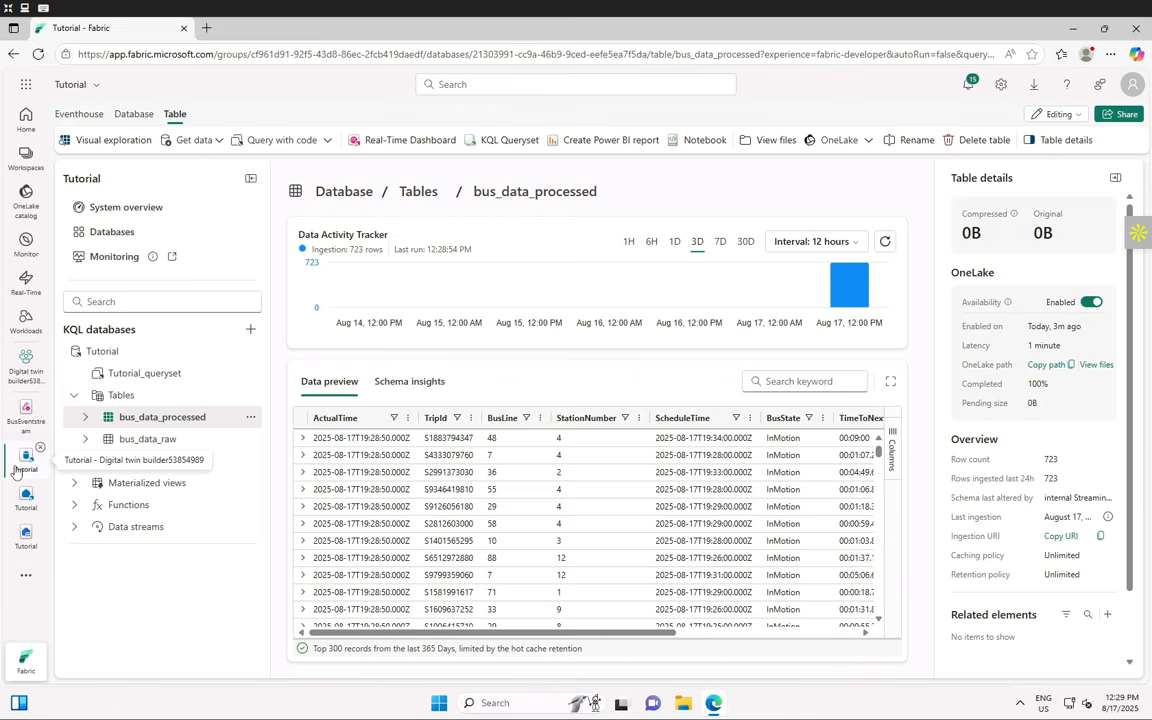
{"action": "left_click", "coordinate": [76, 114]}
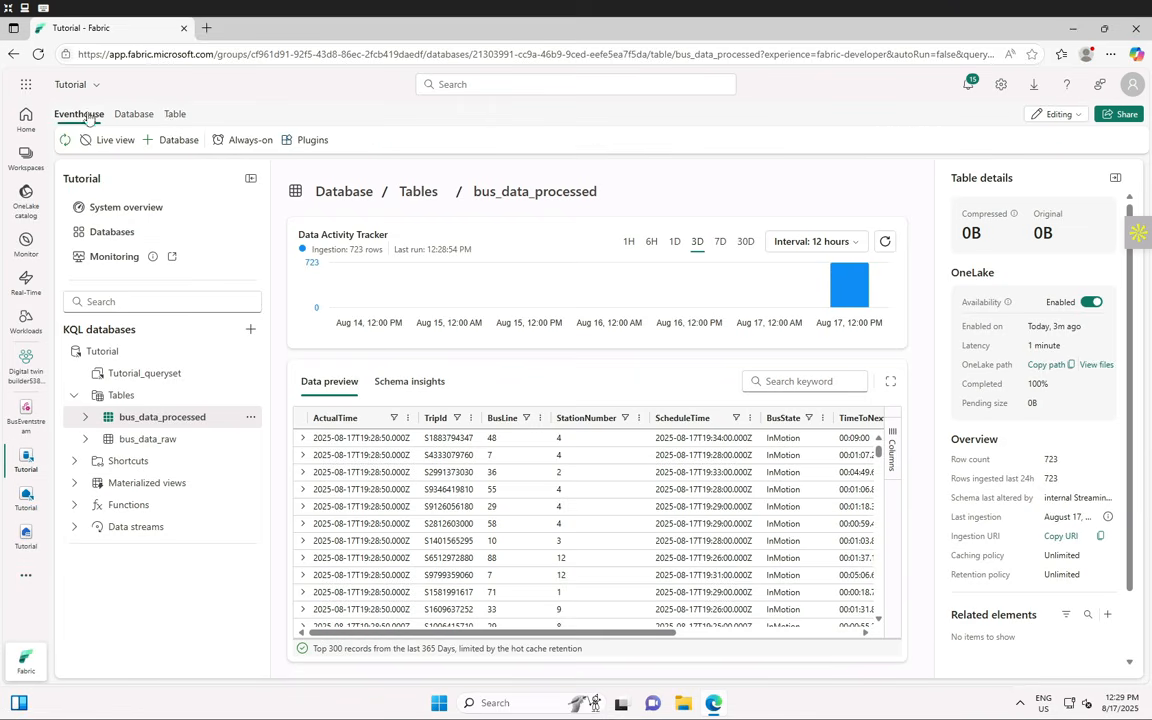
{"action": "left_click", "coordinate": [175, 115]}
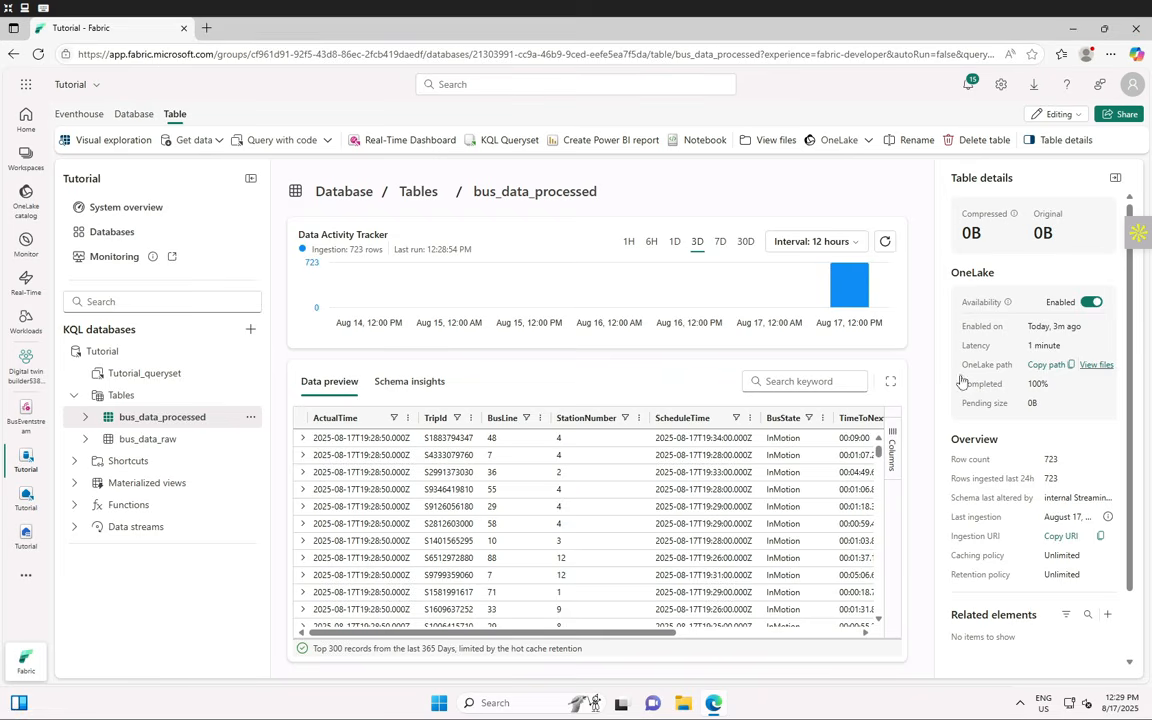
{"action": "scroll", "coordinate": [502, 530], "scroll_direction": "down", "scroll_amount": 5}
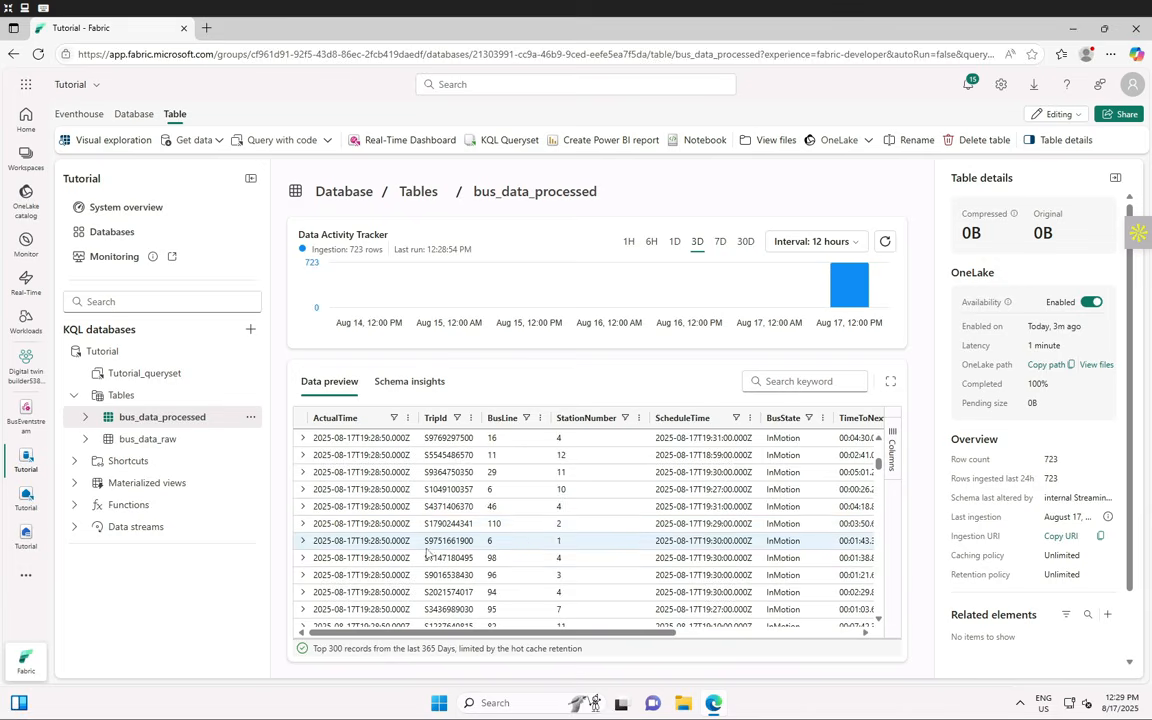
{"action": "left_click", "coordinate": [407, 386]}
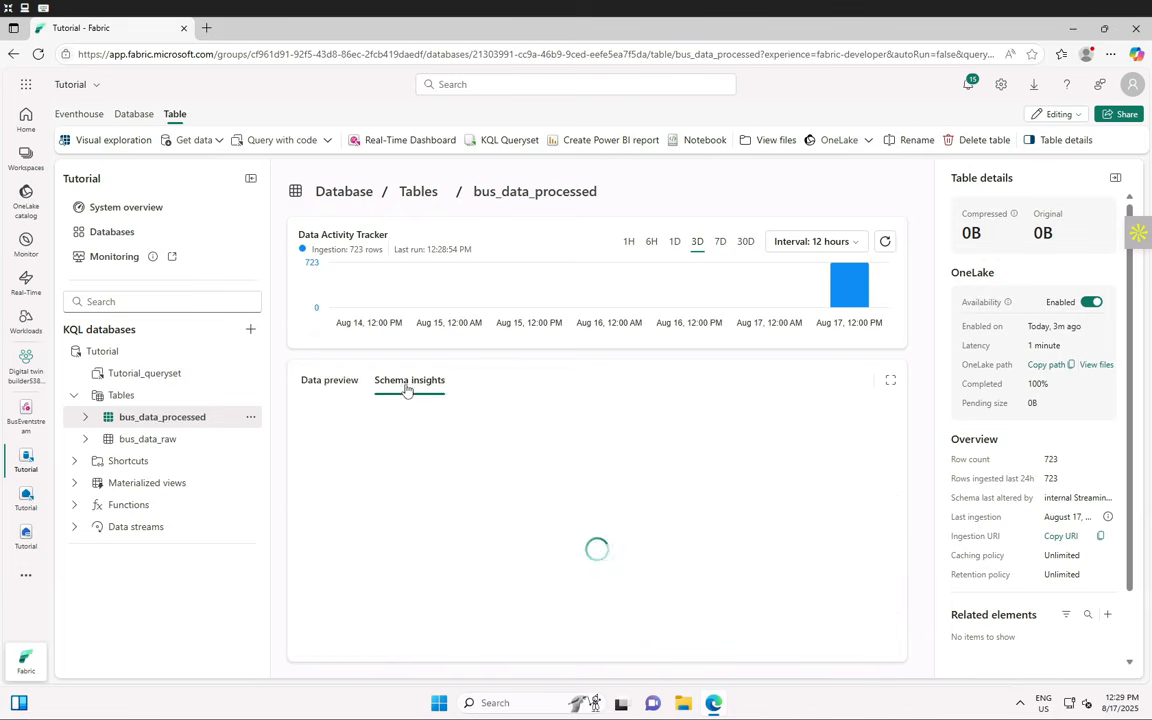
{"action": "left_click", "coordinate": [329, 384]}
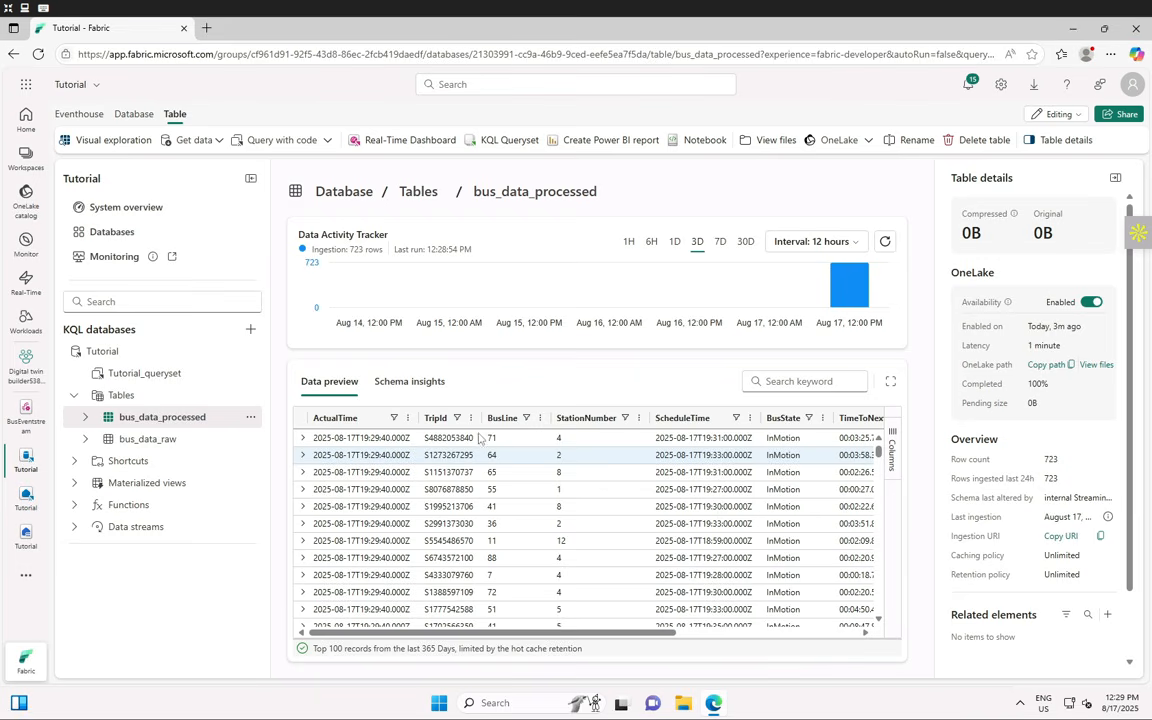
{"action": "left_click_drag", "start_coordinate": [526, 636], "coordinate": [338, 642]}
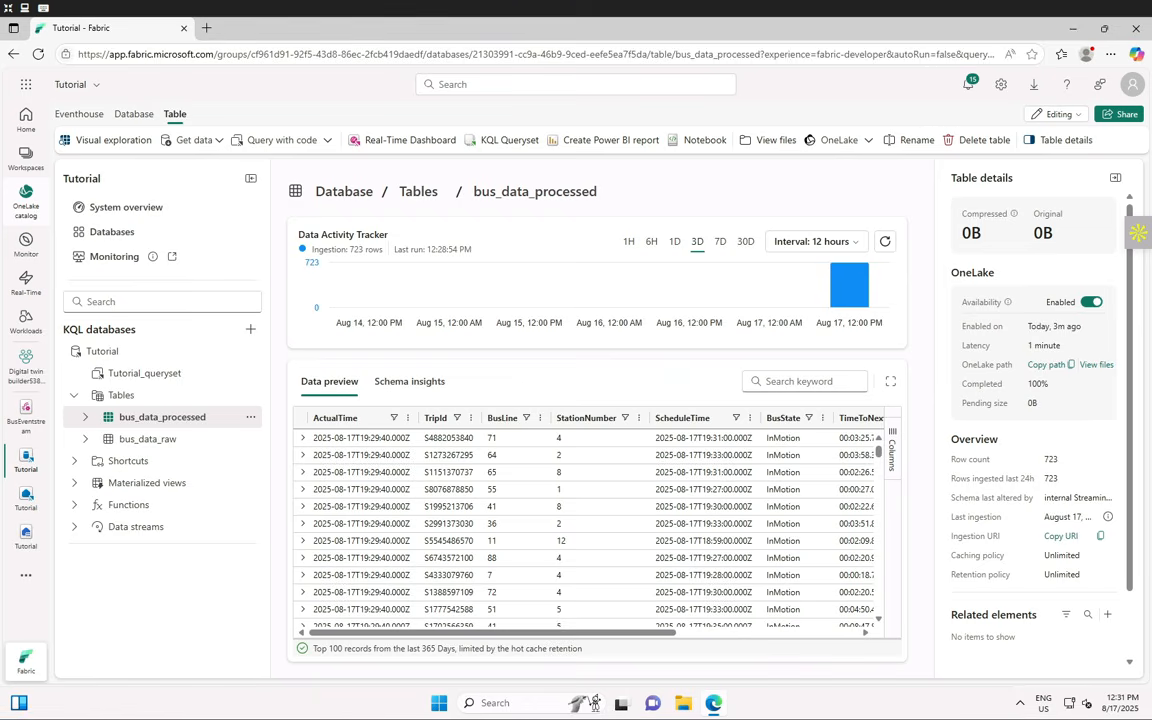
{"action": "left_click", "coordinate": [218, 141]}
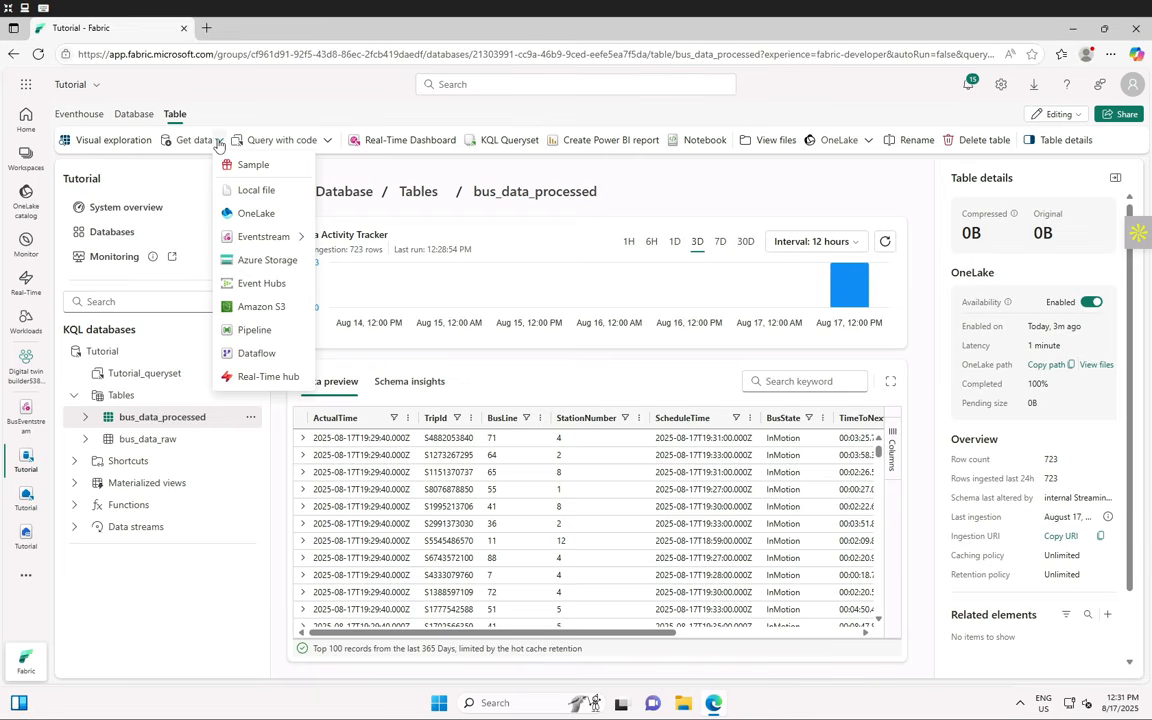
{"action": "left_click", "coordinate": [276, 240]}
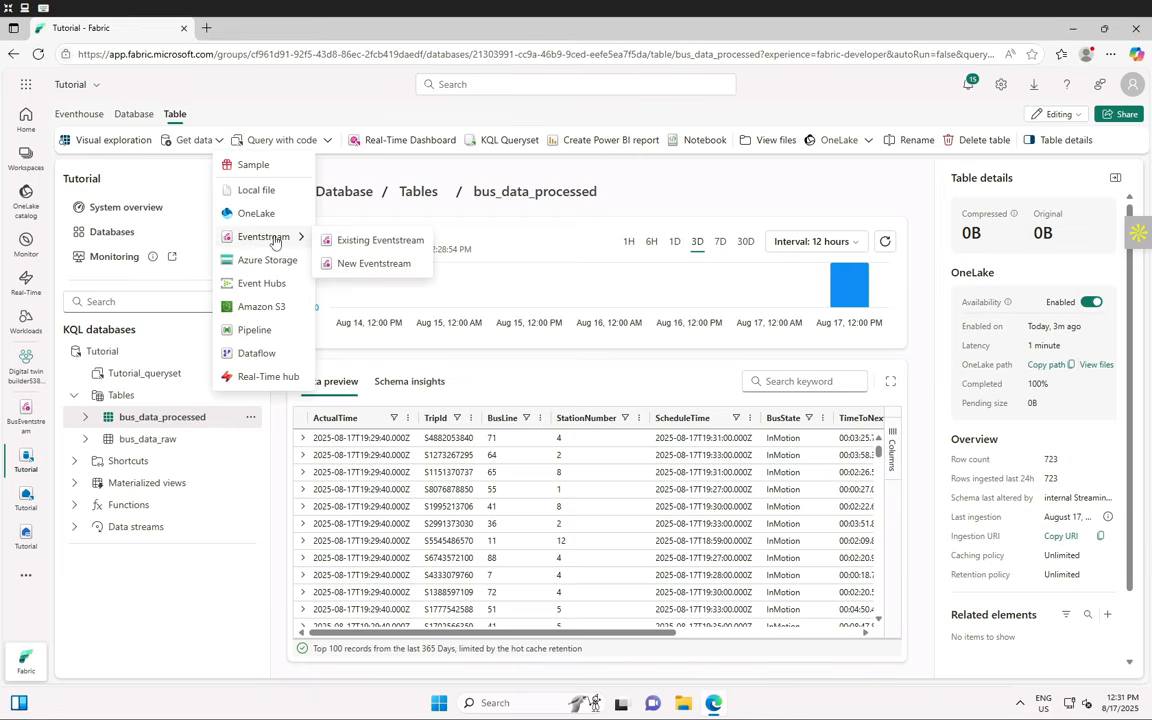
{"action": "left_click", "coordinate": [173, 621]}
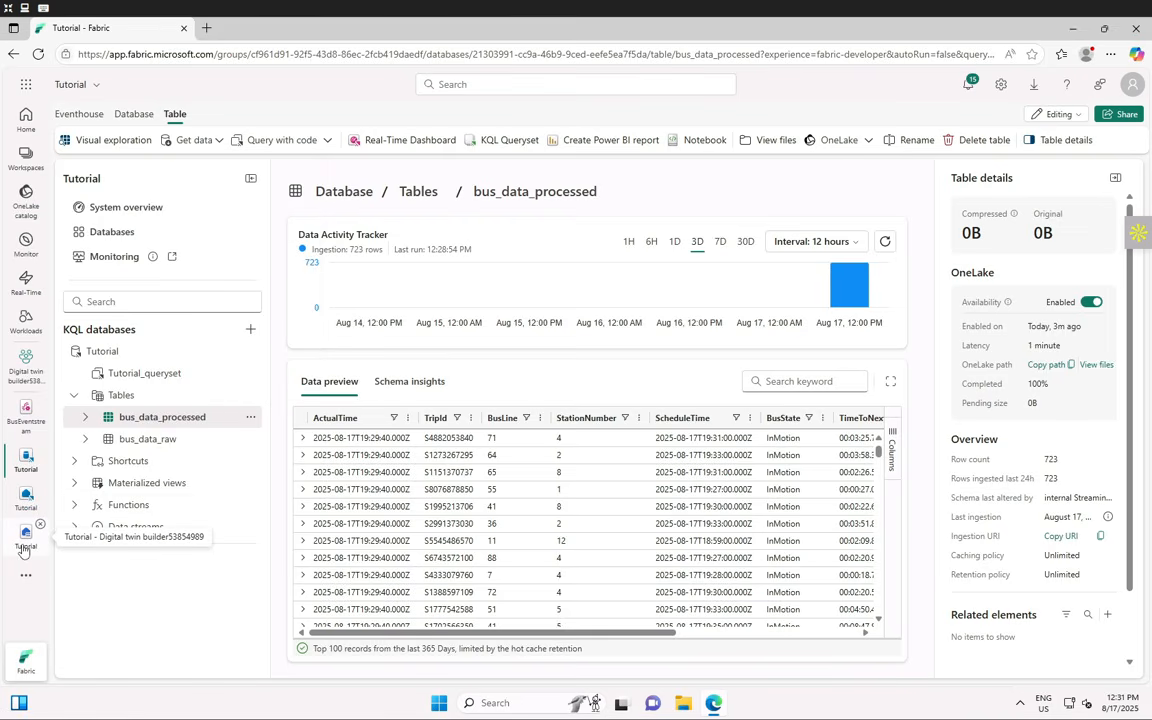
- Open the Tutorial lakehouse and start a New shortcut from Get data
{"action": "left_click", "coordinate": [25, 550]}
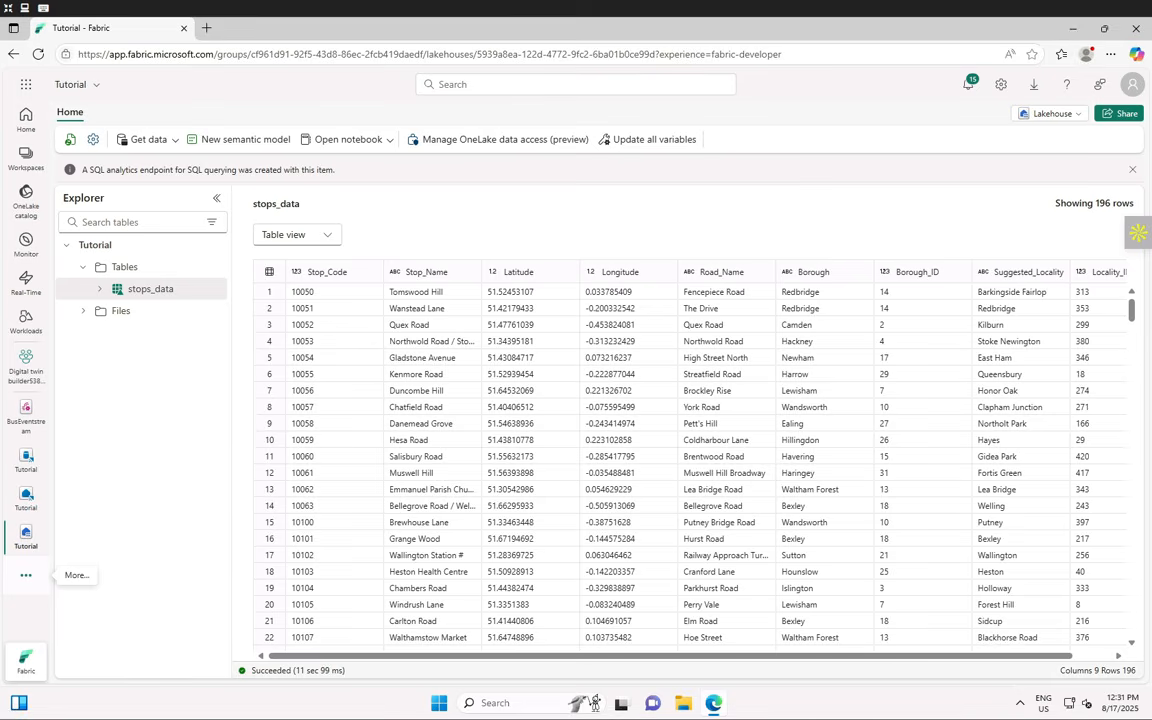
{"action": "left_click", "coordinate": [173, 145]}
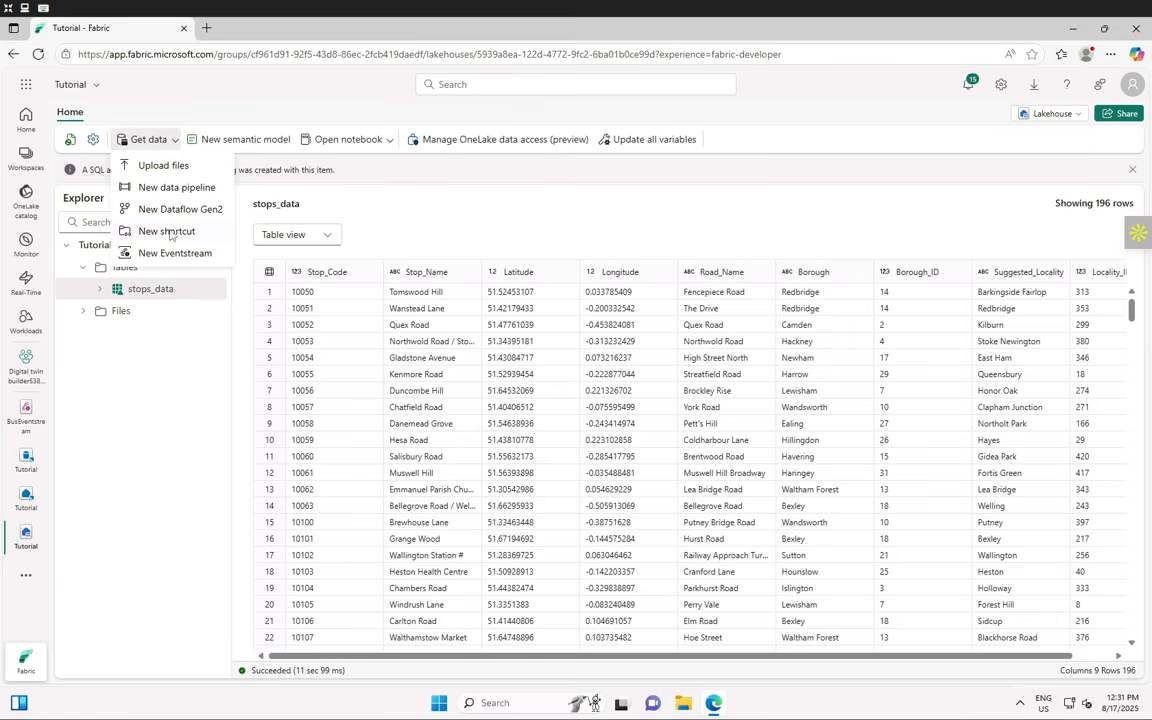
{"action": "left_click", "coordinate": [150, 232]}
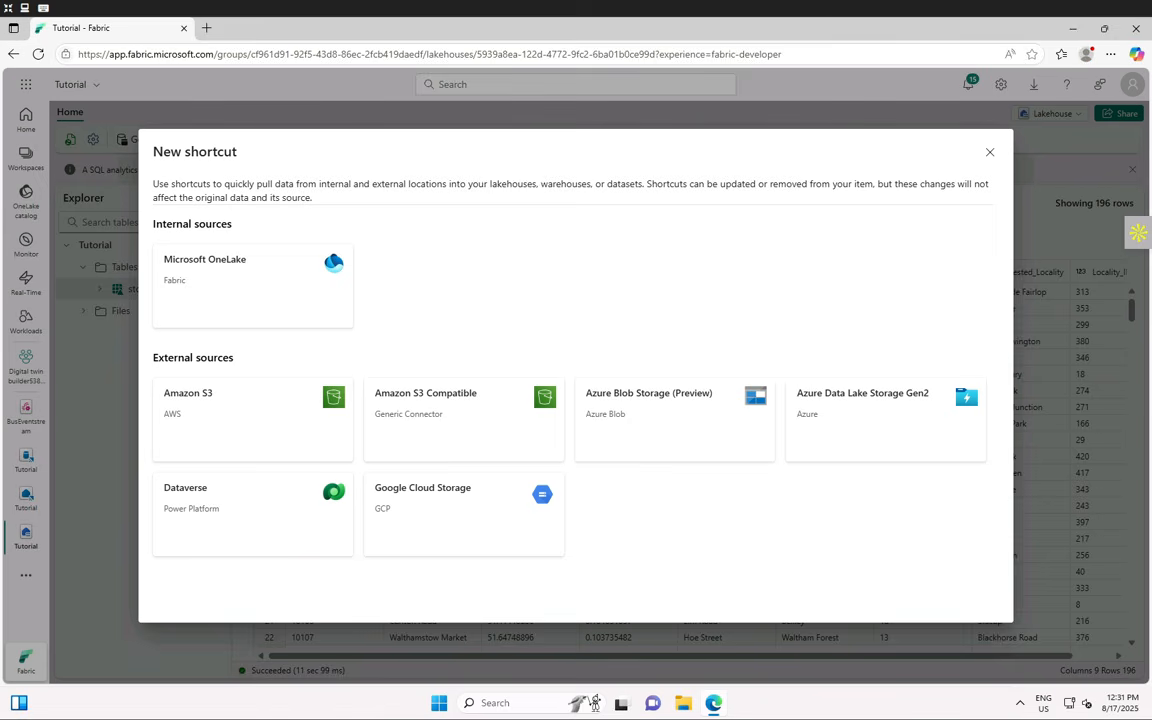
- Create a OneLake shortcut to the Tutorial KQL database's bus_data_processed table
{"action": "left_click", "coordinate": [301, 305]}
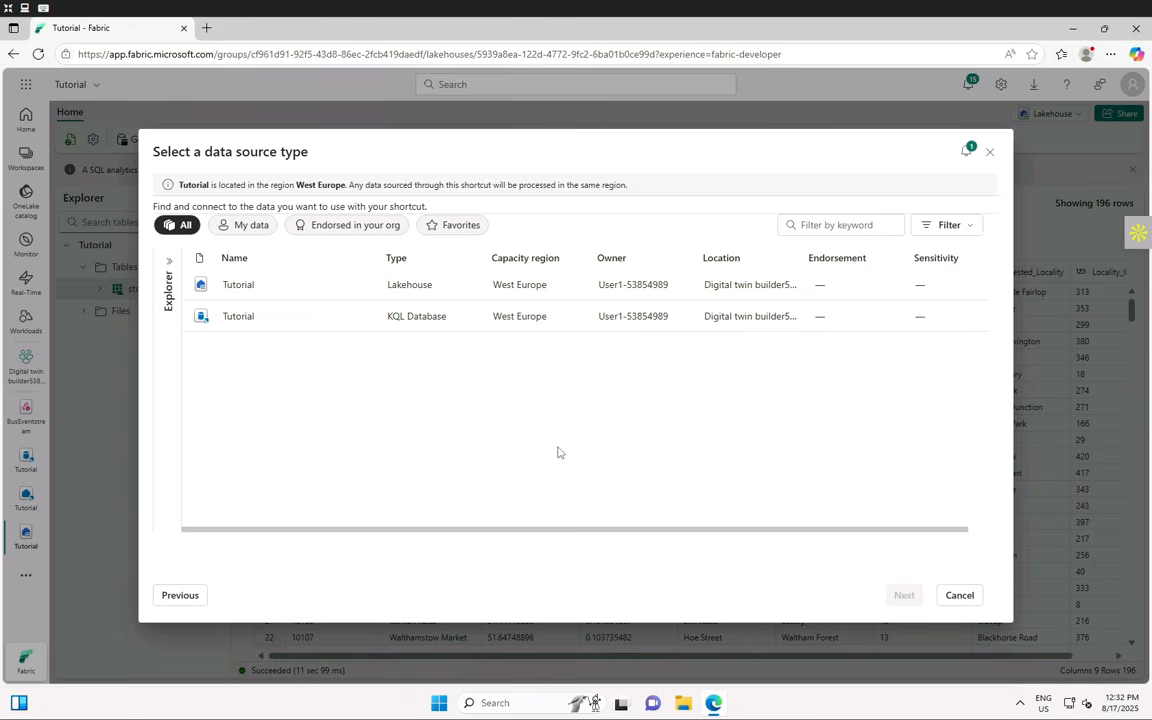
{"action": "left_click", "coordinate": [296, 331]}
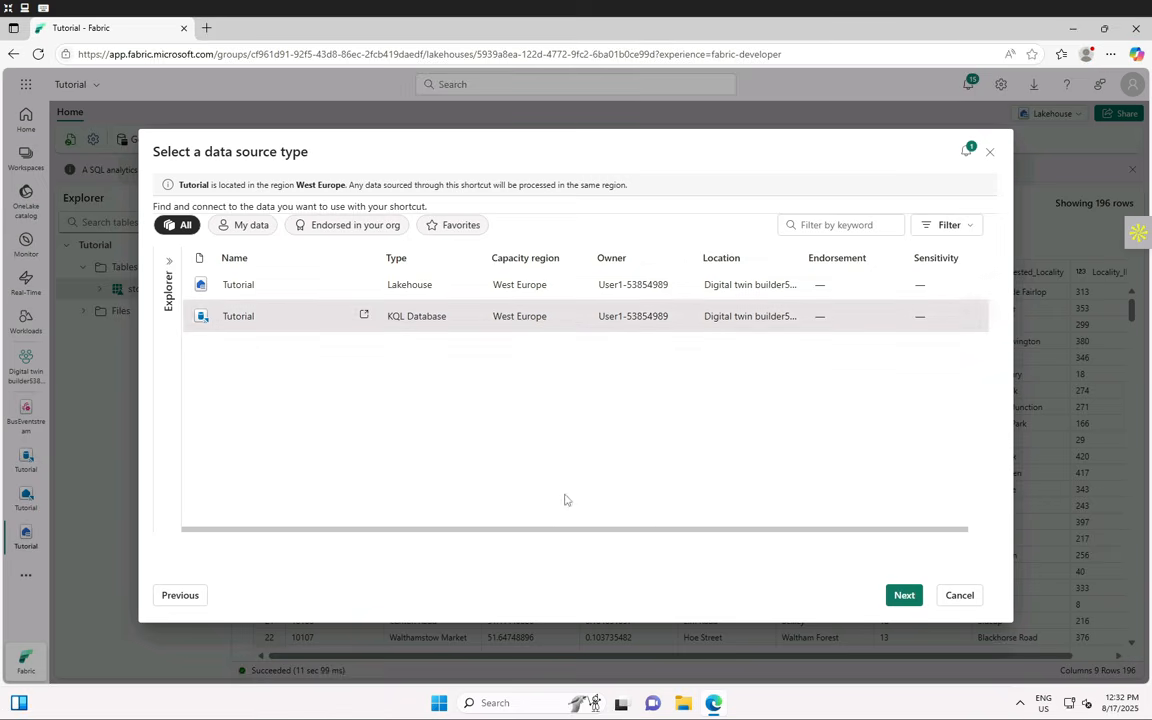
{"action": "left_click", "coordinate": [904, 596]}
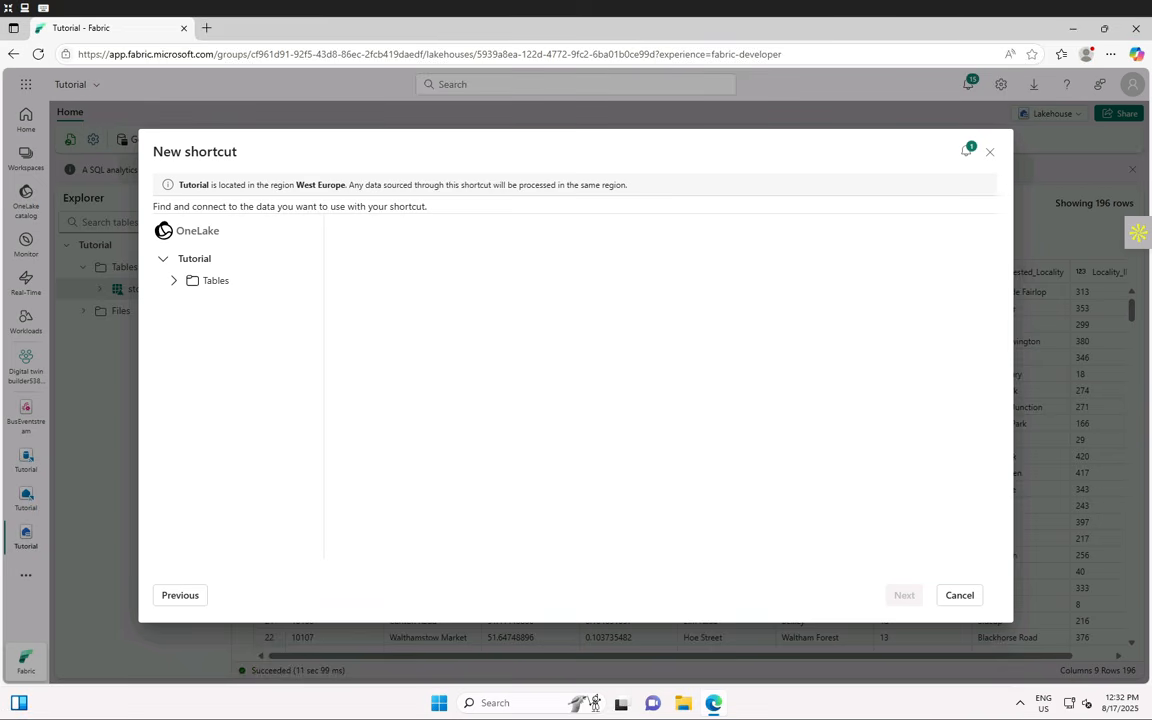
{"action": "left_click", "coordinate": [174, 282]}
{"action": "left_click", "coordinate": [197, 303]}
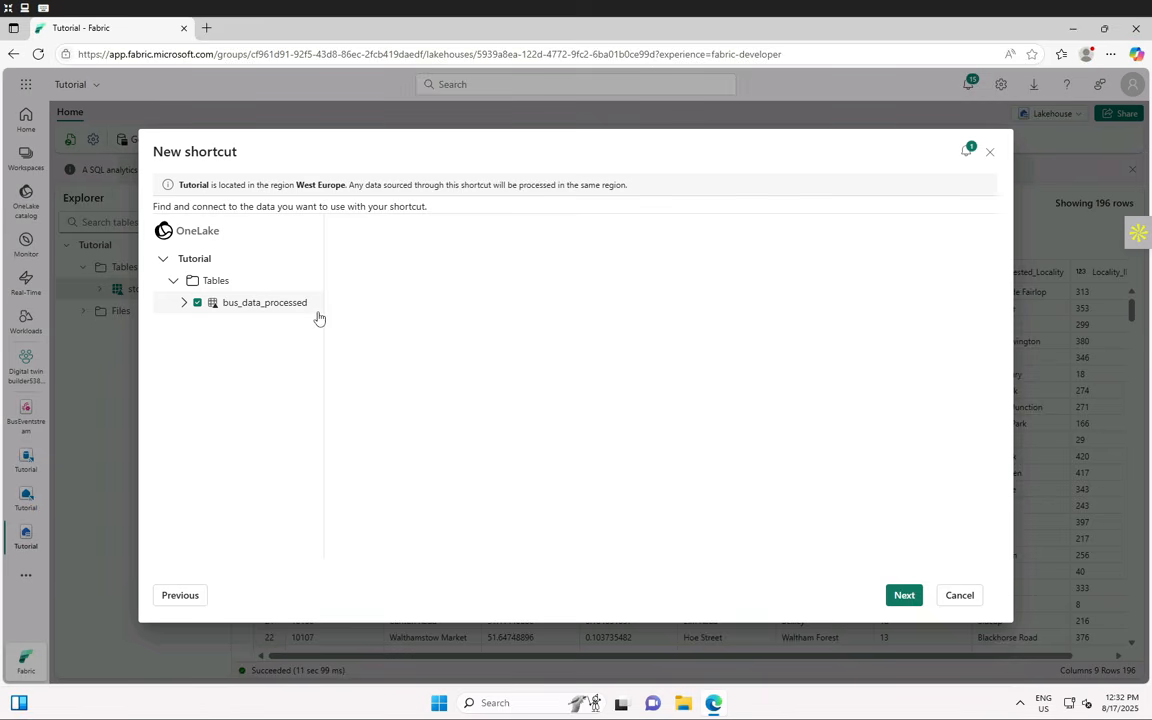
{"action": "left_click", "coordinate": [903, 595]}
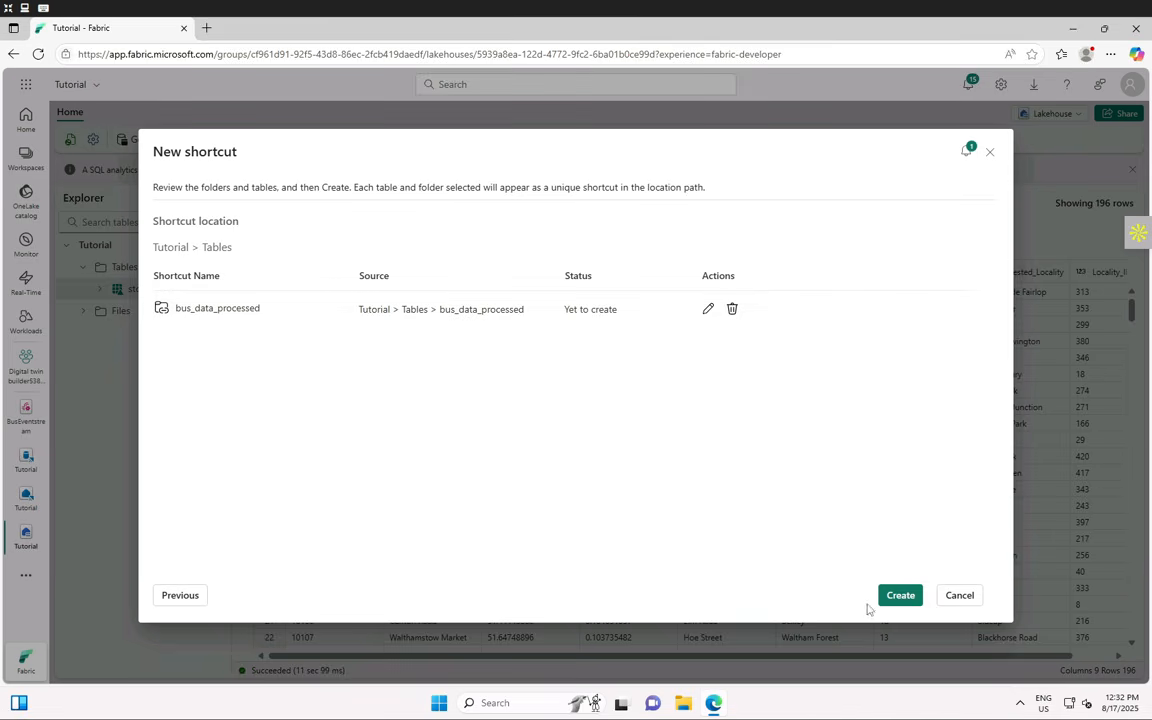
{"action": "left_click", "coordinate": [900, 595]}
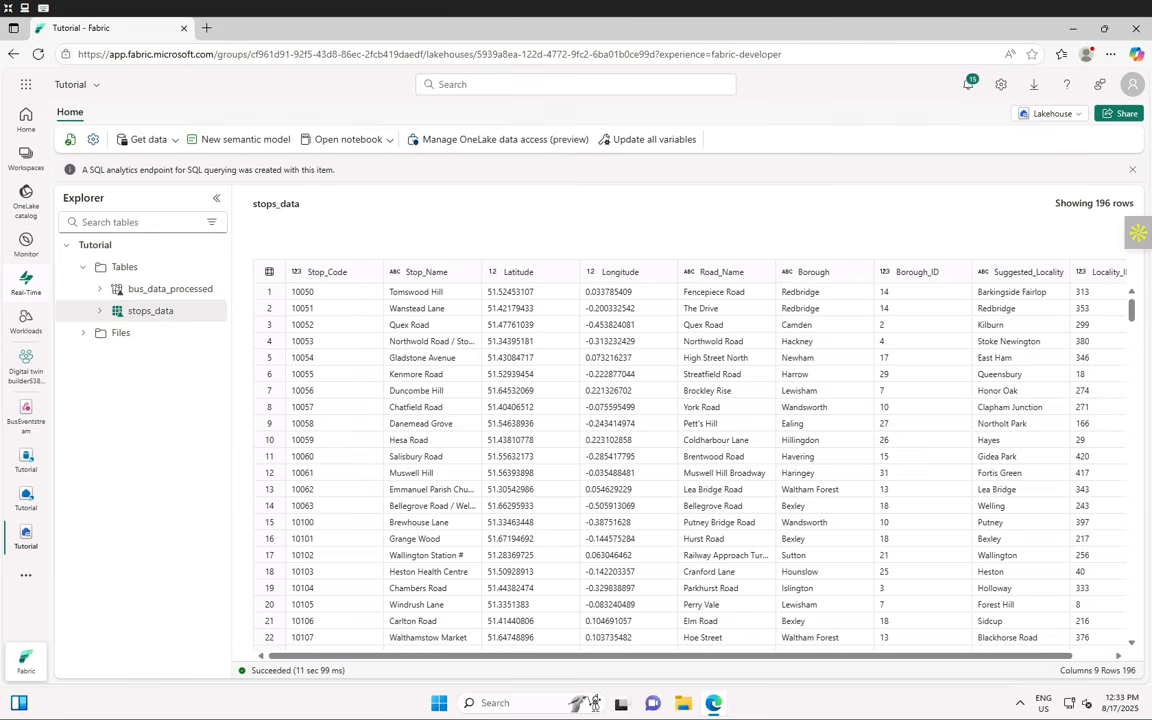
- Open the bus_data_processed shortcut table and browse its 1000-row, 8-column preview
{"action": "left_click", "coordinate": [150, 290]}
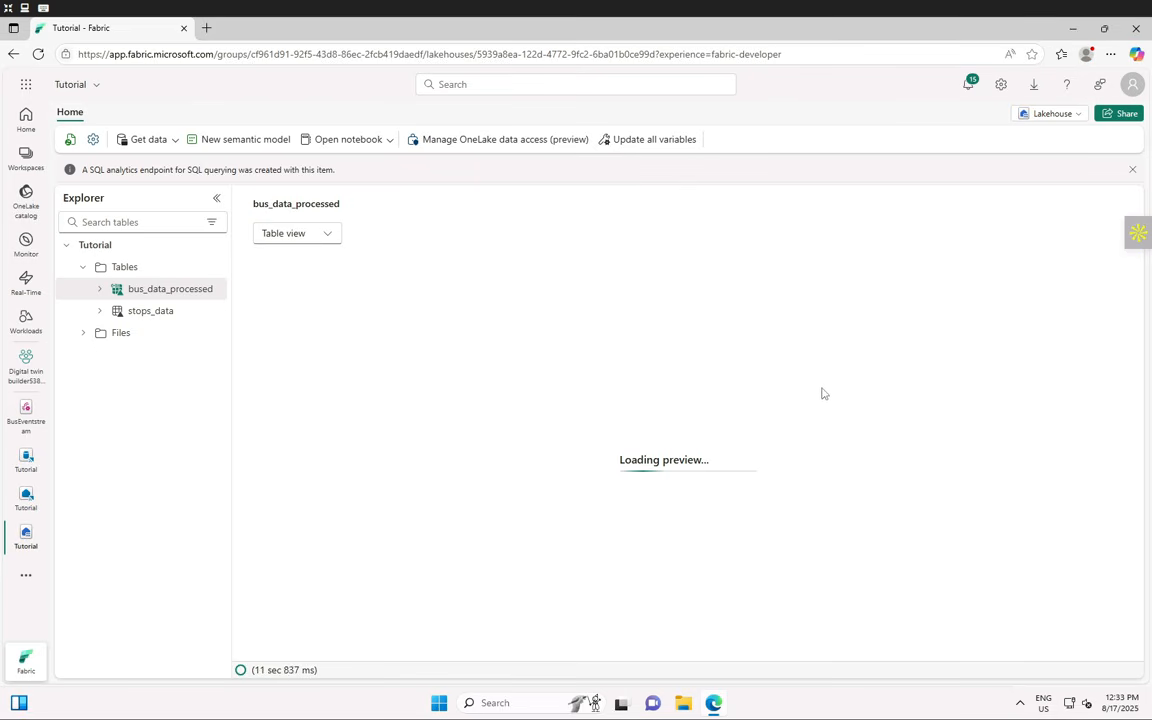
{"action": "left_click", "coordinate": [94, 141]}
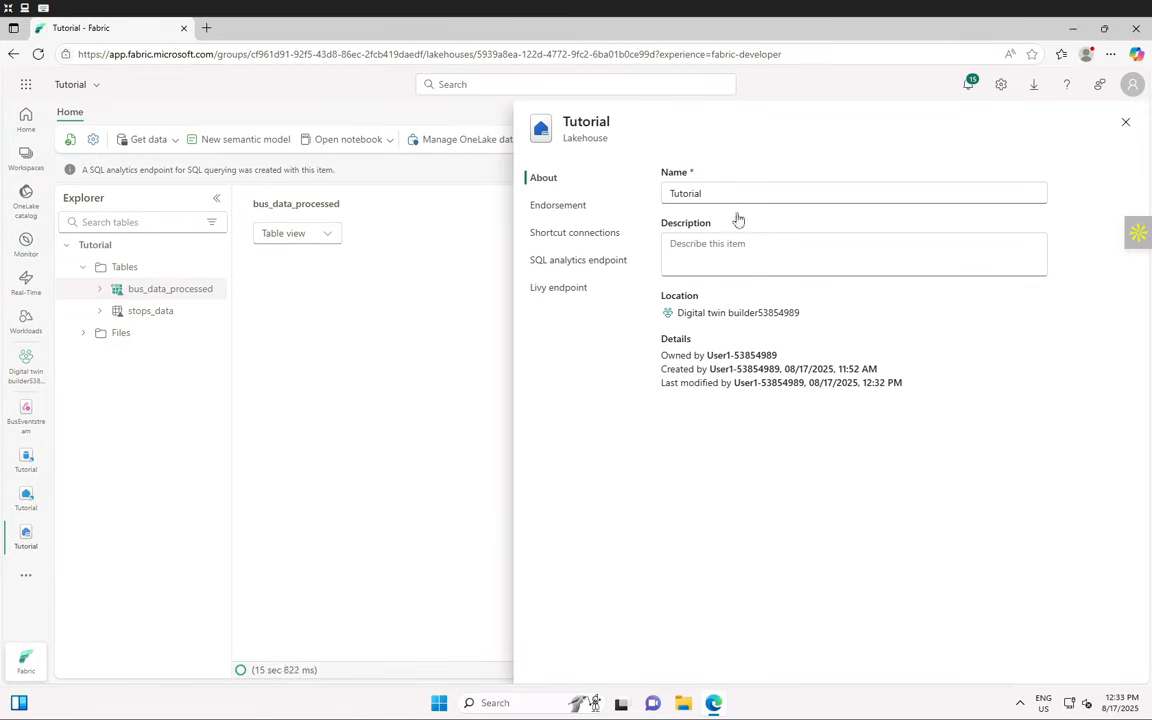
{"action": "left_click", "coordinate": [1125, 122]}
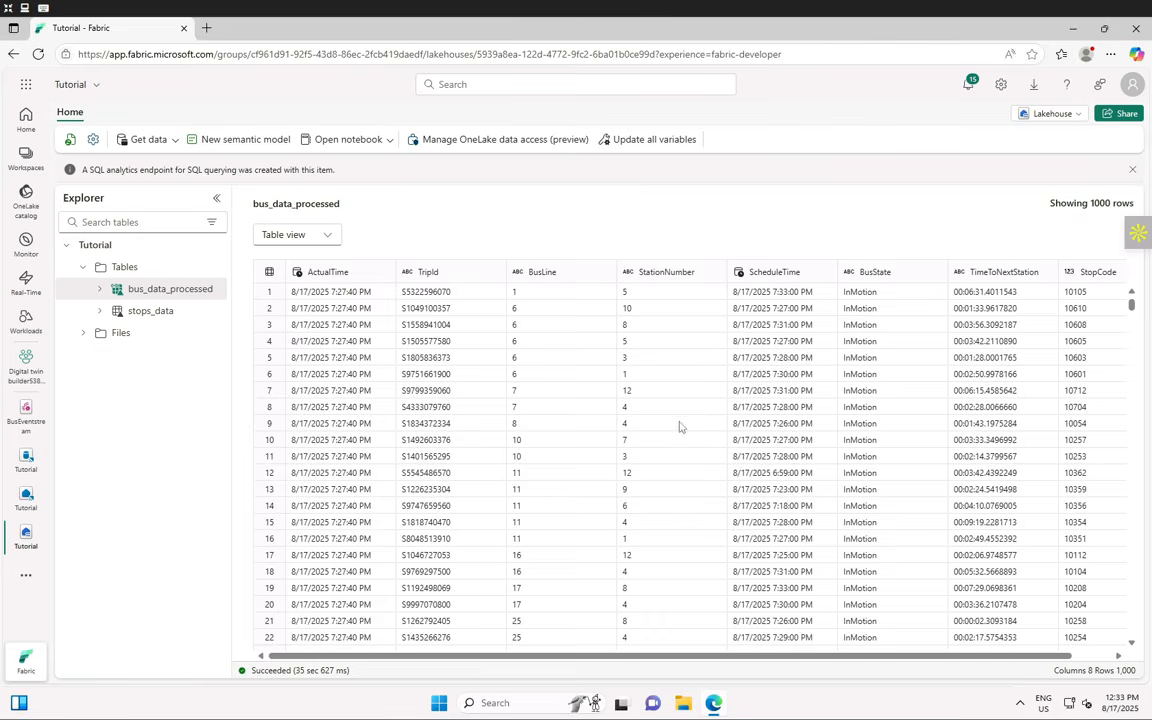
{"action": "scroll", "coordinate": [675, 436], "scroll_direction": "down", "scroll_amount": 2}
{"action": "scroll", "coordinate": [675, 436], "scroll_direction": "down", "scroll_amount": 20}
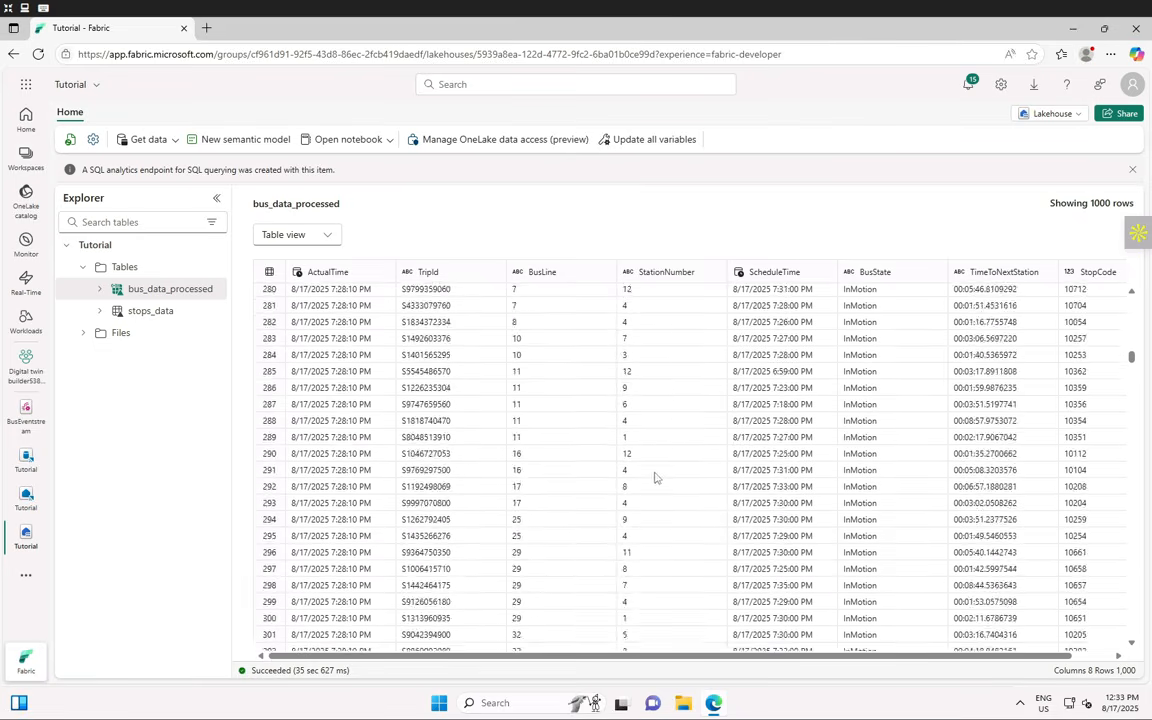
{"action": "scroll", "coordinate": [651, 484], "scroll_direction": "down", "scroll_amount": 20}
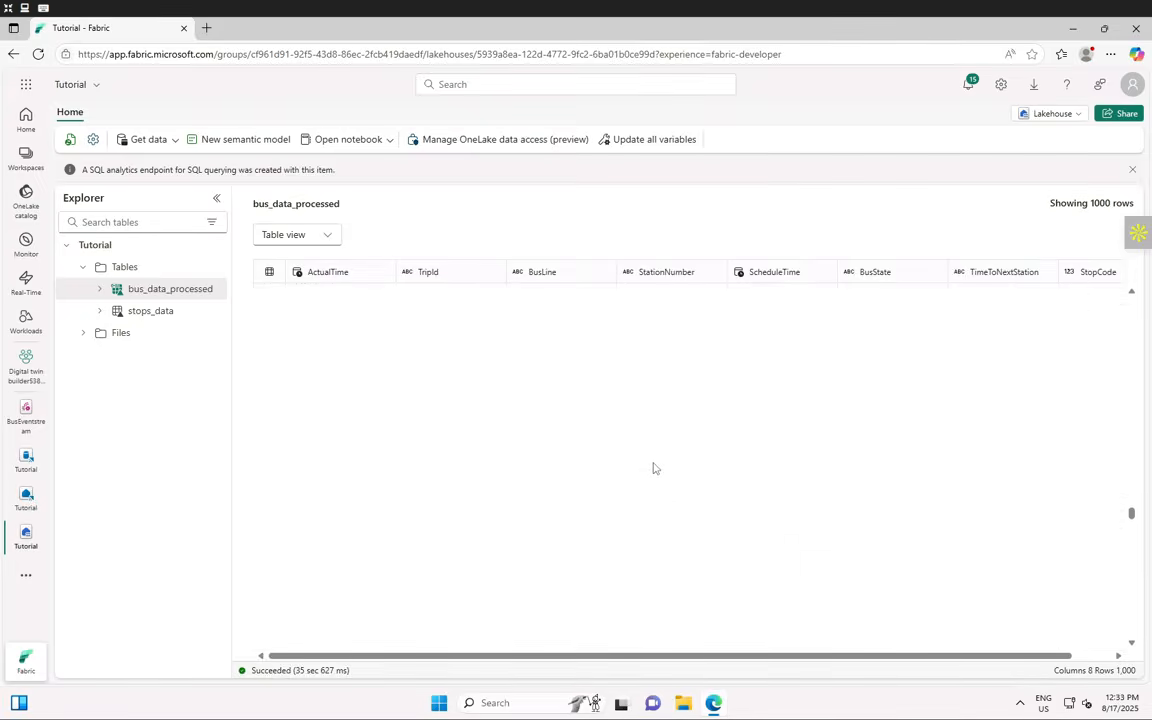
{"action": "scroll", "coordinate": [657, 462], "scroll_direction": "up", "scroll_amount": 20}
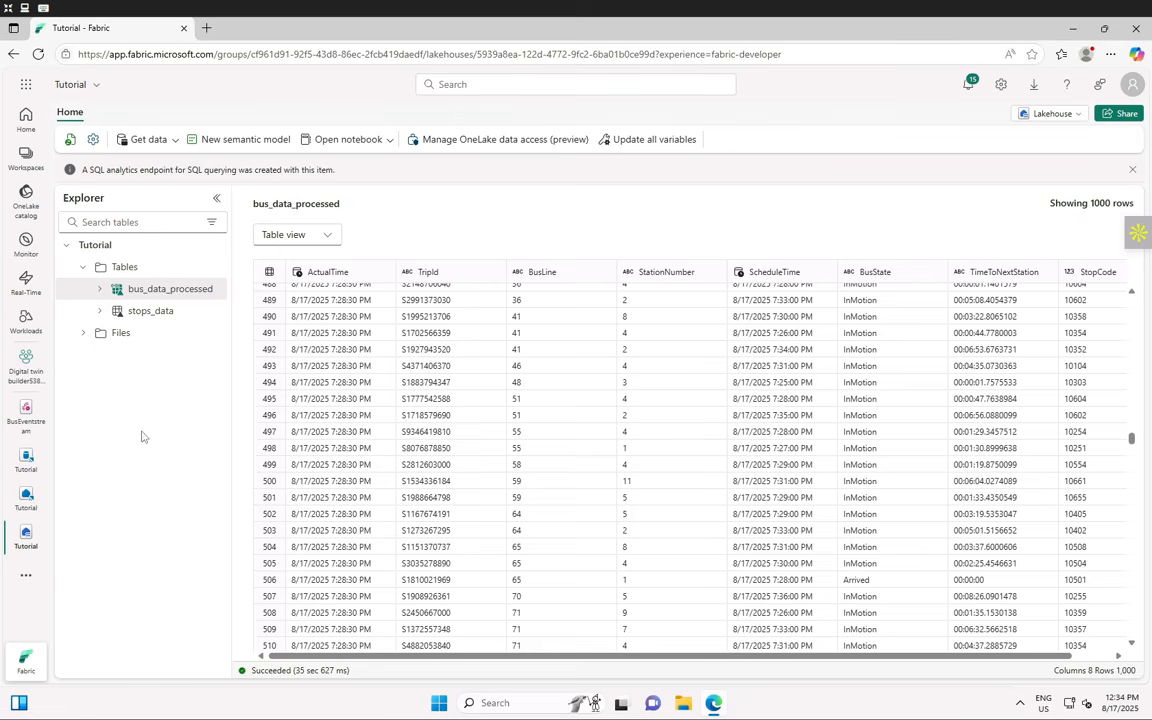
- In the Digital twin builder workspace, filter new item types by 'Digital Twin Builder(preview)'
{"action": "left_click", "coordinate": [18, 377]}
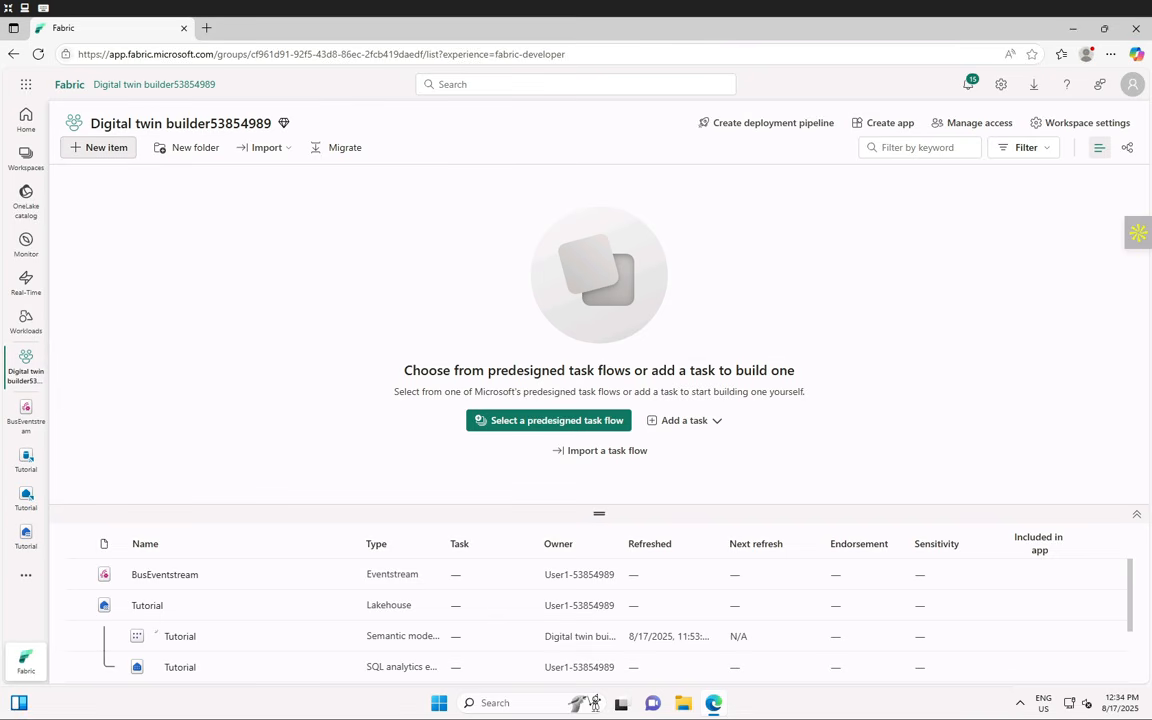
{"action": "left_click", "coordinate": [100, 147]}
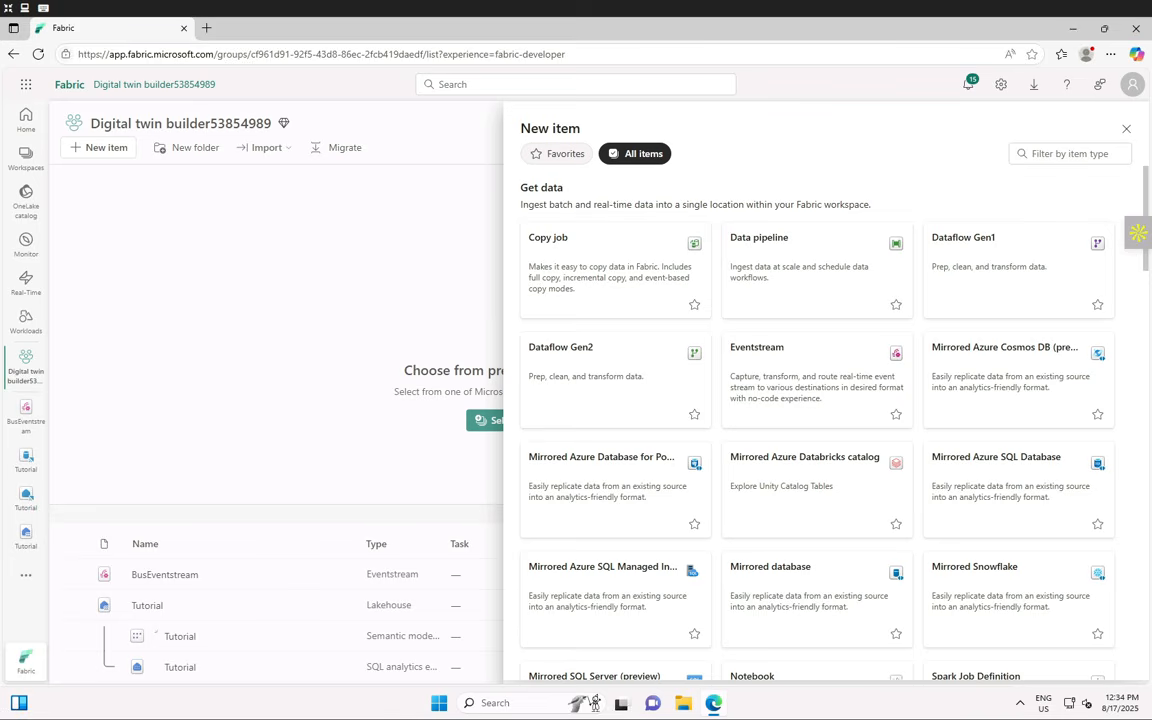
{"action": "left_click", "coordinate": [1045, 161]}
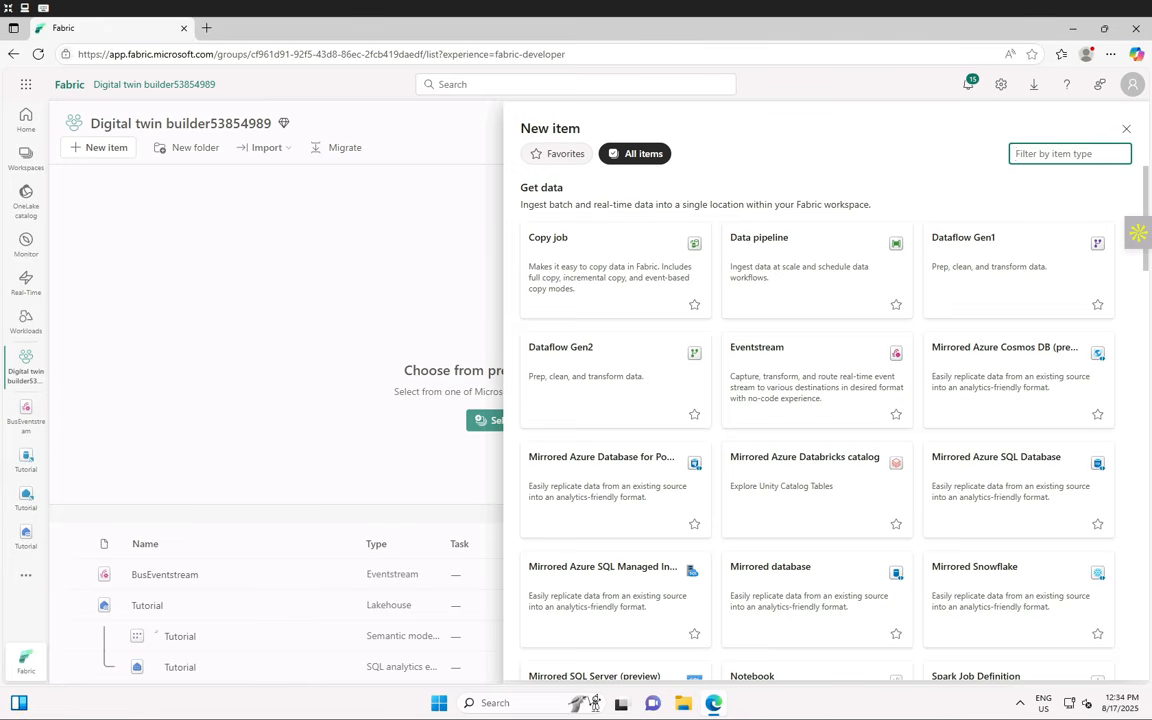
{"action": "type", "text": "Digital Twin B"}
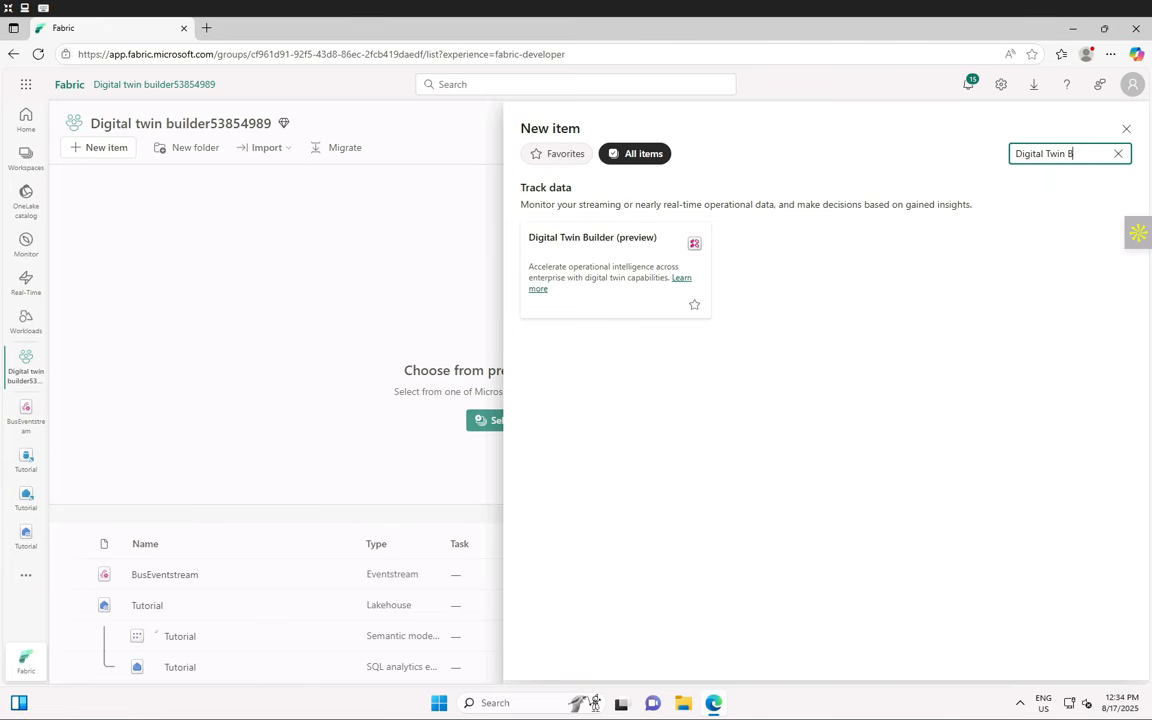
{"action": "type", "text": "uilder(preview)"}
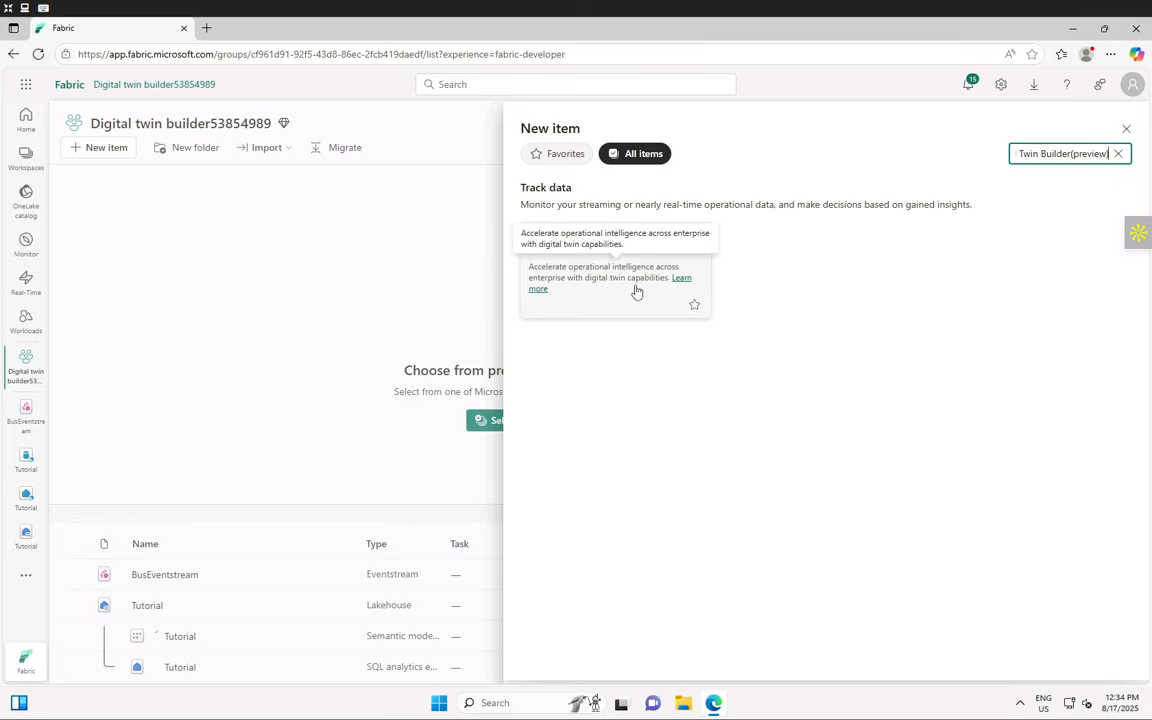
- Create a Digital Twin Builder (preview) item named 'BusModel'
{"action": "left_click", "coordinate": [609, 283]}
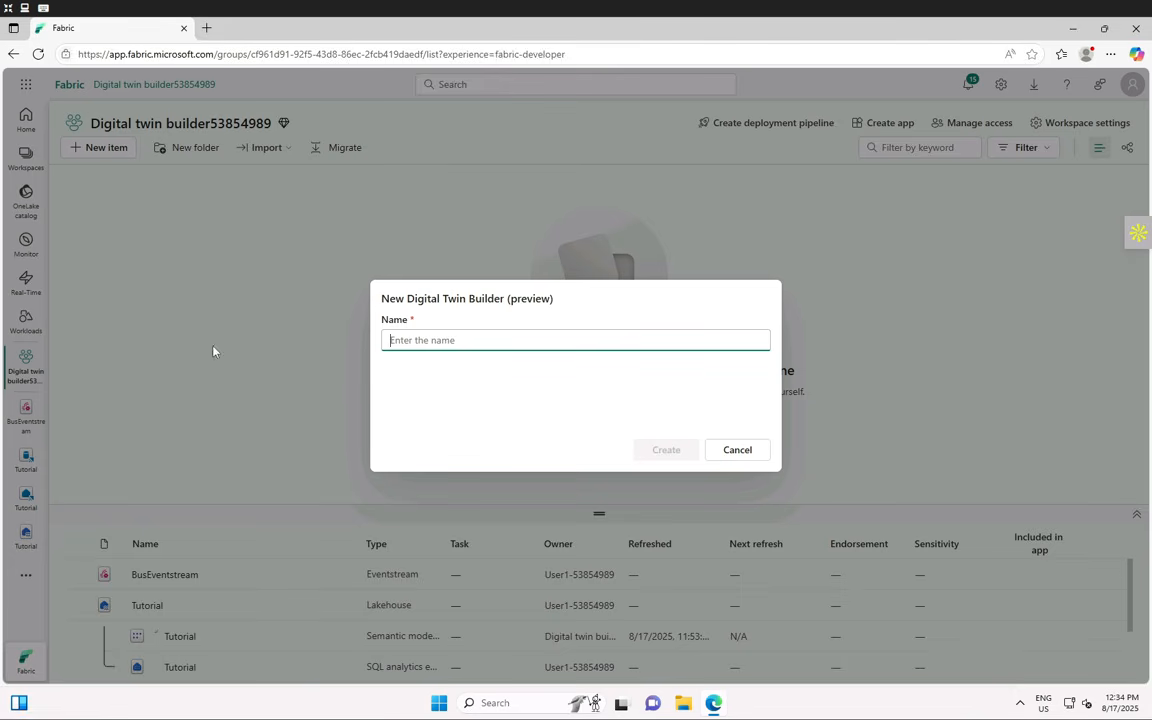
{"action": "type", "text": "Bus"}
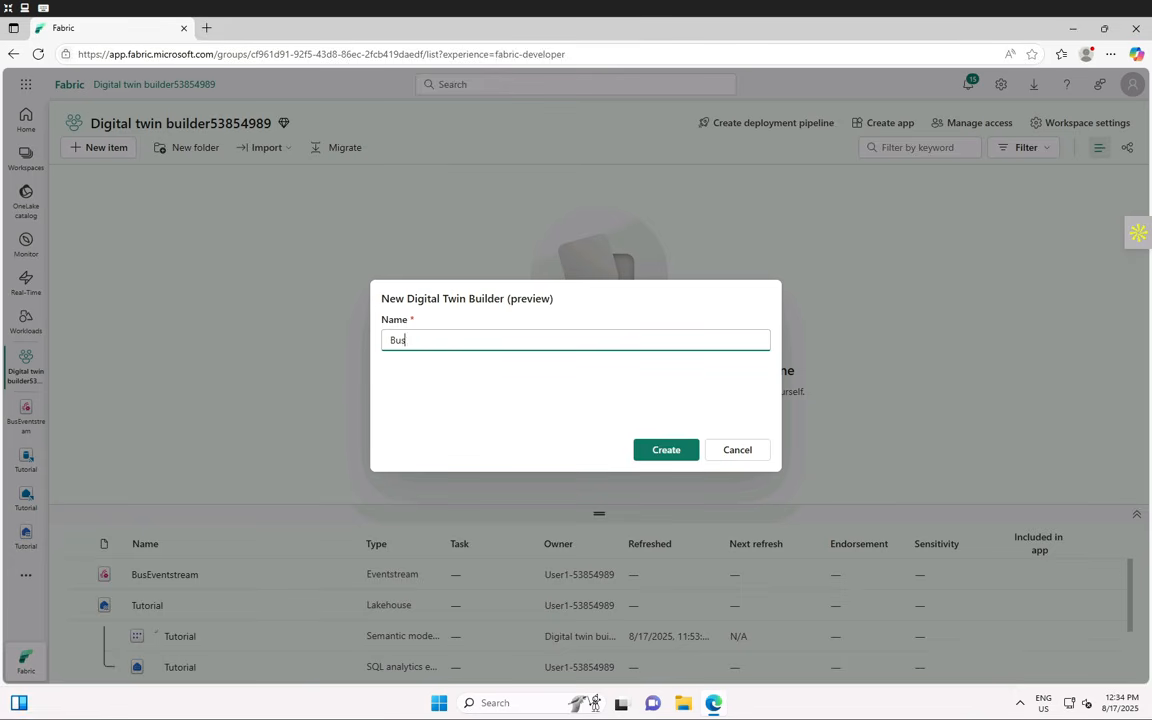
{"action": "type", "text": "Model"}
{"action": "left_click", "coordinate": [662, 450]}
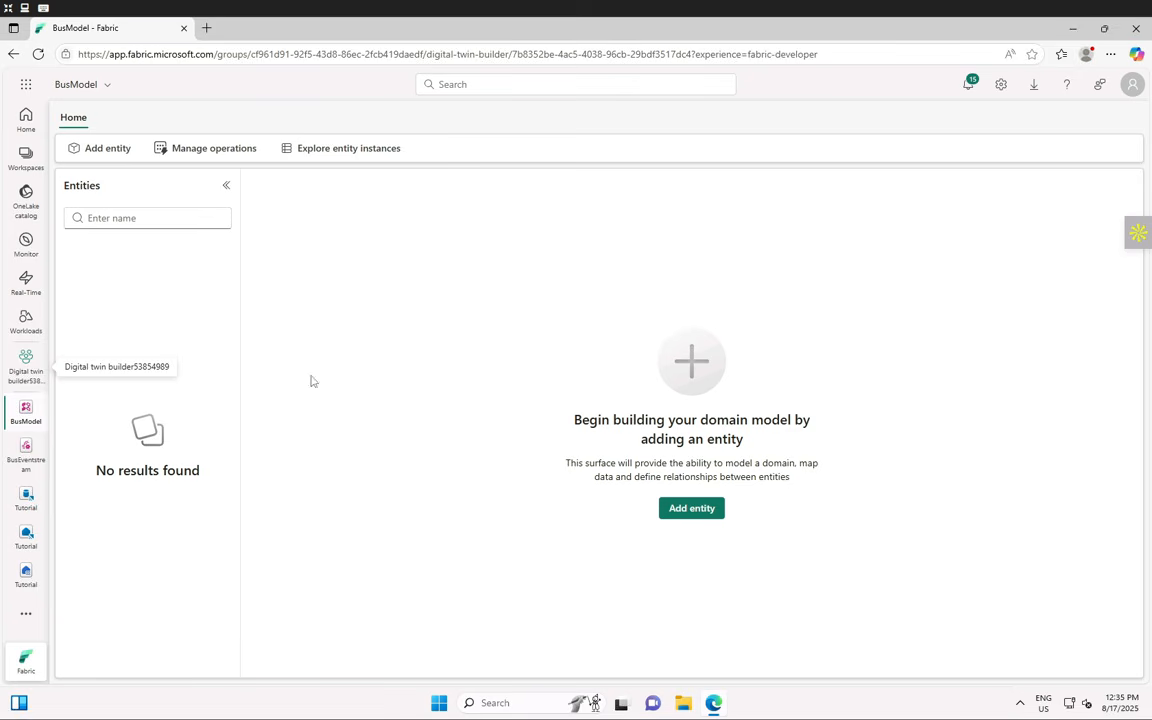
- Add a Generic entity named 'Bus', keeping the default Generic type
{"action": "left_click", "coordinate": [100, 149]}
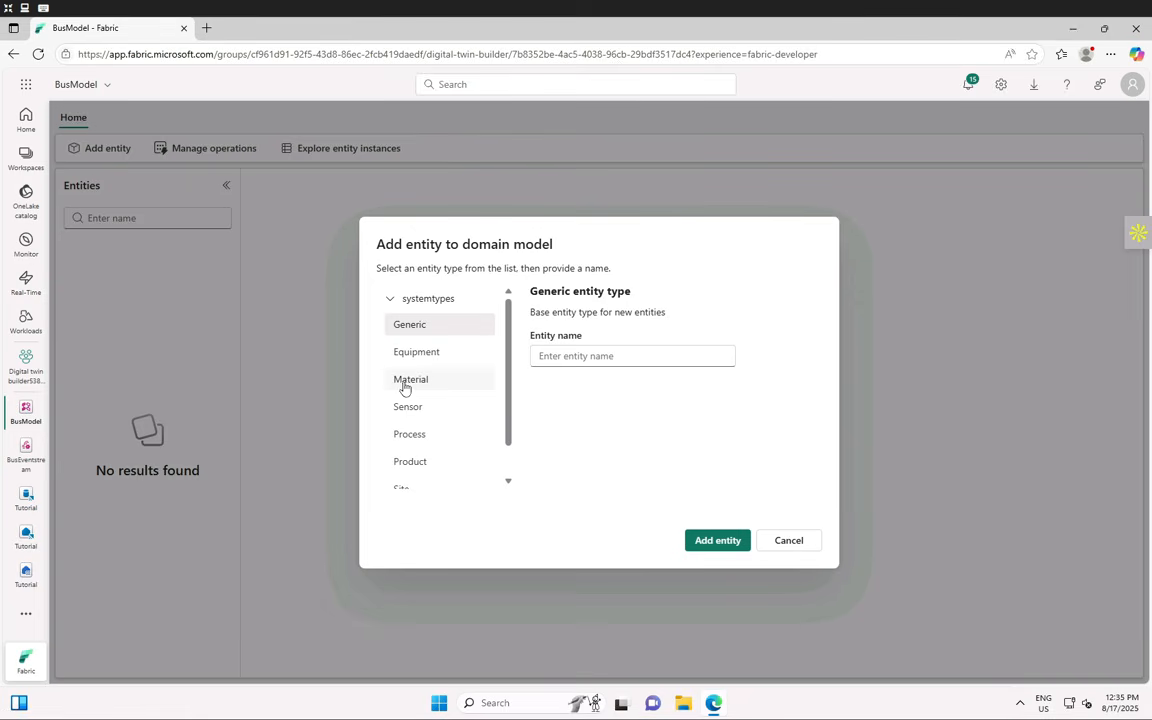
{"action": "left_click", "coordinate": [576, 356]}
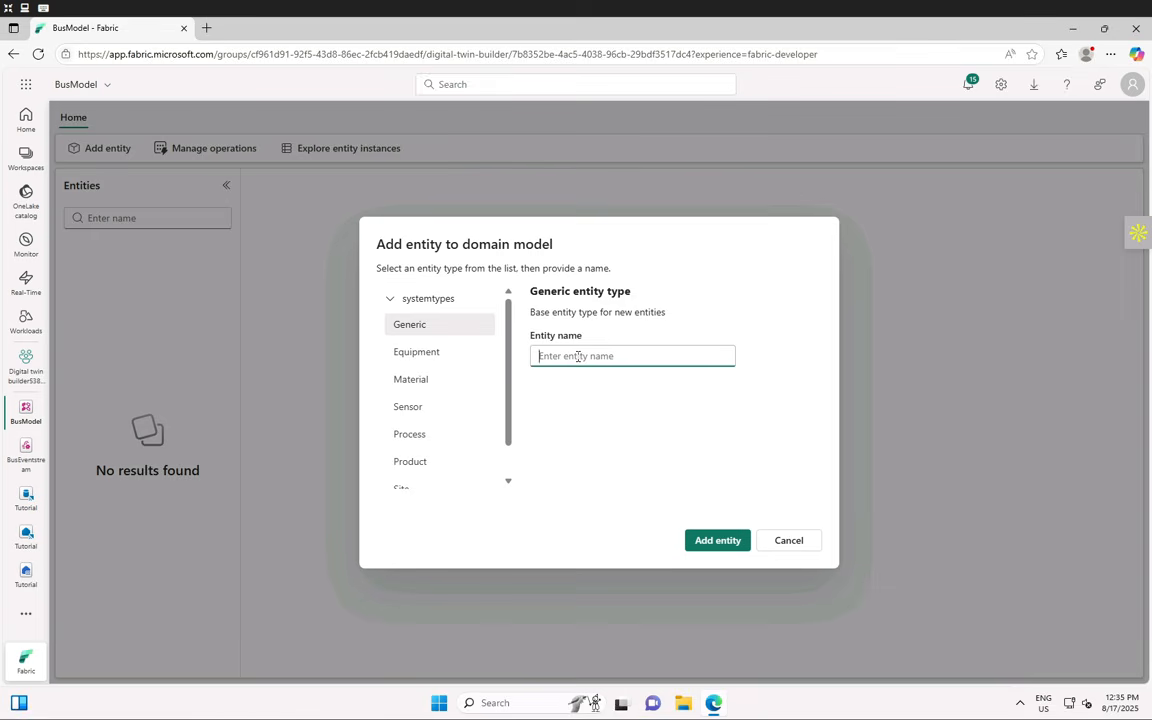
{"action": "type", "text": "Bus"}
{"action": "left_click", "coordinate": [720, 541]}
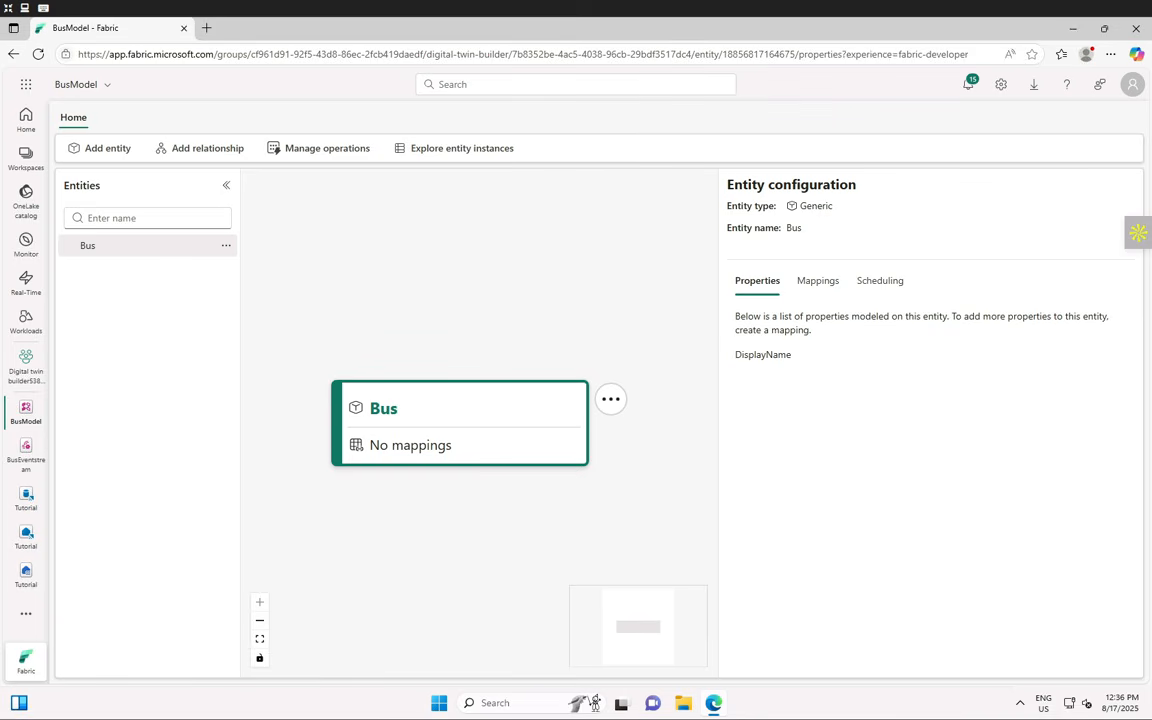
- Open the Bus entity's Mappings tab and add a new data mapping
{"action": "left_click", "coordinate": [813, 292]}
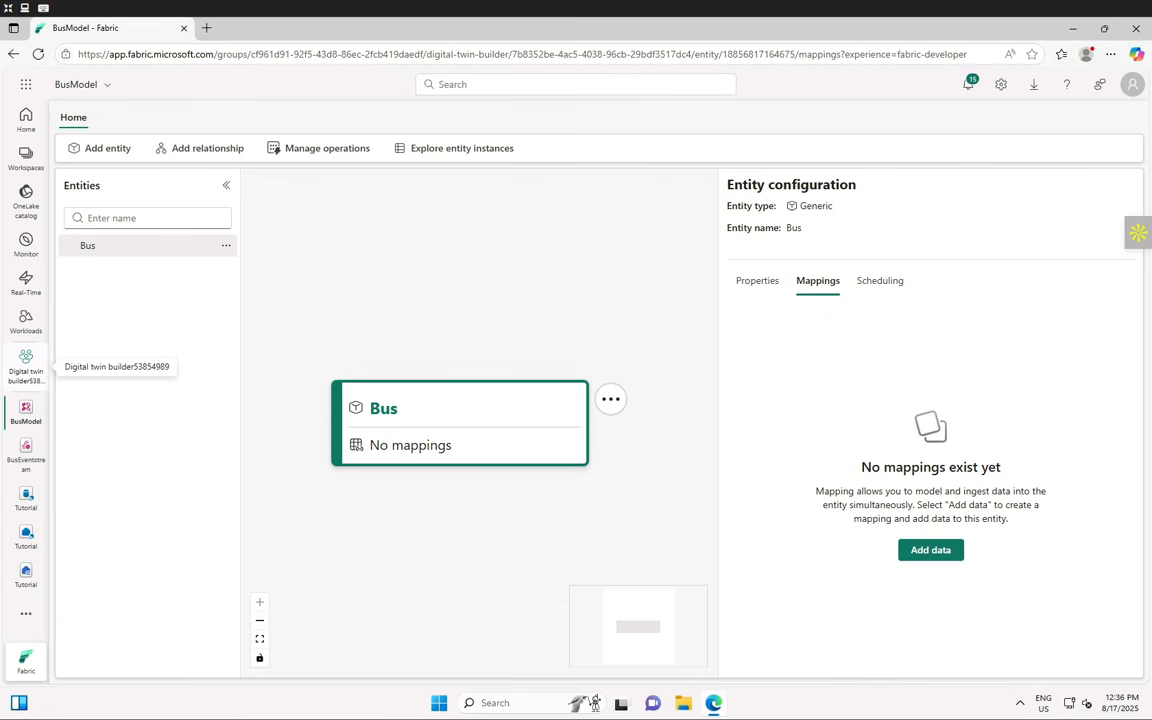
{"action": "key", "text": "F11"}
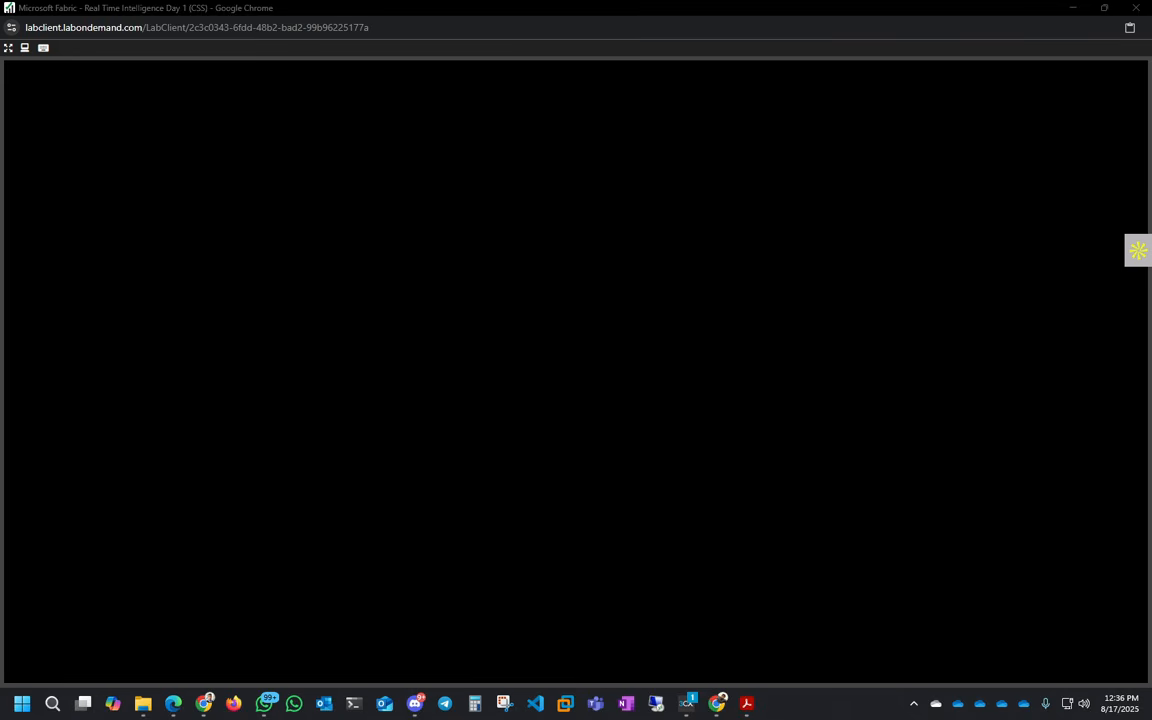
{"action": "left_click", "coordinate": [8, 47]}
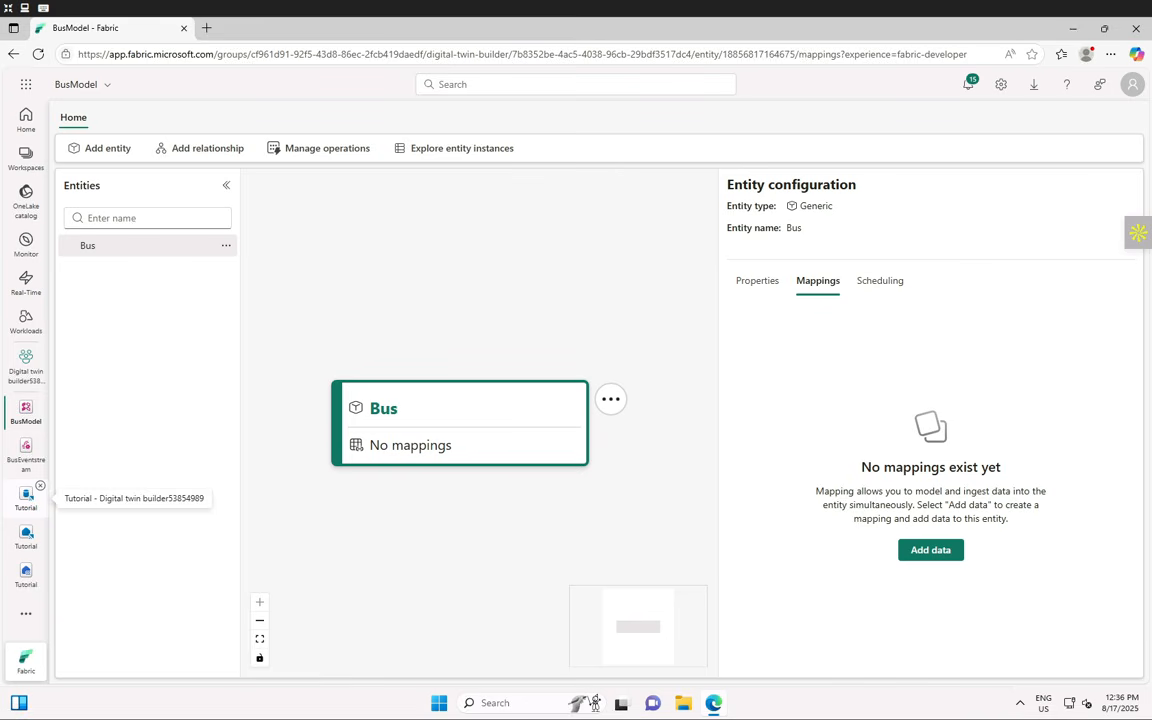
{"action": "left_click", "coordinate": [934, 550]}
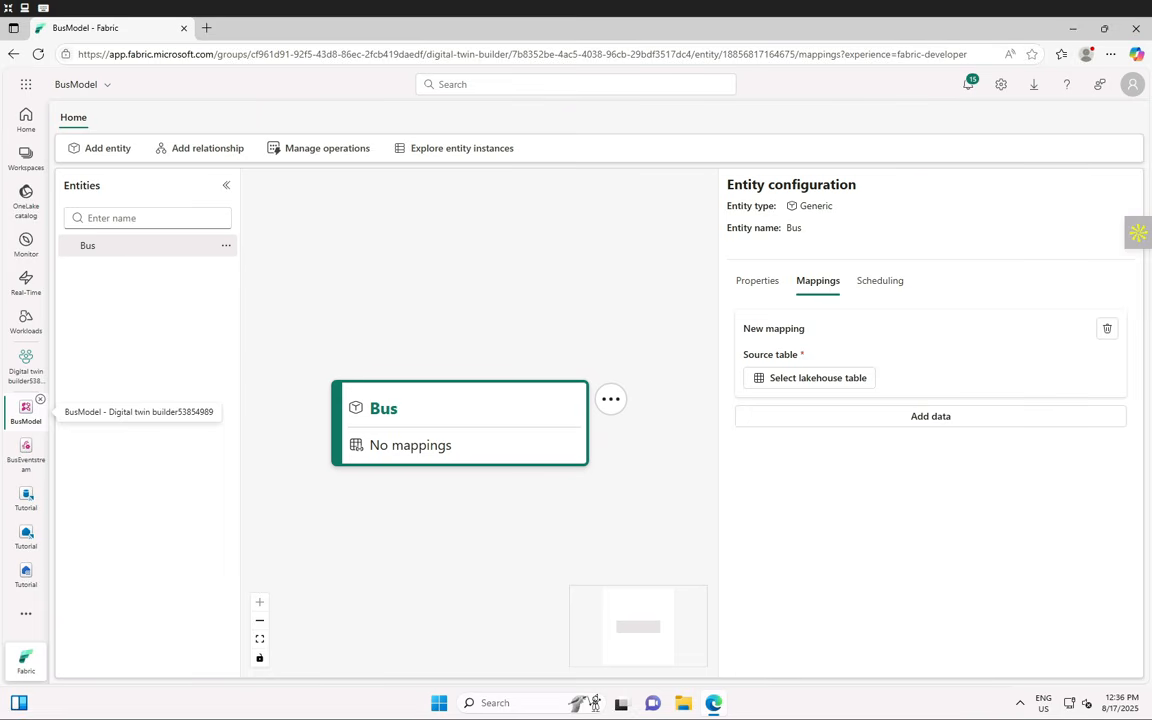
- Choose bus_data_processed from the Tutorial lakehouse, digital twin builder workspace, as the mapping source
{"action": "left_click", "coordinate": [790, 379]}
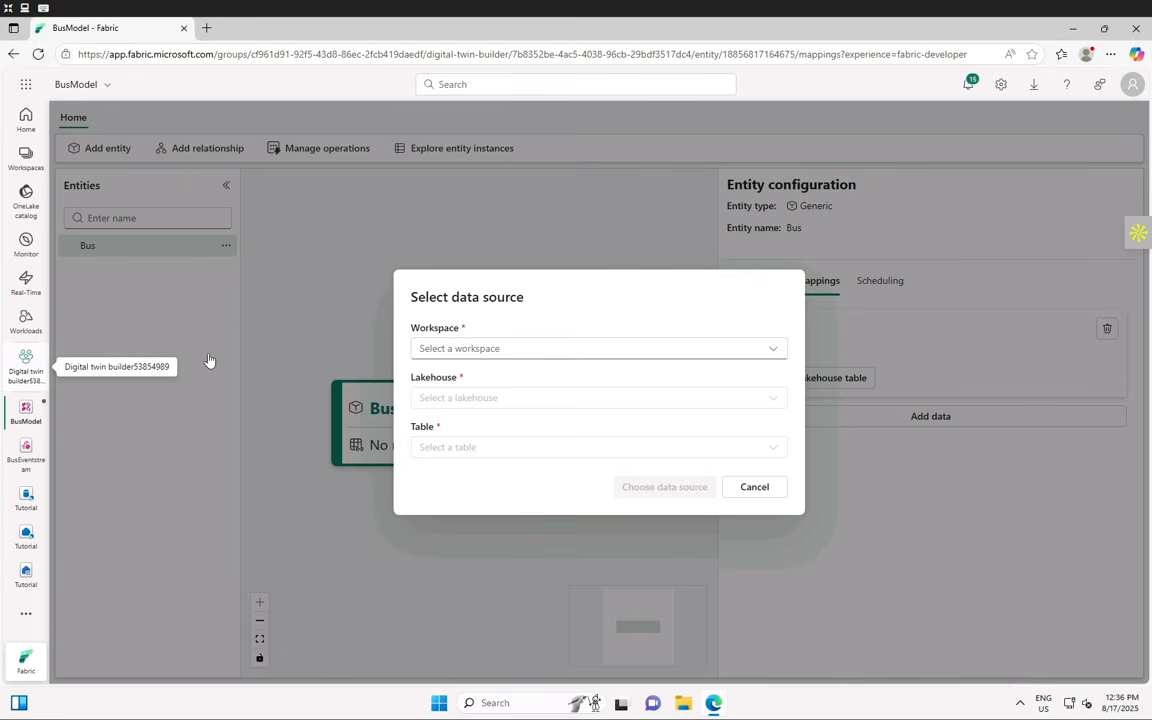
{"action": "left_click", "coordinate": [546, 348]}
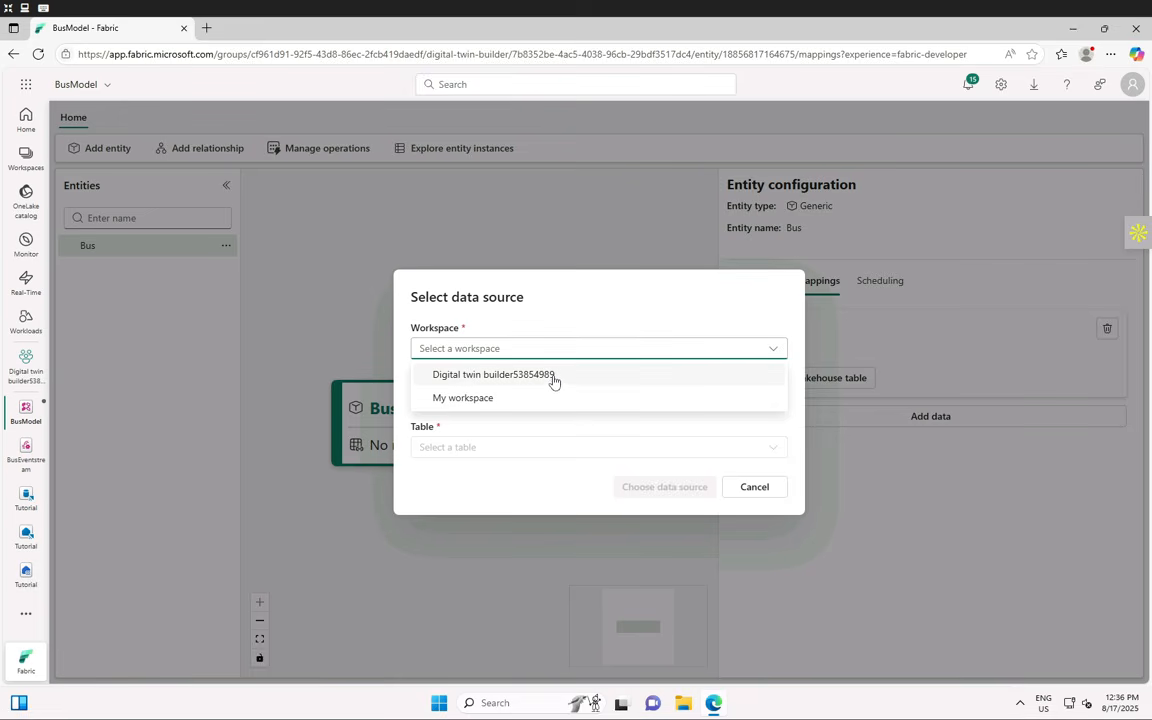
{"action": "left_click", "coordinate": [551, 378]}
{"action": "left_click", "coordinate": [478, 398]}
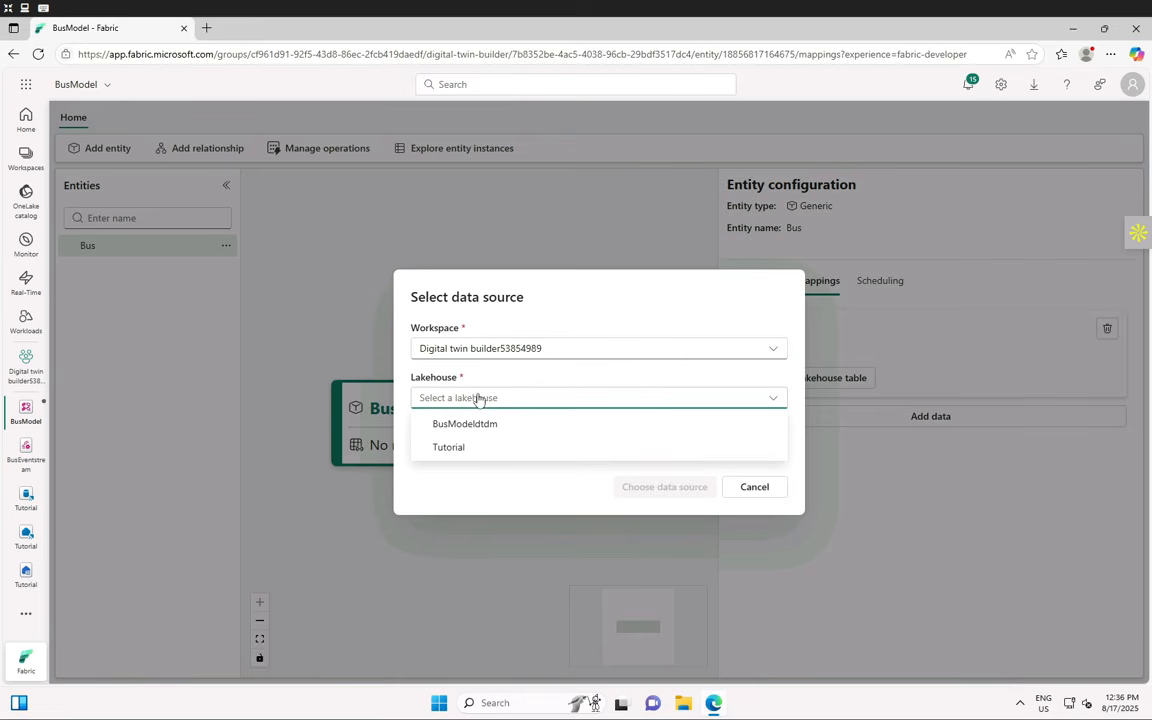
{"action": "left_click", "coordinate": [456, 448]}
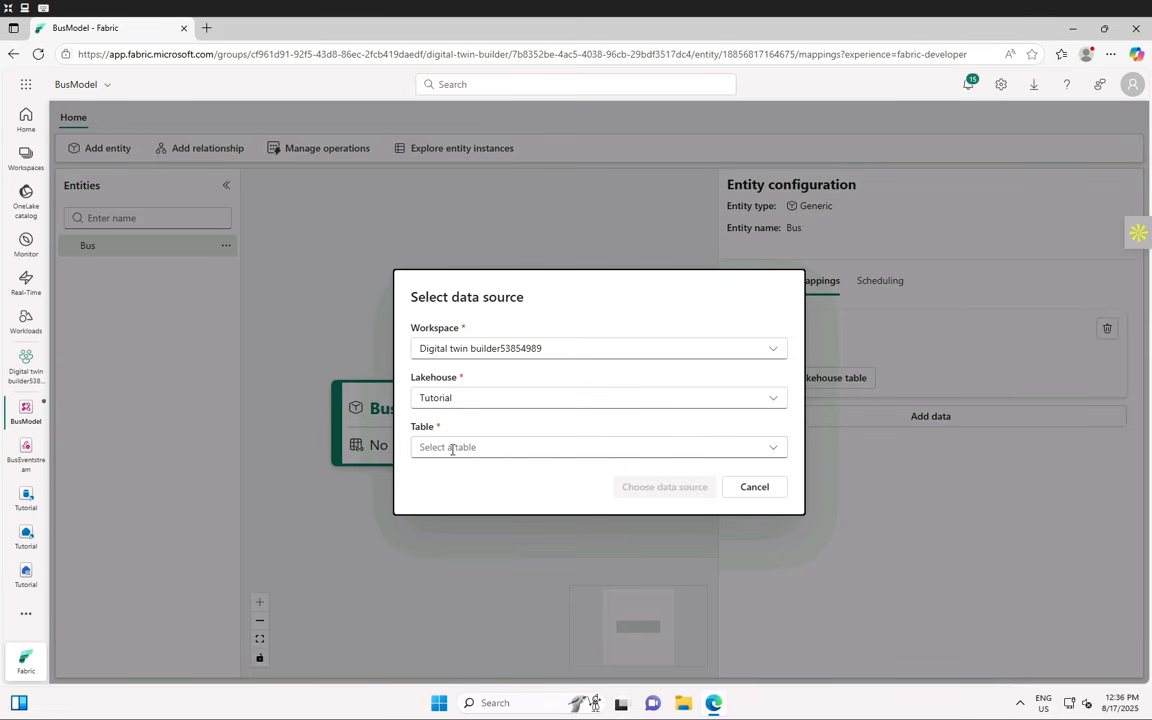
{"action": "left_click", "coordinate": [452, 448]}
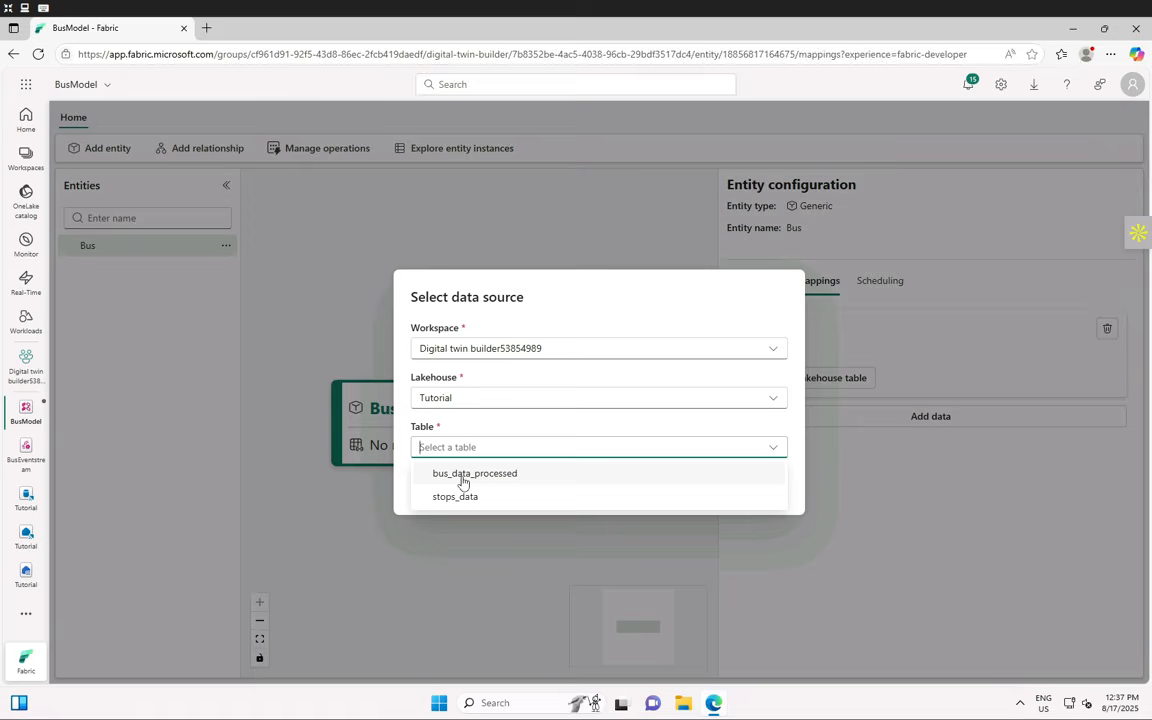
{"action": "left_click", "coordinate": [463, 480]}
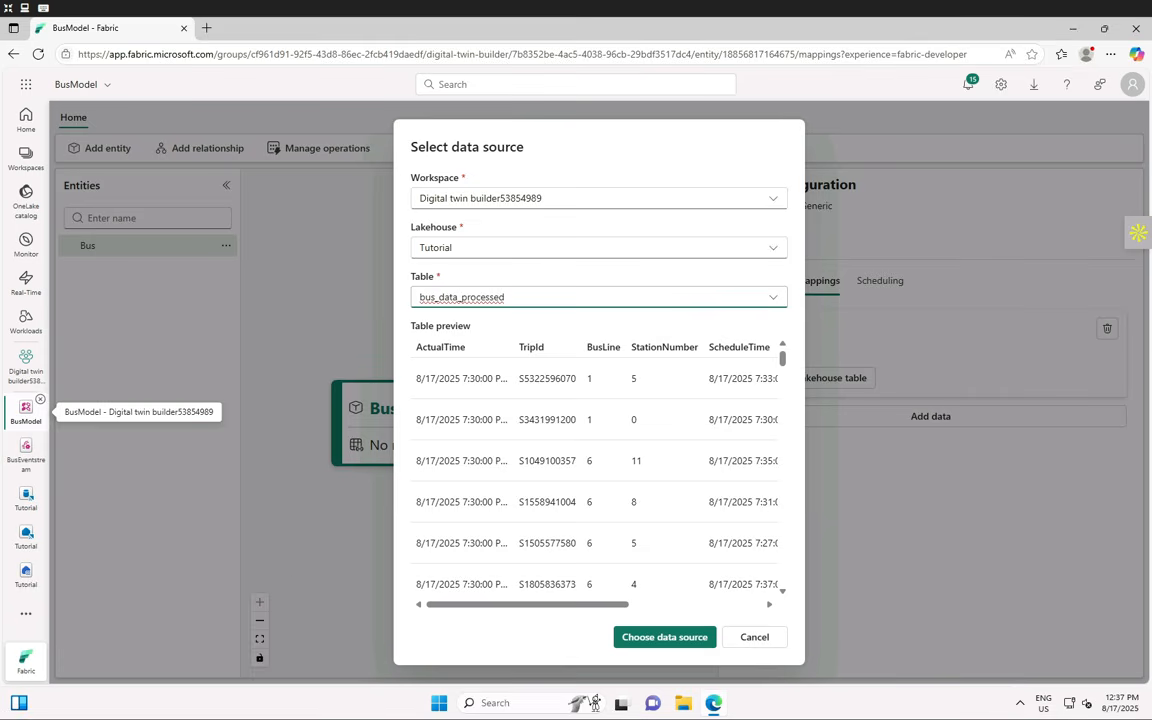
{"action": "scroll", "coordinate": [650, 453], "scroll_direction": "down", "scroll_amount": 15}
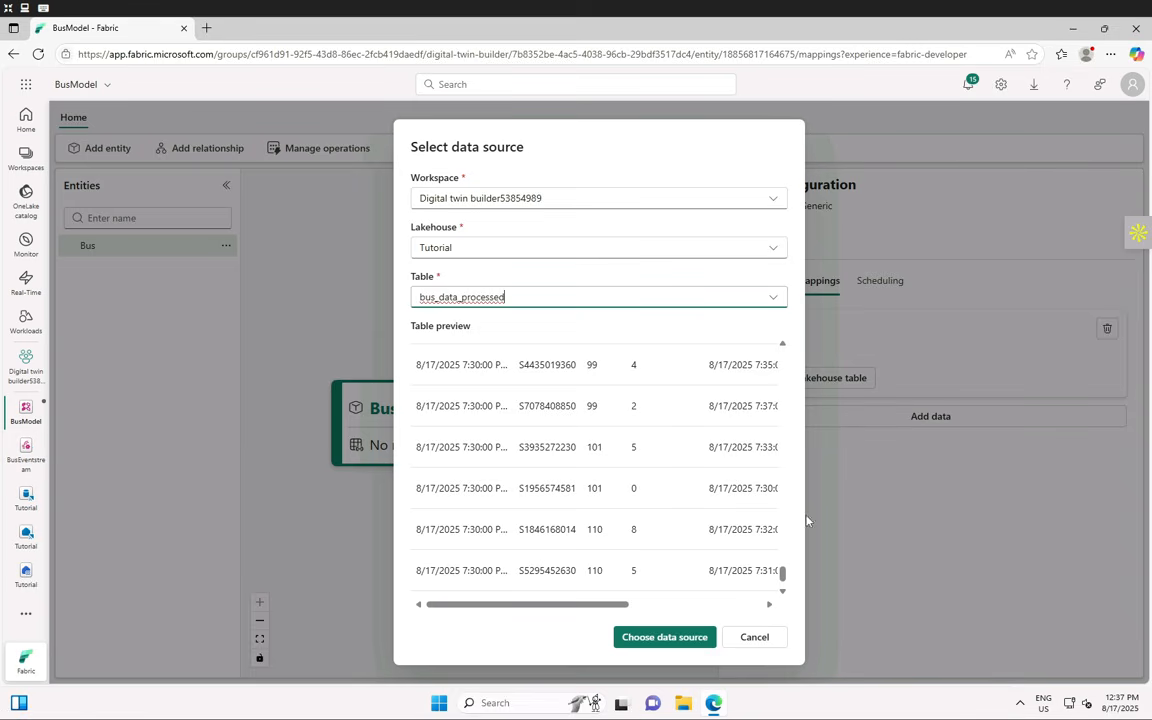
{"action": "left_click", "coordinate": [677, 638]}
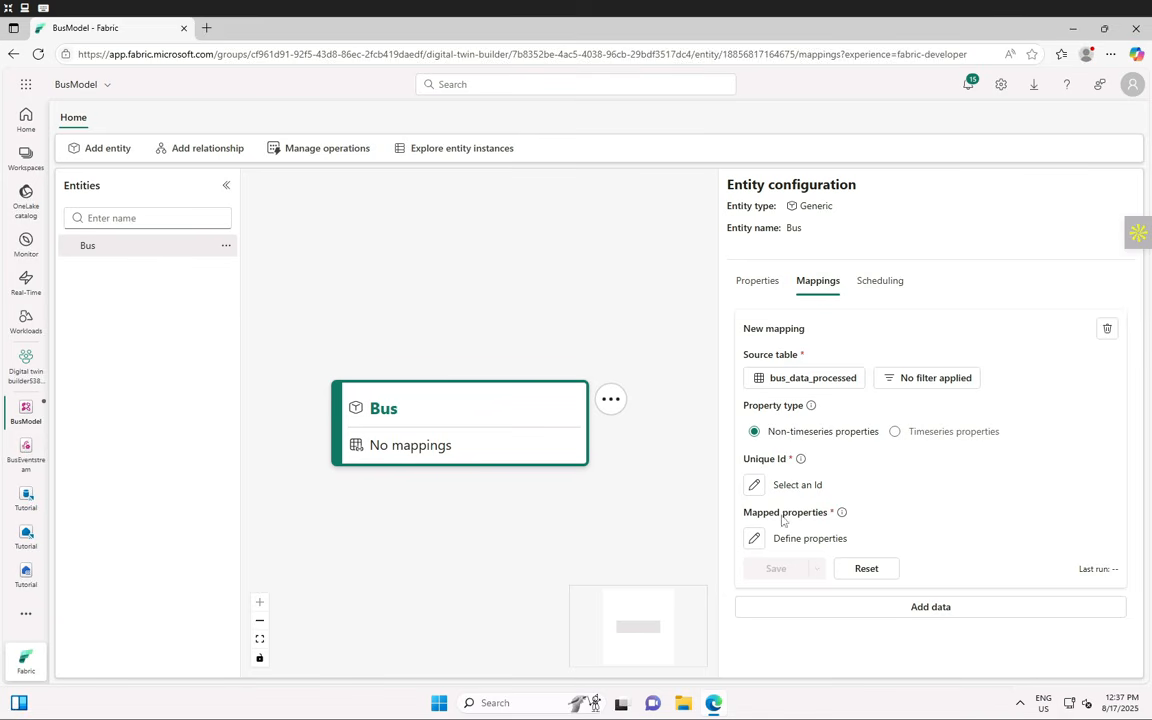
- Set TripId as the Unique Id column of the Bus mapping and confirm with Ok
{"action": "left_click", "coordinate": [755, 486]}
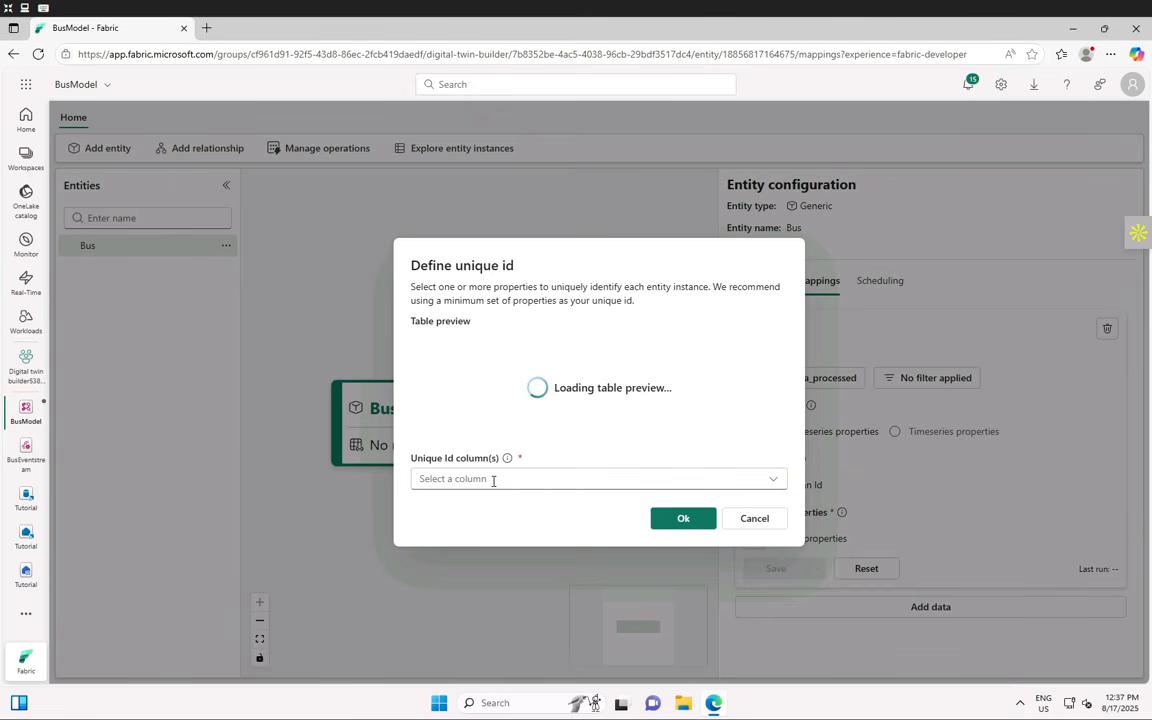
{"action": "left_click", "coordinate": [493, 480]}
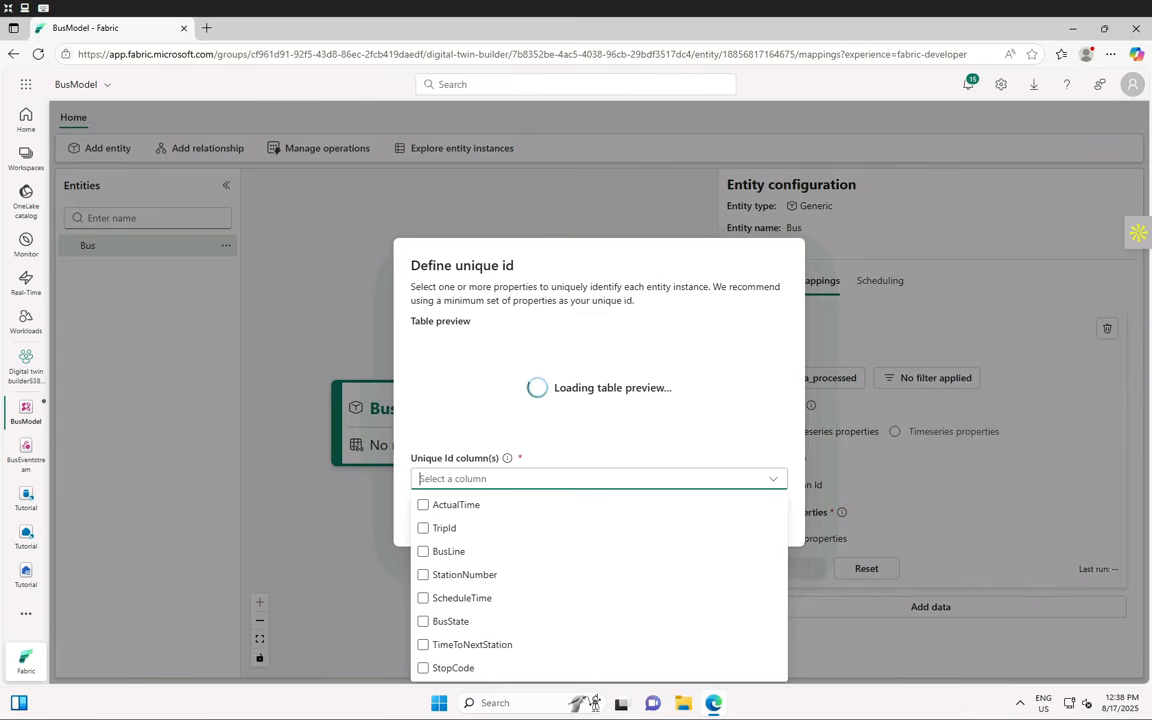
{"action": "left_click", "coordinate": [423, 528]}
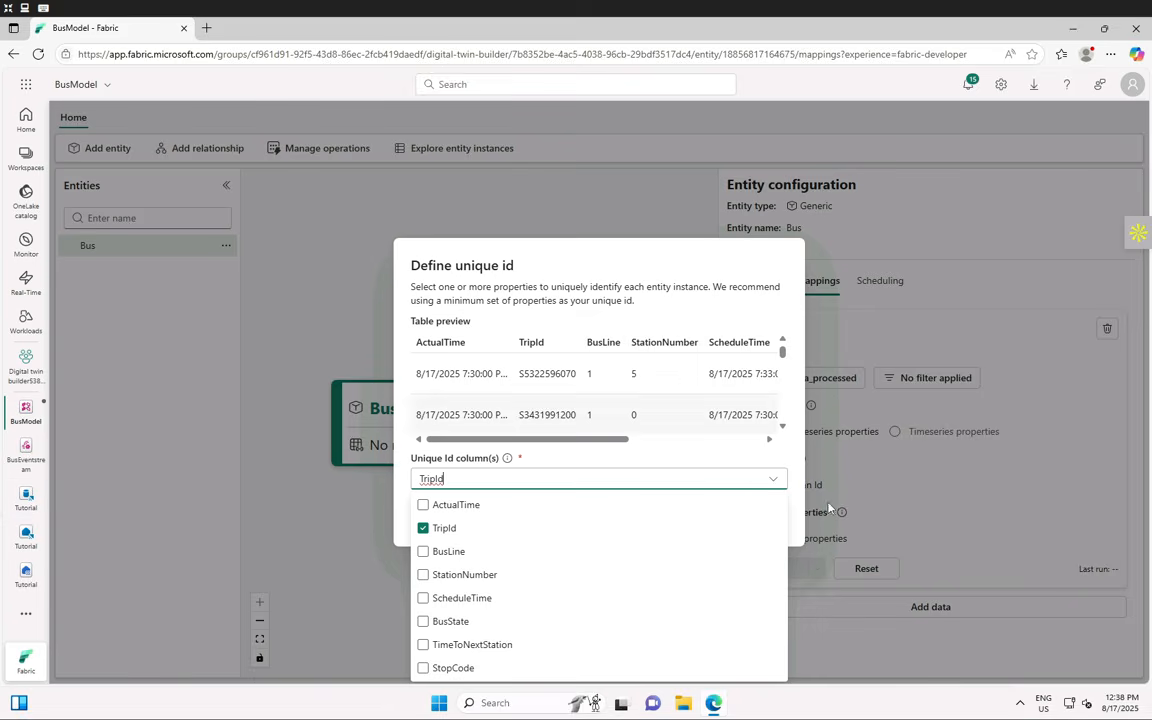
{"action": "left_click", "coordinate": [614, 458]}
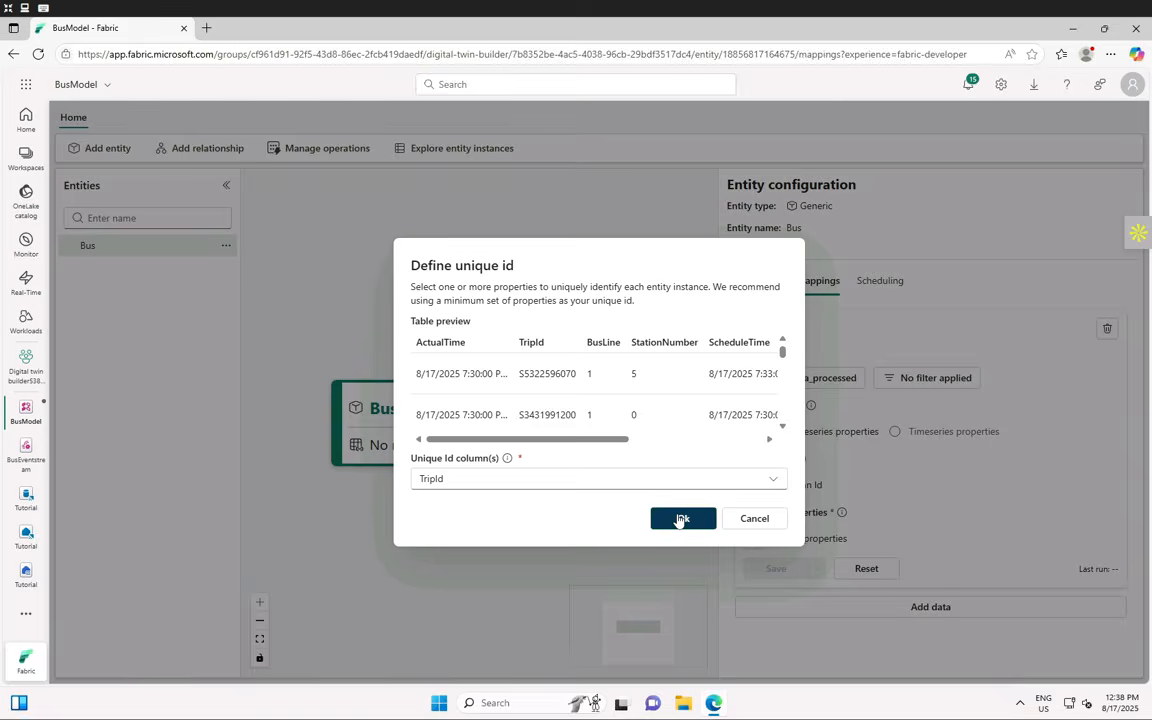
{"action": "left_click", "coordinate": [681, 518]}
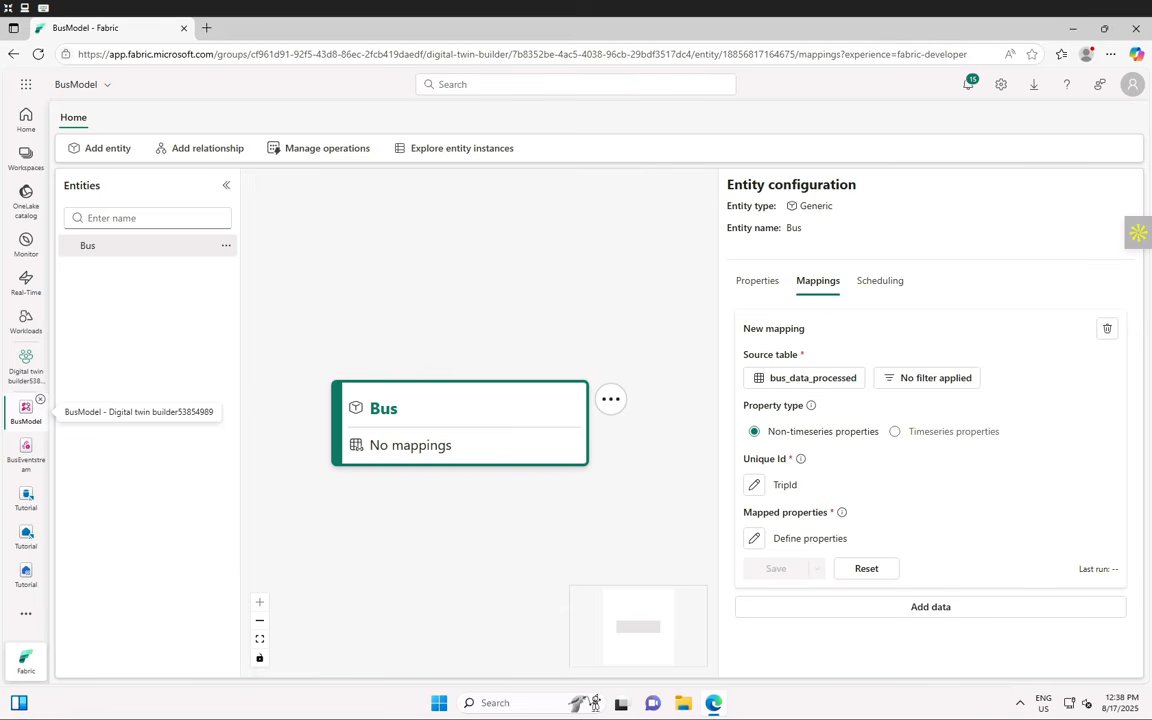
- Add an entity property mapped from the TripId column and rename it TripId_static
{"action": "left_click", "coordinate": [755, 540]}
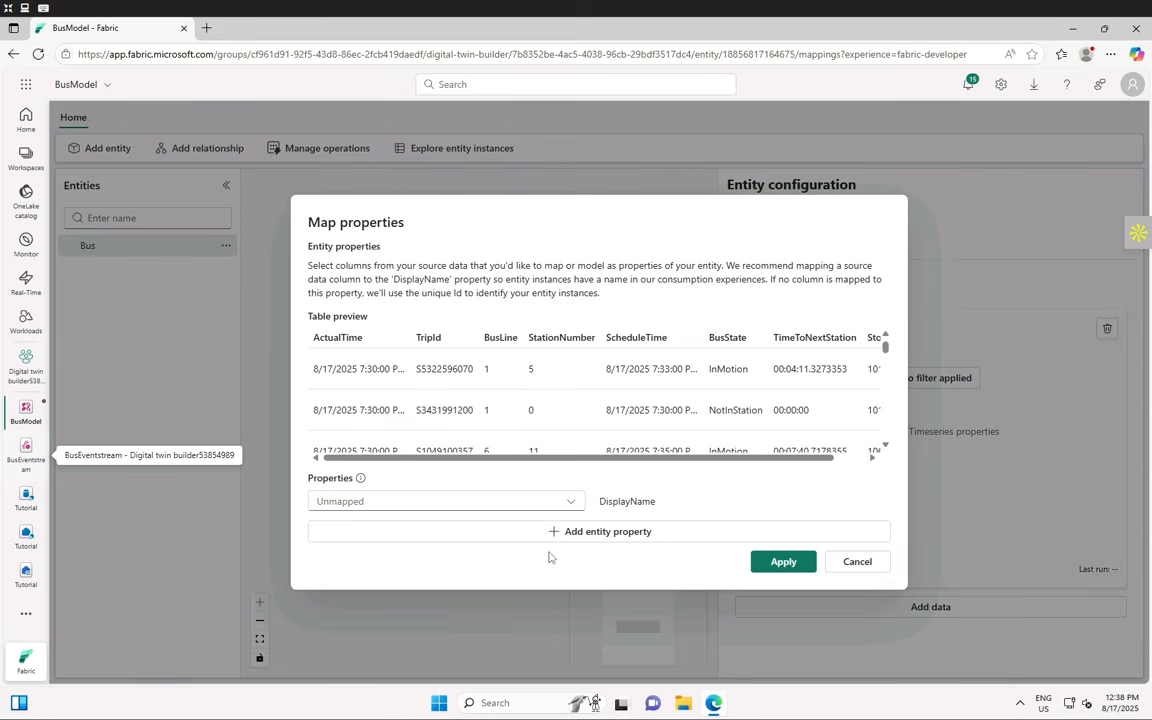
{"action": "left_click", "coordinate": [600, 531]}
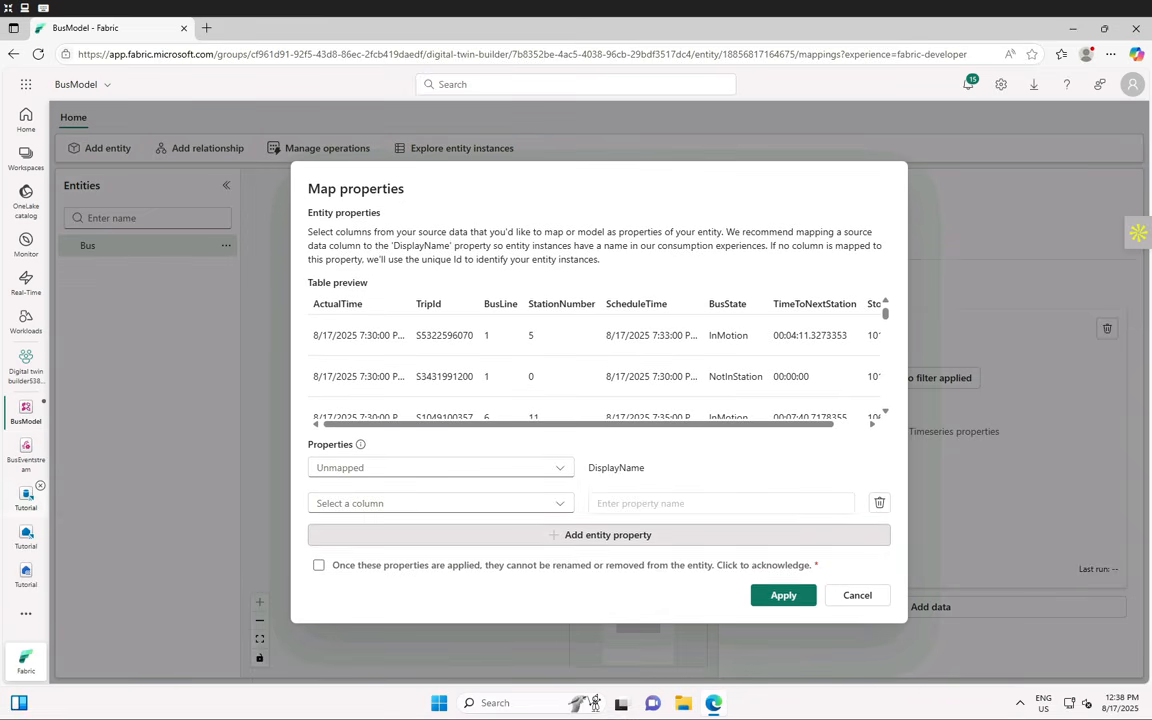
{"action": "key", "text": "F11"}
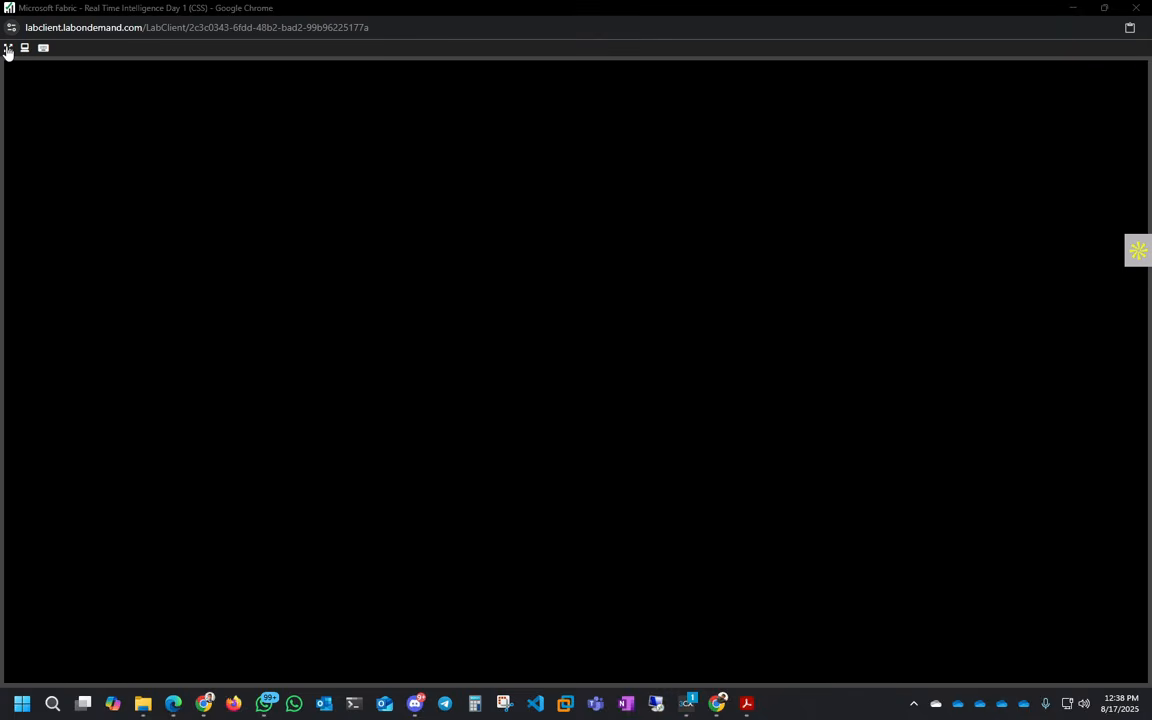
{"action": "left_click", "coordinate": [8, 47]}
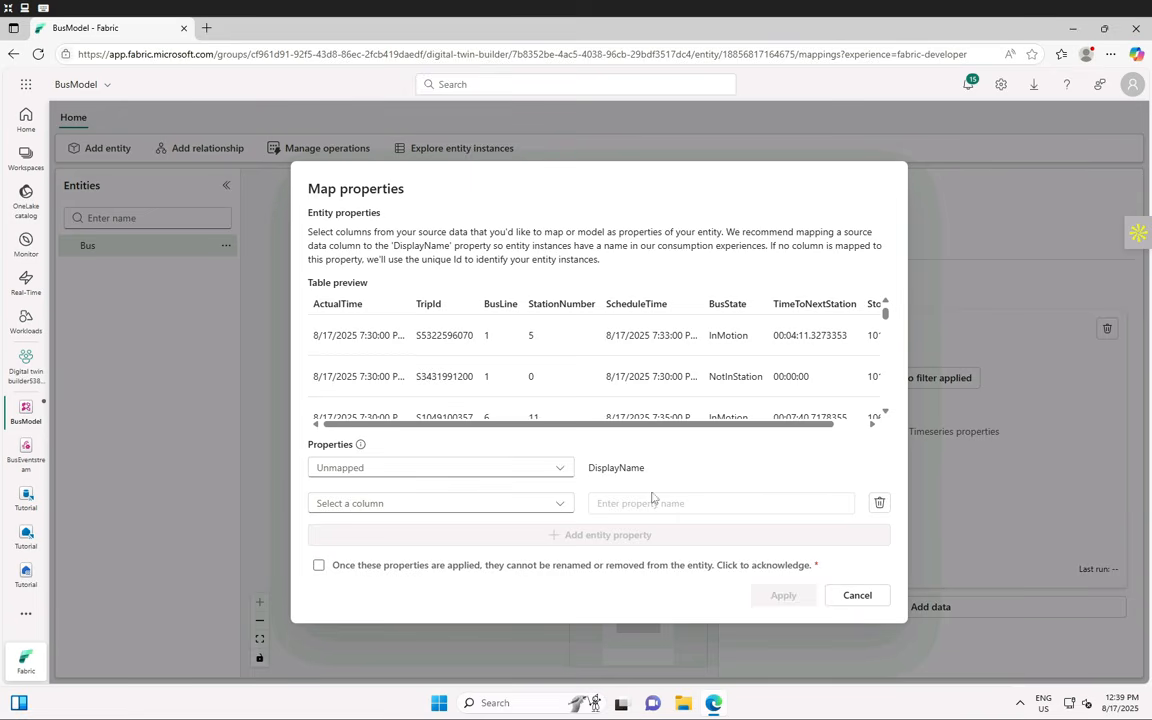
{"action": "left_click", "coordinate": [560, 504]}
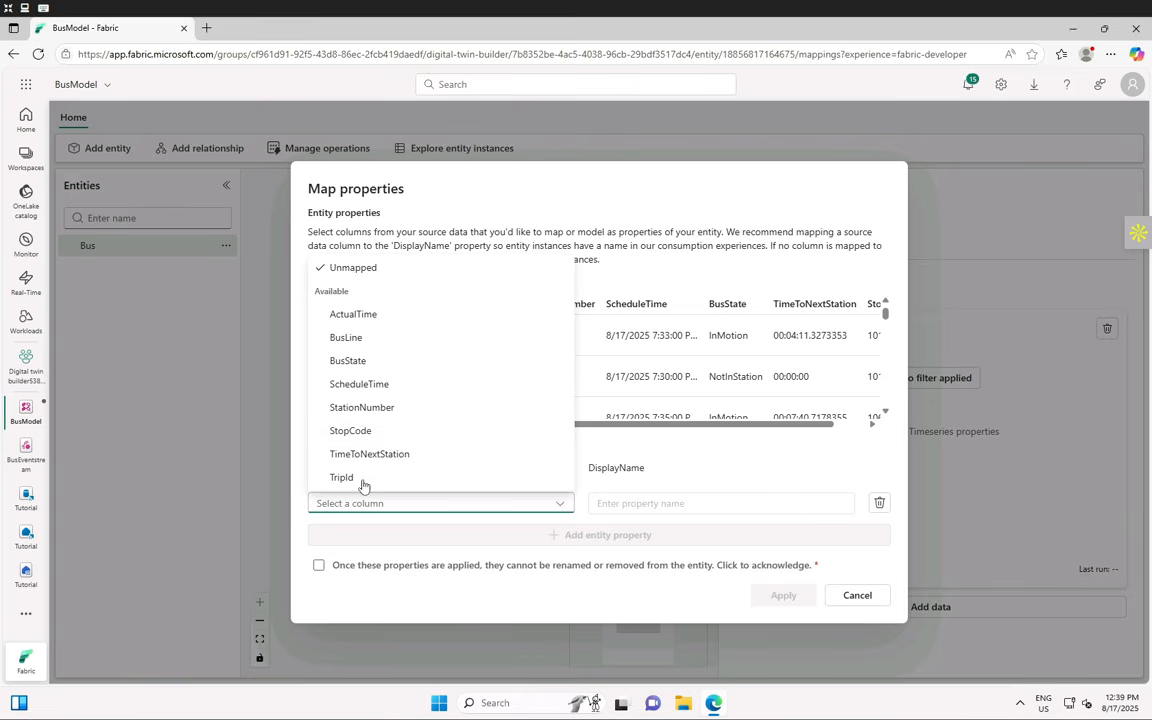
{"action": "left_click", "coordinate": [668, 505]}
{"action": "double_click", "coordinate": [645, 506]}
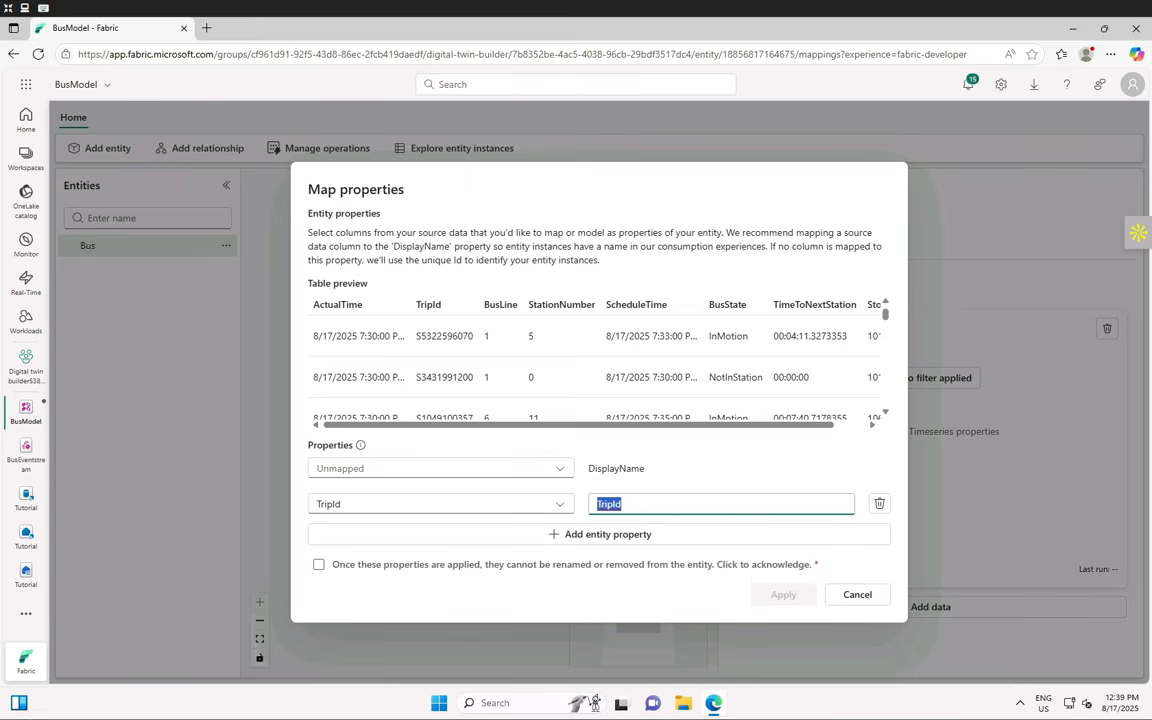
{"action": "key", "text": "End"}
{"action": "type", "text": "_static"}
- Map the StopCode column as StopCode_static, tick the acknowledgement, and apply both properties
{"action": "left_click", "coordinate": [573, 541]}
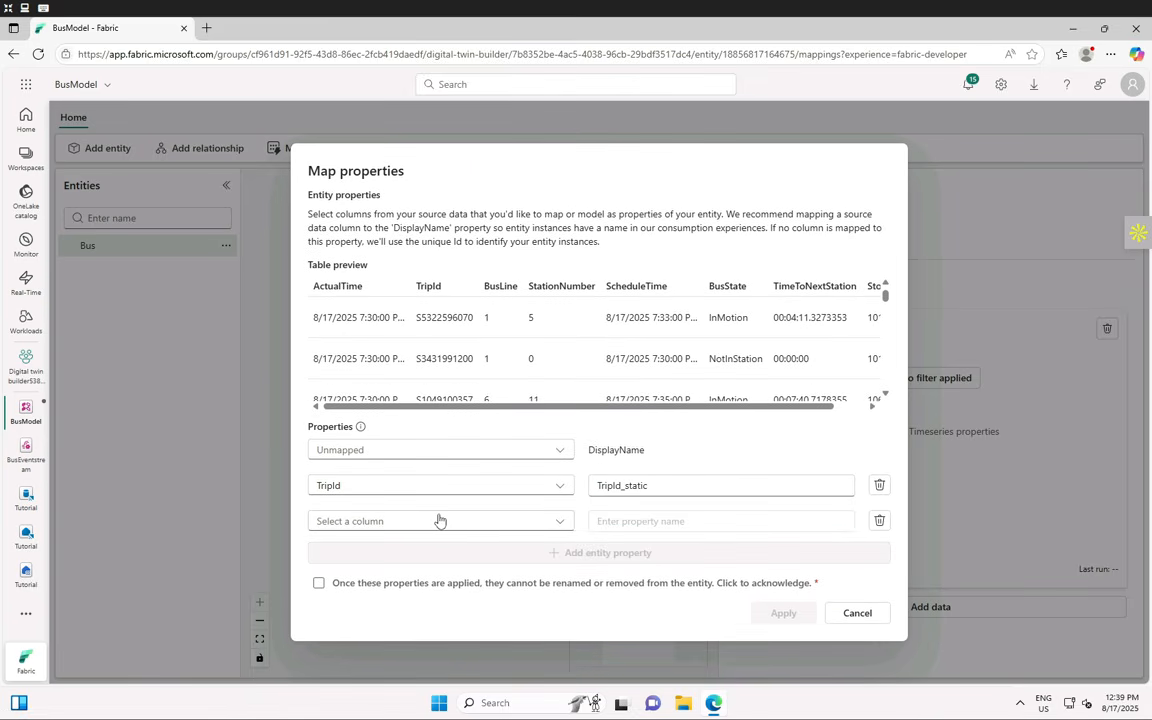
{"action": "left_click", "coordinate": [558, 522]}
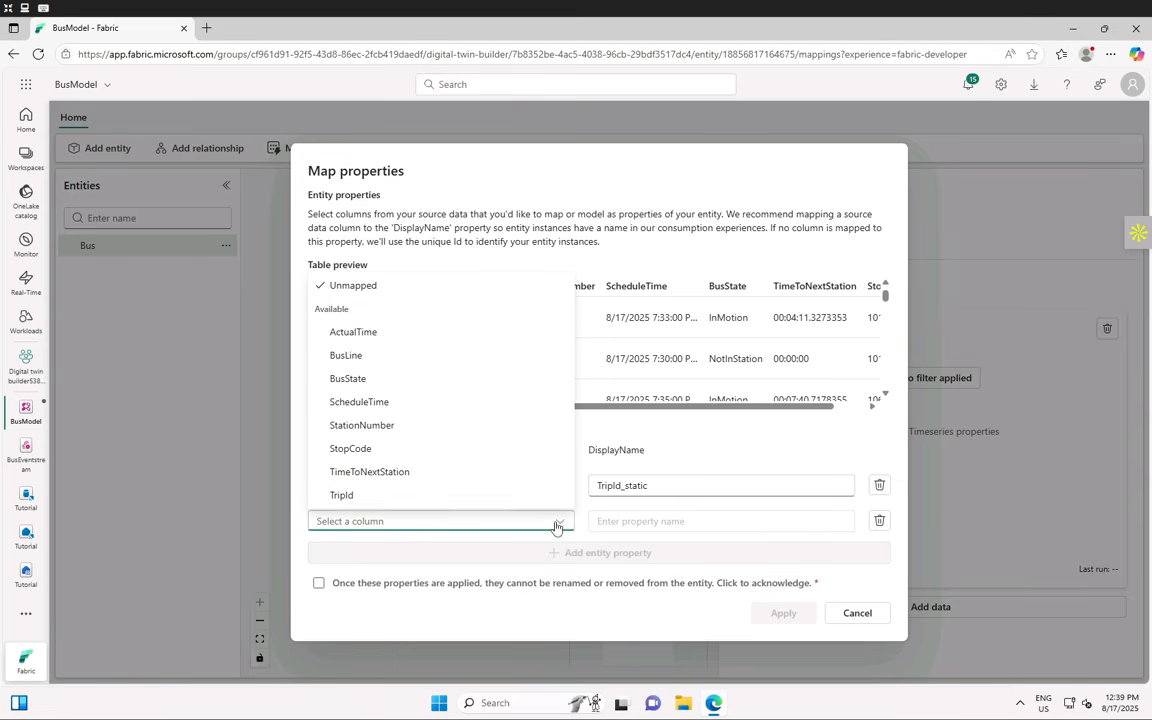
{"action": "left_click", "coordinate": [360, 448]}
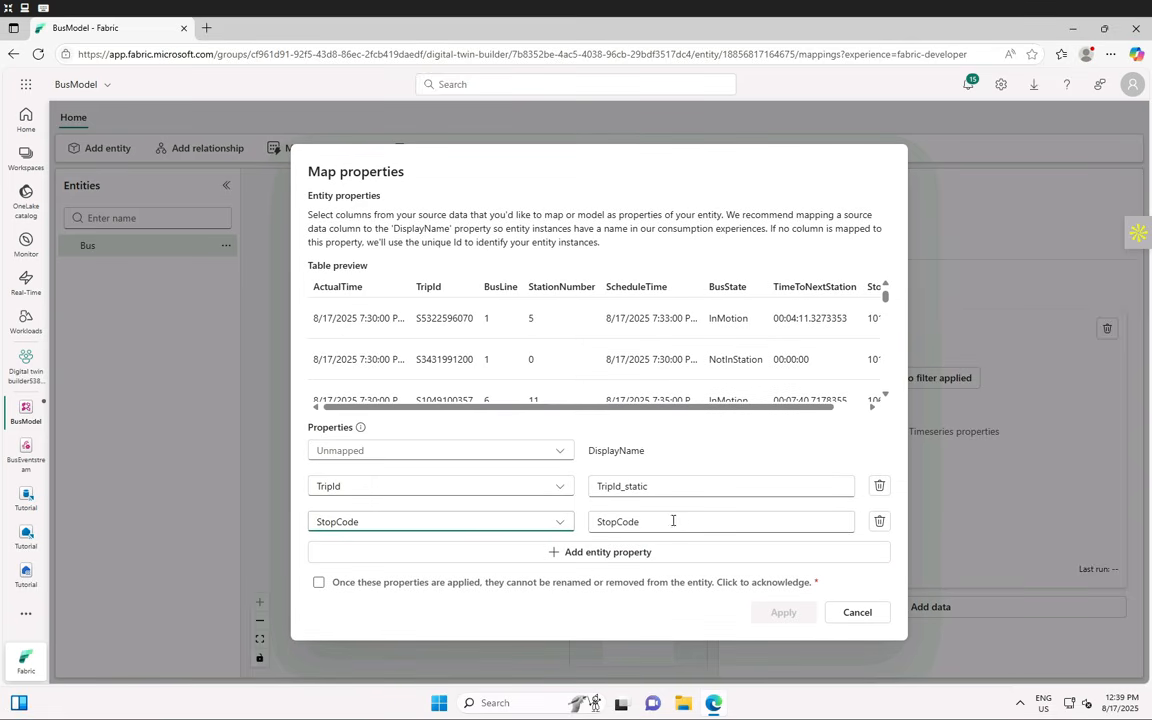
{"action": "double_click", "coordinate": [681, 521]}
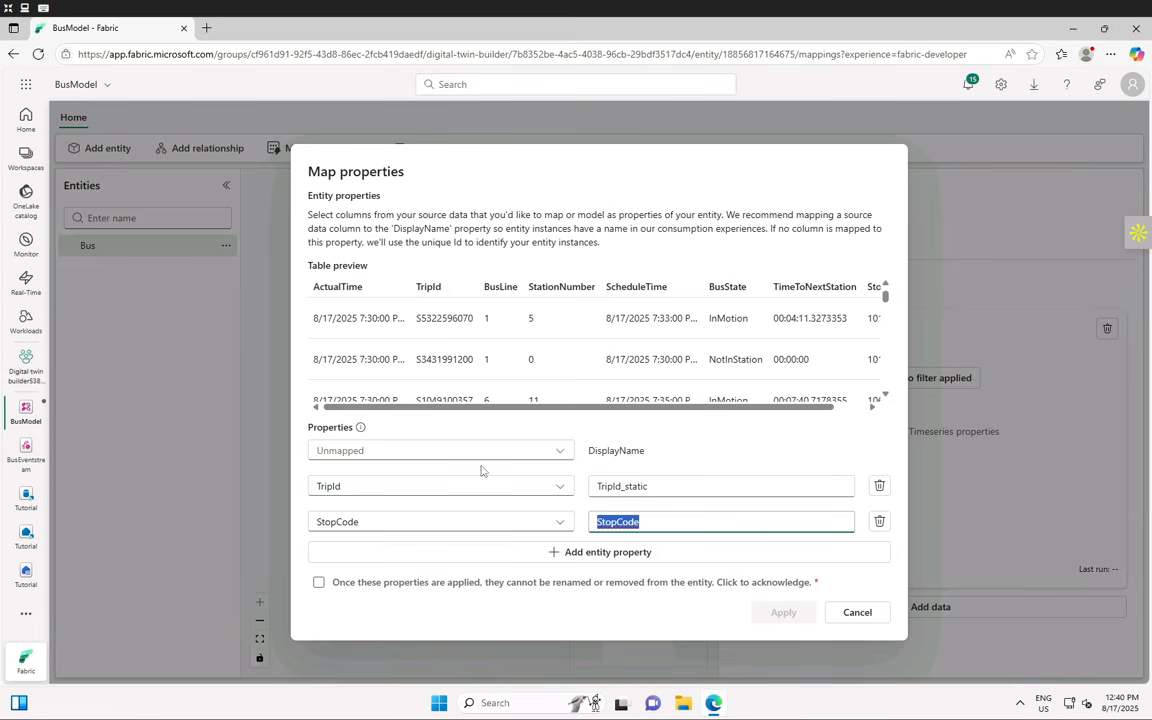
{"action": "double_click", "coordinate": [669, 524]}
{"action": "left_click", "coordinate": [669, 524]}
{"action": "type", "text": "_static"}
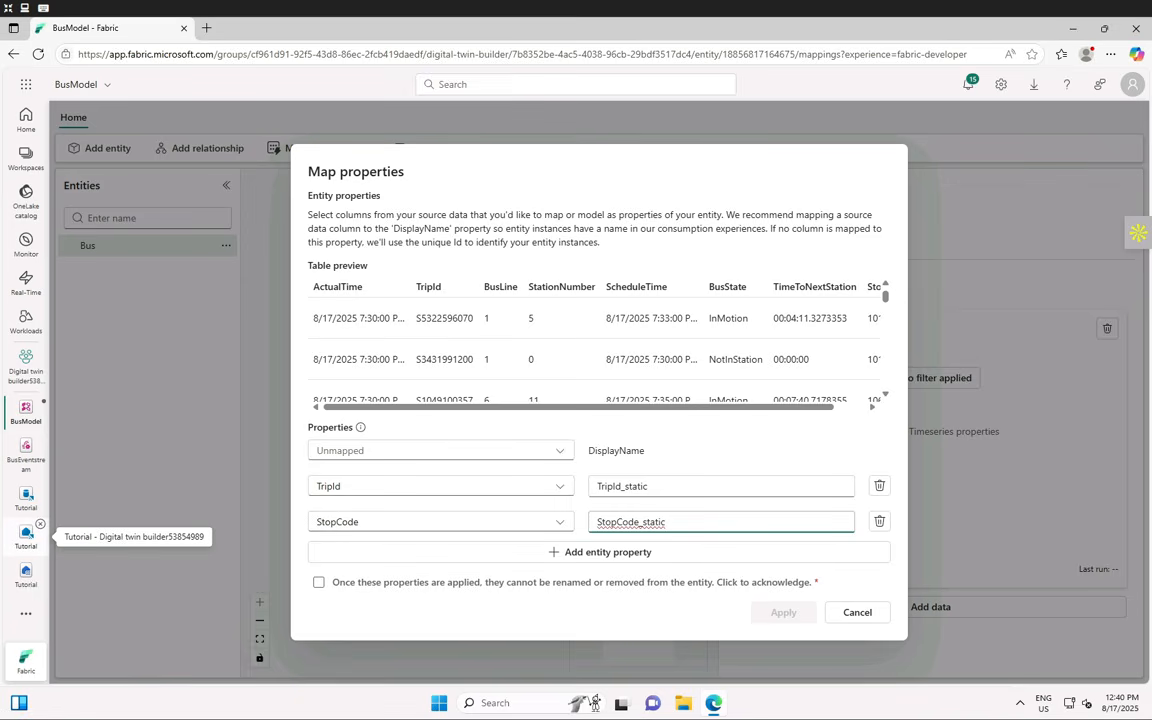
{"action": "left_click", "coordinate": [320, 584]}
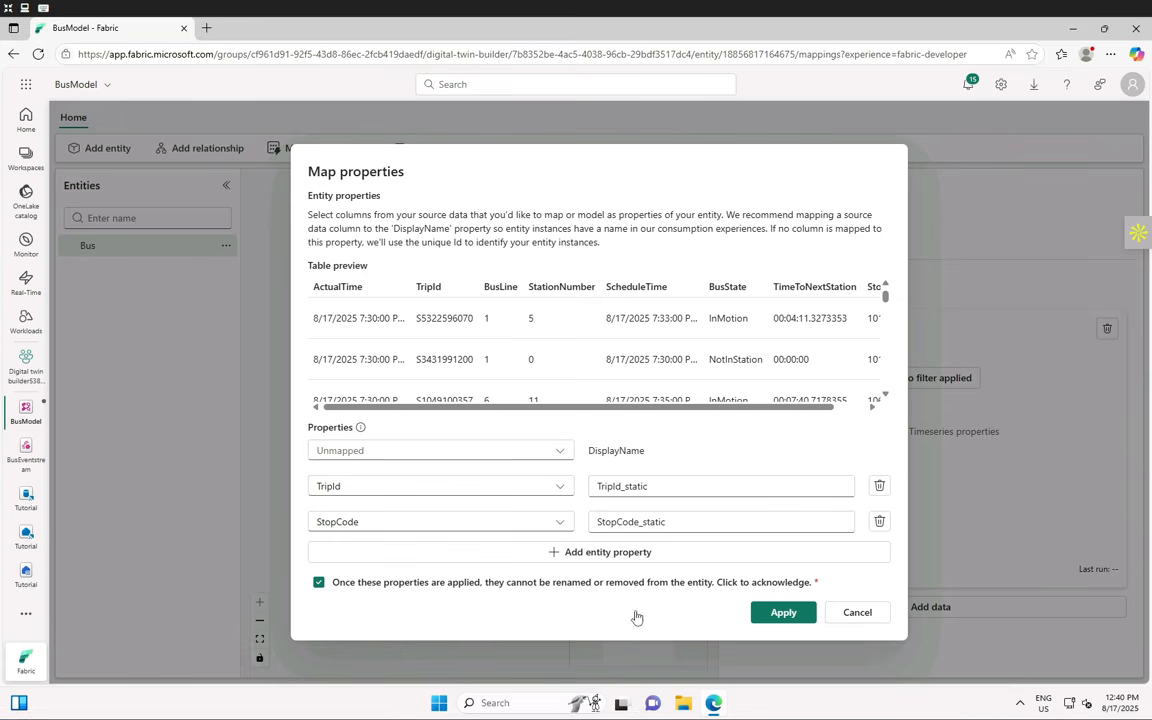
{"action": "left_click", "coordinate": [777, 613]}
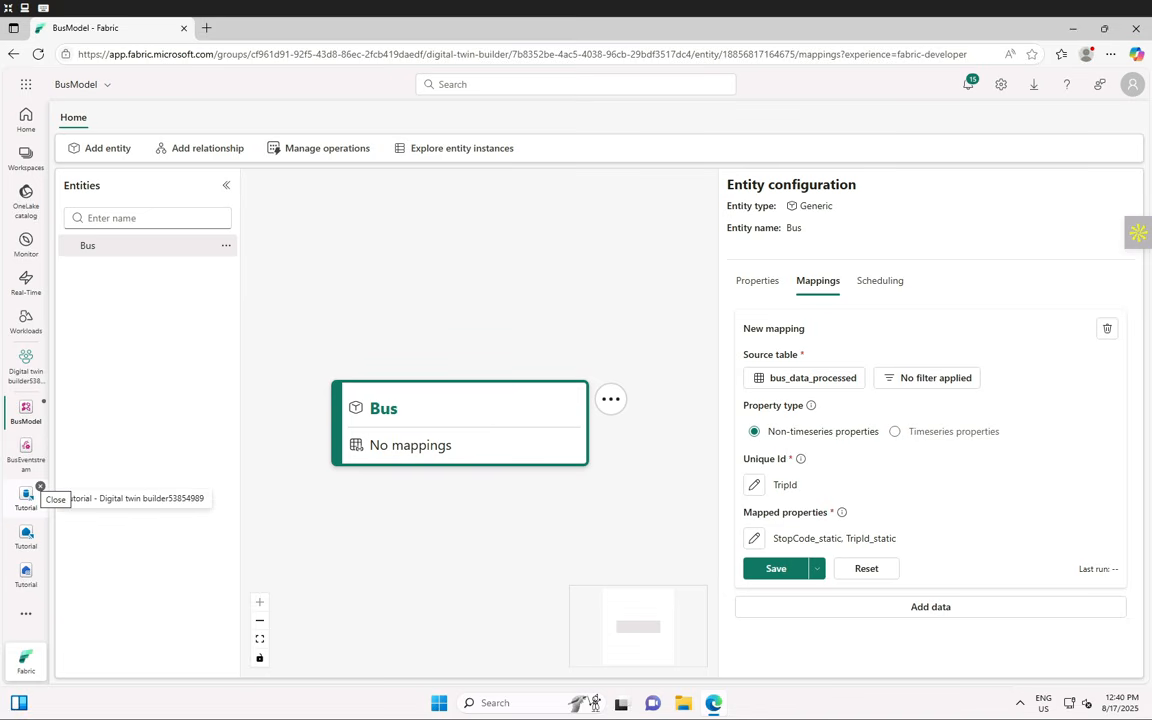
- Save the Bus mapping from bus_data_processed and view its Scheduling options
{"action": "left_click", "coordinate": [772, 569]}
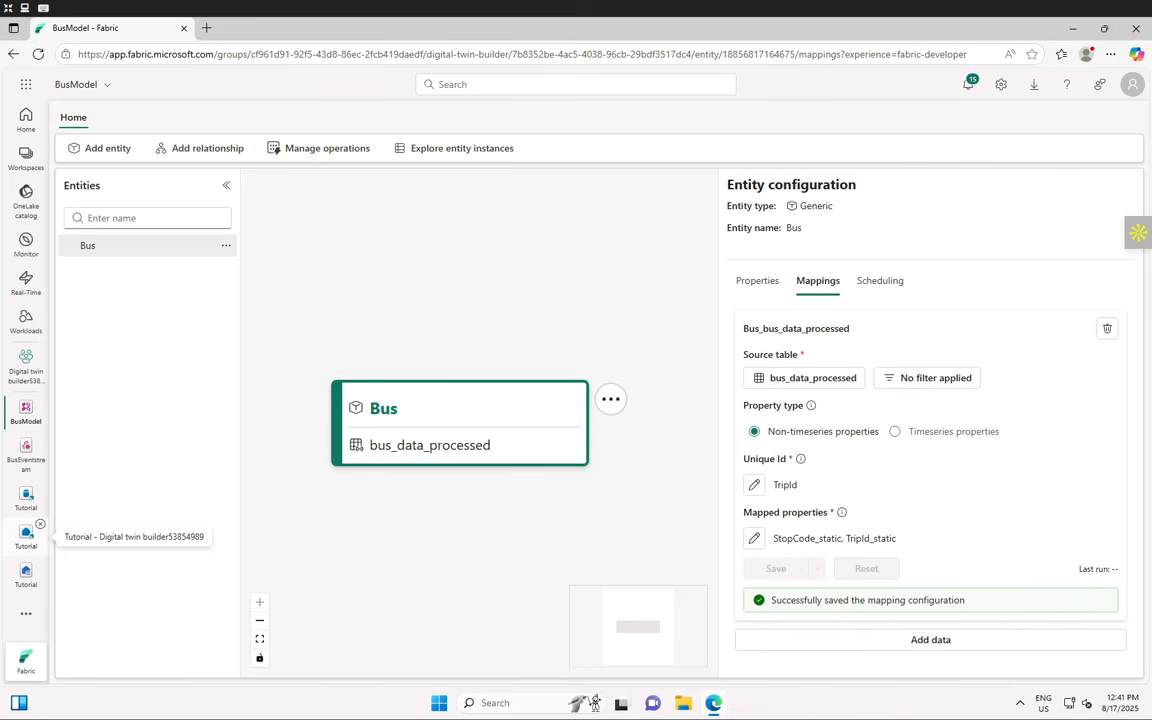
{"action": "left_click", "coordinate": [883, 283]}
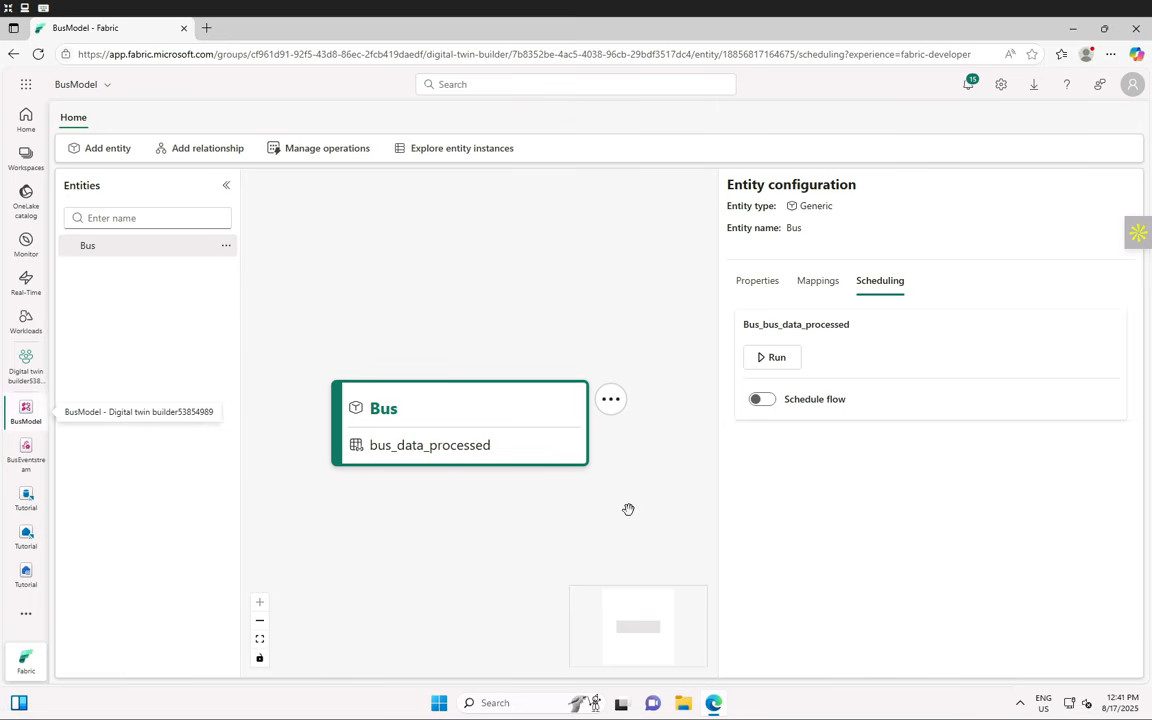
- Run the Bus_bus_data_processed mapping now and view it queued in Manage operations
{"action": "left_click", "coordinate": [776, 360]}
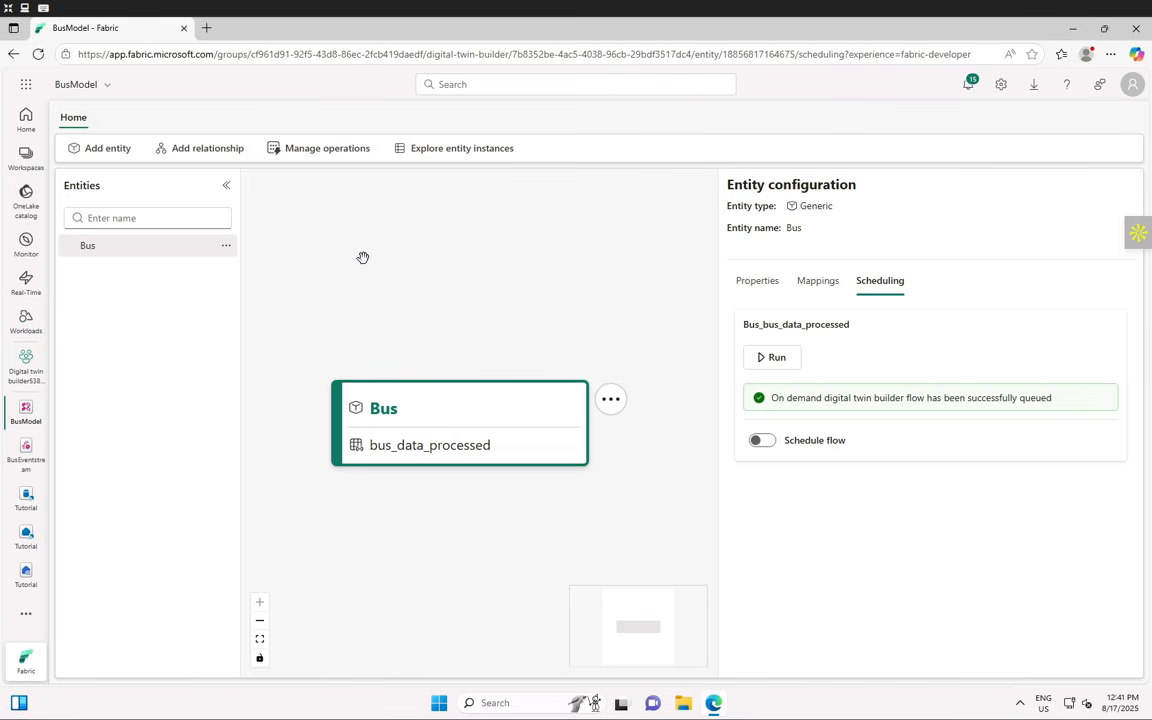
{"action": "left_click", "coordinate": [310, 150]}
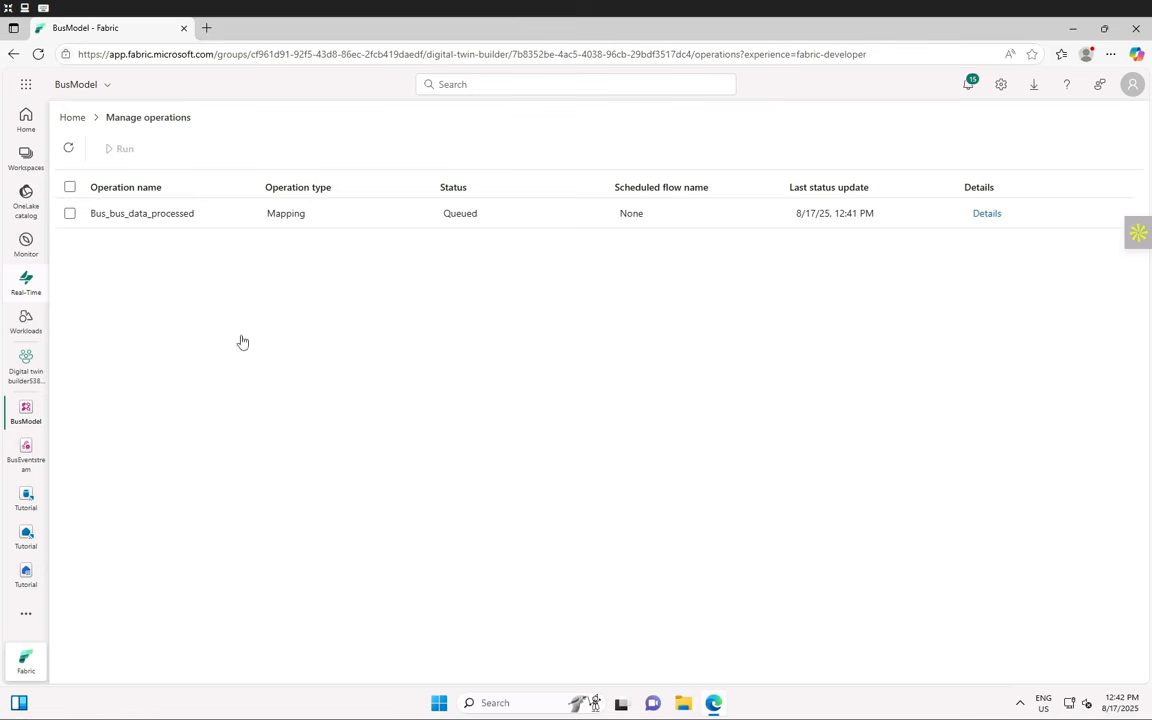
- Refresh until Bus_bus_data_processed shows Completed, then review and close its run history
{"action": "left_click", "coordinate": [69, 148]}
{"action": "left_click", "coordinate": [74, 156]}
{"action": "left_click", "coordinate": [340, 222]}
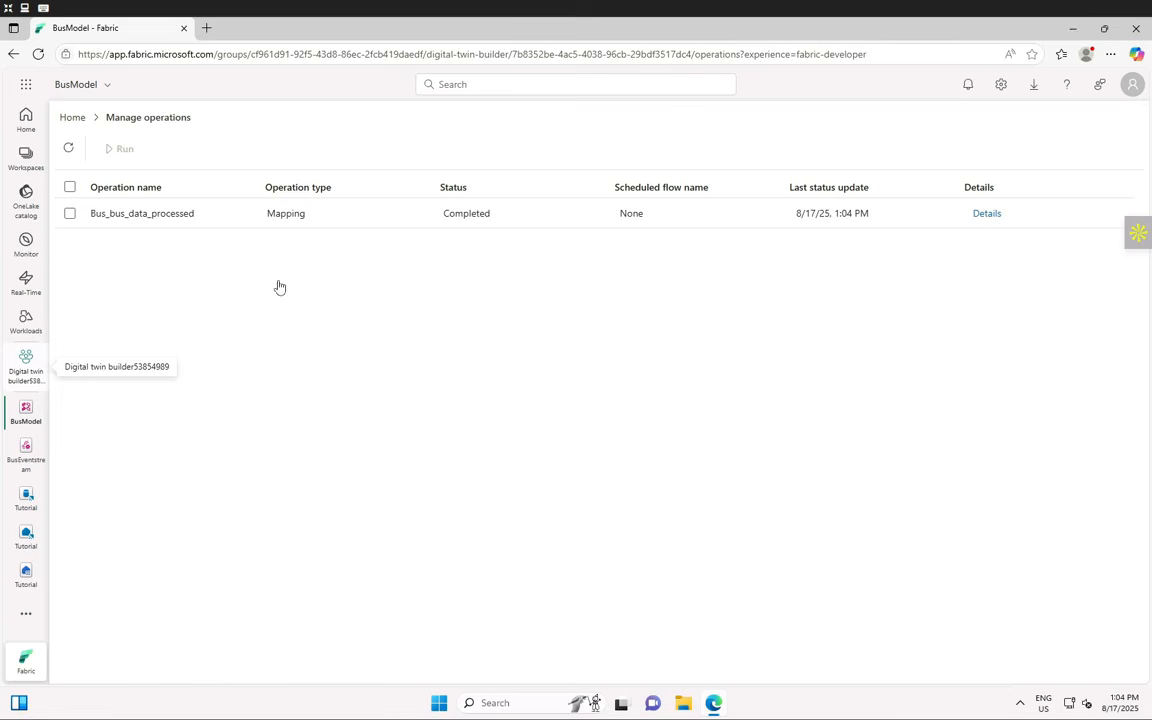
{"action": "left_click", "coordinate": [986, 215]}
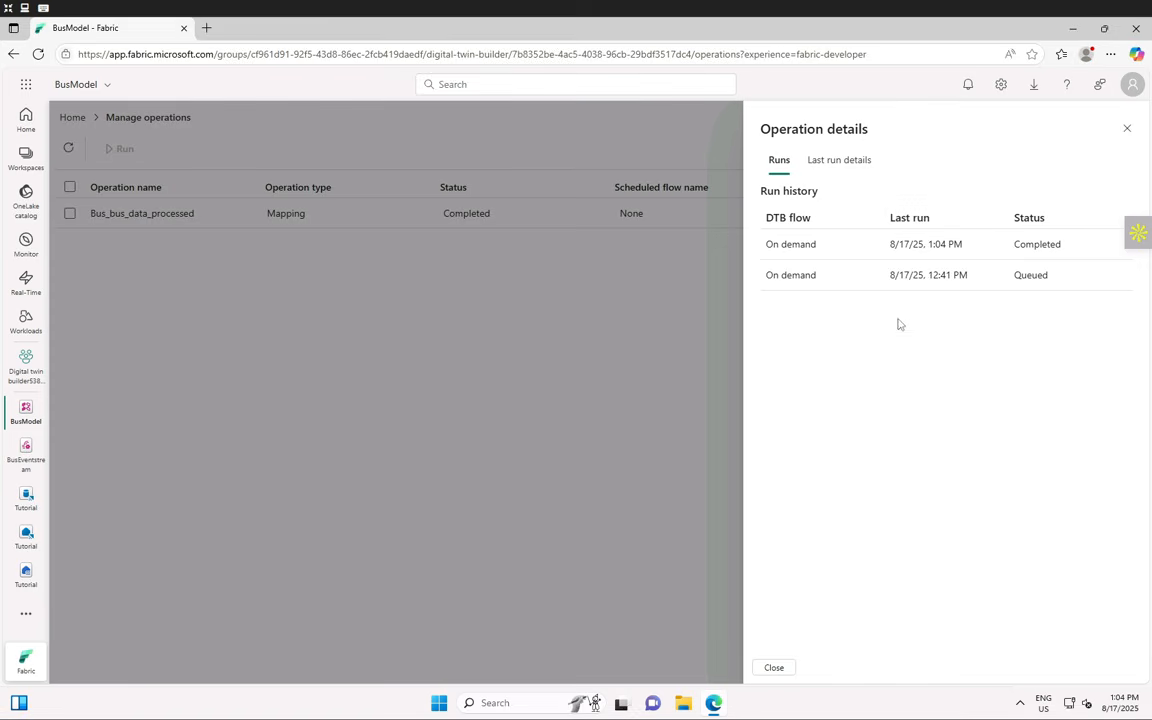
{"action": "left_click", "coordinate": [1127, 133]}
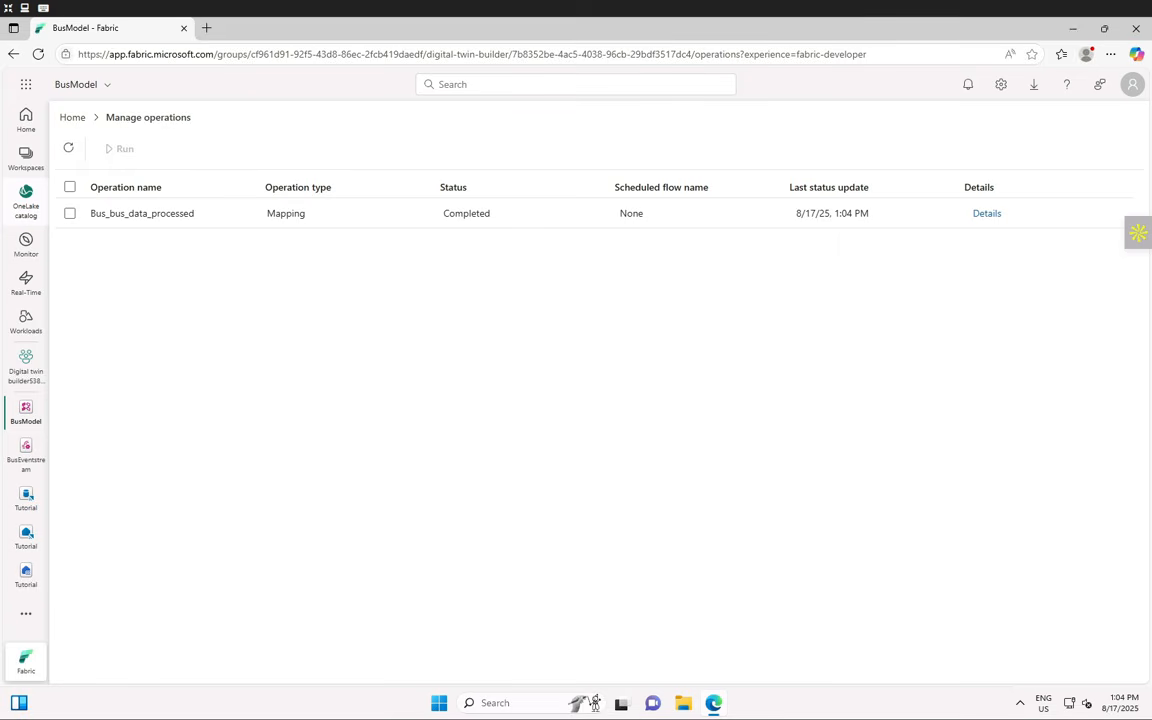
- Go back to BusModel home, select the Bus entity, and view its Mappings
{"action": "left_click", "coordinate": [72, 118]}
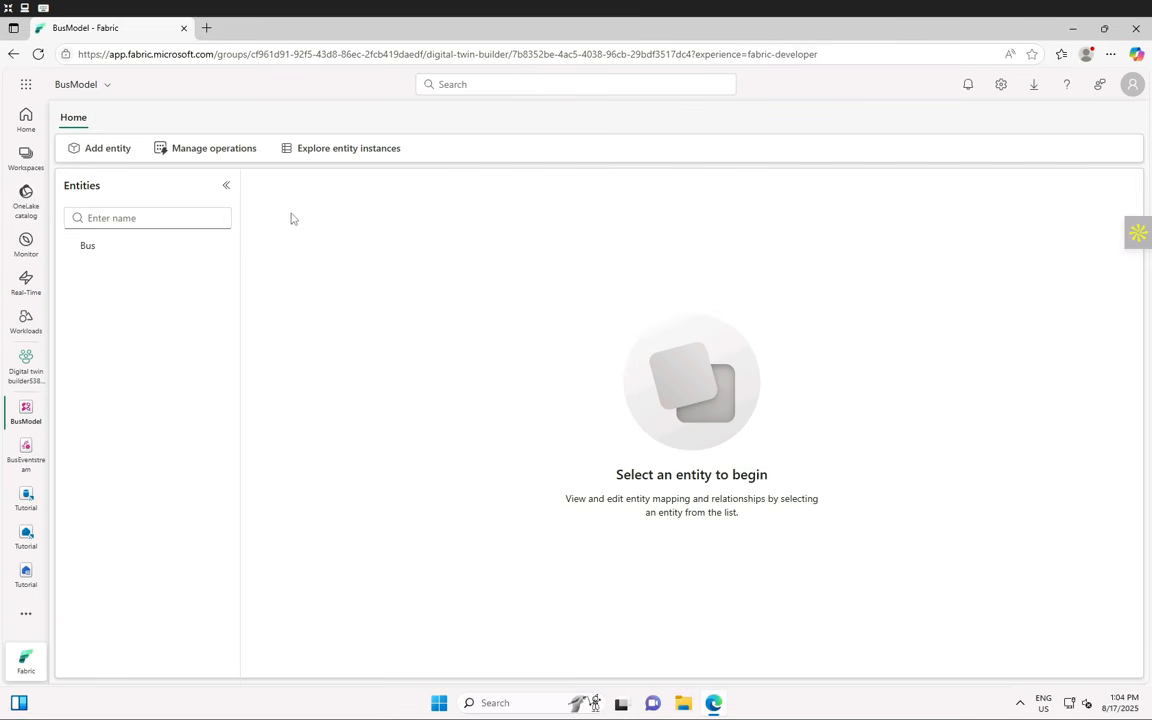
{"action": "left_click", "coordinate": [97, 254]}
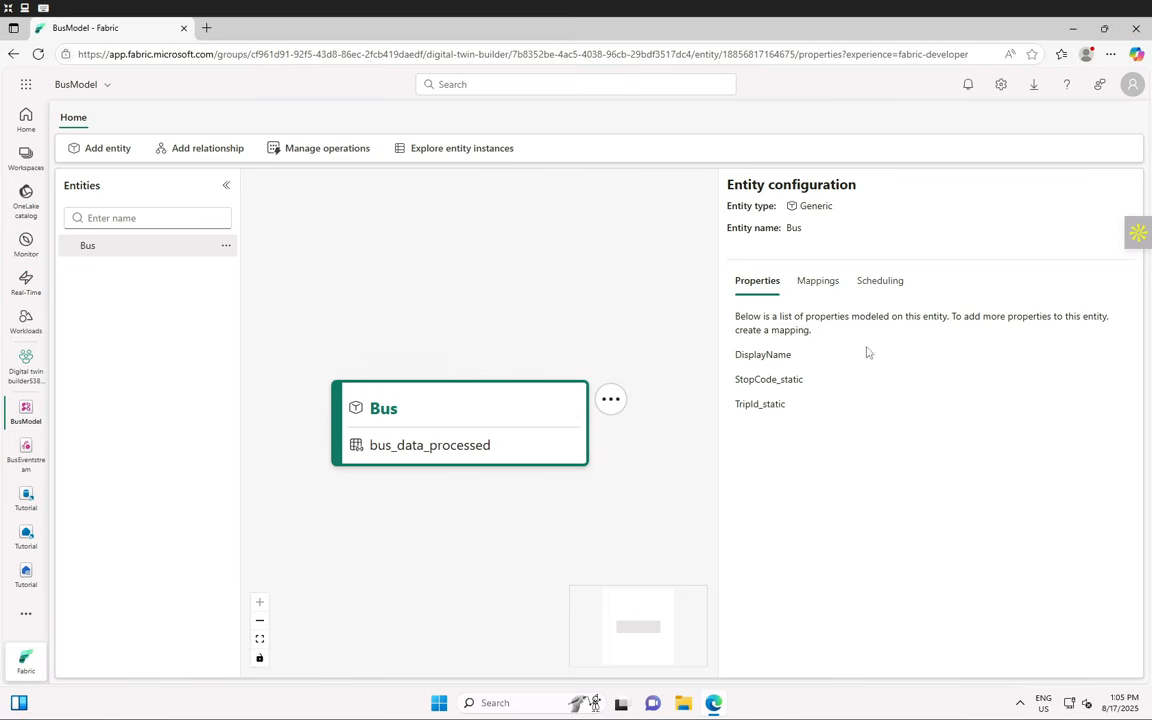
{"action": "left_click", "coordinate": [818, 283]}
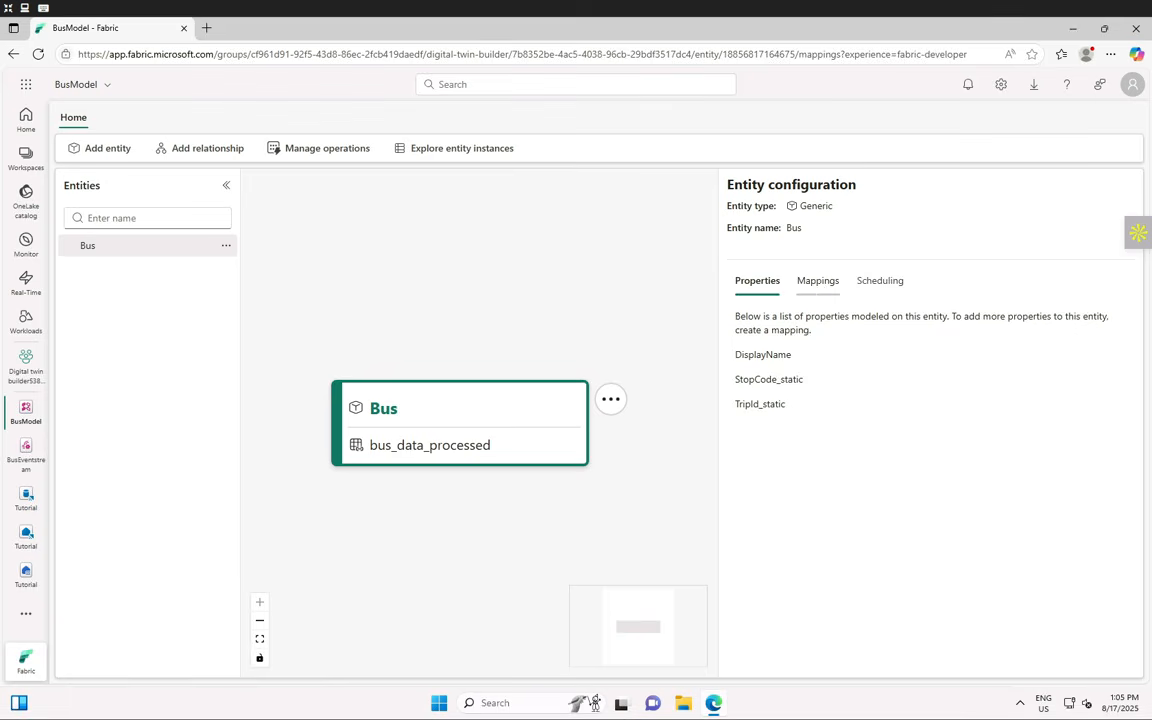
{"action": "key", "text": "F11"}
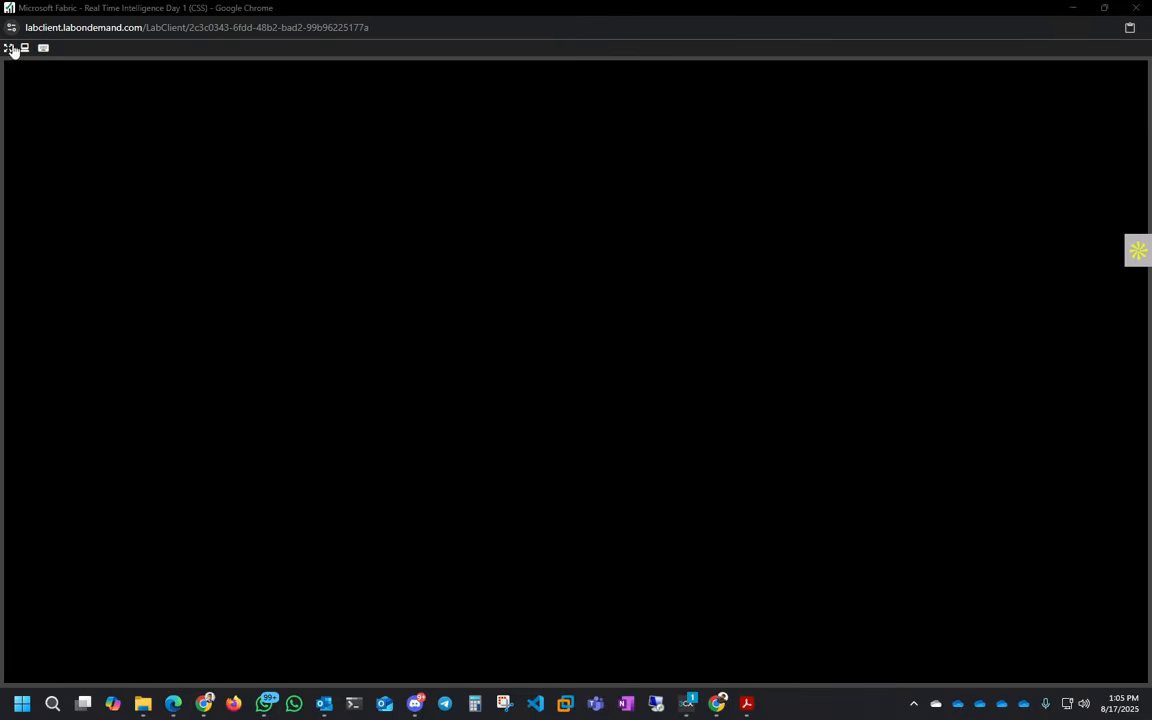
- Restore the lab session to full screen
{"action": "left_click", "coordinate": [12, 47]}
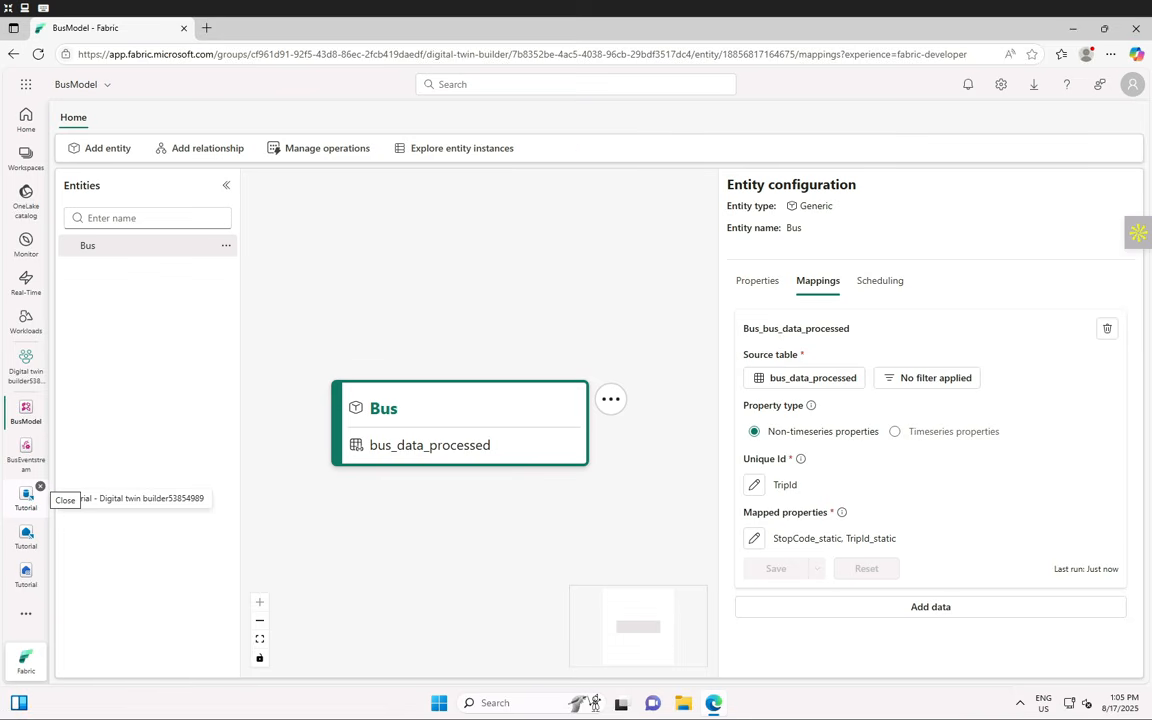
- Start a new Bus mapping sourced from the Digital twin builder workspace's Tutorial lakehouse
{"action": "left_click", "coordinate": [951, 612]}
{"action": "scroll", "coordinate": [871, 507], "scroll_direction": "down", "scroll_amount": 1}
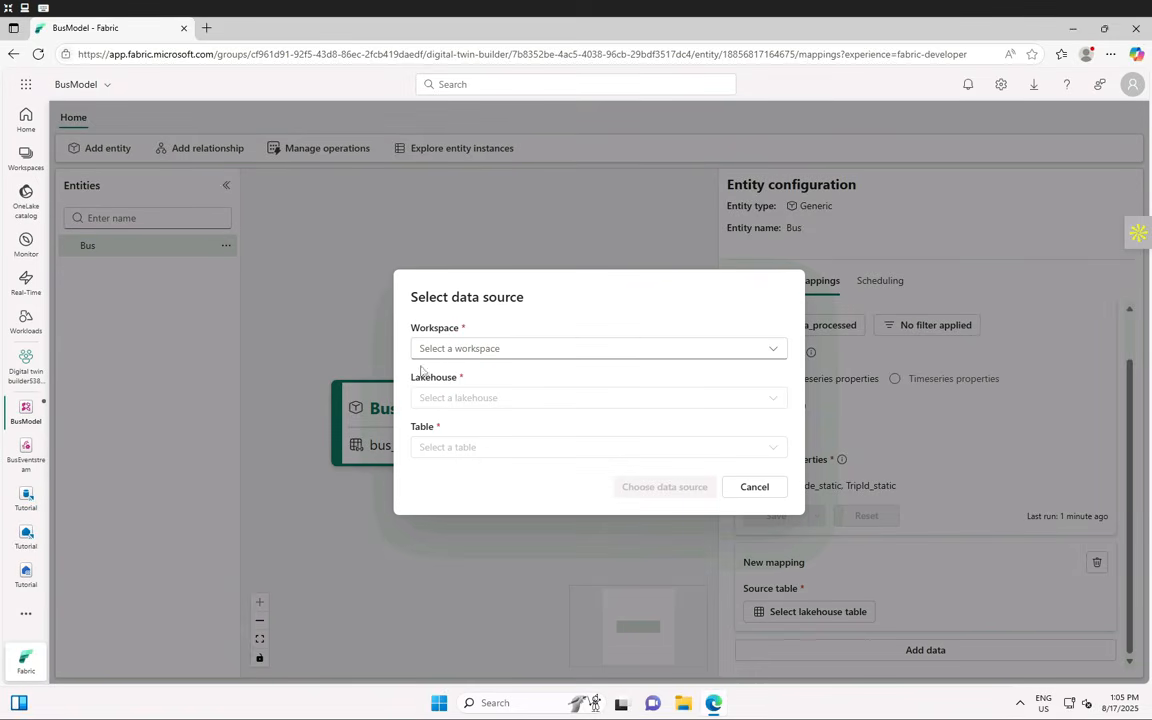
{"action": "left_click", "coordinate": [479, 350]}
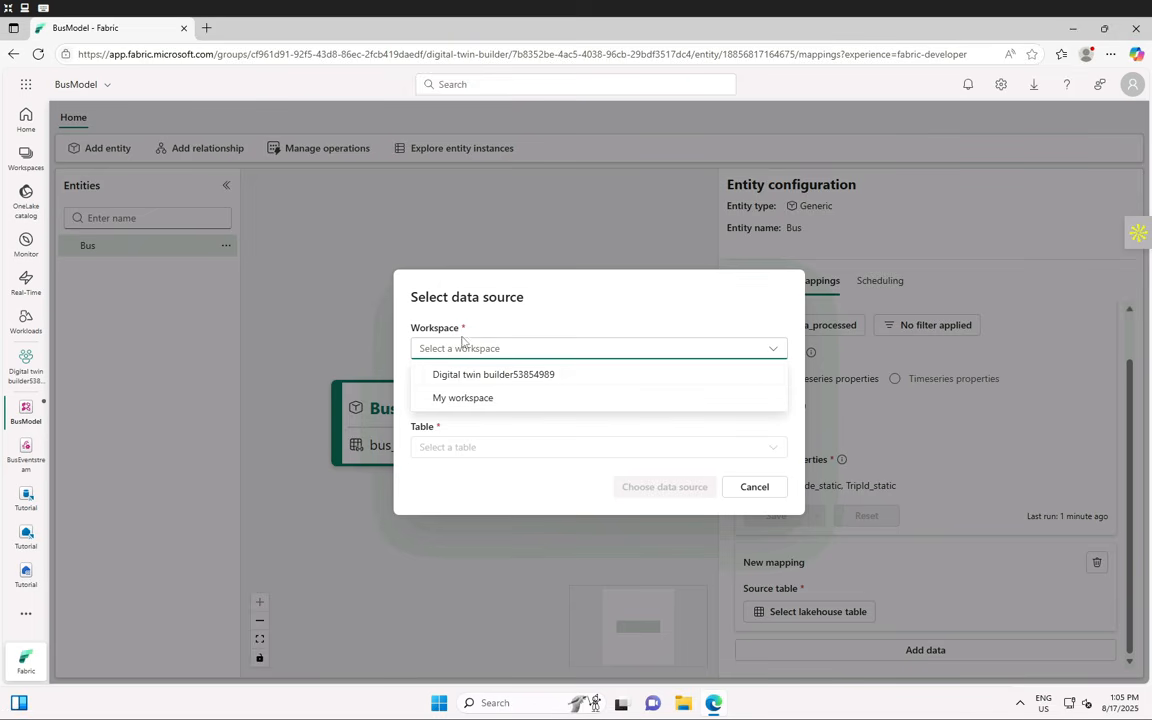
{"action": "left_click", "coordinate": [530, 377]}
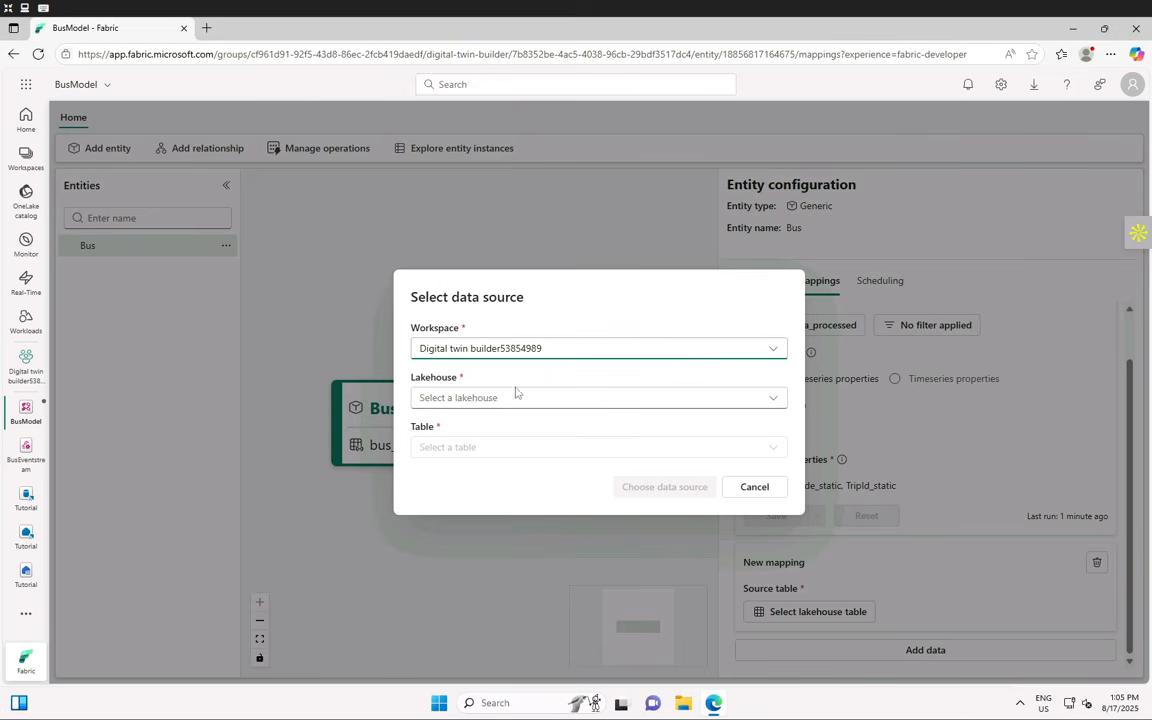
{"action": "left_click", "coordinate": [494, 400]}
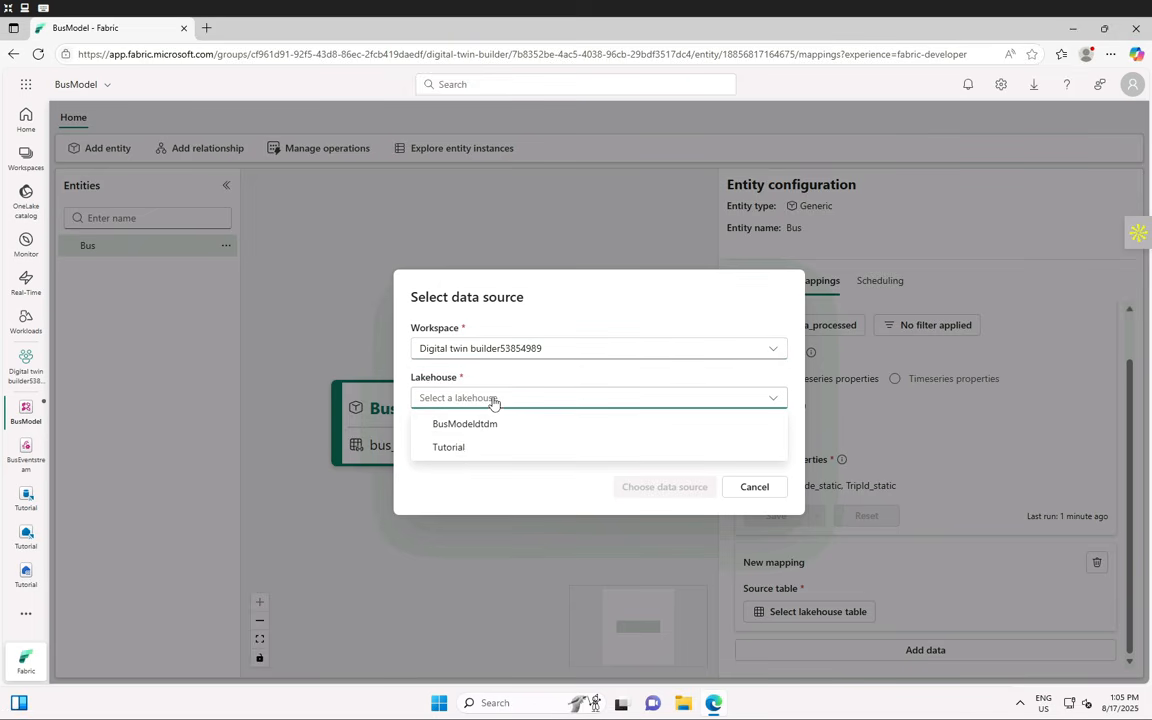
{"action": "left_click", "coordinate": [464, 450]}
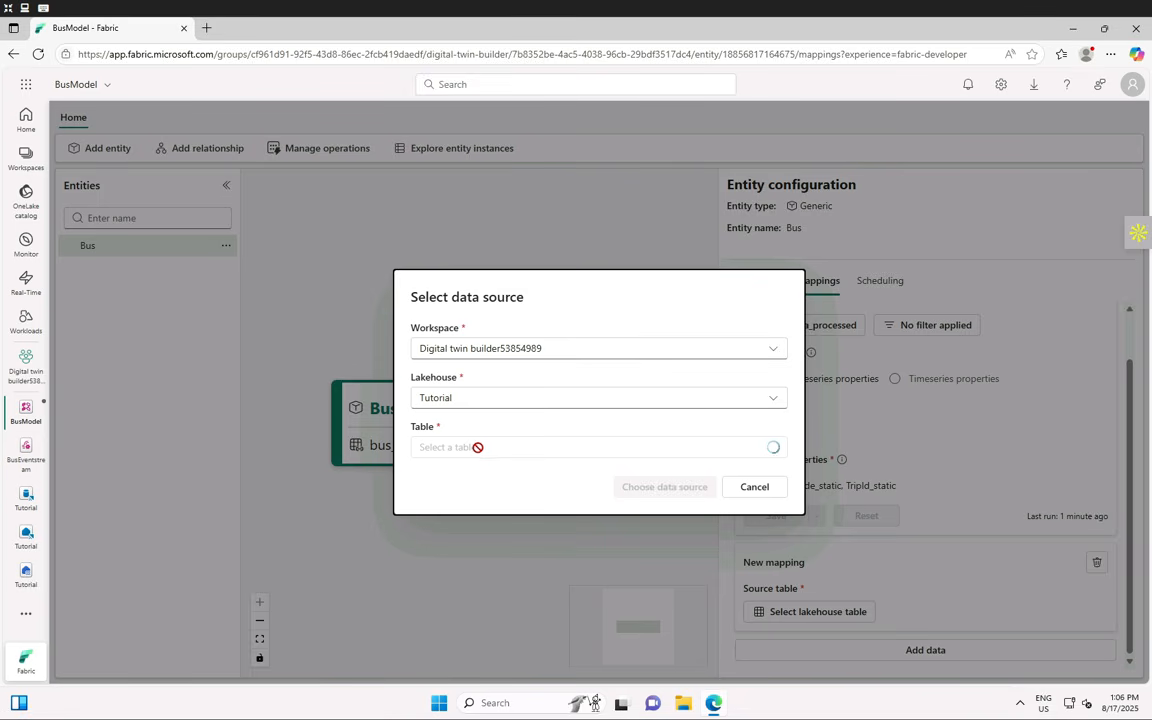
- Choose the bus_data_processed table and confirm it as the mapping's data source
{"action": "left_click", "coordinate": [644, 455]}
{"action": "left_click", "coordinate": [640, 457]}
{"action": "left_click", "coordinate": [505, 450]}
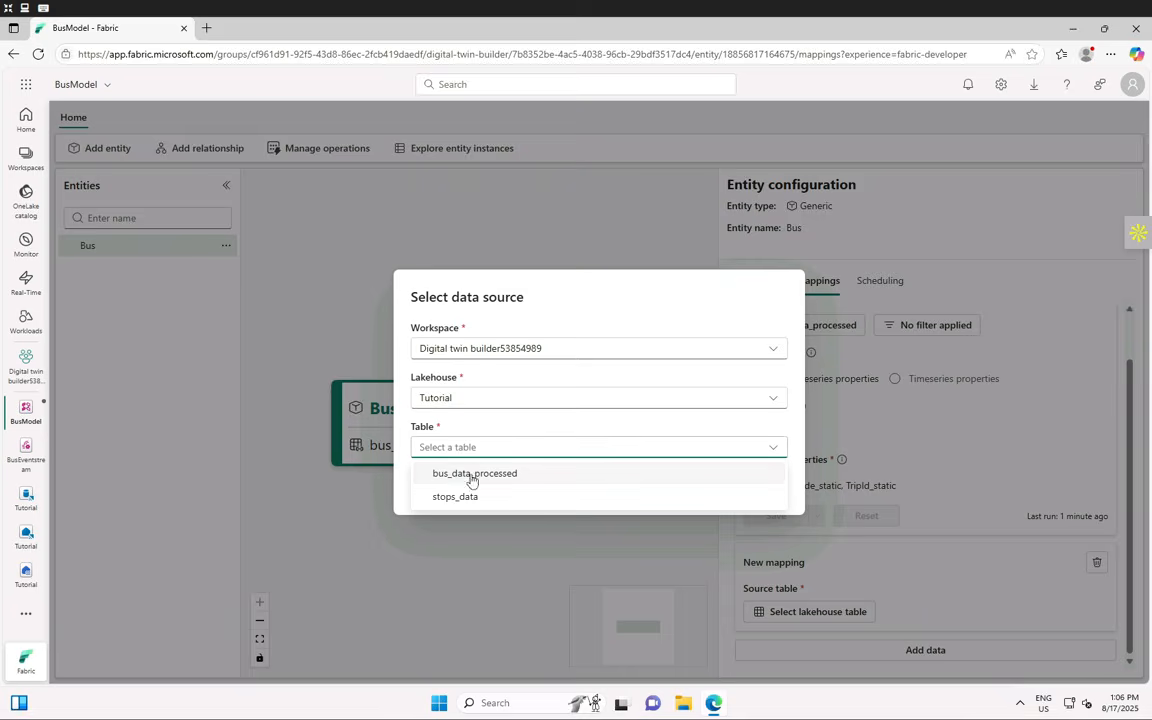
{"action": "left_click", "coordinate": [473, 476]}
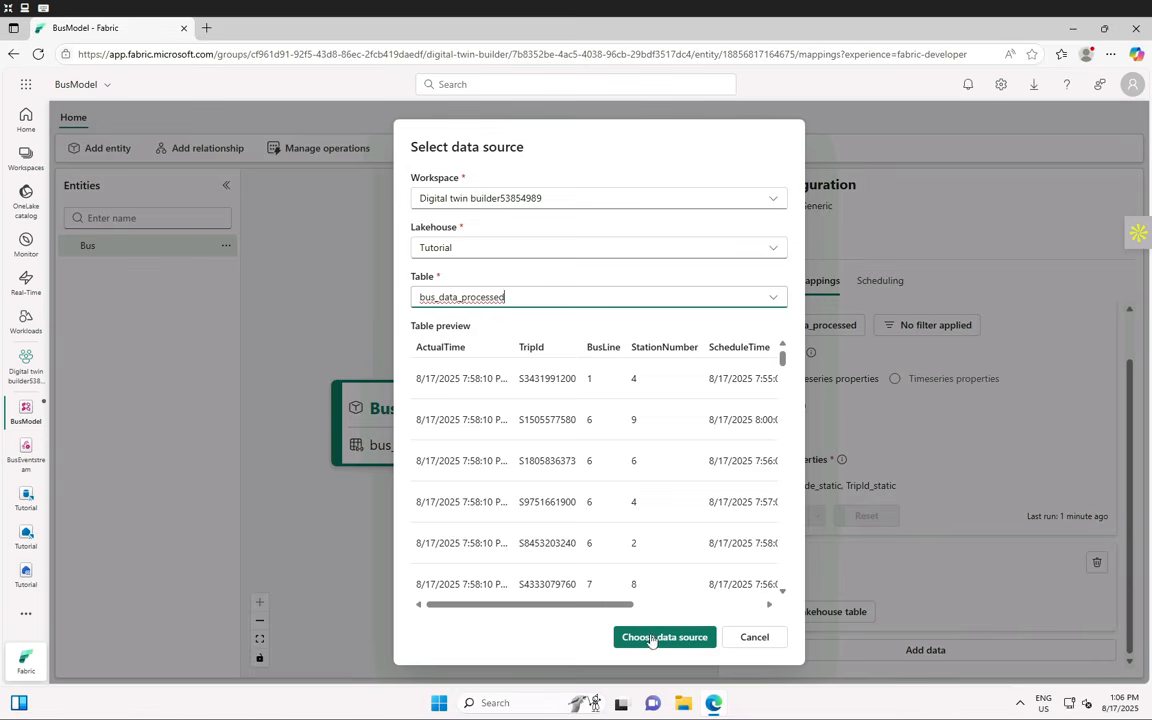
{"action": "scroll", "coordinate": [631, 490], "scroll_direction": "down", "scroll_amount": 5}
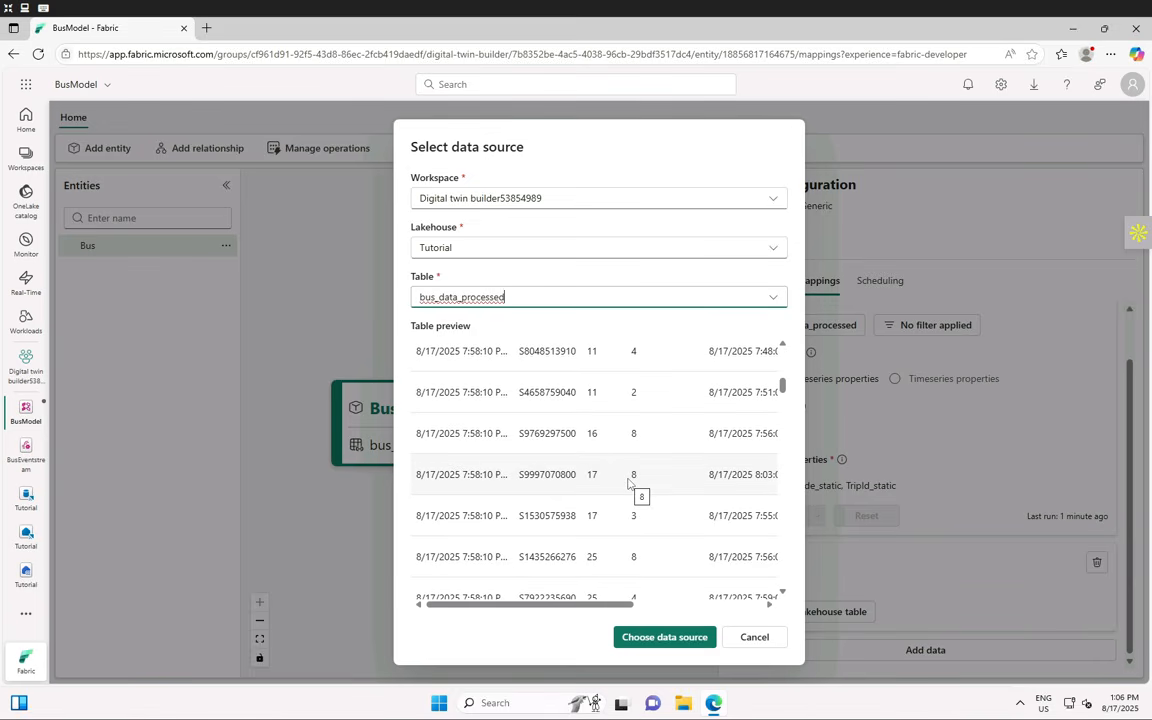
{"action": "scroll", "coordinate": [628, 483], "scroll_direction": "up", "scroll_amount": 5}
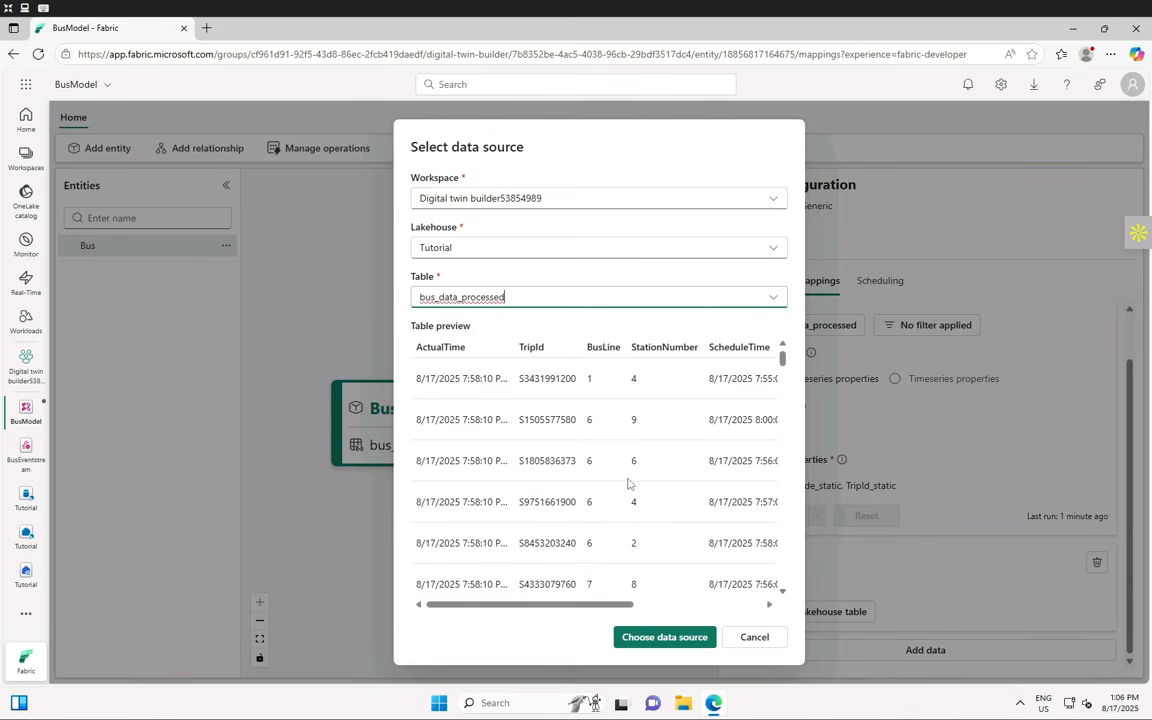
{"action": "left_click", "coordinate": [645, 638]}
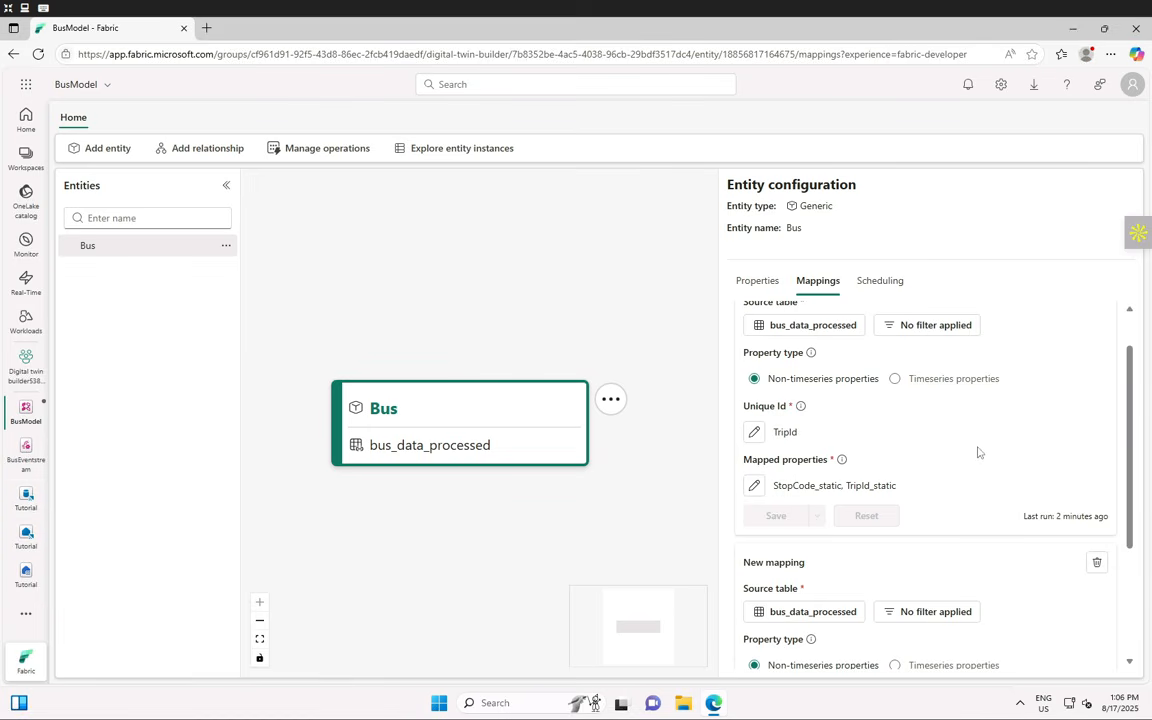
- Make the new Bus mapping a Timeseries properties mapping and begin defining its properties
{"action": "scroll", "coordinate": [1038, 540], "scroll_direction": "down", "scroll_amount": 2}
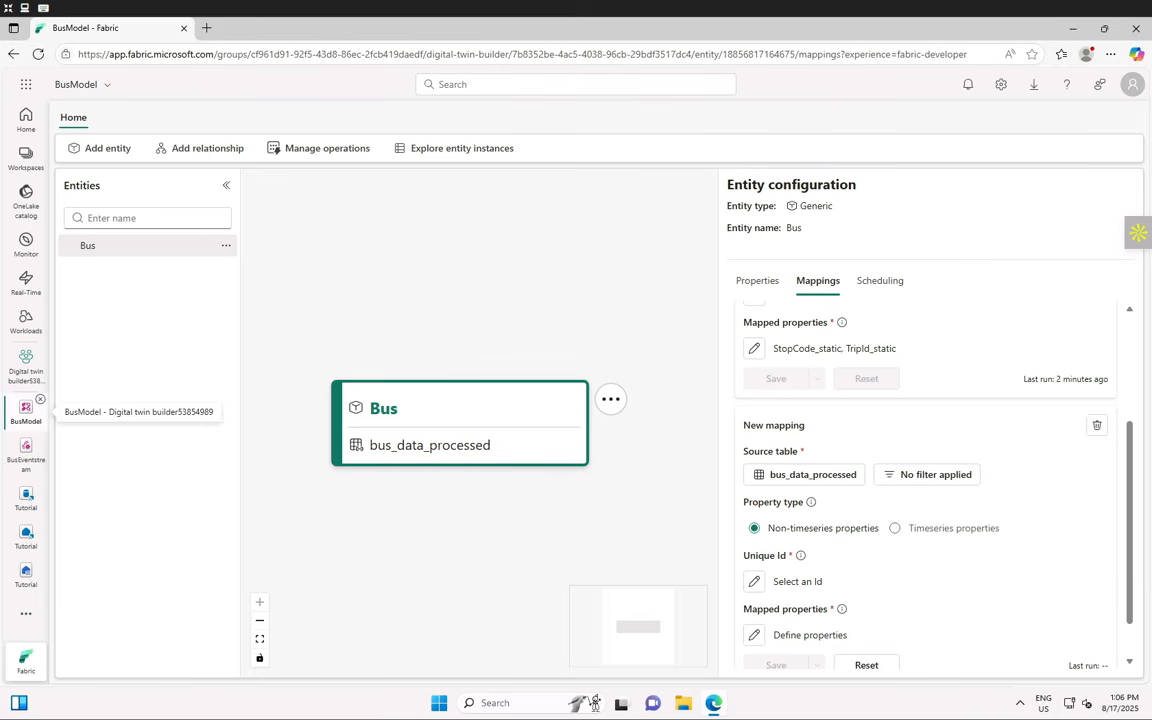
{"action": "left_click", "coordinate": [895, 529]}
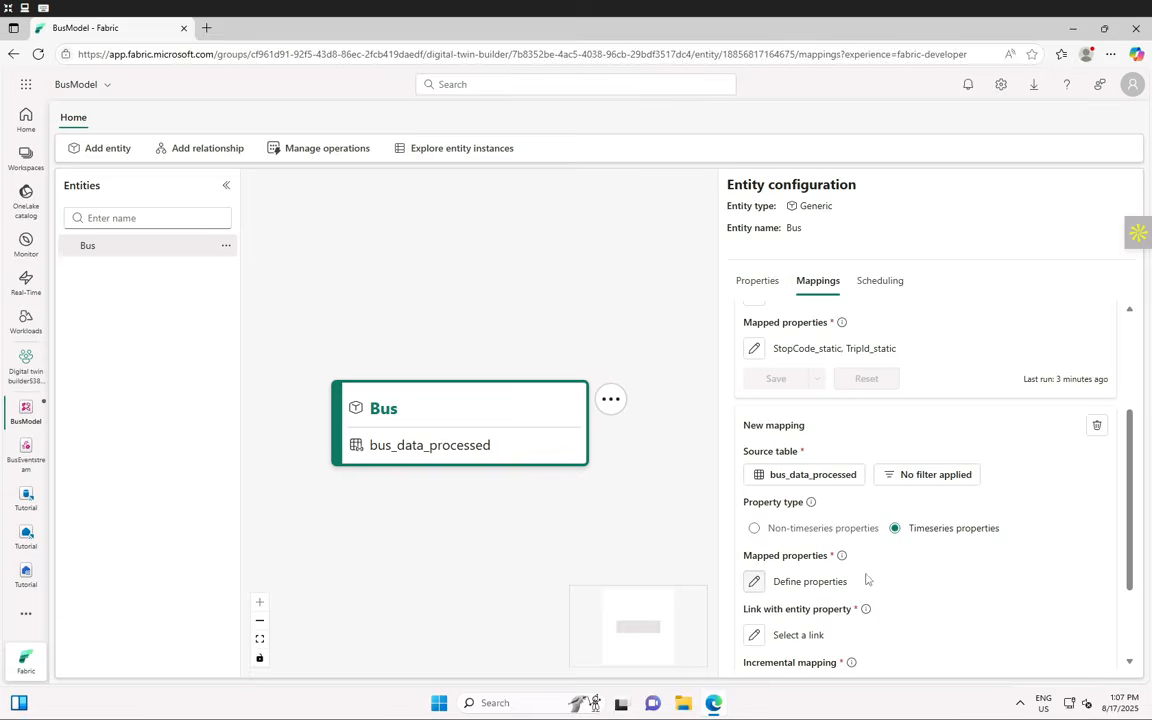
{"action": "left_click", "coordinate": [754, 581]}
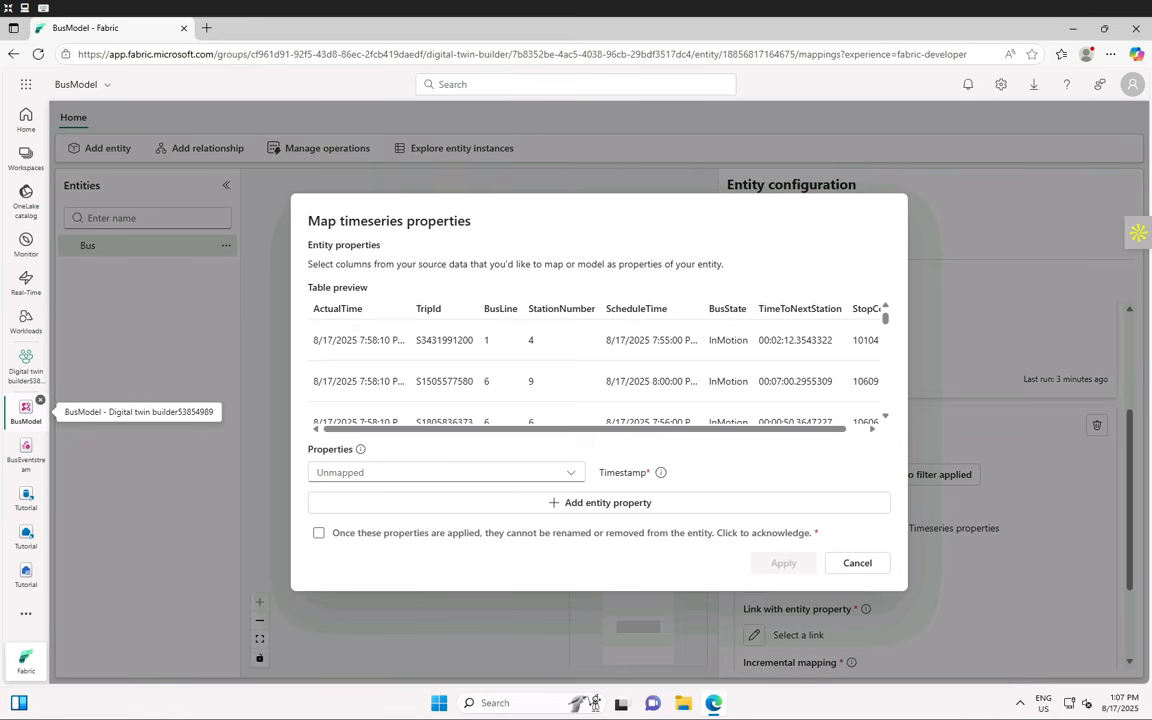
- Use ActualTime as the timestamp and map ScheduleTime, BusLine and StationNumber as properties
{"action": "left_click", "coordinate": [566, 476]}
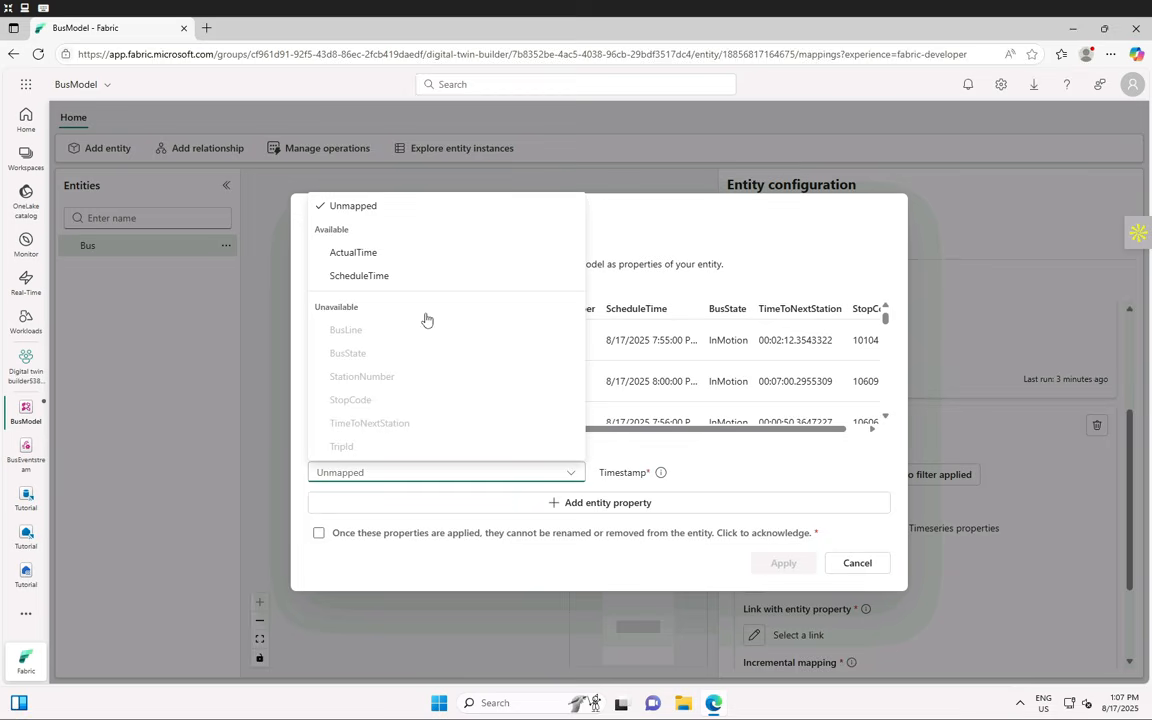
{"action": "left_click", "coordinate": [366, 254]}
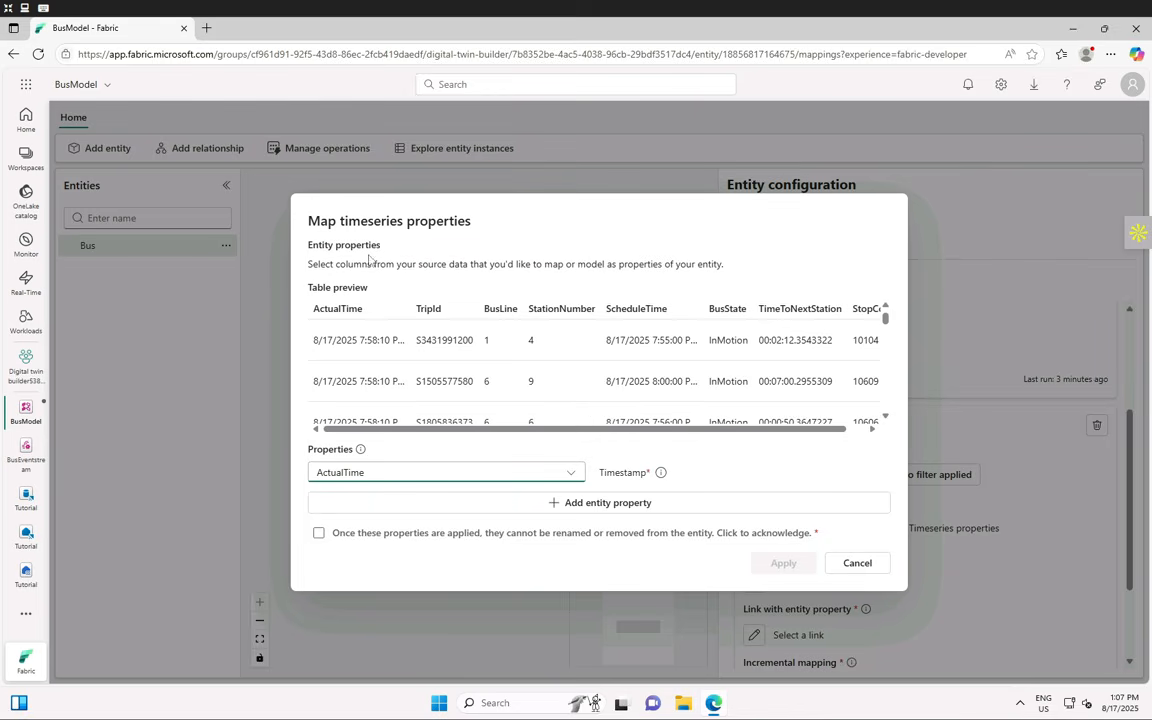
{"action": "left_click", "coordinate": [632, 503]}
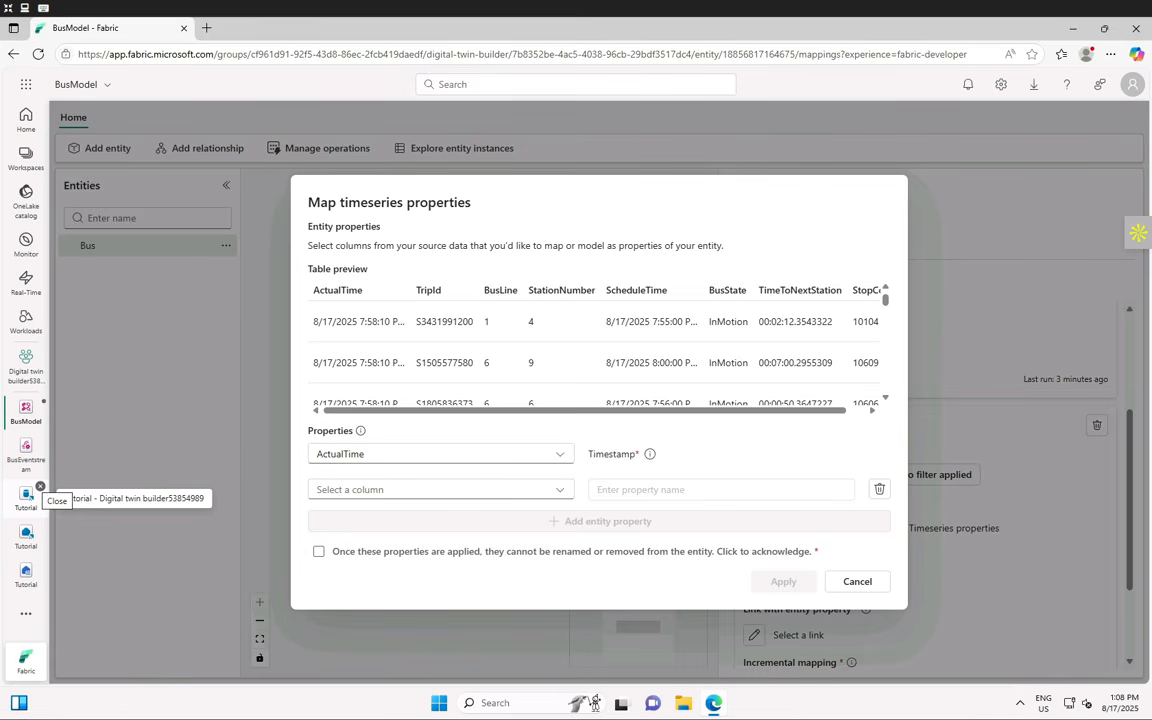
{"action": "left_click", "coordinate": [566, 490]}
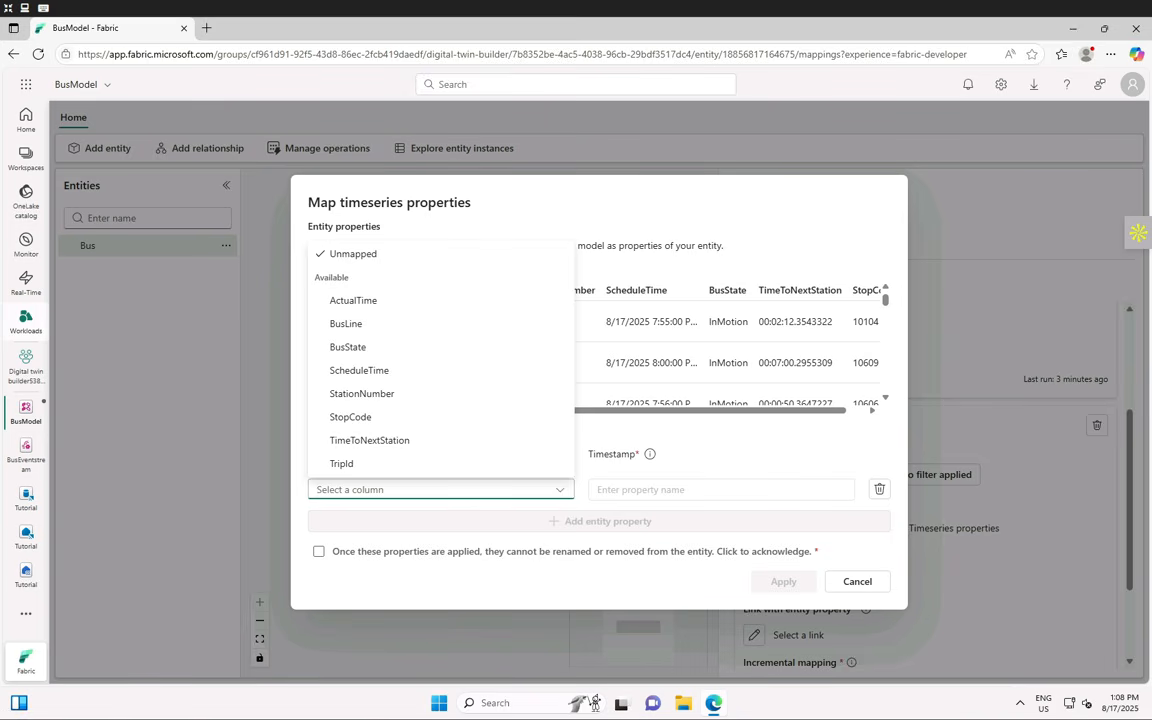
{"action": "left_click", "coordinate": [371, 371]}
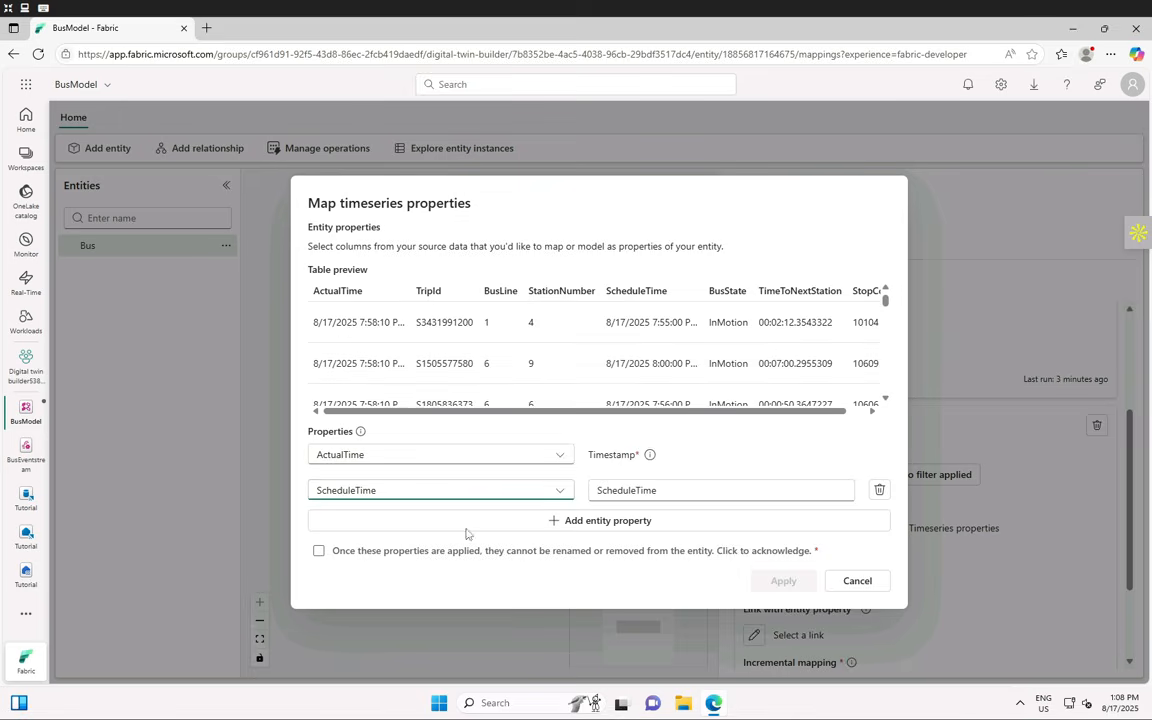
{"action": "left_click", "coordinate": [500, 530]}
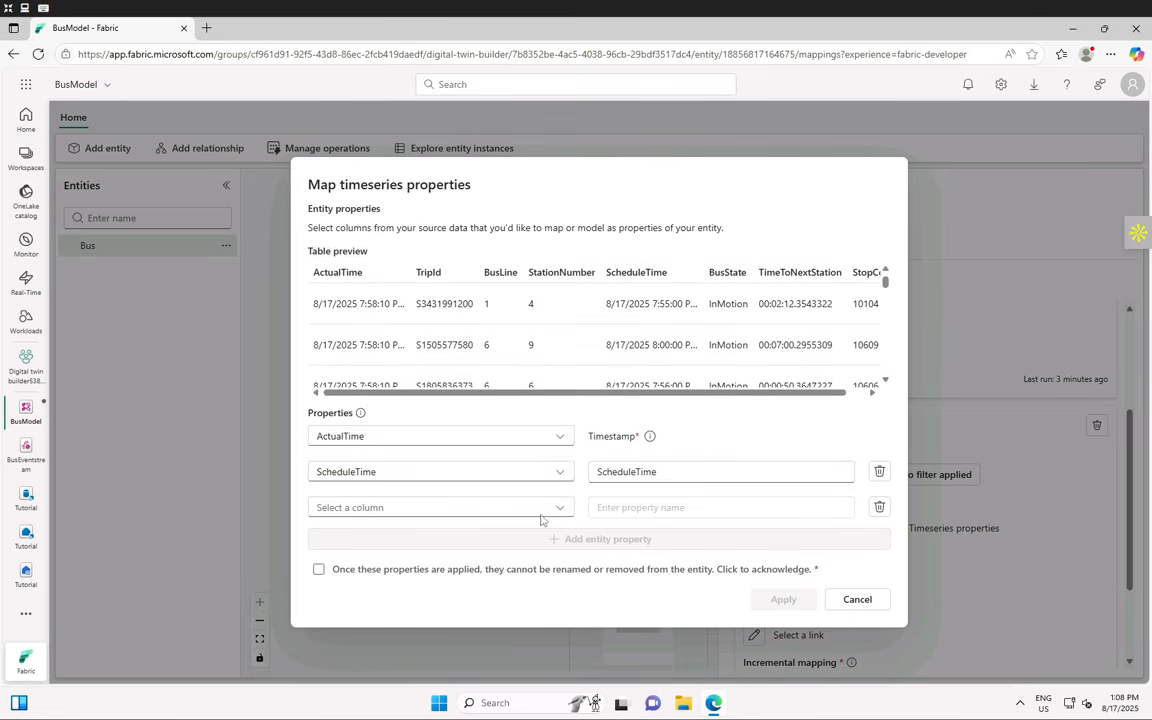
{"action": "left_click", "coordinate": [540, 509]}
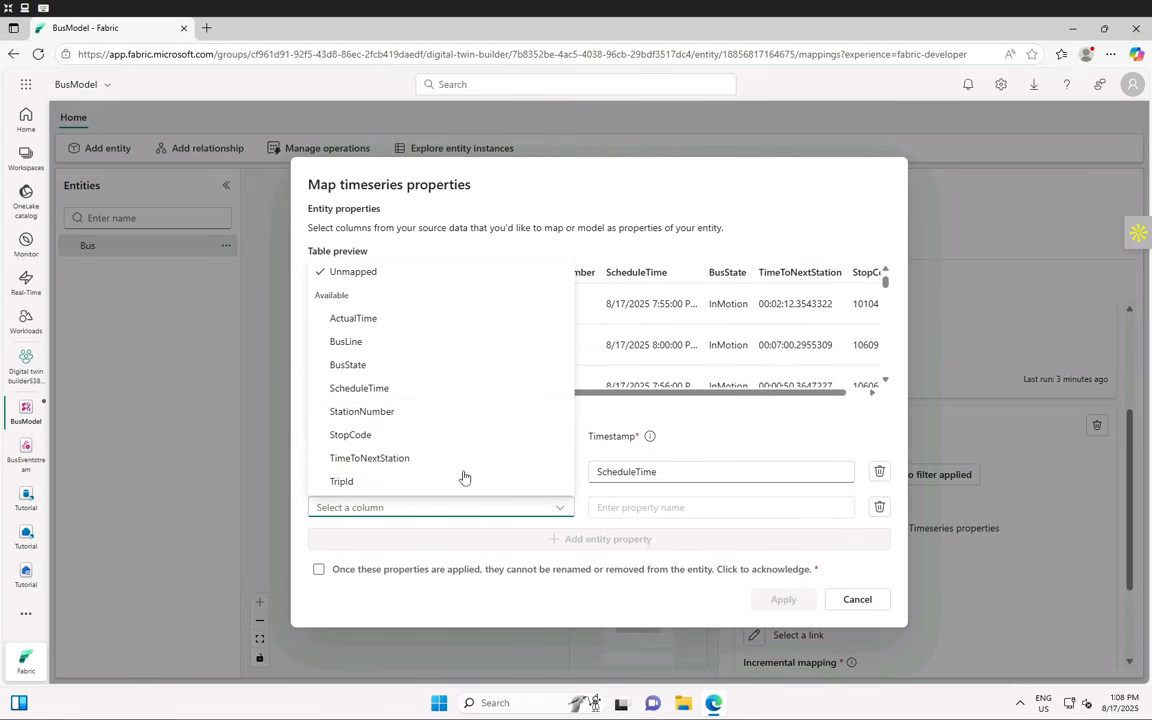
{"action": "left_click", "coordinate": [370, 342]}
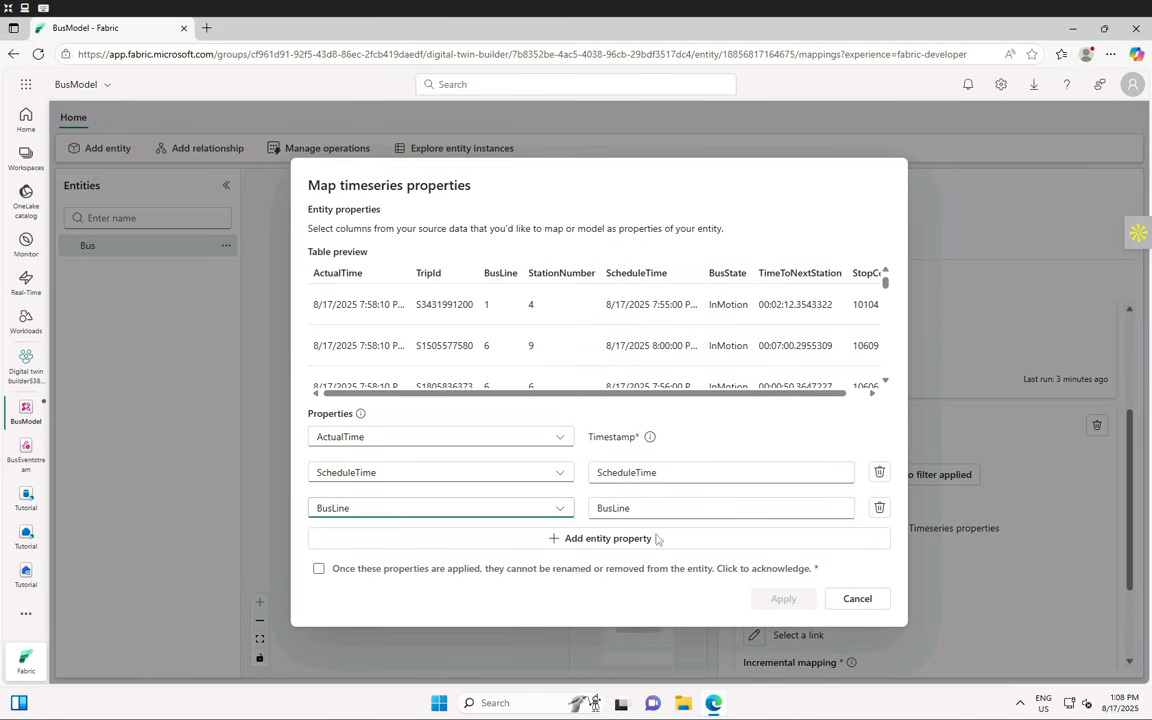
{"action": "left_click", "coordinate": [560, 541]}
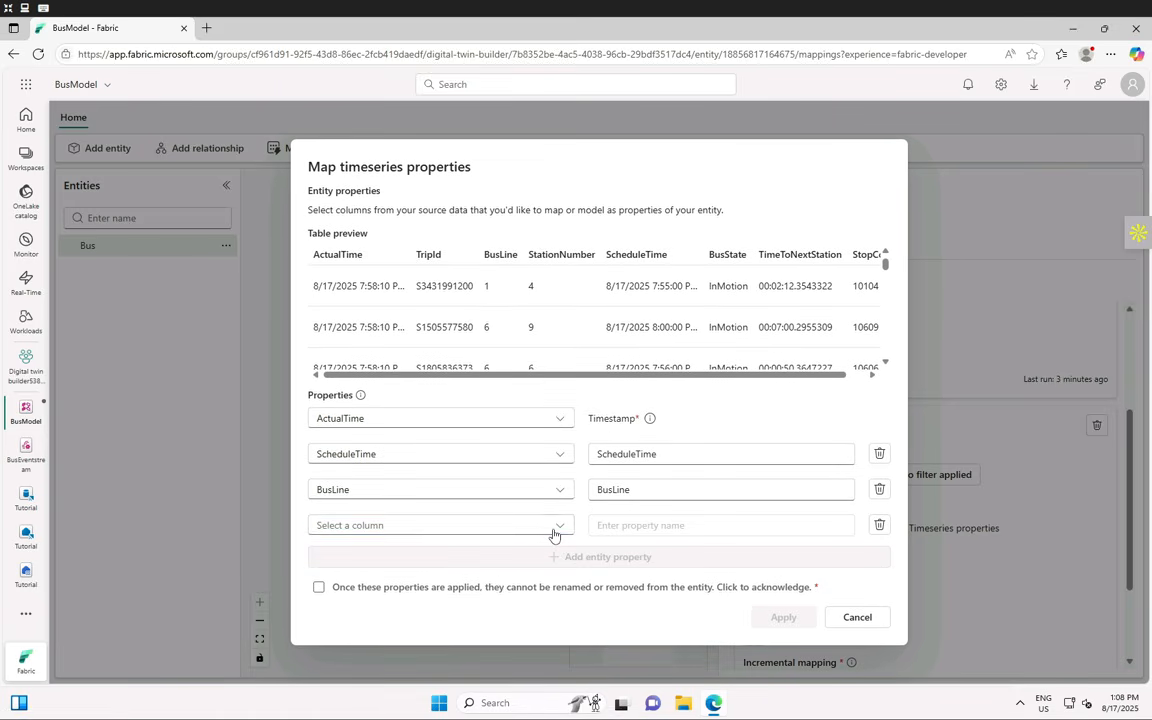
{"action": "left_click", "coordinate": [554, 530]}
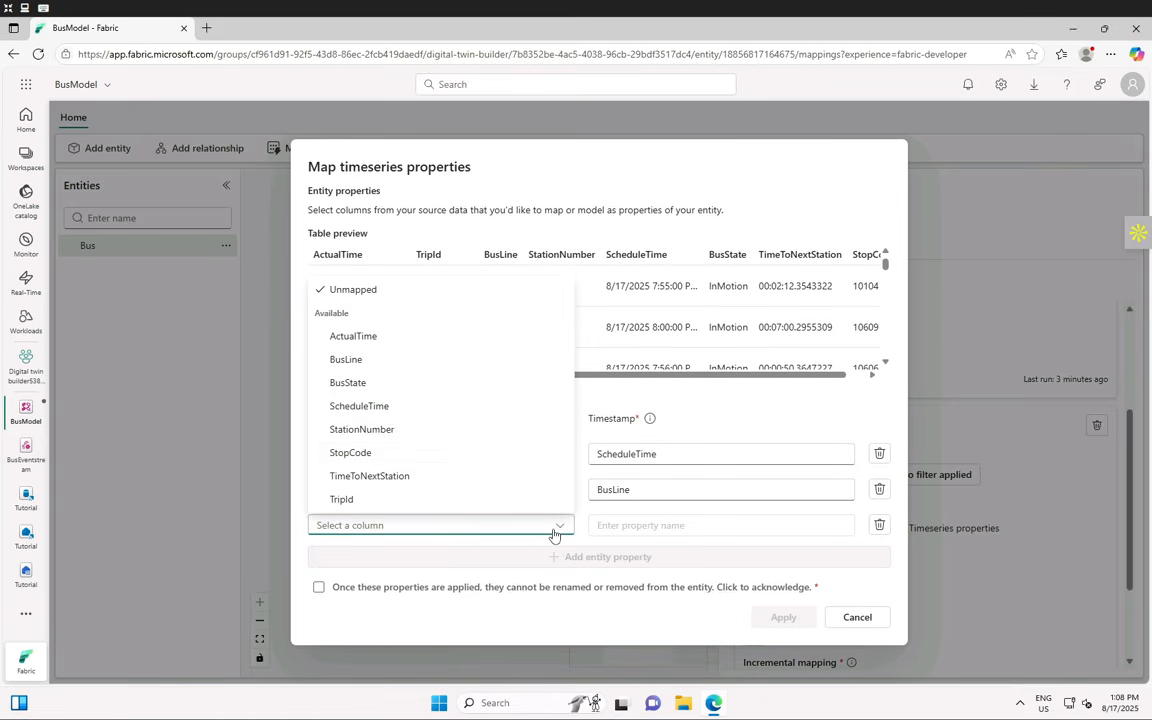
{"action": "left_click", "coordinate": [395, 431]}
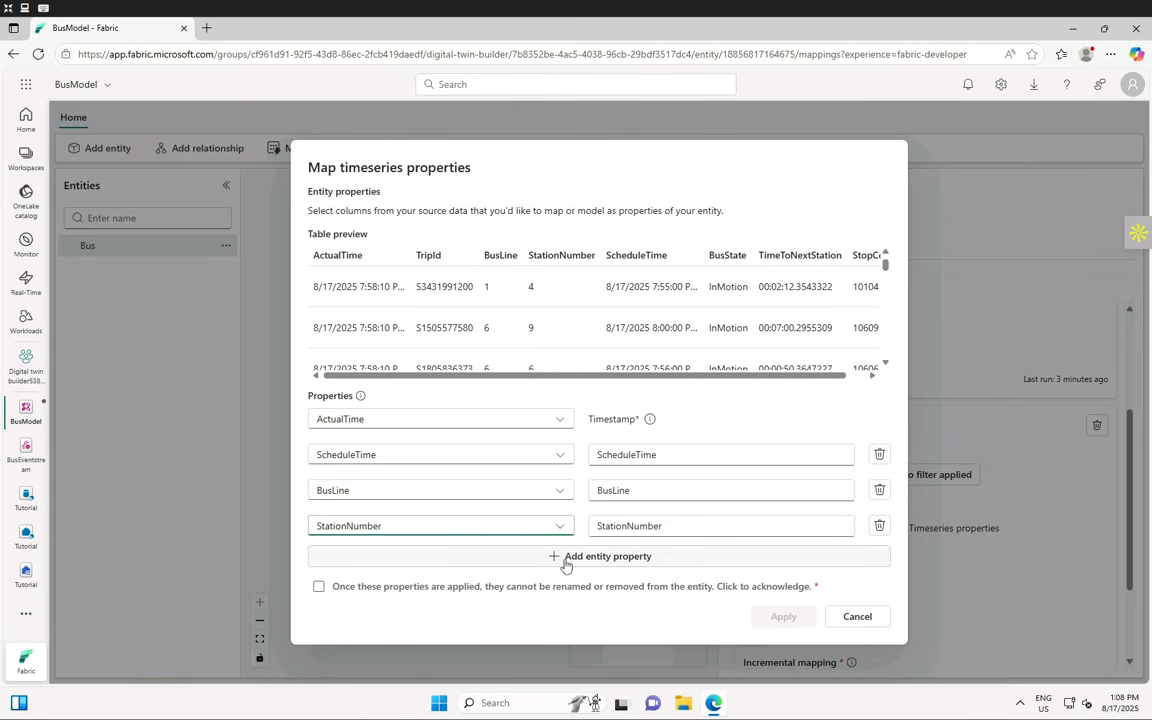
- Map StopCode, BusState and TimeToNextStation as further timeseries properties
{"action": "left_click", "coordinate": [566, 566]}
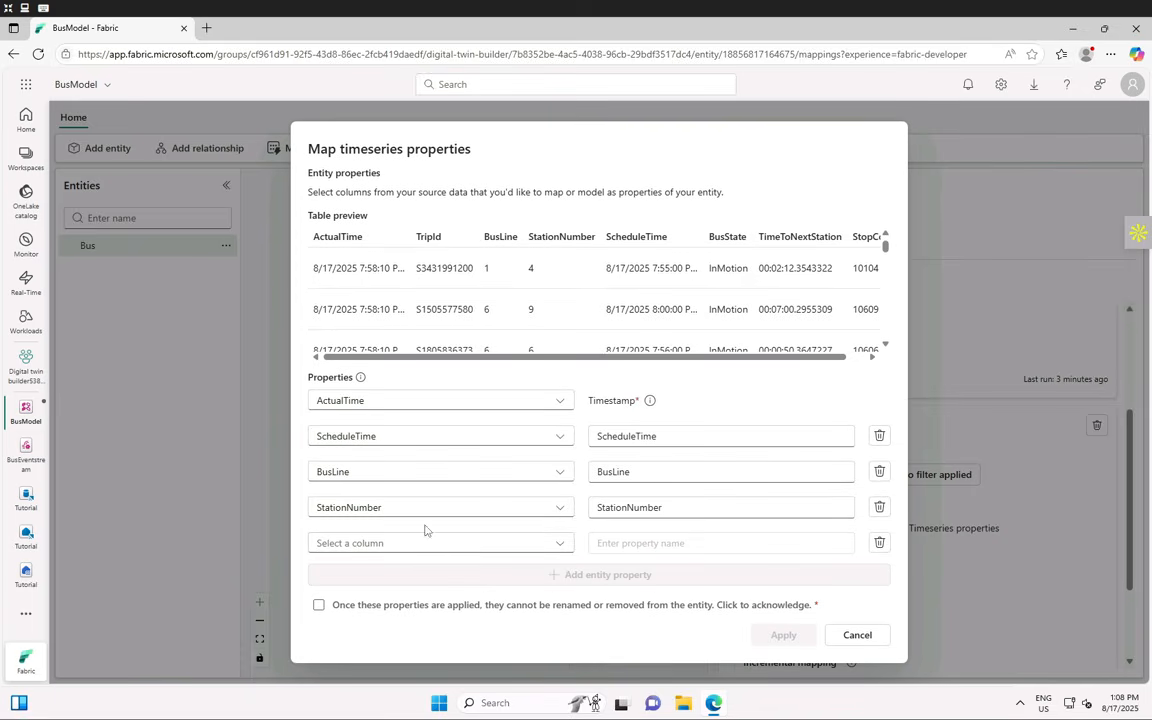
{"action": "left_click", "coordinate": [407, 545]}
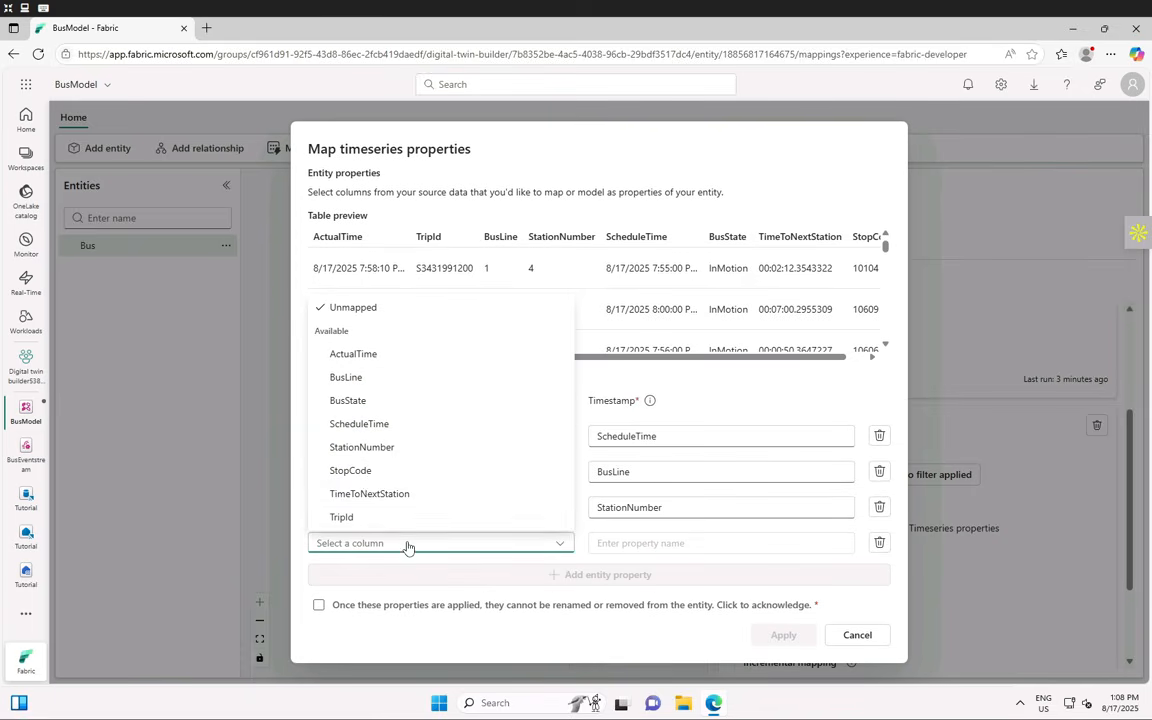
{"action": "left_click", "coordinate": [352, 470]}
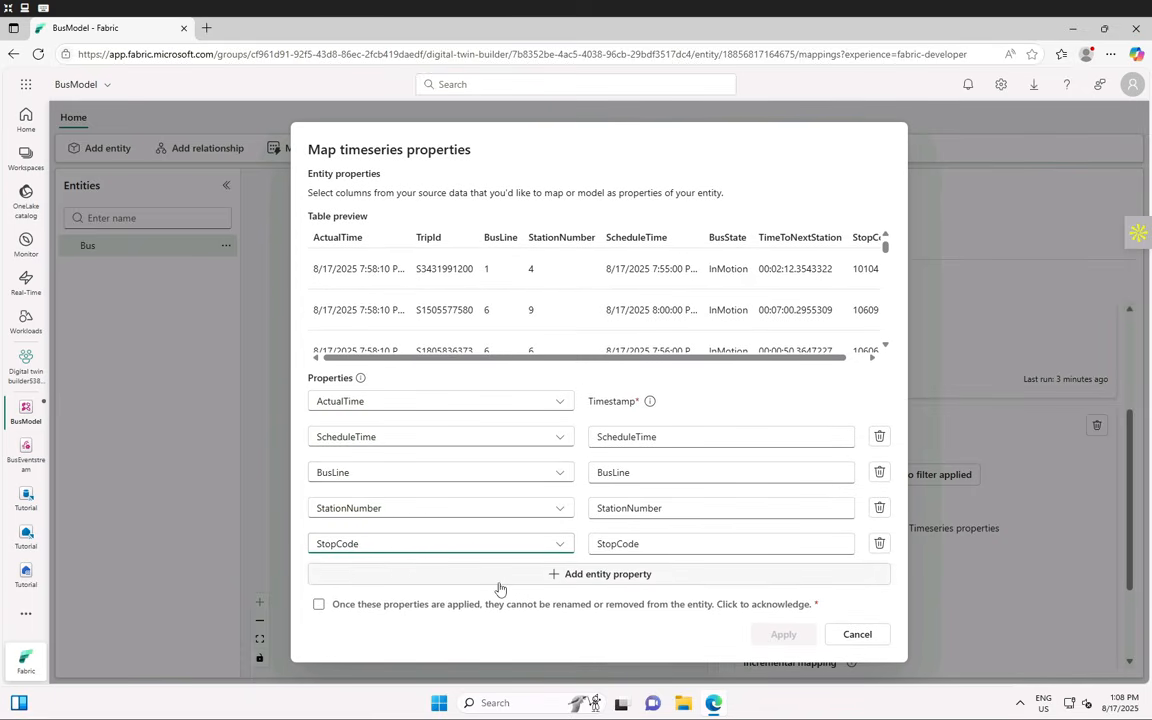
{"action": "left_click", "coordinate": [498, 578]}
{"action": "left_click", "coordinate": [375, 562]}
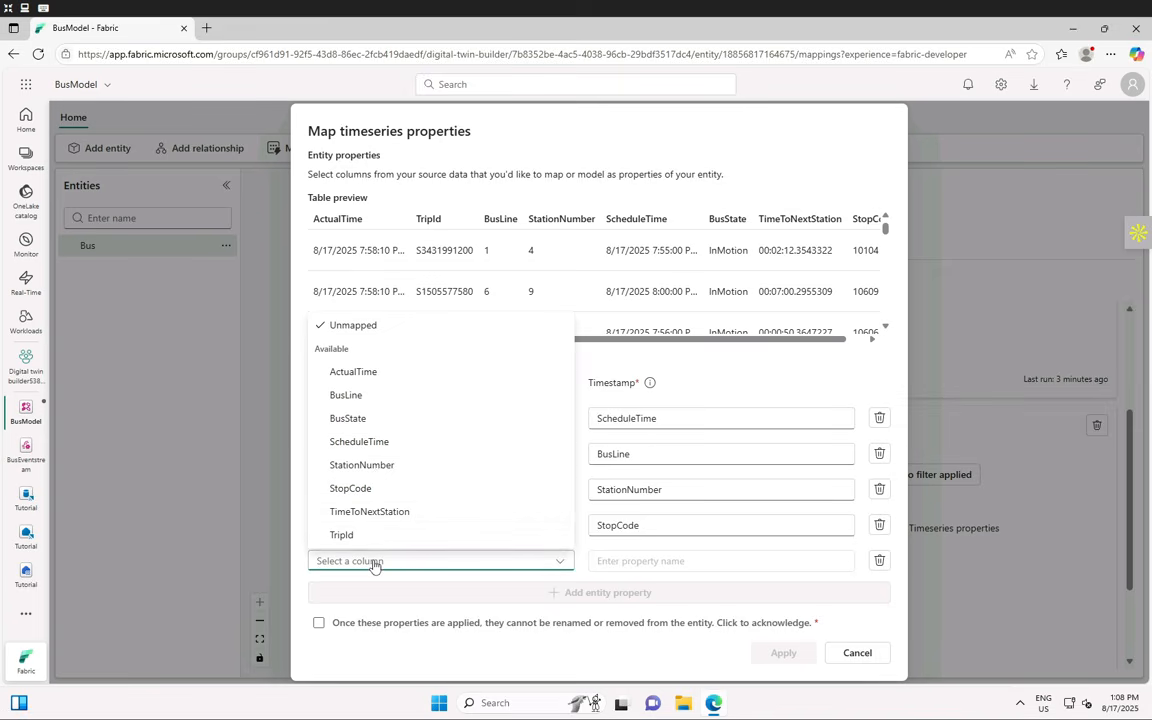
{"action": "left_click", "coordinate": [369, 422]}
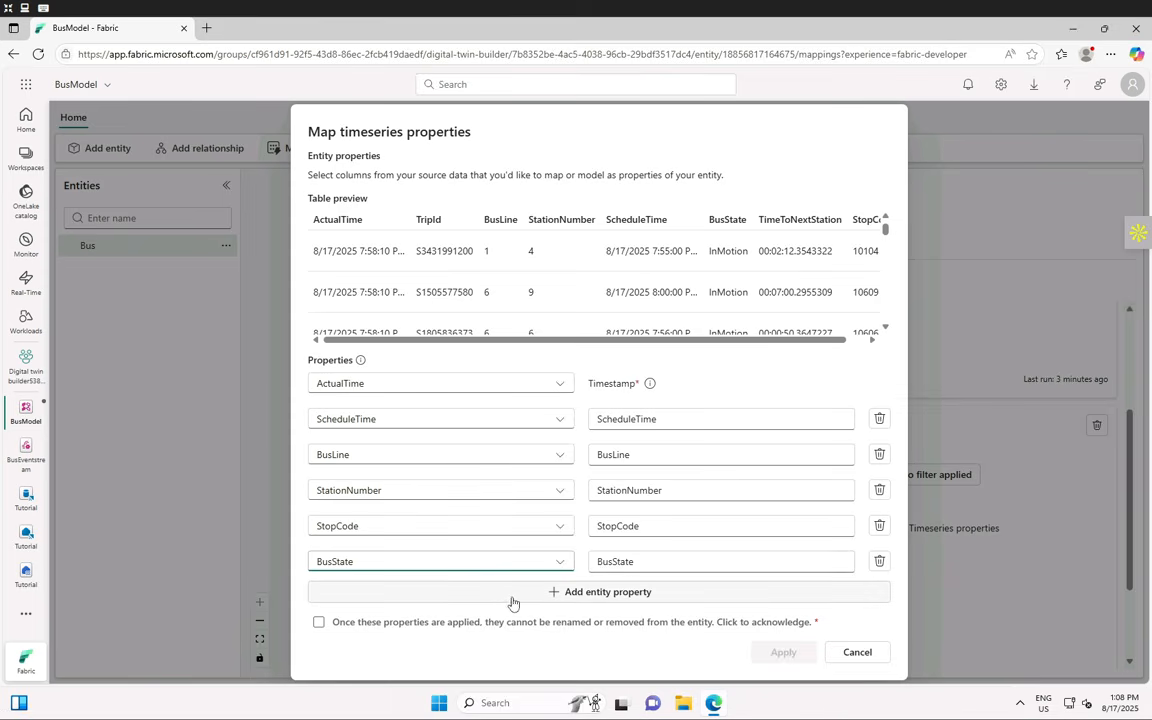
{"action": "left_click", "coordinate": [479, 598]}
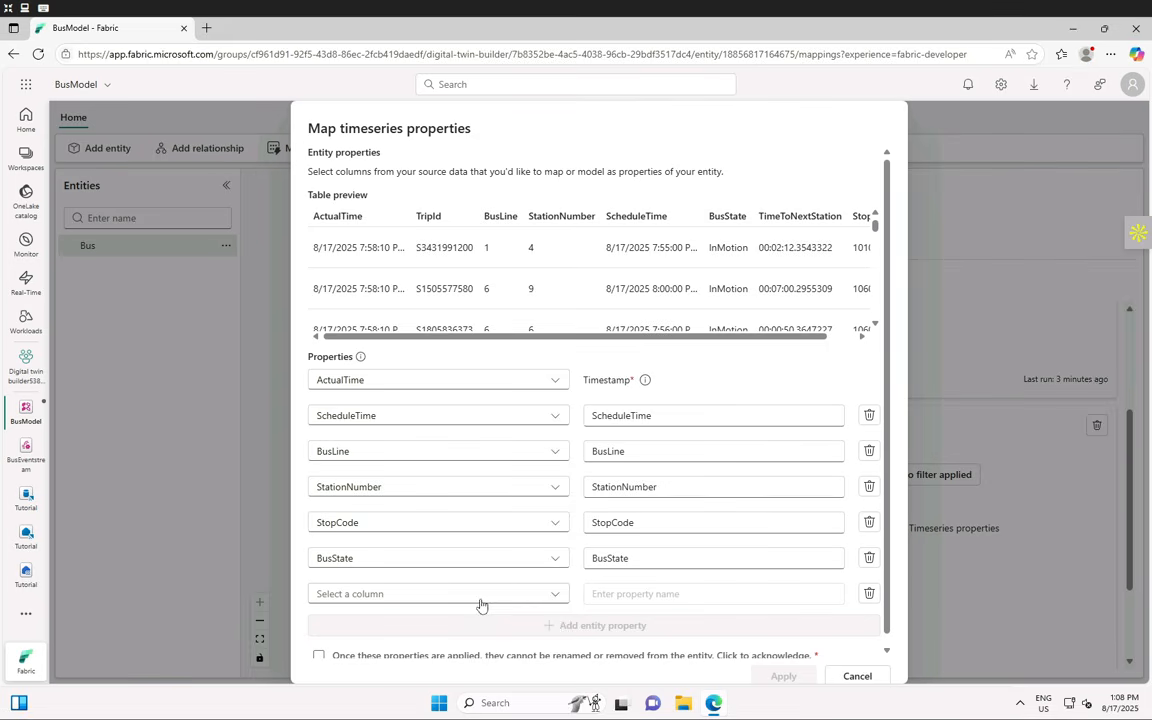
{"action": "left_click", "coordinate": [388, 600]}
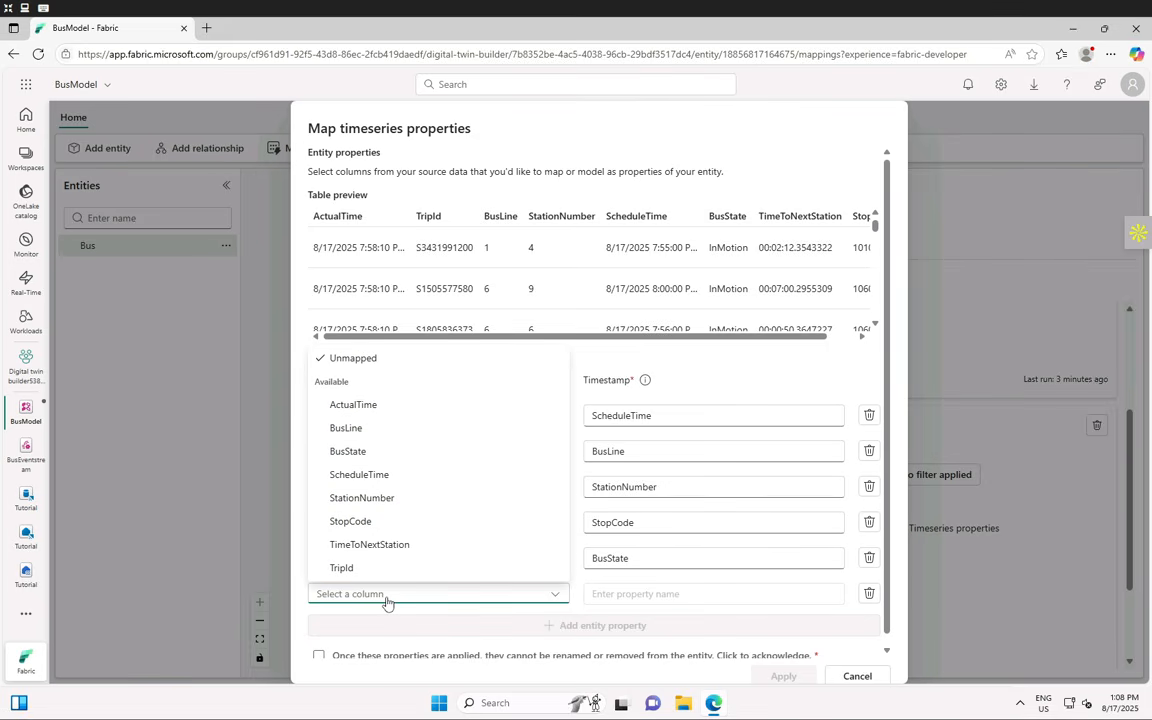
{"action": "left_click", "coordinate": [399, 548]}
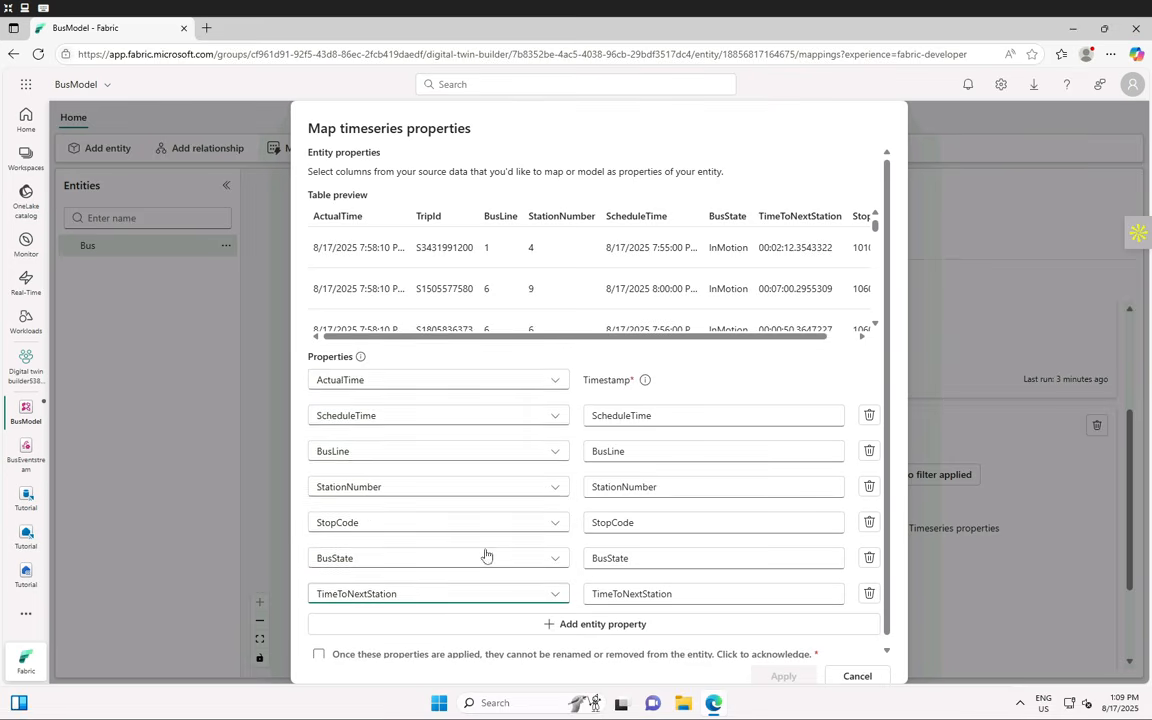
- Add TripId as the final property, accept the no-rename acknowledgment, and apply the mappings
{"action": "left_click", "coordinate": [455, 619]}
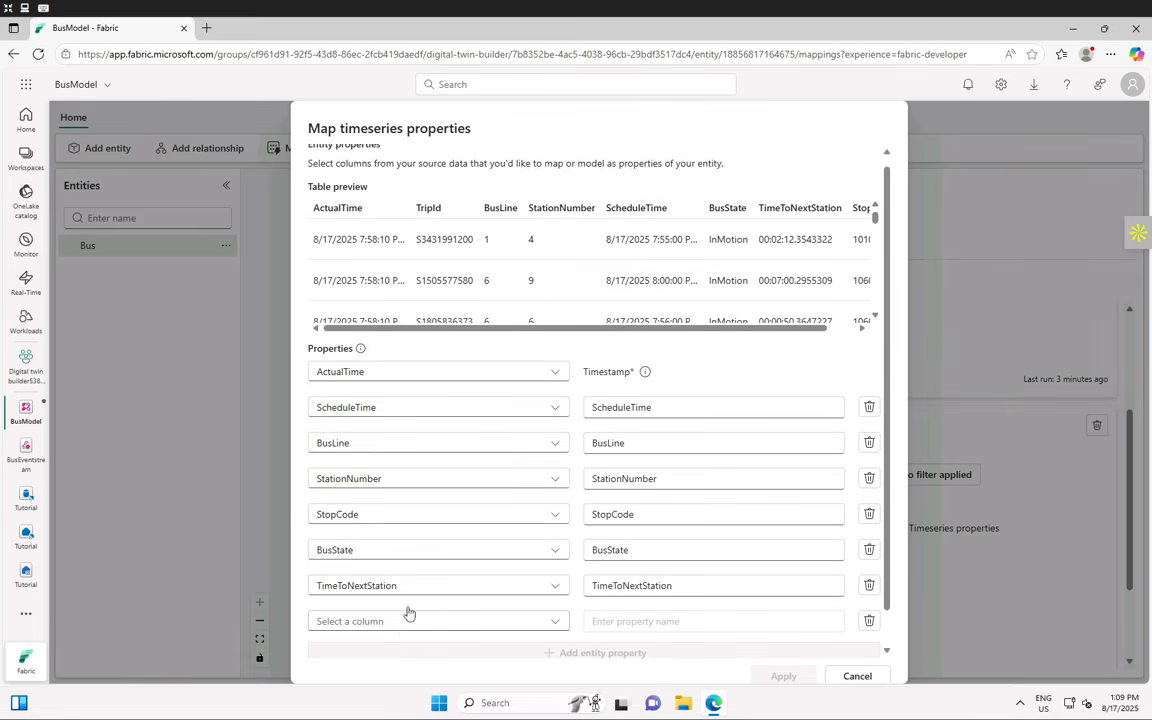
{"action": "left_click", "coordinate": [404, 626]}
{"action": "left_click", "coordinate": [379, 599]}
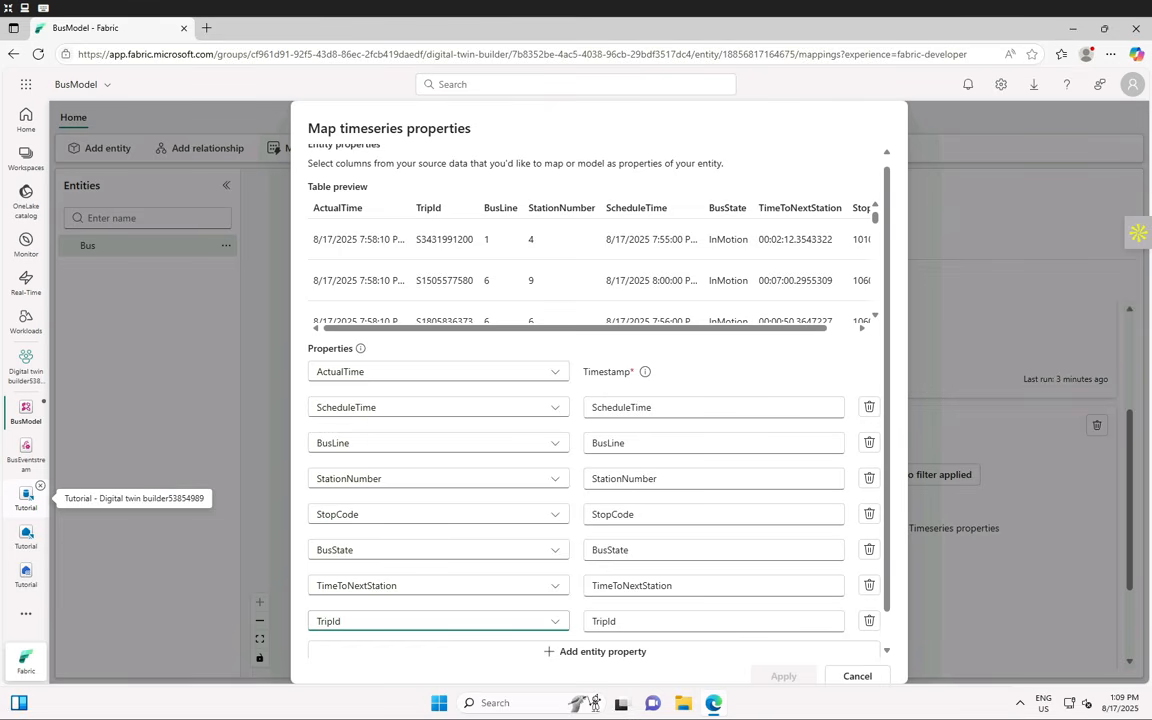
{"action": "scroll", "coordinate": [674, 543], "scroll_direction": "down", "scroll_amount": 1}
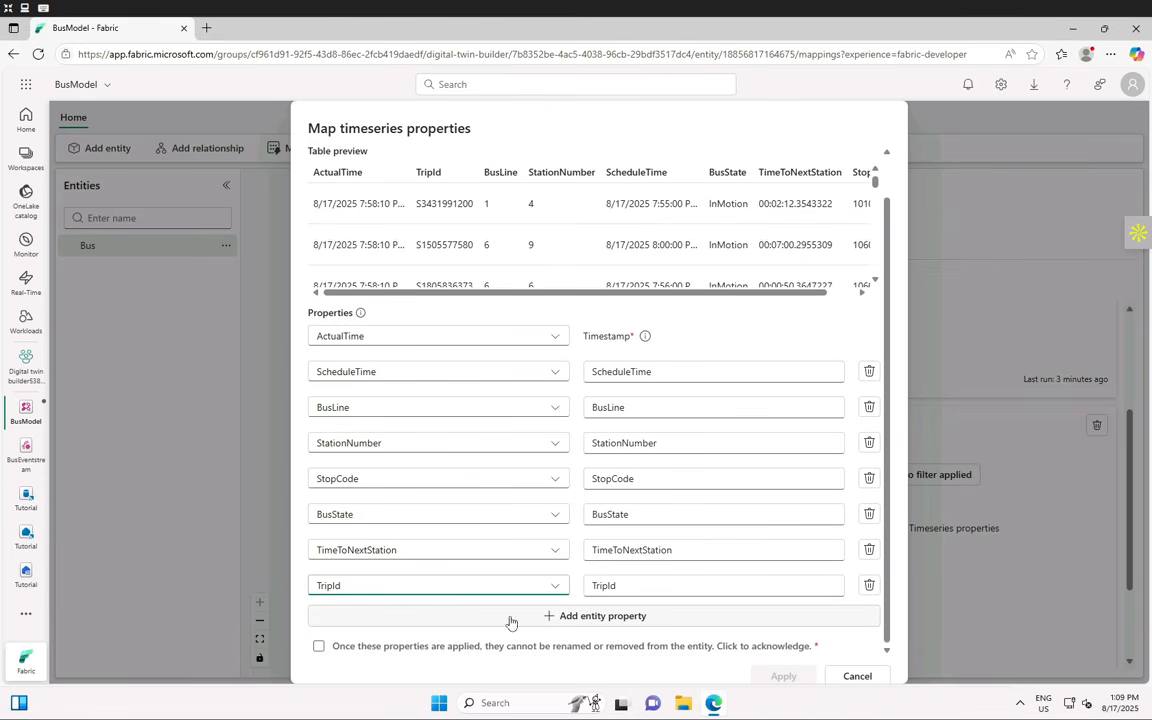
{"action": "left_click", "coordinate": [319, 646]}
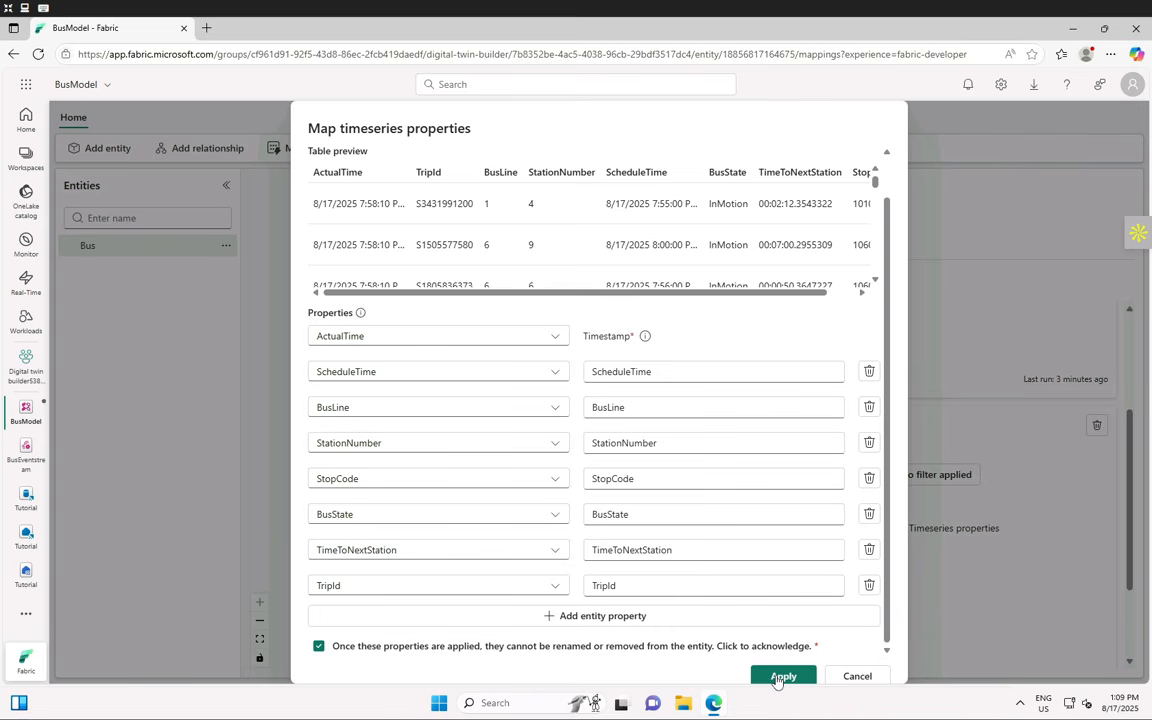
{"action": "left_click", "coordinate": [779, 677]}
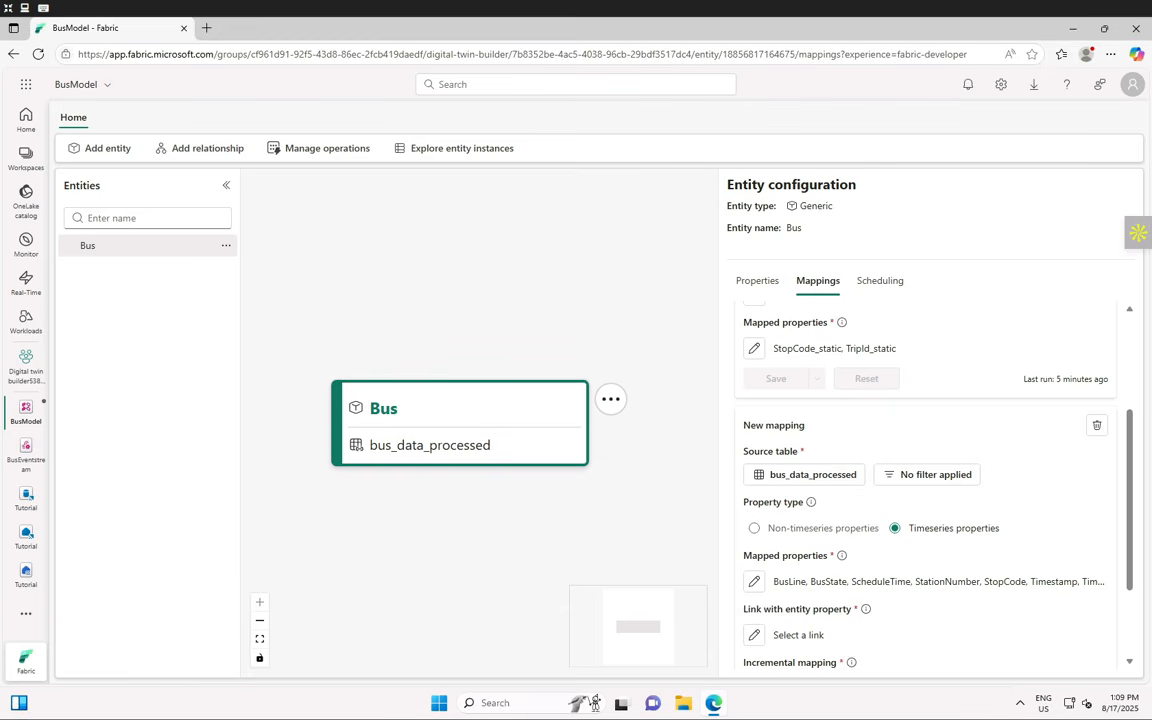
- Open the Define link dialog from Link with entity property in Entity configuration
{"action": "scroll", "coordinate": [855, 568], "scroll_direction": "down", "scroll_amount": 2}
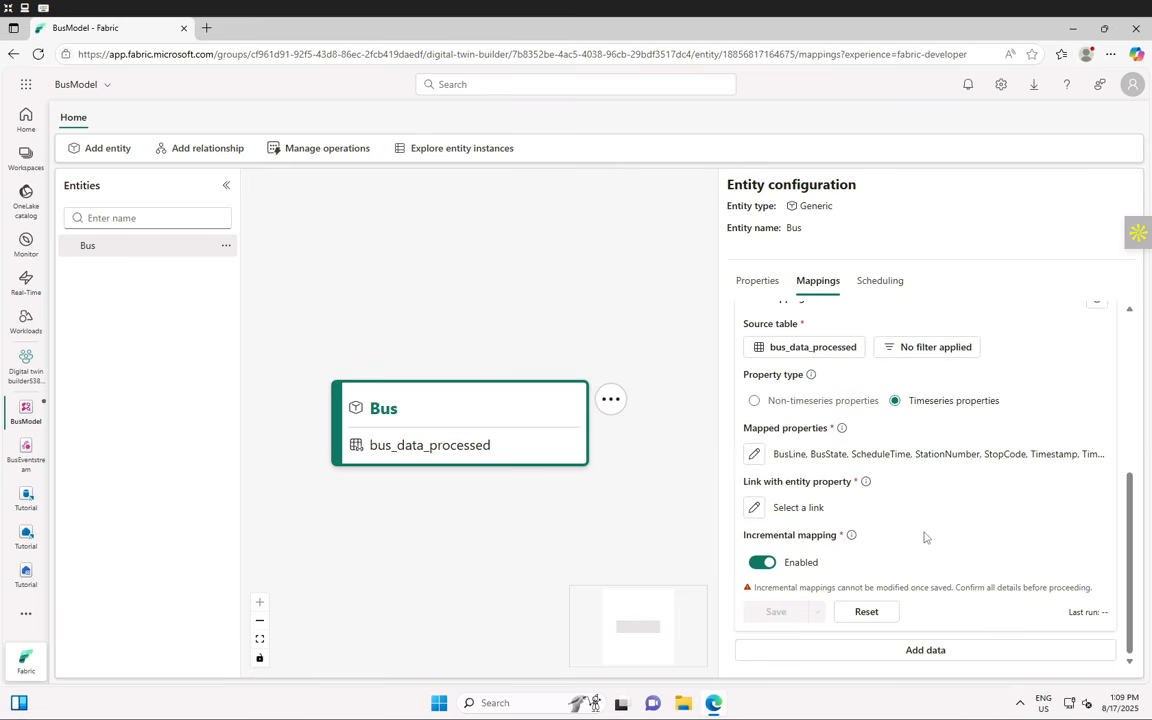
{"action": "left_click", "coordinate": [755, 508]}
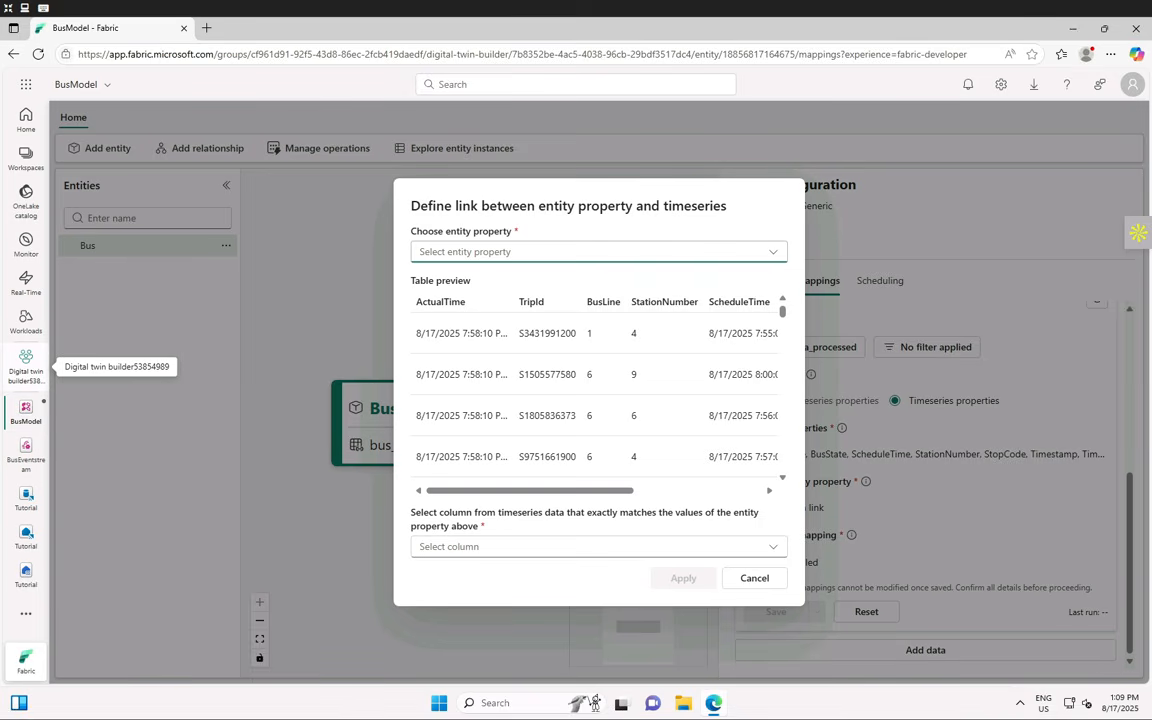
- Link entity property TripId_static to the TripId timeseries column and apply
{"action": "left_click", "coordinate": [771, 256]}
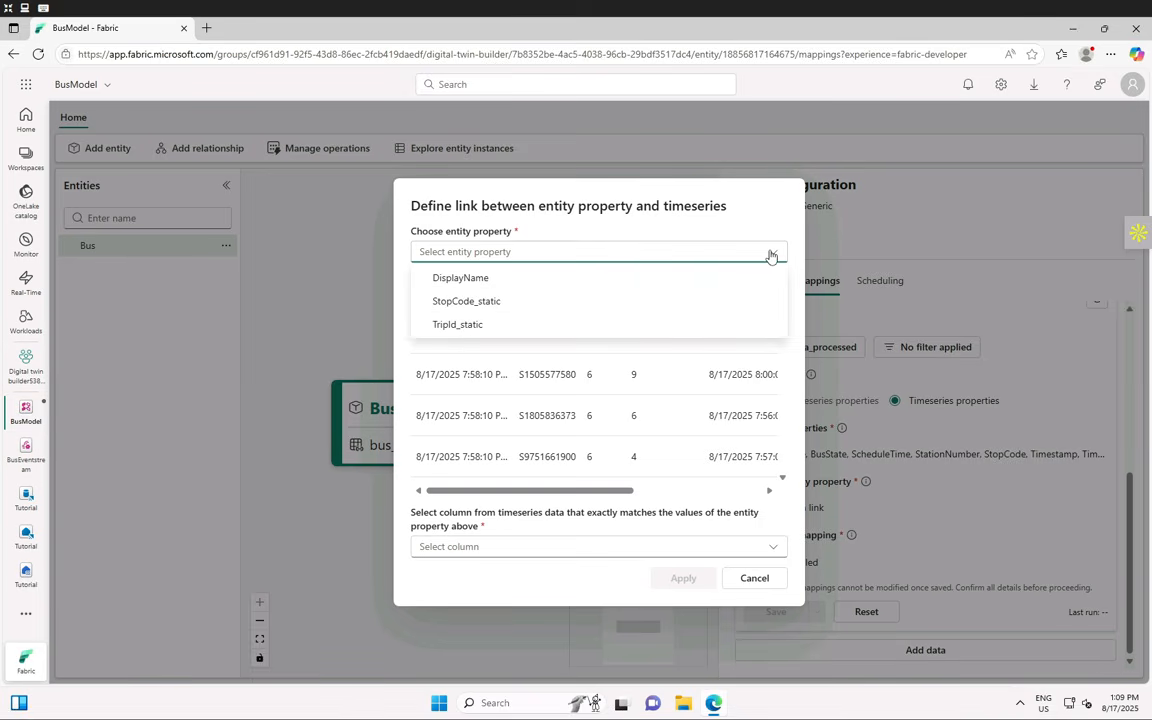
{"action": "left_click", "coordinate": [468, 326]}
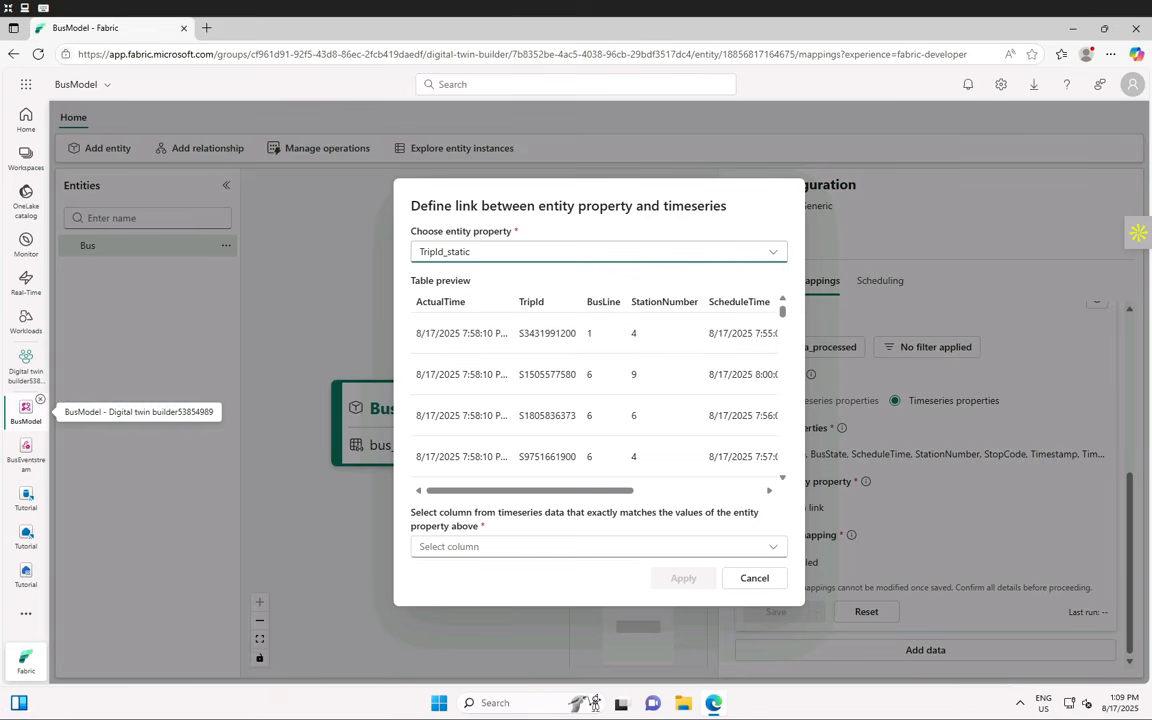
{"action": "left_click", "coordinate": [500, 546]}
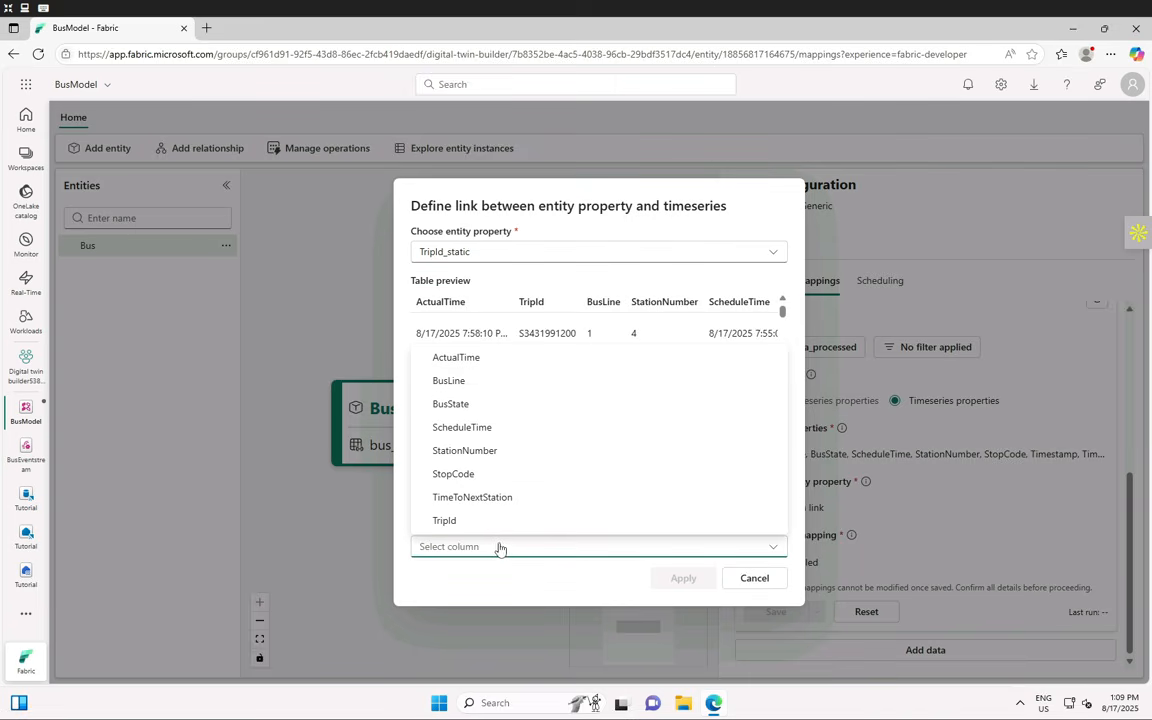
{"action": "left_click", "coordinate": [464, 522]}
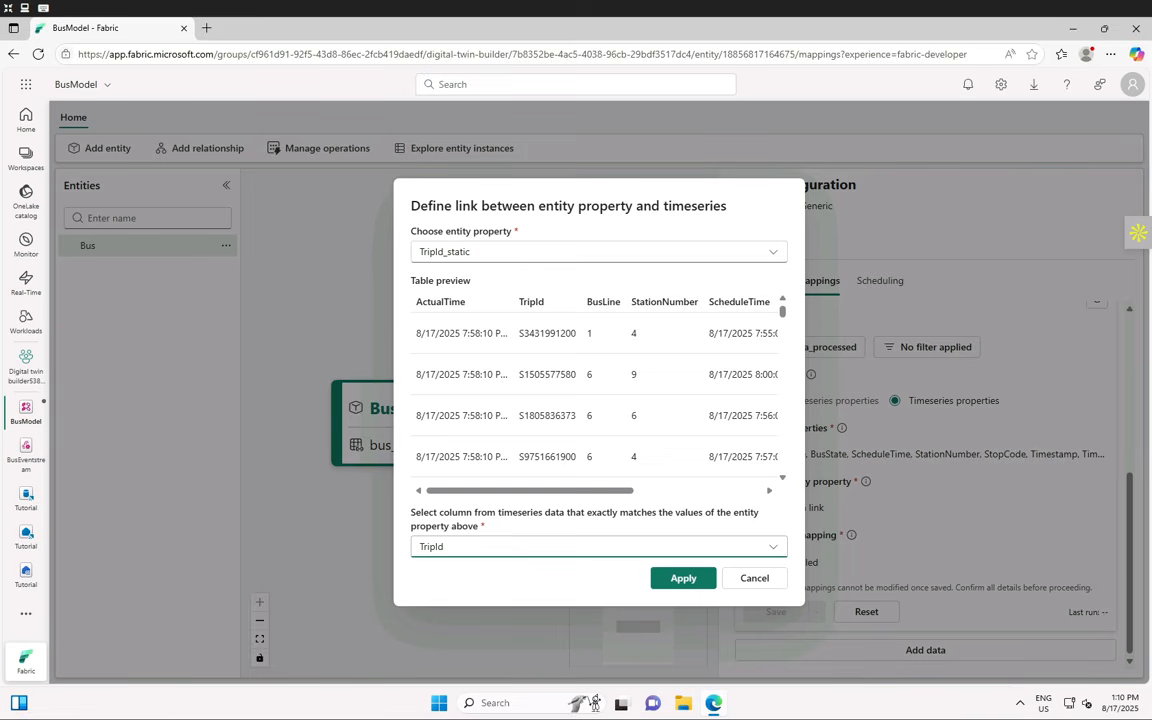
{"action": "left_click", "coordinate": [683, 578]}
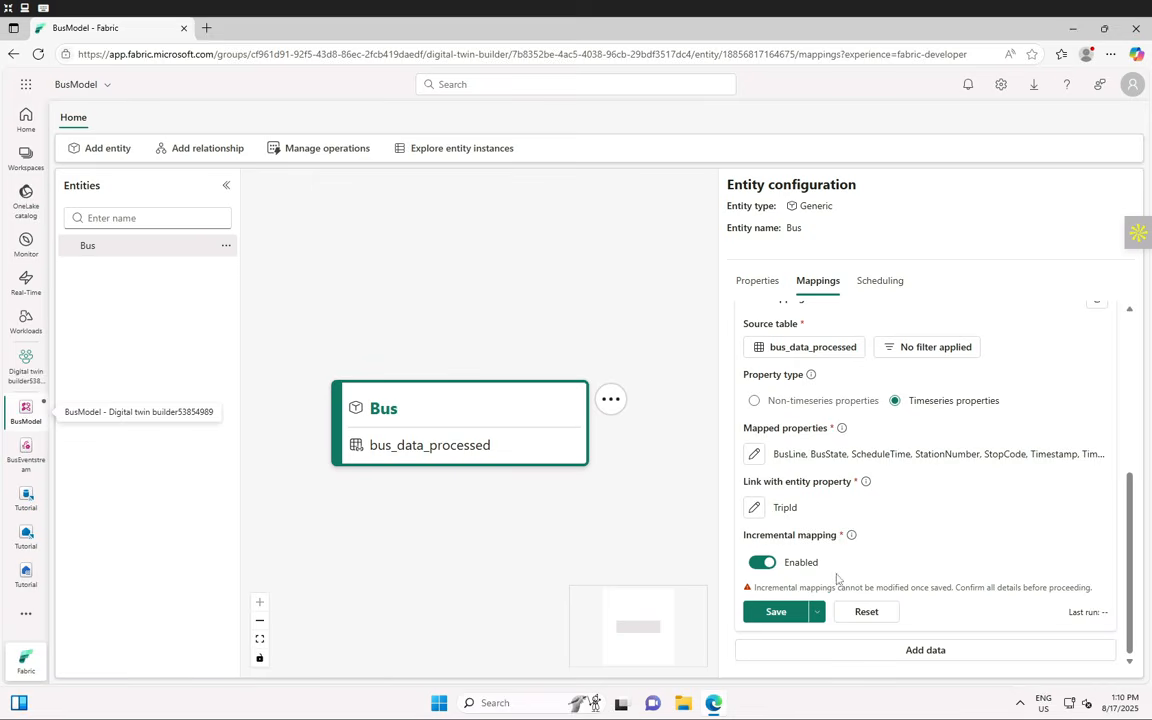
- Save the incremental timeseries mapping and view Bus's scheduling flows
{"action": "left_click", "coordinate": [776, 612]}
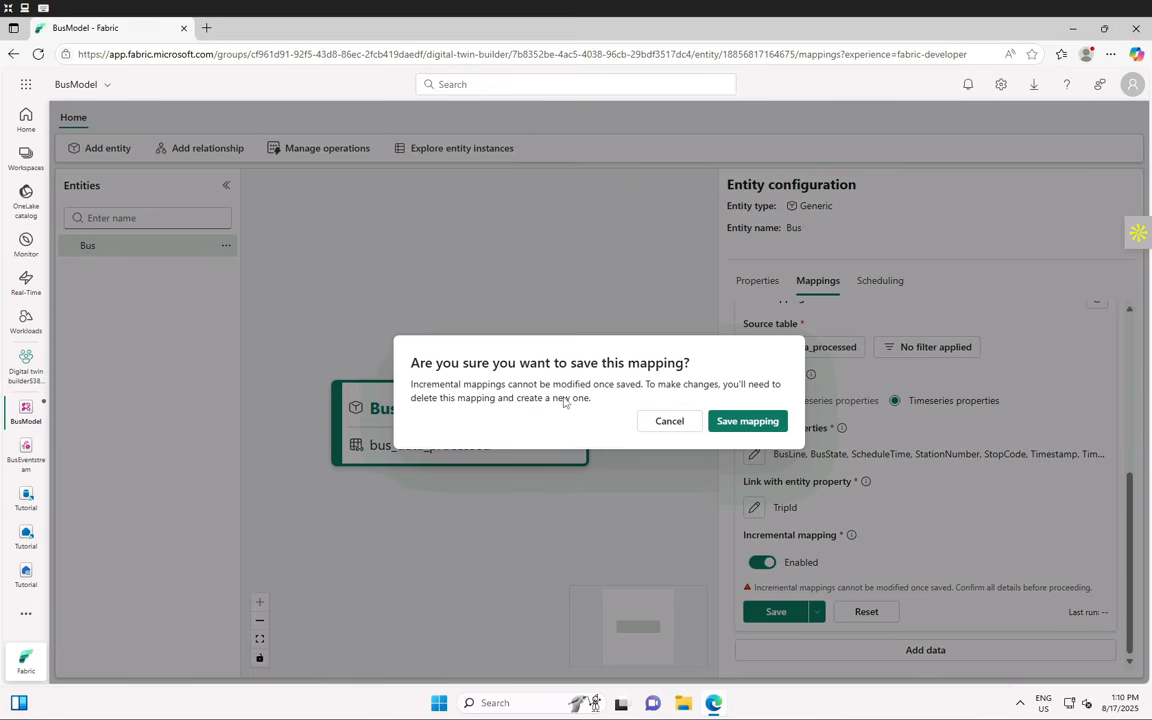
{"action": "left_click", "coordinate": [745, 425]}
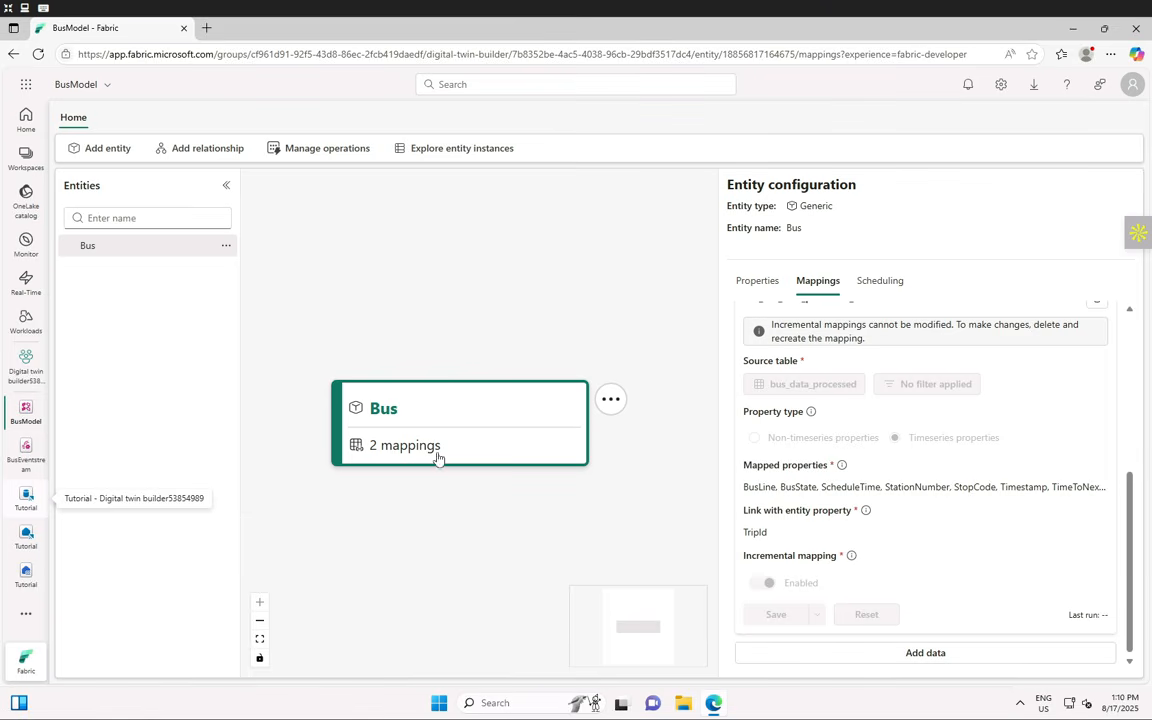
{"action": "left_click", "coordinate": [878, 283]}
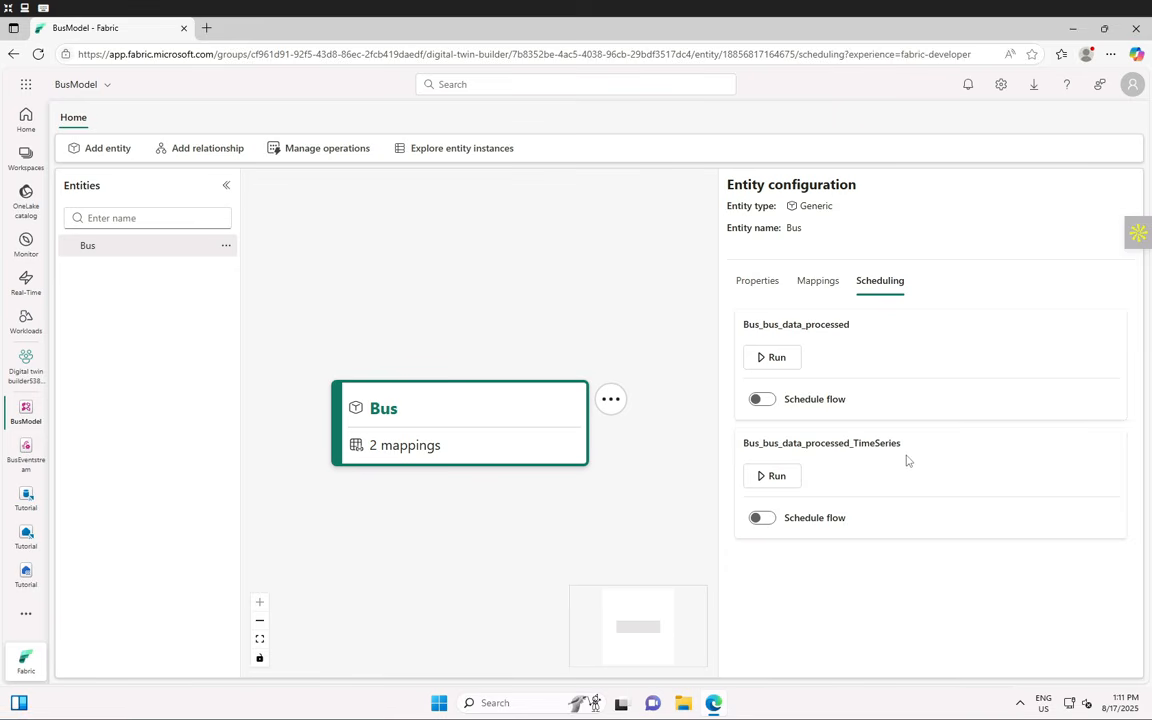
- Run the Bus_bus_data_processed_TimeSeries flow on demand
{"action": "left_click", "coordinate": [796, 482]}
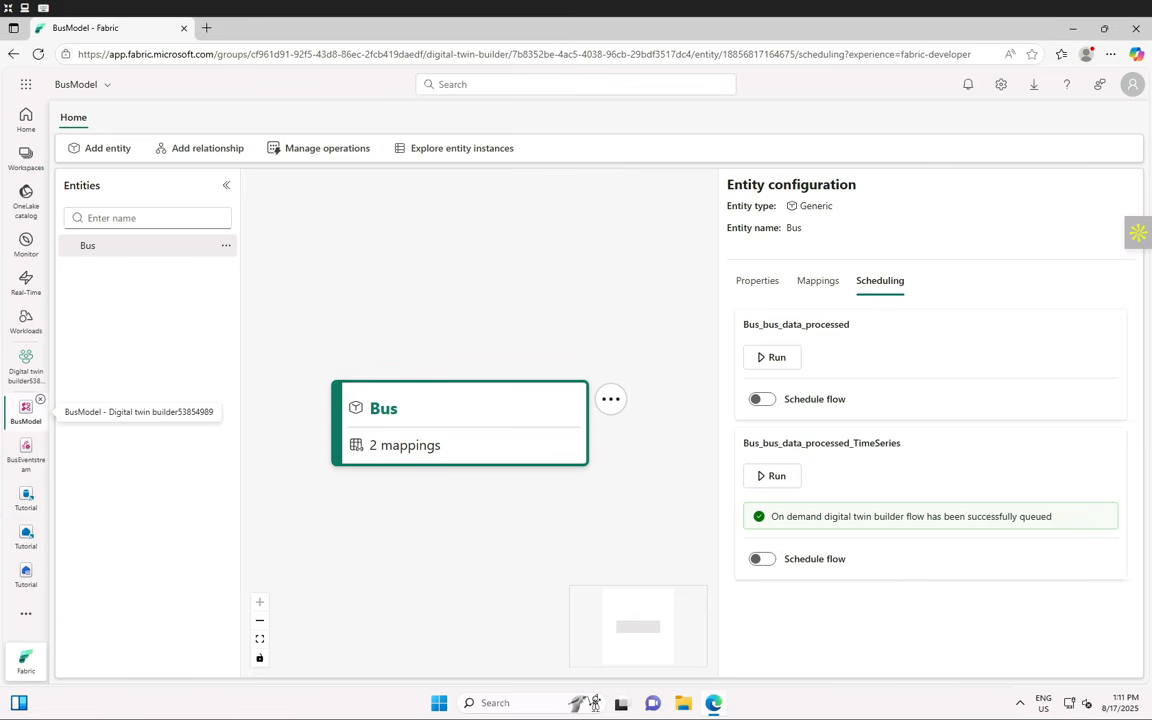
- In a refreshed Manage operations list, review the TimeSeries operation's last run details
{"action": "left_click", "coordinate": [334, 152]}
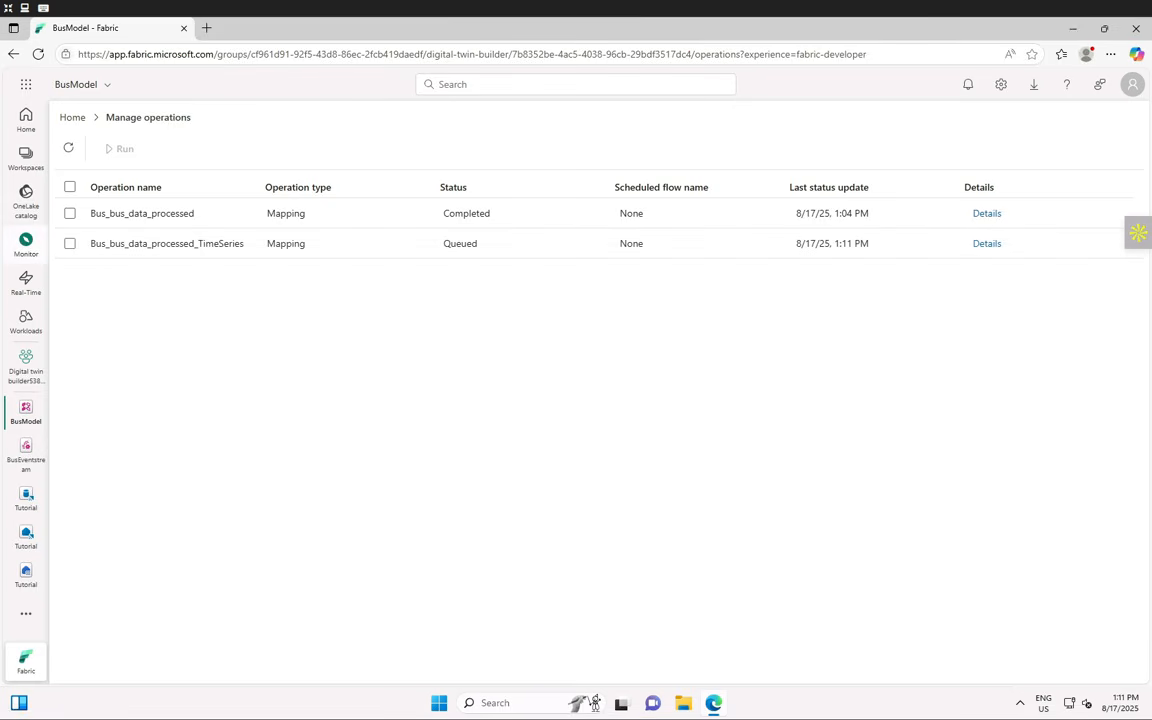
{"action": "left_click", "coordinate": [69, 148]}
{"action": "left_click", "coordinate": [988, 247]}
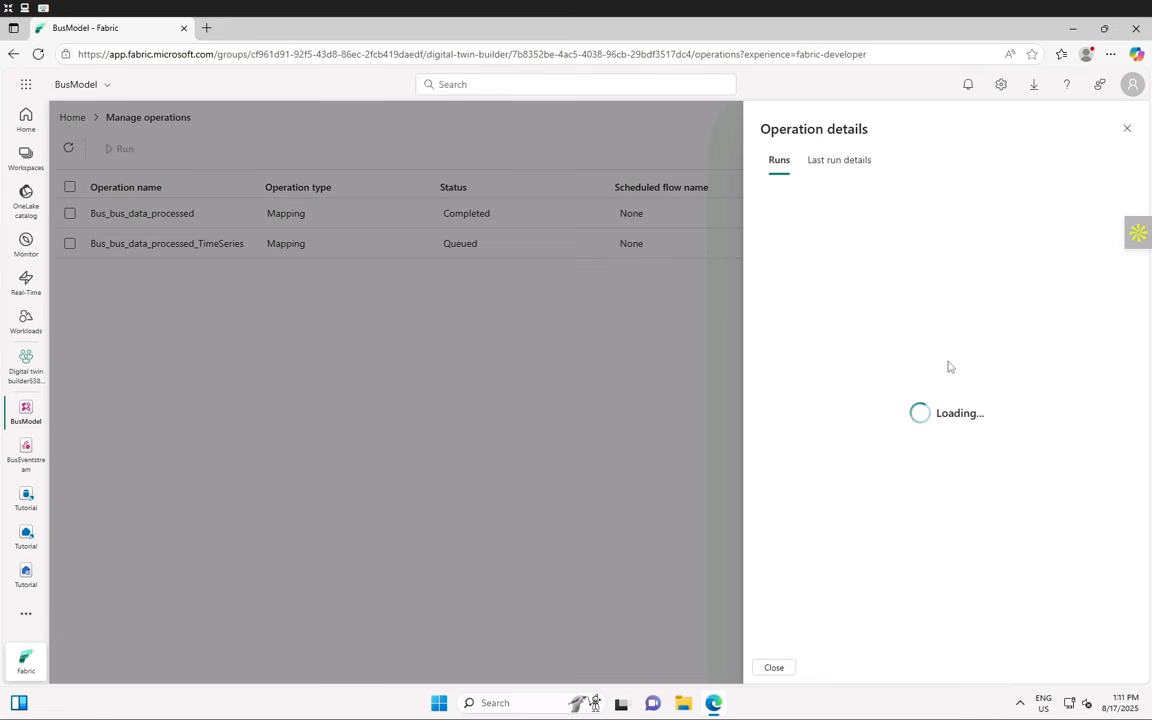
{"action": "left_click", "coordinate": [836, 161]}
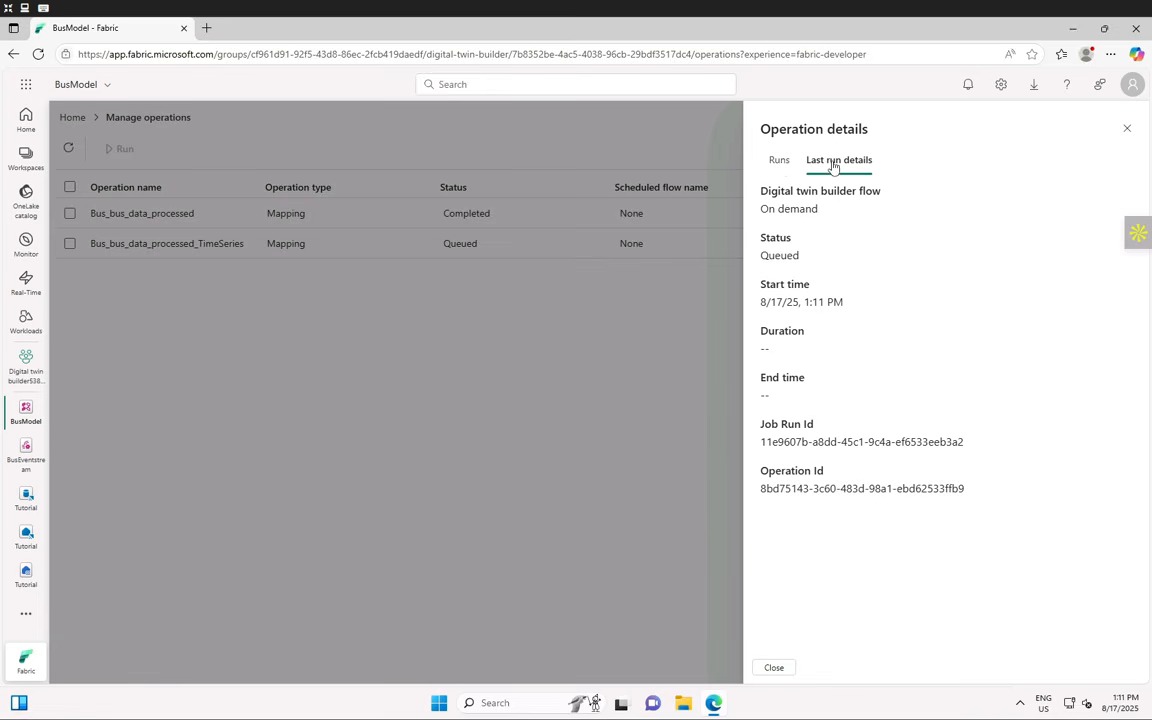
{"action": "left_click", "coordinate": [777, 160]}
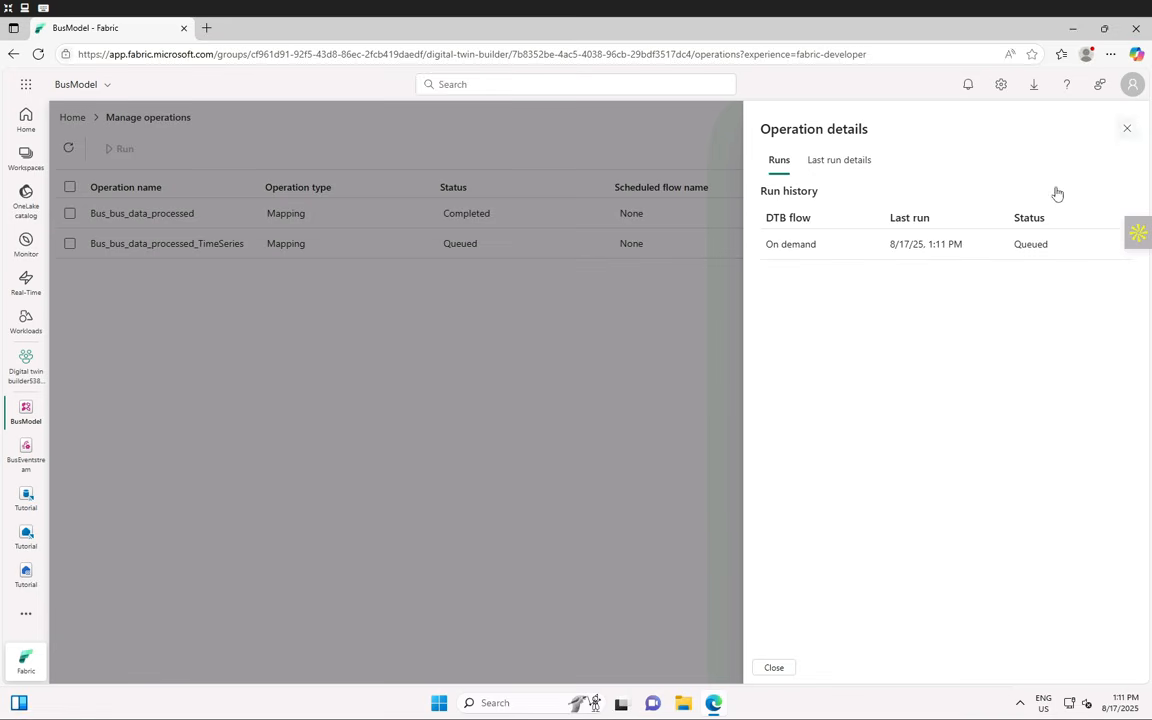
{"action": "key", "text": "Escape"}
- Compare run histories: Bus_bus_data_processed is Running, the TimeSeries mapping Queued
{"action": "left_click", "coordinate": [982, 213]}
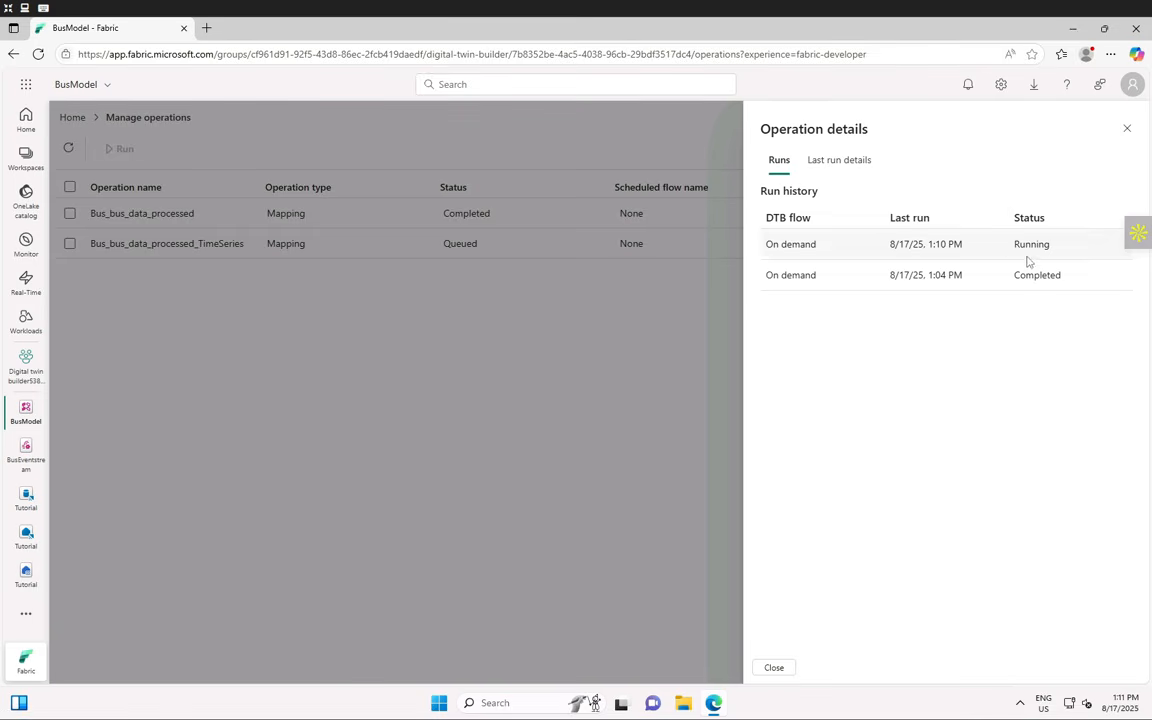
{"action": "double_click", "coordinate": [1030, 246]}
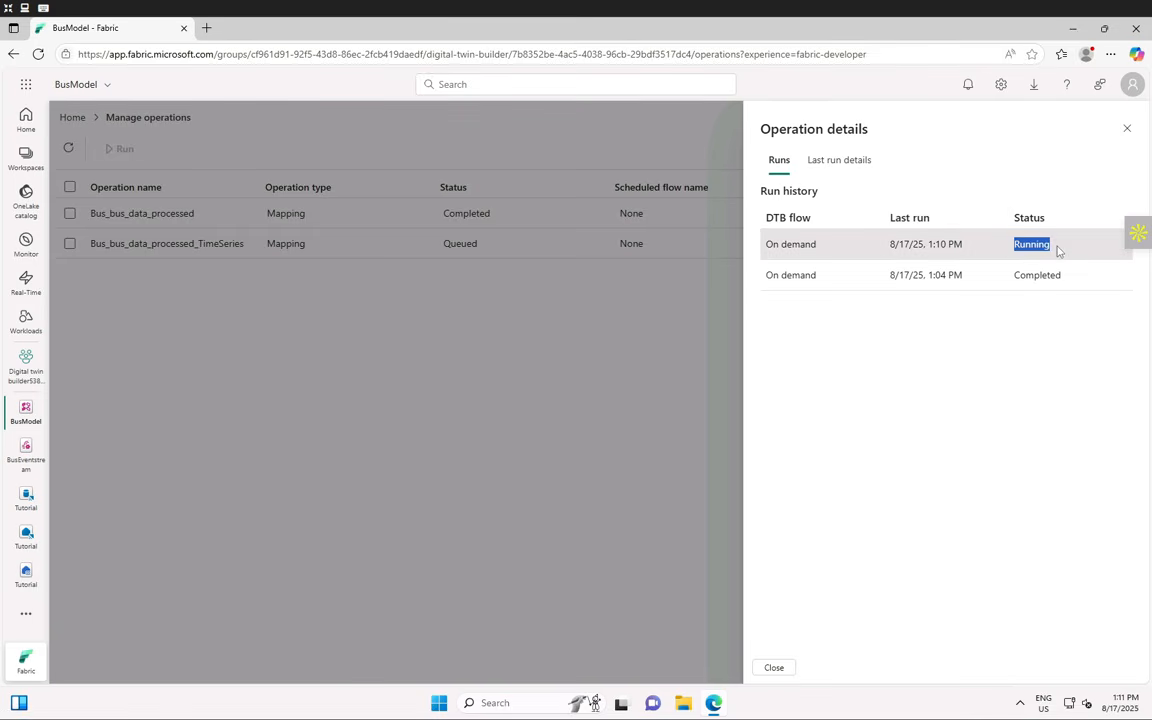
{"action": "left_click", "coordinate": [1127, 129]}
{"action": "left_click", "coordinate": [989, 248]}
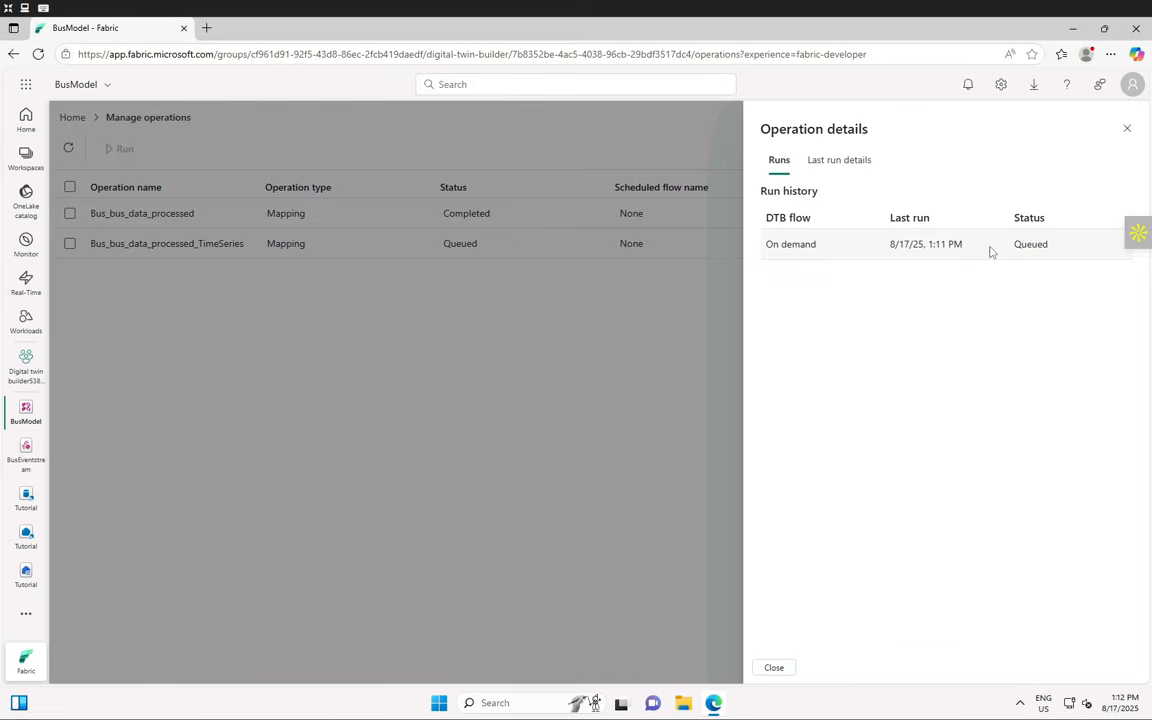
{"action": "double_click", "coordinate": [1030, 245]}
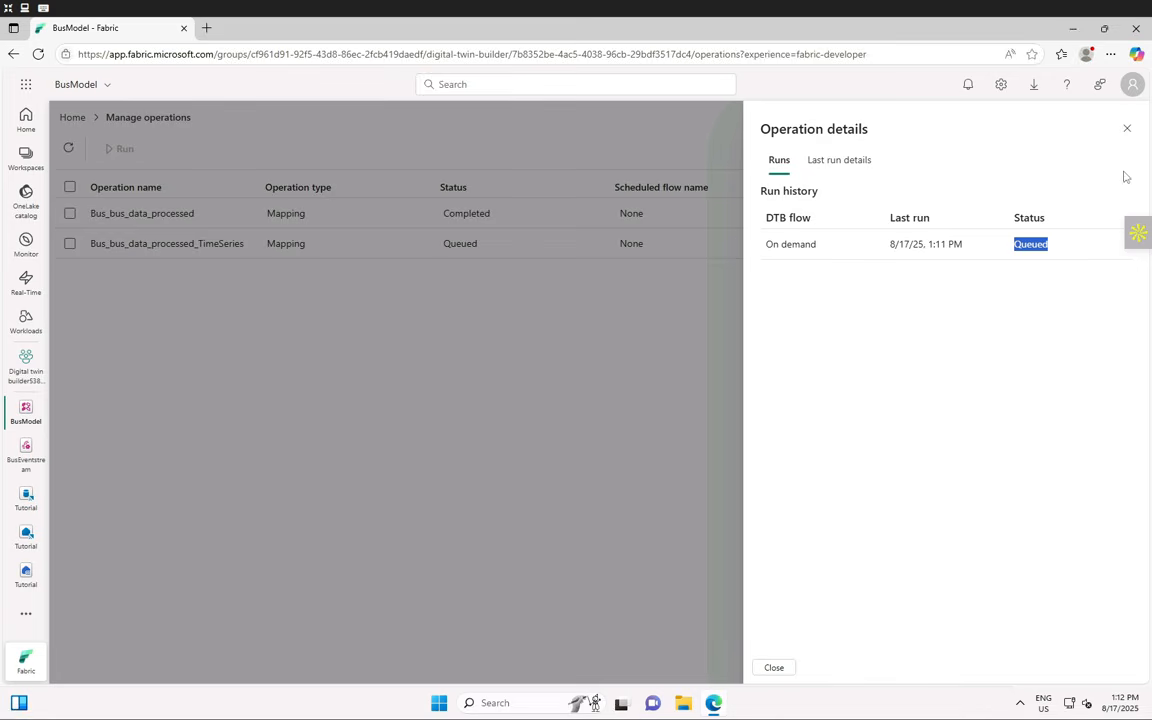
{"action": "left_click", "coordinate": [1126, 132]}
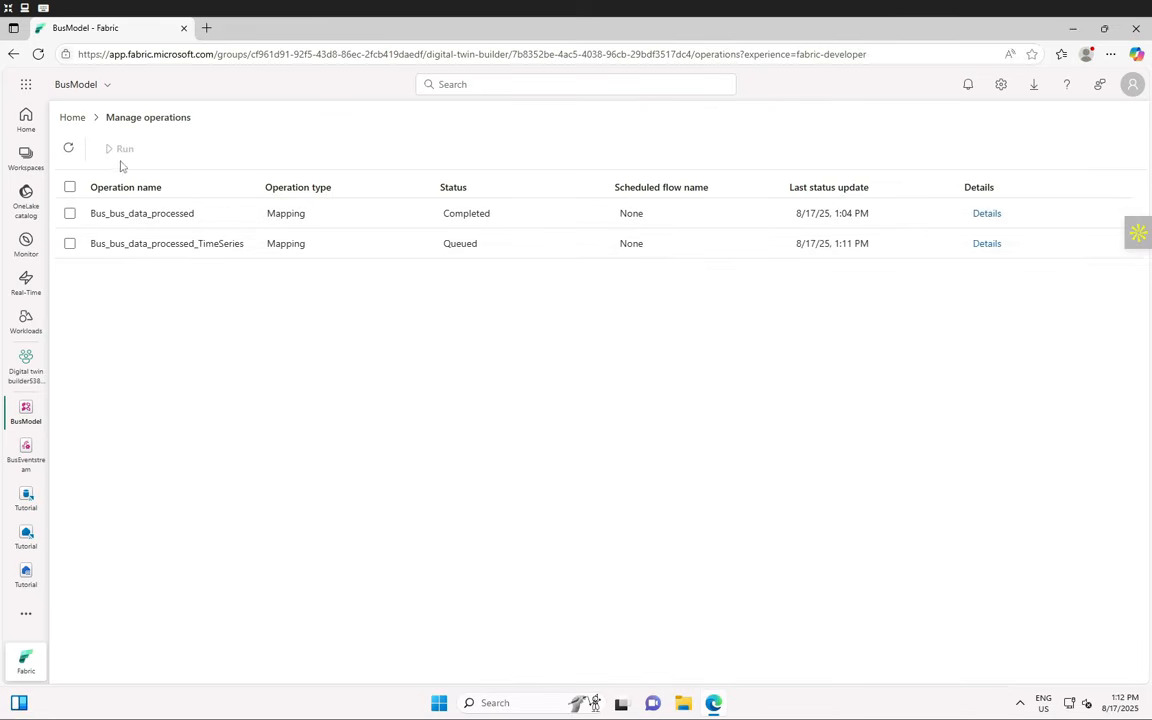
- Refresh the Manage operations list repeatedly to update the mapping statuses
{"action": "left_click", "coordinate": [68, 150]}
{"action": "left_click", "coordinate": [68, 150]}
{"action": "left_click", "coordinate": [68, 150]}
{"action": "left_click", "coordinate": [68, 150]}
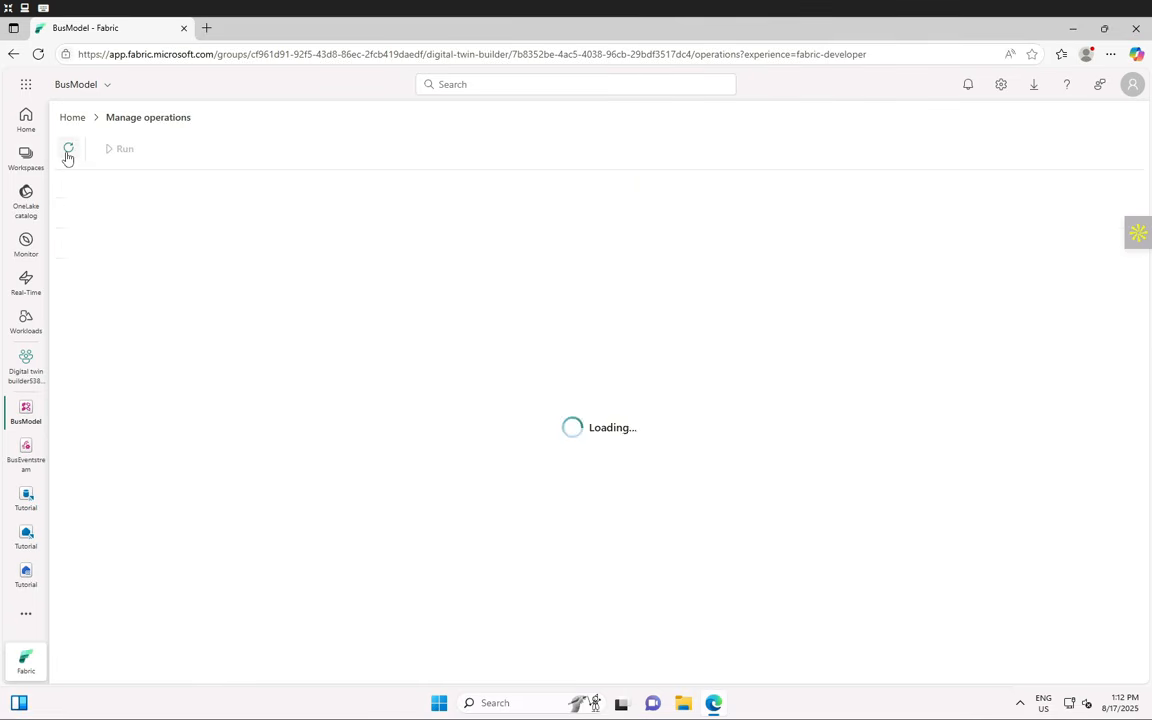
{"action": "left_click", "coordinate": [68, 152]}
{"action": "left_click", "coordinate": [68, 152]}
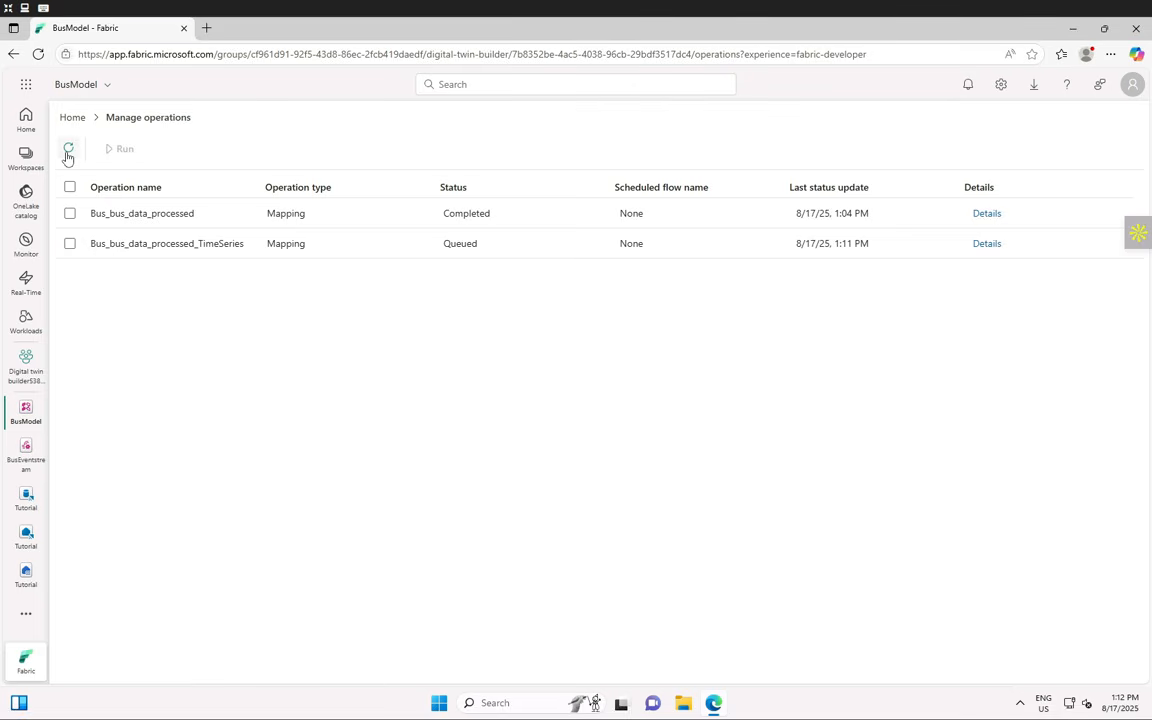
{"action": "left_click", "coordinate": [68, 152]}
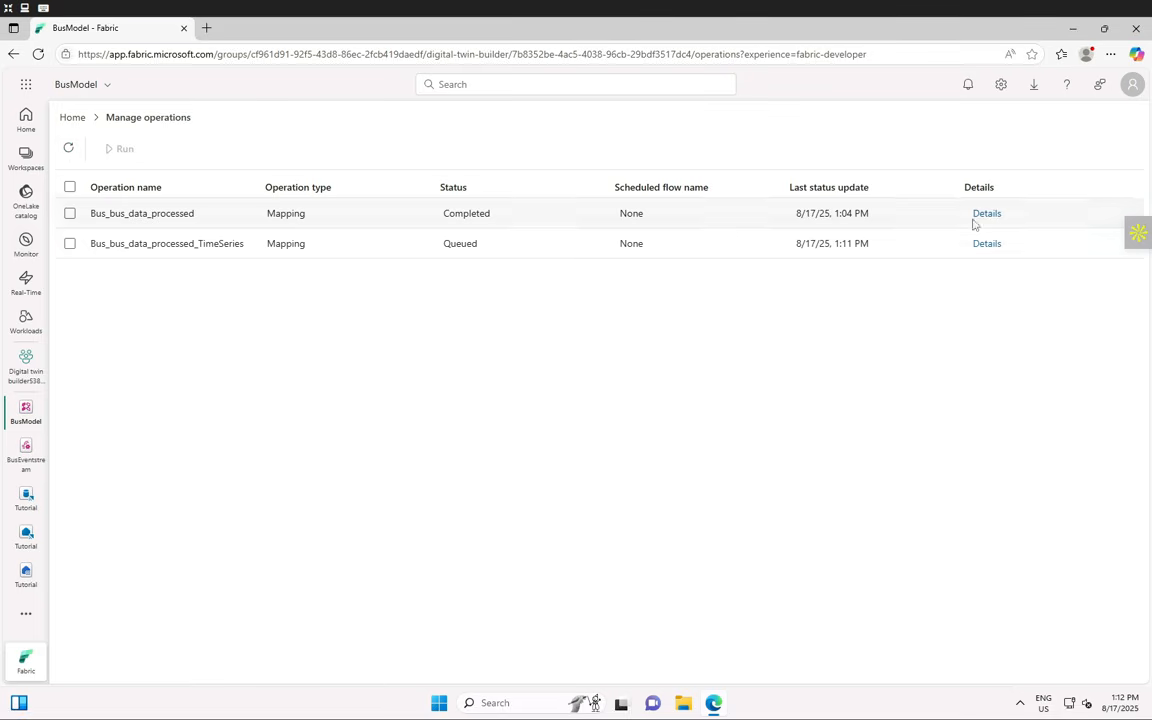
- Review last-run details and run history for both Bus mapping operations
{"action": "left_click", "coordinate": [978, 216]}
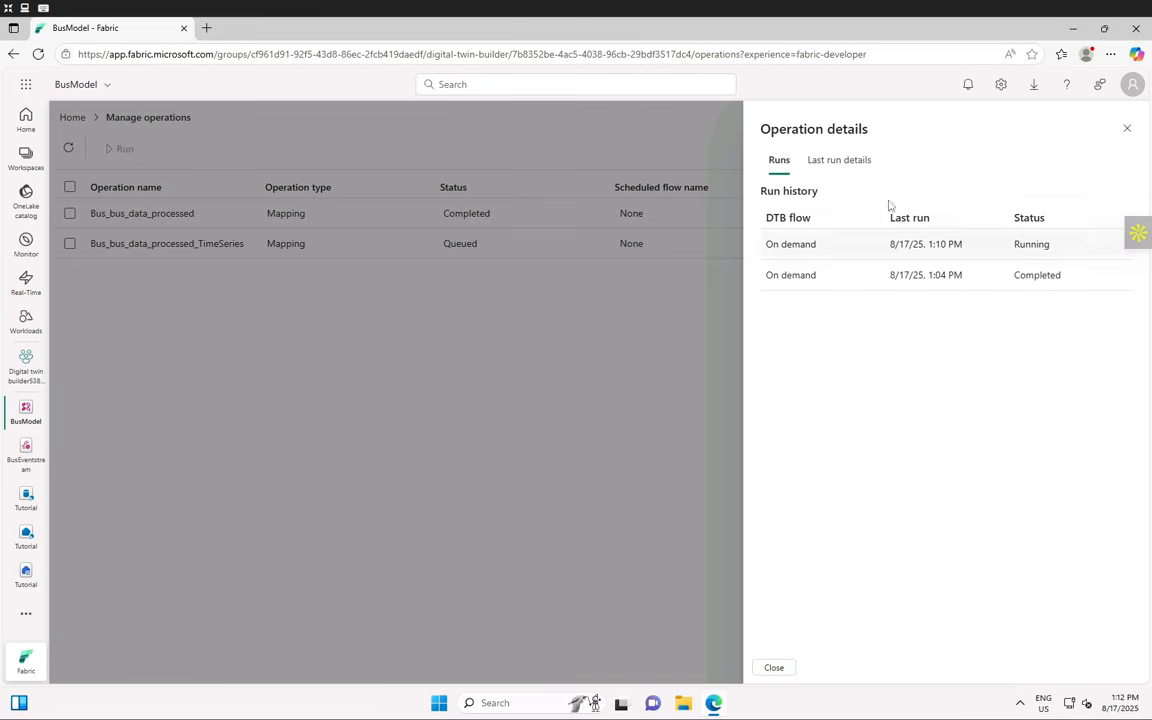
{"action": "left_click", "coordinate": [858, 162]}
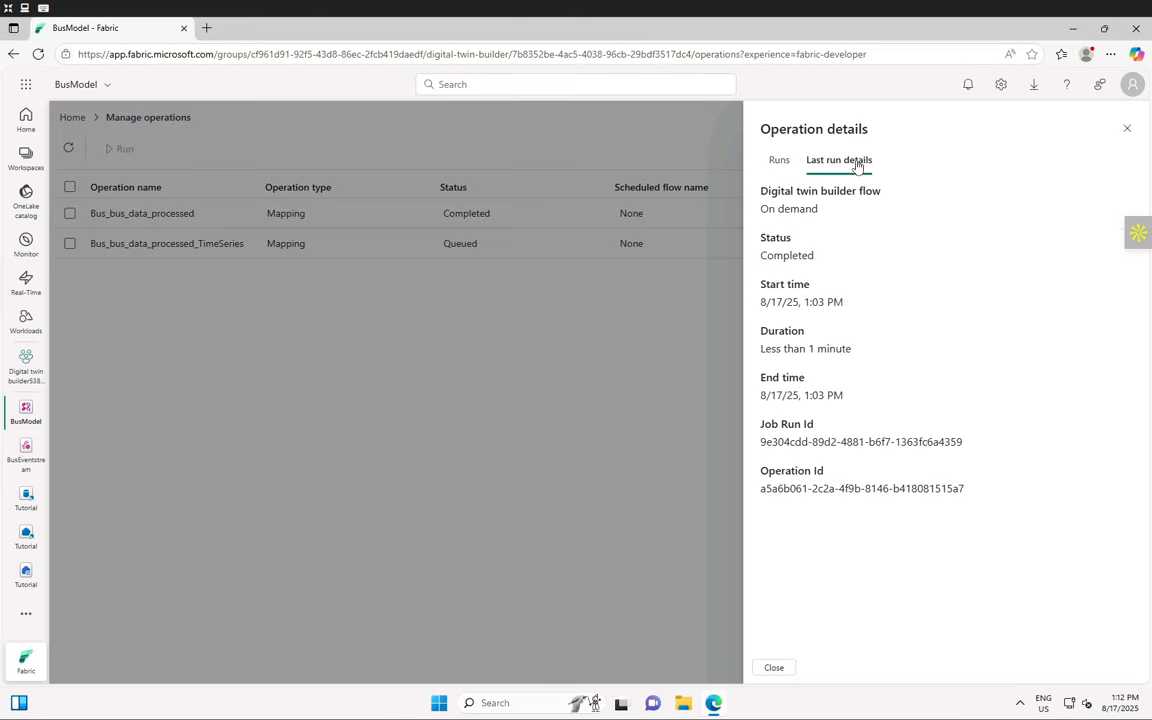
{"action": "left_click", "coordinate": [1129, 129]}
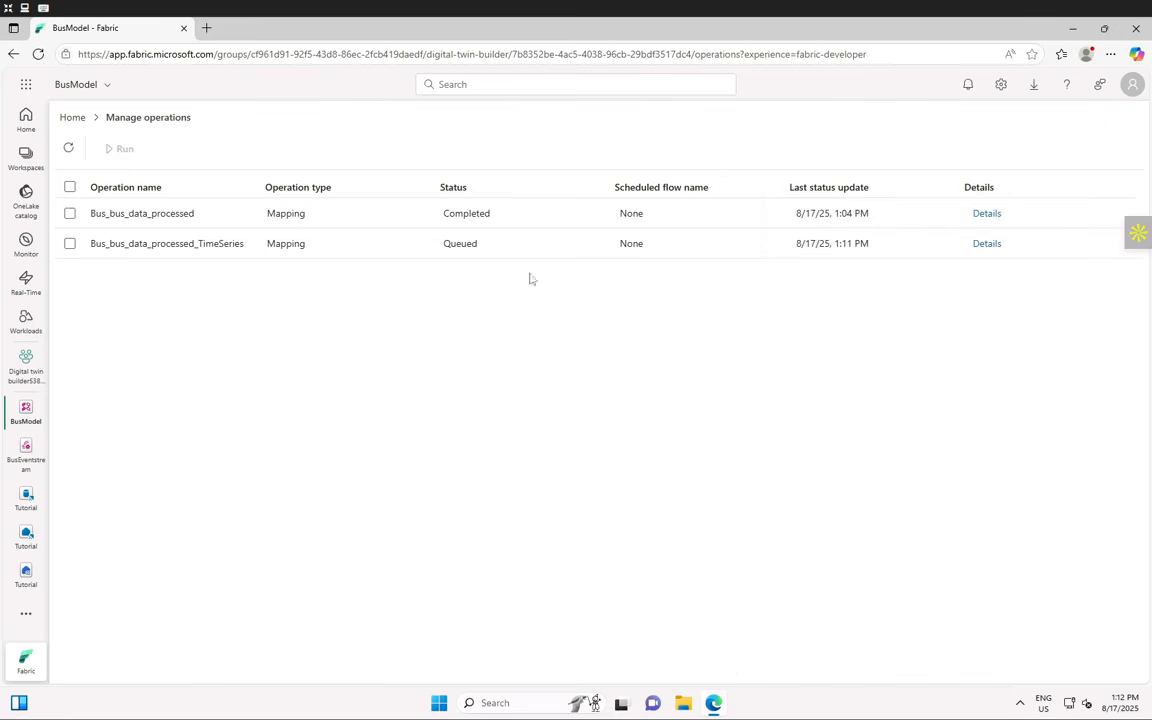
{"action": "left_click", "coordinate": [987, 245]}
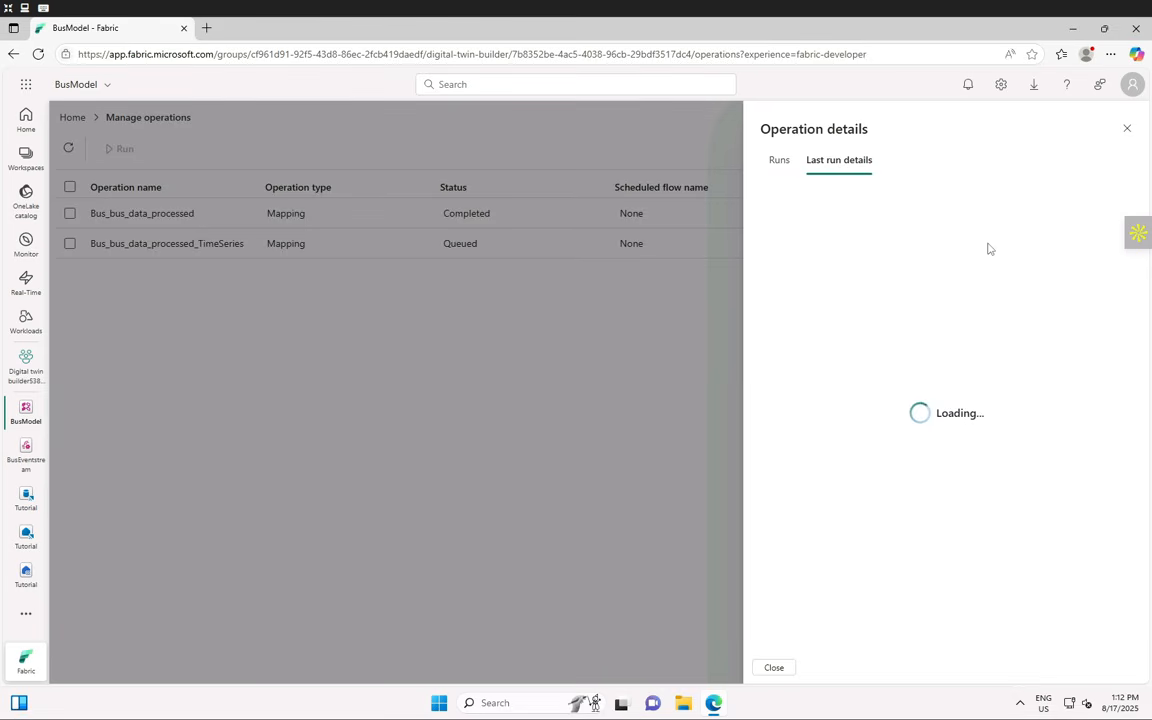
{"action": "left_click", "coordinate": [779, 162]}
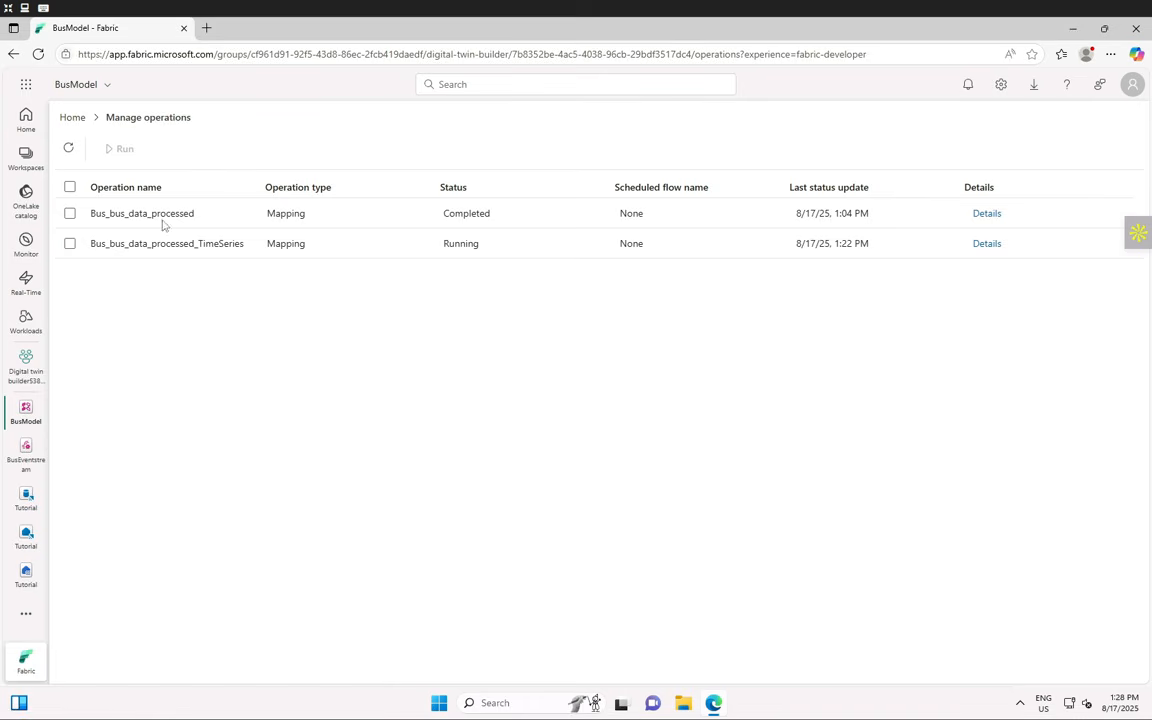
- Recheck the TimeSeries operation until it reads Completed at 1:28 PM, then return home
{"action": "left_click", "coordinate": [68, 148]}
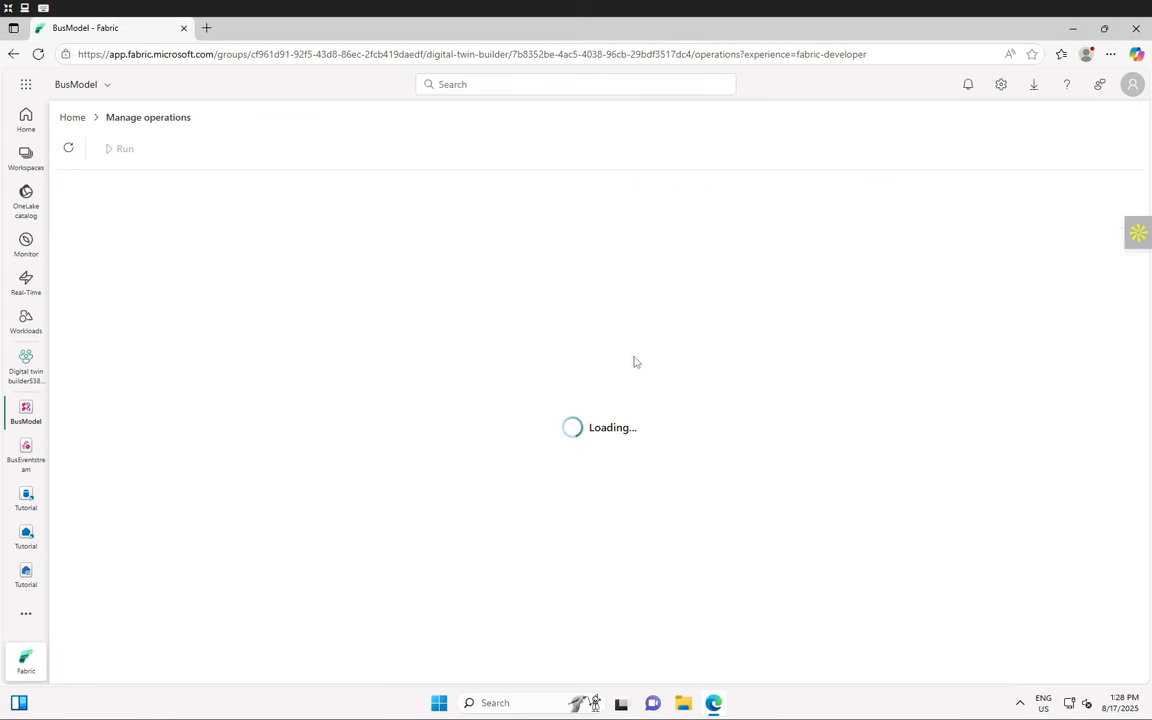
{"action": "left_click", "coordinate": [986, 244]}
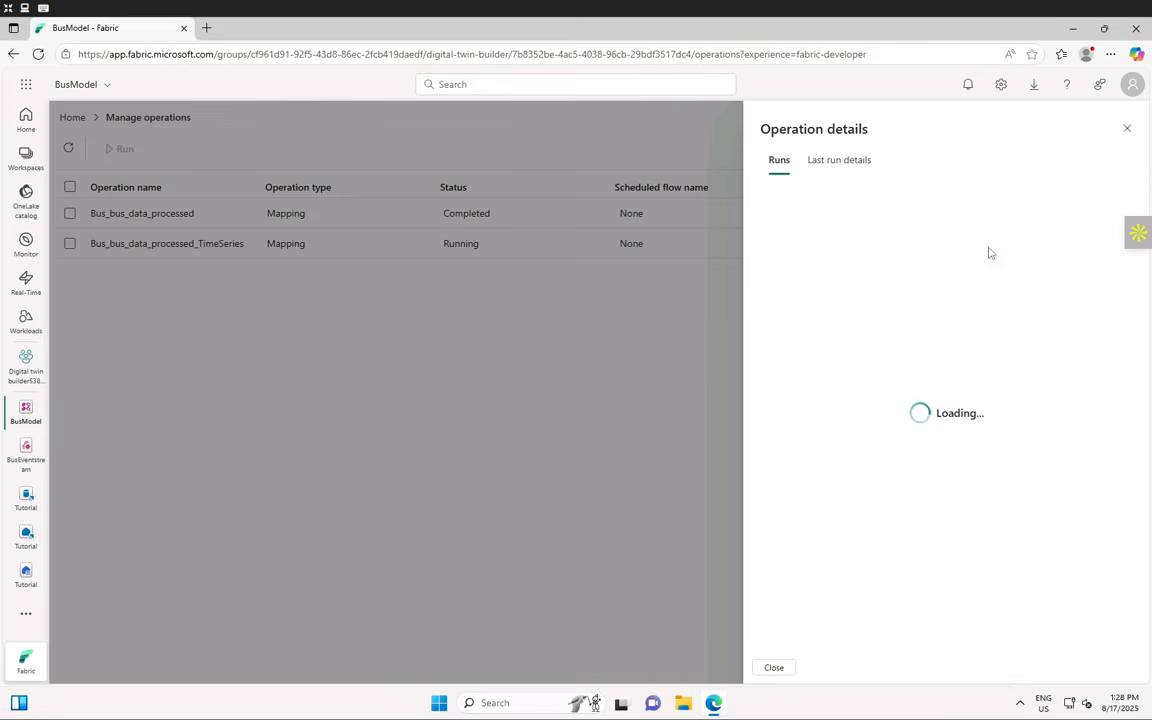
{"action": "double_click", "coordinate": [1036, 246]}
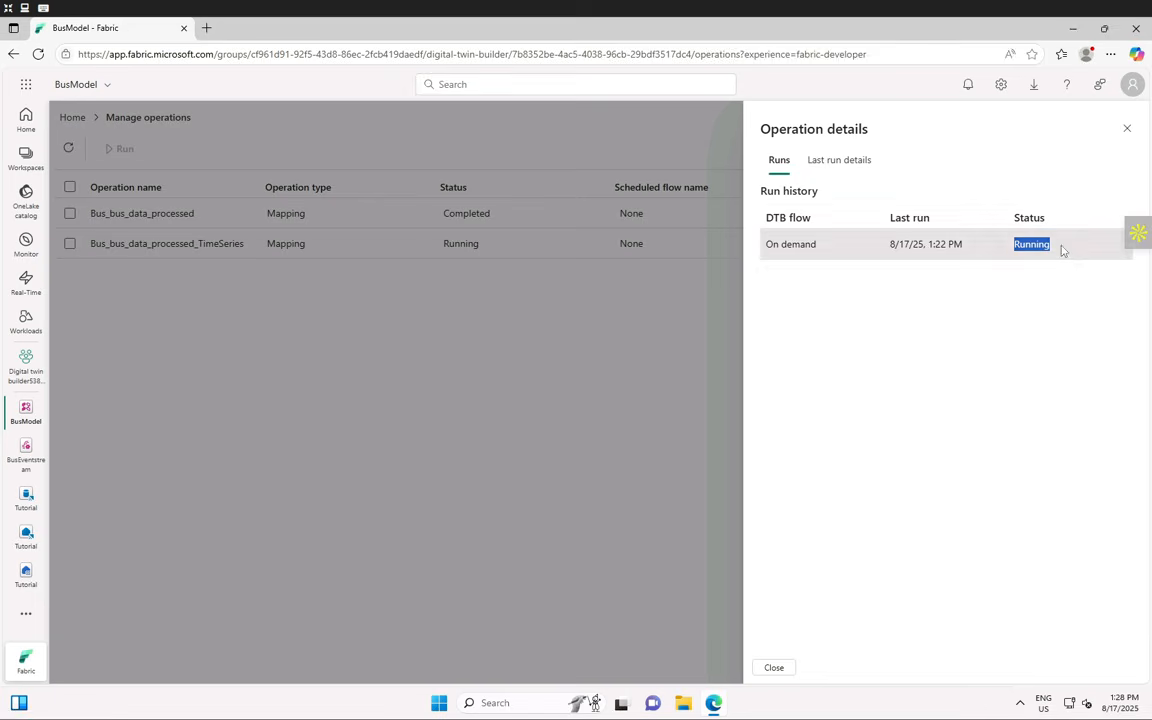
{"action": "left_click", "coordinate": [1126, 134]}
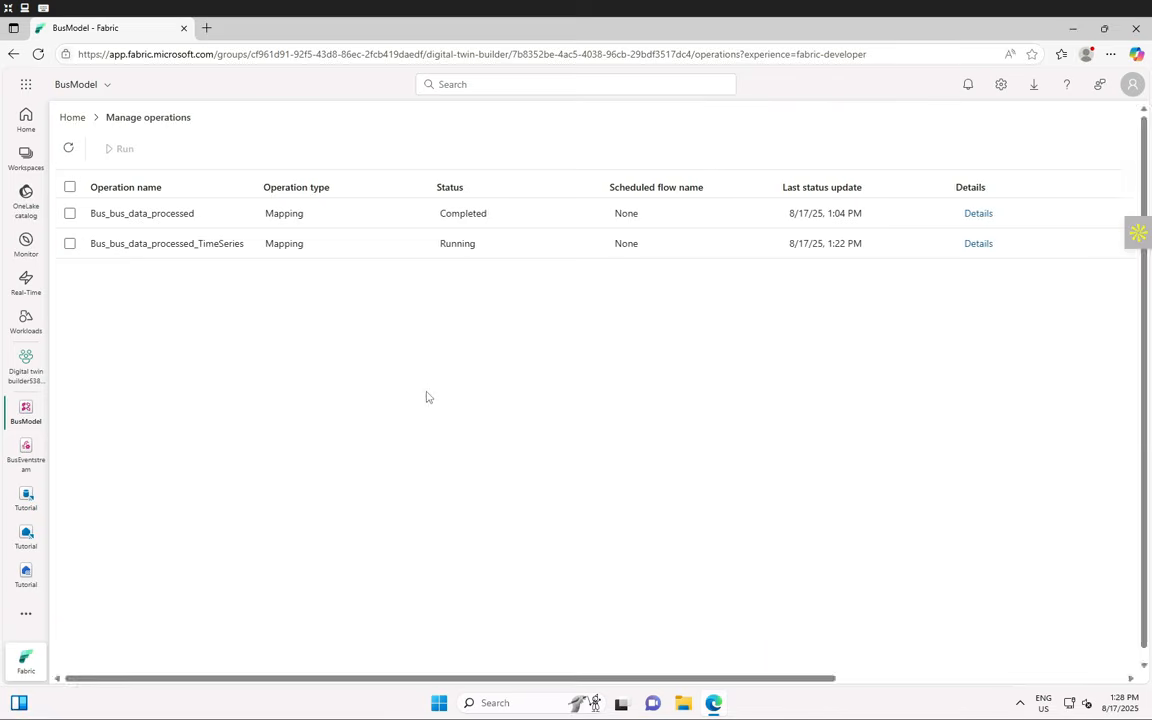
{"action": "left_click", "coordinate": [38, 55]}
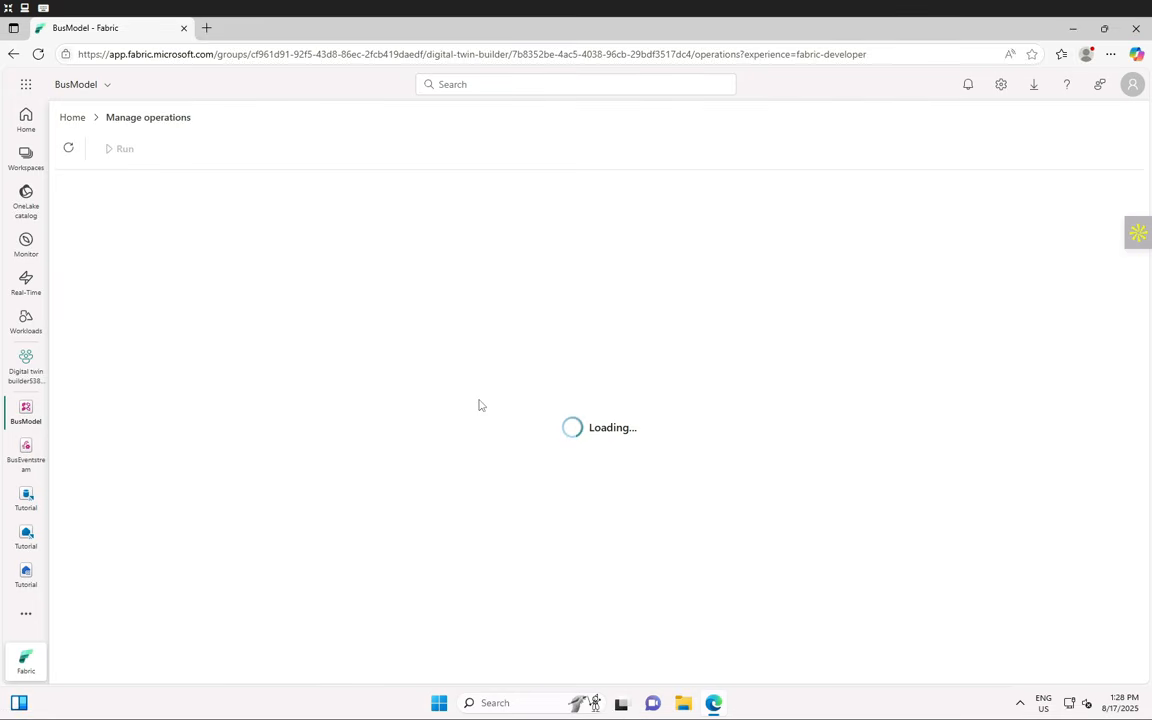
{"action": "left_click", "coordinate": [70, 150]}
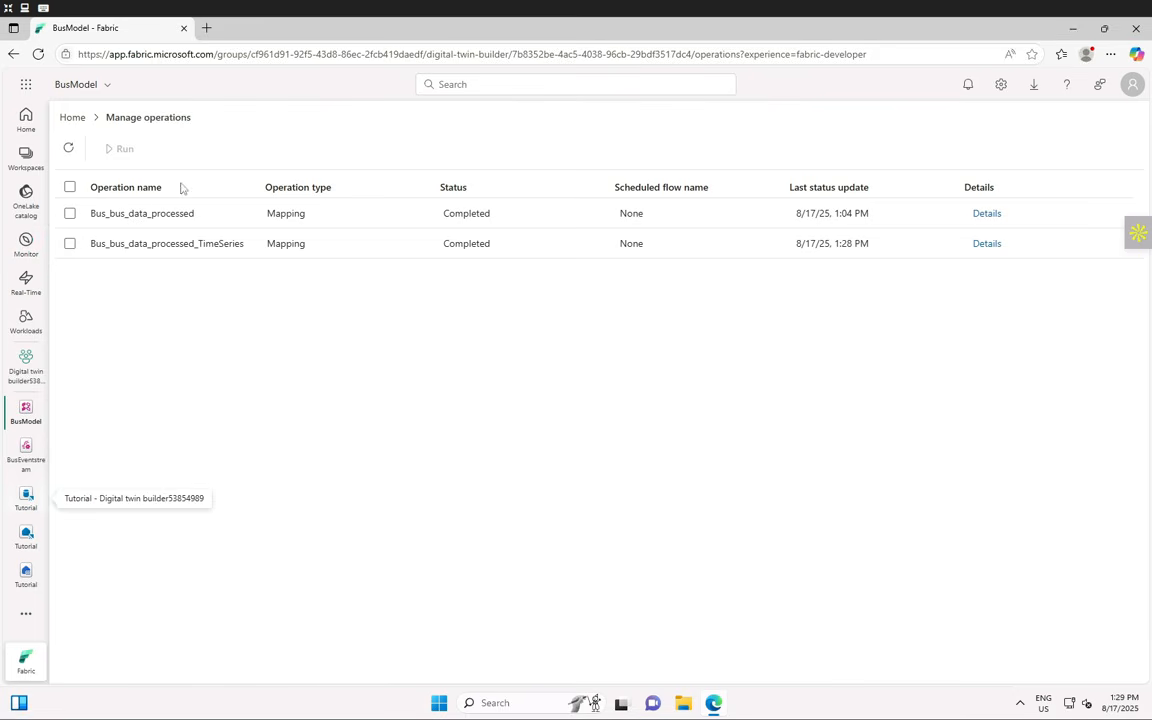
{"action": "left_click", "coordinate": [73, 118]}
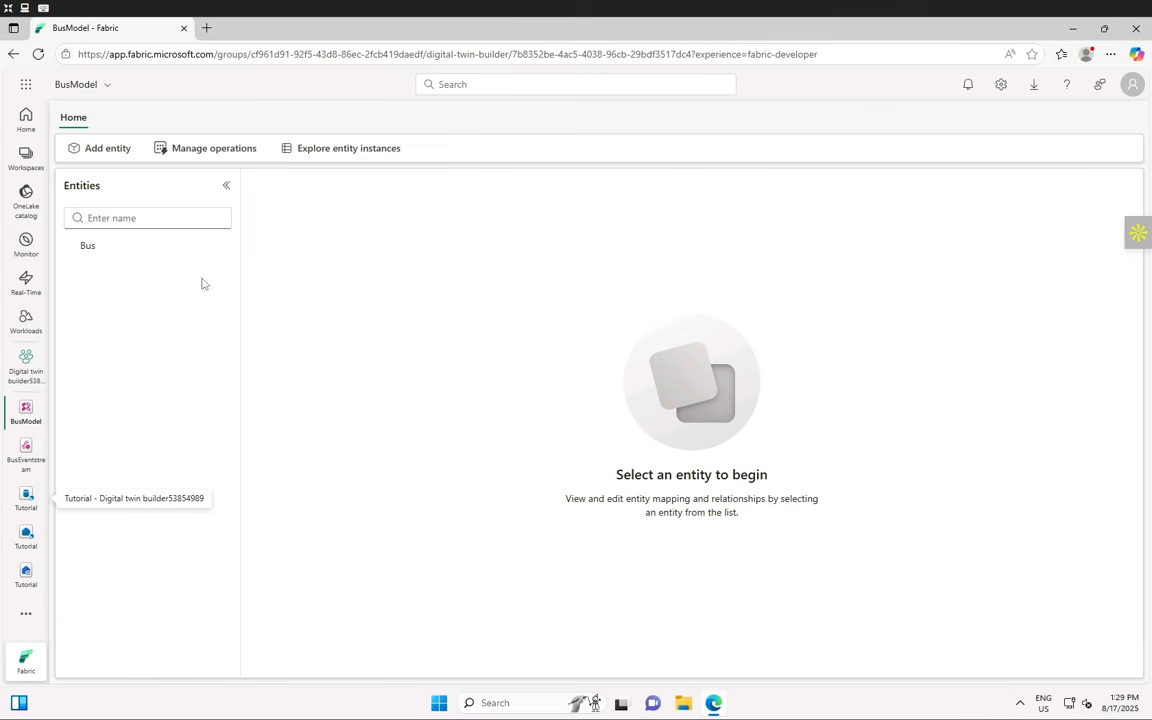
- Open the Bus entity to view its 2 mappings and properties
{"action": "left_click", "coordinate": [117, 249]}
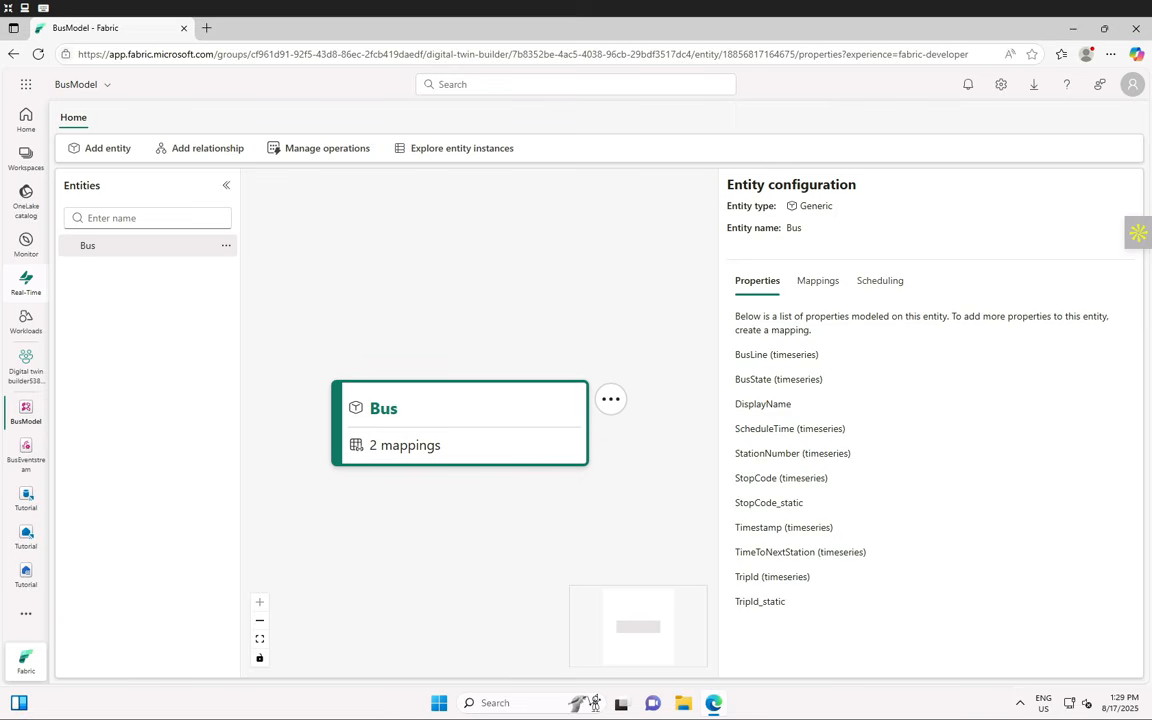
- Create a Generic entity named 'Stop' in BusModel
{"action": "left_click", "coordinate": [110, 152]}
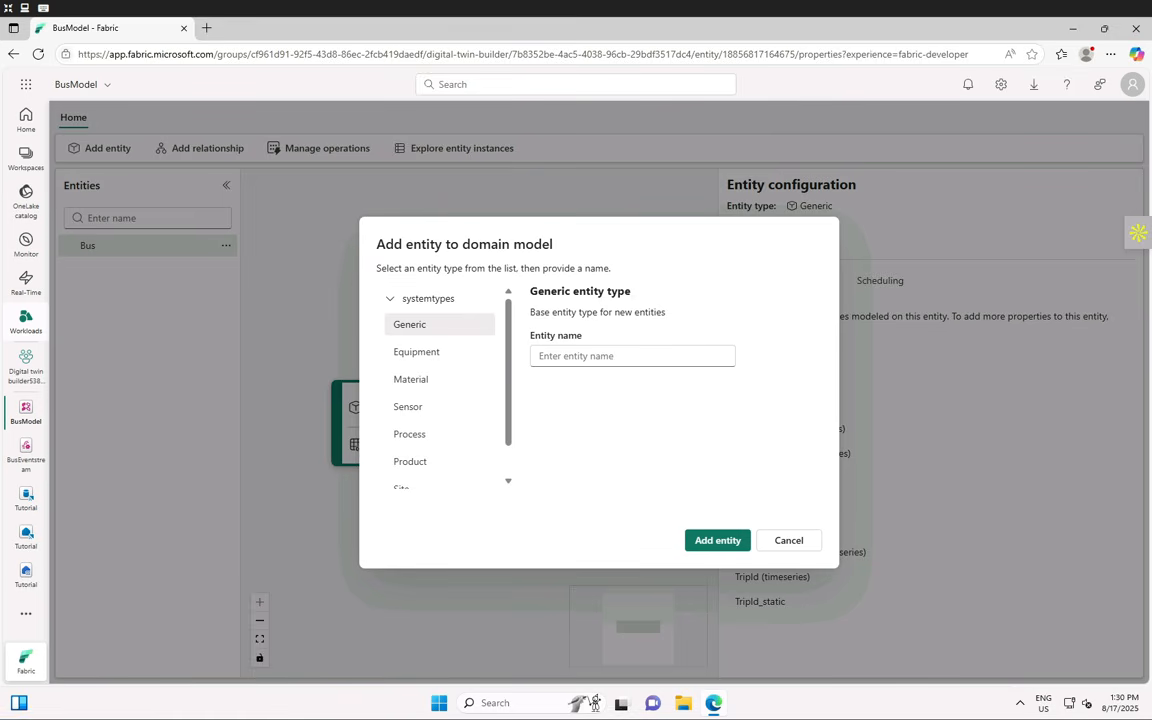
{"action": "left_click", "coordinate": [581, 356]}
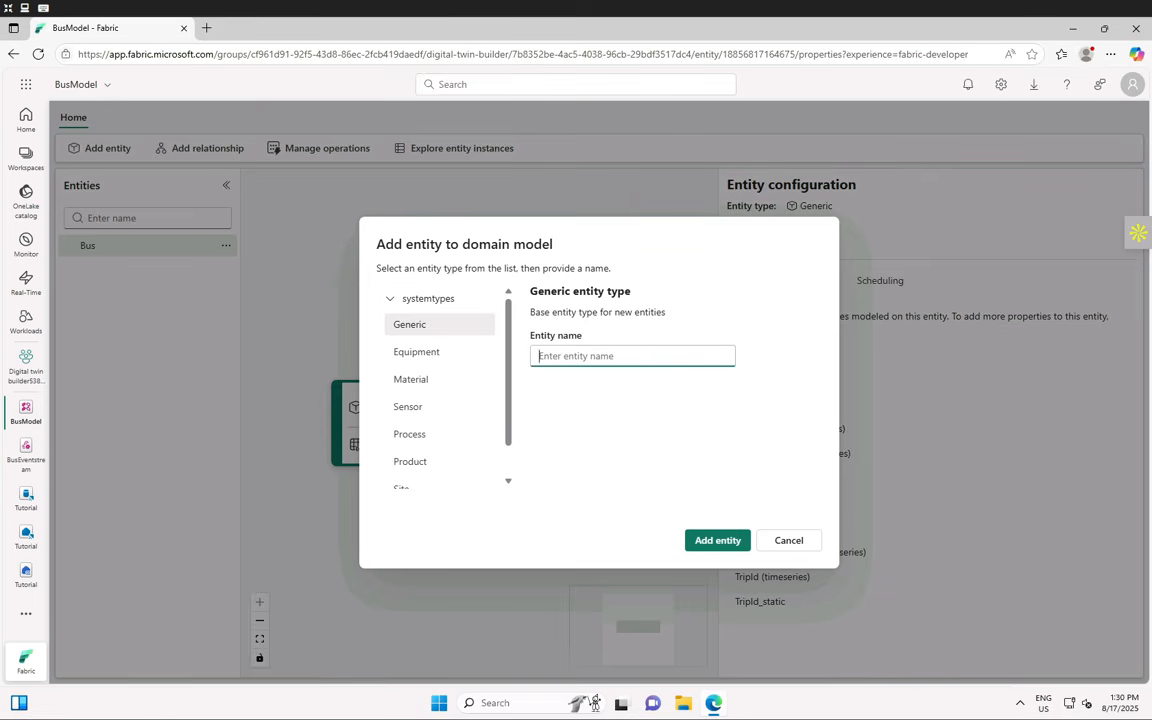
{"action": "type", "text": "Stop"}
{"action": "left_click", "coordinate": [708, 540]}
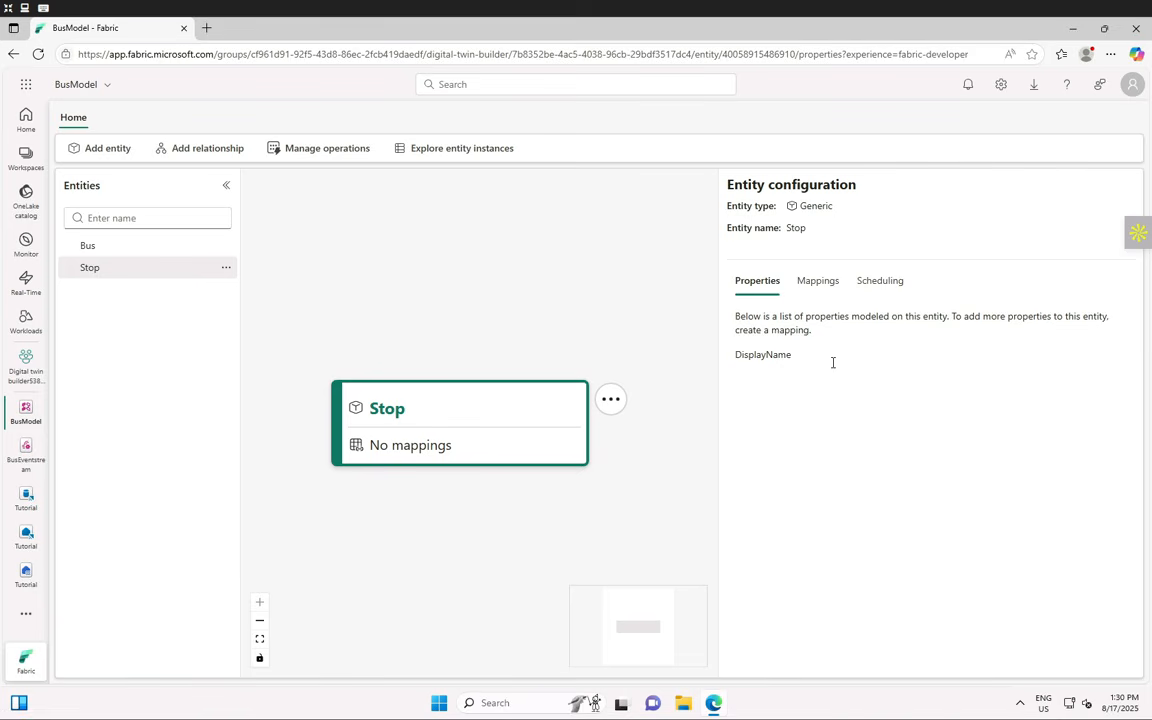
- Add a new data mapping card on the Stop entity's Mappings tab
{"action": "left_click", "coordinate": [812, 284]}
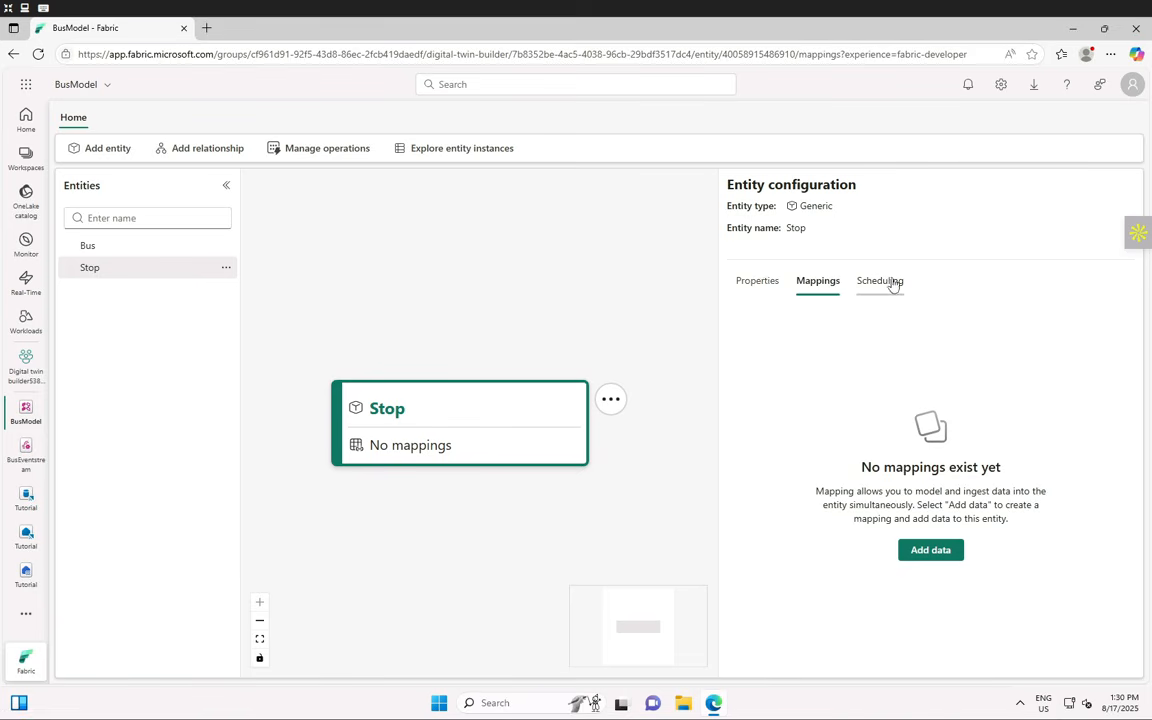
{"action": "left_click", "coordinate": [891, 283]}
{"action": "left_click", "coordinate": [755, 283]}
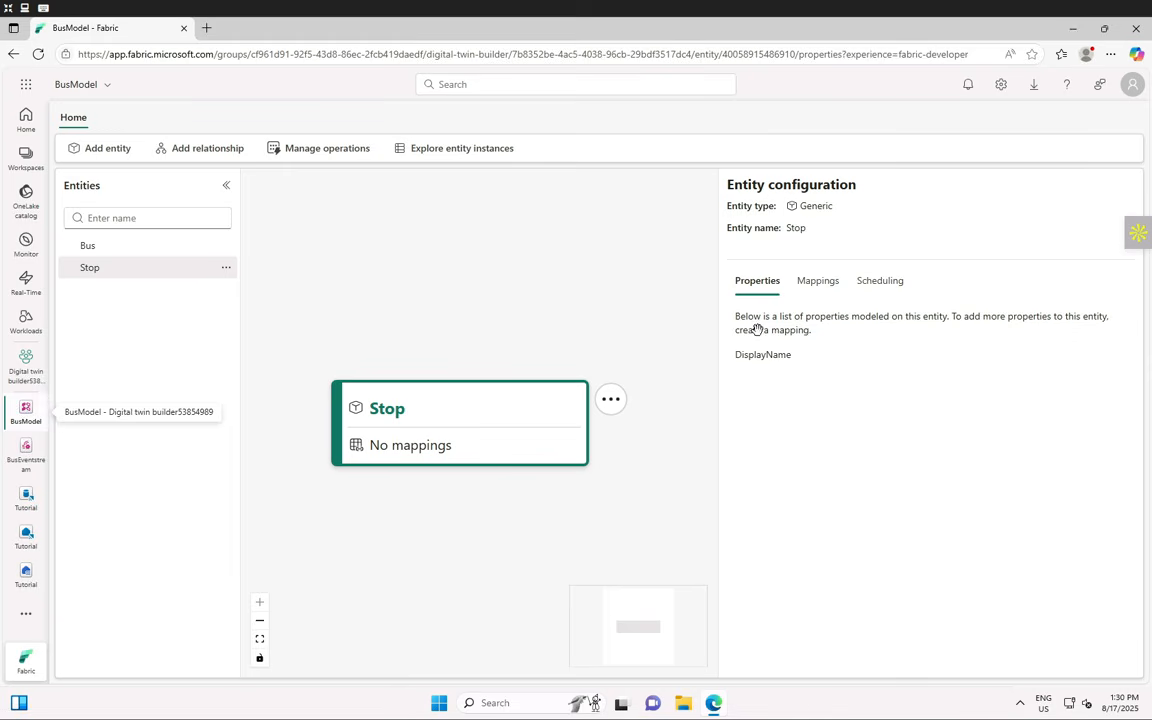
{"action": "left_click", "coordinate": [815, 283]}
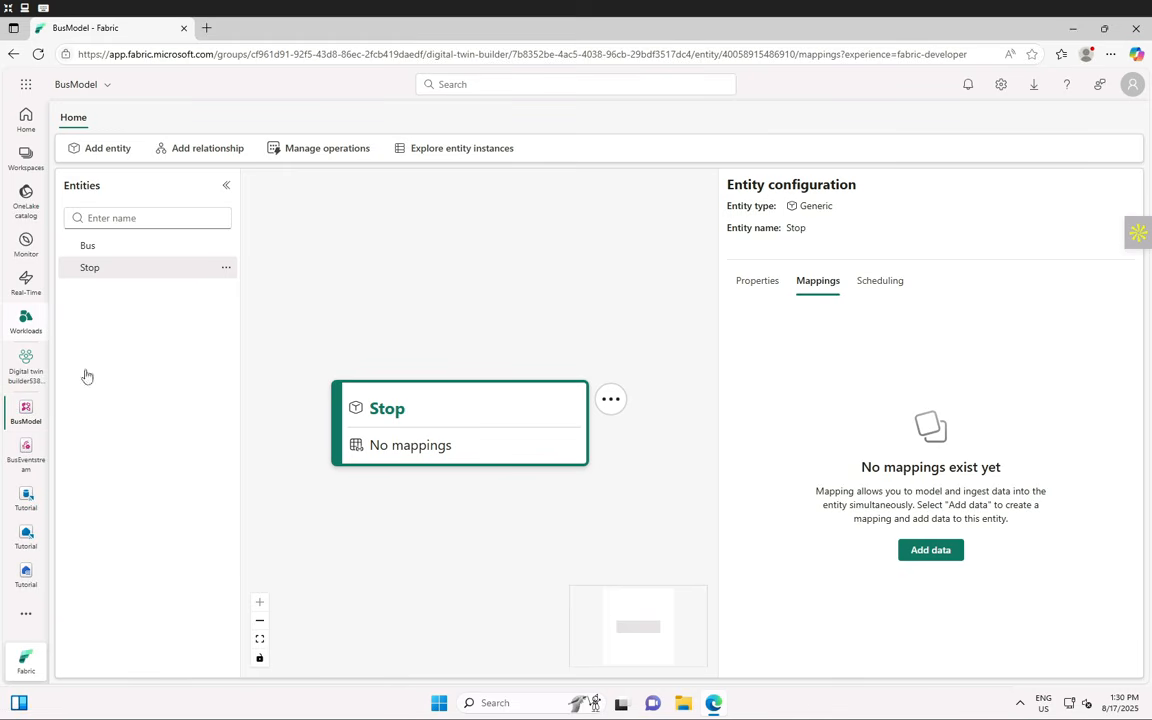
{"action": "left_click", "coordinate": [931, 550]}
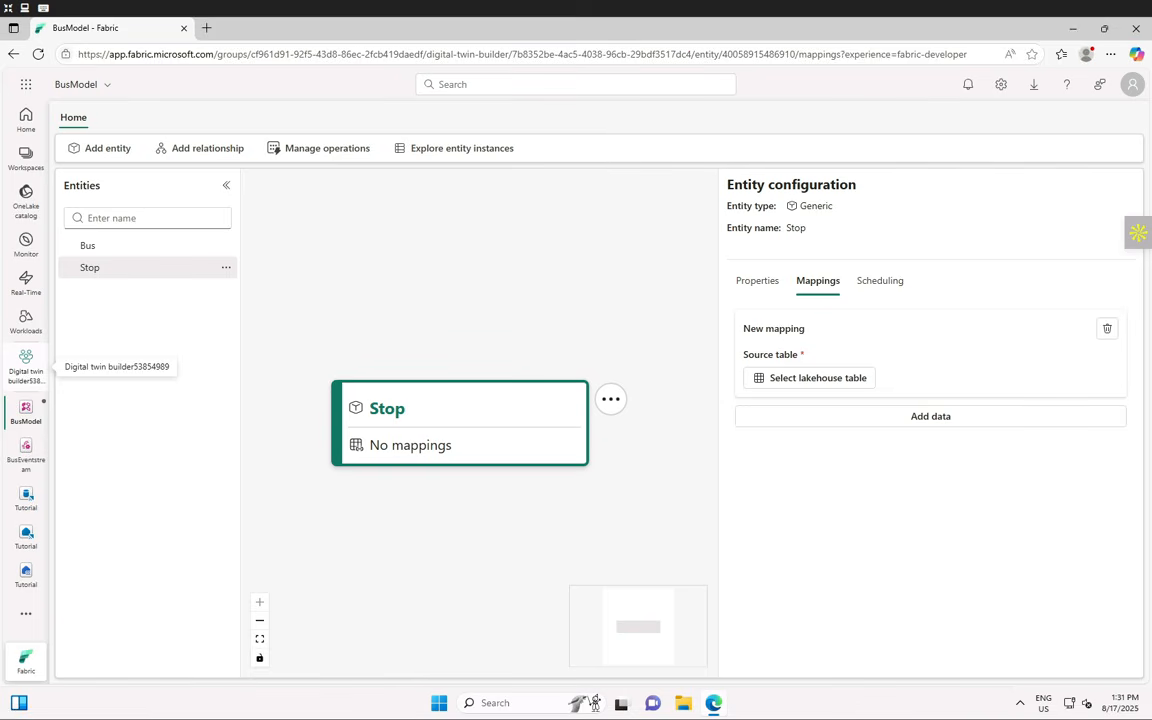
- Source the Stop mapping from stops_data in the Tutorial lakehouse, Digital twin builder53854989 workspace
{"action": "left_click", "coordinate": [806, 379]}
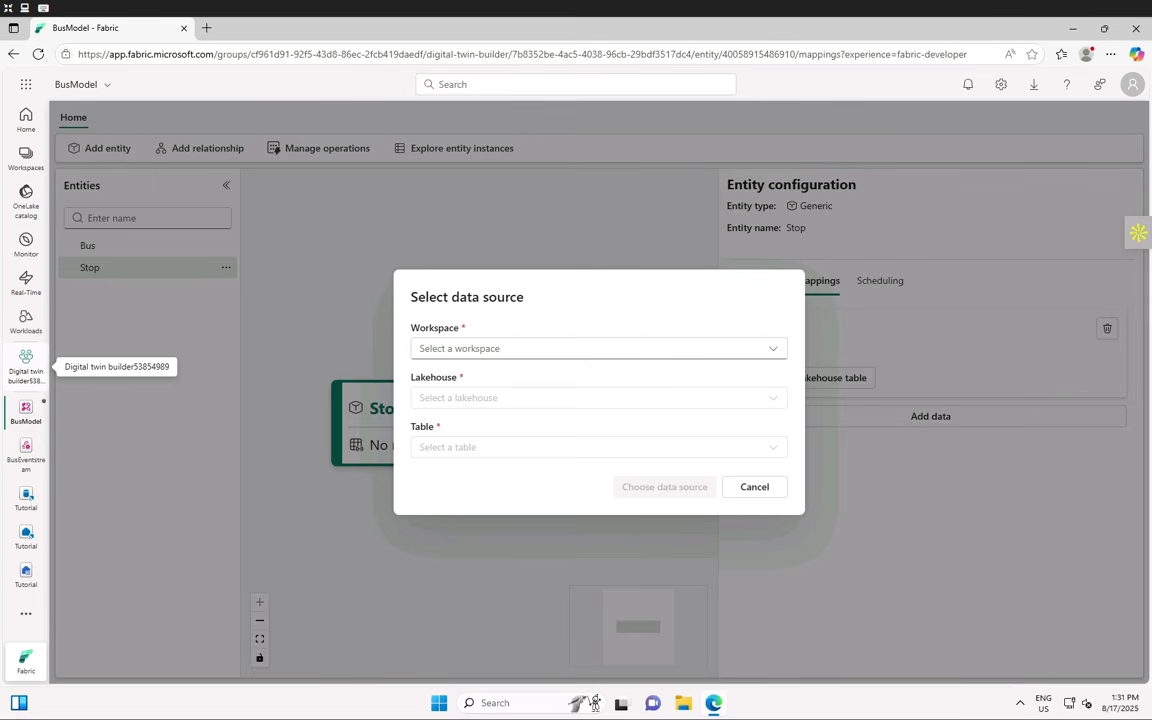
{"action": "left_click", "coordinate": [514, 350]}
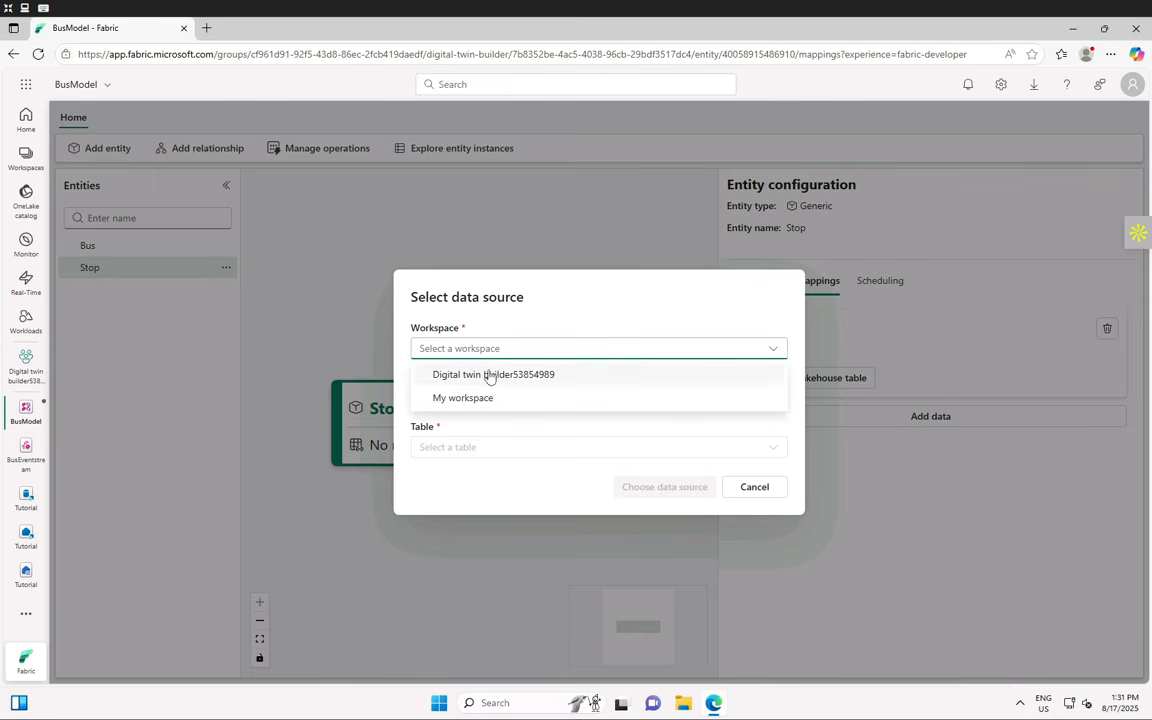
{"action": "left_click", "coordinate": [490, 375]}
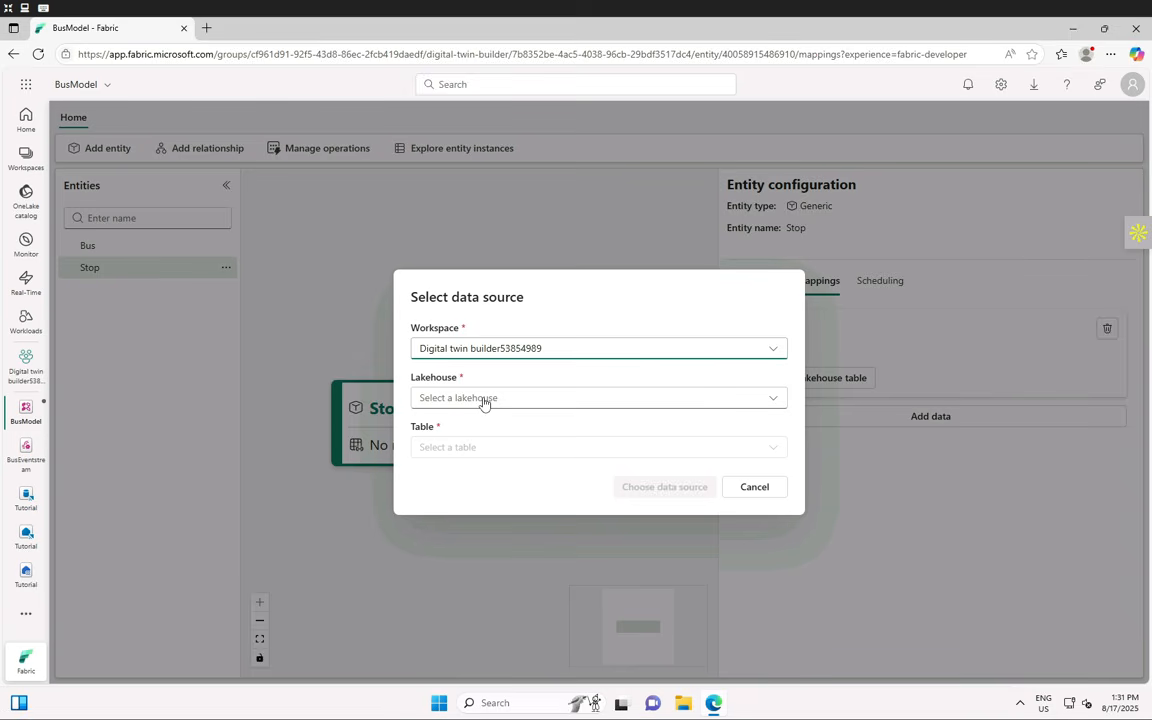
{"action": "left_click", "coordinate": [484, 399]}
{"action": "left_click", "coordinate": [458, 449]}
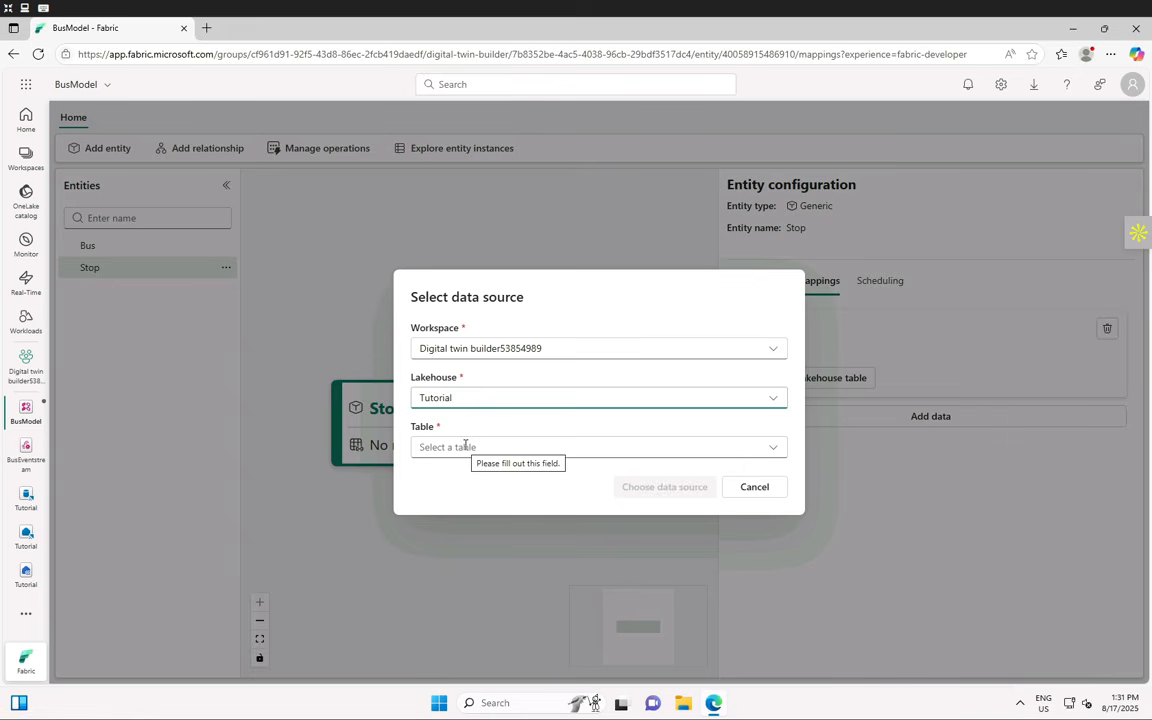
{"action": "left_click", "coordinate": [465, 446]}
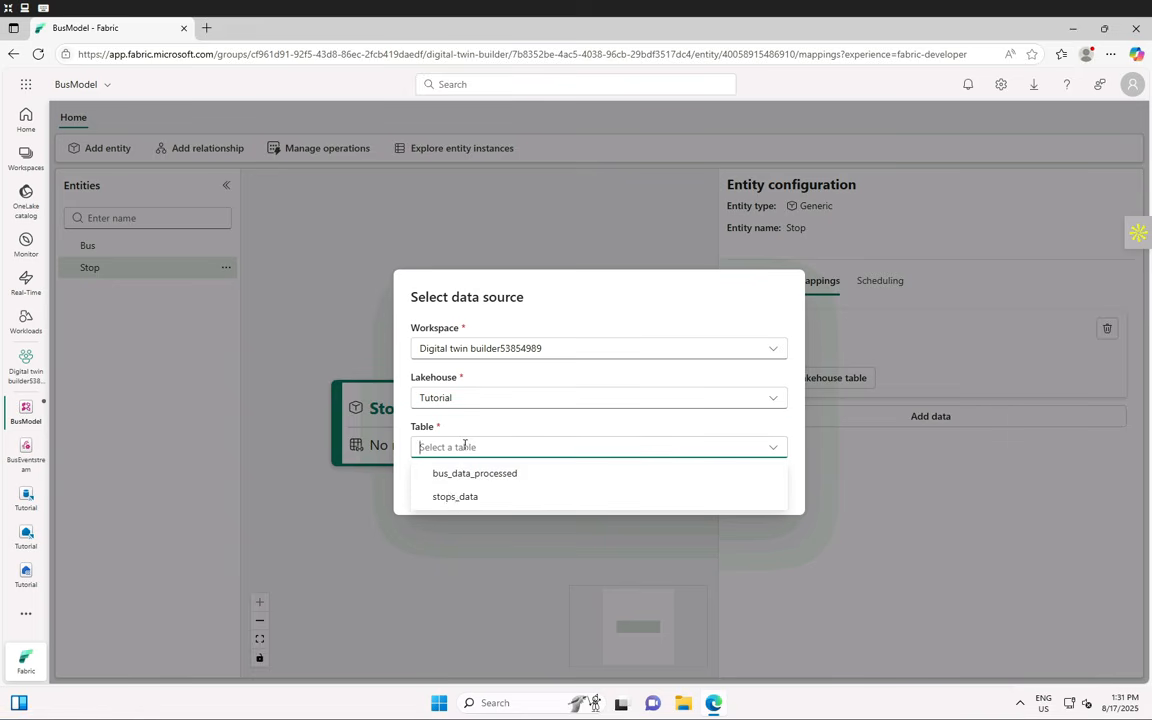
{"action": "left_click", "coordinate": [446, 507]}
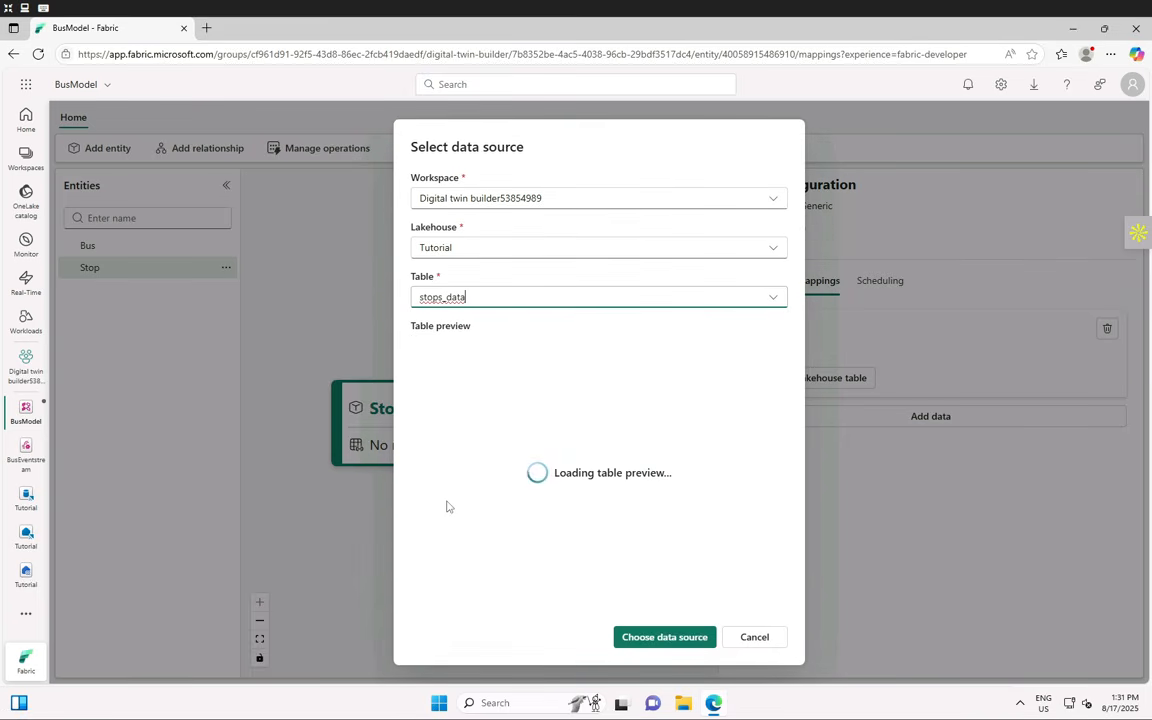
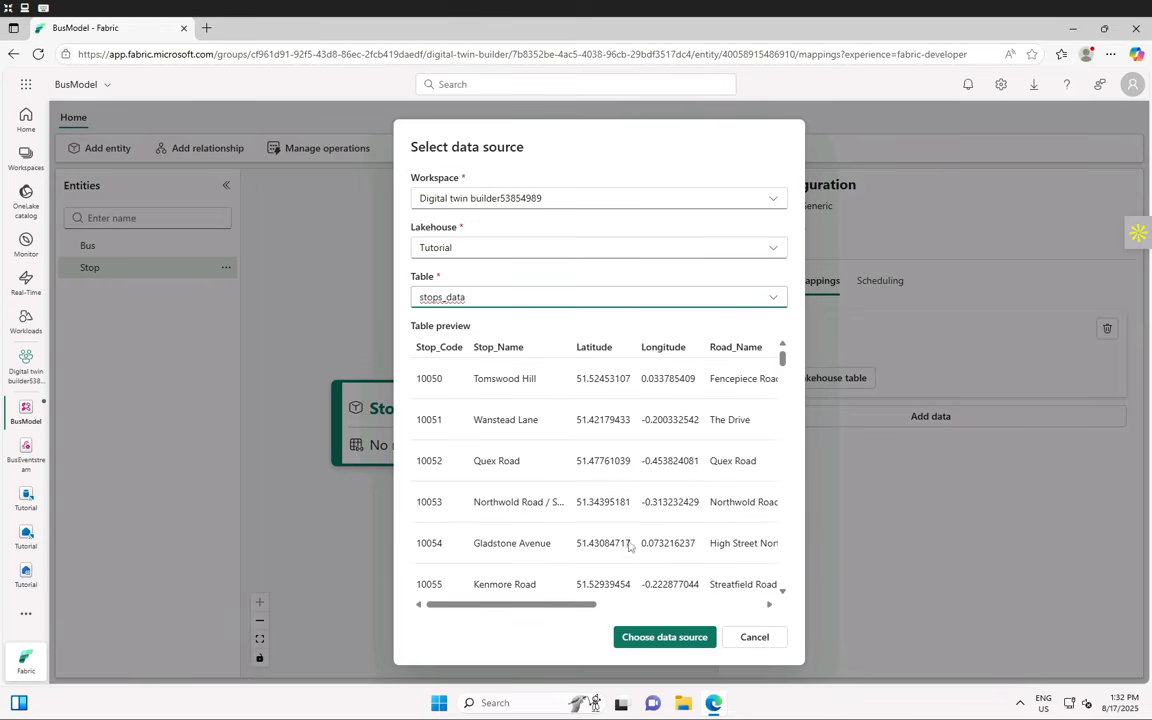
- Confirm stops_data from the Tutorial lakehouse as the Stop mapping's source table
{"action": "scroll", "coordinate": [617, 548], "scroll_direction": "down", "scroll_amount": 20}
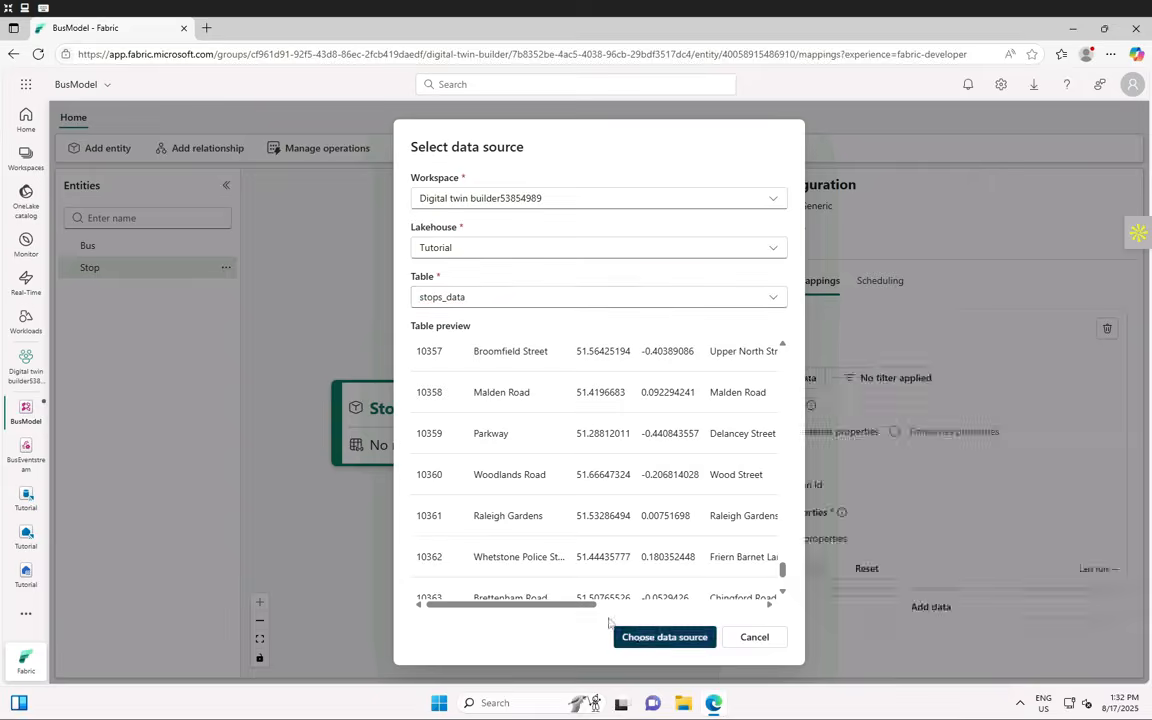
{"action": "left_click", "coordinate": [653, 637]}
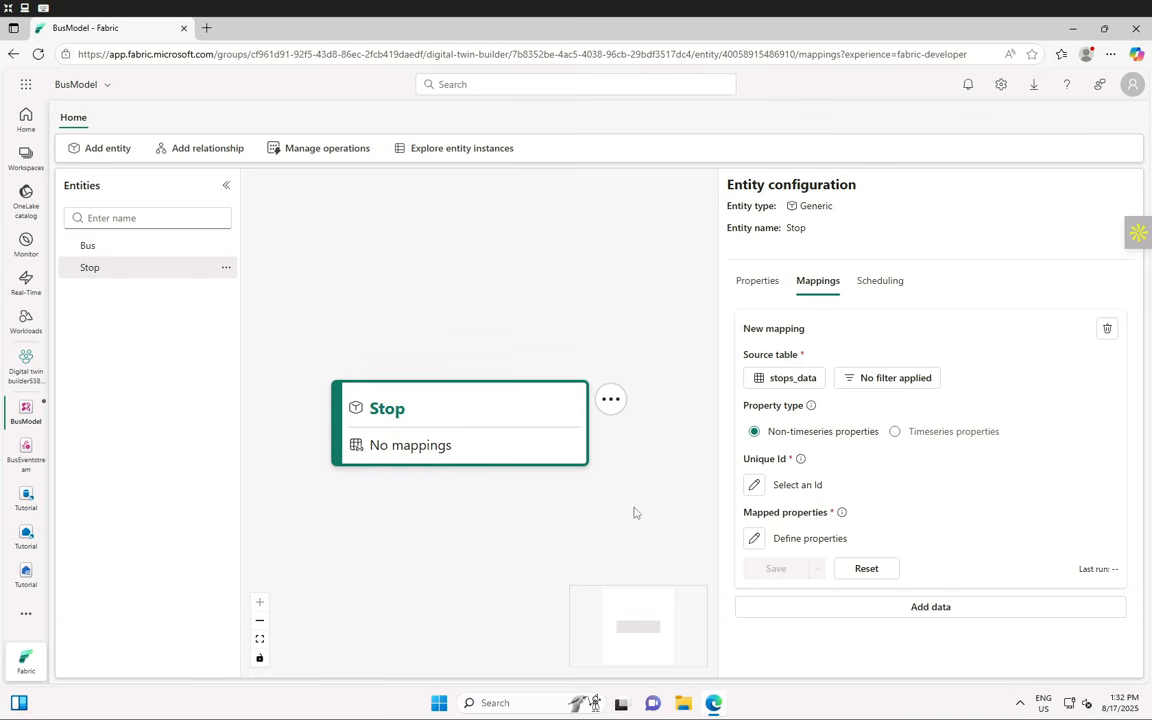
- Choose the Stop_Code column as the unique Id of the Stop mapping
{"action": "left_click", "coordinate": [754, 485]}
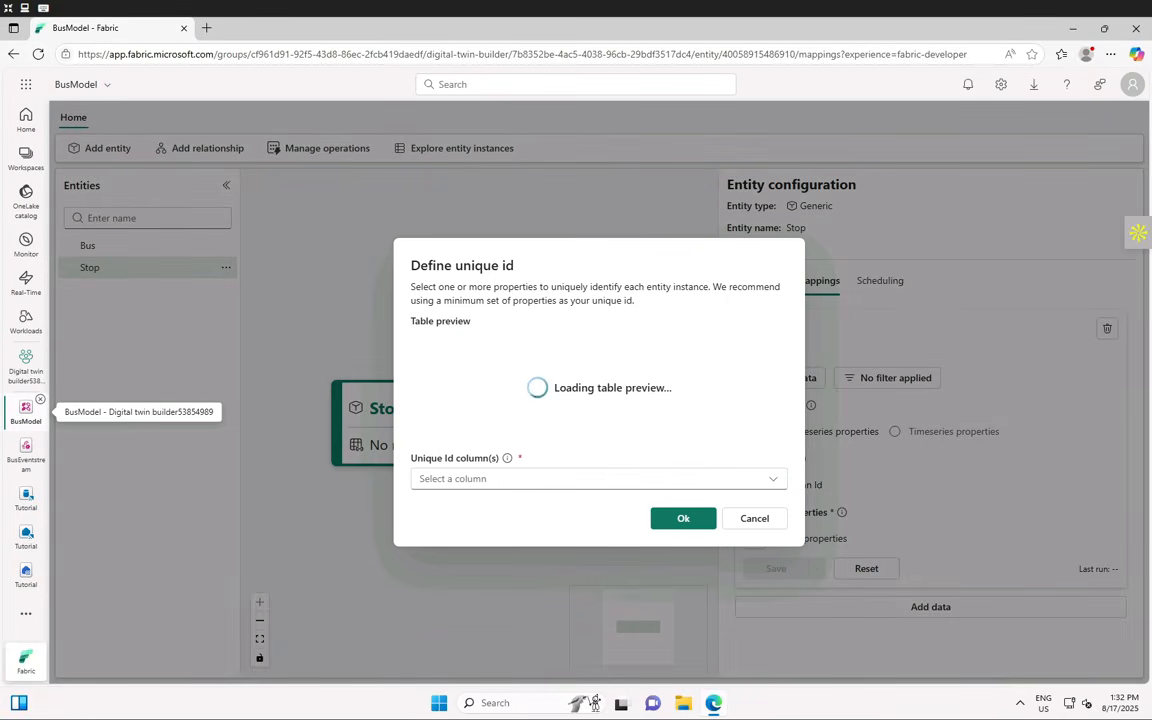
{"action": "left_click", "coordinate": [465, 480]}
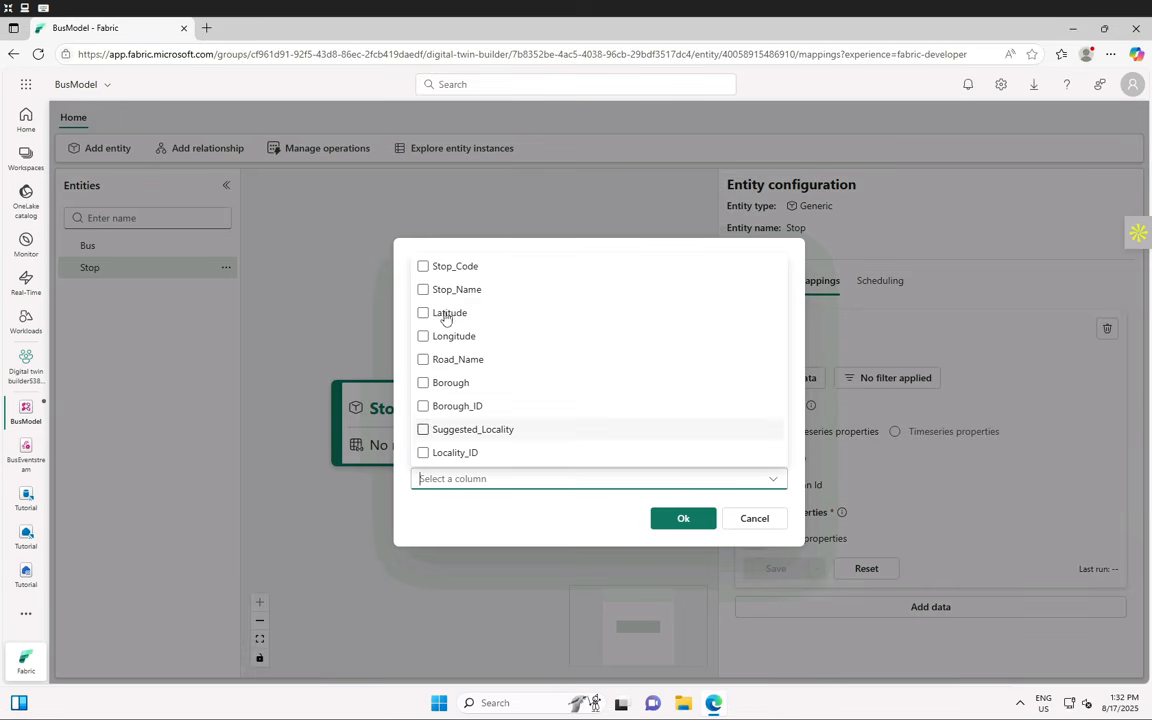
{"action": "left_click", "coordinate": [422, 266]}
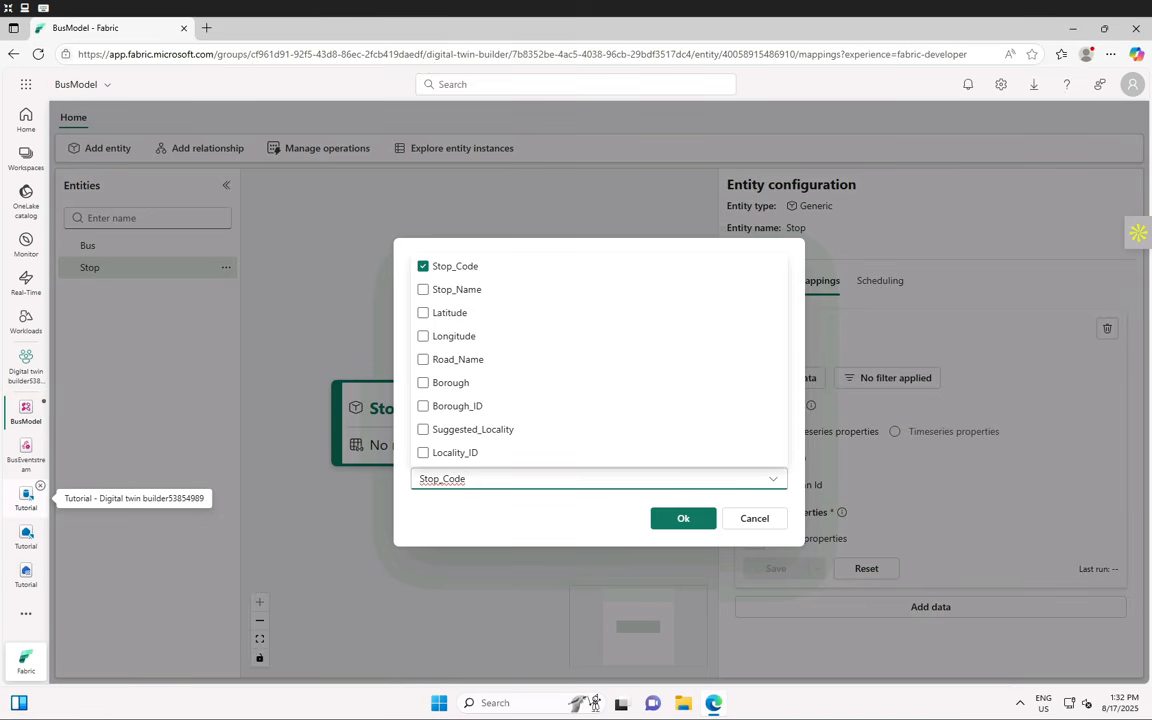
{"action": "left_click", "coordinate": [484, 512]}
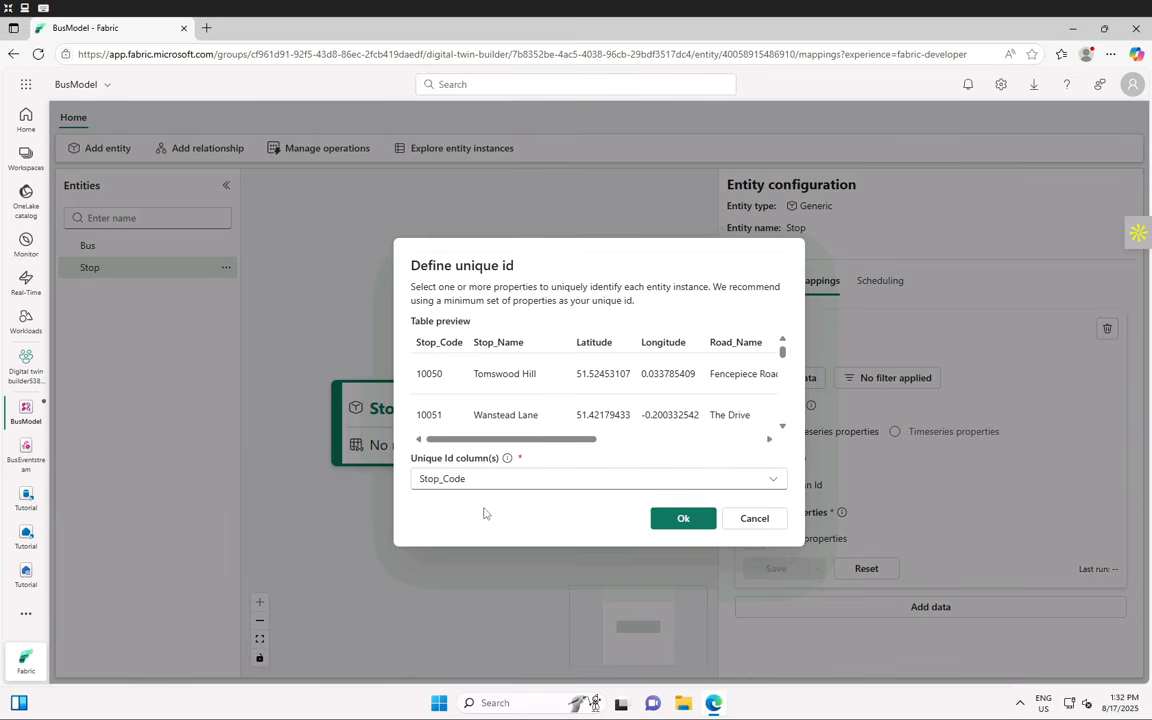
{"action": "left_click", "coordinate": [680, 518]}
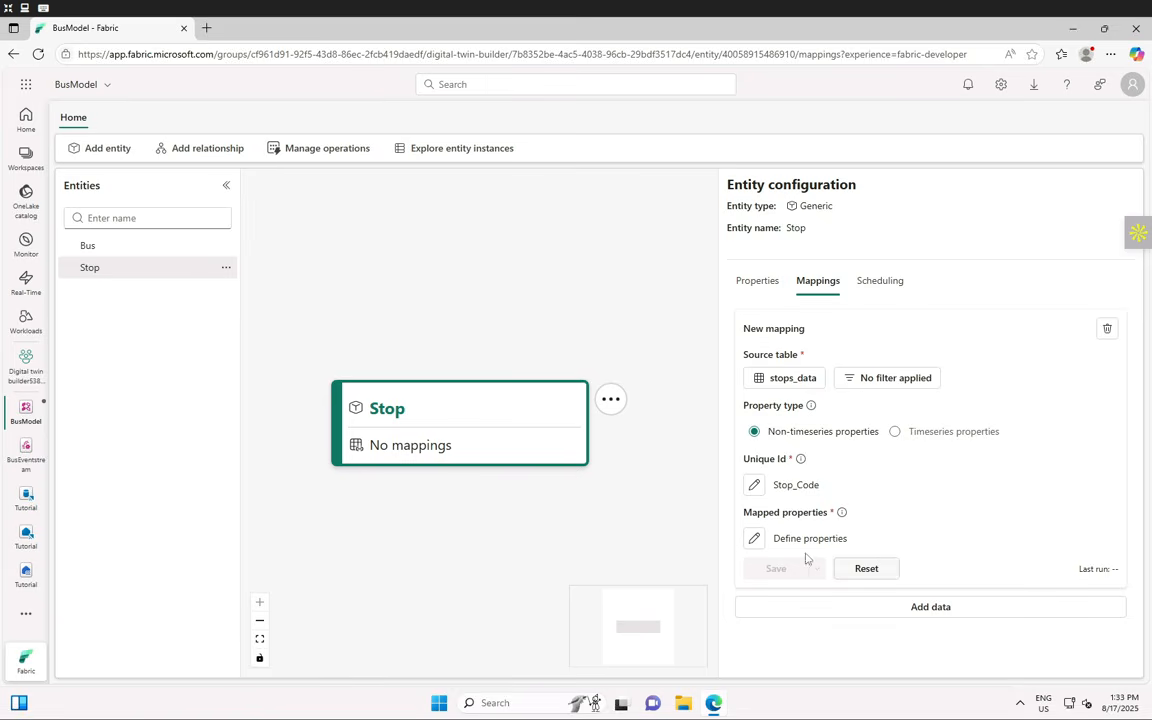
{"action": "left_click", "coordinate": [755, 541]}
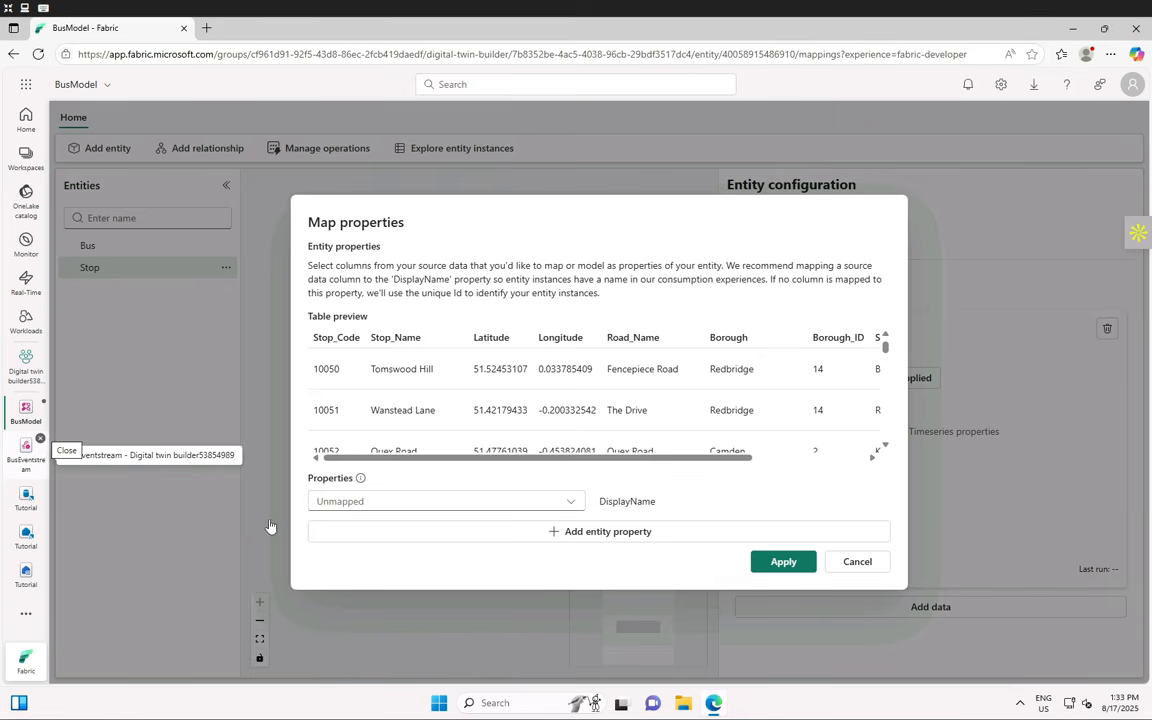
- Map Stop_Name to DisplayName and add Stop_Code and Road_Name as properties
{"action": "left_click", "coordinate": [560, 501]}
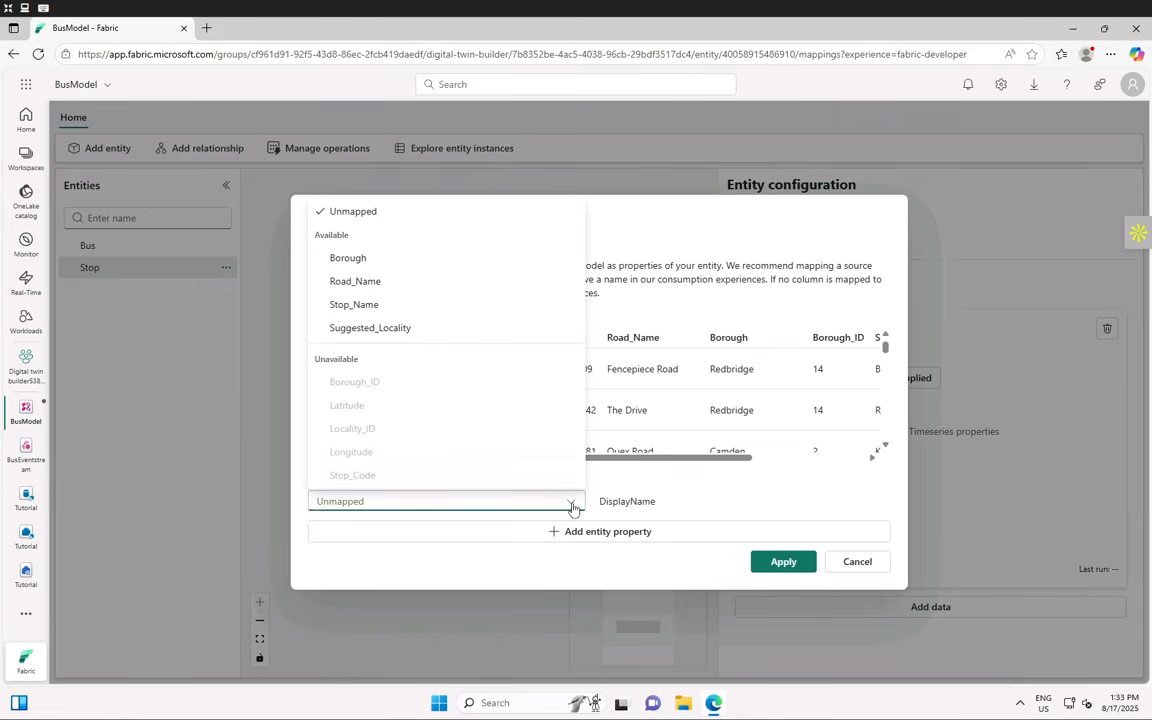
{"action": "left_click", "coordinate": [572, 504]}
{"action": "left_click", "coordinate": [572, 504]}
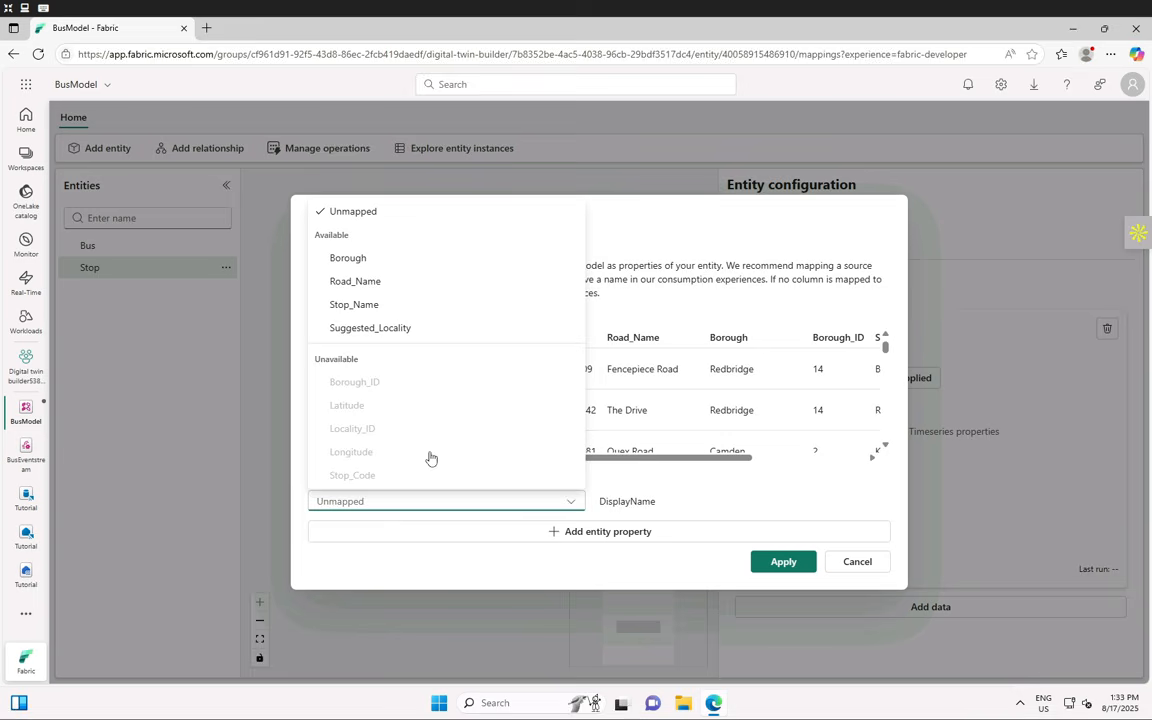
{"action": "left_click", "coordinate": [375, 305]}
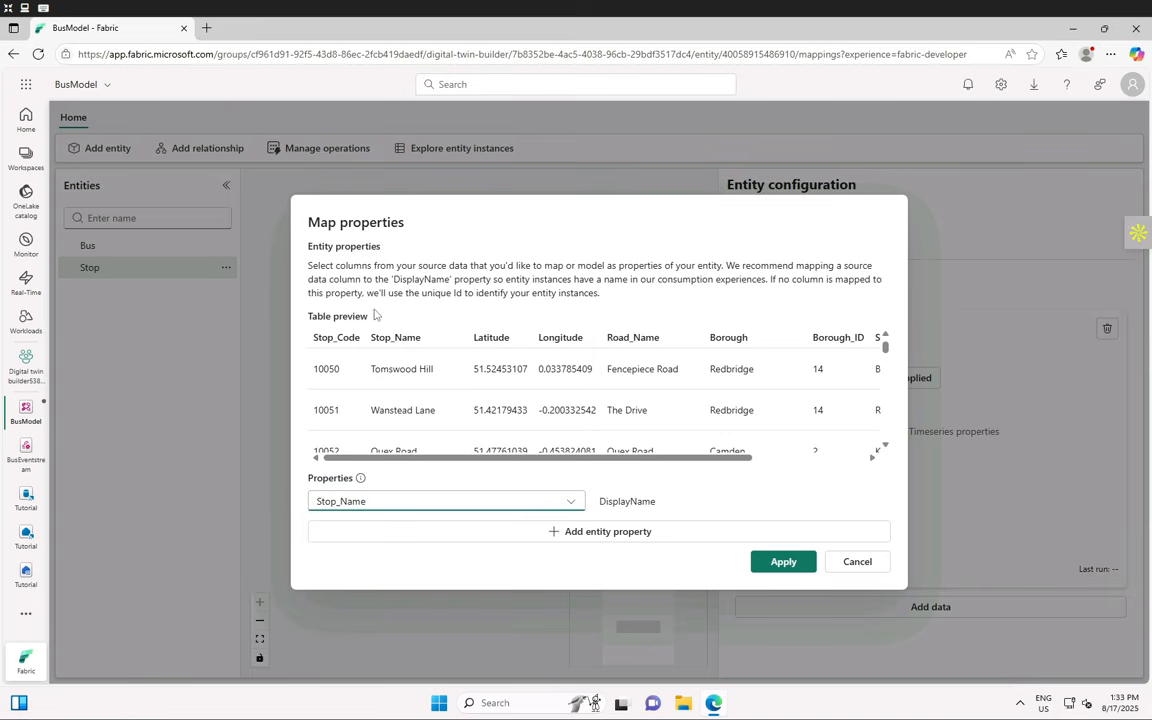
{"action": "left_click", "coordinate": [605, 531]}
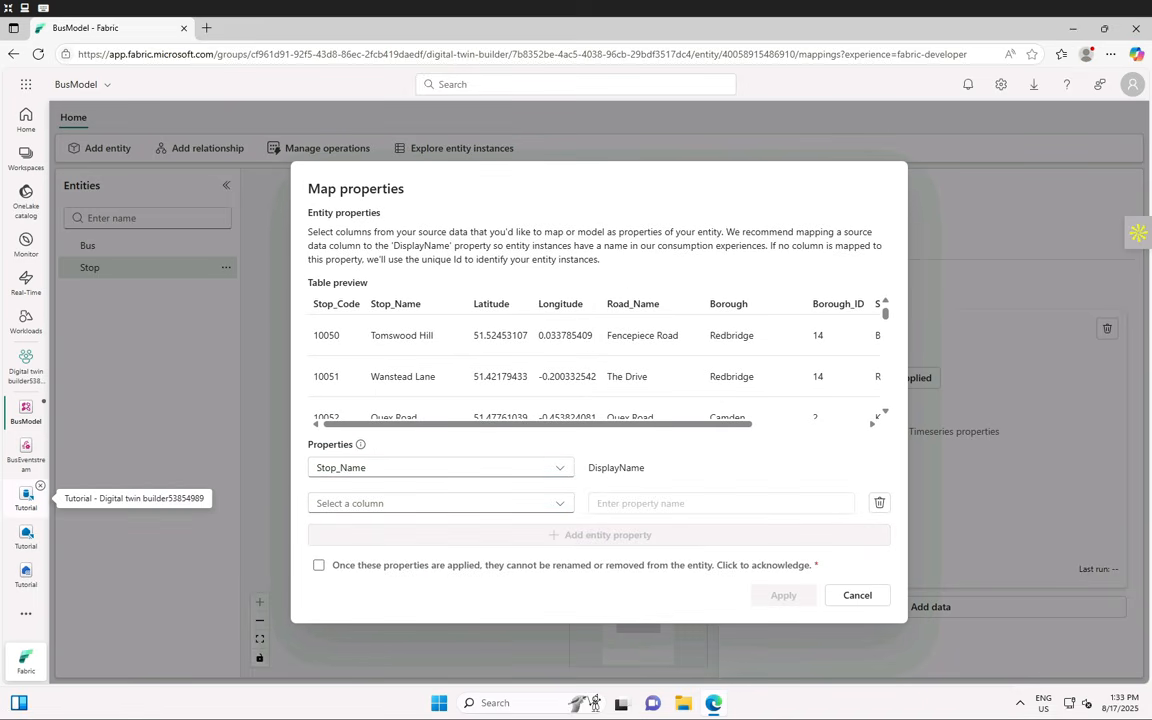
{"action": "left_click", "coordinate": [563, 506]}
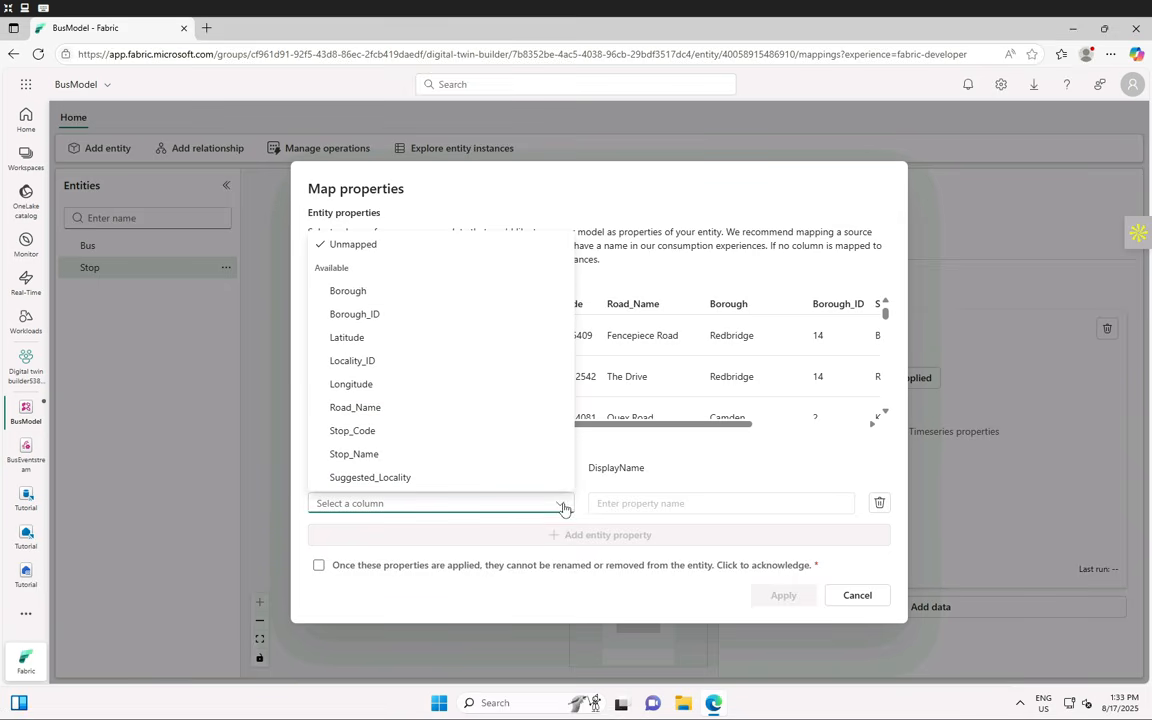
{"action": "left_click", "coordinate": [368, 431]}
{"action": "scroll", "coordinate": [486, 408], "scroll_direction": "down", "scroll_amount": 1}
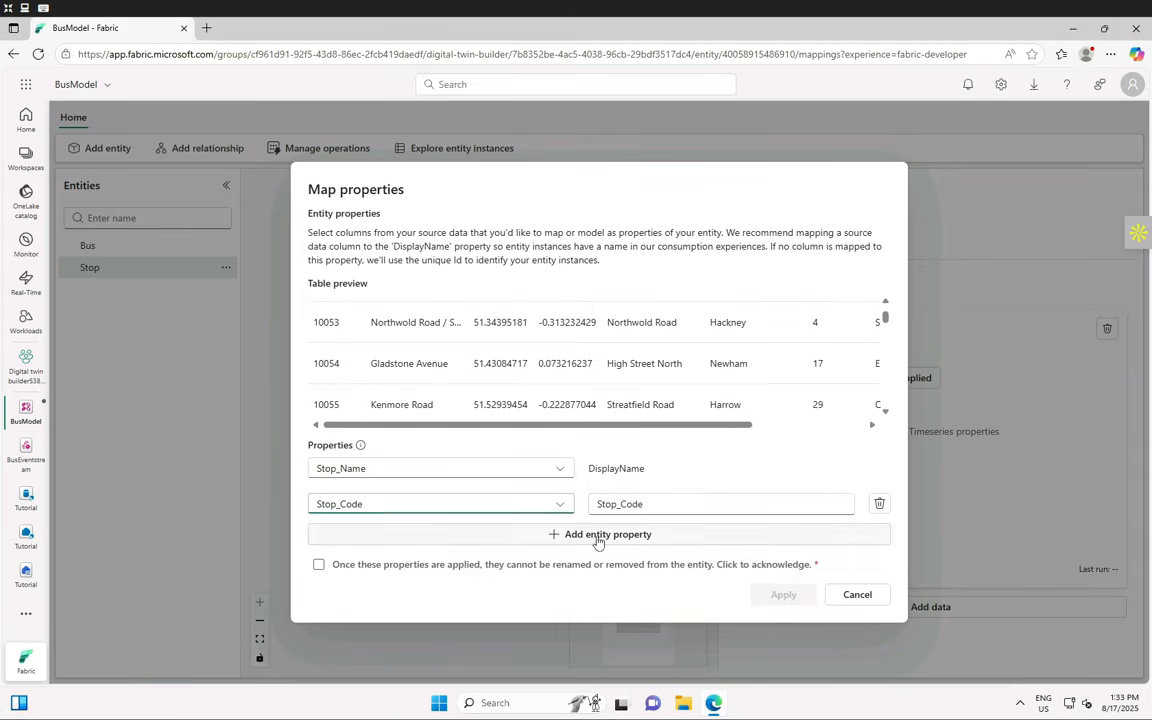
{"action": "left_click", "coordinate": [598, 536]}
{"action": "left_click", "coordinate": [565, 522]}
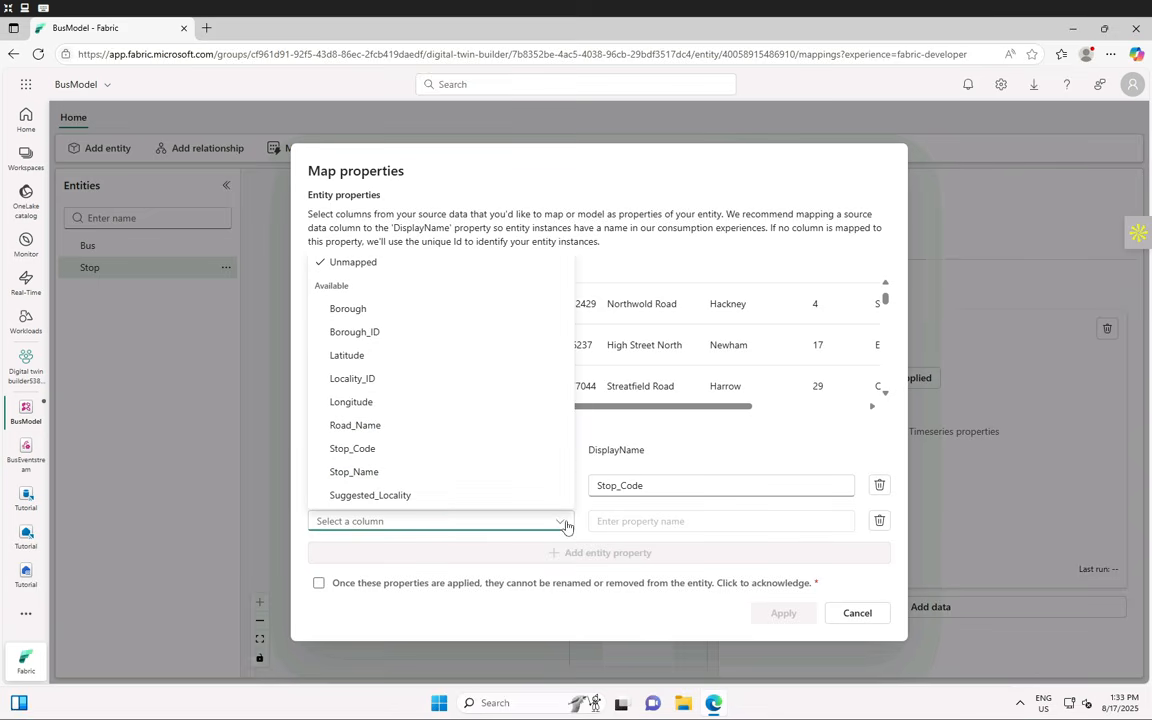
{"action": "left_click", "coordinate": [400, 427]}
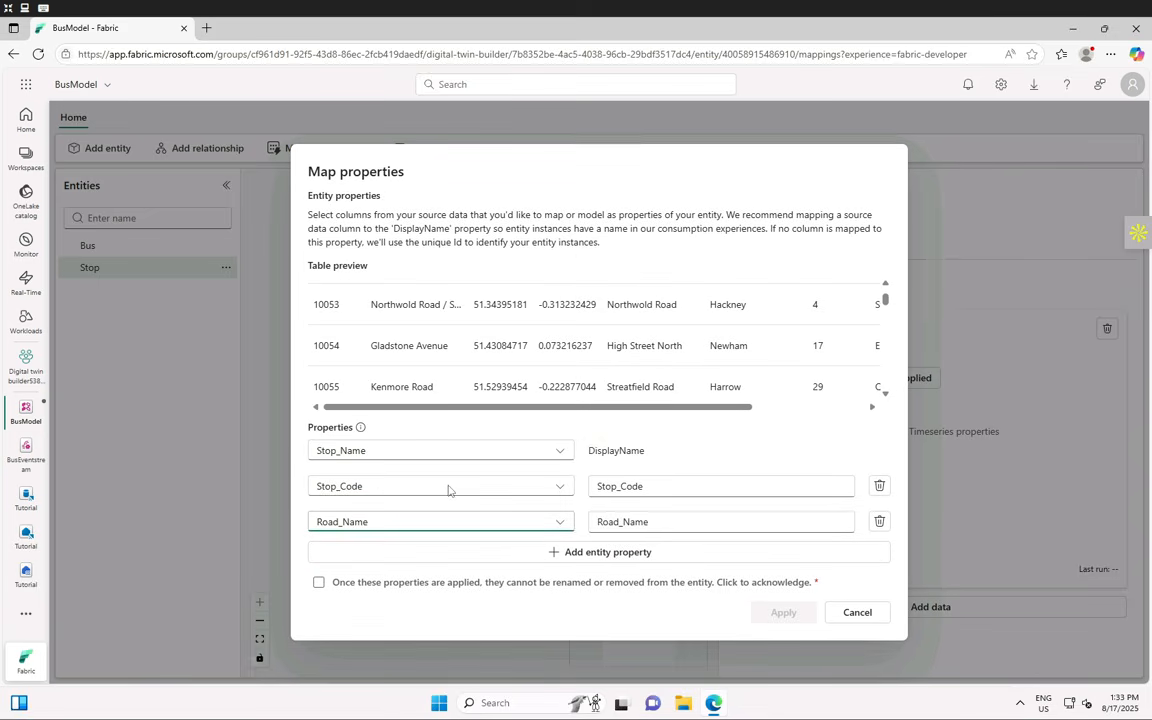
- Add Borough, Borough_ID, Suggested_Locality and Locality_ID as Stop properties
{"action": "left_click", "coordinate": [568, 557]}
{"action": "left_click", "coordinate": [561, 543]}
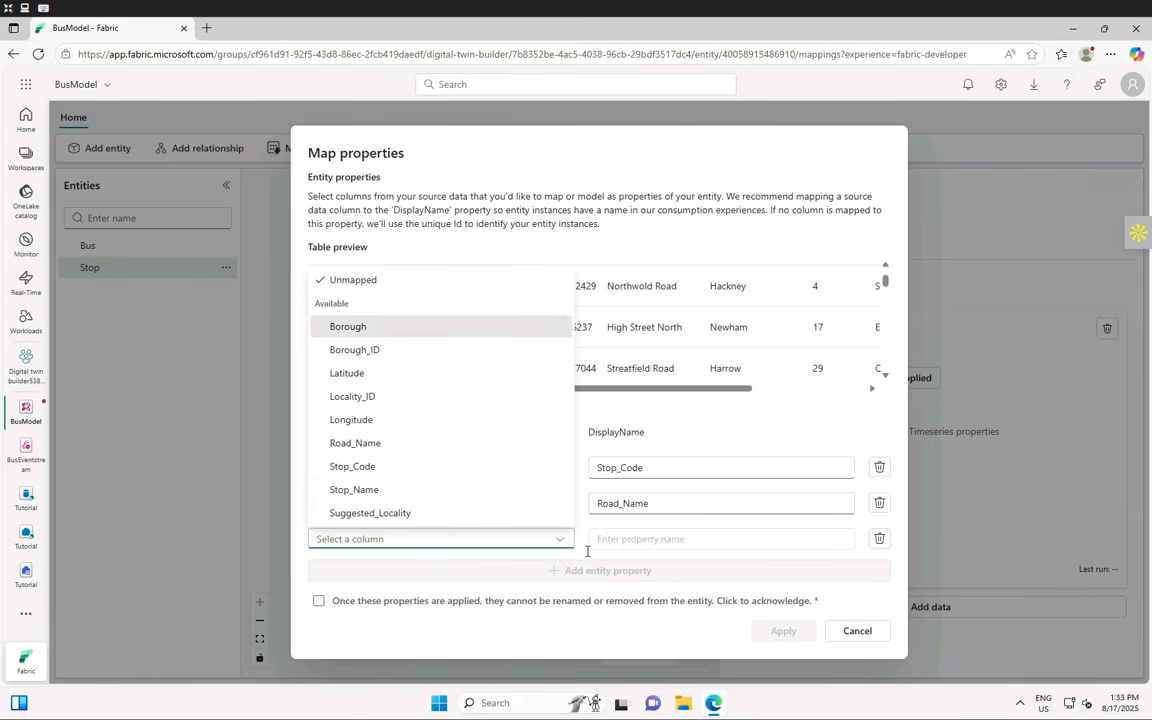
{"action": "key", "text": "Return"}
{"action": "left_click", "coordinate": [560, 567]}
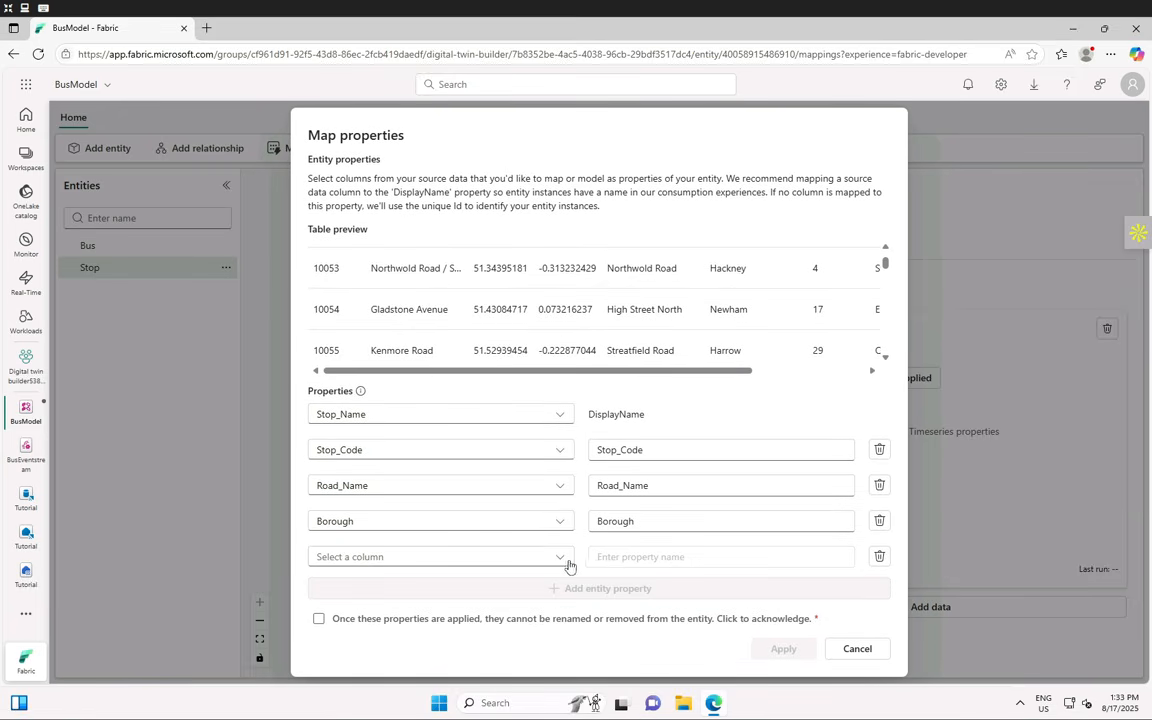
{"action": "left_click", "coordinate": [569, 557]}
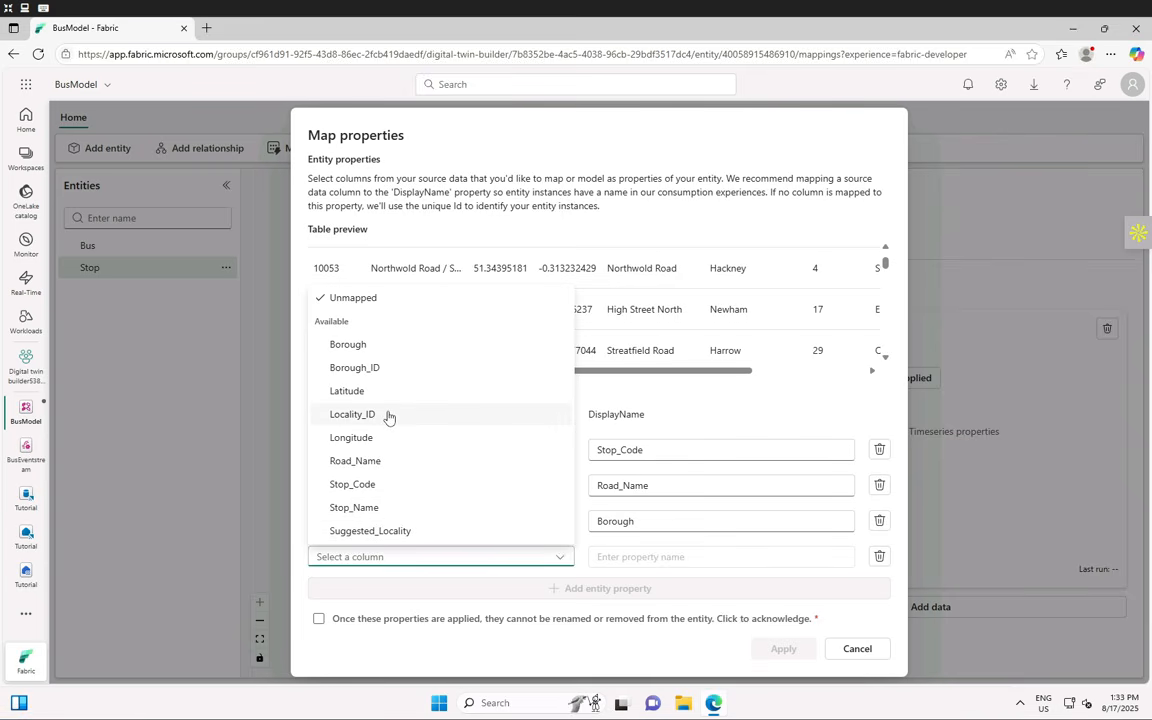
{"action": "left_click", "coordinate": [372, 367]}
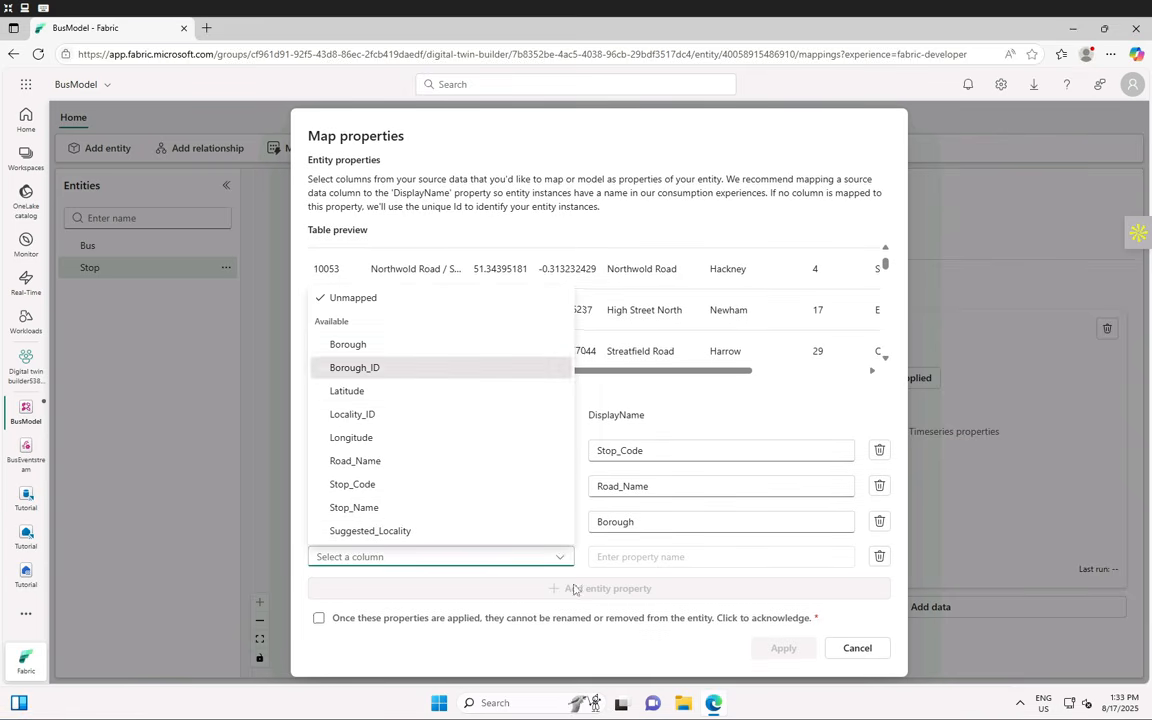
{"action": "left_click", "coordinate": [581, 588]}
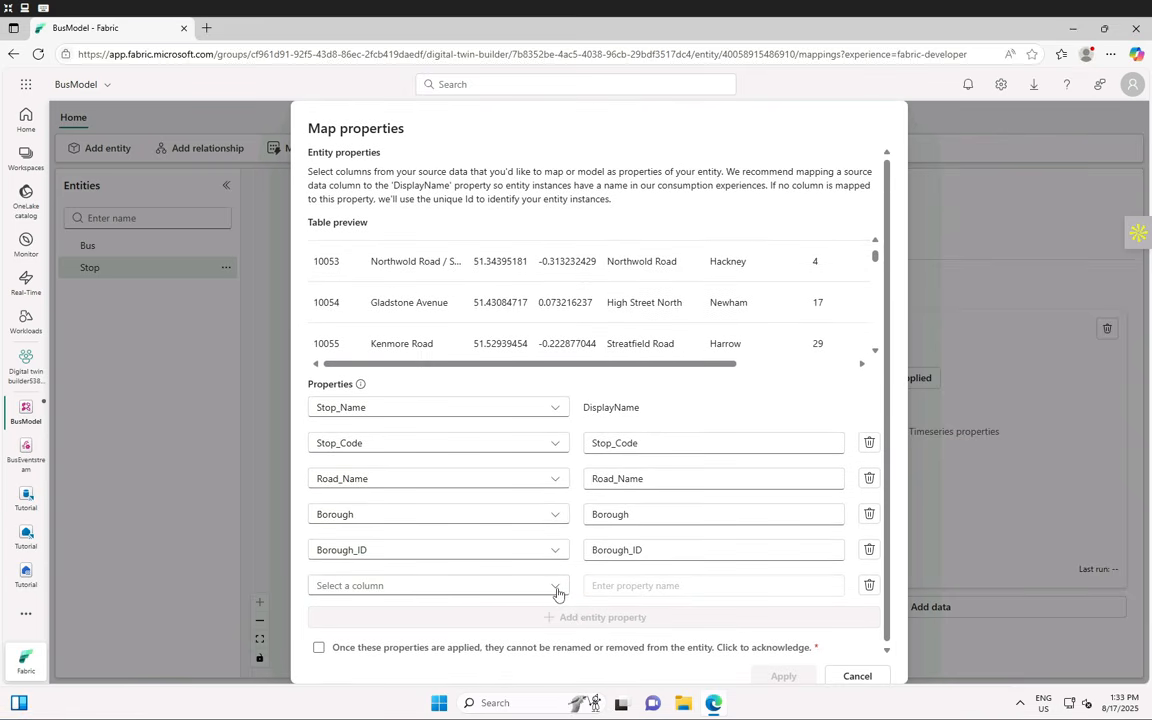
{"action": "left_click", "coordinate": [545, 592]}
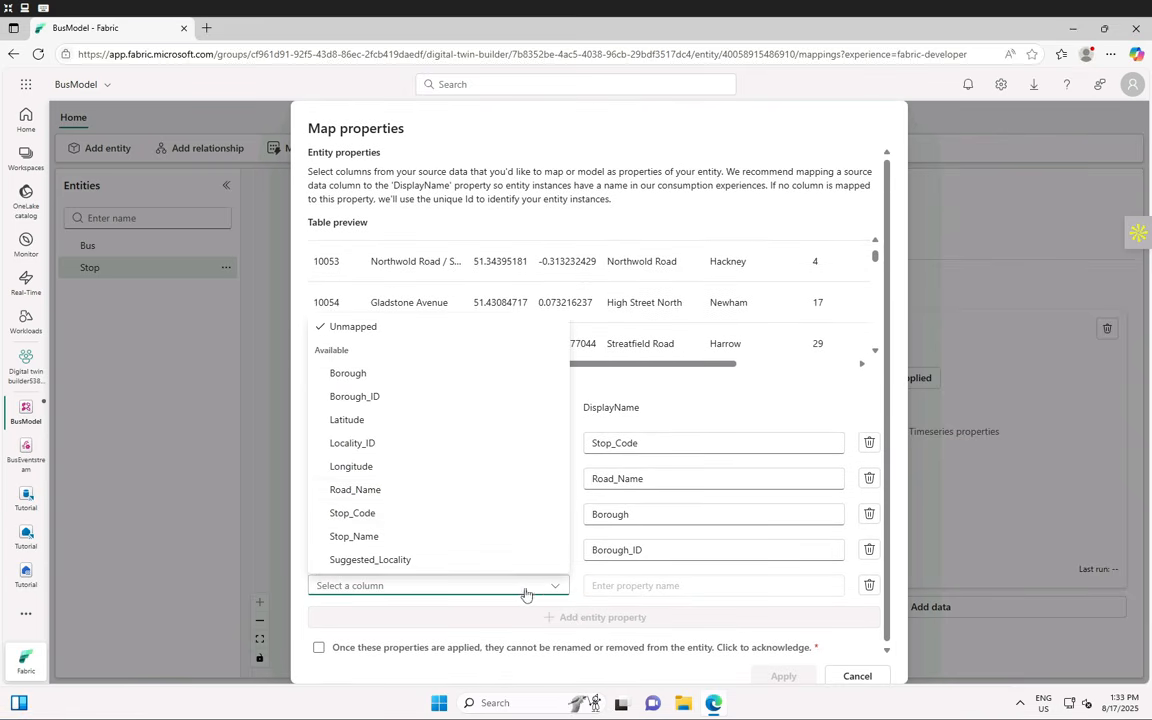
{"action": "left_click", "coordinate": [386, 560]}
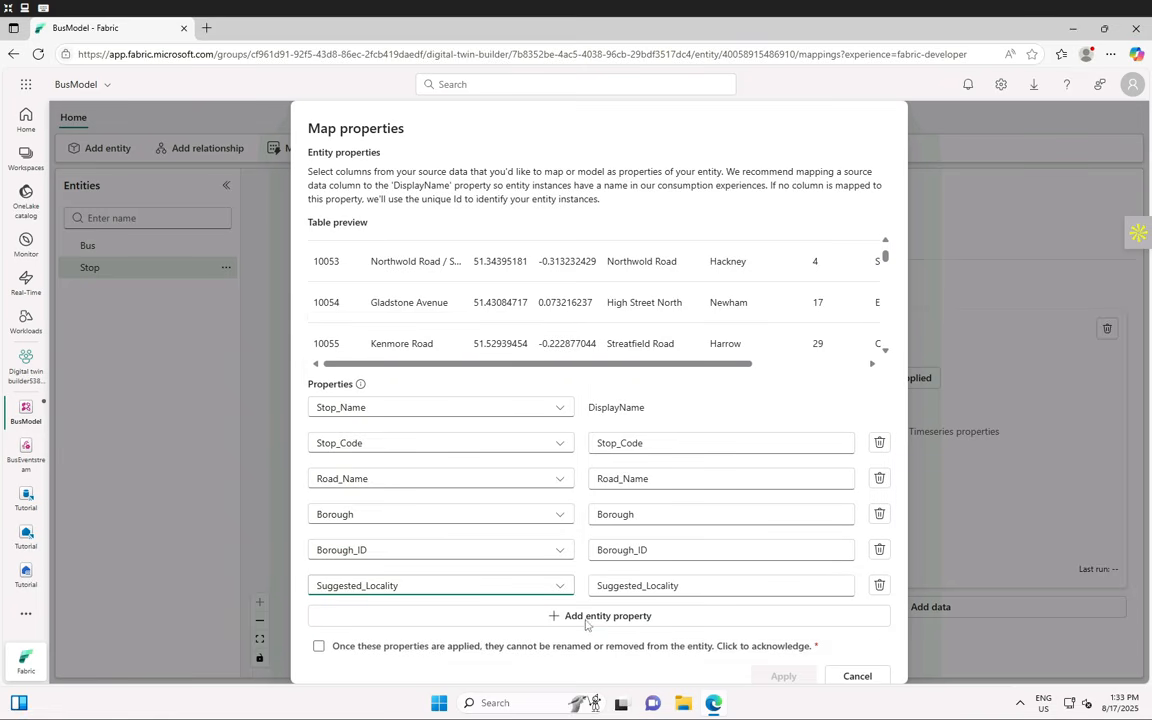
{"action": "left_click", "coordinate": [590, 616]}
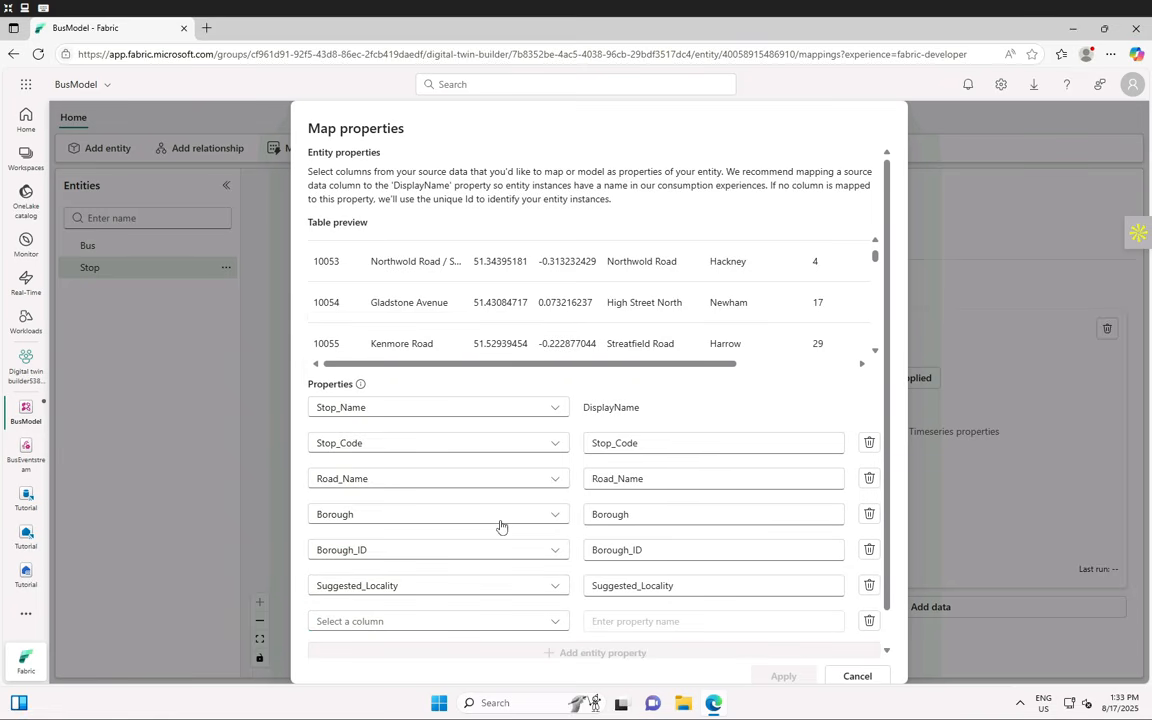
{"action": "scroll", "coordinate": [532, 571], "scroll_direction": "down", "scroll_amount": 1}
{"action": "left_click", "coordinate": [550, 586]}
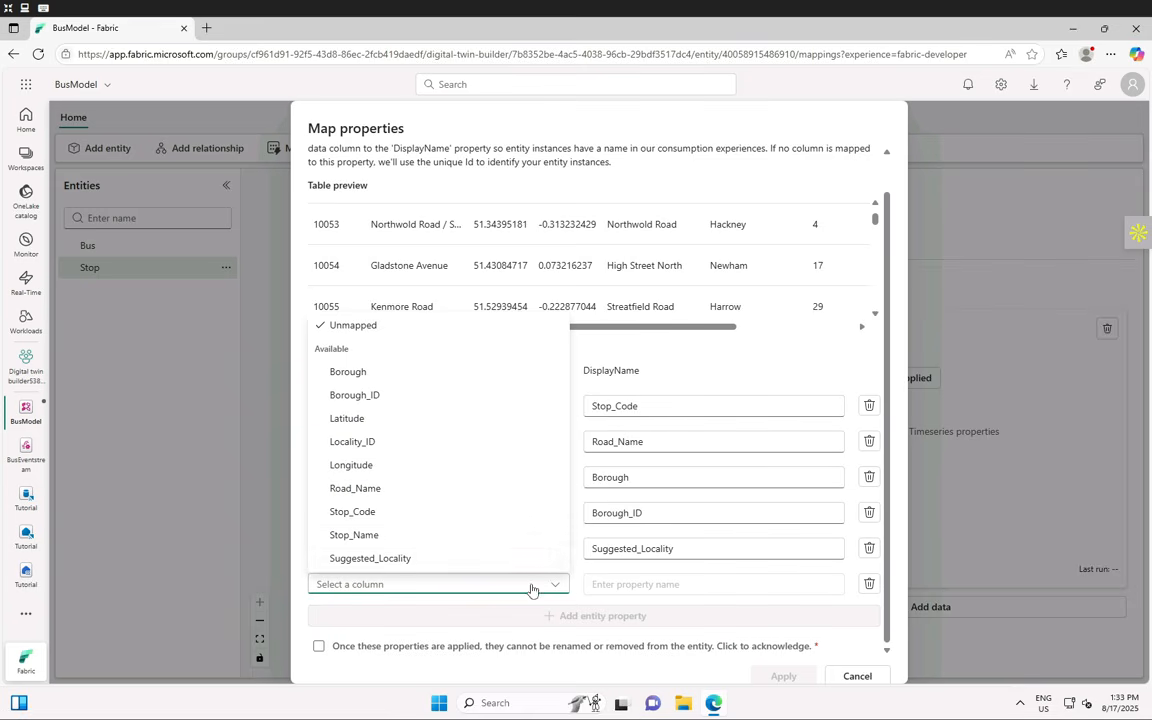
{"action": "left_click", "coordinate": [387, 451]}
- Add Latitude and Longitude properties and tick the acknowledgement checkbox
{"action": "left_click", "coordinate": [589, 617]}
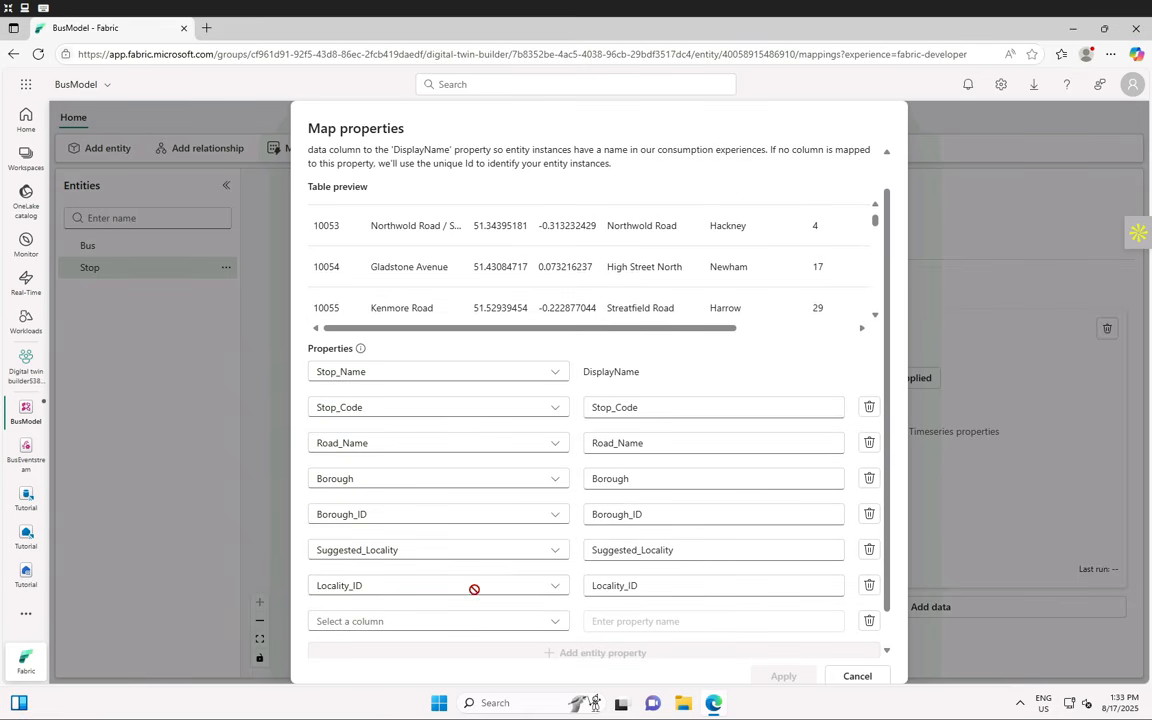
{"action": "left_click", "coordinate": [549, 621]}
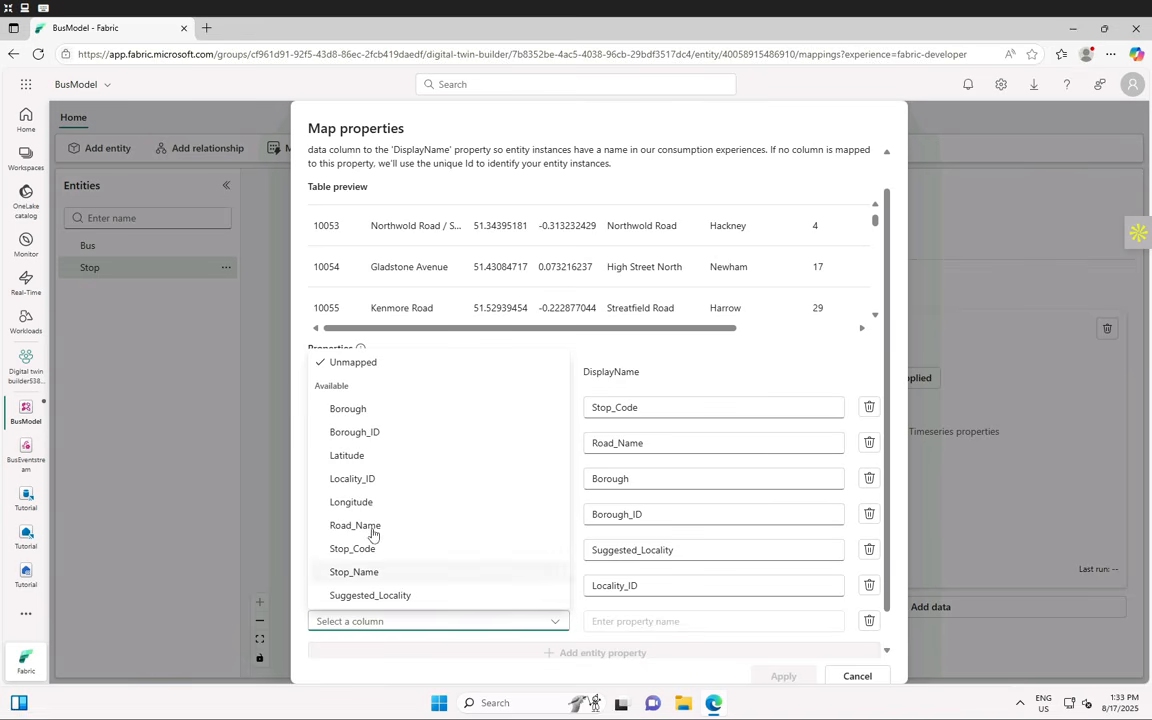
{"action": "left_click", "coordinate": [347, 455]}
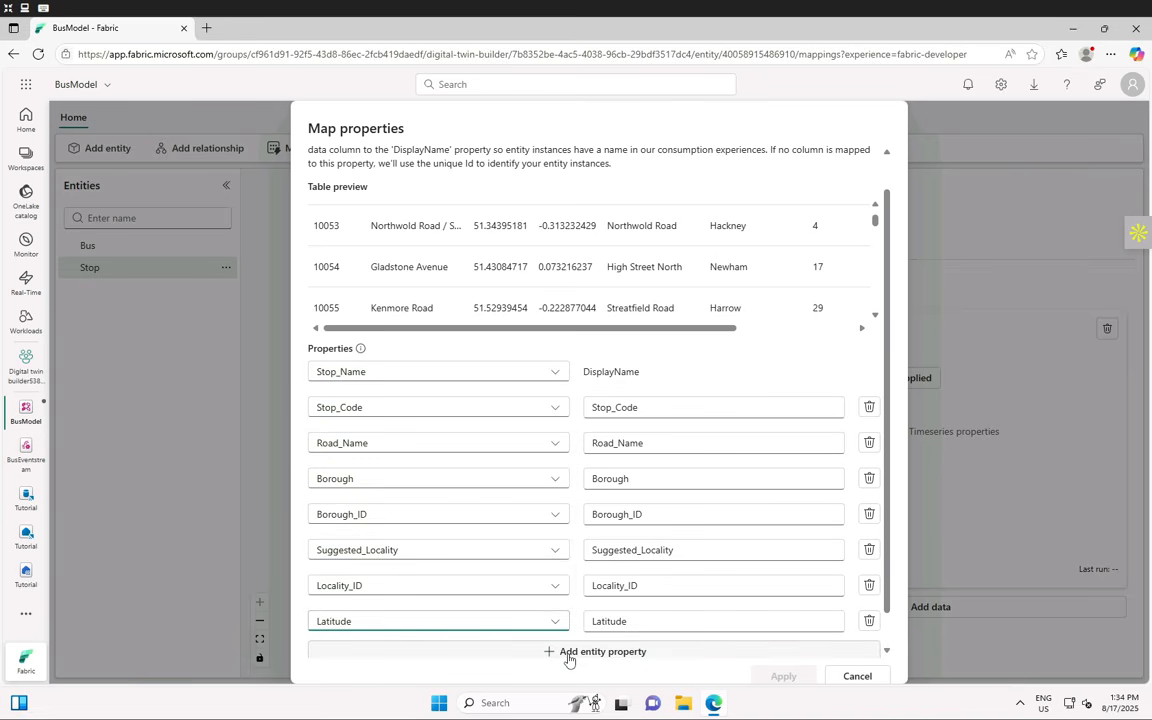
{"action": "left_click", "coordinate": [568, 655]}
{"action": "left_click", "coordinate": [453, 584]}
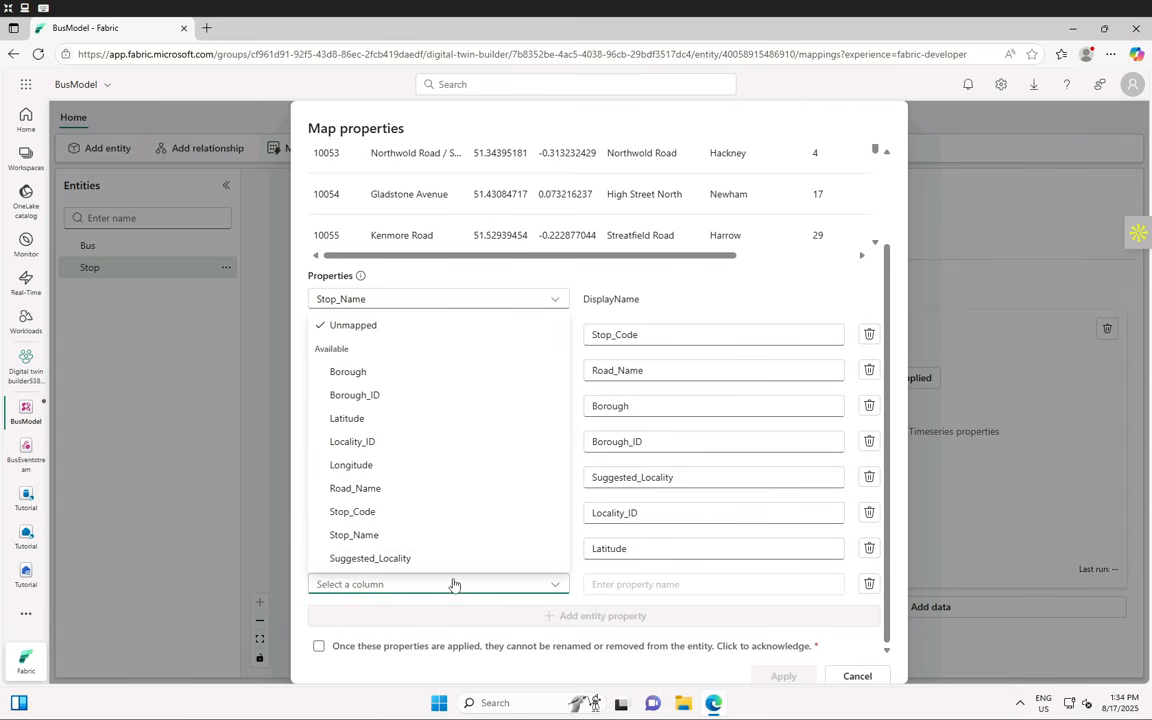
{"action": "left_click", "coordinate": [358, 466]}
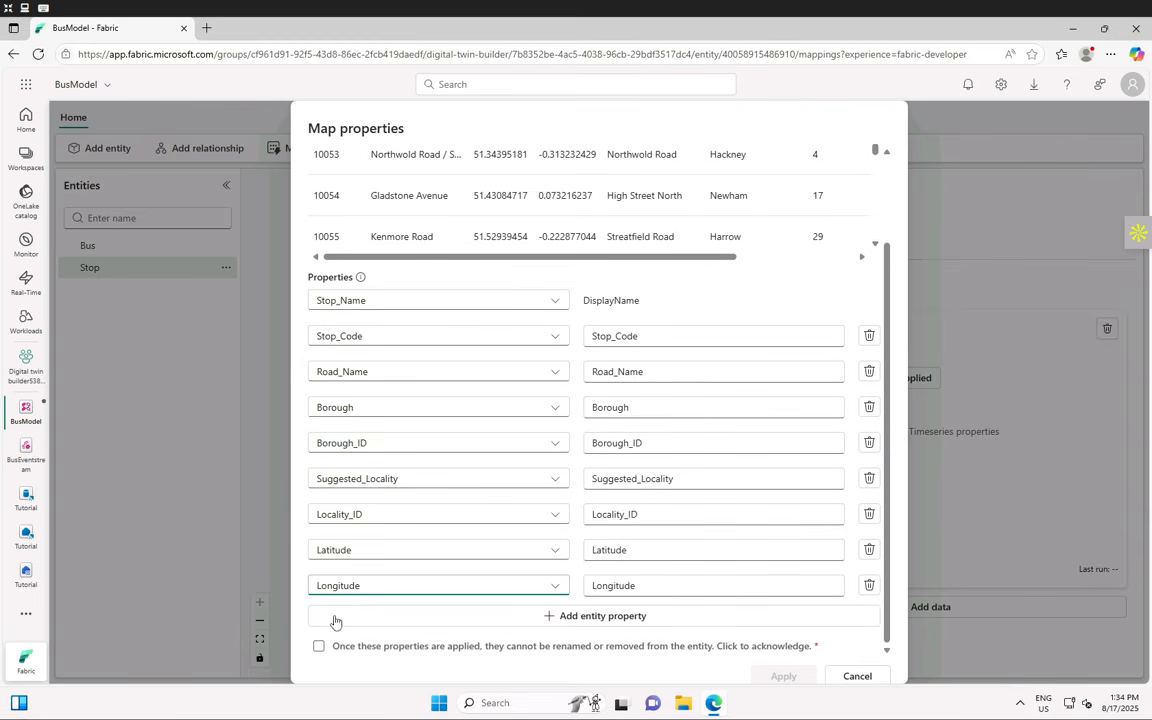
{"action": "left_click", "coordinate": [318, 646]}
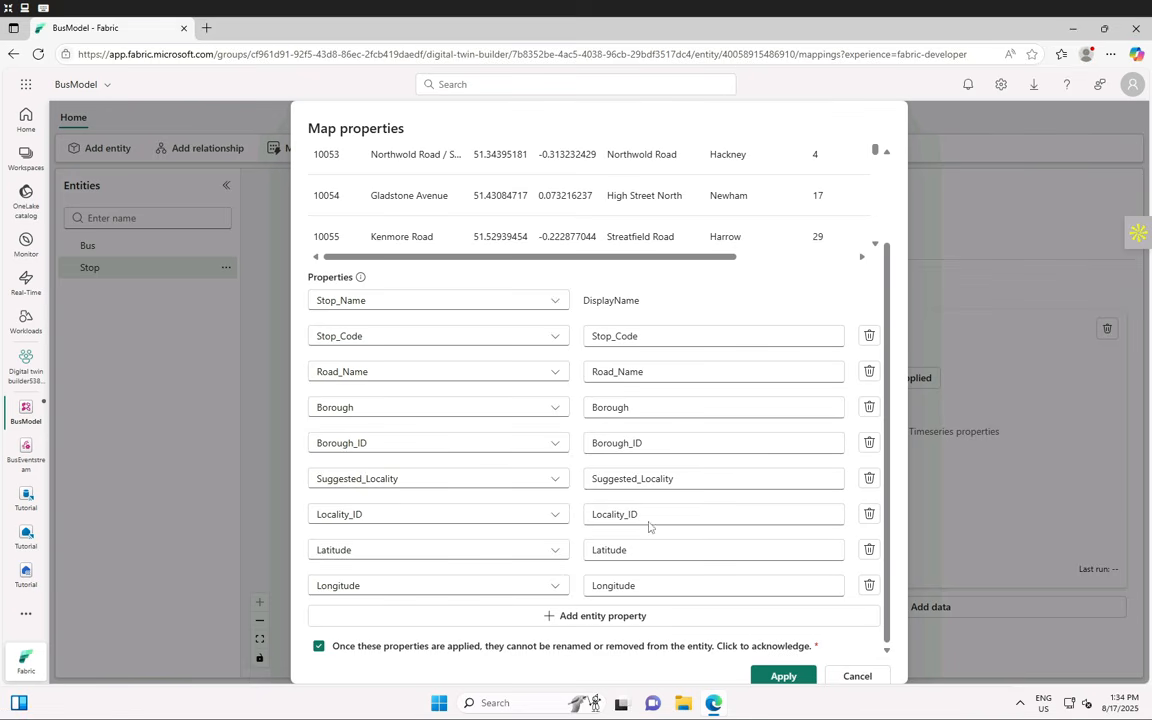
- Apply and save the Stop mapping, then run Stop_stops_data on demand
{"action": "left_click", "coordinate": [783, 676]}
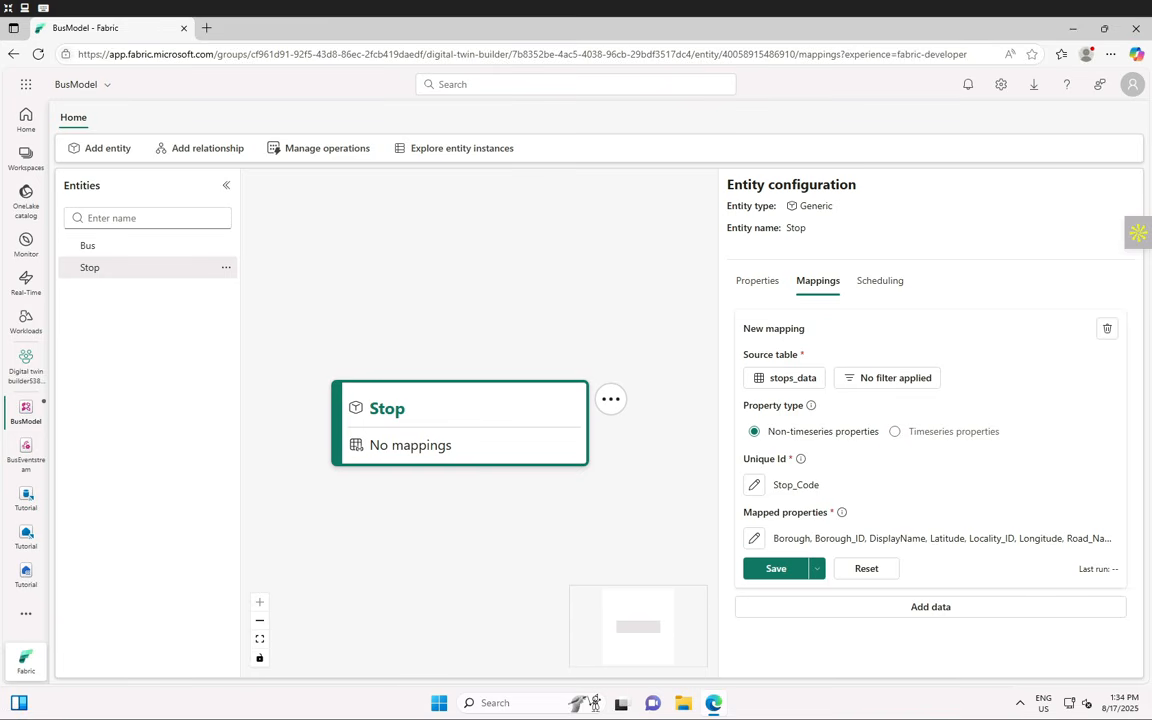
{"action": "left_click", "coordinate": [760, 570]}
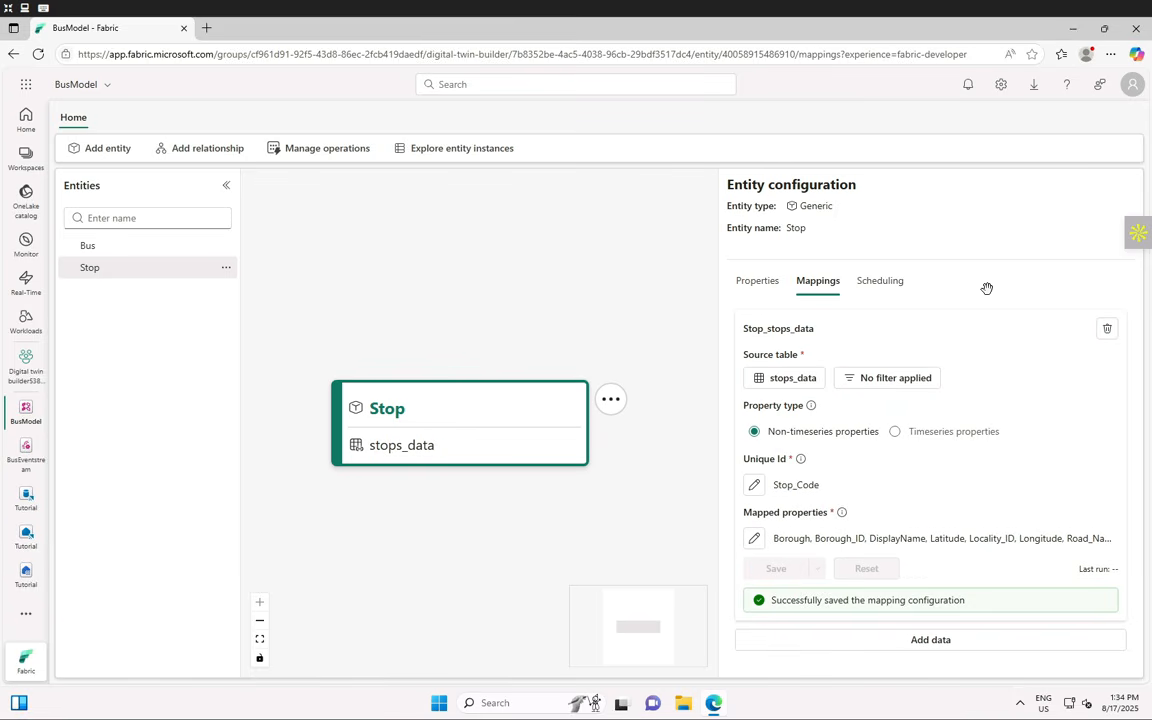
{"action": "left_click", "coordinate": [884, 287]}
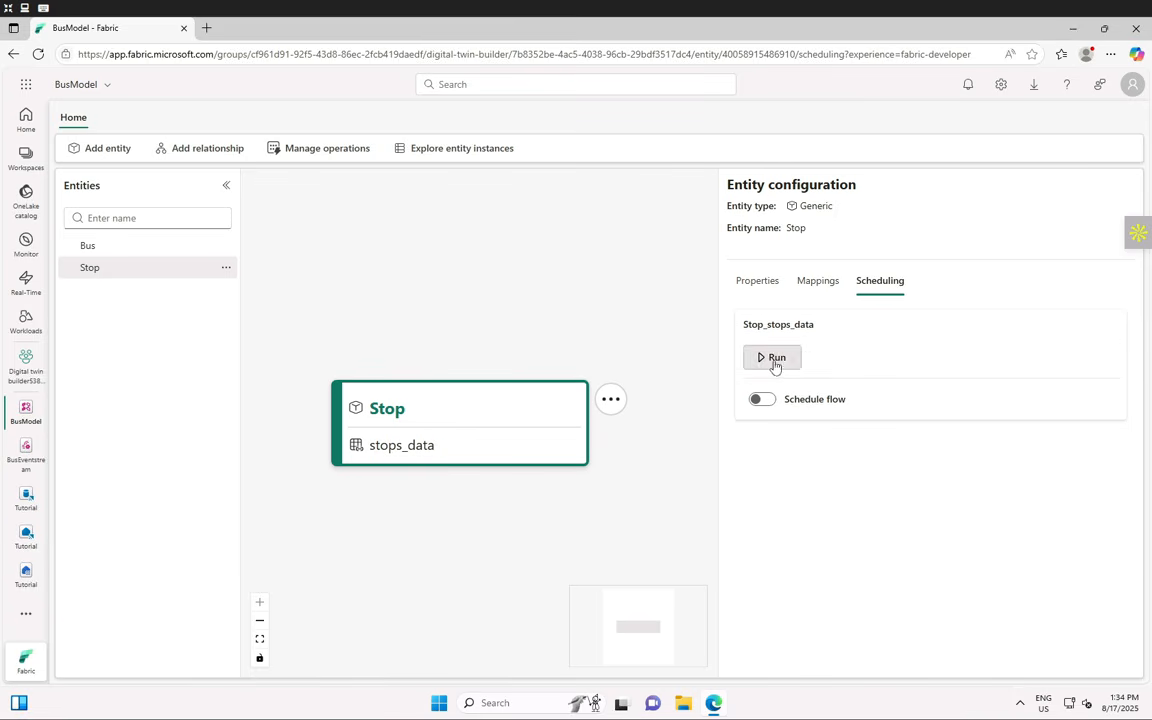
{"action": "left_click", "coordinate": [772, 360]}
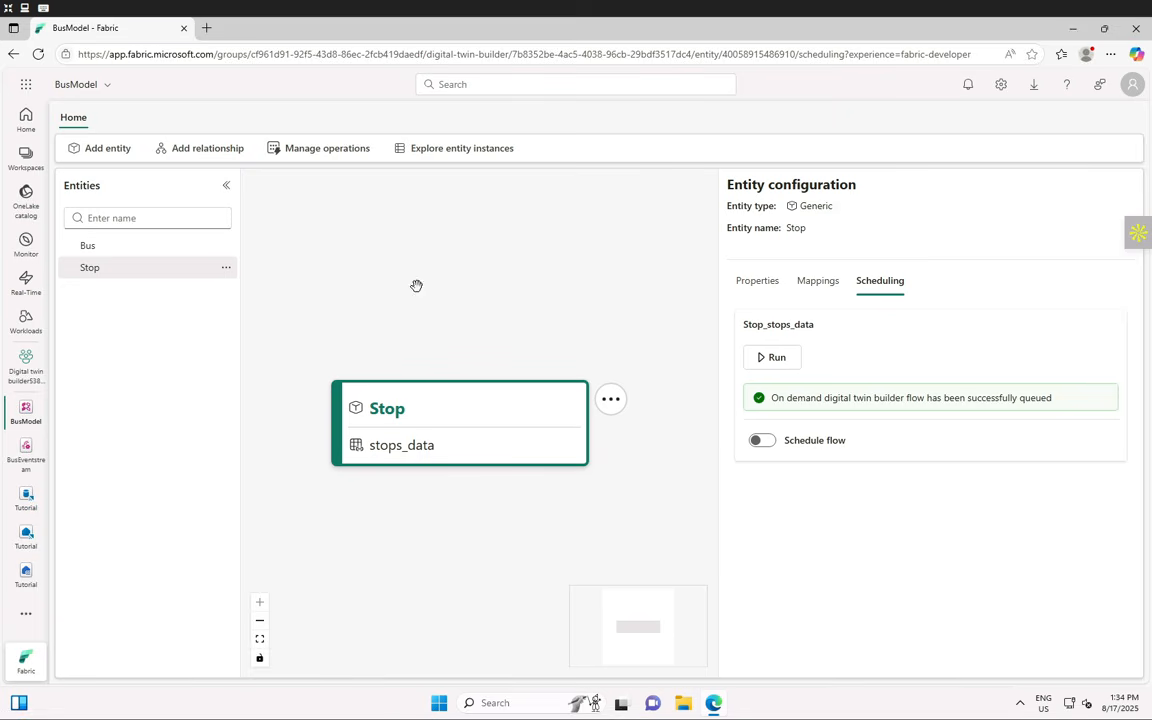
{"action": "left_click", "coordinate": [336, 160]}
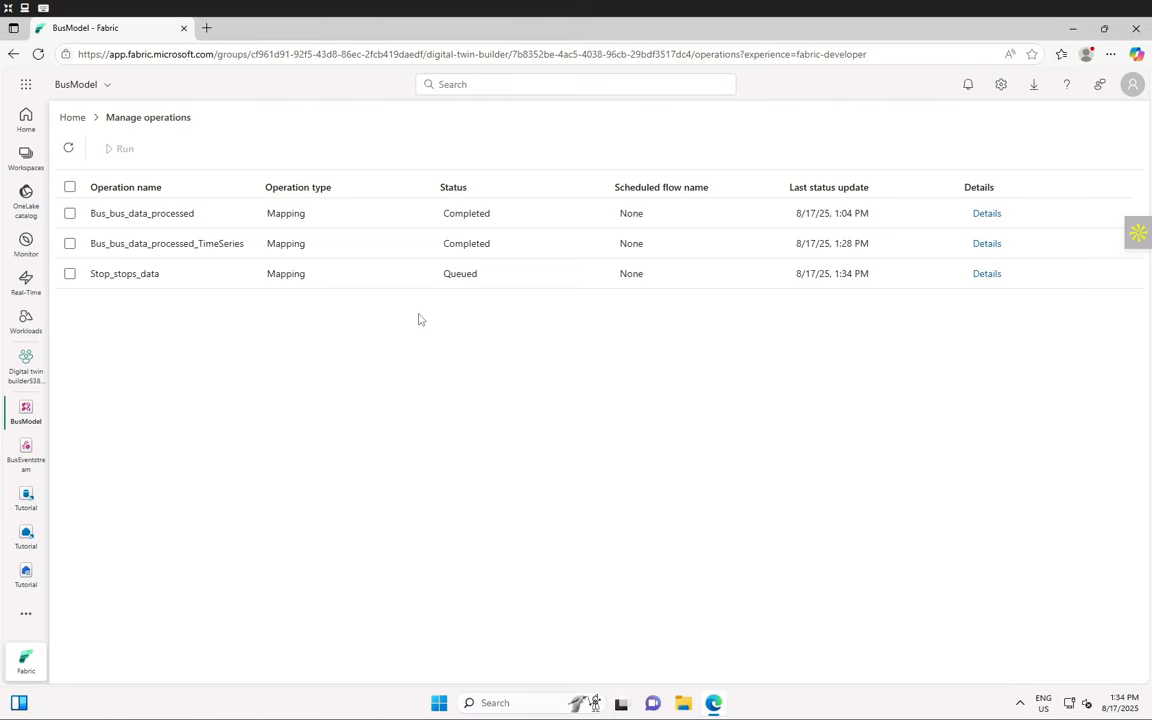
- Refresh the operations list and check Stop_stops_data's run details, then reload the page
{"action": "left_click", "coordinate": [67, 150]}
{"action": "left_click", "coordinate": [985, 275]}
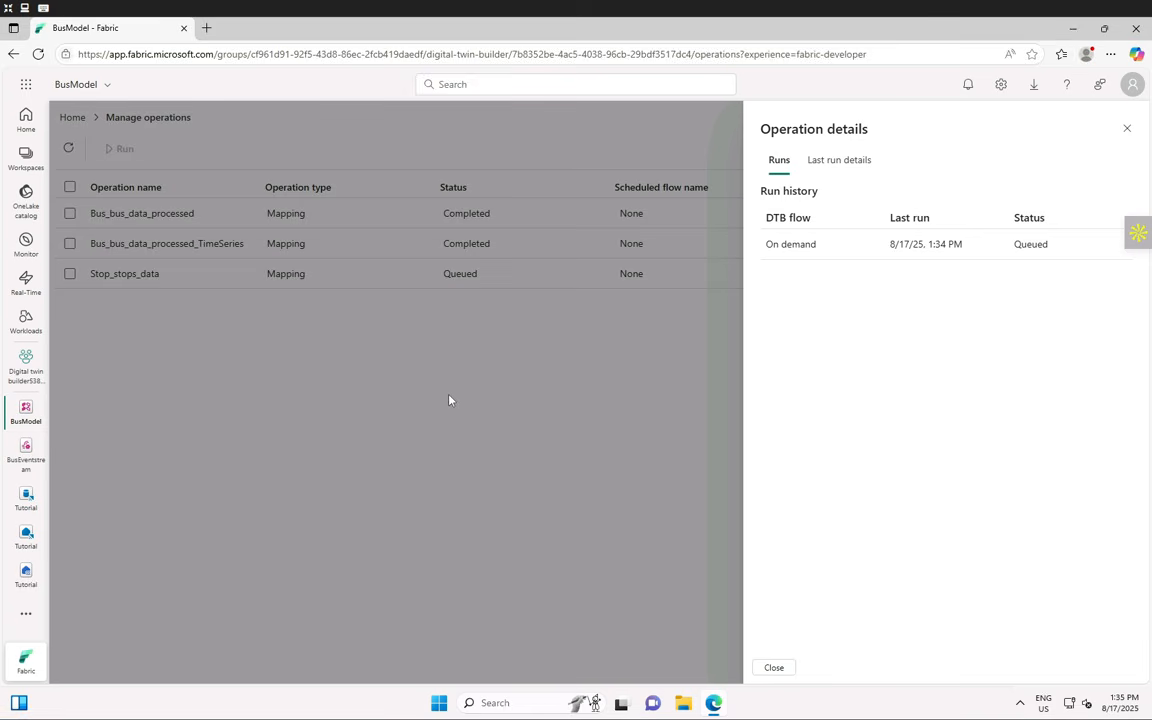
{"action": "left_click", "coordinate": [1127, 128]}
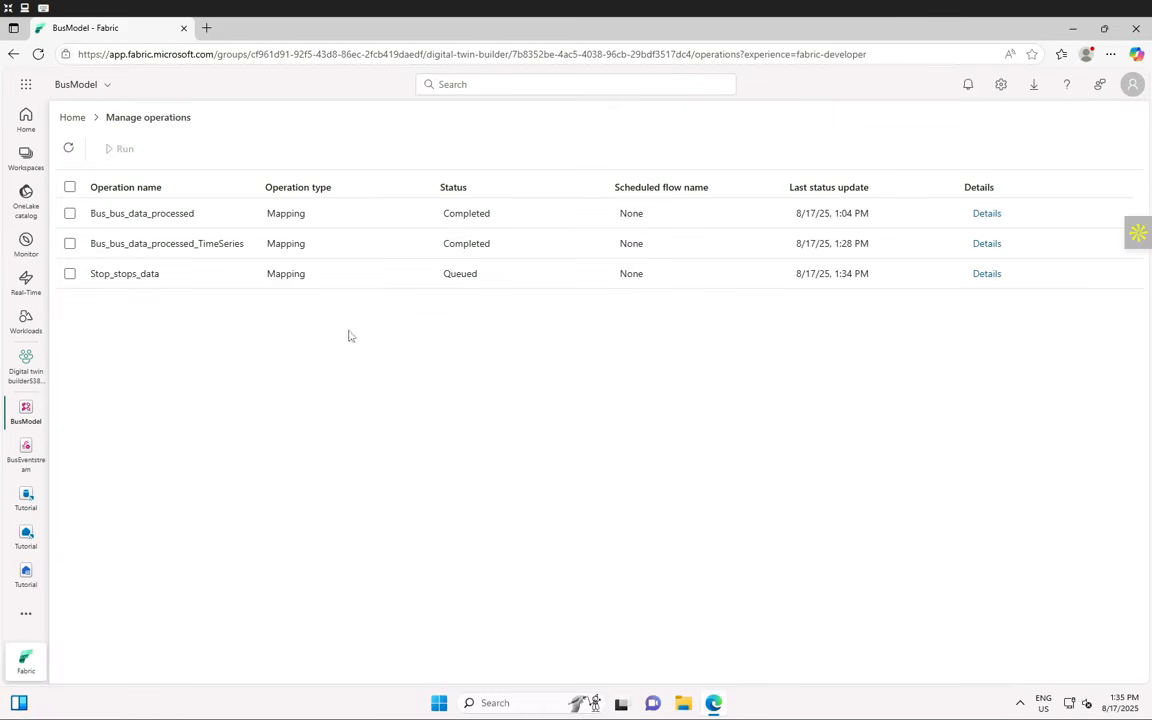
{"action": "left_click", "coordinate": [70, 148]}
{"action": "left_click", "coordinate": [986, 274]}
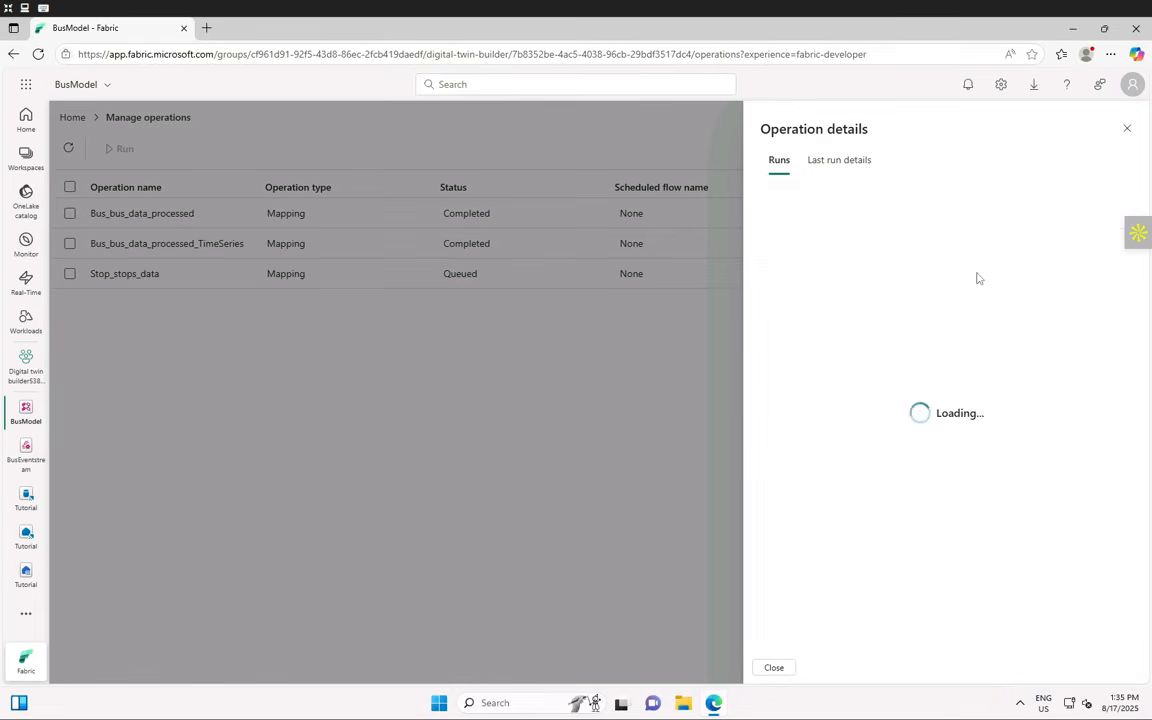
{"action": "left_click", "coordinate": [1126, 131]}
{"action": "left_click", "coordinate": [40, 54]}
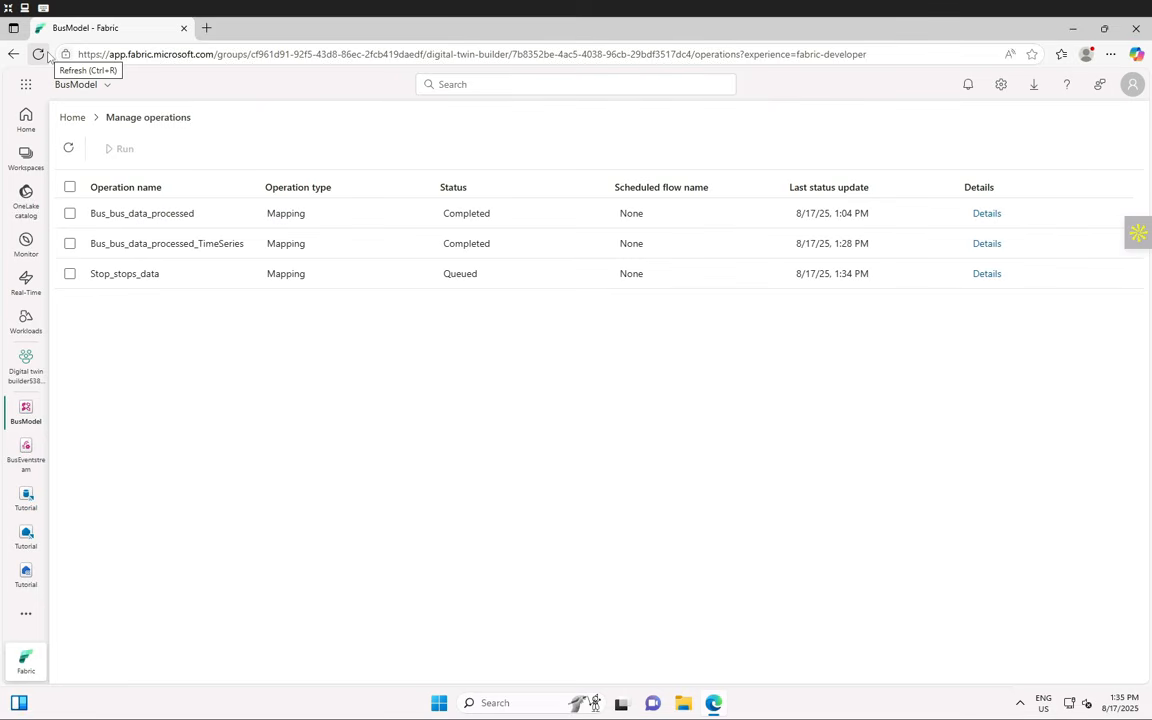
- Keep refreshing and recheck Stop_stops_data's last run status, still Queued, then reload
{"action": "left_click", "coordinate": [66, 148]}
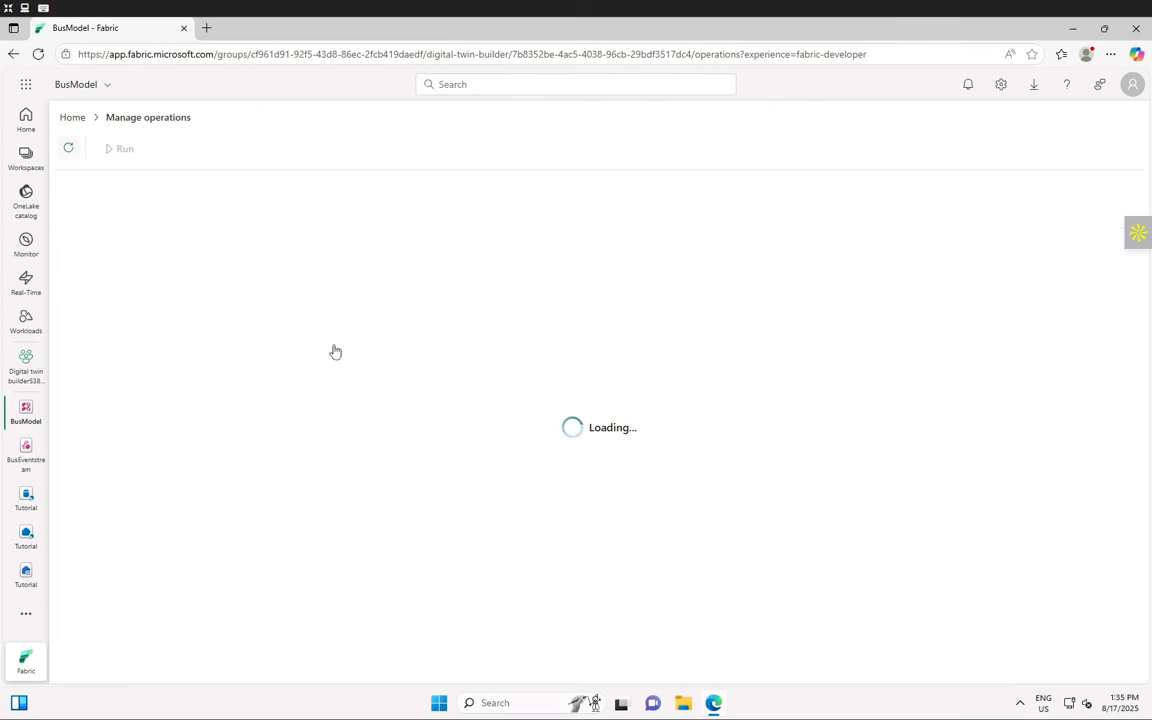
{"action": "left_click", "coordinate": [67, 149]}
{"action": "left_click", "coordinate": [67, 149]}
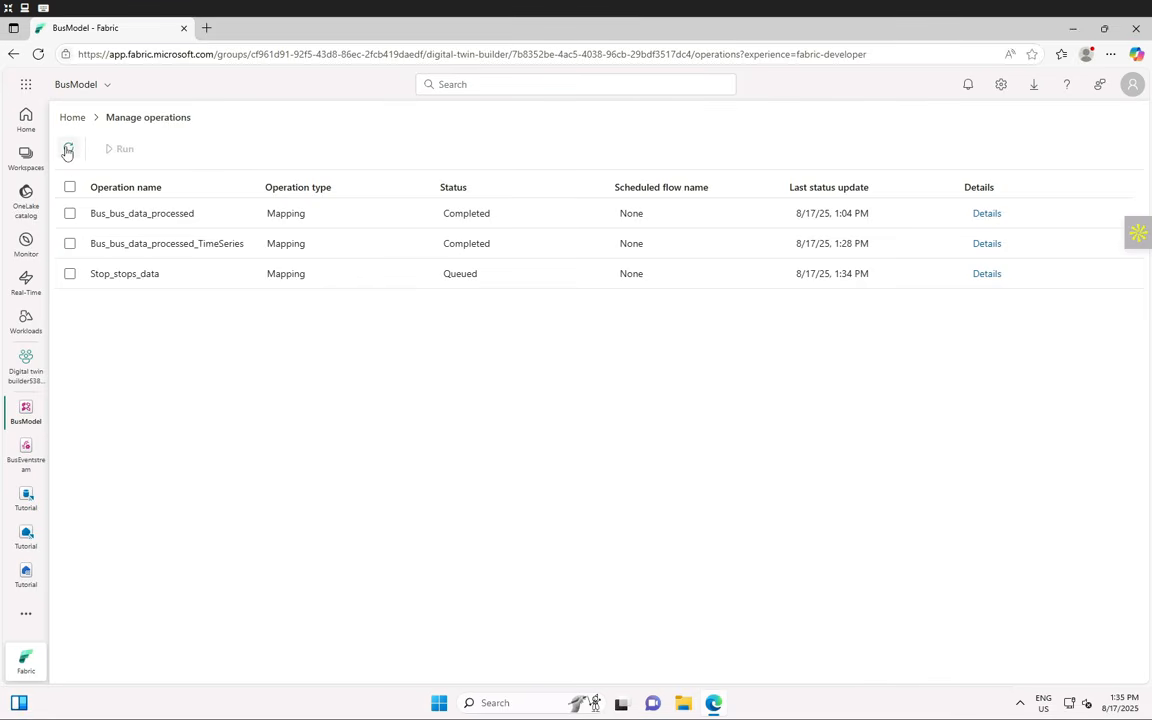
{"action": "left_click", "coordinate": [67, 150]}
{"action": "left_click", "coordinate": [67, 150]}
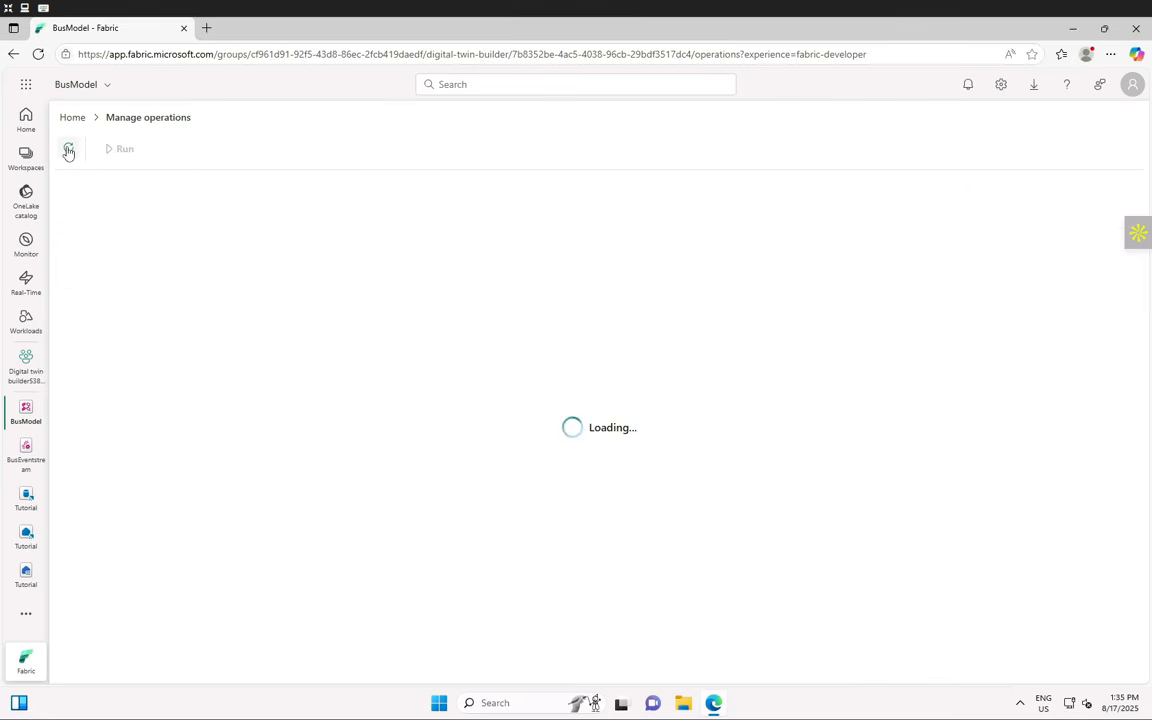
{"action": "left_click", "coordinate": [68, 150]}
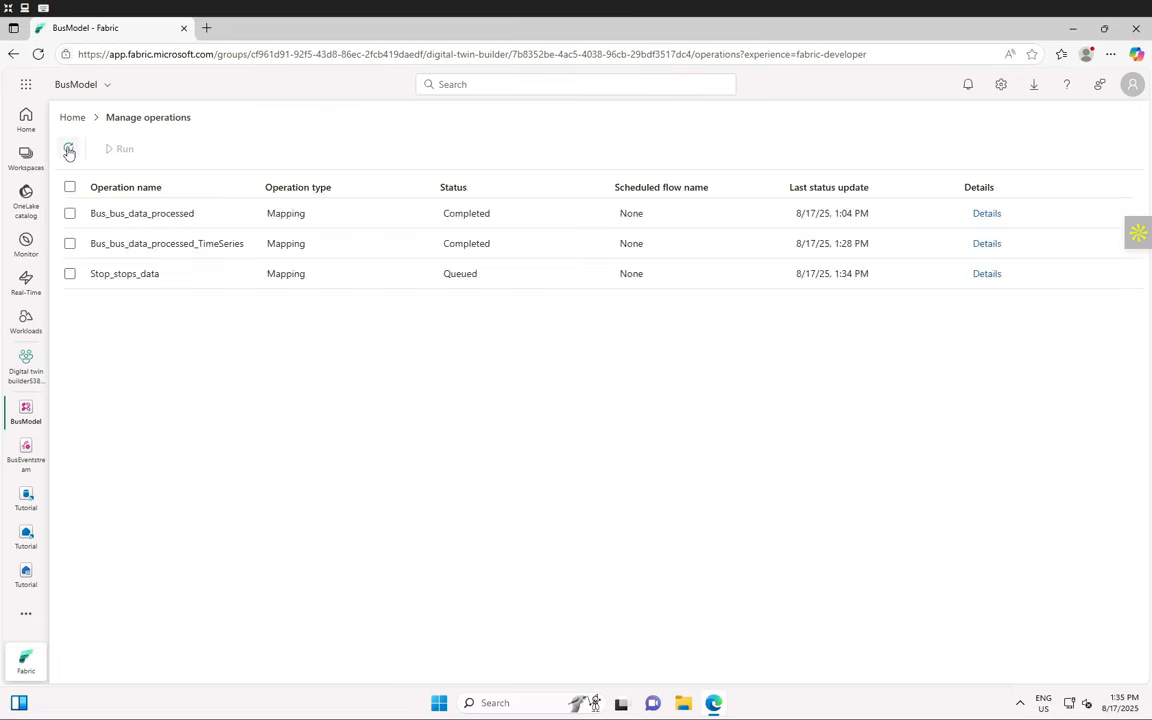
{"action": "left_click", "coordinate": [68, 150]}
{"action": "left_click", "coordinate": [68, 150]}
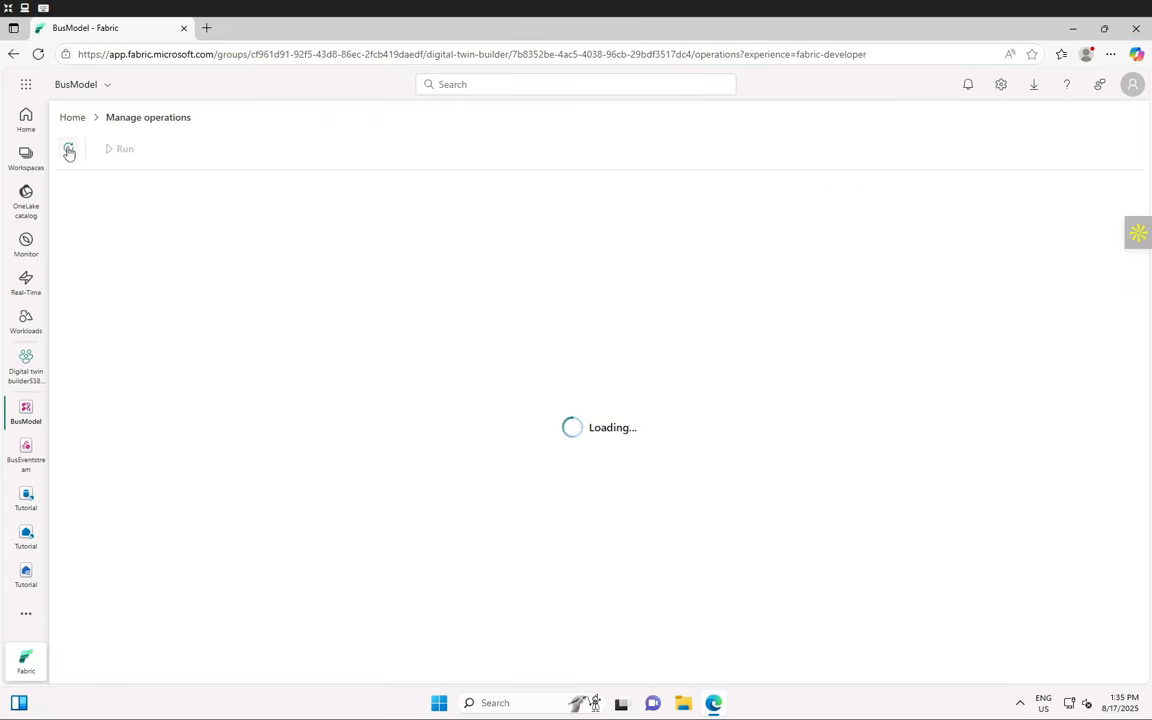
{"action": "left_click", "coordinate": [69, 151]}
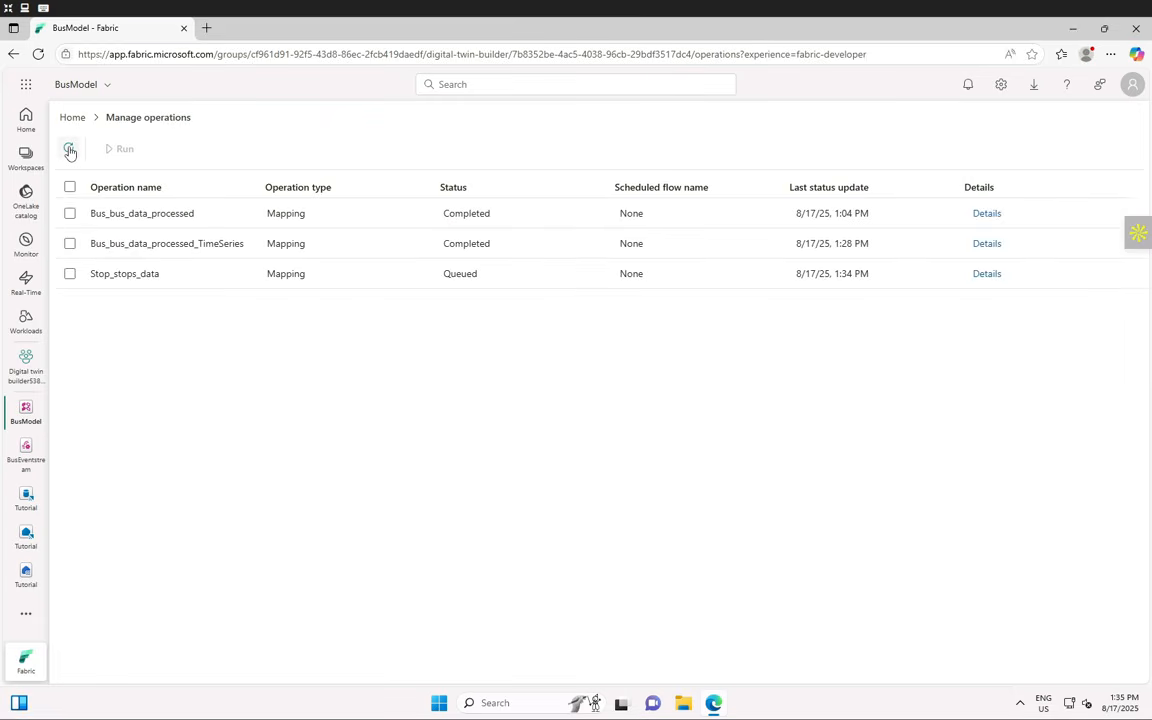
{"action": "left_click", "coordinate": [69, 150]}
{"action": "left_click", "coordinate": [69, 150]}
{"action": "left_click", "coordinate": [69, 150]}
{"action": "left_click", "coordinate": [70, 150]}
{"action": "left_click", "coordinate": [71, 151]}
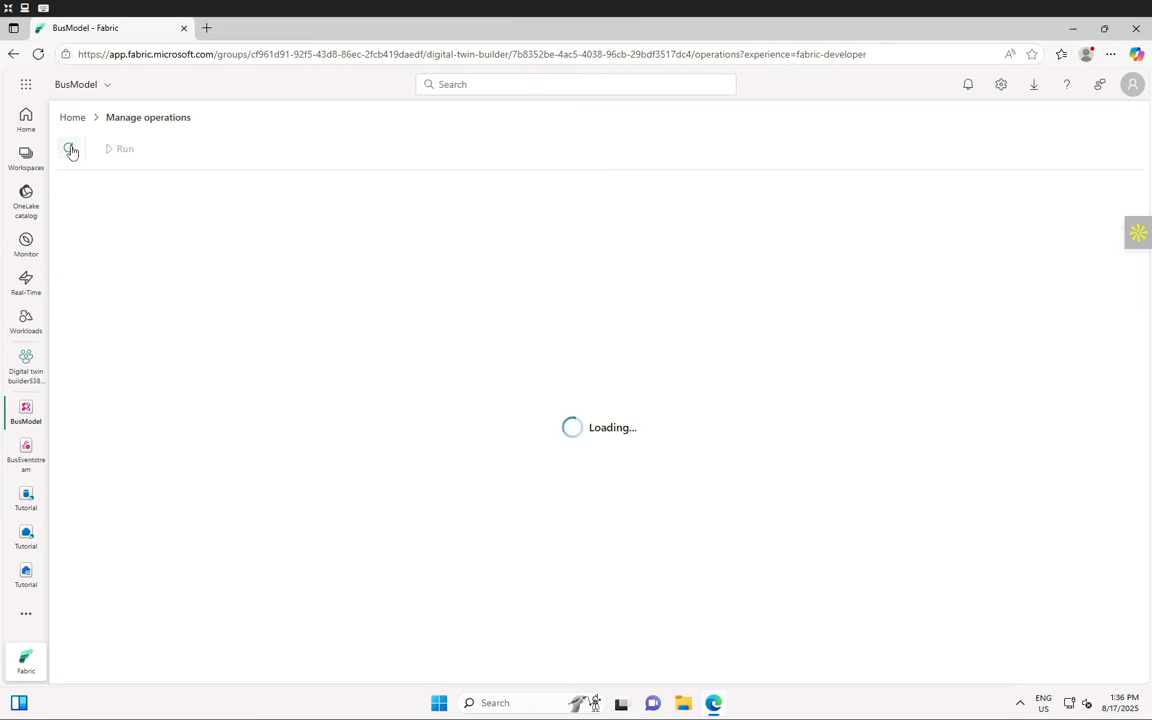
{"action": "left_click", "coordinate": [71, 151]}
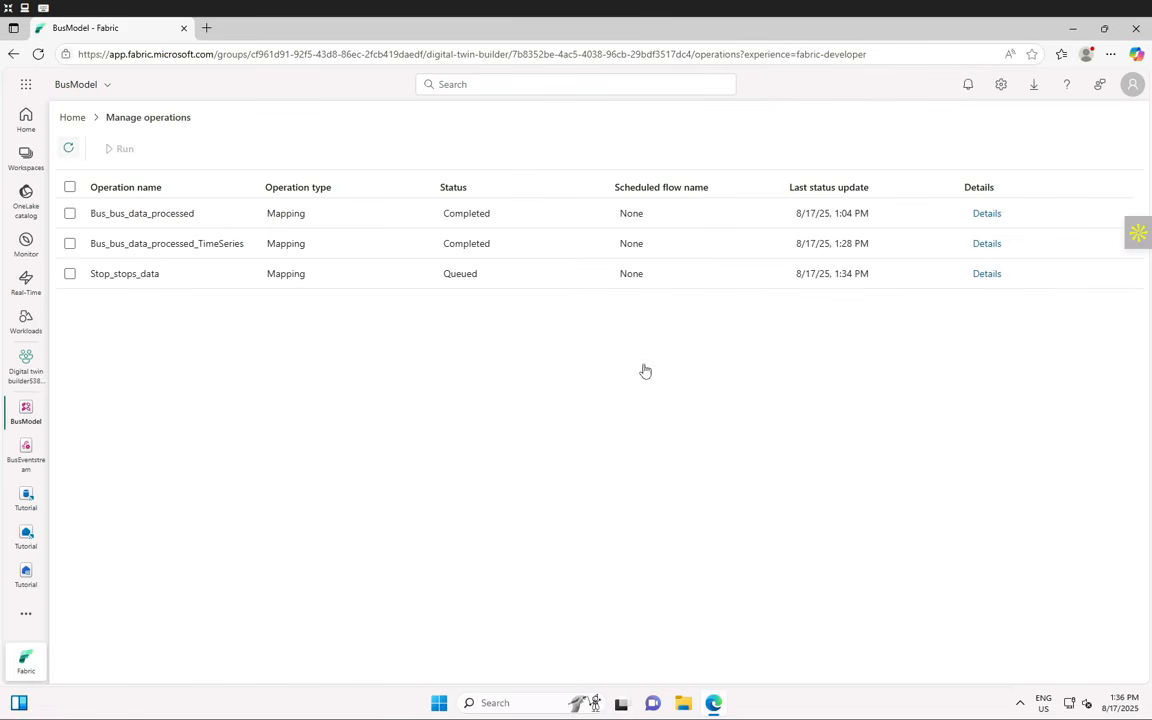
{"action": "left_click", "coordinate": [990, 274]}
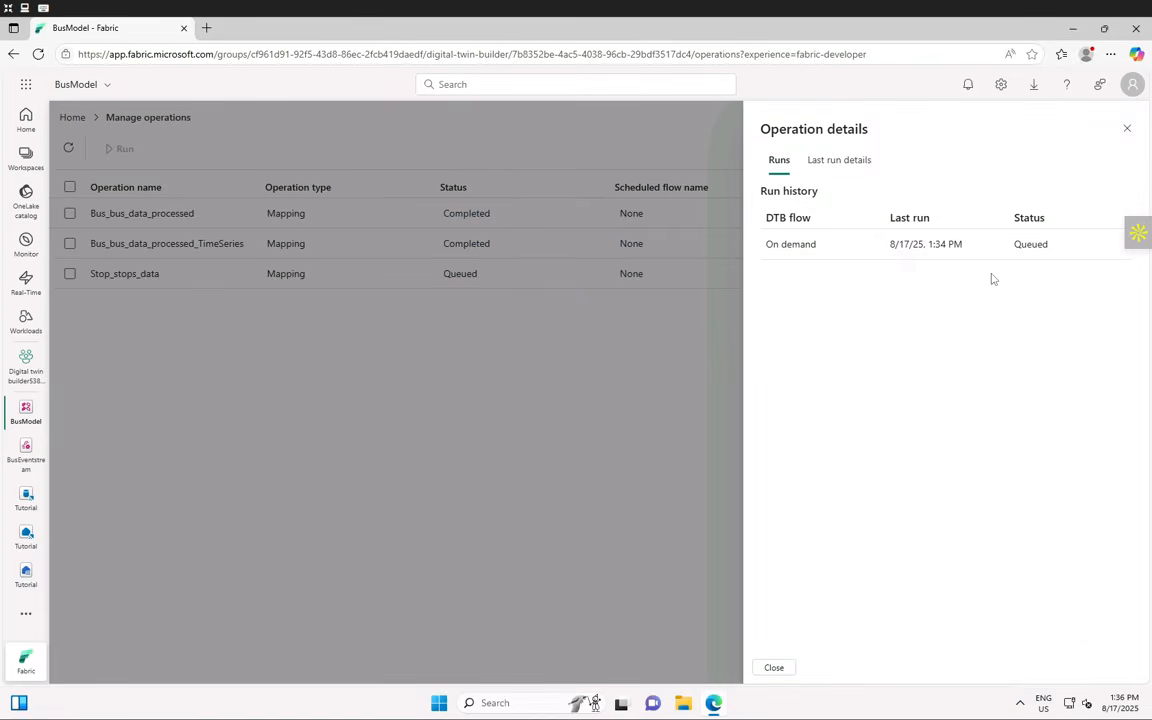
{"action": "left_click", "coordinate": [829, 162]}
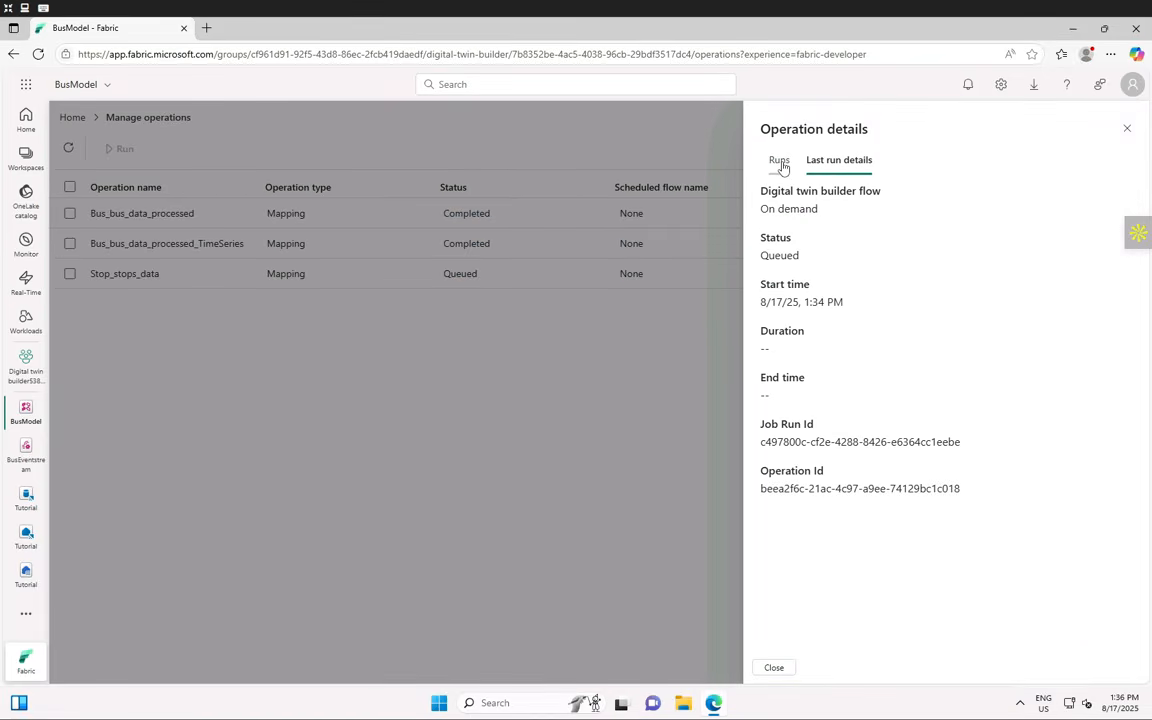
{"action": "left_click", "coordinate": [783, 167]}
{"action": "left_click", "coordinate": [1128, 131]}
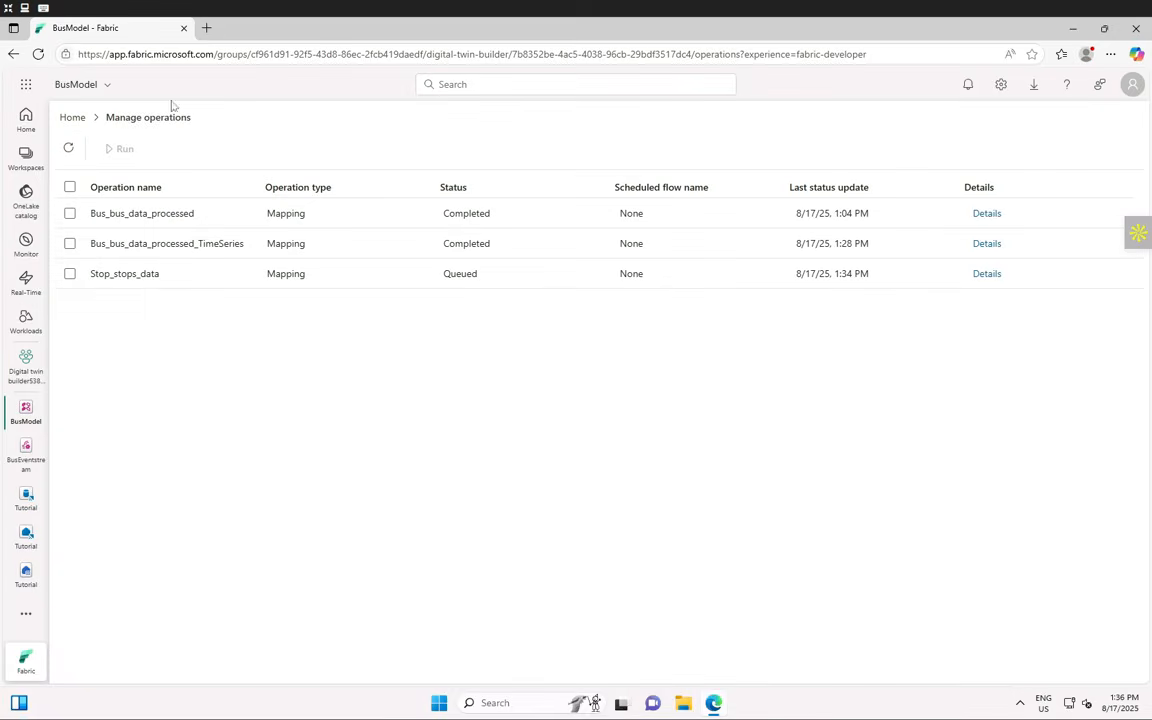
{"action": "left_click", "coordinate": [38, 54]}
{"action": "left_click", "coordinate": [986, 275]}
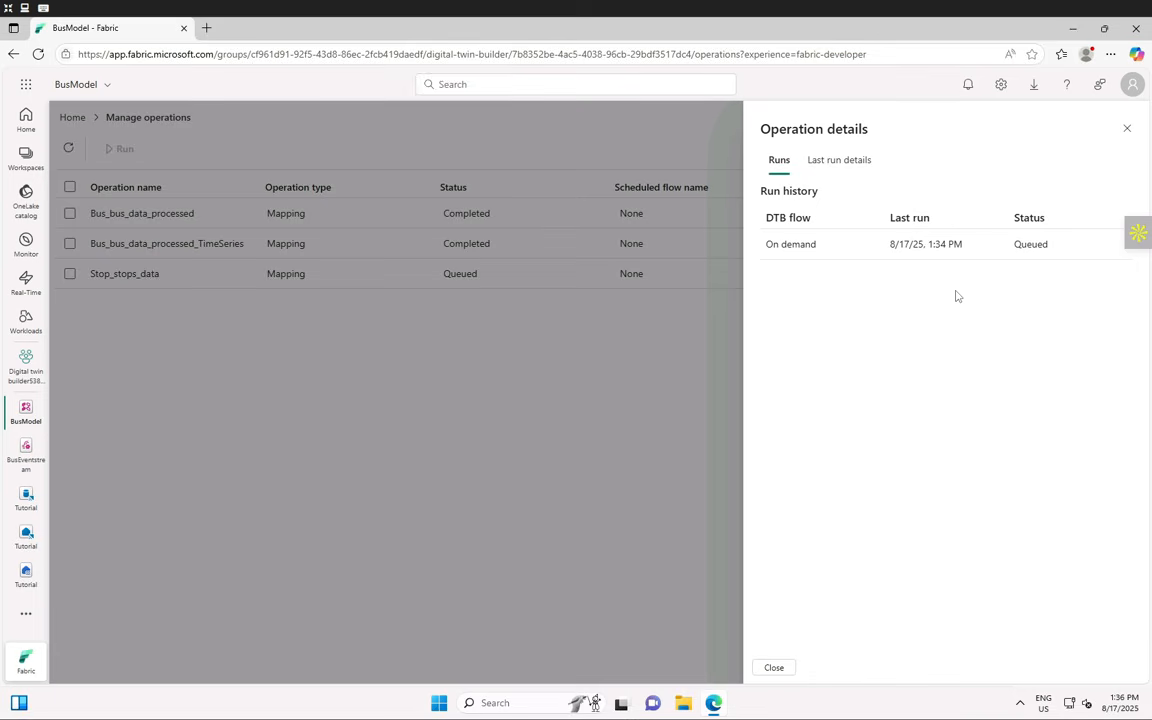
{"action": "left_click", "coordinate": [846, 166]}
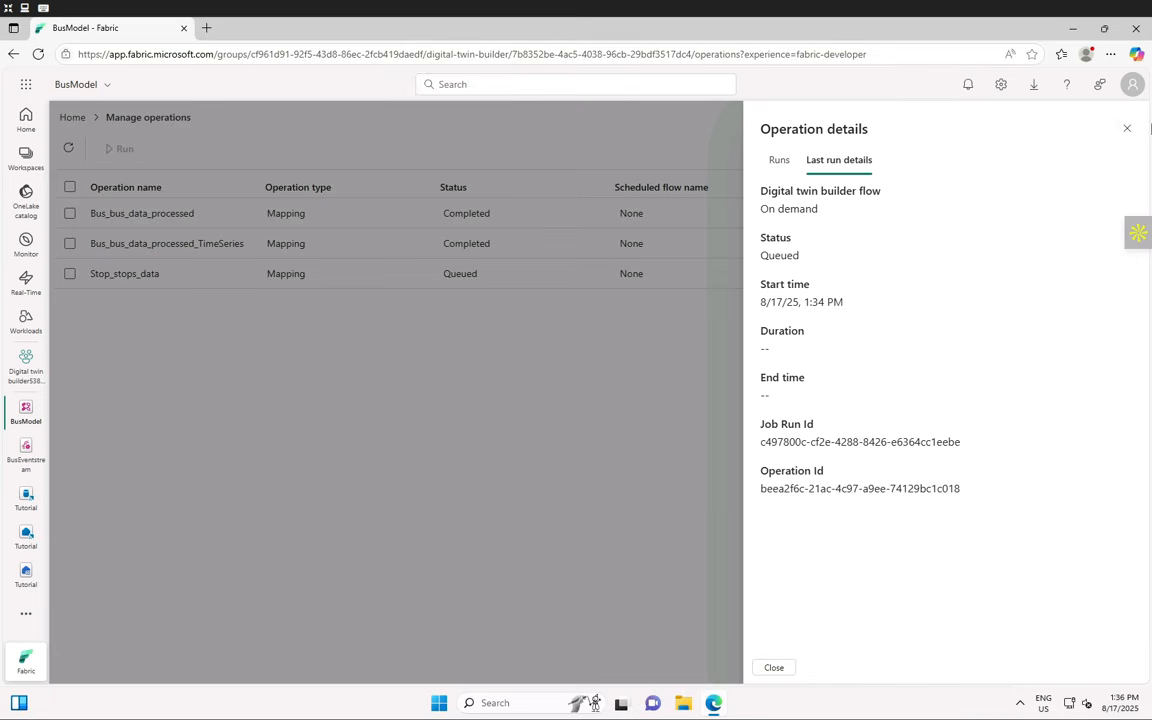
{"action": "left_click", "coordinate": [1127, 128]}
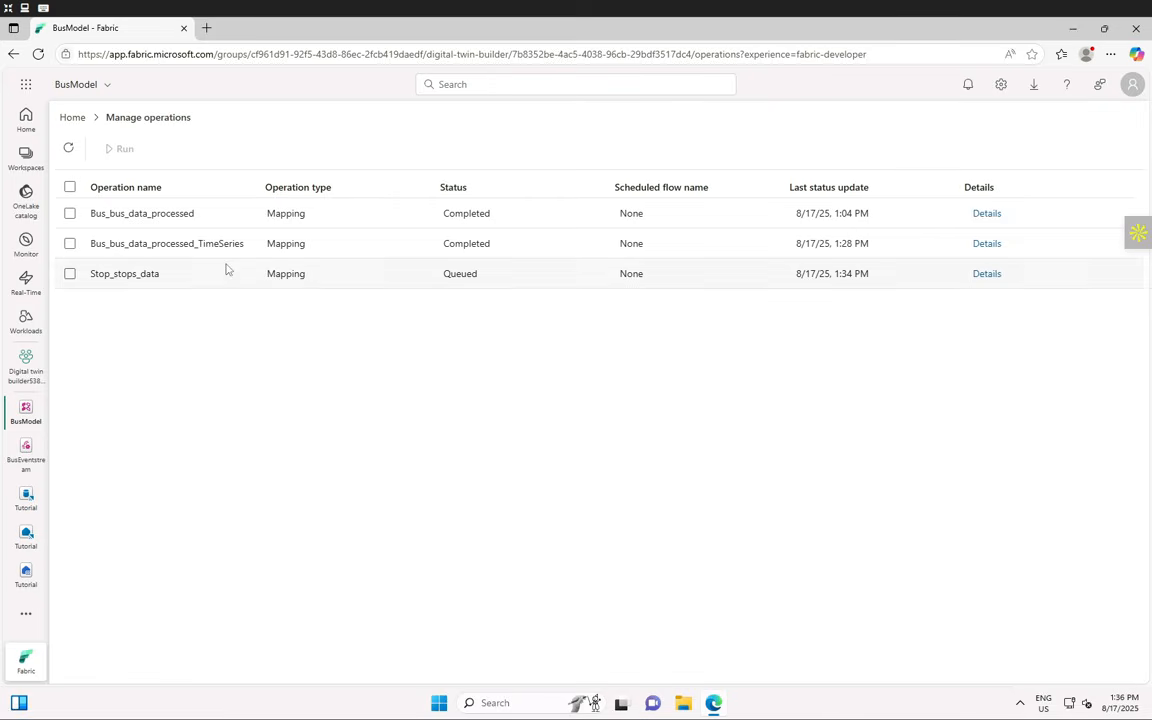
{"action": "left_click", "coordinate": [68, 149]}
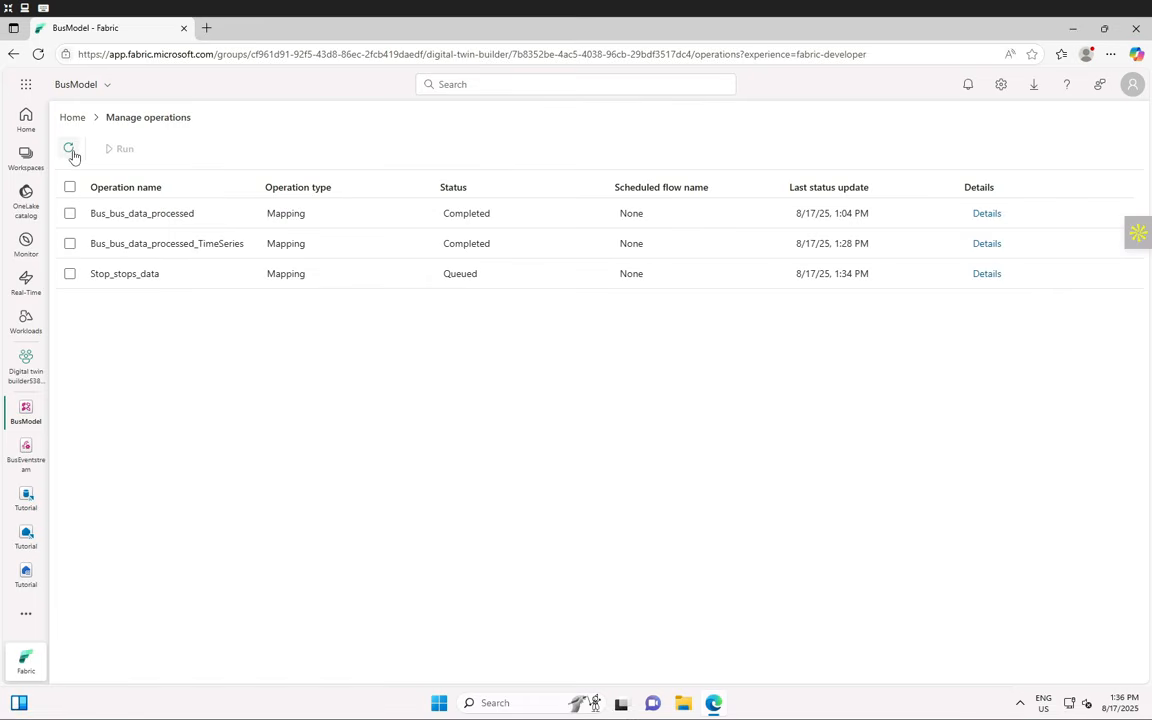
{"action": "left_click", "coordinate": [69, 149]}
{"action": "left_click", "coordinate": [69, 149]}
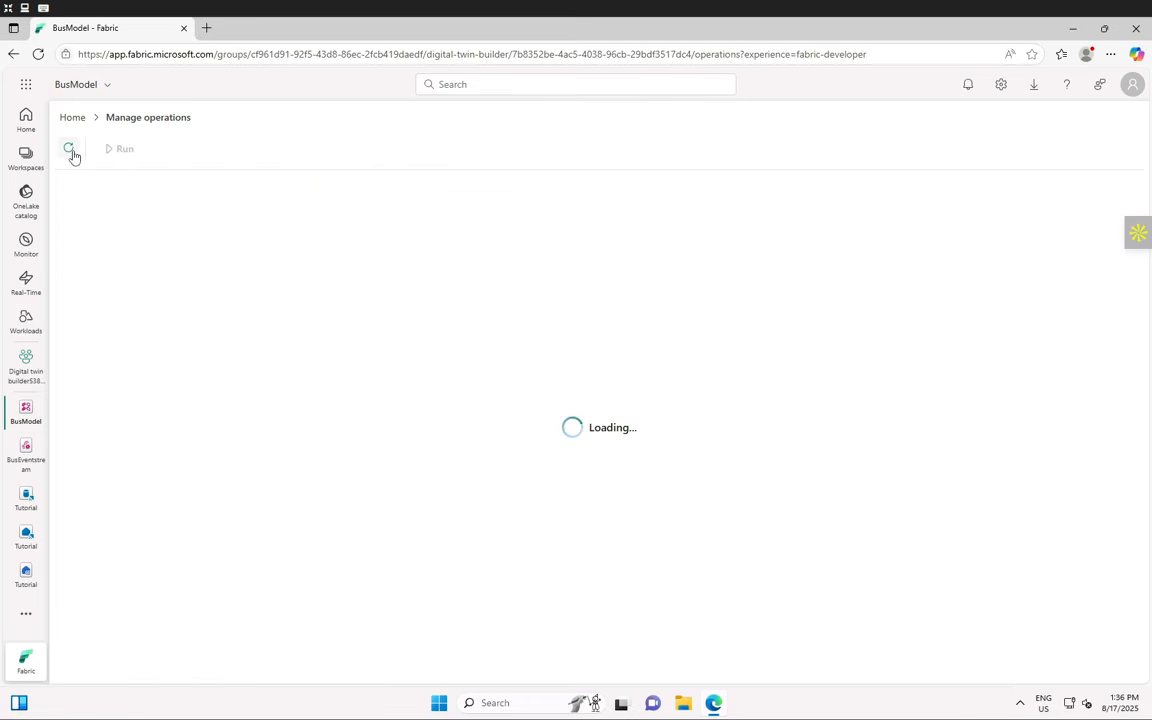
{"action": "left_click", "coordinate": [71, 152]}
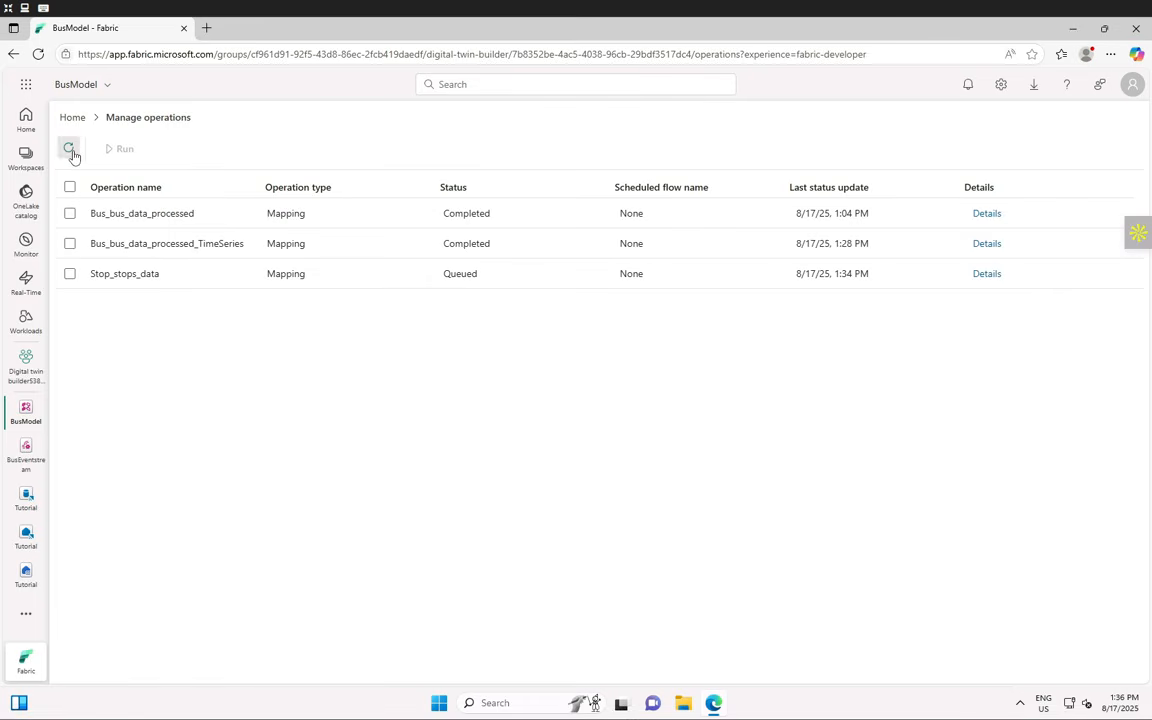
{"action": "left_click", "coordinate": [71, 152]}
{"action": "left_click", "coordinate": [71, 152]}
{"action": "left_click", "coordinate": [70, 150]}
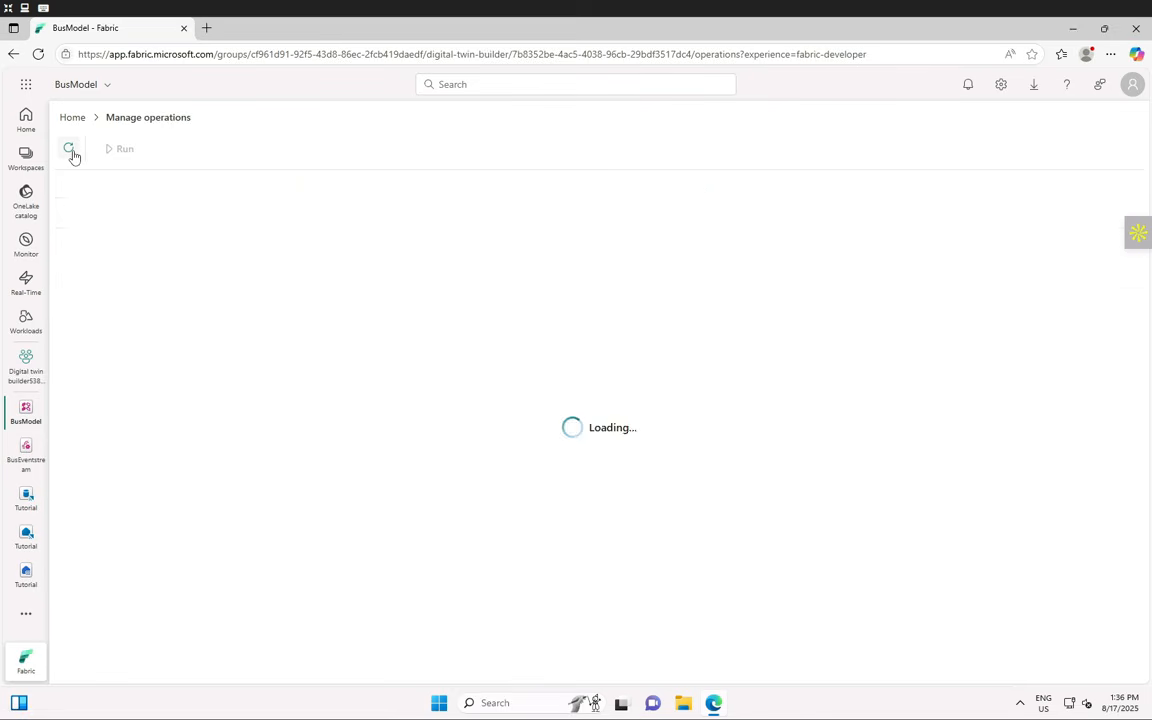
{"action": "left_click", "coordinate": [70, 150]}
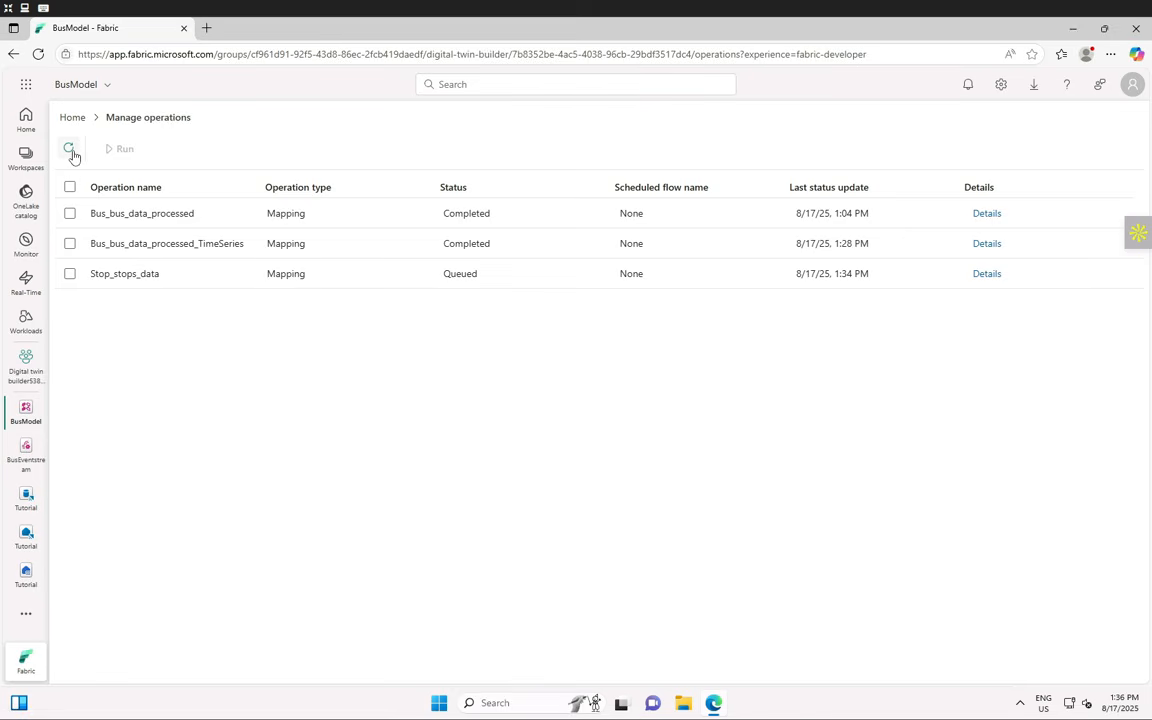
{"action": "left_click", "coordinate": [70, 150]}
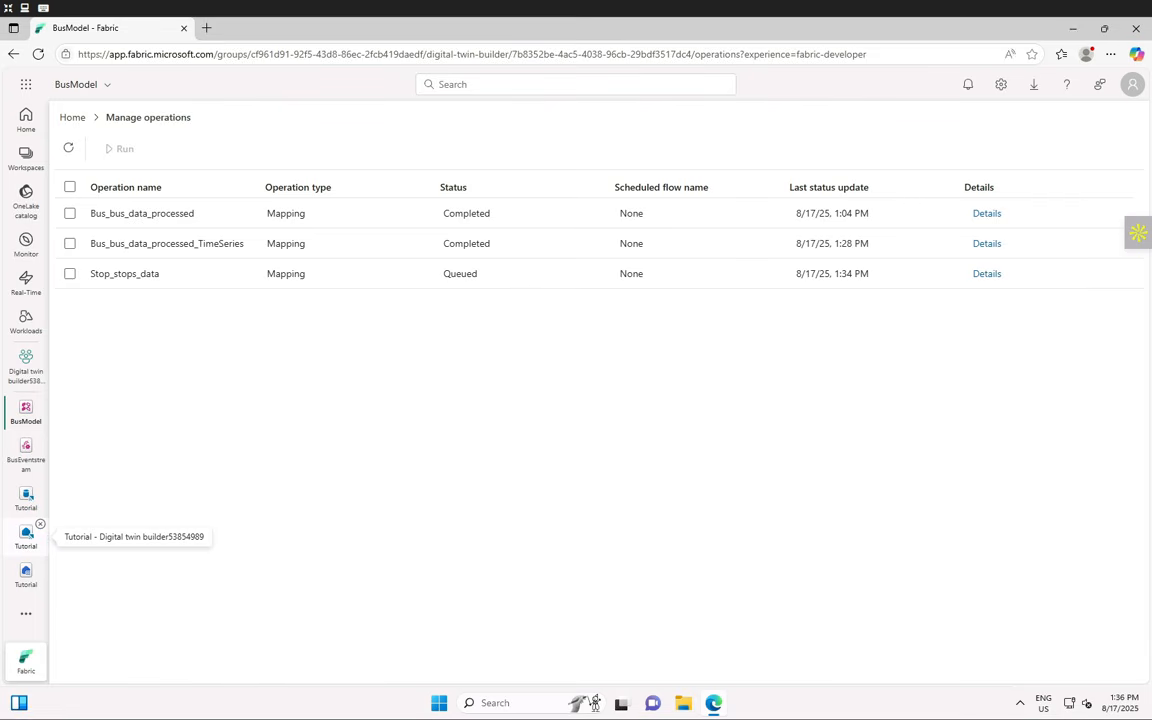
{"action": "left_click", "coordinate": [70, 150]}
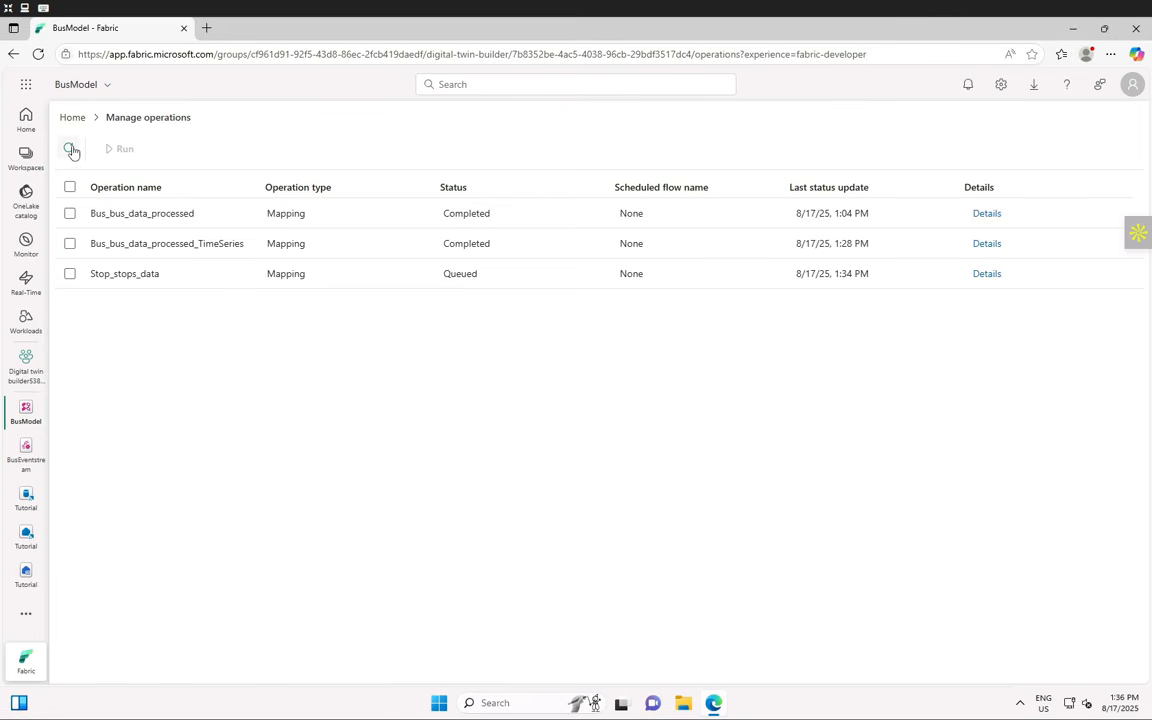
{"action": "left_click", "coordinate": [71, 150]}
{"action": "left_click", "coordinate": [71, 150]}
{"action": "left_click", "coordinate": [71, 150]}
{"action": "left_click", "coordinate": [71, 150]}
- Confirm Stop_stops_data is Completed and return to the BusModel Home view
{"action": "left_click", "coordinate": [71, 149]}
{"action": "left_click", "coordinate": [73, 150]}
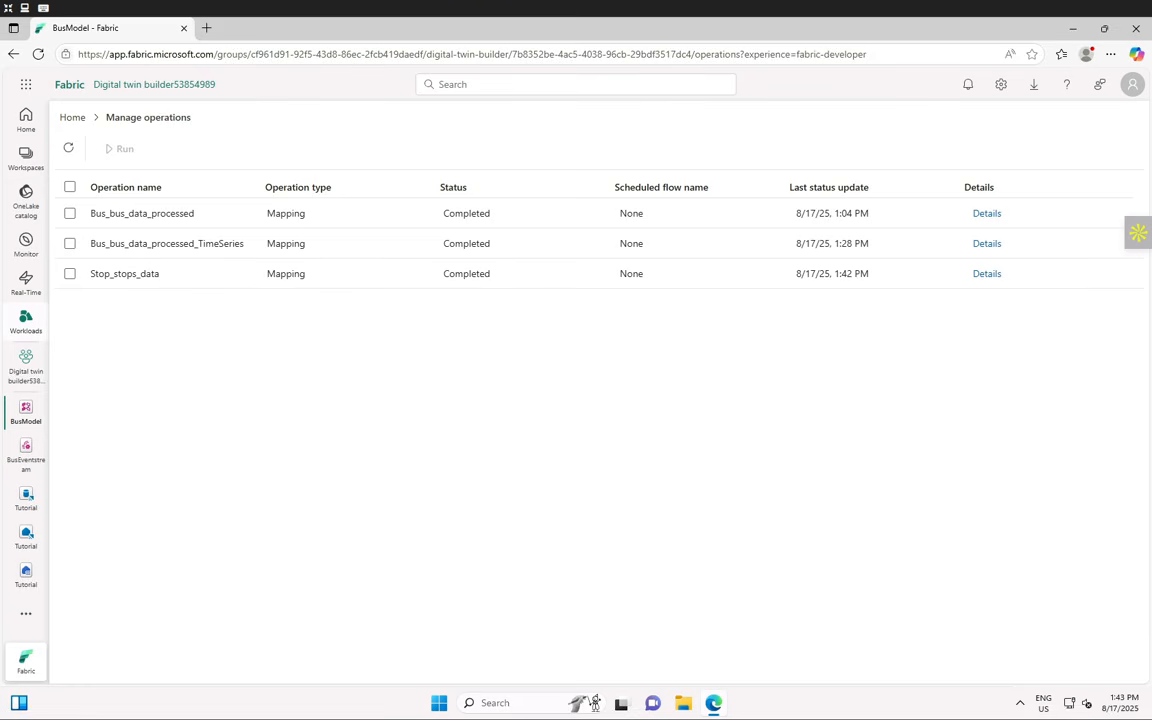
{"action": "key", "text": "F11"}
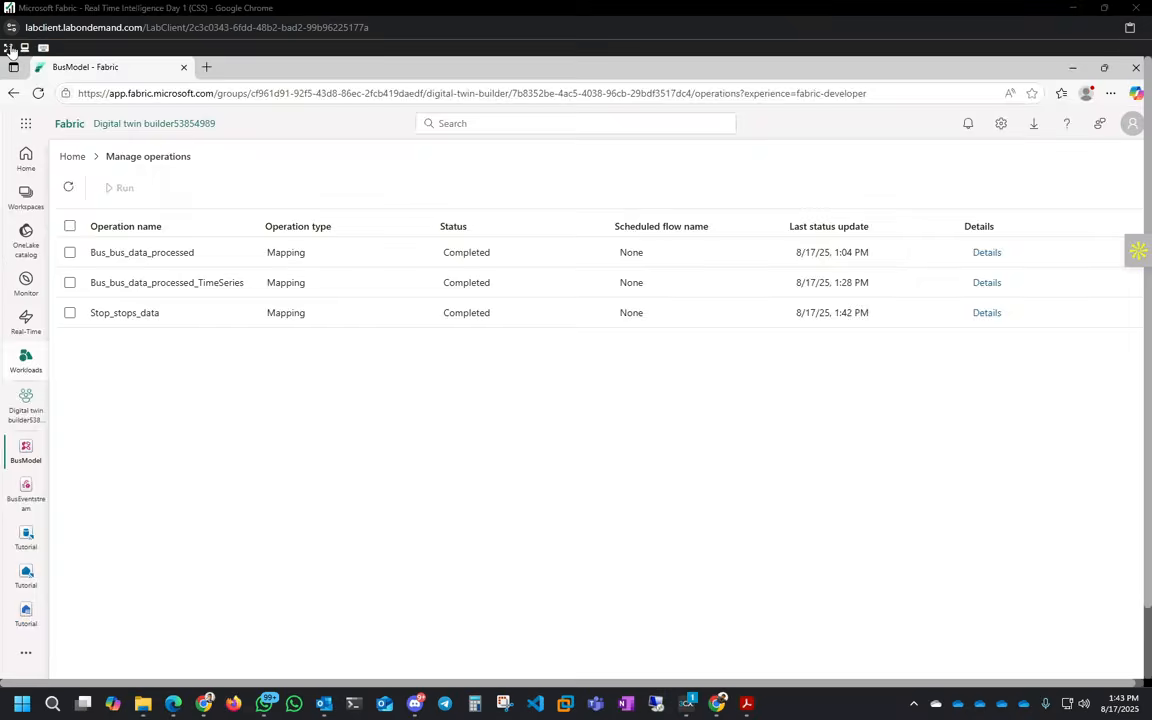
{"action": "left_click", "coordinate": [8, 49]}
{"action": "left_click", "coordinate": [8, 51]}
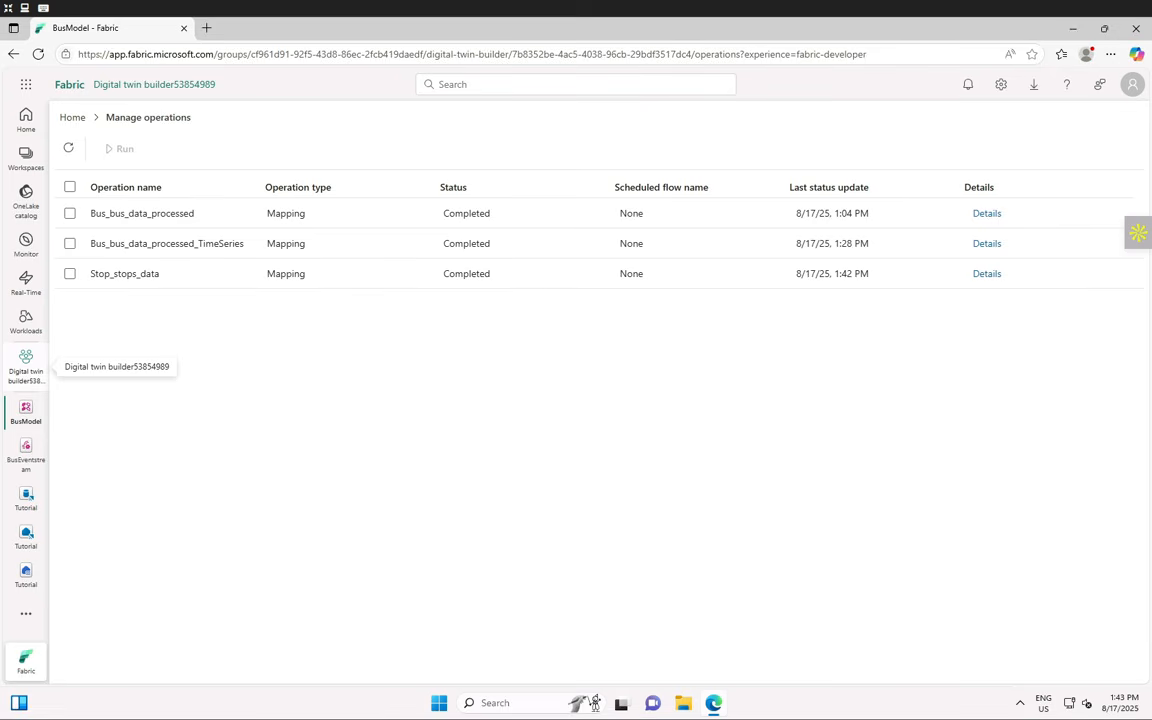
{"action": "left_click", "coordinate": [72, 117]}
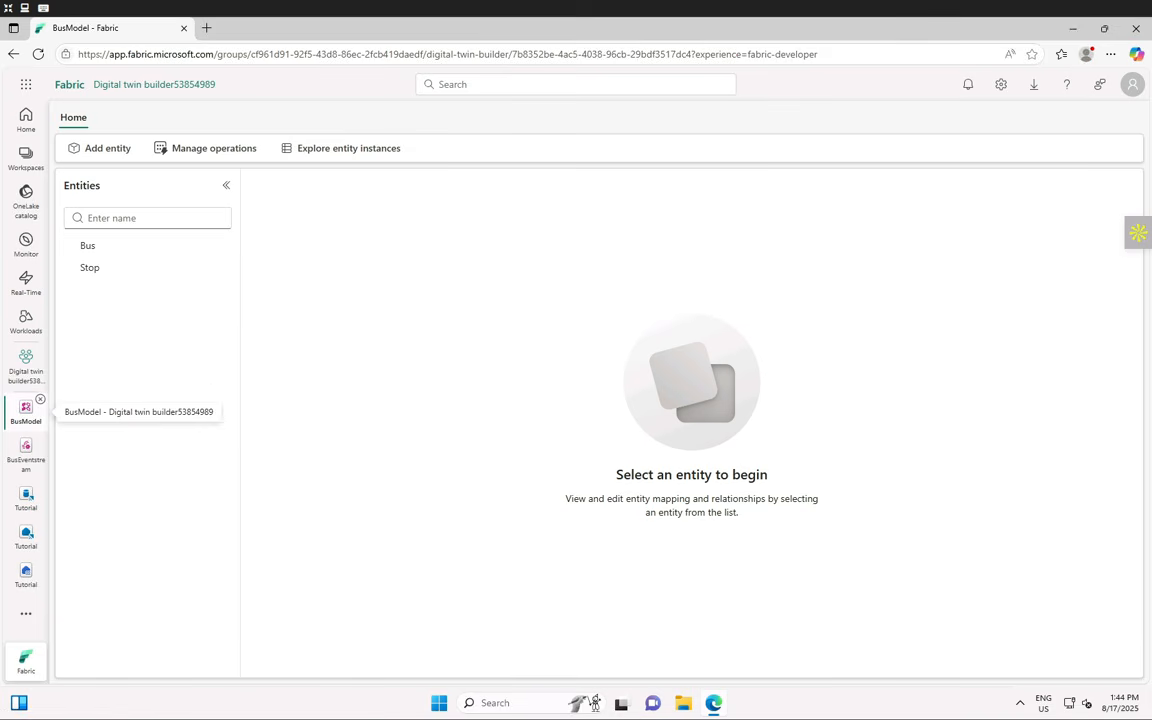
- Select the Bus entity and begin a new relationship with Bus as first entity
{"action": "left_click", "coordinate": [121, 255]}
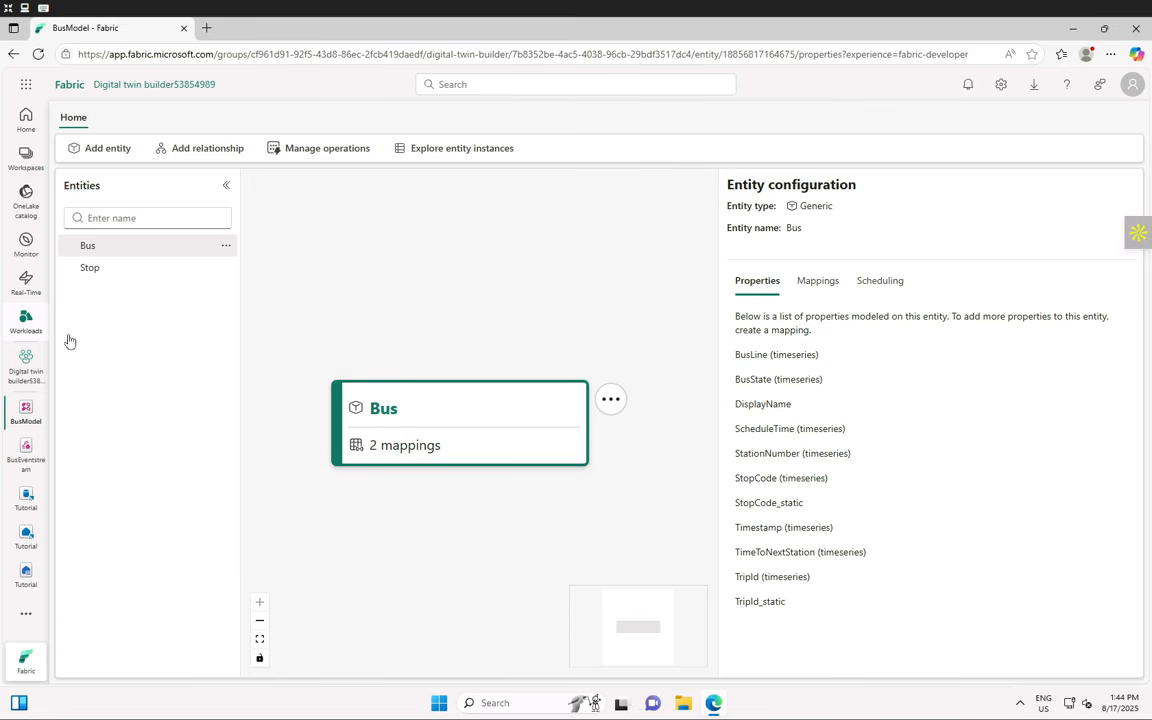
{"action": "left_click", "coordinate": [216, 157]}
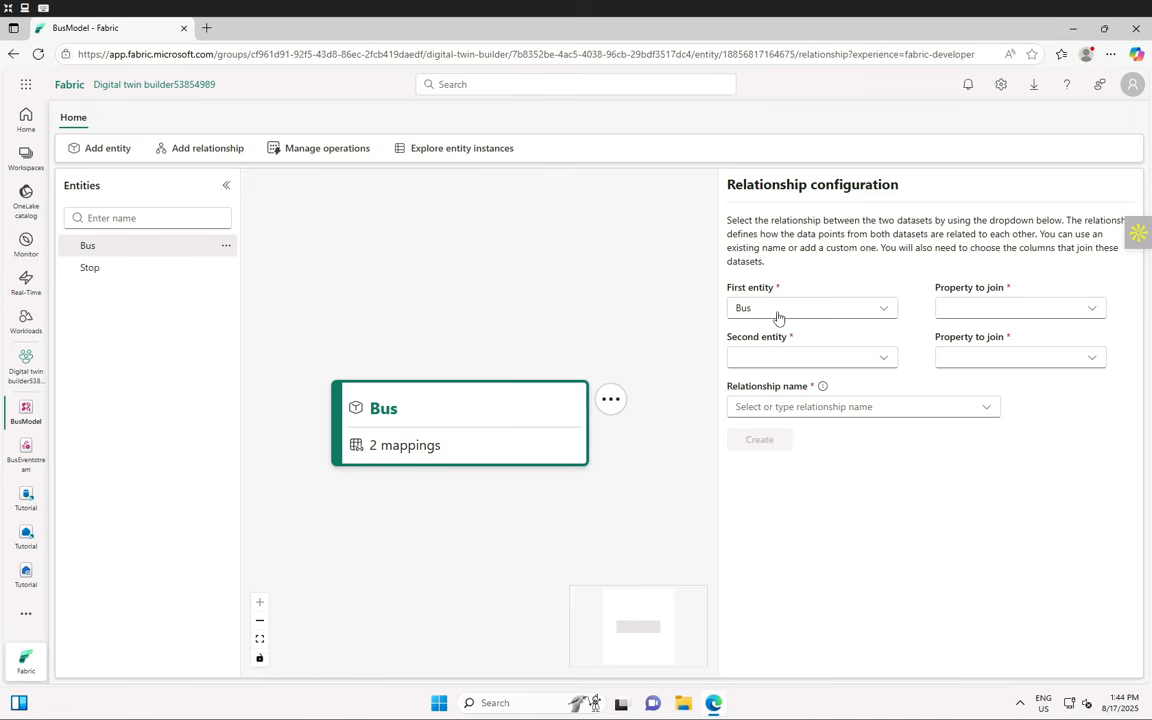
- Join Bus's StopCode_static property to the Stop entity's Stop_Code property
{"action": "left_click", "coordinate": [1086, 312]}
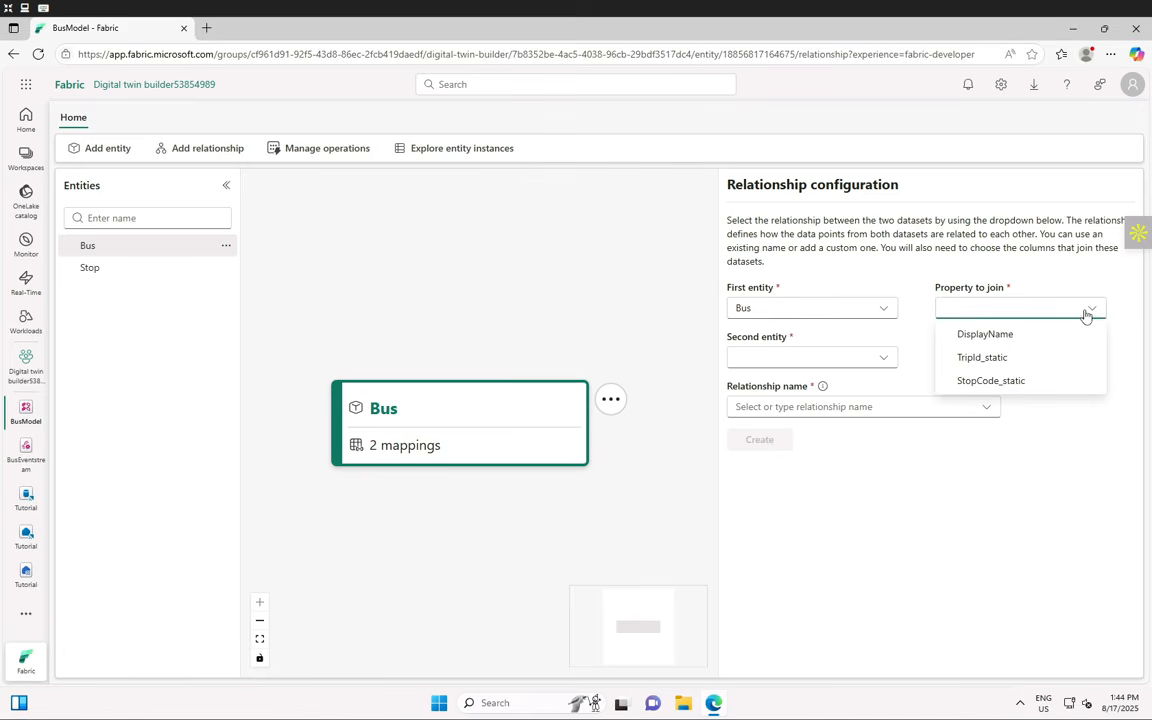
{"action": "left_click", "coordinate": [1018, 386]}
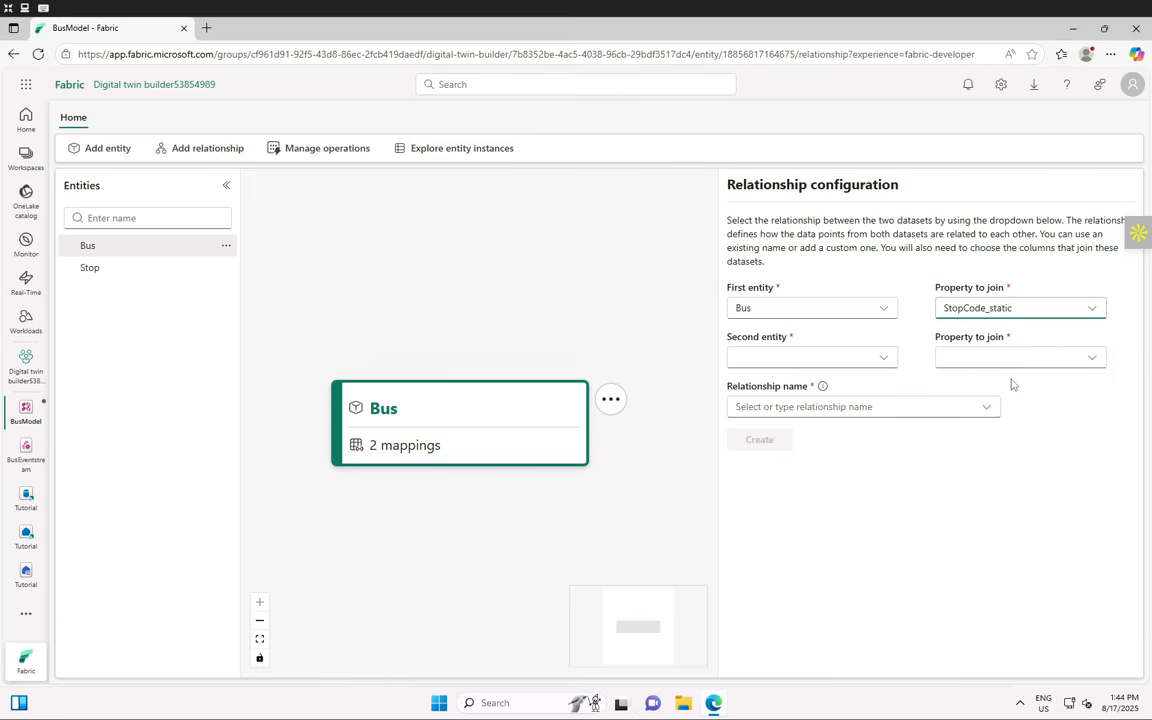
{"action": "left_click", "coordinate": [888, 362]}
{"action": "left_click", "coordinate": [768, 385]}
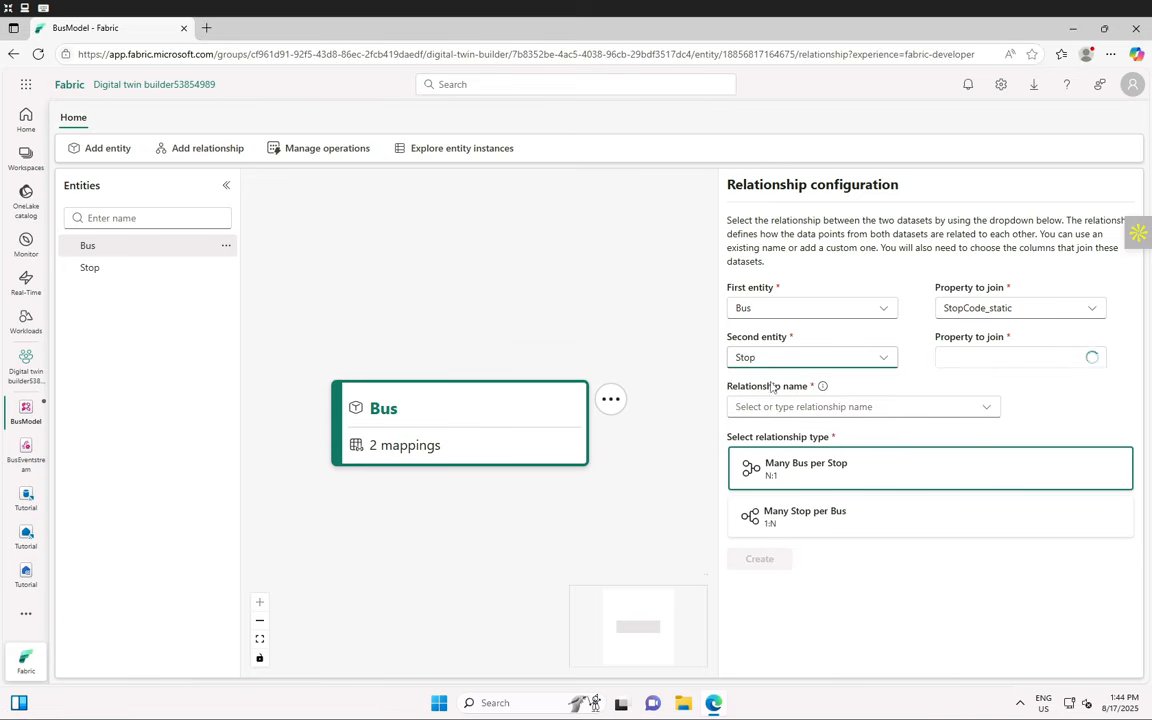
{"action": "left_click", "coordinate": [1090, 360]}
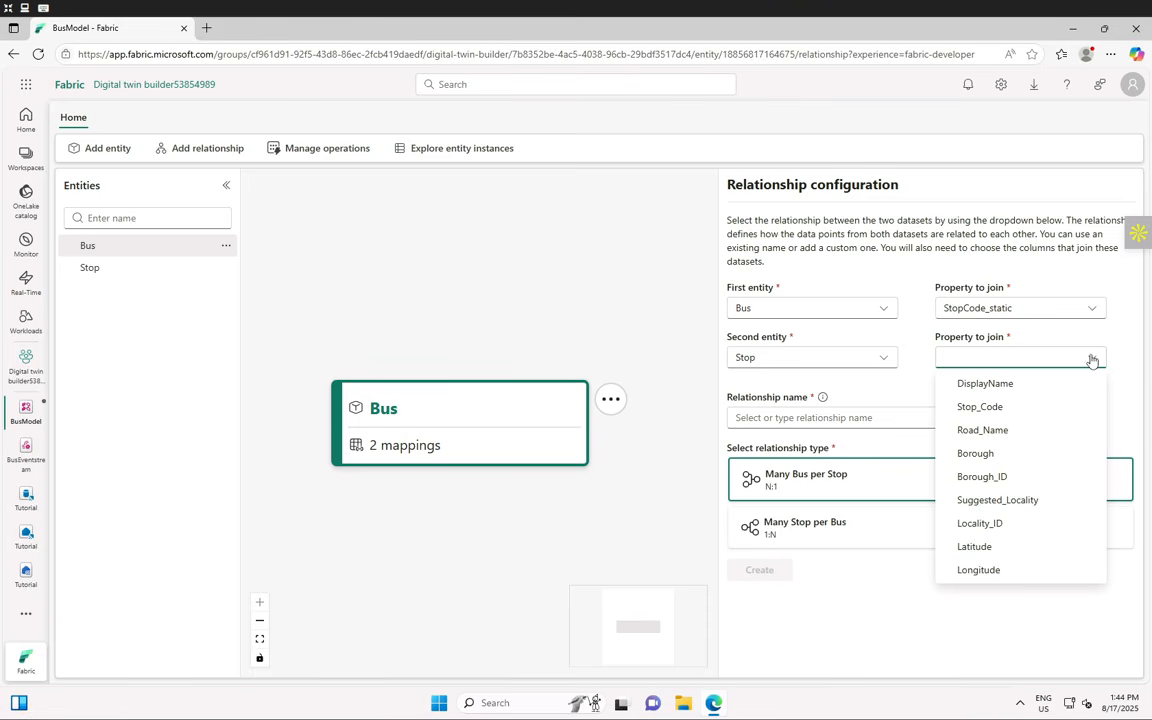
{"action": "left_click", "coordinate": [986, 408]}
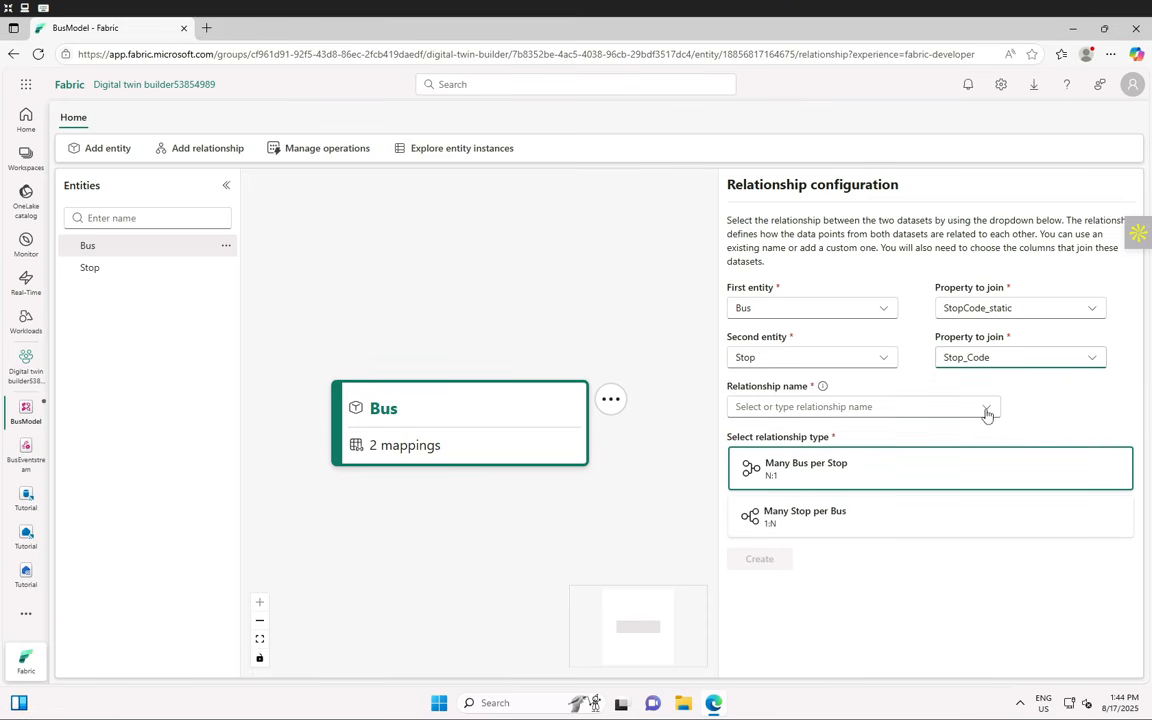
- Name the relationship goesTo, set Many Stop per Bus, and create it
{"action": "left_click", "coordinate": [810, 406]}
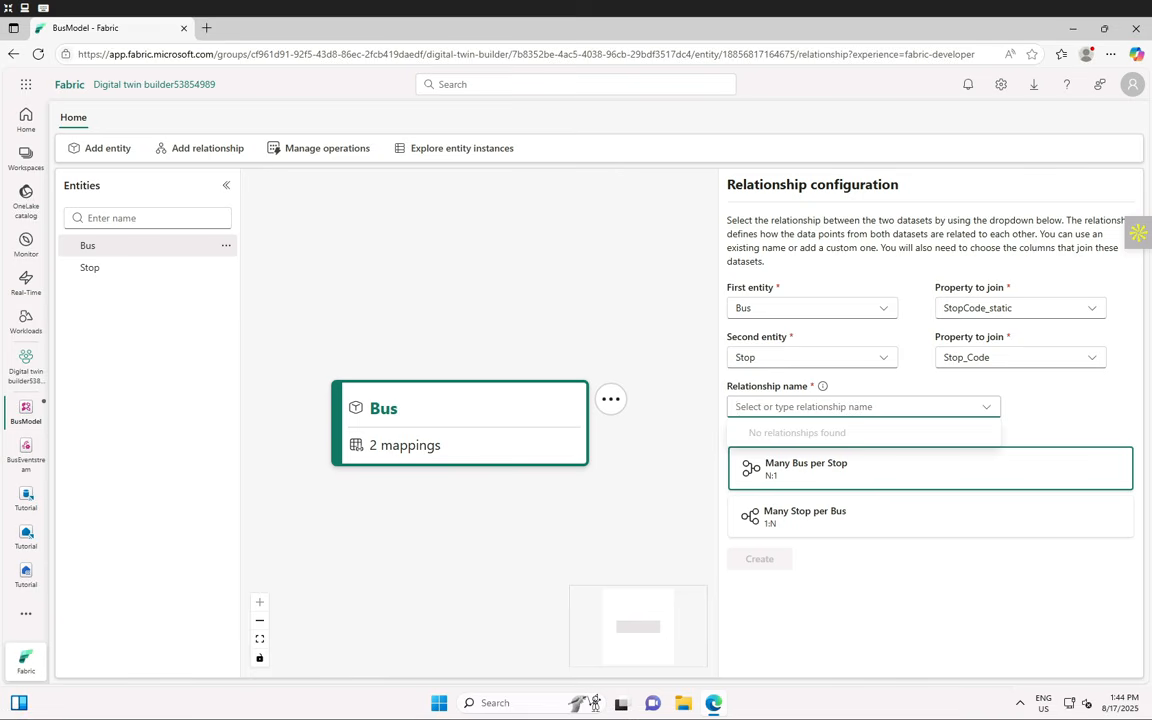
{"action": "type", "text": "goesT"}
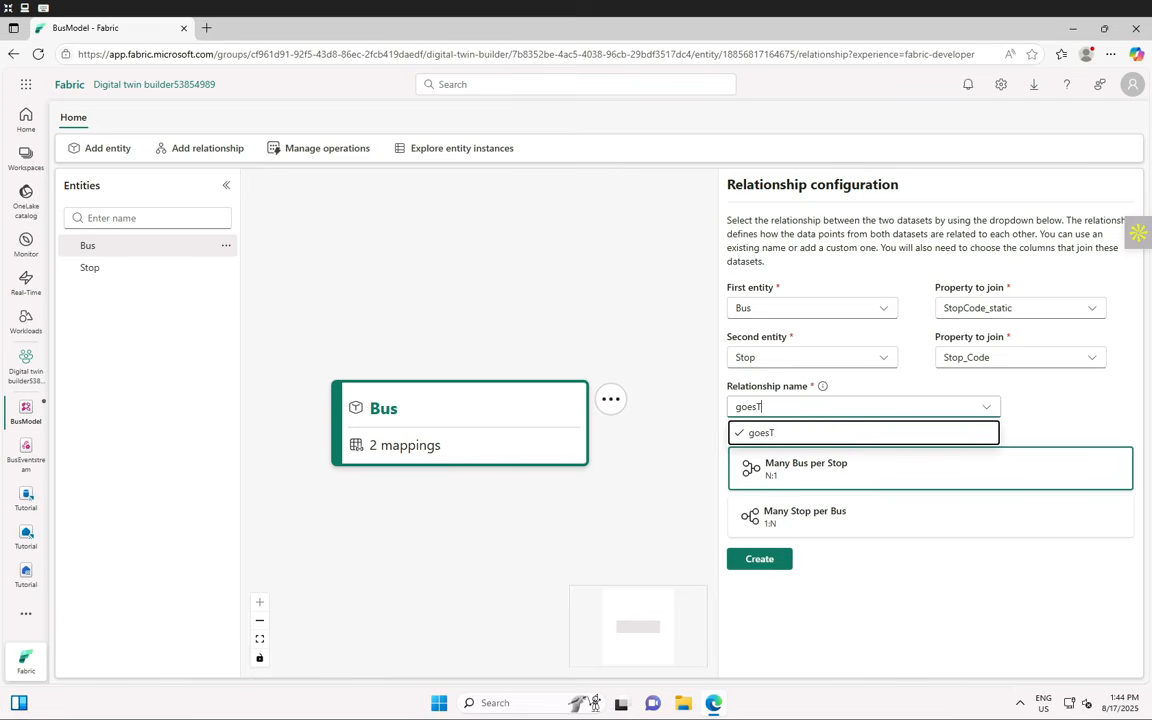
{"action": "type", "text": "o"}
{"action": "left_click", "coordinate": [790, 432]}
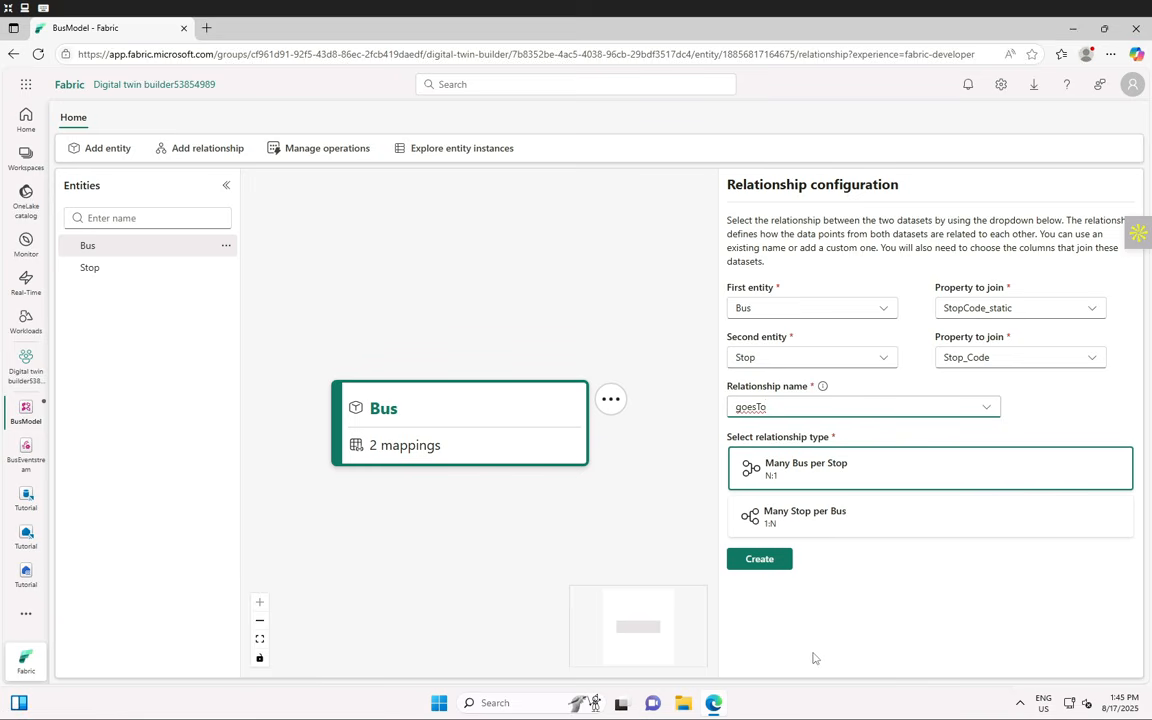
{"action": "left_click", "coordinate": [865, 523]}
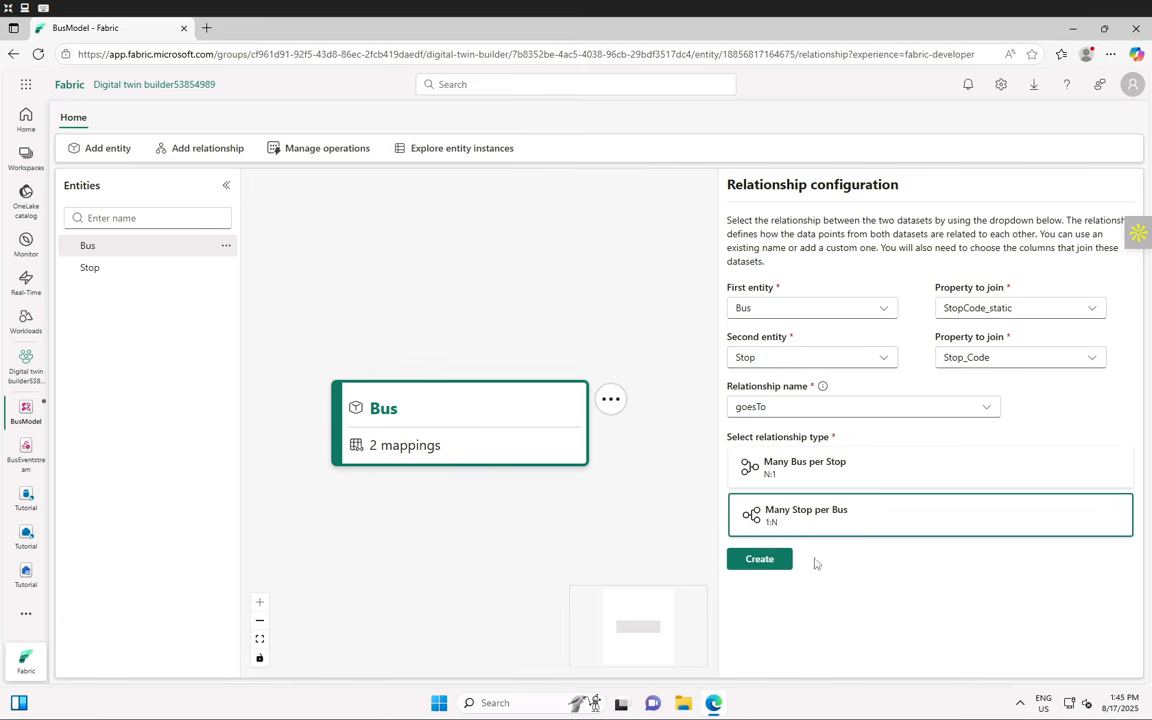
{"action": "left_click", "coordinate": [774, 560]}
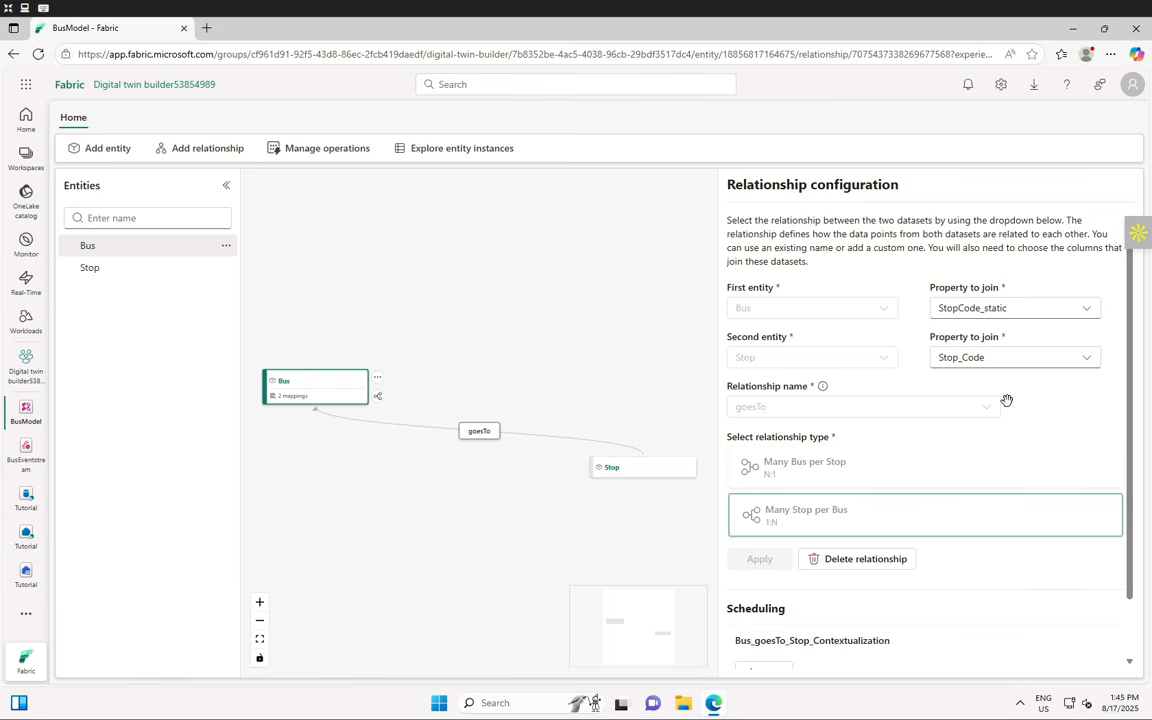
{"action": "scroll", "coordinate": [950, 578], "scroll_direction": "down", "scroll_amount": 2}
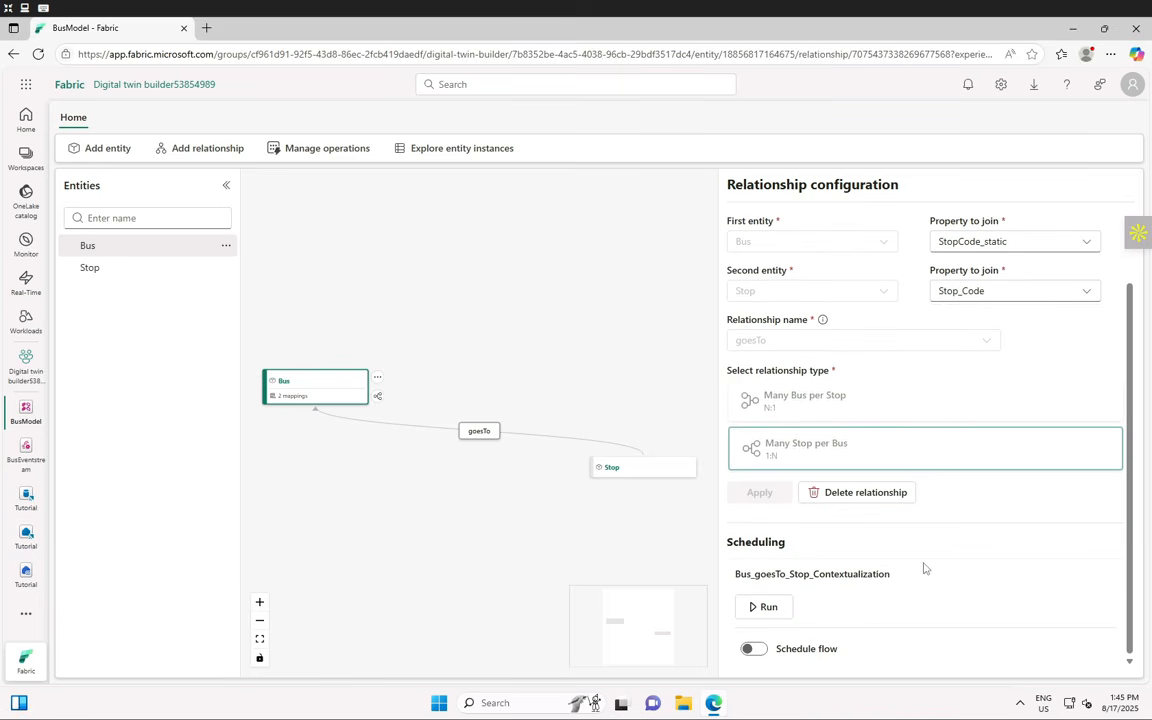
- Run the Bus_goesTo_Stop_Contextualization flow on demand from Scheduling
{"action": "left_click", "coordinate": [779, 612]}
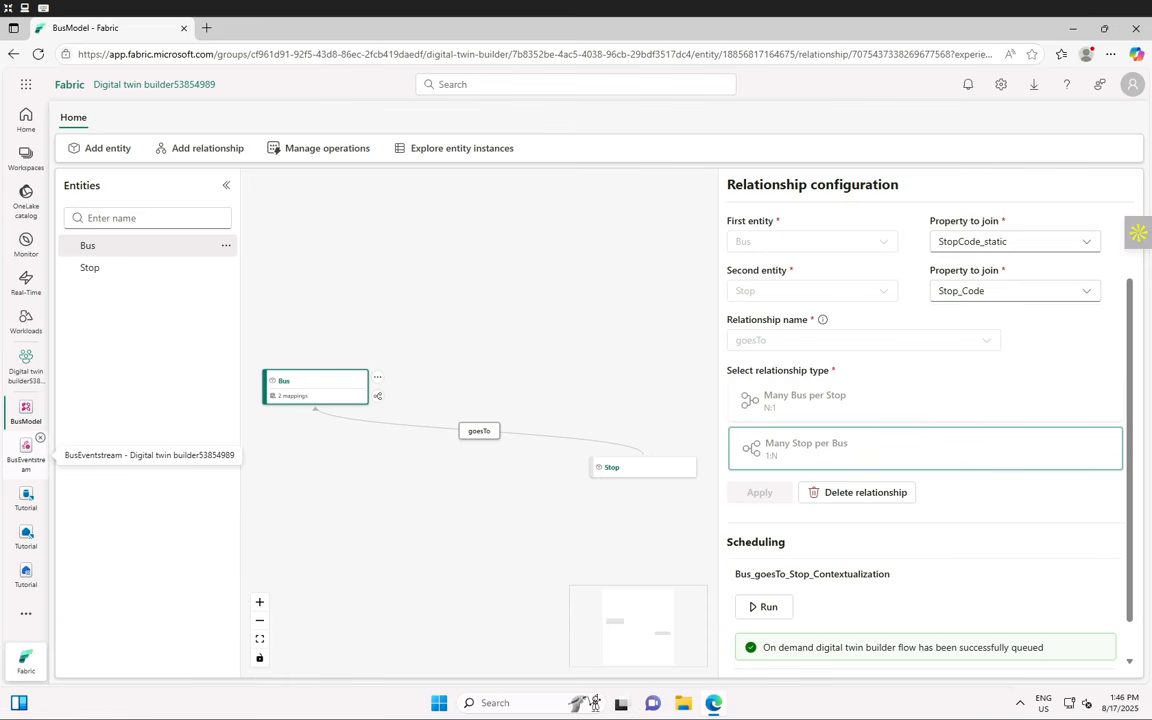
{"action": "scroll", "coordinate": [957, 577], "scroll_direction": "down", "scroll_amount": 1}
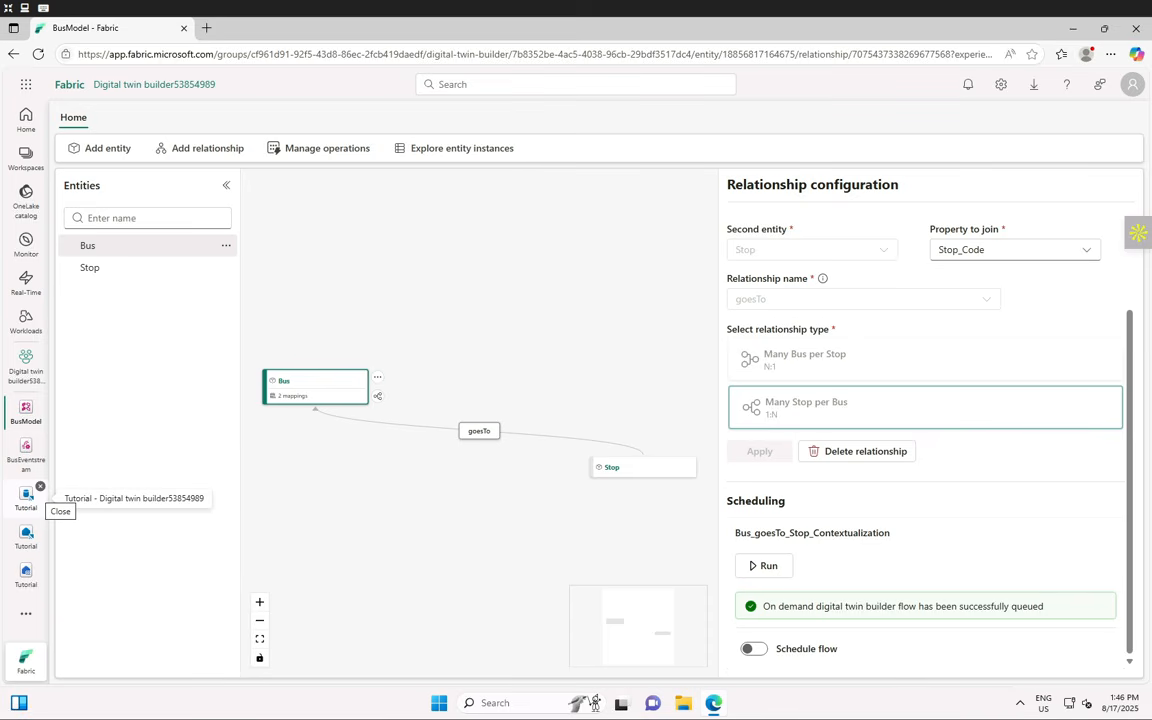
- Check Bus_goesTo_Stop_Contextualization's run details and refresh repeatedly while it stays Queued
{"action": "left_click", "coordinate": [325, 160]}
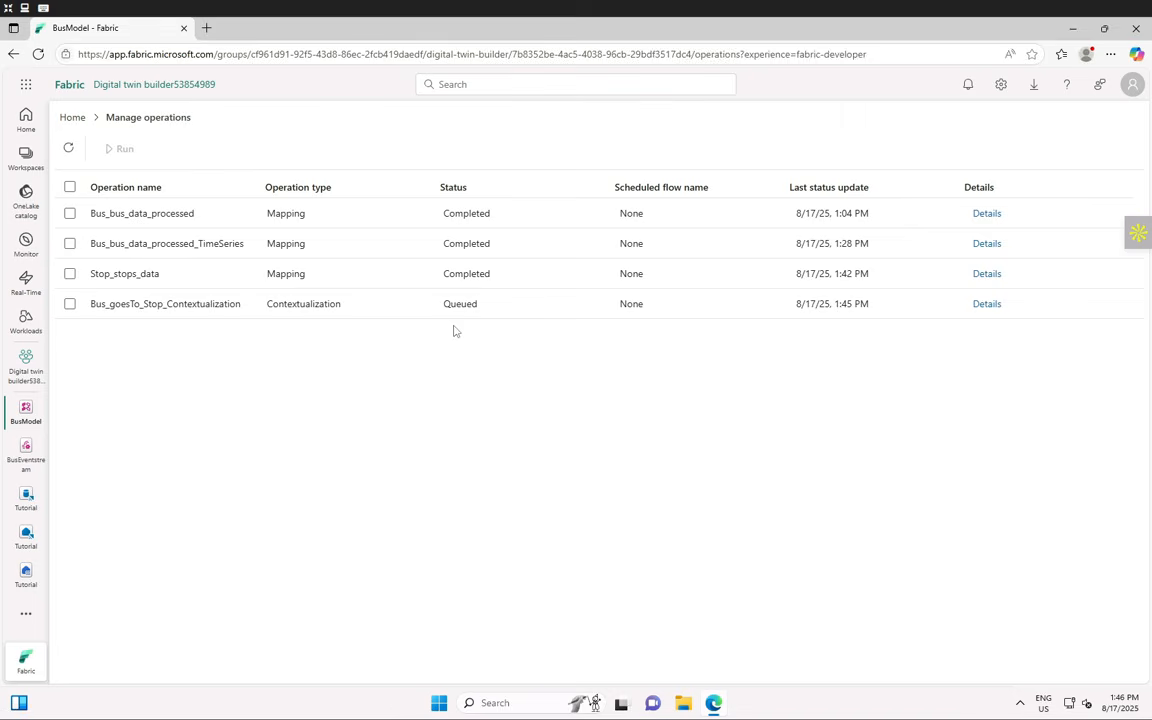
{"action": "left_click", "coordinate": [984, 306]}
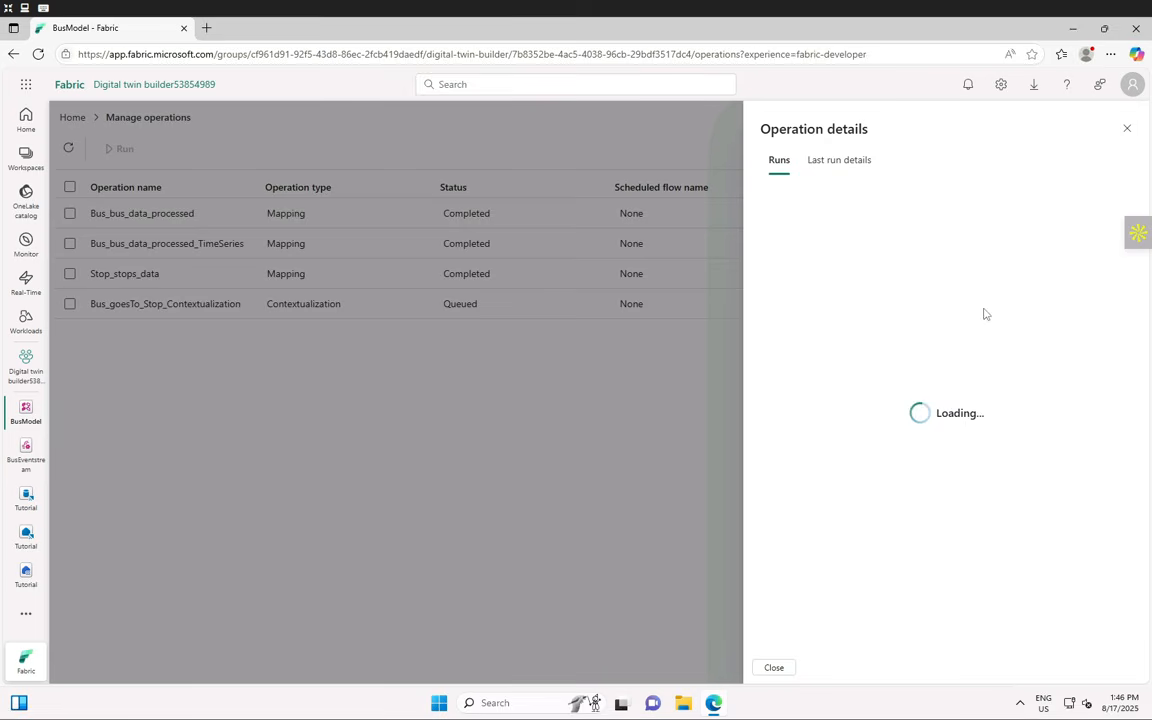
{"action": "left_click", "coordinate": [1128, 131]}
{"action": "left_click", "coordinate": [69, 150]}
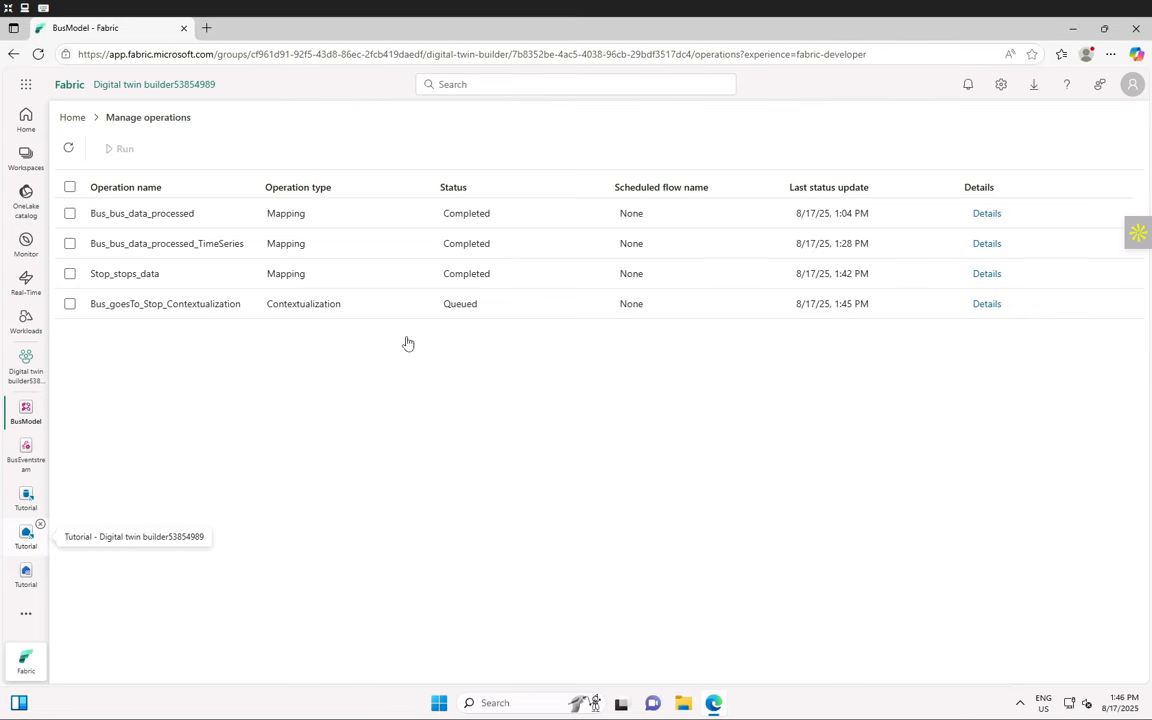
{"action": "left_click", "coordinate": [68, 150]}
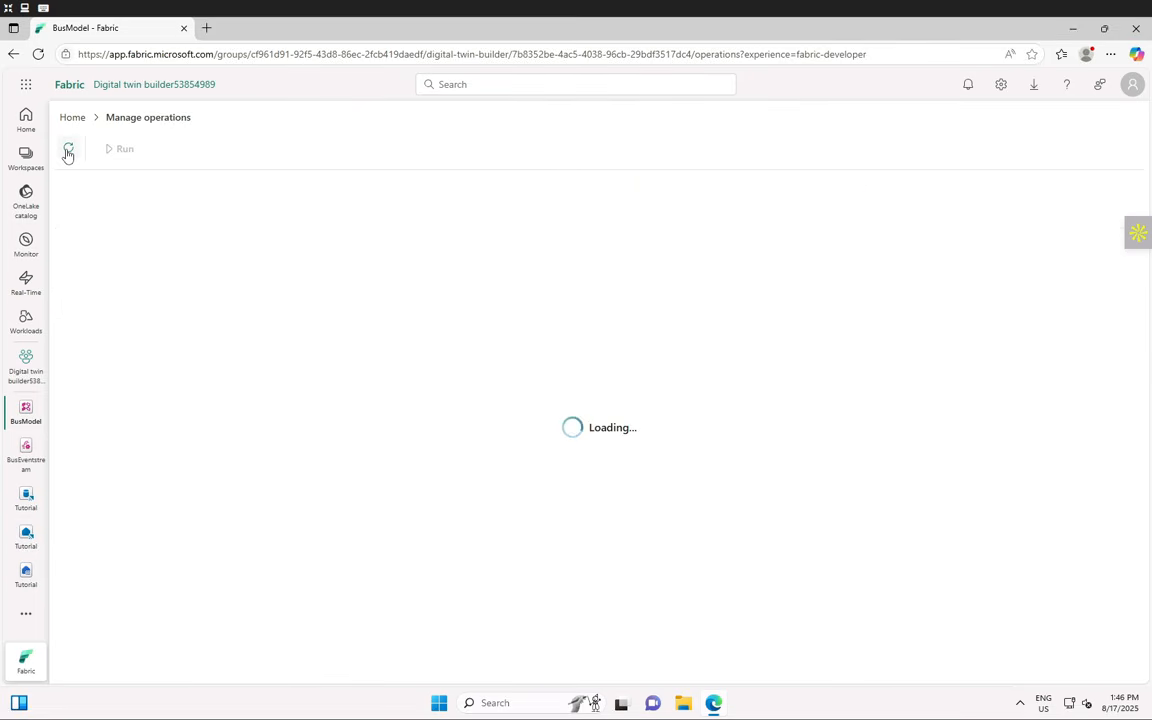
{"action": "left_click", "coordinate": [68, 150]}
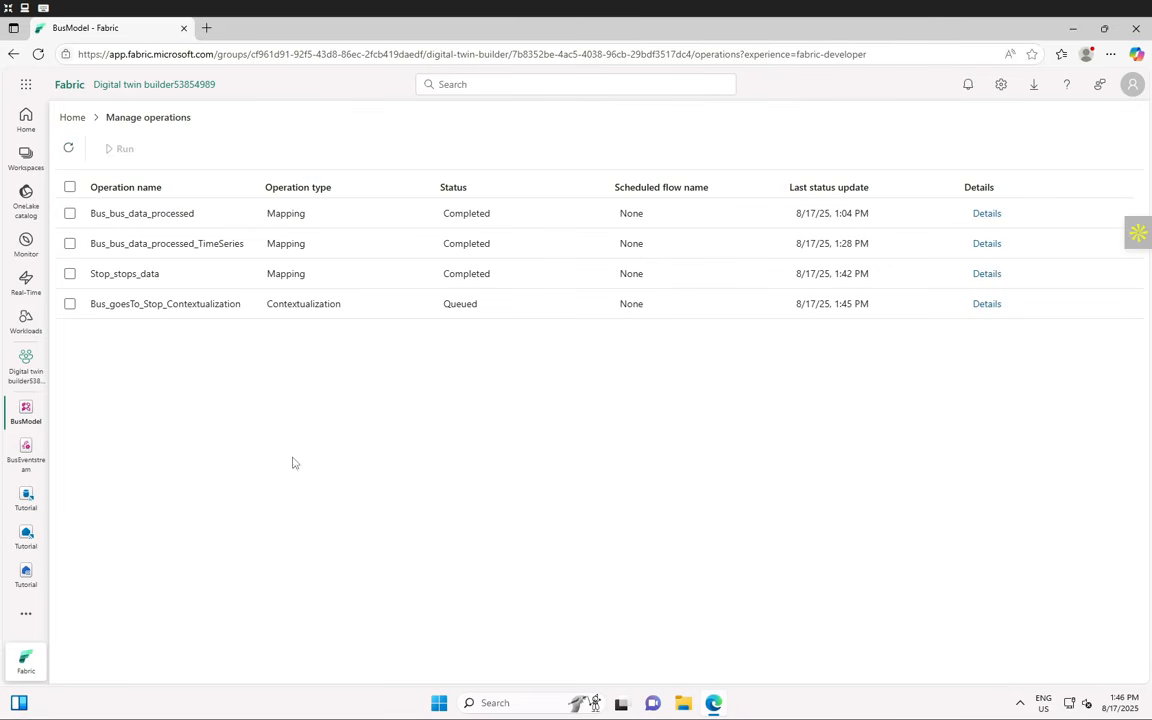
{"action": "left_click", "coordinate": [70, 151]}
{"action": "left_click", "coordinate": [70, 151]}
{"action": "left_click", "coordinate": [70, 151]}
{"action": "left_click", "coordinate": [70, 151]}
{"action": "double_click", "coordinate": [455, 305]}
{"action": "left_click", "coordinate": [68, 151]}
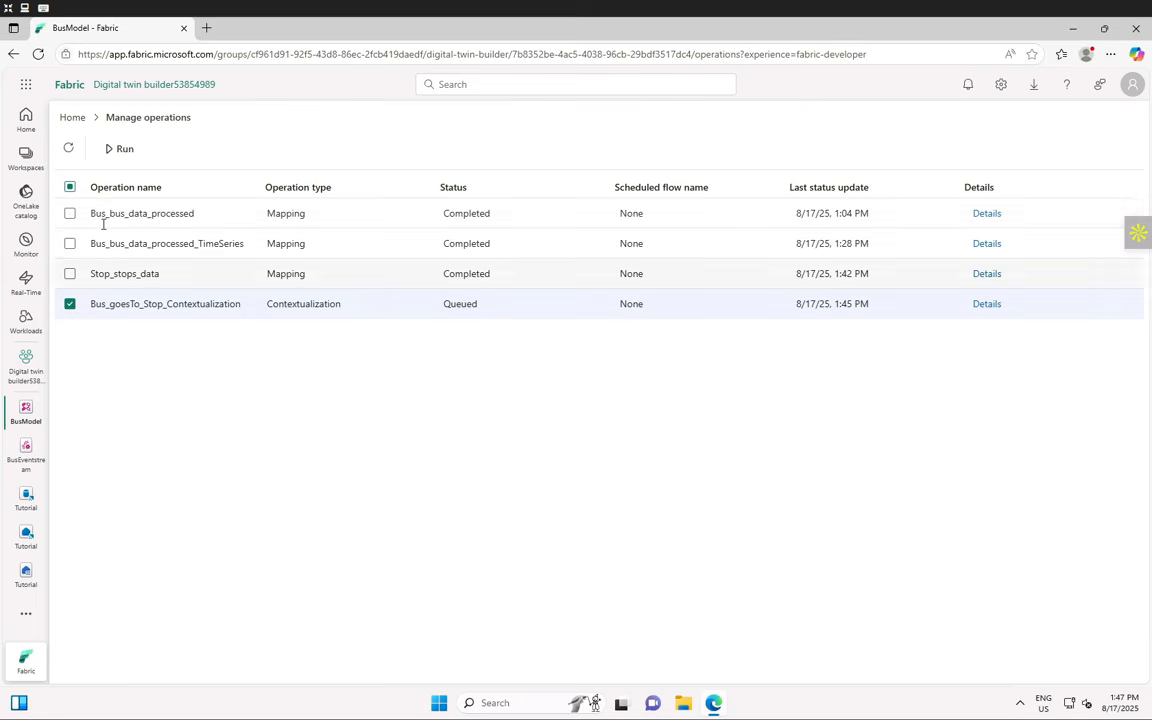
{"action": "left_click", "coordinate": [985, 216]}
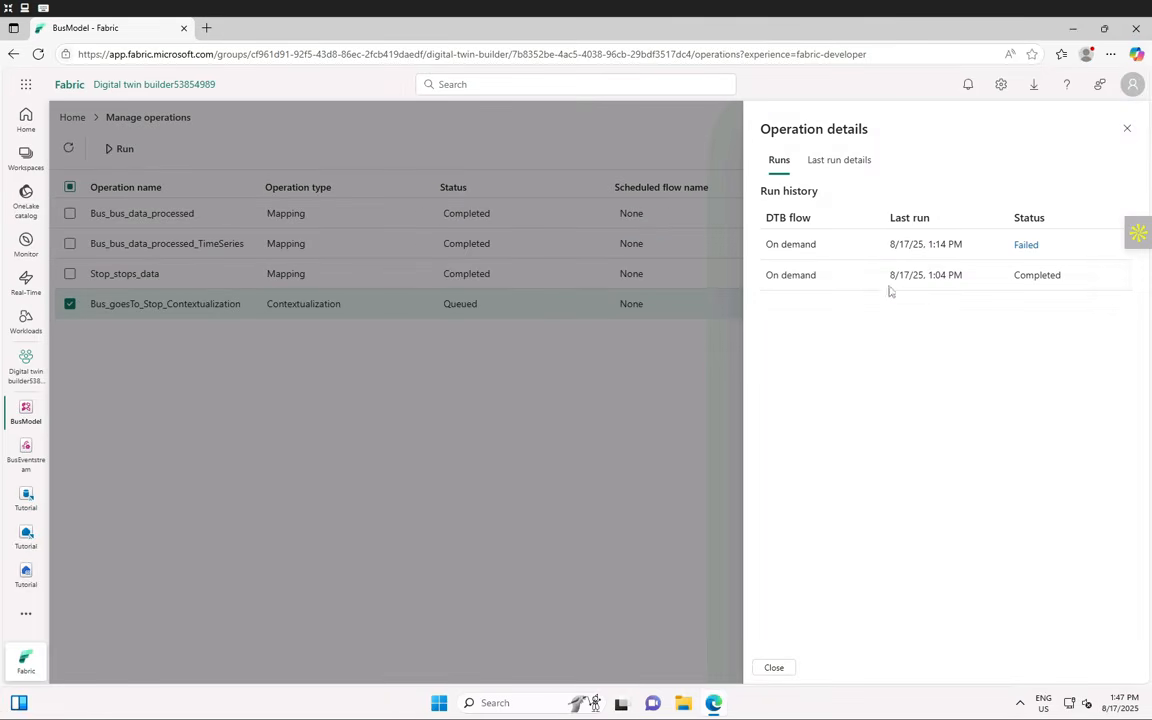
{"action": "left_click", "coordinate": [1127, 129]}
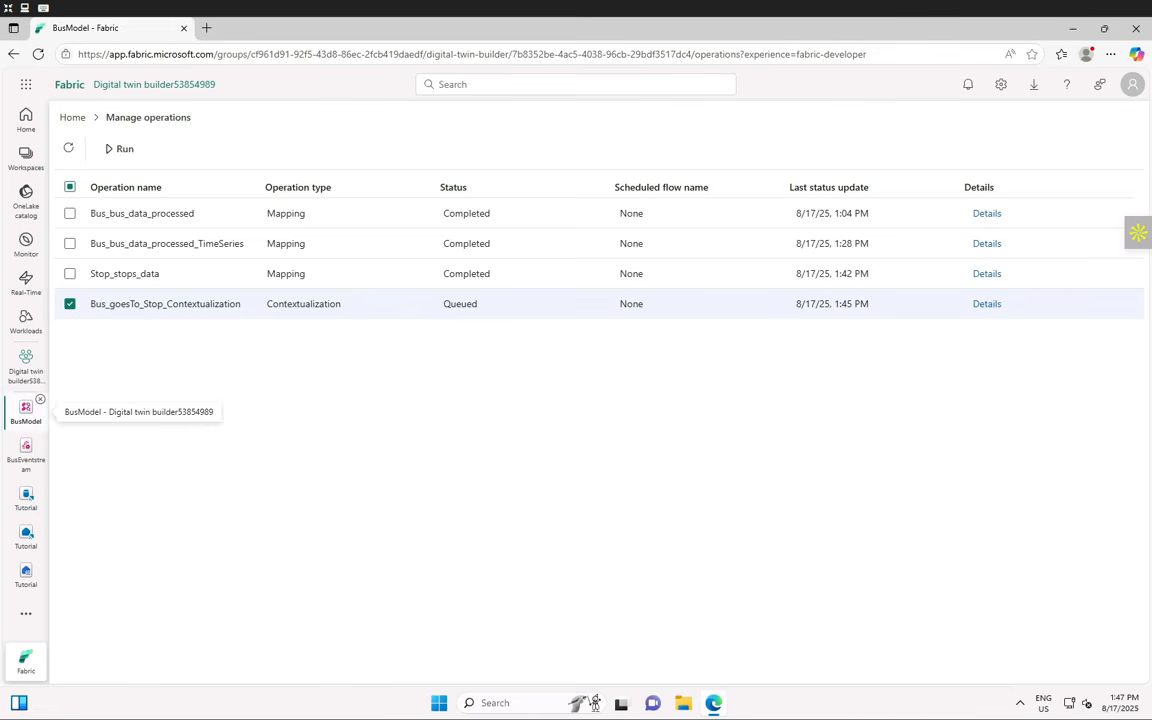
{"action": "left_click", "coordinate": [69, 150]}
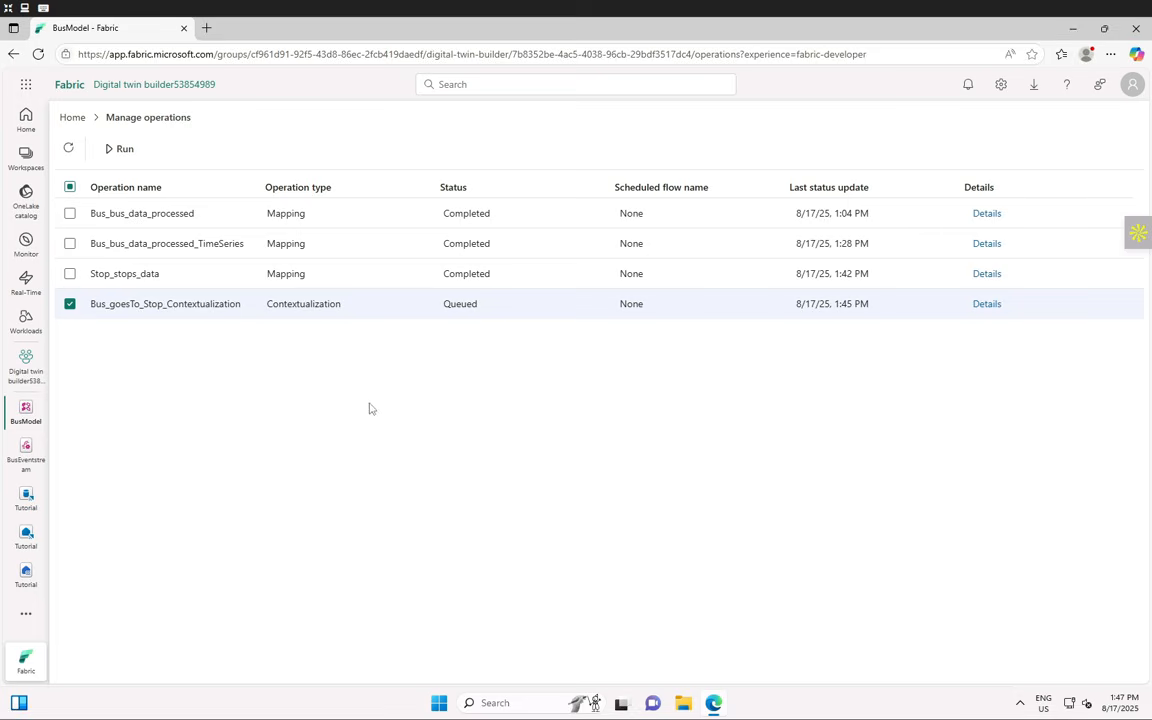
{"action": "left_click", "coordinate": [66, 86]}
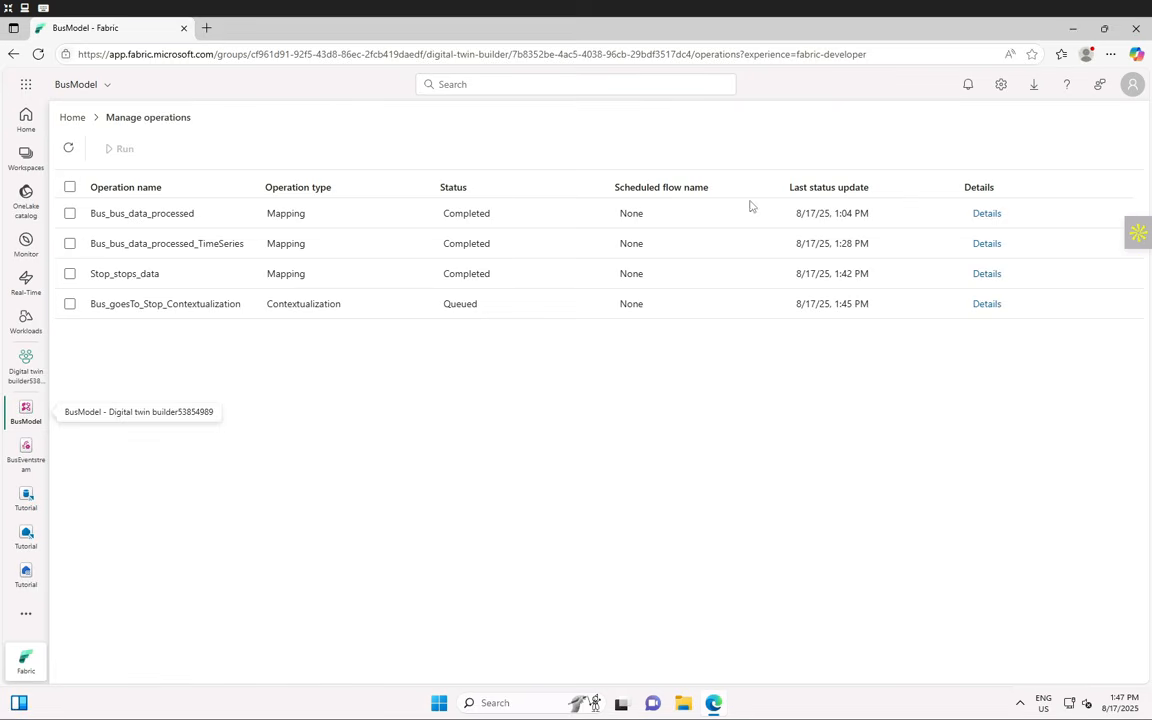
{"action": "left_click", "coordinate": [67, 151]}
{"action": "left_click", "coordinate": [67, 151]}
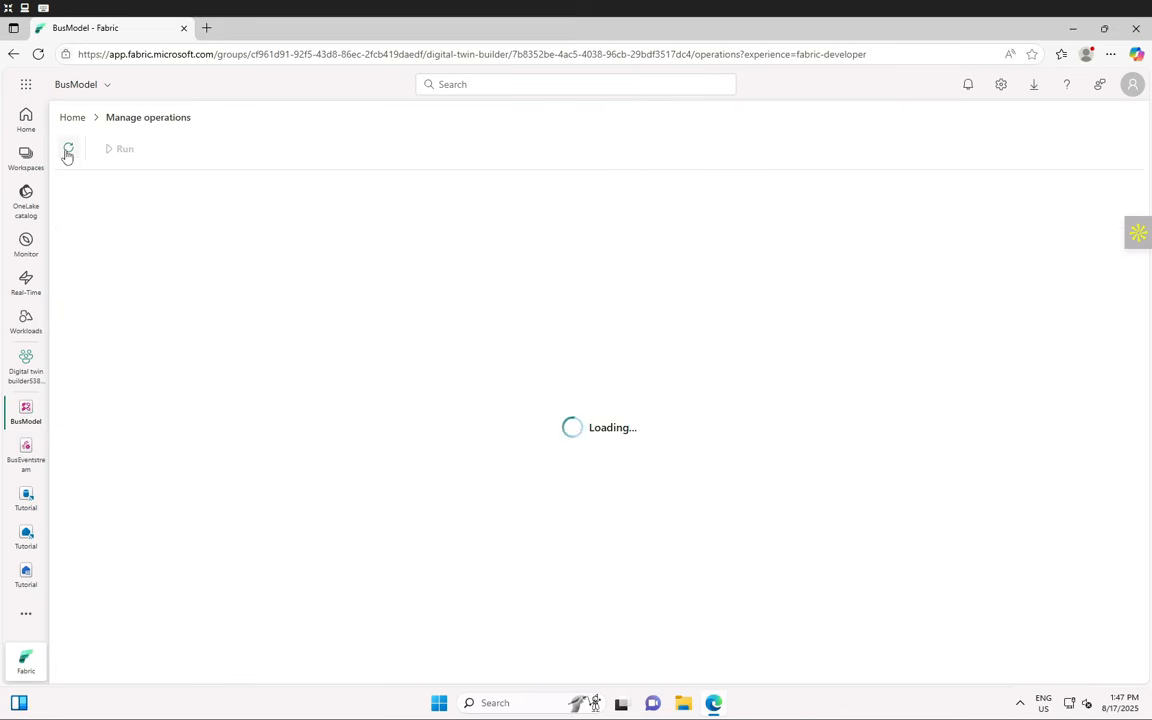
{"action": "left_click", "coordinate": [67, 151]}
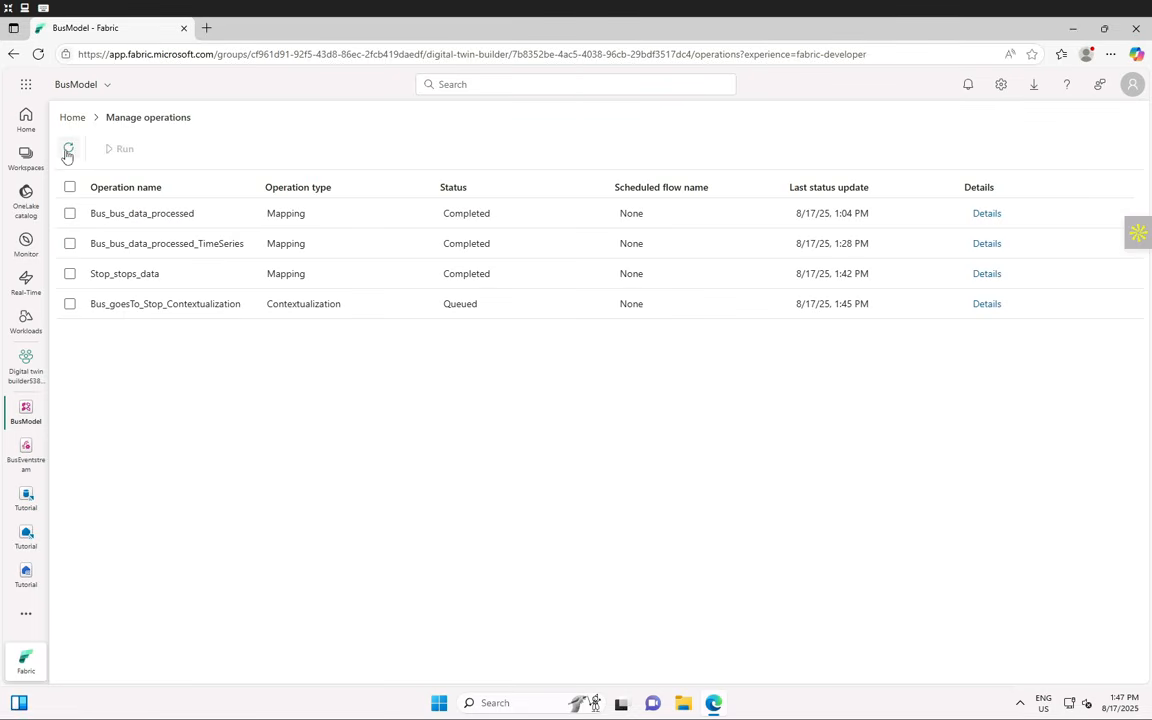
{"action": "left_click", "coordinate": [67, 151]}
{"action": "left_click", "coordinate": [67, 151]}
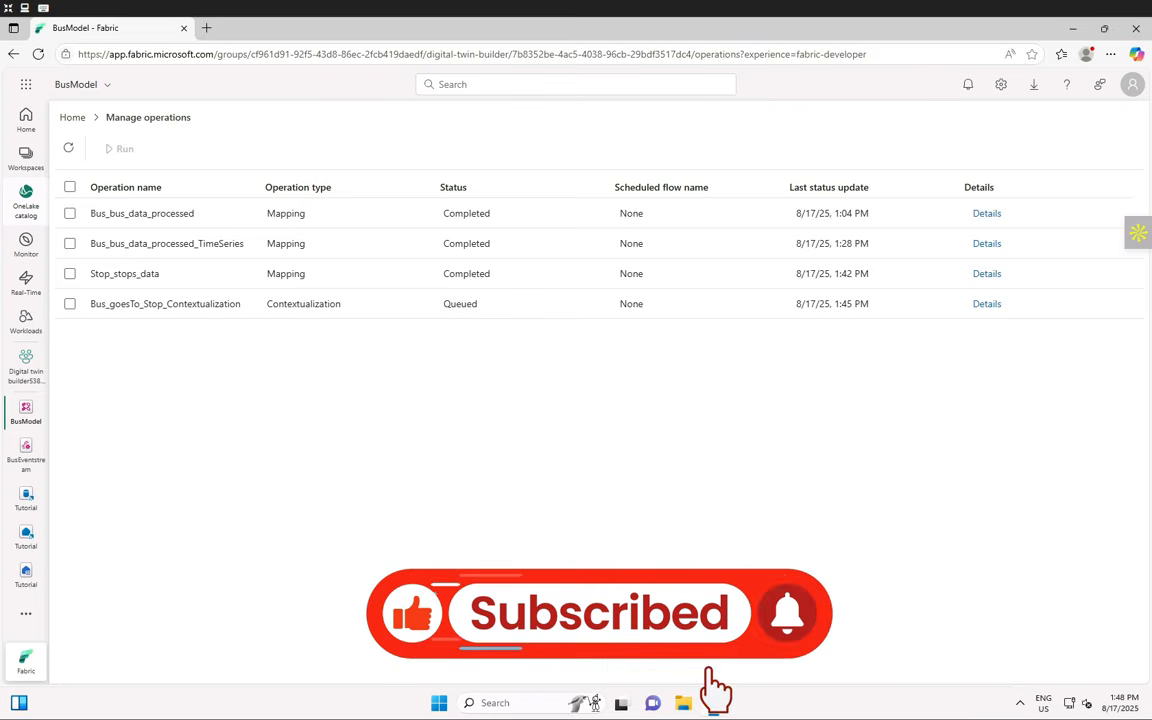
- Reload the page and refresh Manage operations until Bus_goesTo_Stop_Contextualization reads Running
{"action": "left_click", "coordinate": [38, 54]}
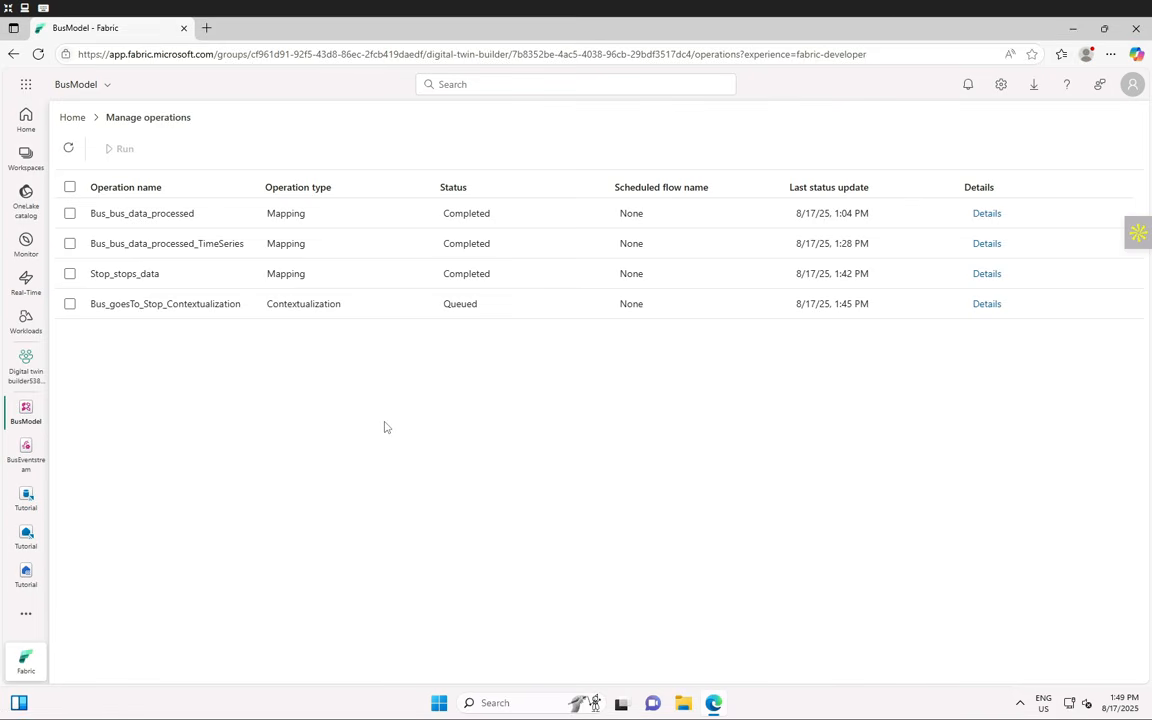
{"action": "left_click", "coordinate": [67, 152]}
{"action": "left_click", "coordinate": [68, 152]}
{"action": "left_click", "coordinate": [68, 152]}
{"action": "left_click", "coordinate": [68, 152]}
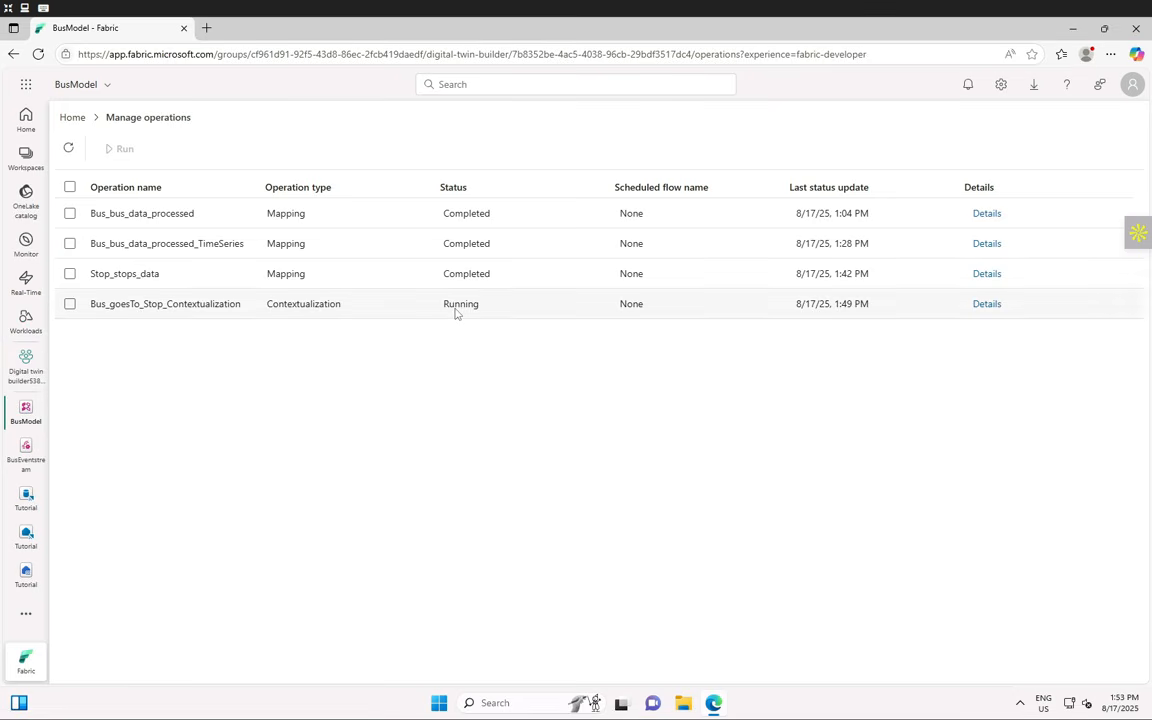
{"action": "left_click", "coordinate": [68, 149]}
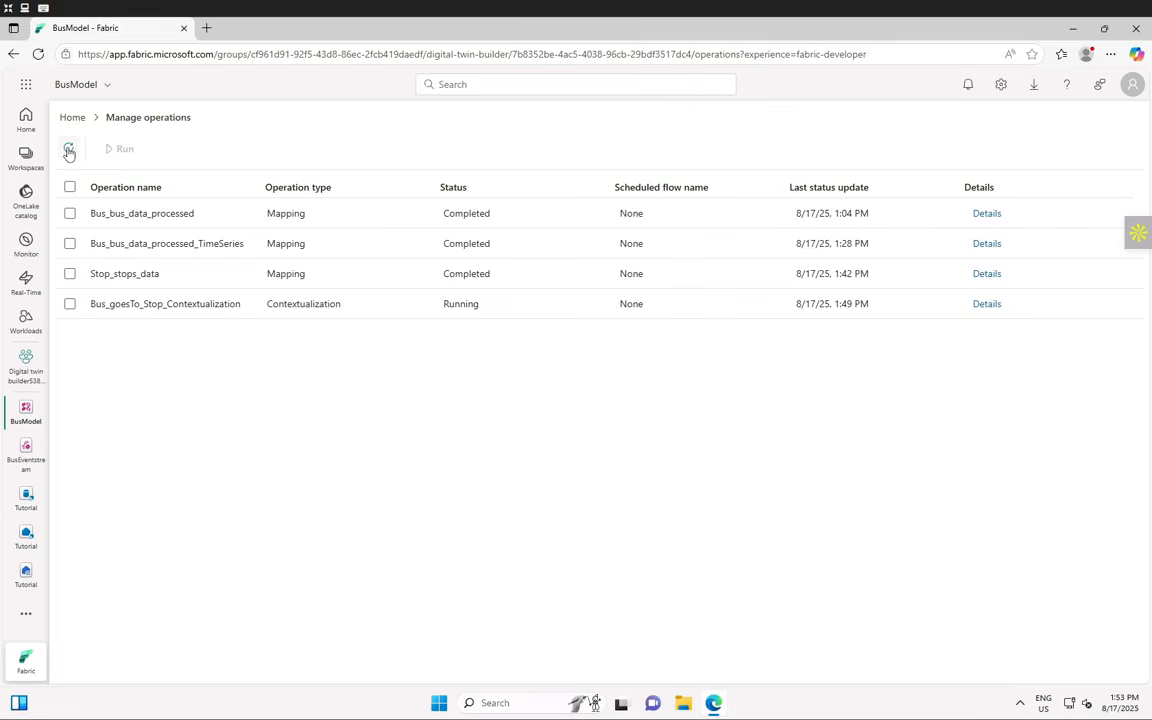
{"action": "left_click", "coordinate": [68, 149]}
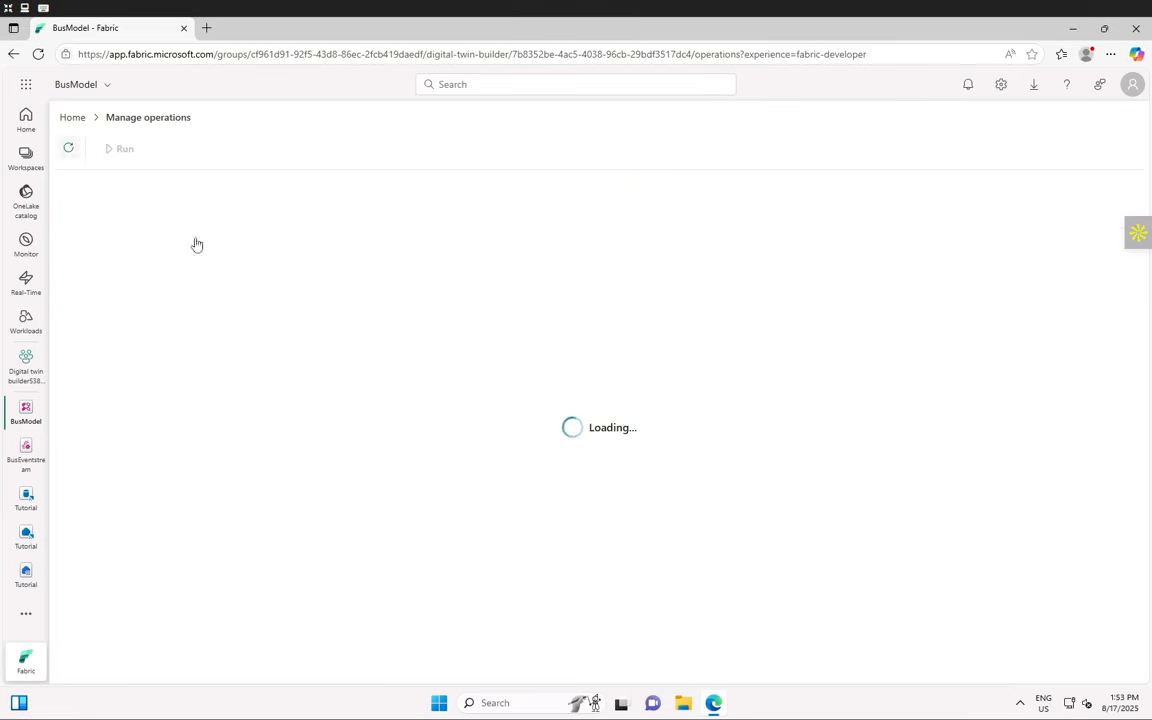
{"action": "left_click", "coordinate": [986, 305]}
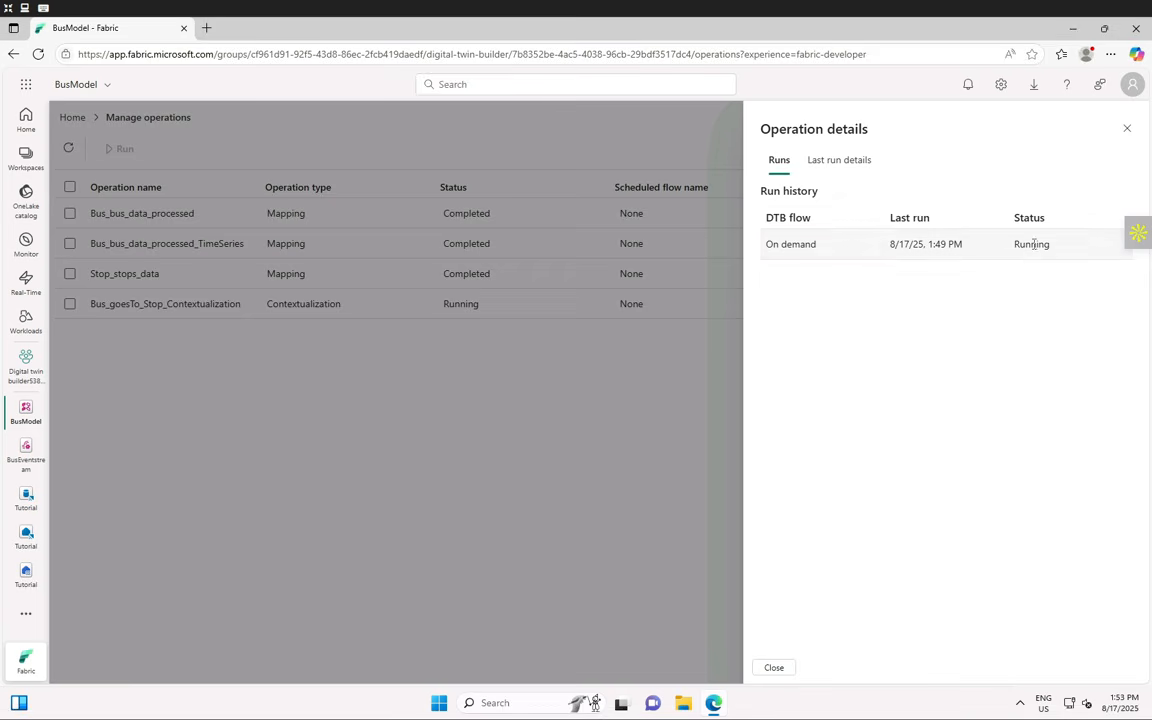
{"action": "left_click_drag", "start_coordinate": [1015, 246], "coordinate": [1059, 249]}
{"action": "left_click", "coordinate": [1128, 131]}
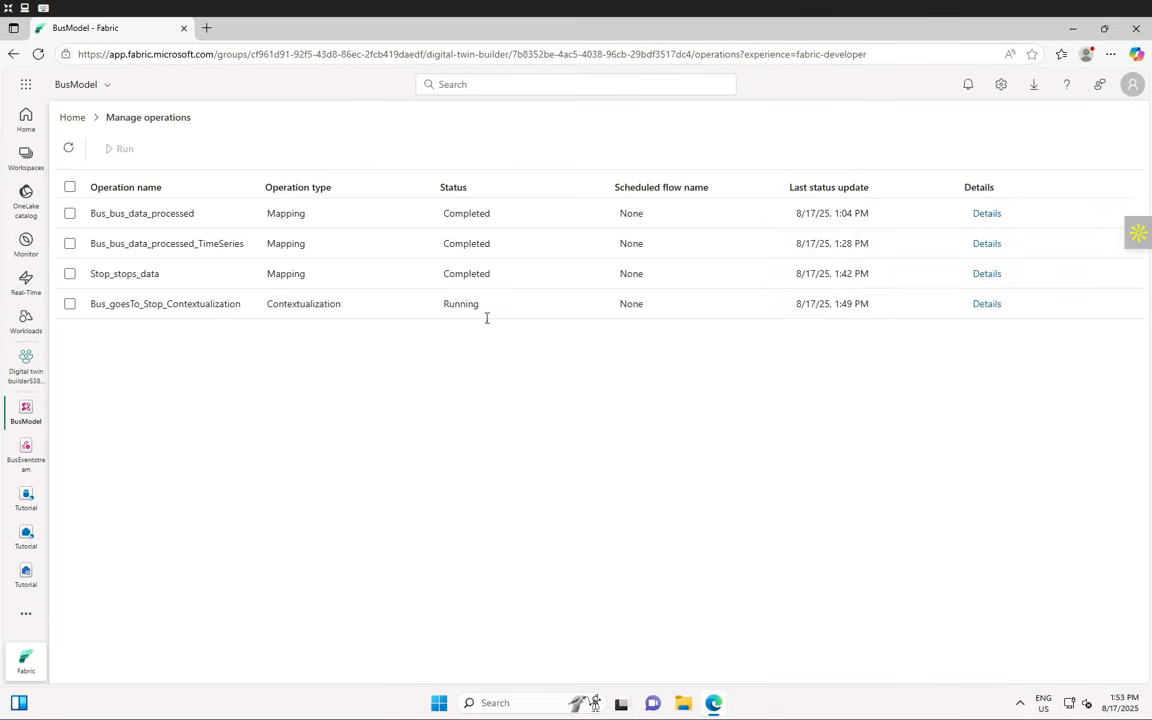
{"action": "left_click", "coordinate": [70, 150]}
{"action": "left_click", "coordinate": [68, 150]}
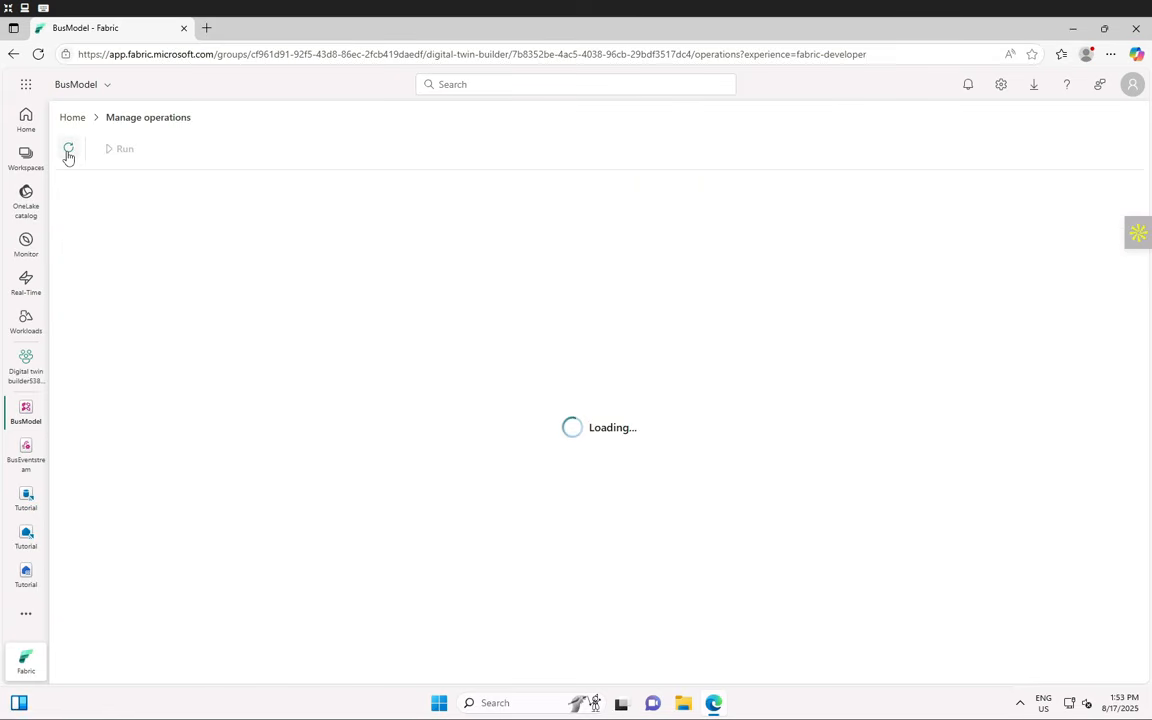
{"action": "left_click", "coordinate": [68, 152]}
{"action": "left_click", "coordinate": [68, 152]}
{"action": "left_click", "coordinate": [68, 152]}
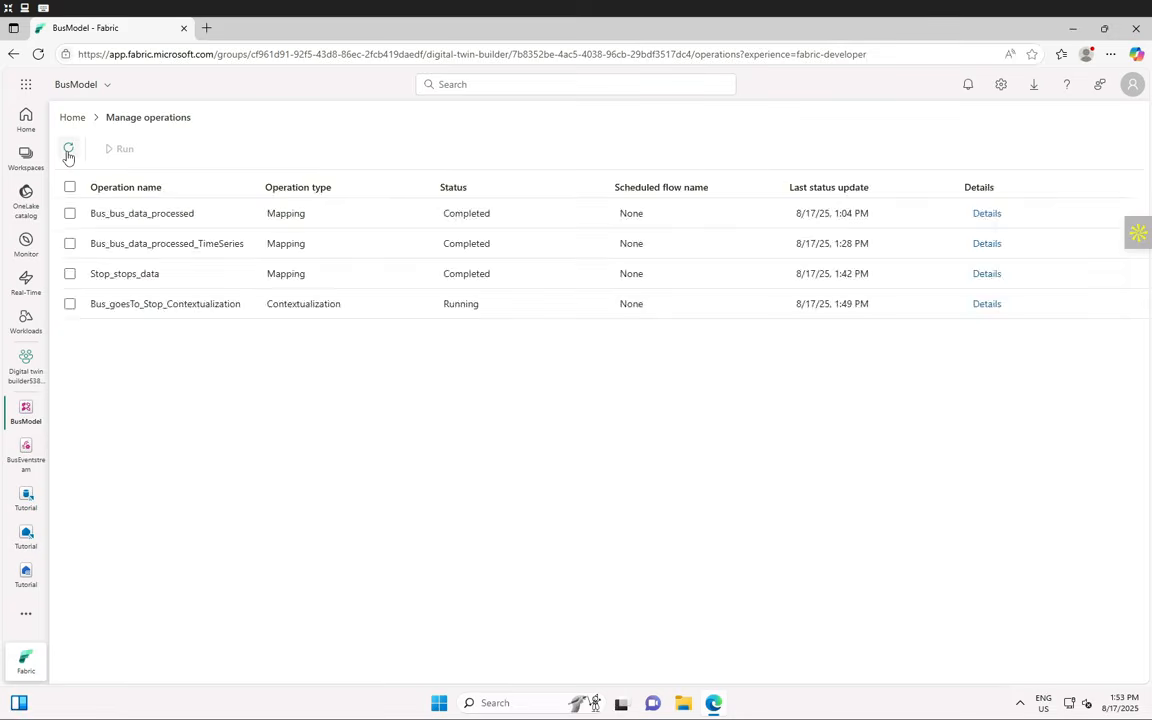
{"action": "left_click", "coordinate": [68, 152]}
{"action": "left_click", "coordinate": [68, 152]}
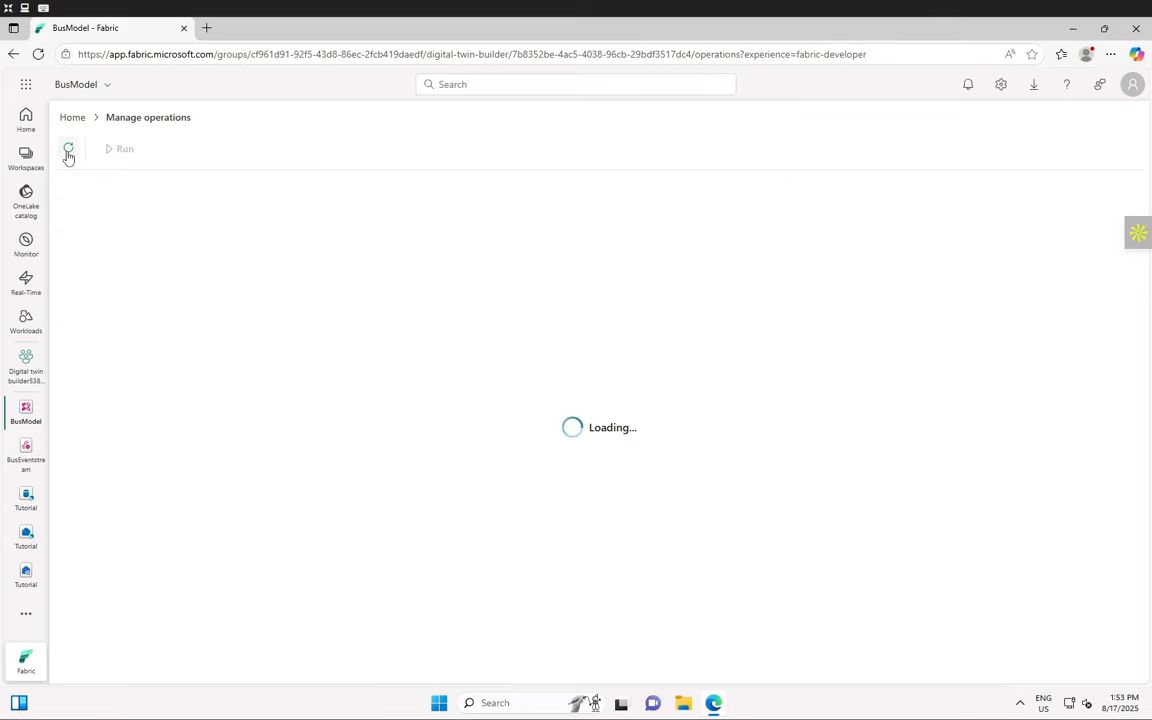
{"action": "left_click", "coordinate": [68, 152]}
{"action": "left_click", "coordinate": [68, 152]}
{"action": "left_click", "coordinate": [40, 55]}
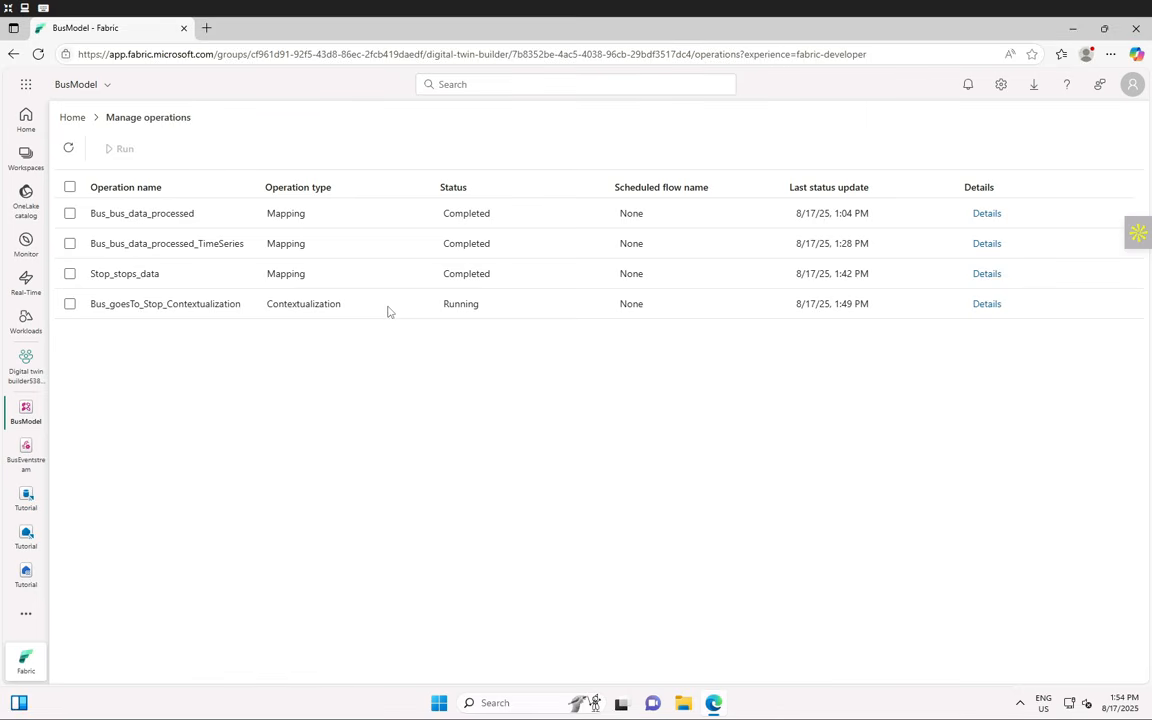
{"action": "left_click", "coordinate": [69, 148]}
{"action": "left_click", "coordinate": [71, 148]}
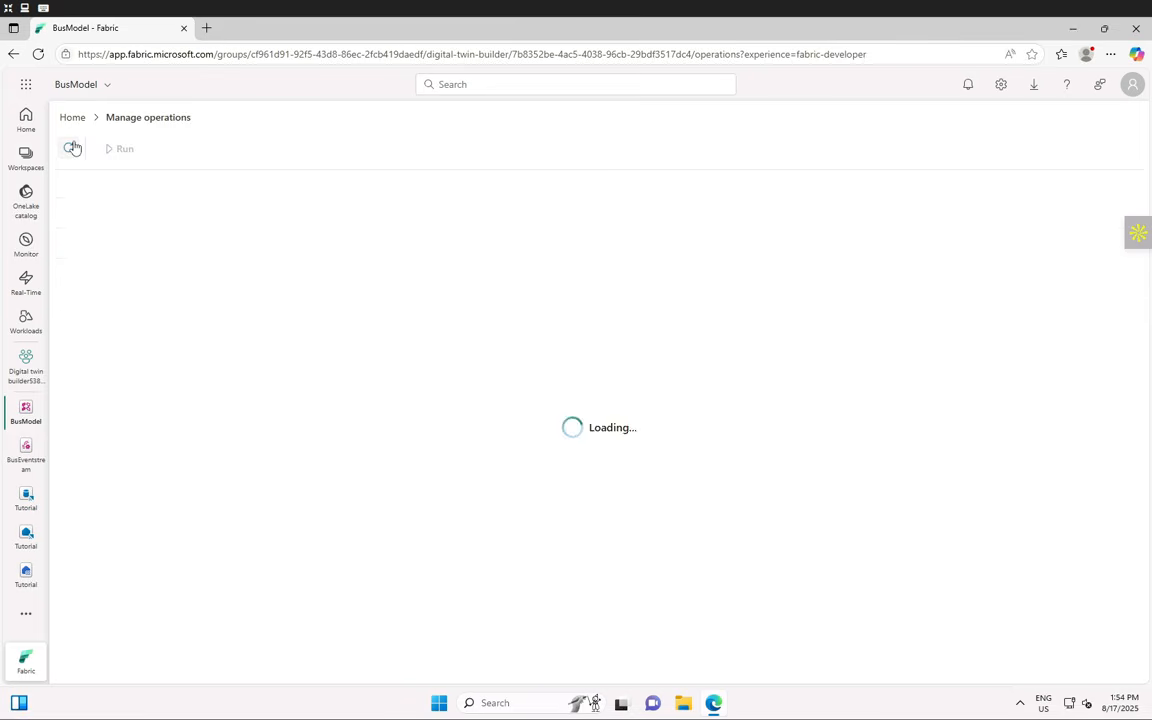
{"action": "left_click", "coordinate": [71, 148]}
{"action": "left_click", "coordinate": [71, 148]}
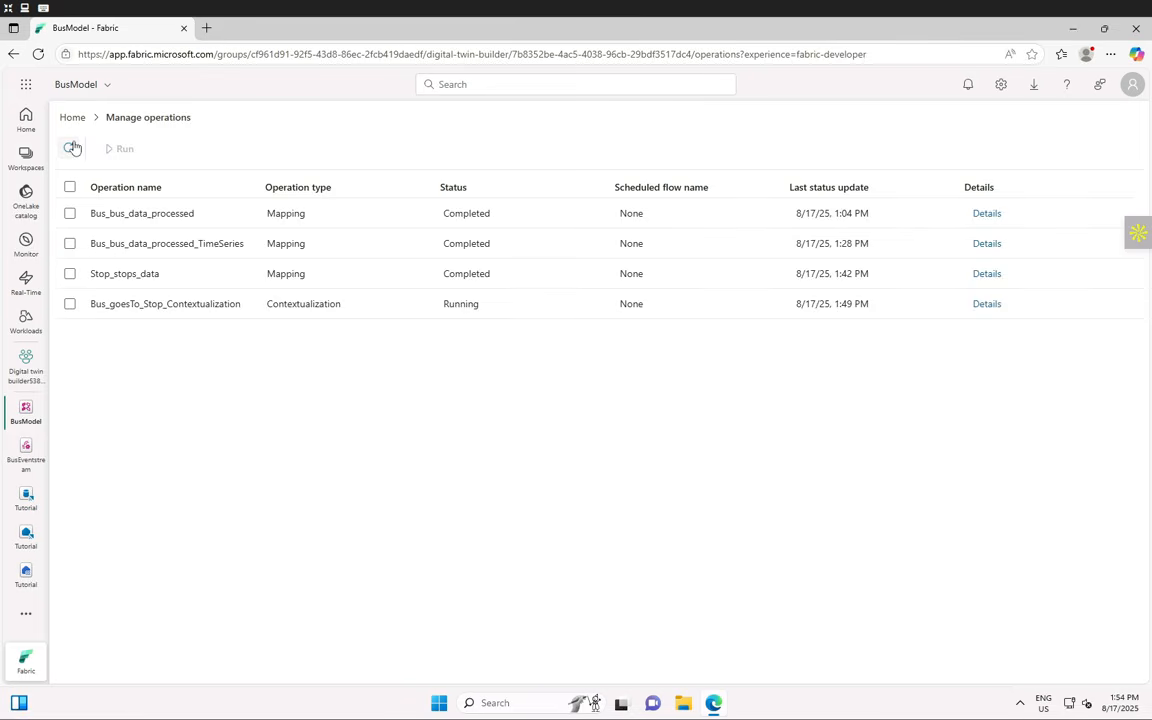
{"action": "left_click", "coordinate": [73, 148]}
{"action": "left_click", "coordinate": [77, 148]}
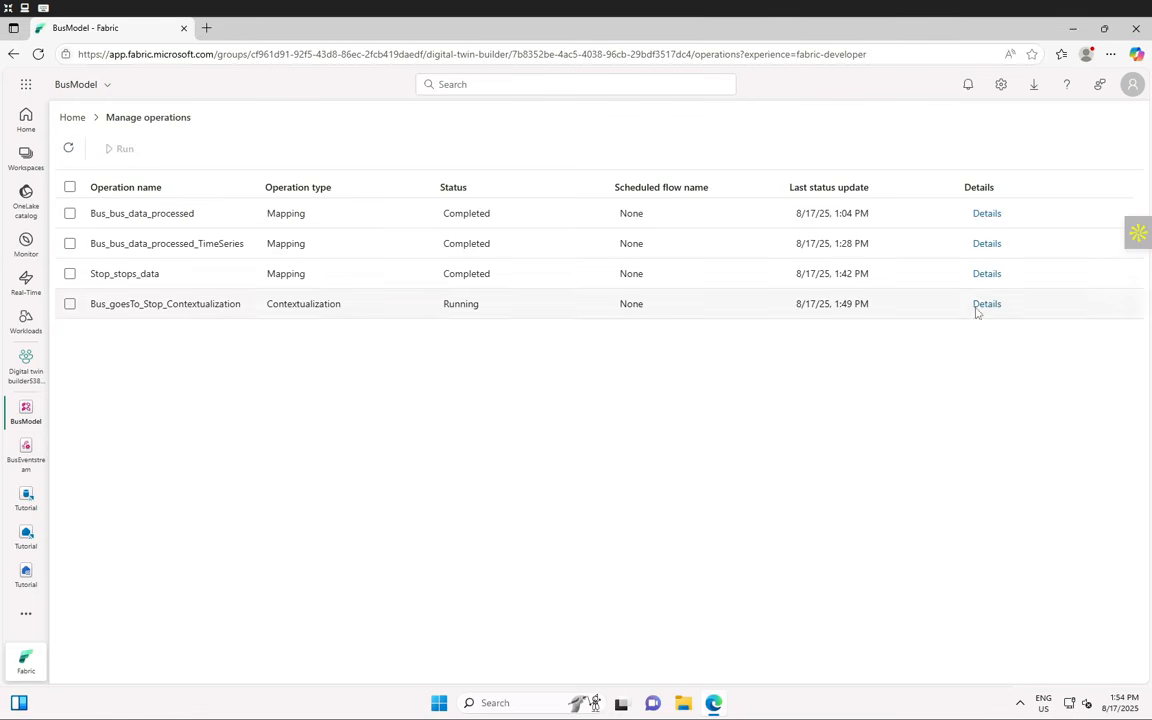
{"action": "left_click", "coordinate": [985, 303]}
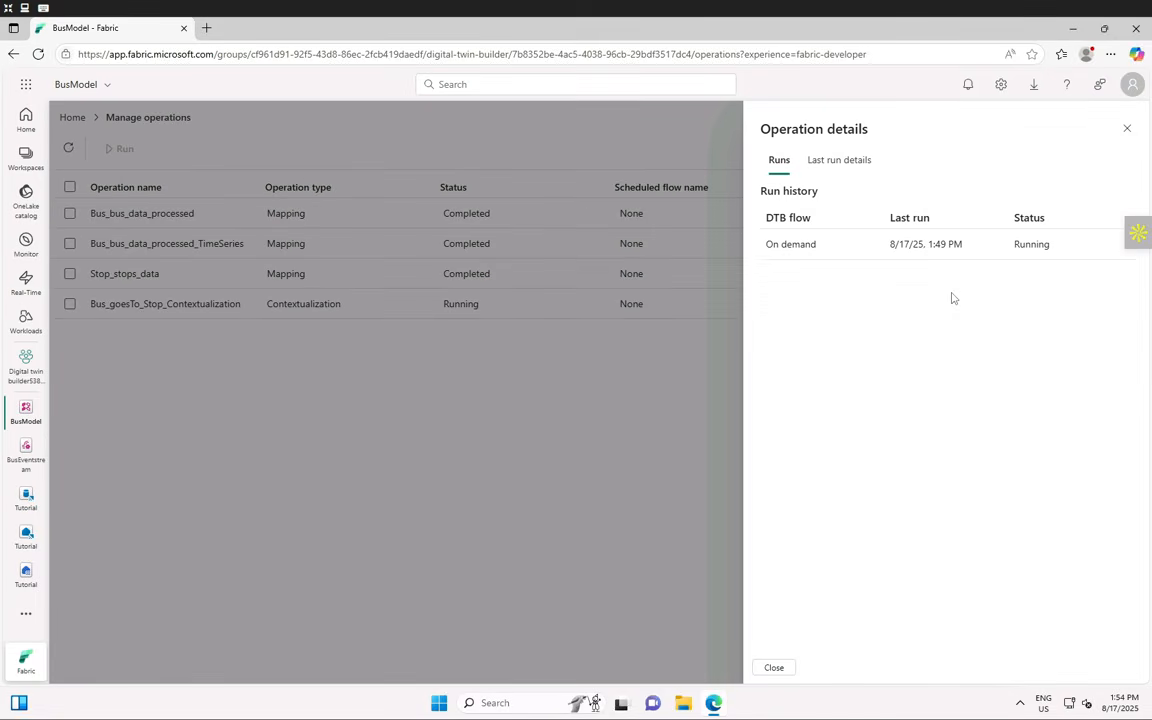
{"action": "left_click", "coordinate": [1127, 128]}
- From Home, reopen the Bus entity's operations and check the contextualization run's history
{"action": "left_click", "coordinate": [72, 118]}
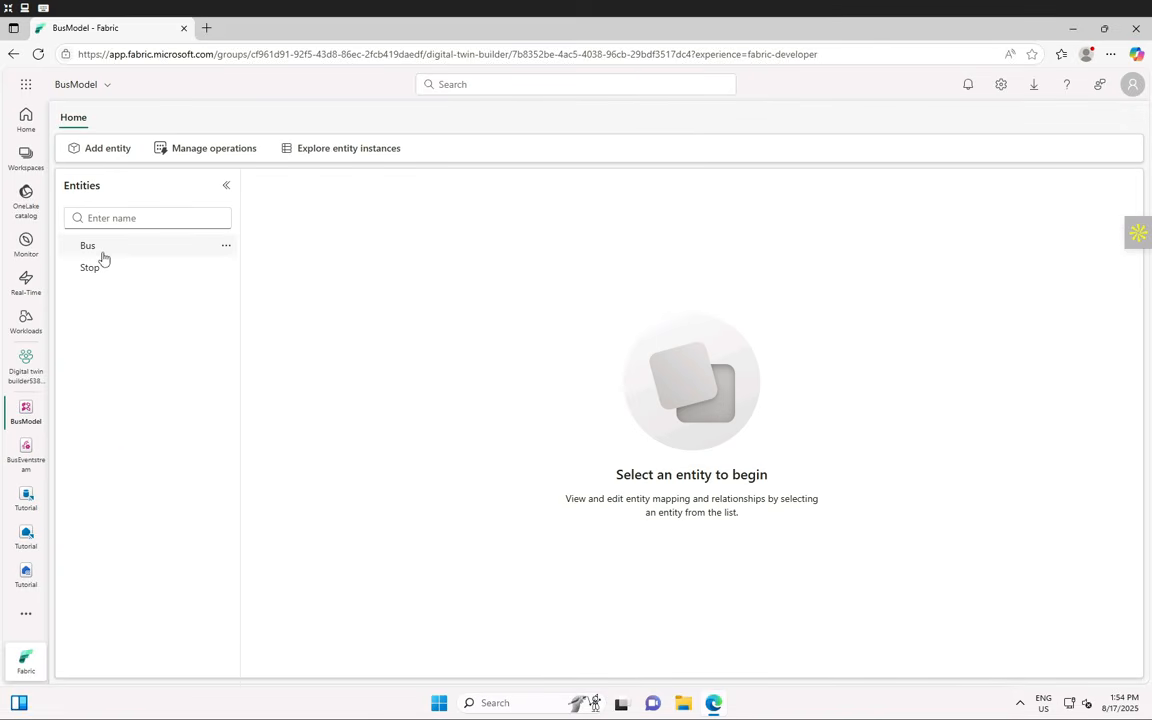
{"action": "left_click", "coordinate": [98, 250]}
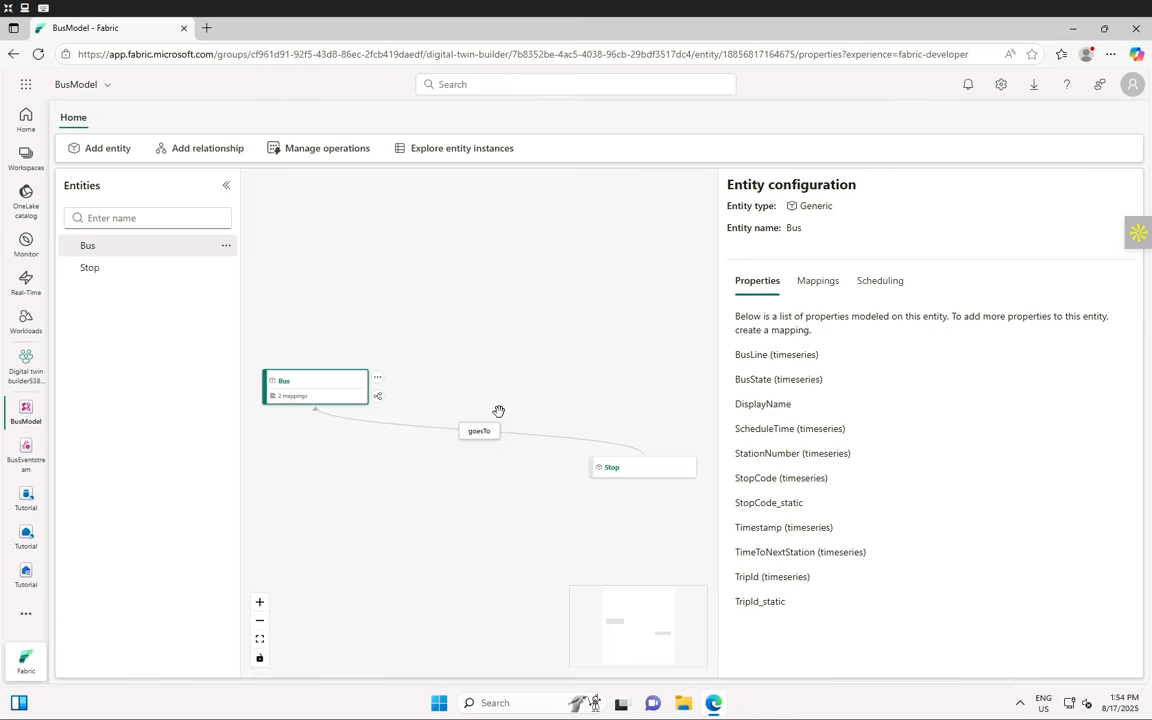
{"action": "left_click", "coordinate": [301, 154]}
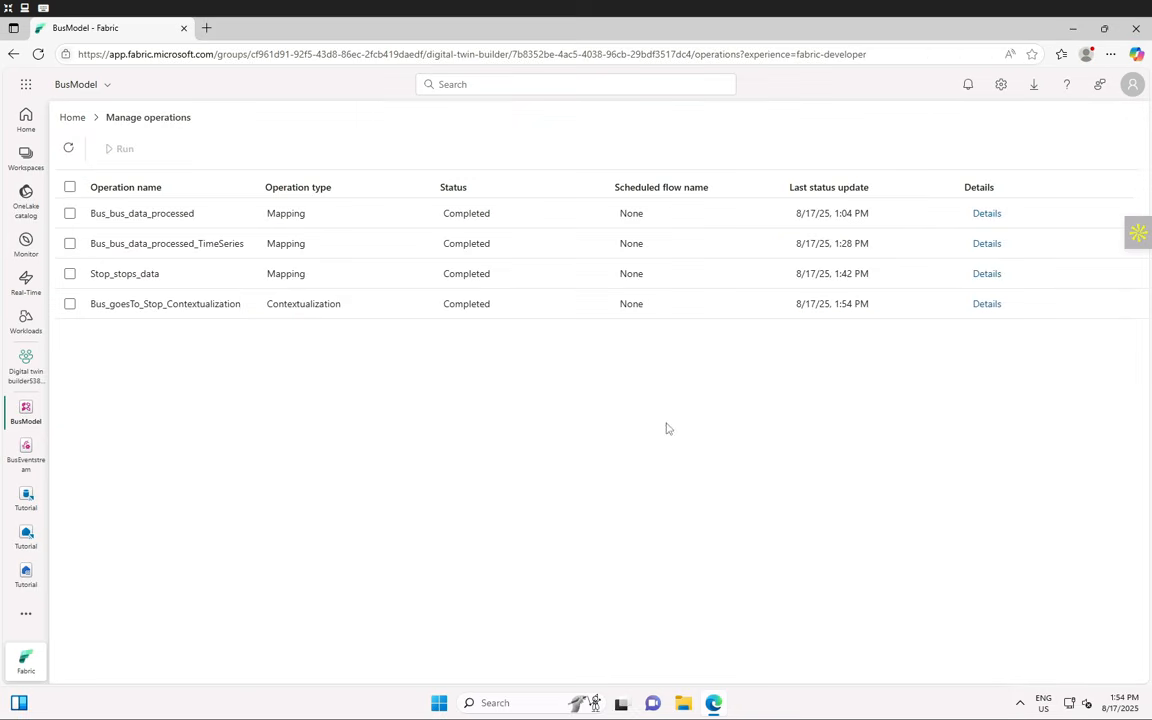
{"action": "left_click", "coordinate": [985, 305]}
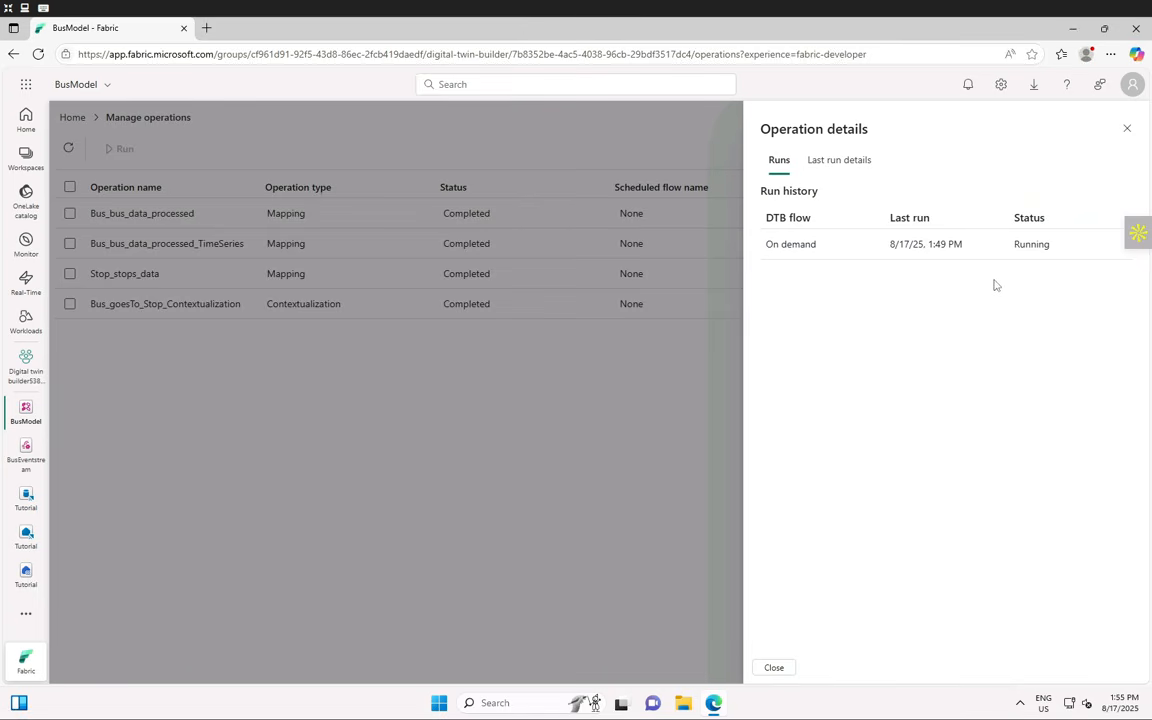
{"action": "left_click", "coordinate": [1125, 130]}
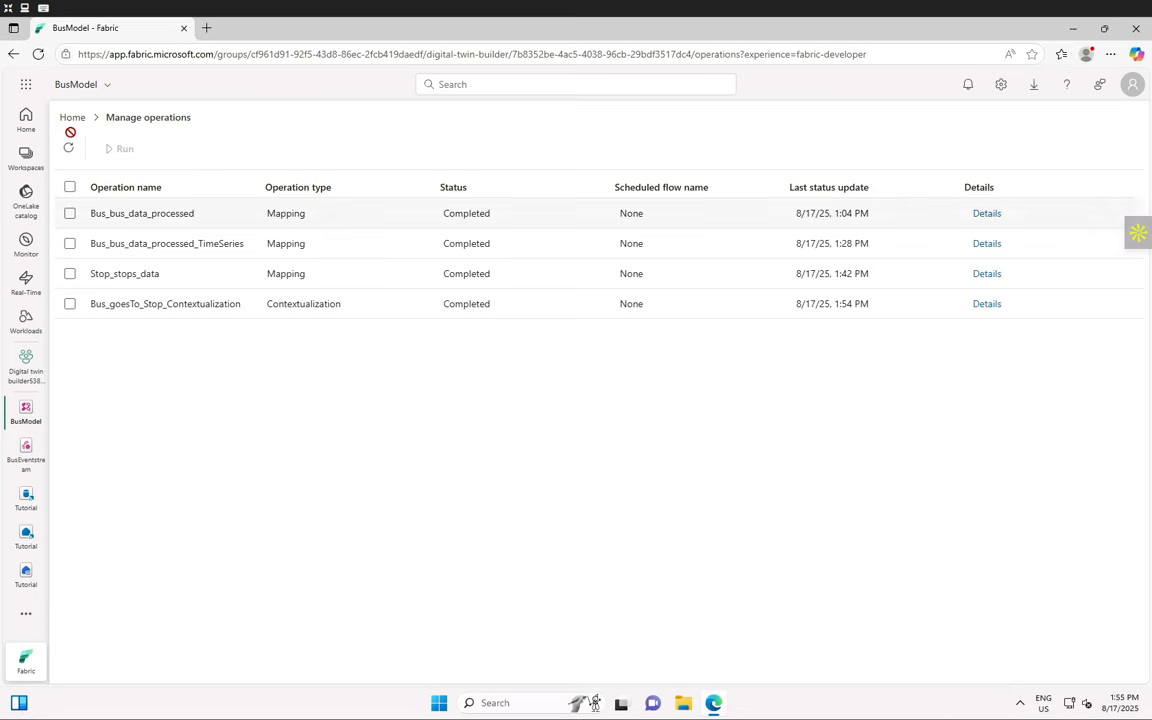
{"action": "left_click", "coordinate": [70, 148]}
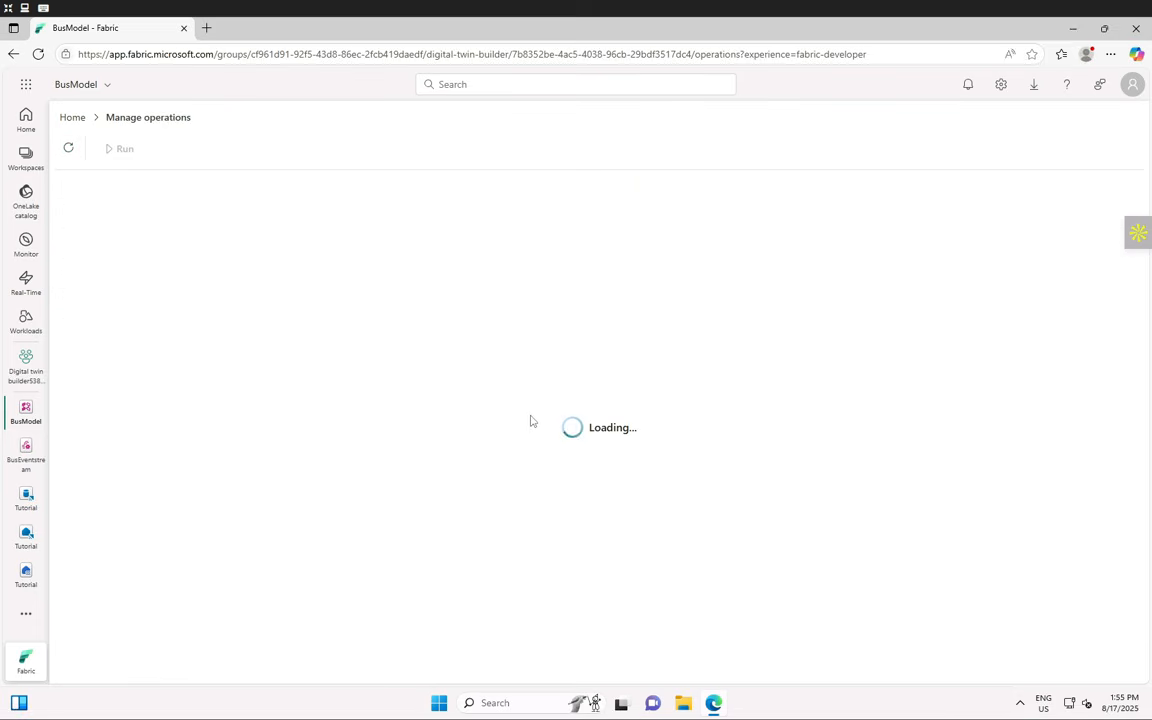
{"action": "left_click", "coordinate": [983, 306]}
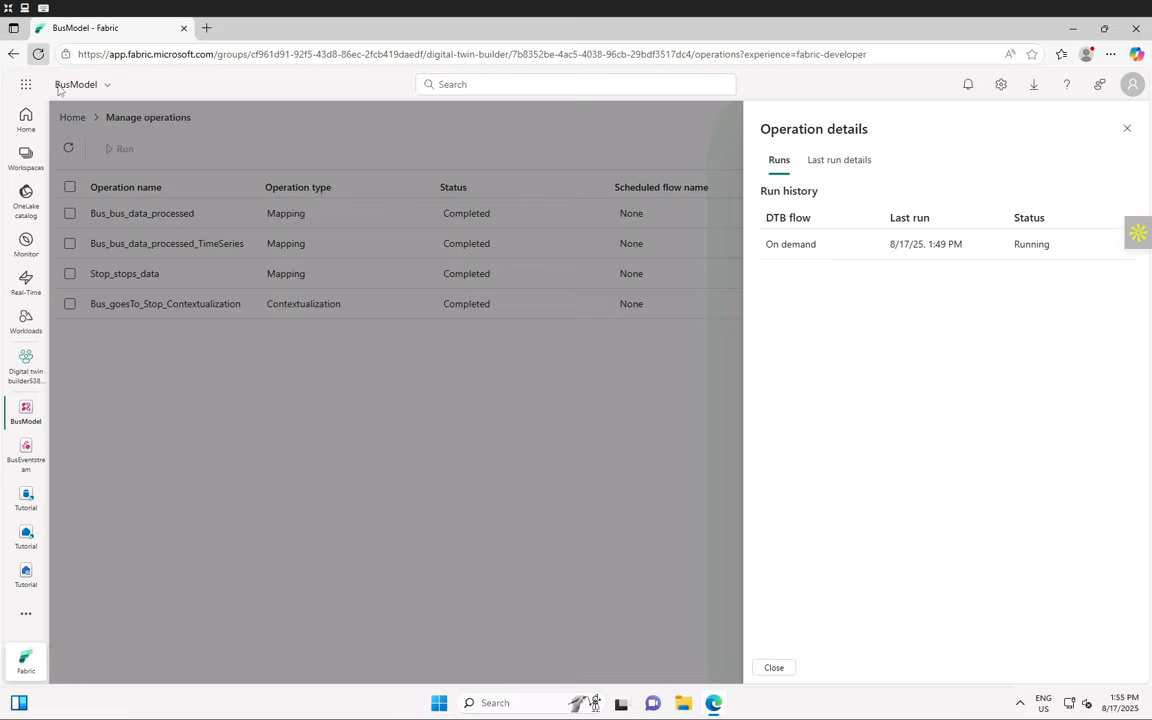
- Reload until the contextualization run shows Completed, then open the Tutorial eventhouse's bus_data_processed table
{"action": "left_click", "coordinate": [38, 54]}
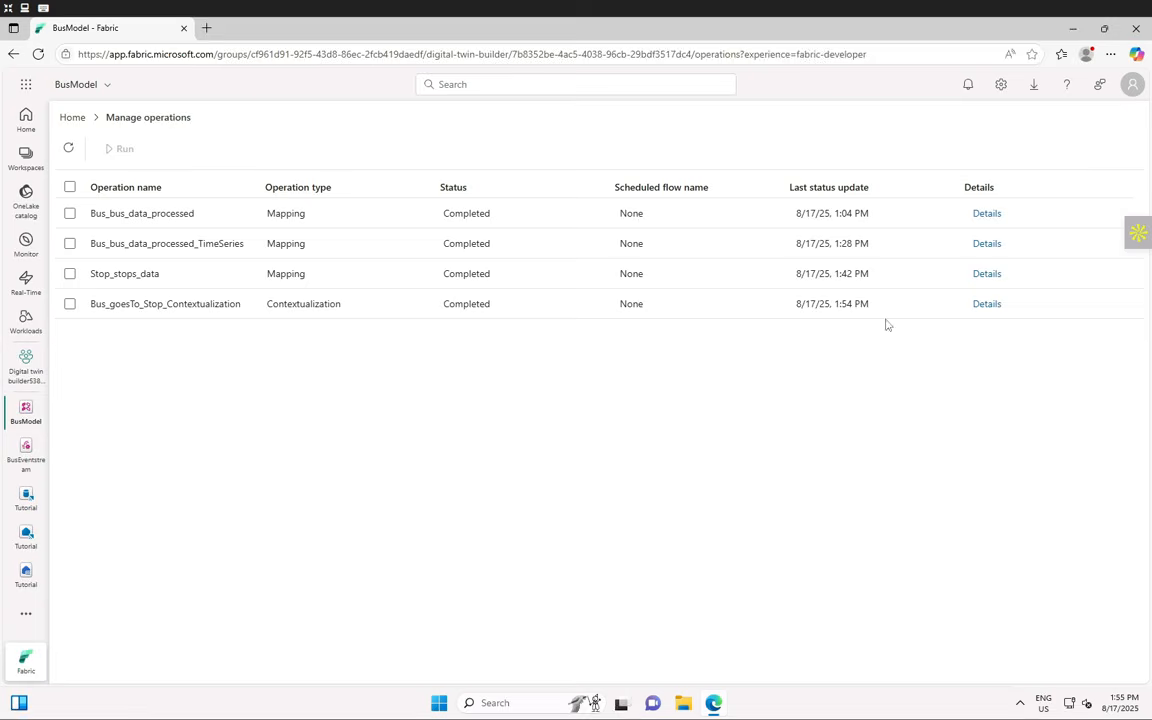
{"action": "left_click", "coordinate": [986, 304]}
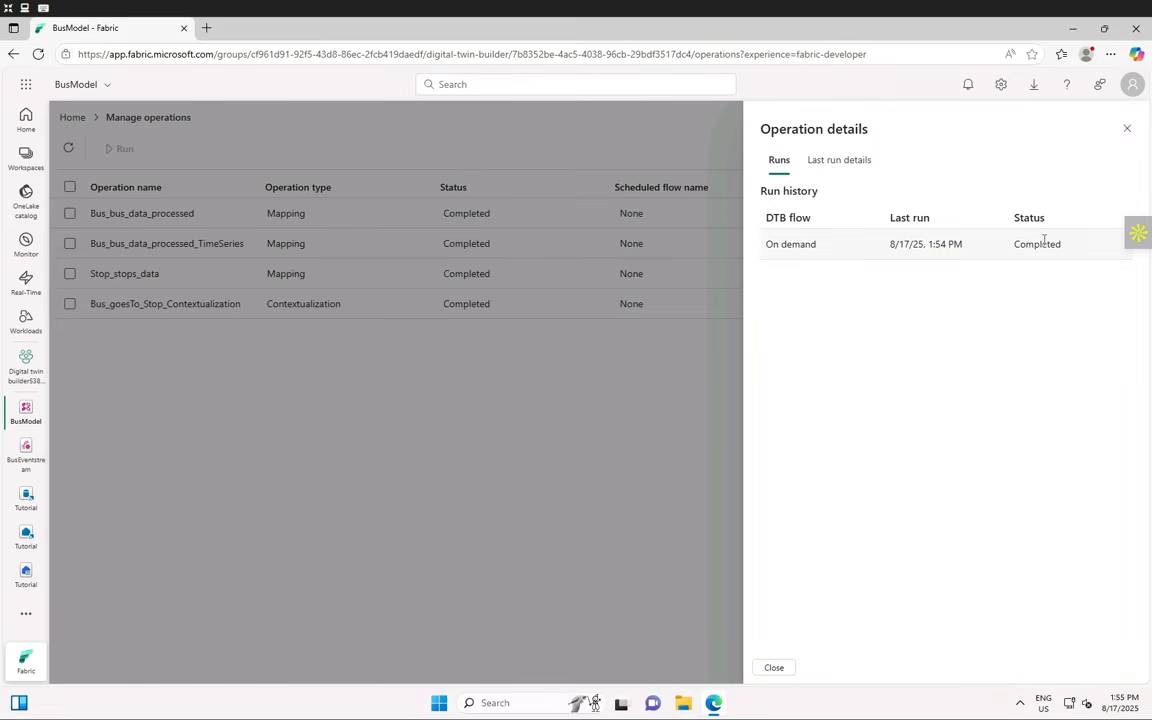
{"action": "left_click", "coordinate": [1127, 128]}
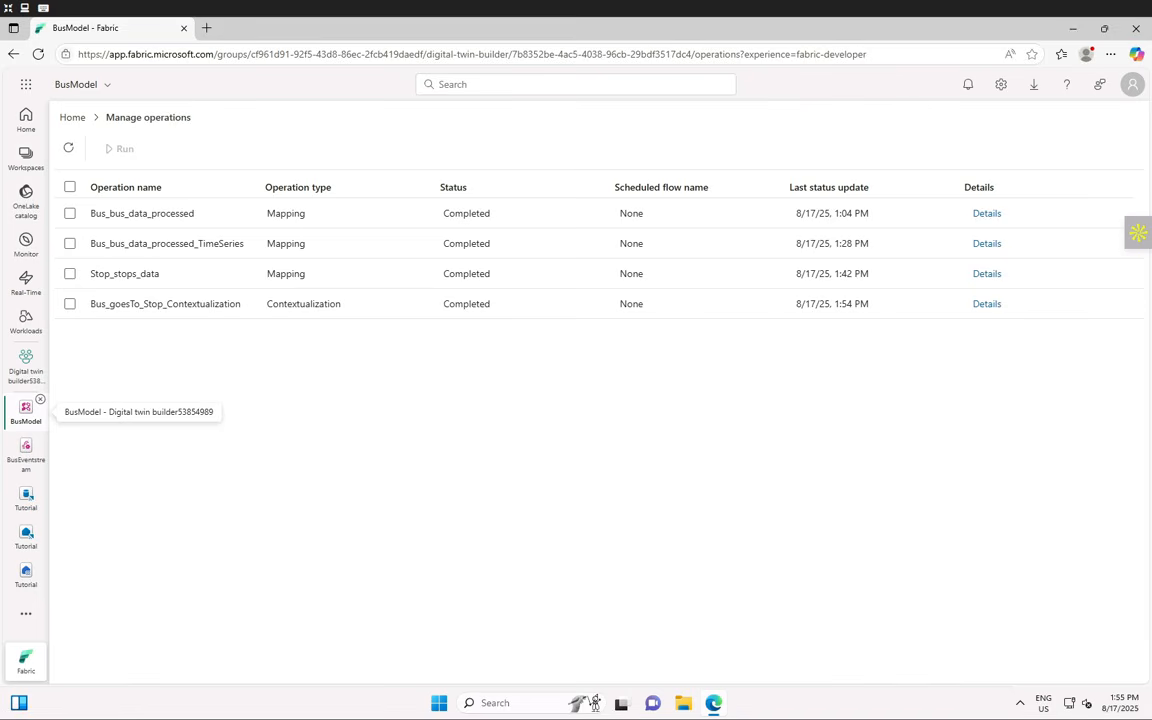
{"action": "left_click", "coordinate": [24, 505]}
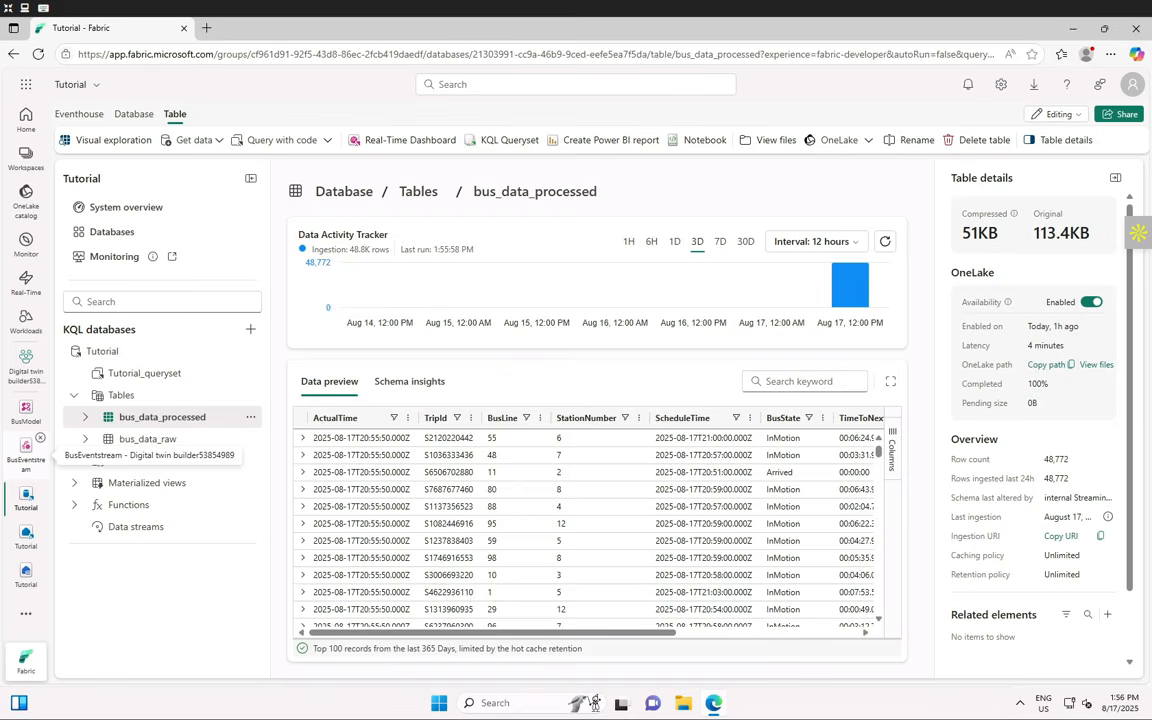
- Open the Tutorial KQL database overview listing bus_data_raw and bus_data_processed with 105.9K rows
{"action": "left_click", "coordinate": [133, 114]}
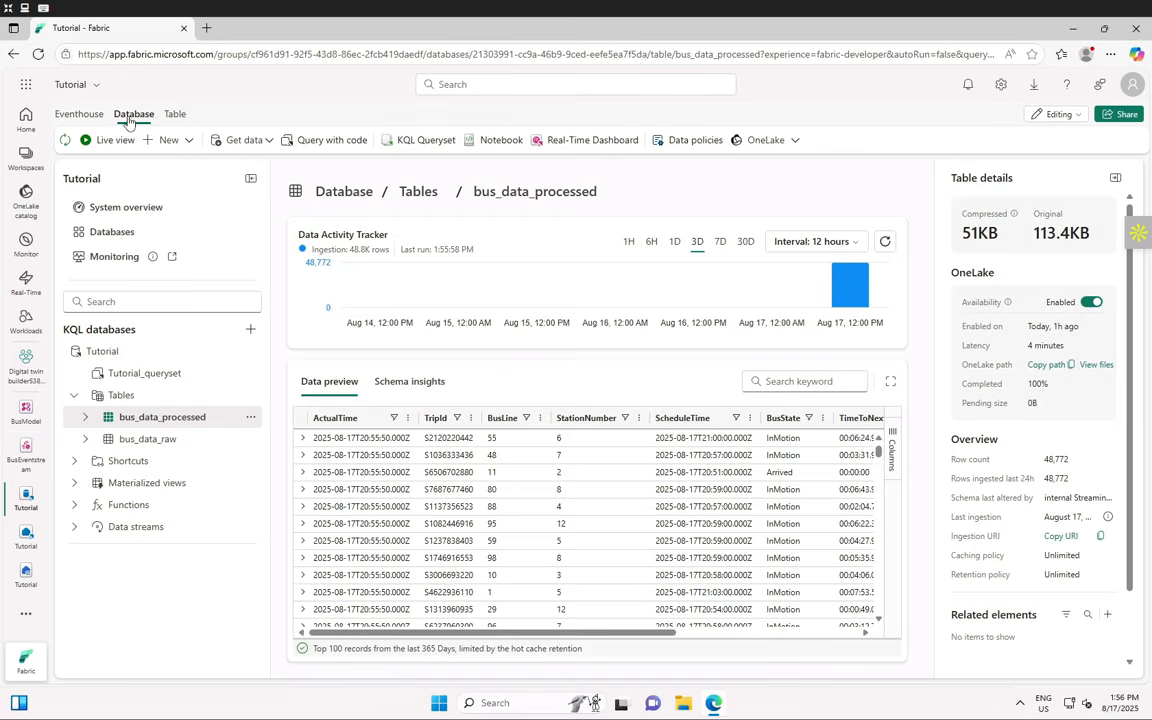
{"action": "left_click", "coordinate": [192, 146]}
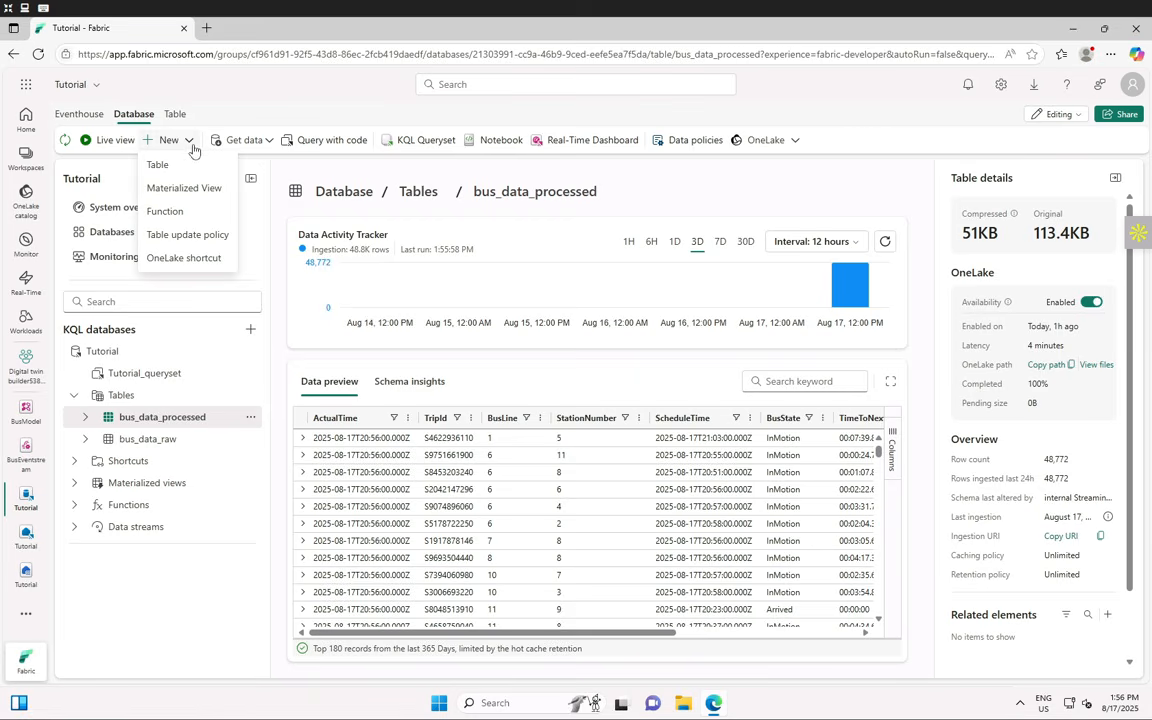
{"action": "left_click", "coordinate": [180, 258]}
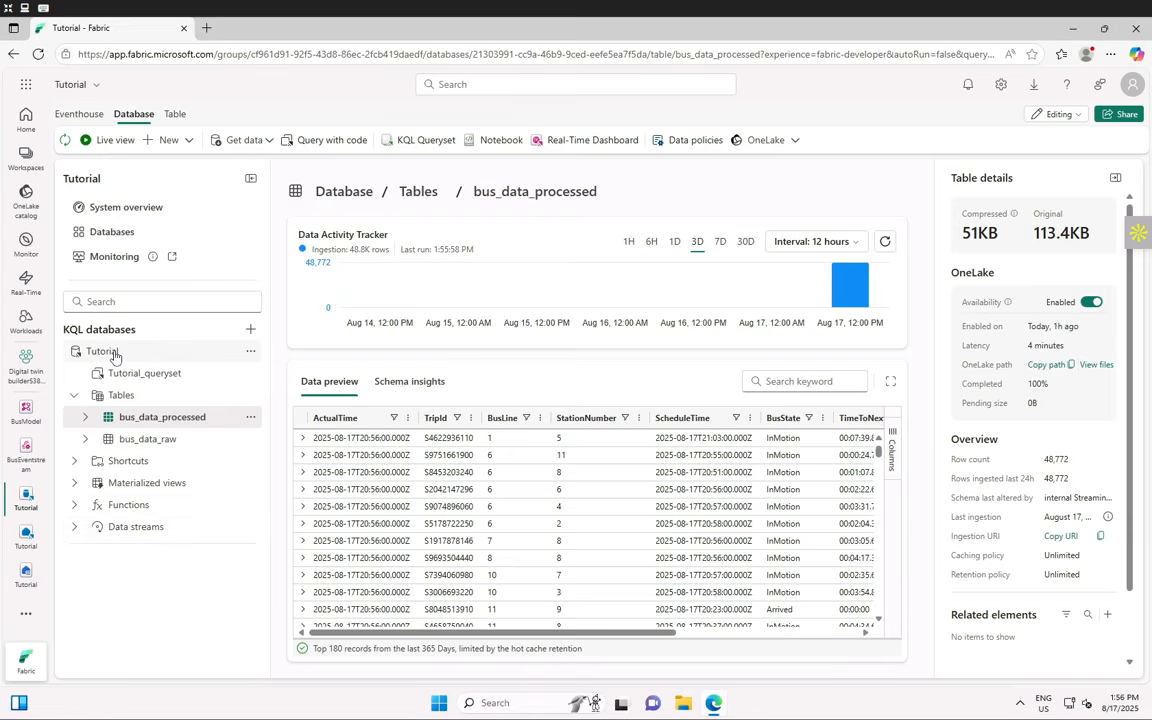
{"action": "left_click", "coordinate": [110, 351]}
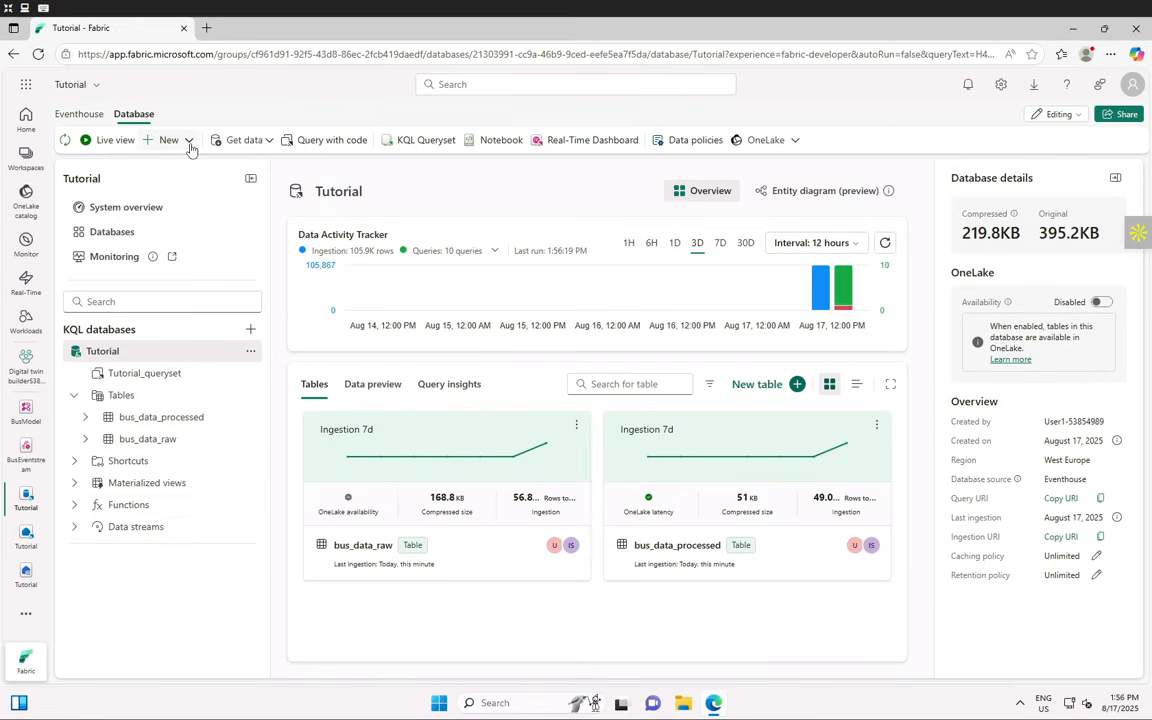
- Start a OneLake shortcut from Microsoft OneLake and browse the BusModeldtdm lakehouse's contents
{"action": "left_click", "coordinate": [191, 149]}
{"action": "left_click", "coordinate": [172, 240]}
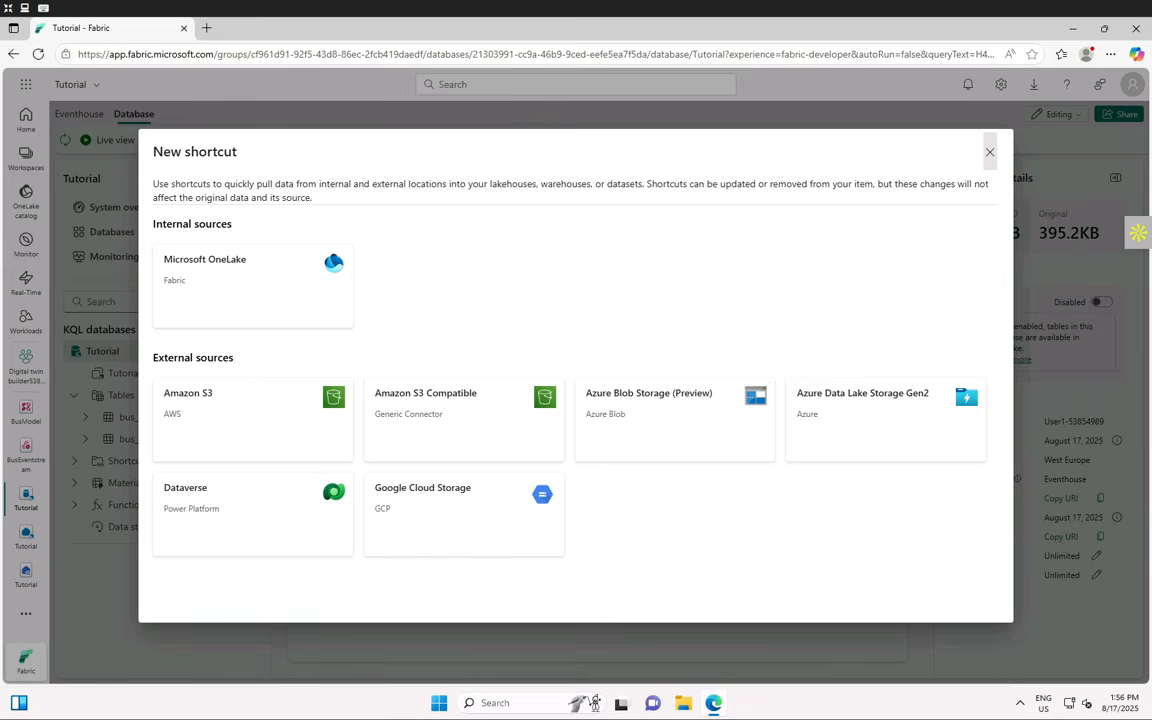
{"action": "left_click", "coordinate": [211, 293]}
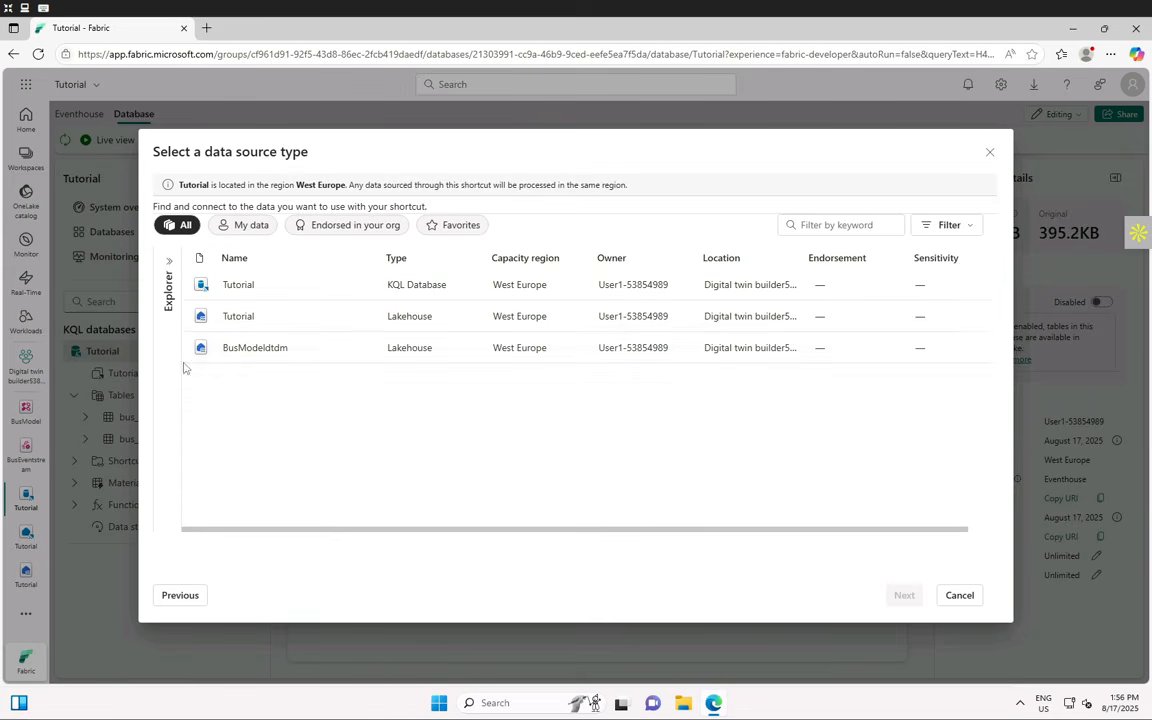
{"action": "left_click", "coordinate": [276, 357]}
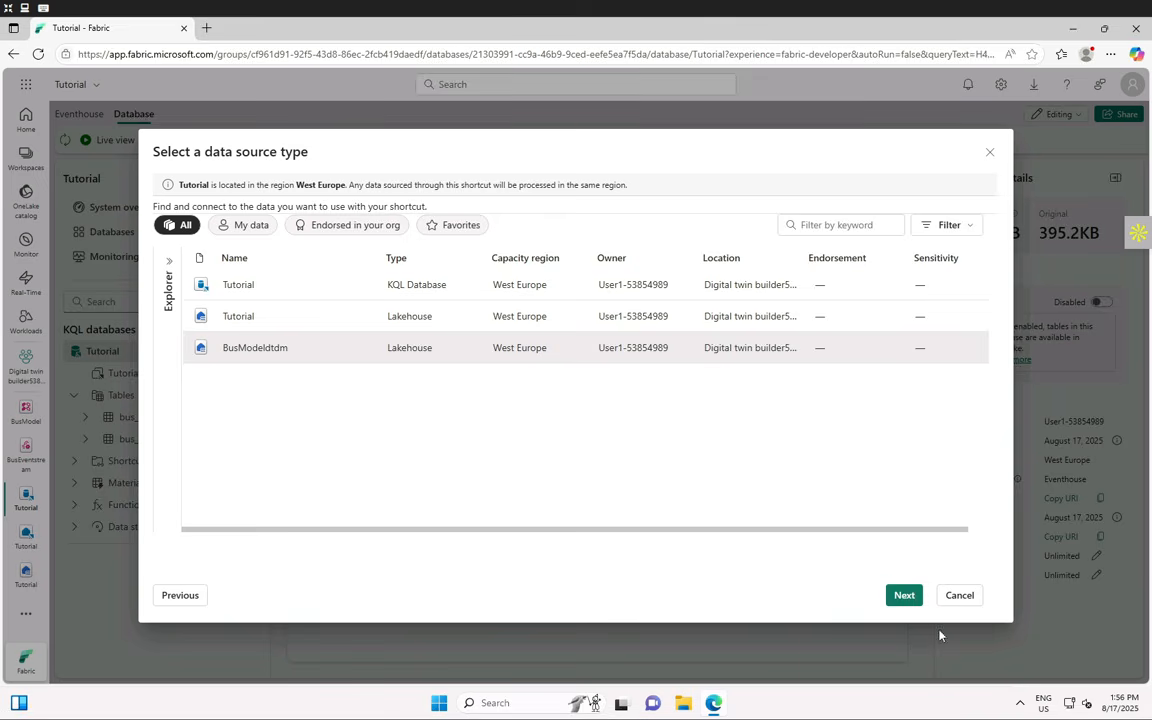
{"action": "left_click", "coordinate": [904, 595]}
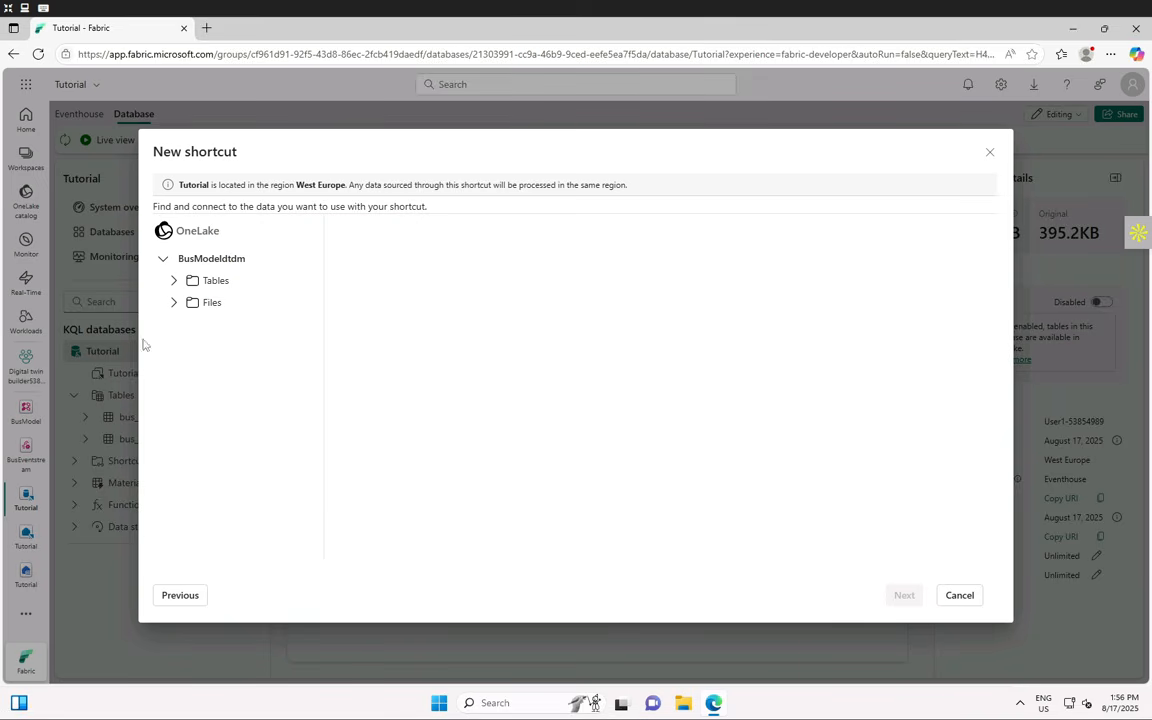
- Tick the ten Tables bigintpropertyvalue through entitytype and continue to the shortcut review
{"action": "left_click", "coordinate": [173, 283]}
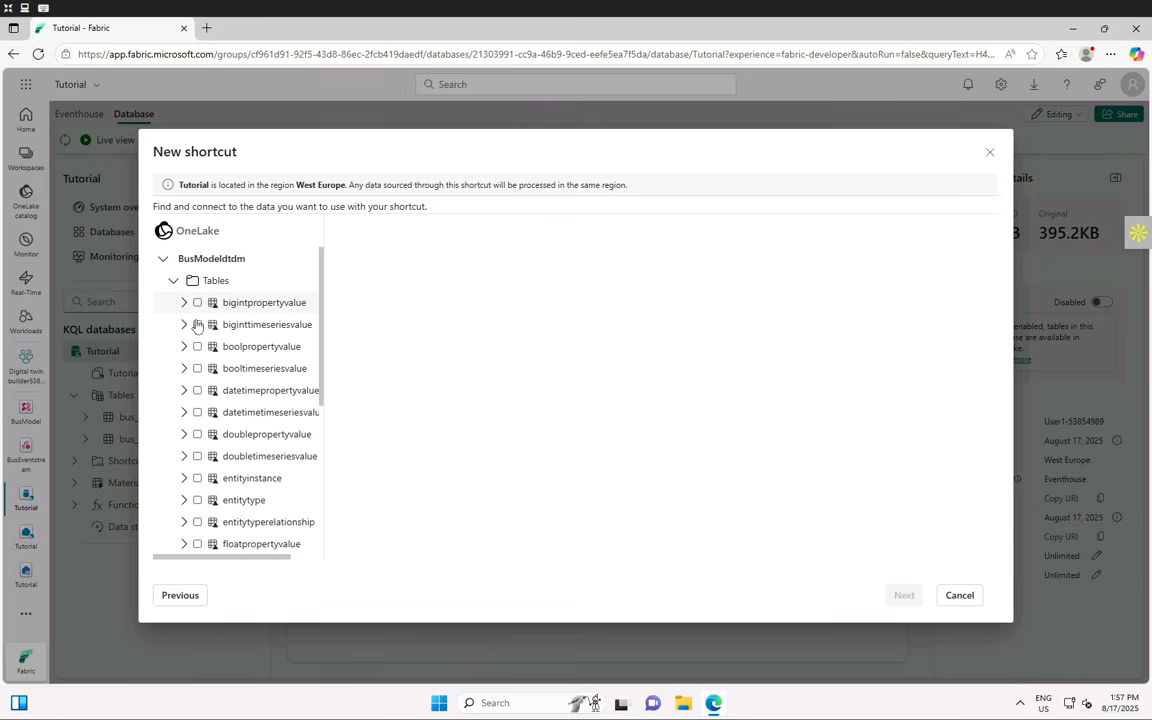
{"action": "left_click", "coordinate": [197, 302]}
{"action": "left_click", "coordinate": [197, 324]}
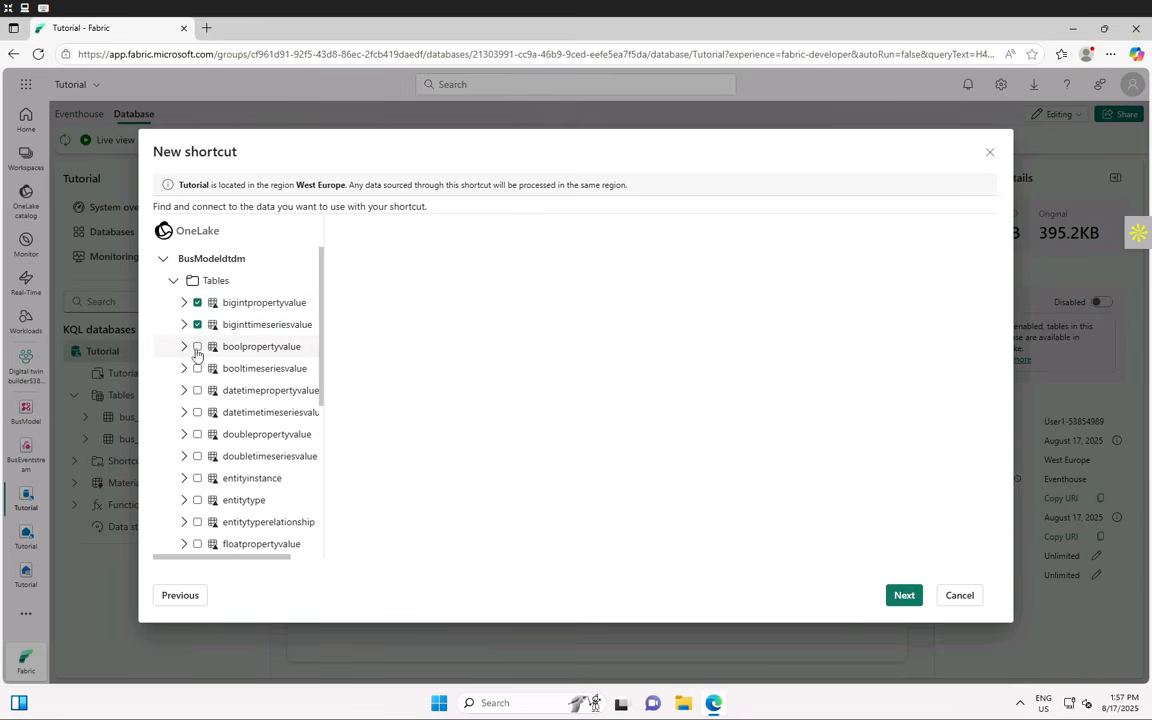
{"action": "left_click", "coordinate": [197, 347]}
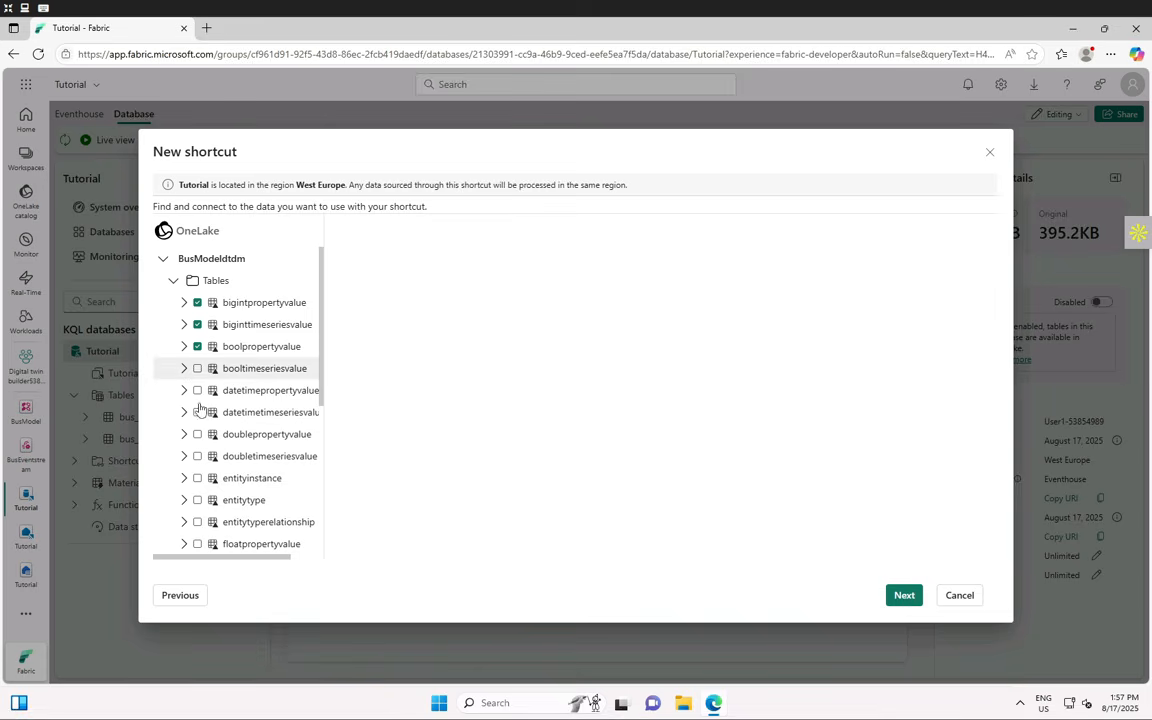
{"action": "left_click", "coordinate": [197, 368]}
{"action": "left_click", "coordinate": [197, 390]}
{"action": "left_click", "coordinate": [197, 412]}
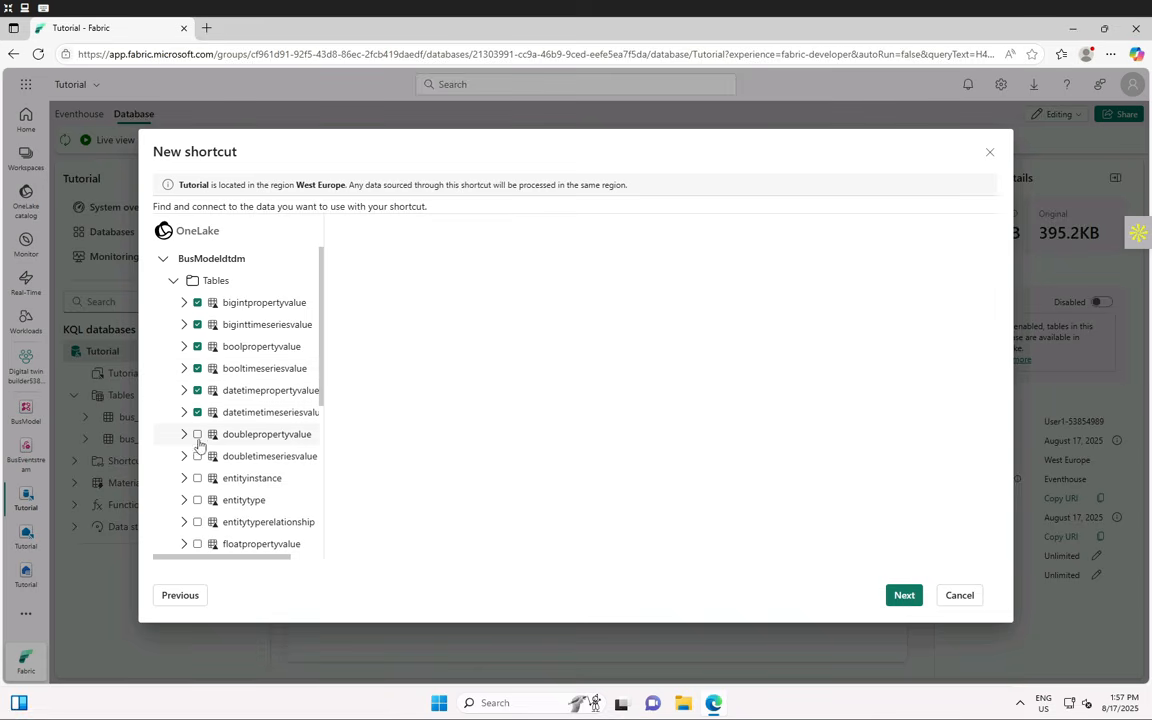
{"action": "left_click", "coordinate": [197, 434]}
{"action": "left_click", "coordinate": [197, 456]}
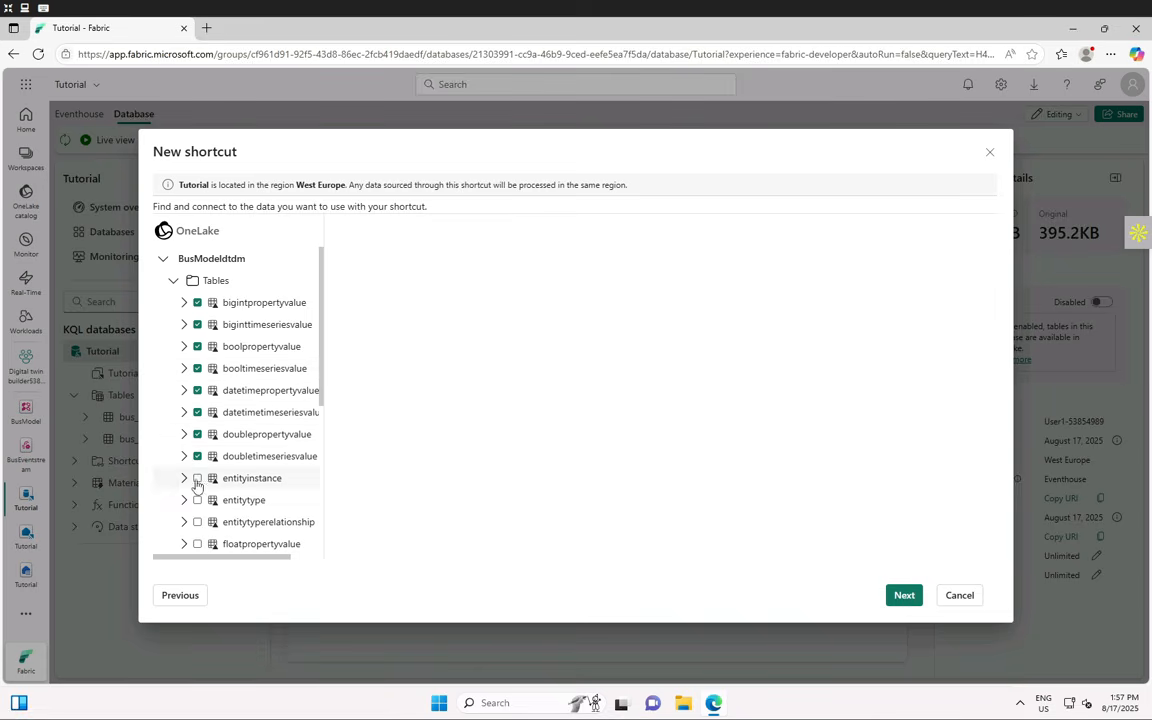
{"action": "left_click", "coordinate": [197, 479]}
{"action": "left_click", "coordinate": [197, 500]}
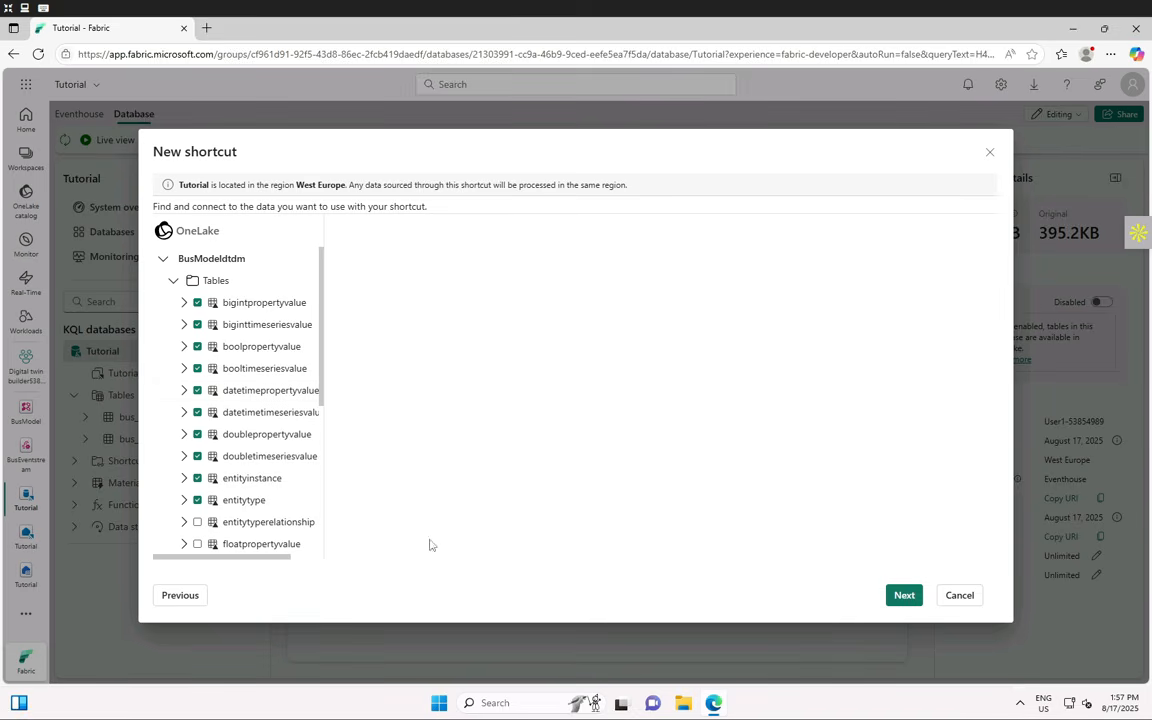
{"action": "left_click", "coordinate": [903, 597]}
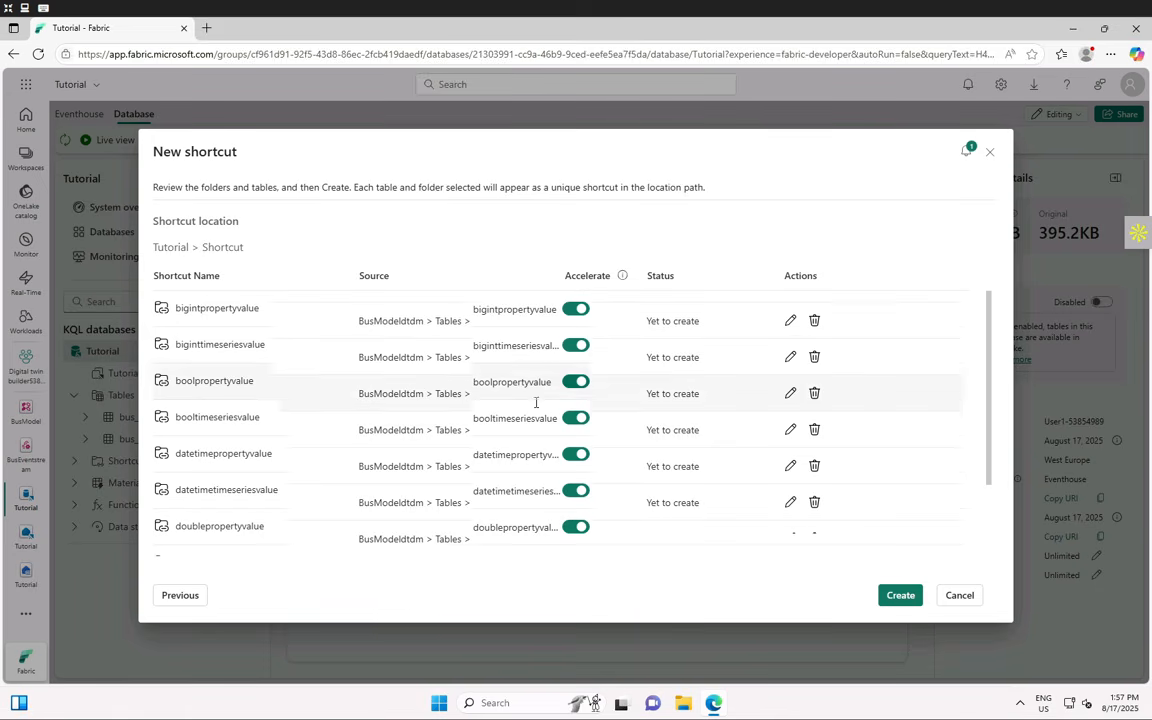
- Create the ten table shortcuts and close the 'Shortcut creation completed' message
{"action": "scroll", "coordinate": [540, 430], "scroll_direction": "down", "scroll_amount": 2}
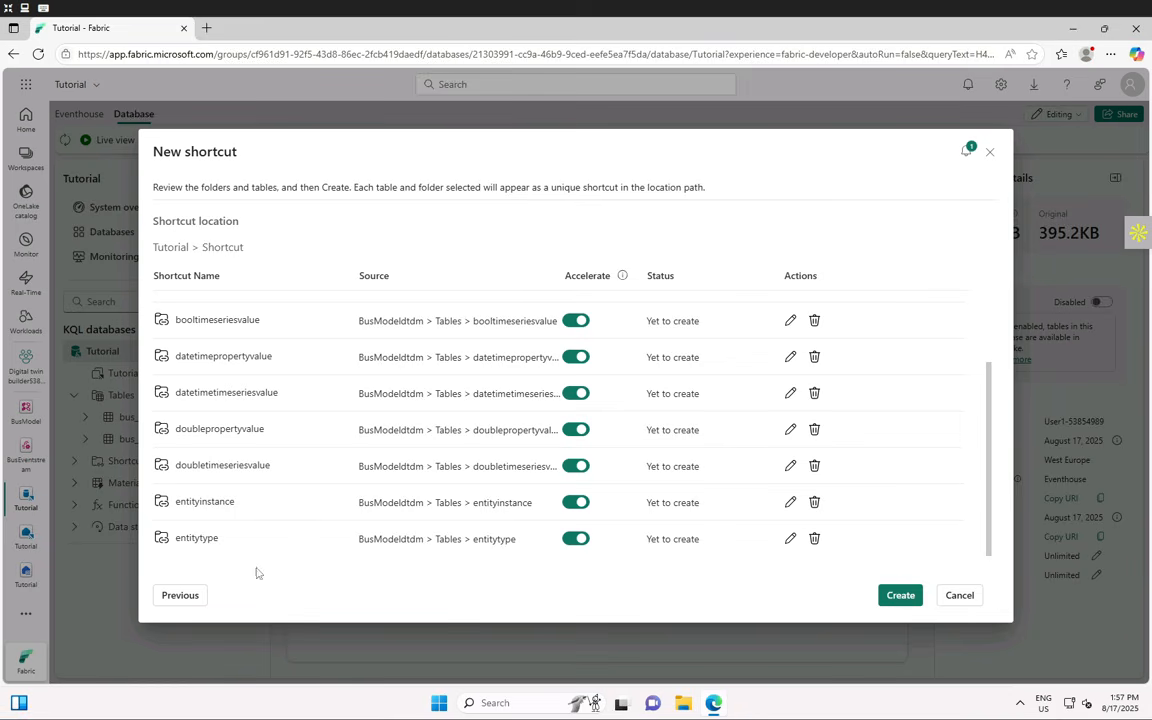
{"action": "left_click", "coordinate": [897, 596]}
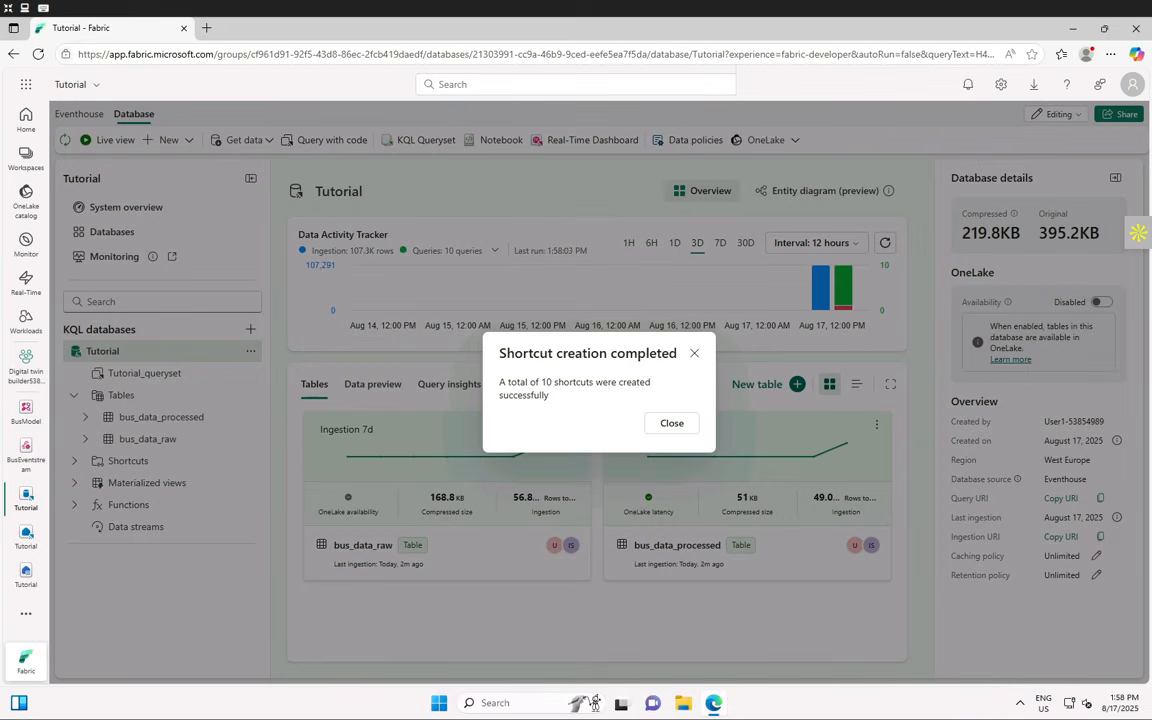
{"action": "left_click", "coordinate": [672, 424]}
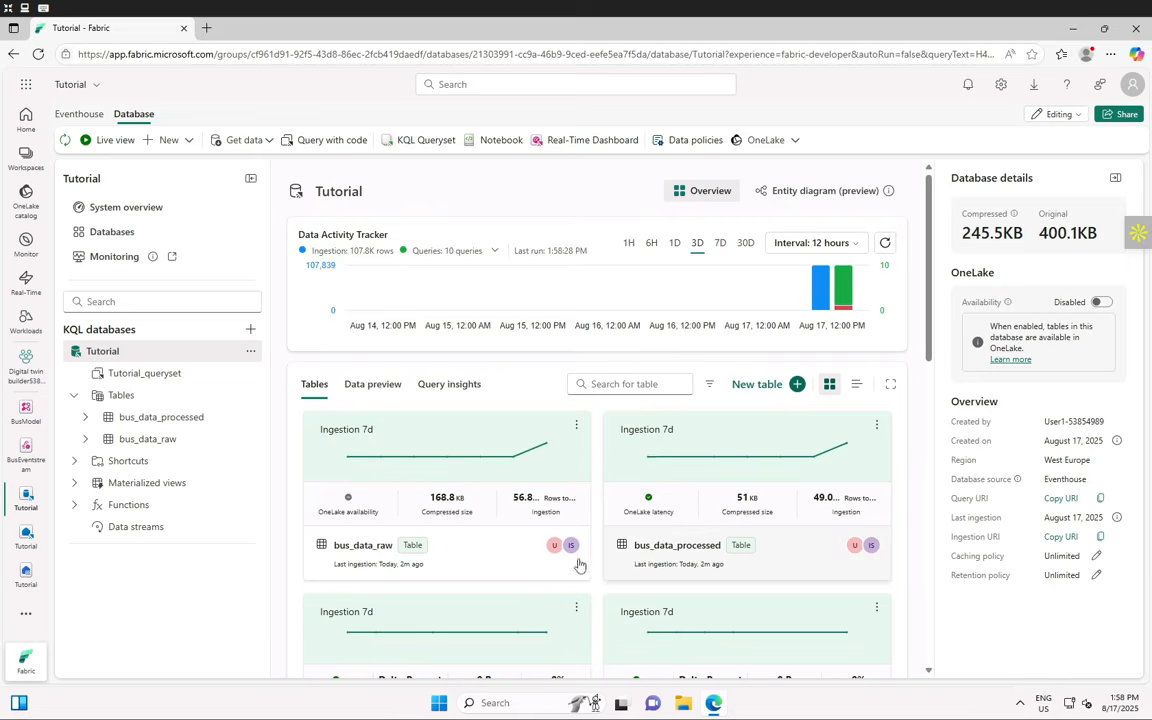
- Start a second OneLake shortcut from Microsoft OneLake and browse the BusModeldtdm lakehouse
{"action": "scroll", "coordinate": [576, 560], "scroll_direction": "down", "scroll_amount": 5}
{"action": "scroll", "coordinate": [570, 558], "scroll_direction": "down", "scroll_amount": 3}
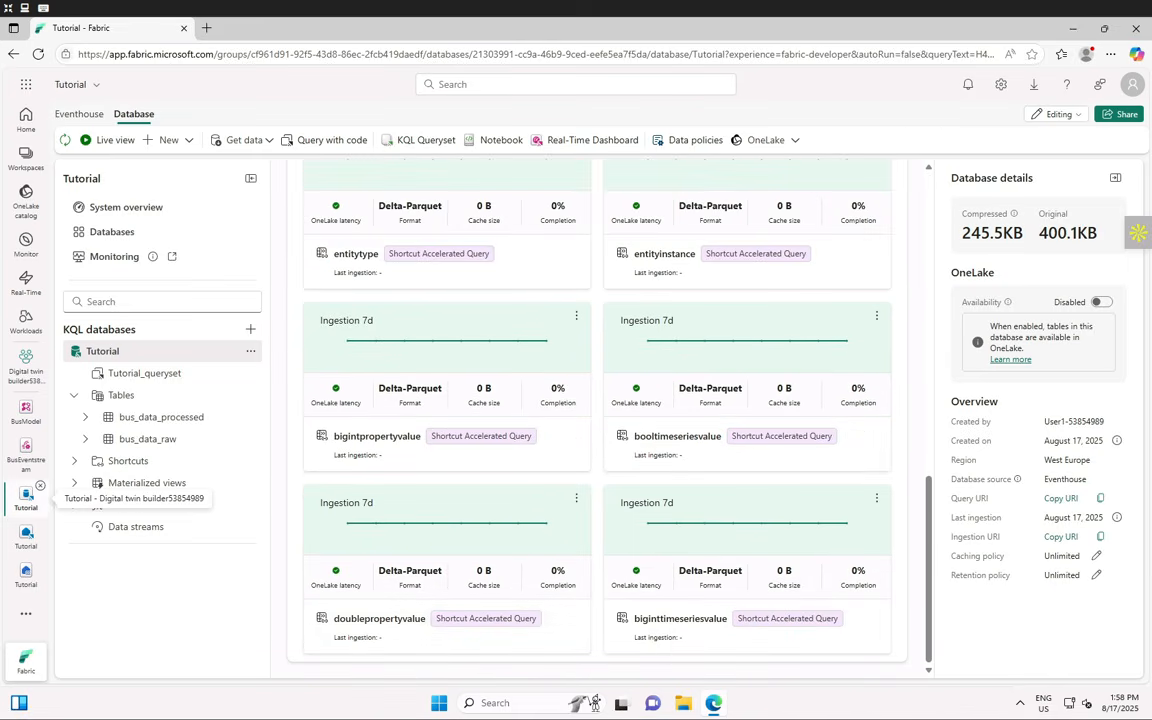
{"action": "left_click", "coordinate": [187, 145]}
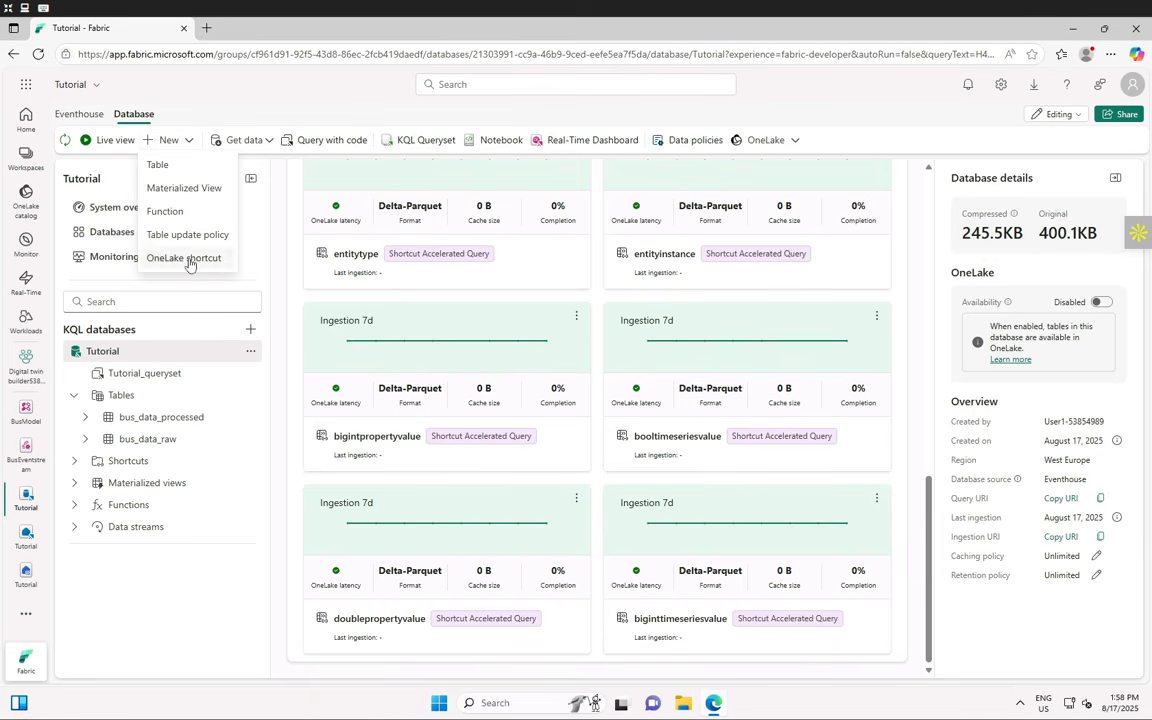
{"action": "left_click", "coordinate": [187, 258]}
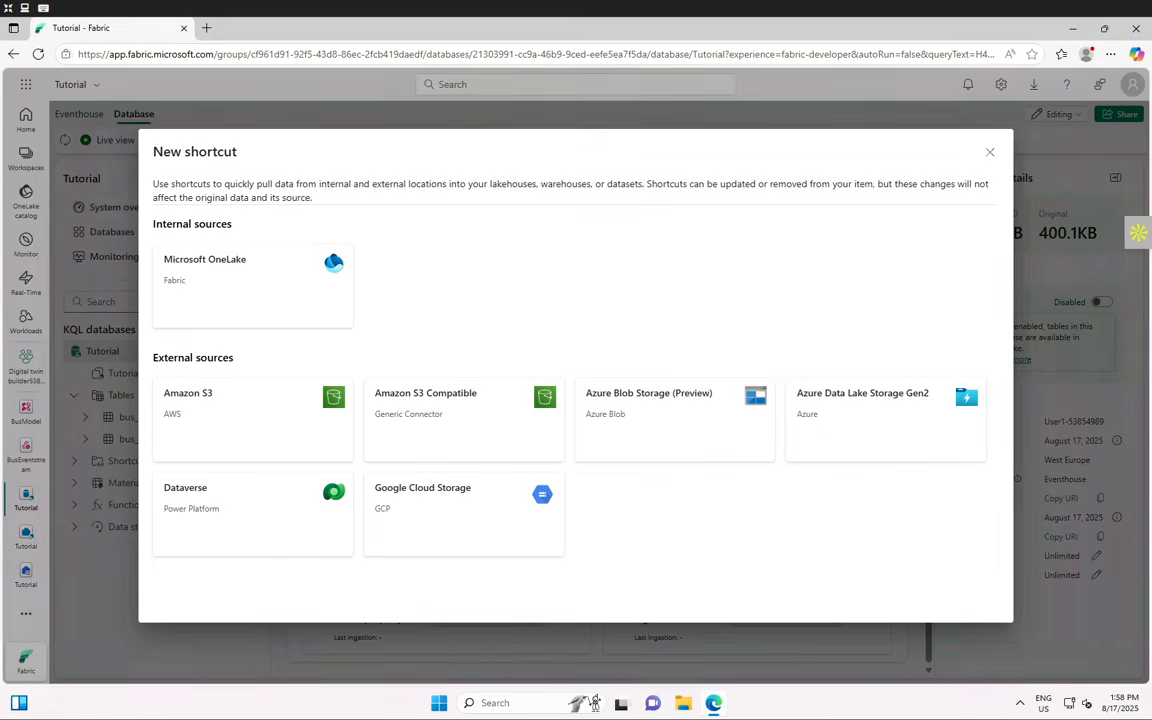
{"action": "left_click", "coordinate": [237, 306]}
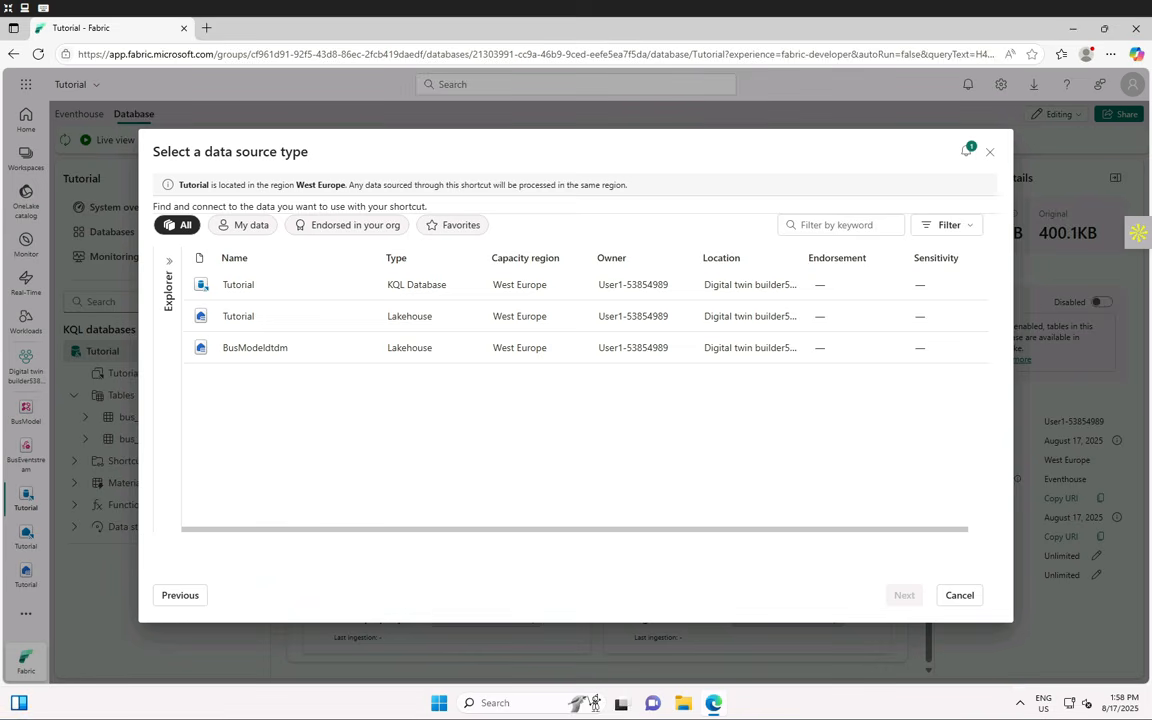
{"action": "left_click", "coordinate": [257, 349]}
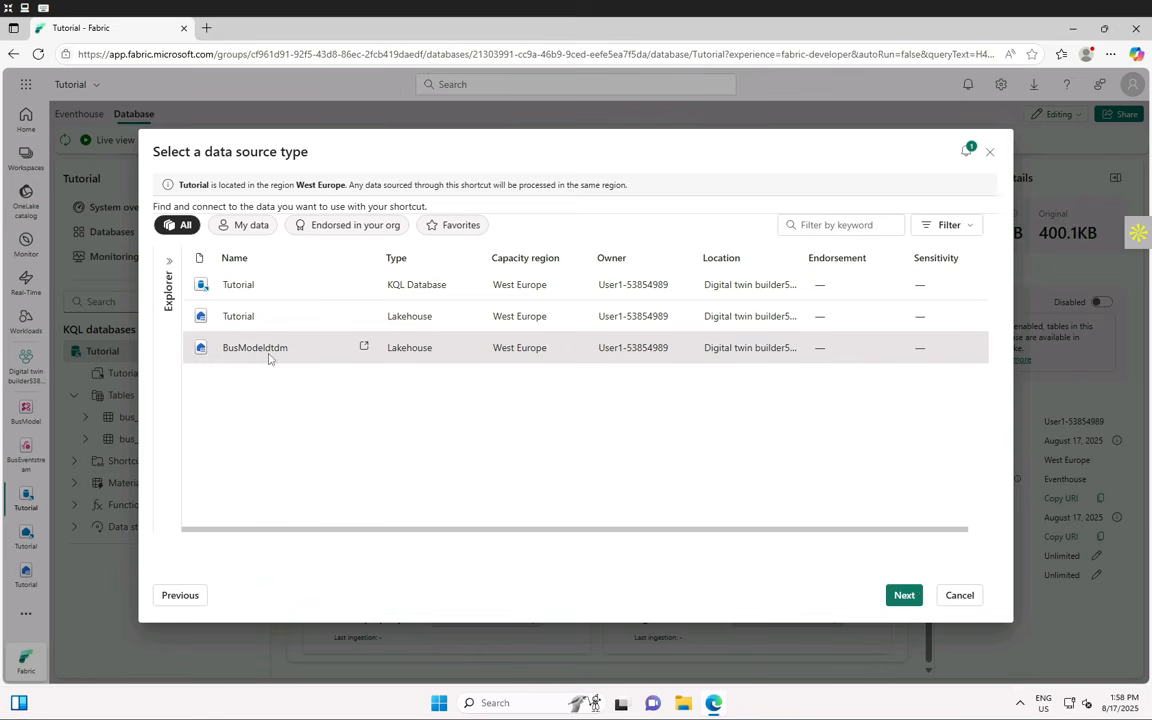
{"action": "left_click", "coordinate": [915, 594]}
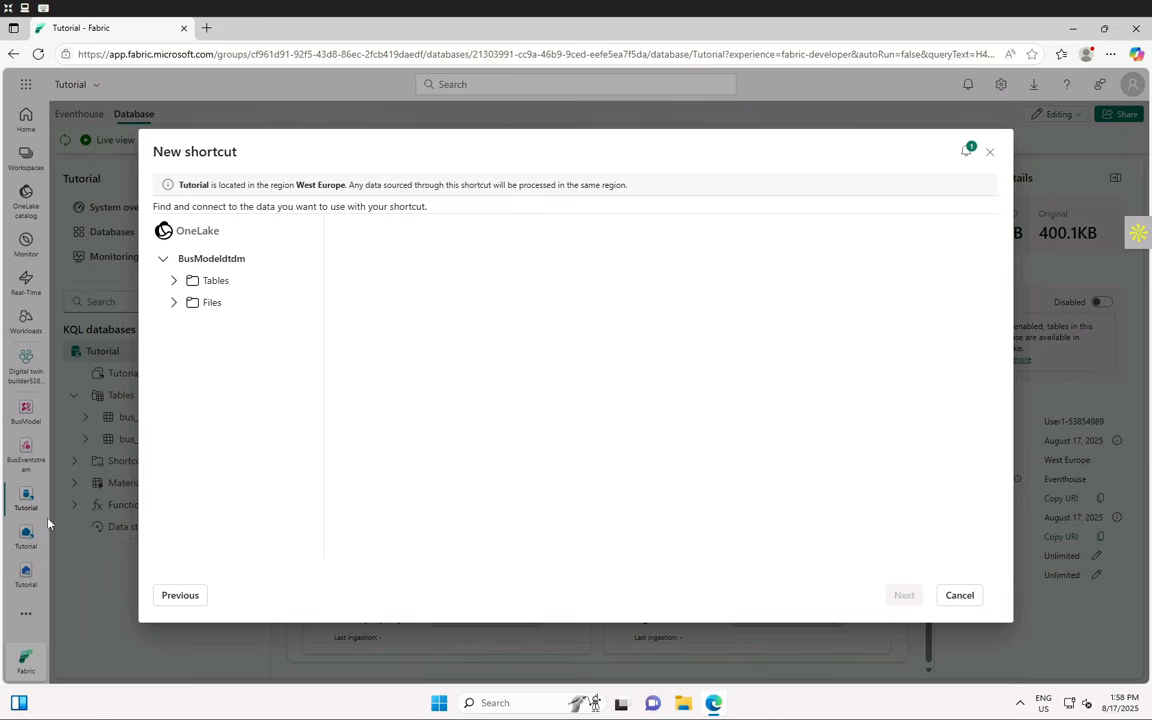
- Tick entitytyperelationship, floatpropertyvalue, floattimeseriesvalue, ontology and propertydescriptor under Tables
{"action": "left_click", "coordinate": [174, 283]}
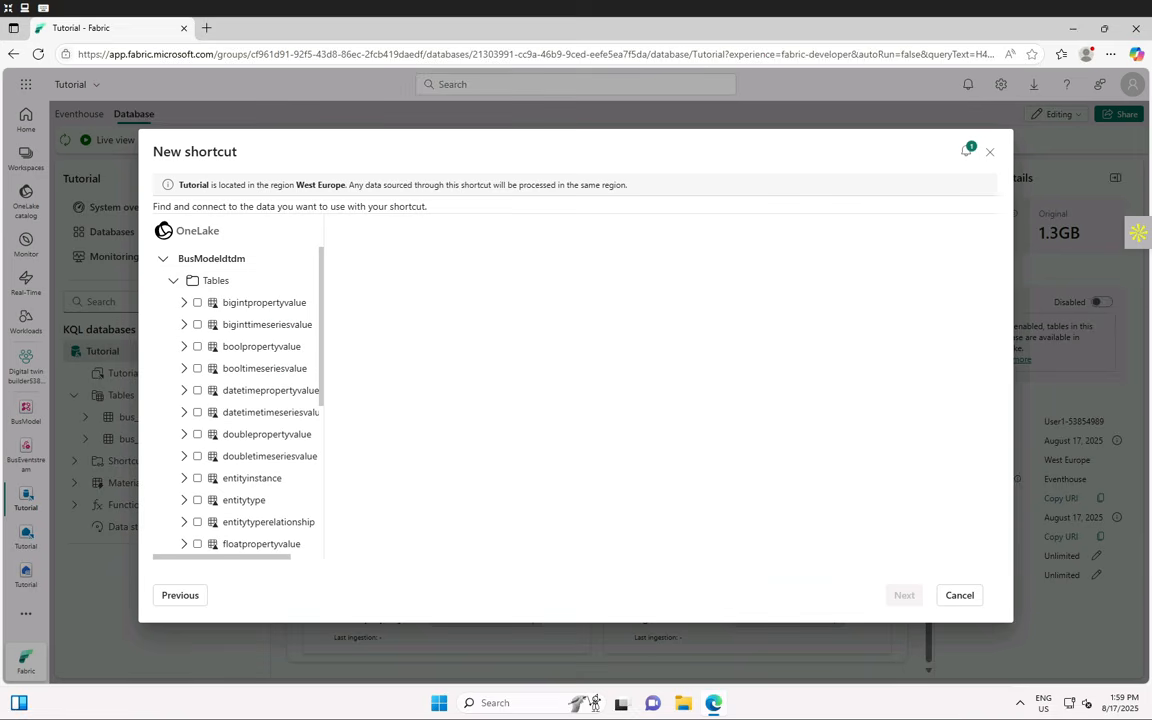
{"action": "left_click", "coordinate": [196, 523]}
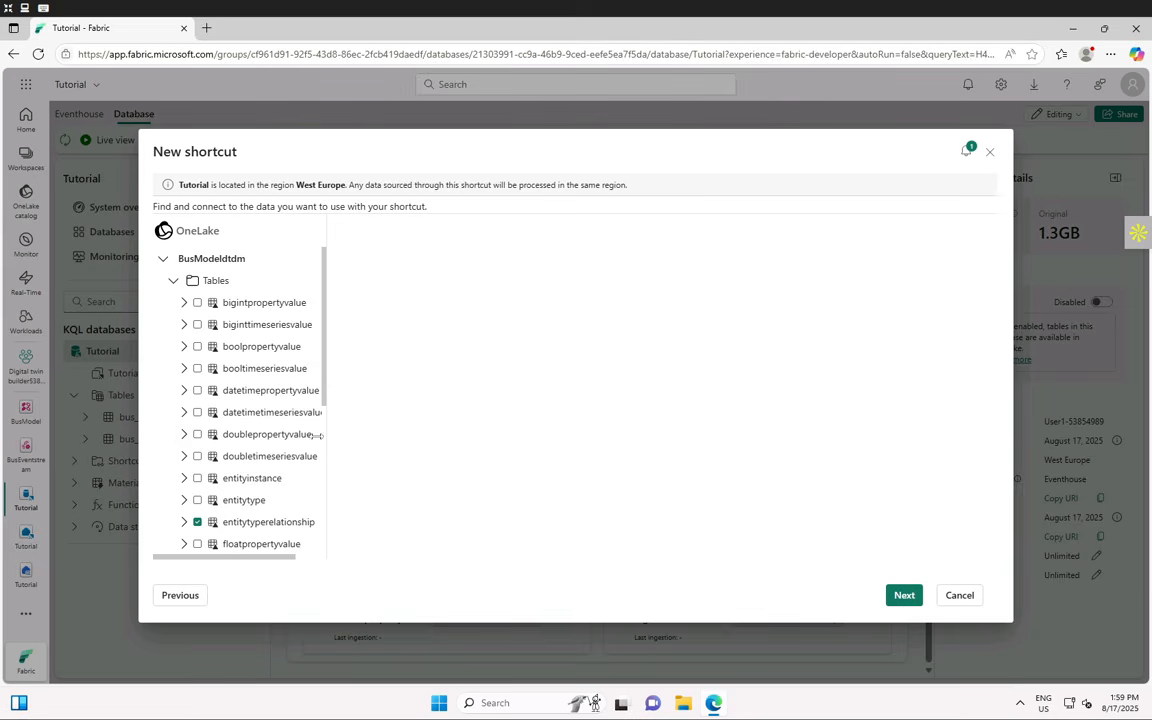
{"action": "scroll", "coordinate": [235, 410], "scroll_direction": "down", "scroll_amount": 3}
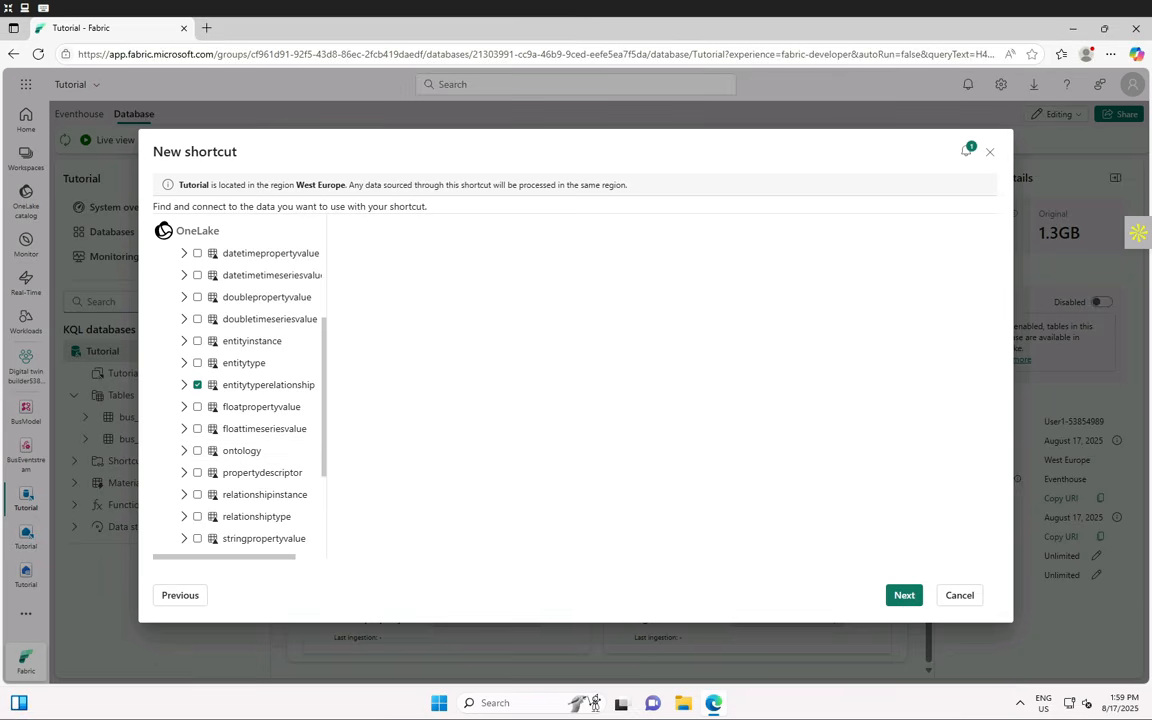
{"action": "left_click", "coordinate": [197, 407]}
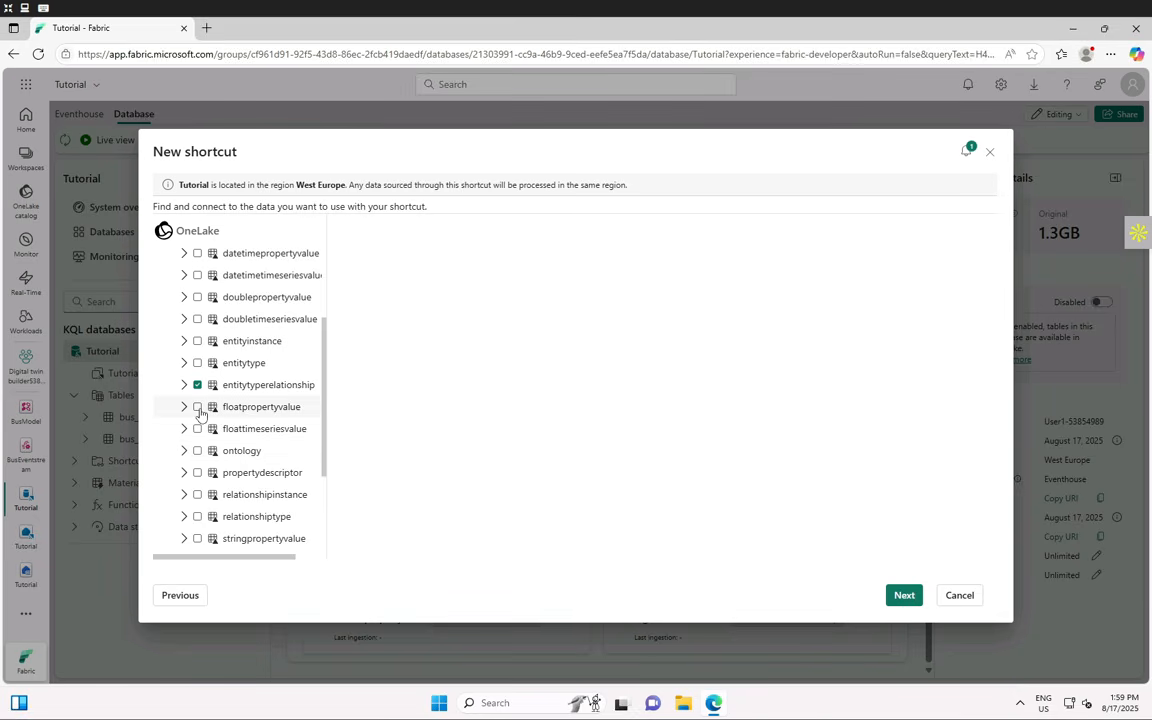
{"action": "left_click", "coordinate": [197, 430]}
{"action": "left_click", "coordinate": [197, 451]}
{"action": "left_click", "coordinate": [197, 473]}
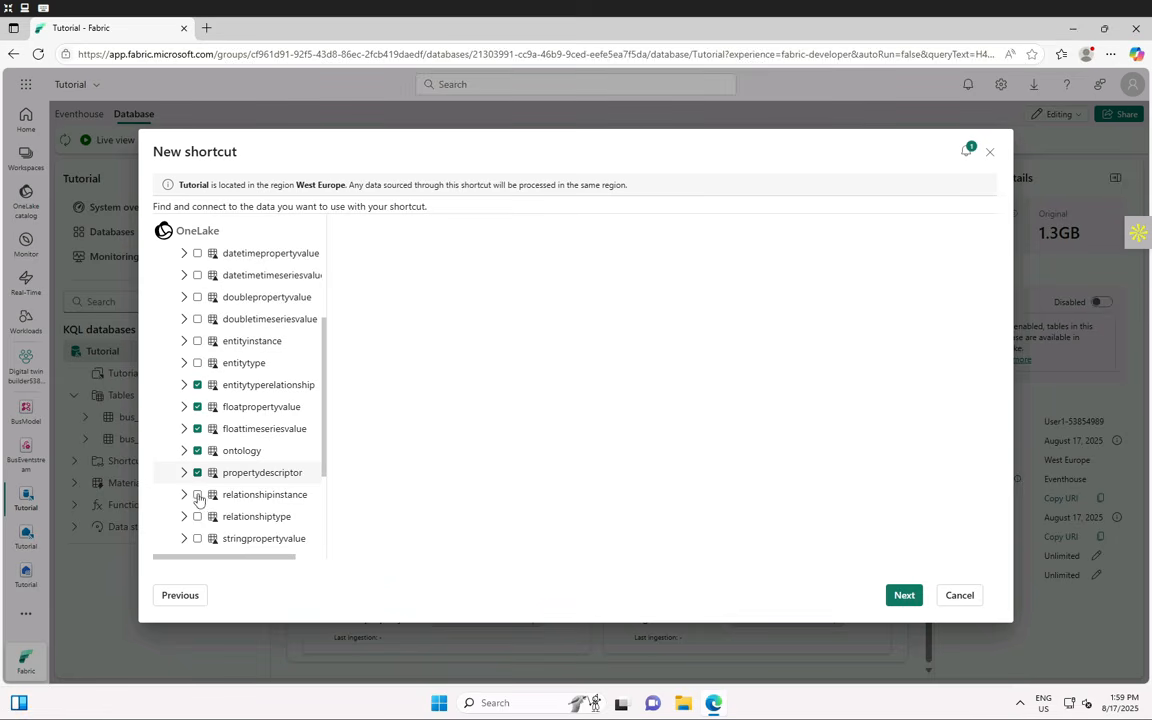
- Also tick relationshipinstance, relationshiptype, stringpropertyvalue, stringtimeseriesvalue and timeseriesinstancedescriptor
{"action": "left_click", "coordinate": [197, 495]}
{"action": "left_click", "coordinate": [197, 517]}
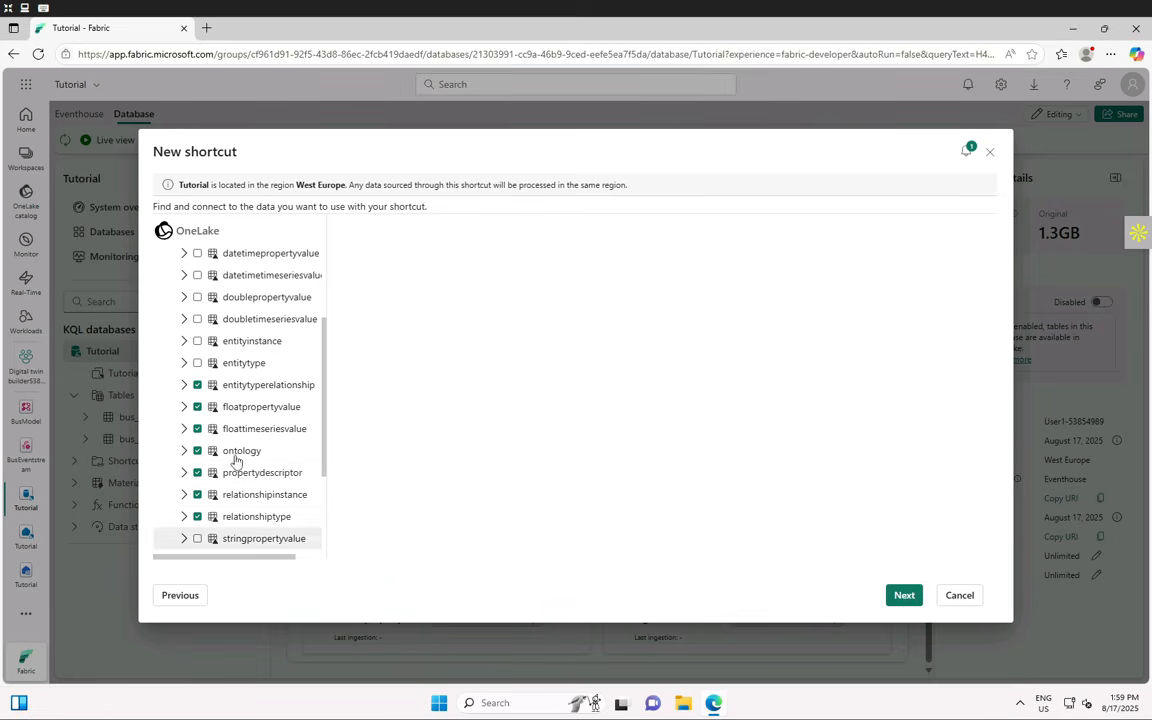
{"action": "left_click", "coordinate": [197, 538]}
{"action": "scroll", "coordinate": [236, 460], "scroll_direction": "down", "scroll_amount": 2}
{"action": "scroll", "coordinate": [236, 460], "scroll_direction": "down", "scroll_amount": 1}
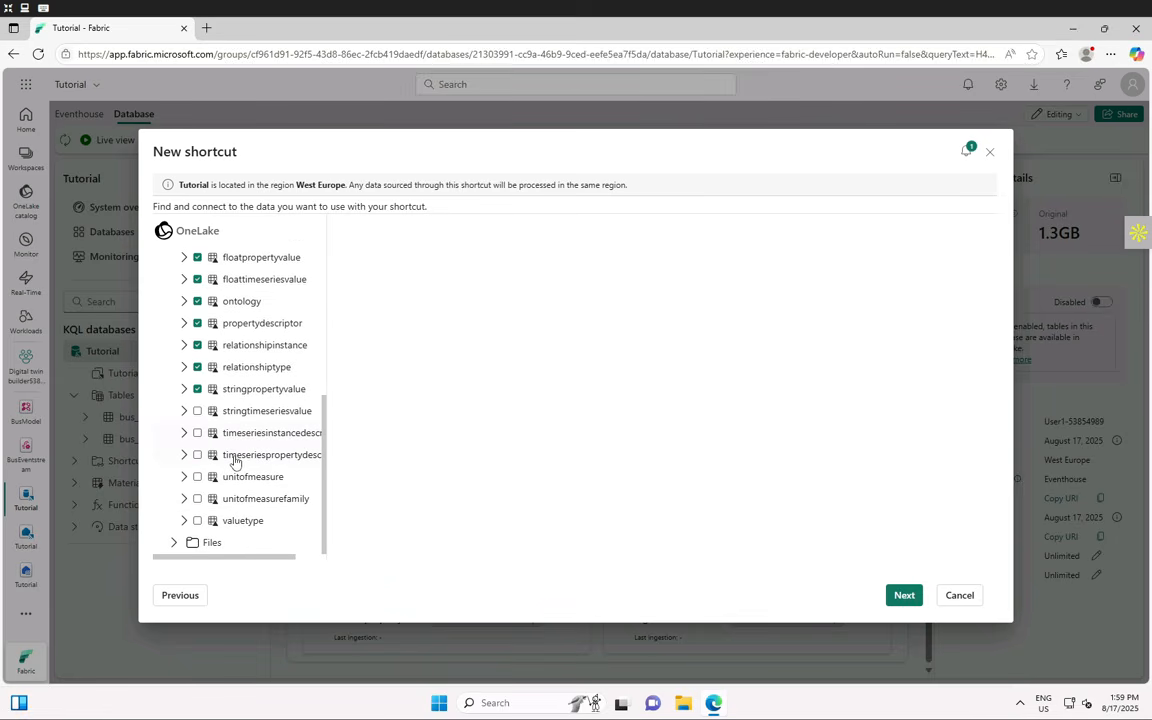
{"action": "left_click", "coordinate": [197, 411]}
{"action": "left_click", "coordinate": [197, 433]}
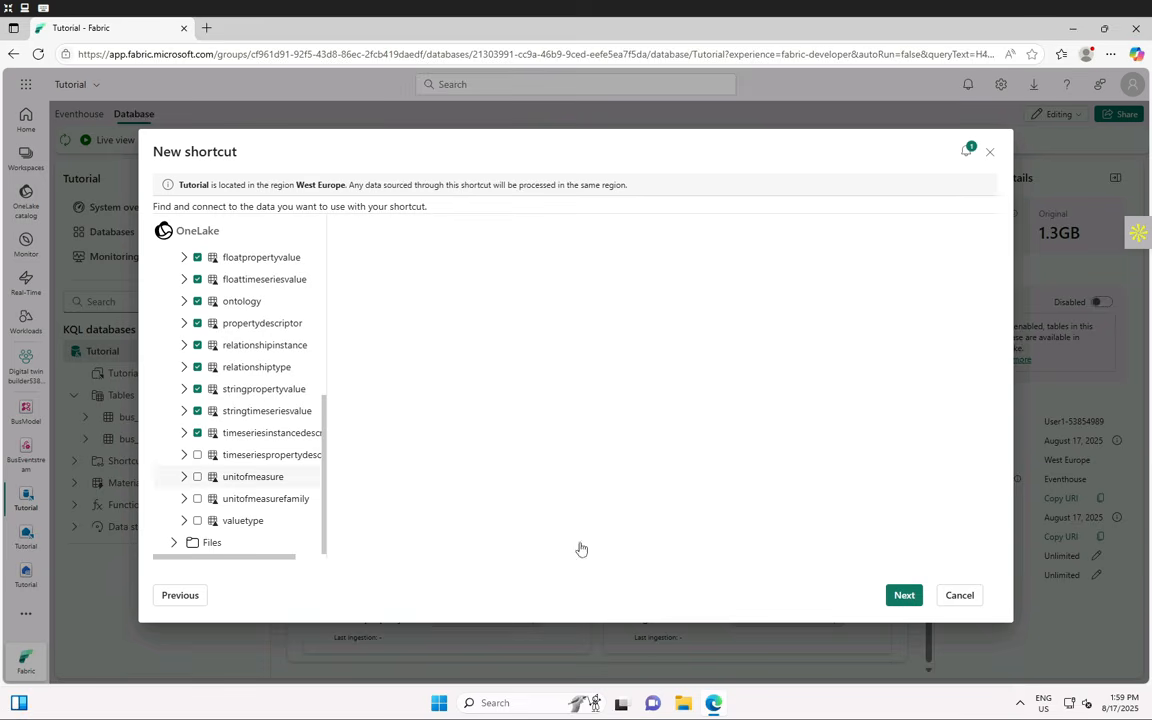
- Review and create the second ten shortcuts, then close the completion message
{"action": "left_click", "coordinate": [902, 595]}
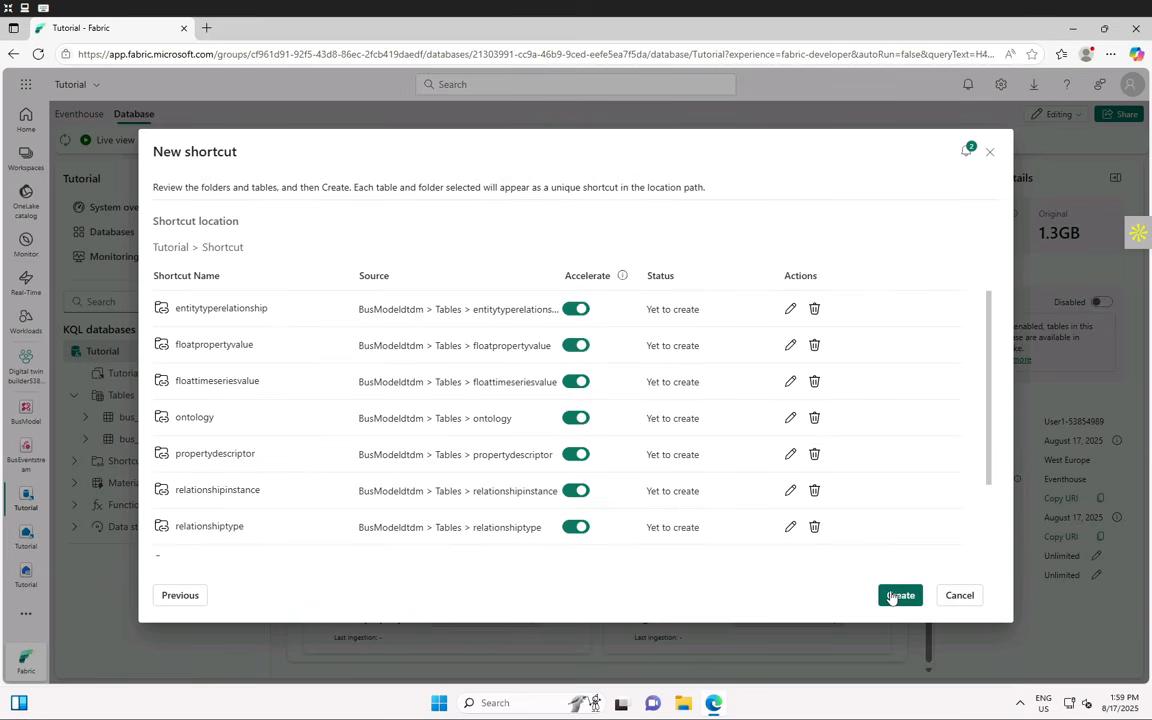
{"action": "scroll", "coordinate": [381, 462], "scroll_direction": "down", "scroll_amount": 1}
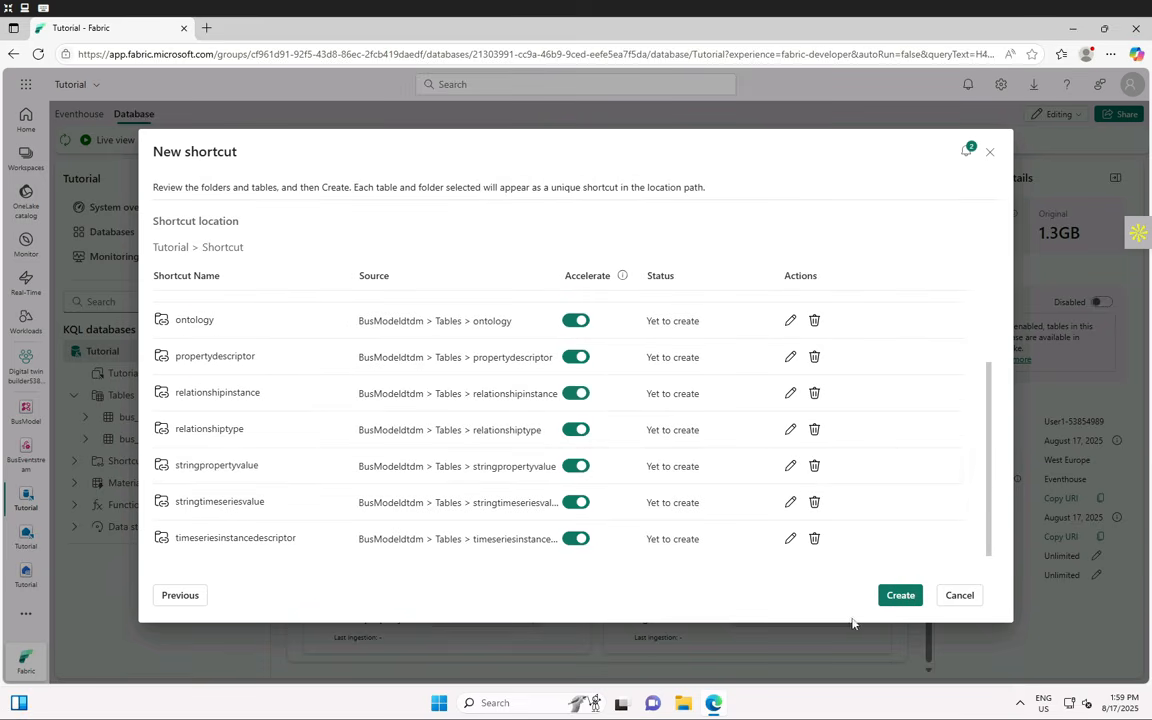
{"action": "left_click", "coordinate": [899, 596]}
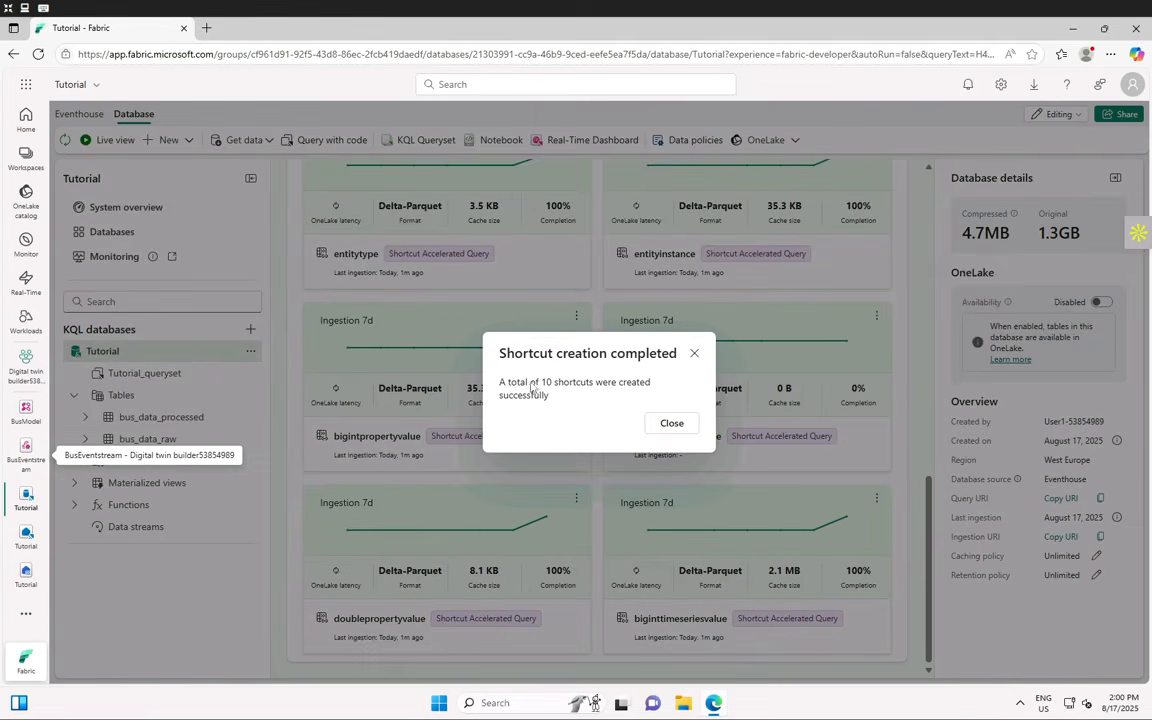
{"action": "left_click", "coordinate": [675, 425]}
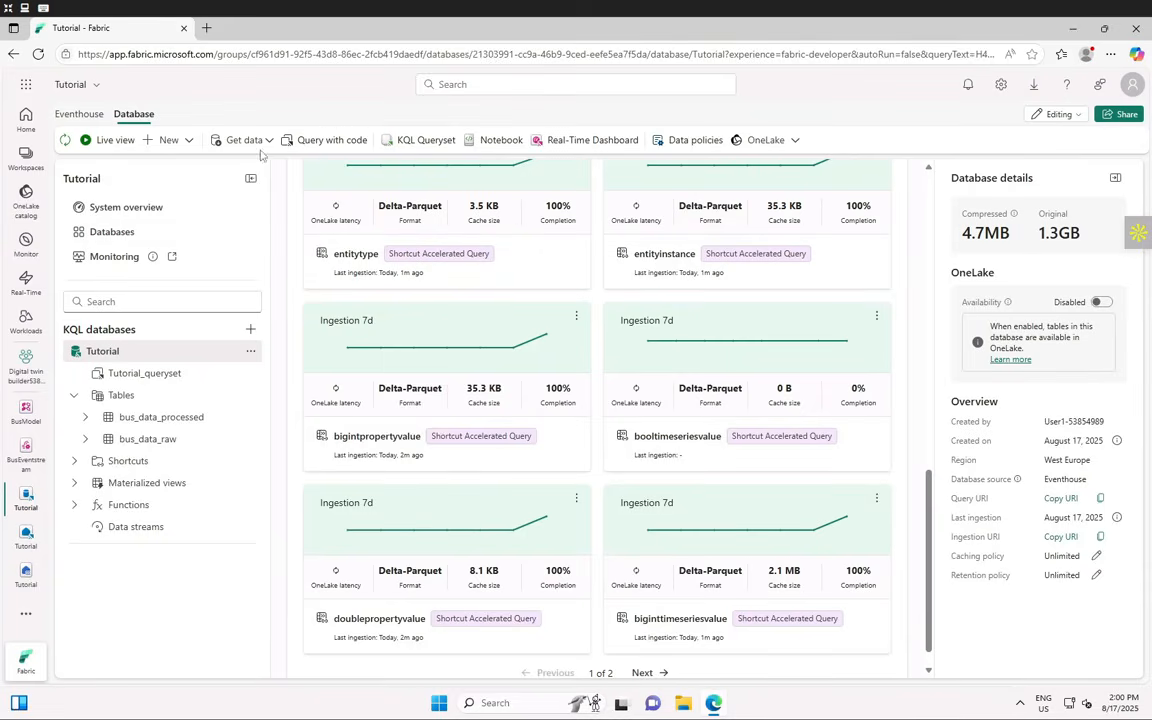
{"action": "left_click", "coordinate": [189, 141]}
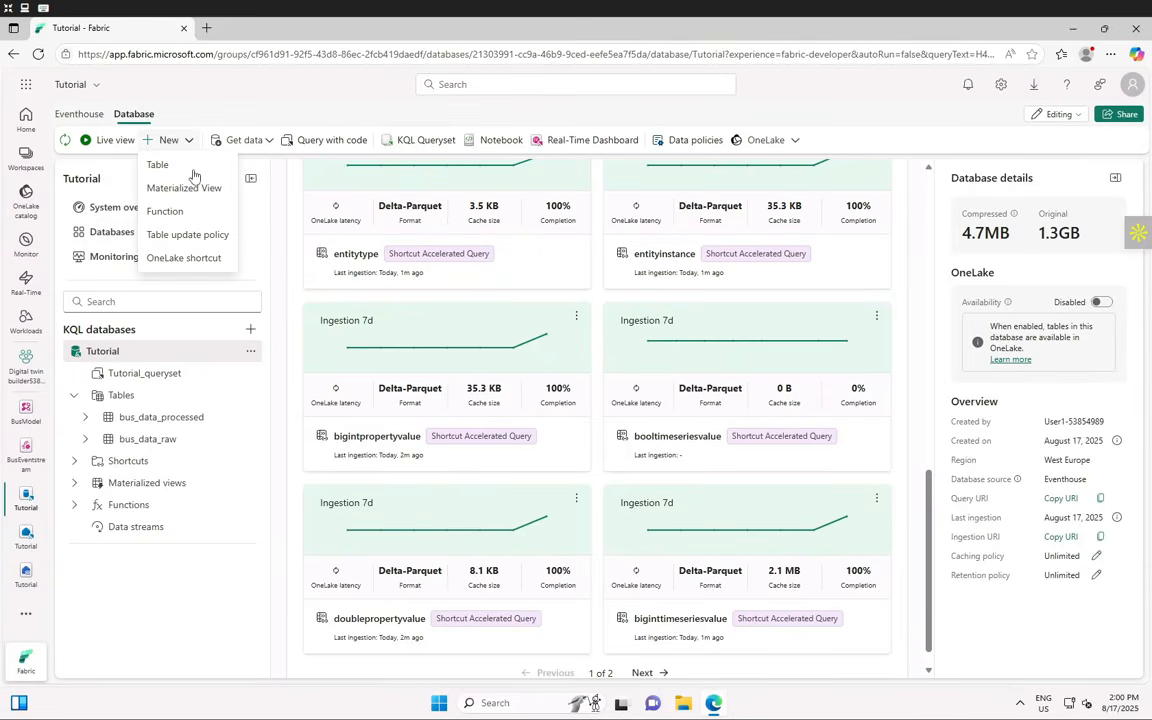
- Start another OneLake shortcut from the BusModeldtdm lakehouse and expand its Tables folder
{"action": "left_click", "coordinate": [175, 258]}
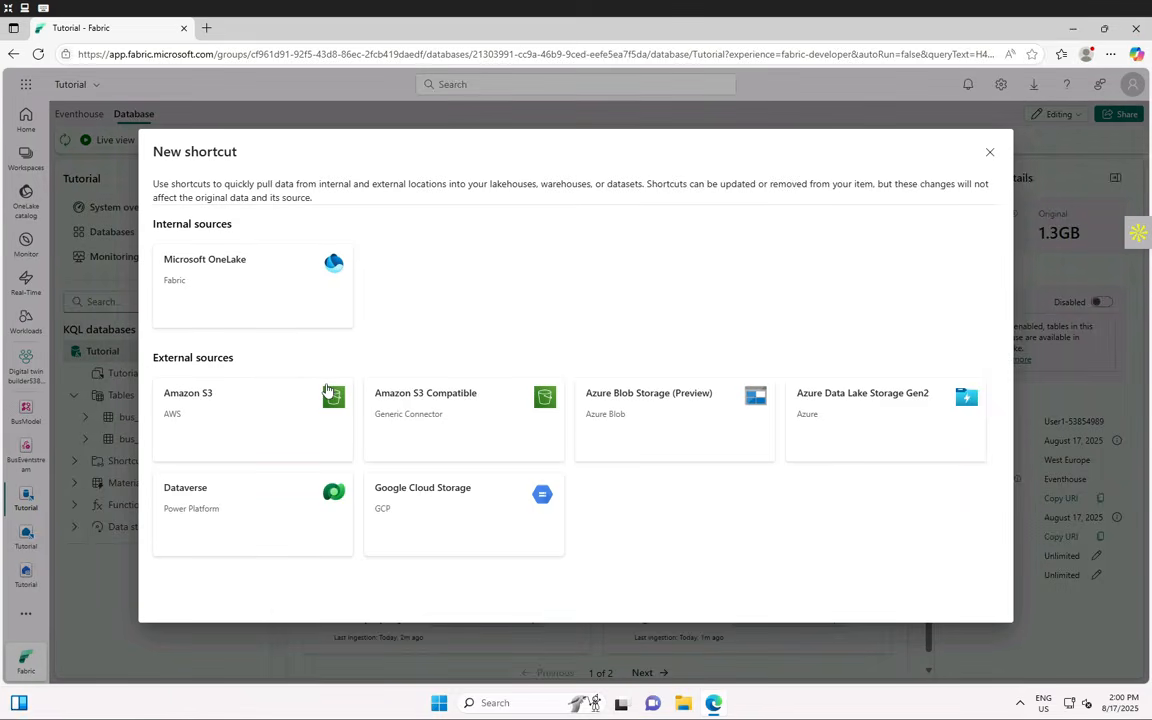
{"action": "left_click", "coordinate": [244, 295]}
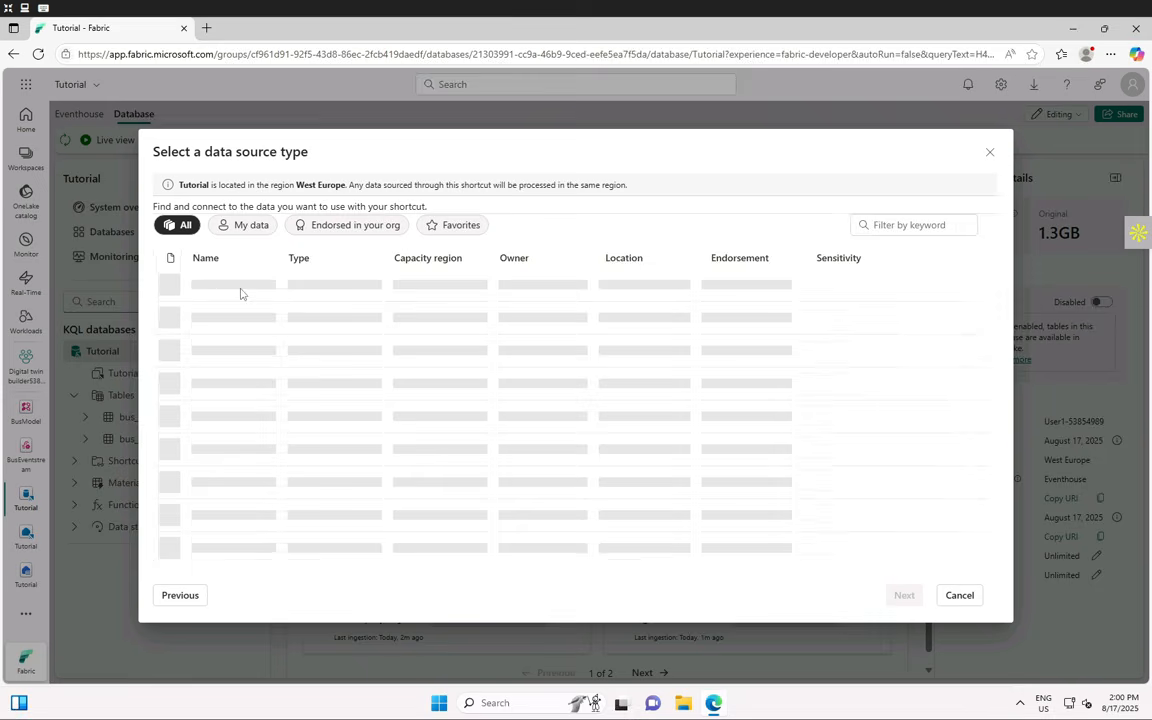
{"action": "left_click", "coordinate": [260, 350]}
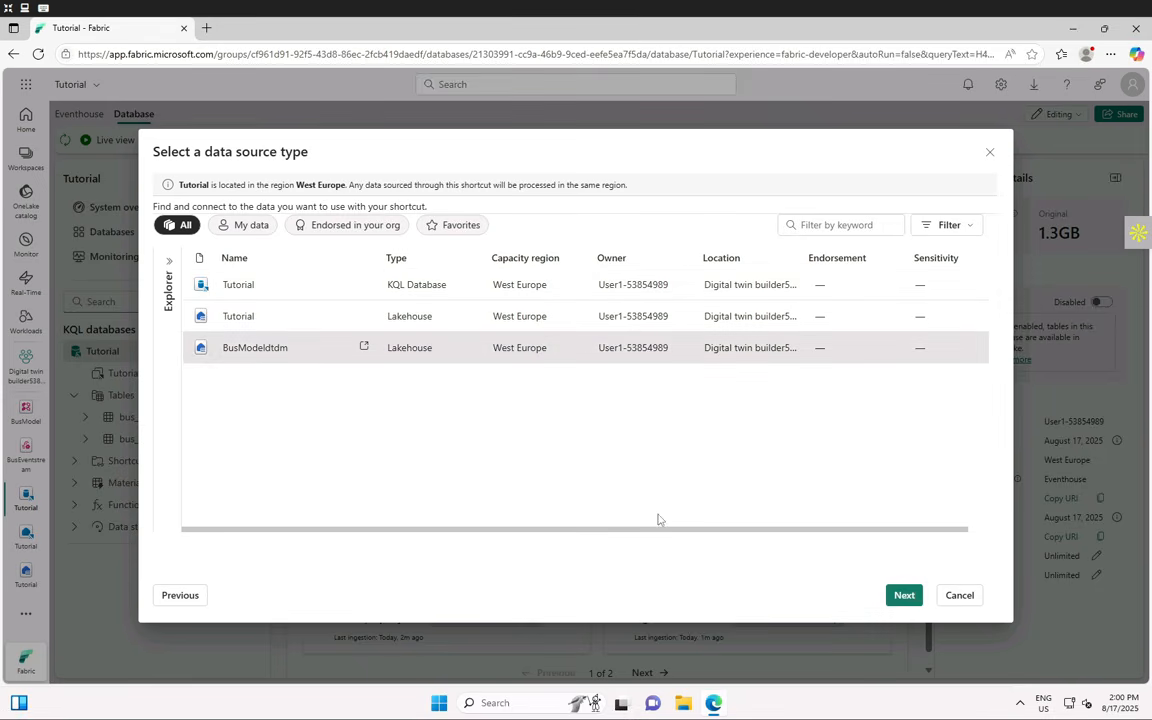
{"action": "left_click", "coordinate": [903, 595]}
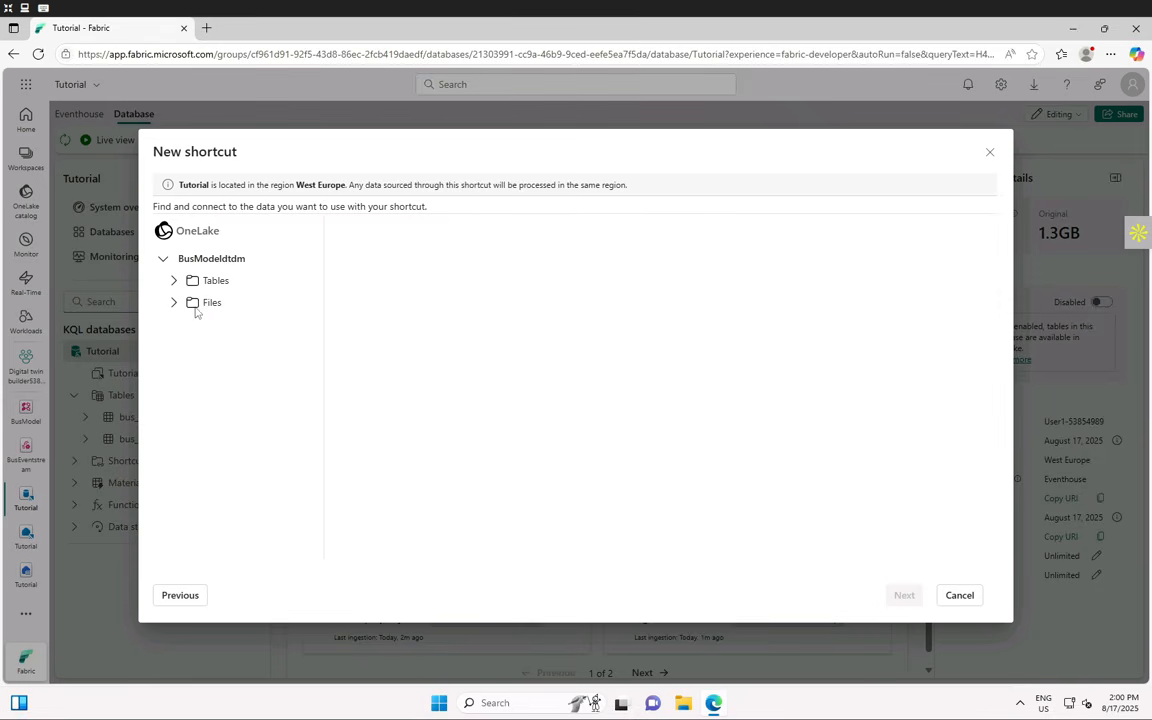
{"action": "left_click", "coordinate": [174, 282]}
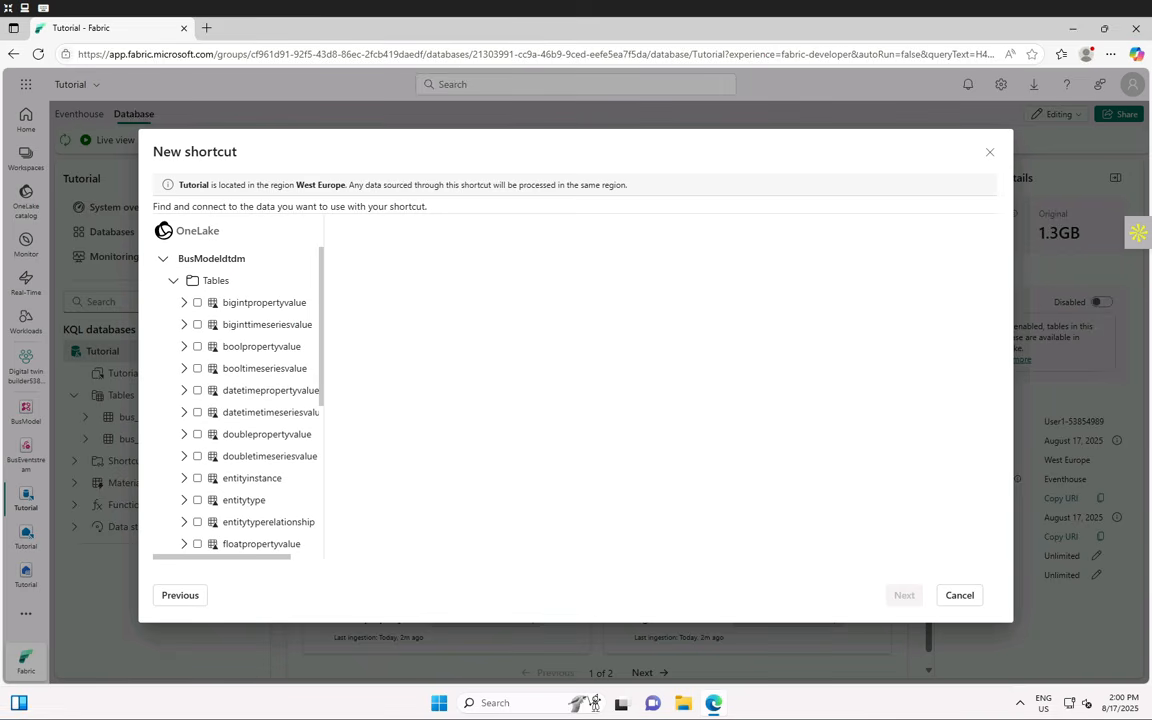
- Tick valuetype, unitofmeasurefamily, unitofmeasure and timeseriespropertydescriptor, then create the four shortcuts
{"action": "scroll", "coordinate": [250, 411], "scroll_direction": "down", "scroll_amount": 3}
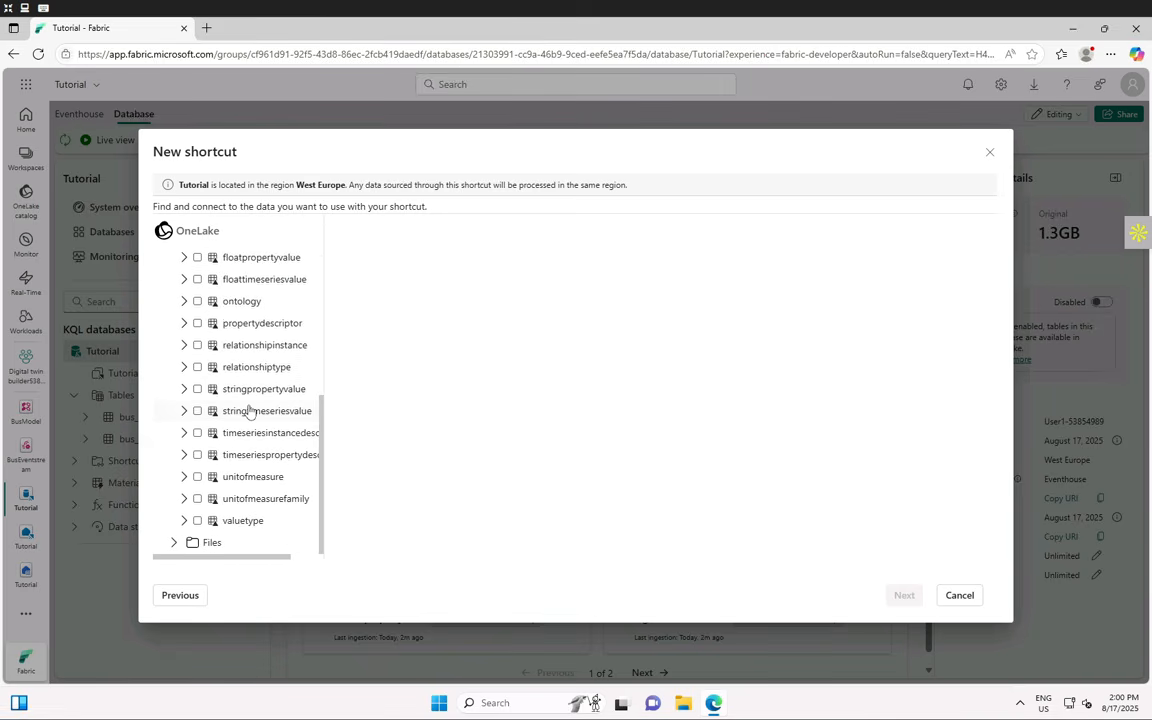
{"action": "left_click", "coordinate": [197, 521]}
{"action": "left_click", "coordinate": [197, 499]}
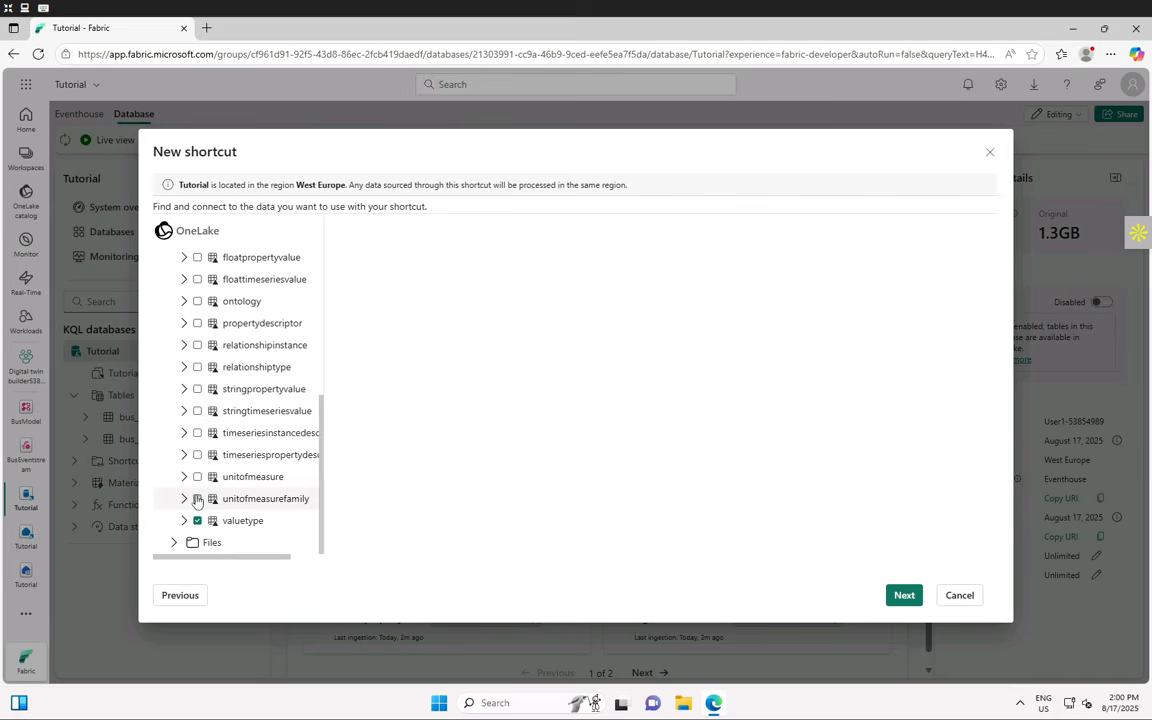
{"action": "left_click", "coordinate": [197, 477]}
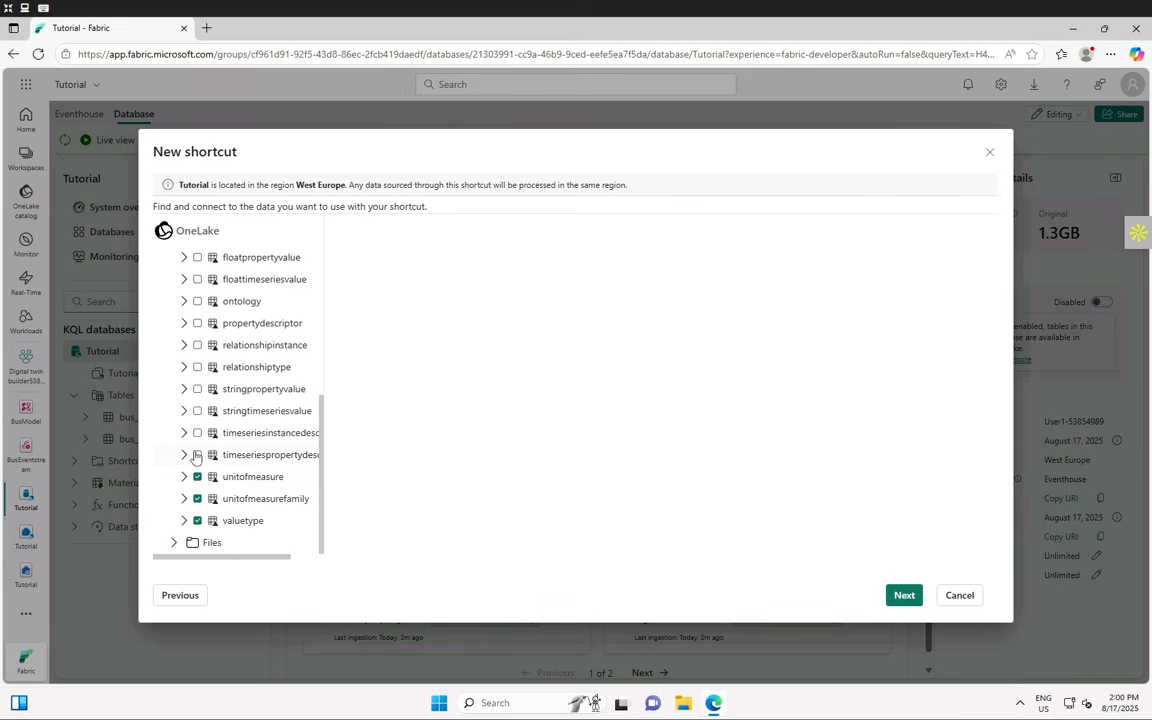
{"action": "left_click", "coordinate": [197, 455]}
{"action": "left_click", "coordinate": [903, 595]}
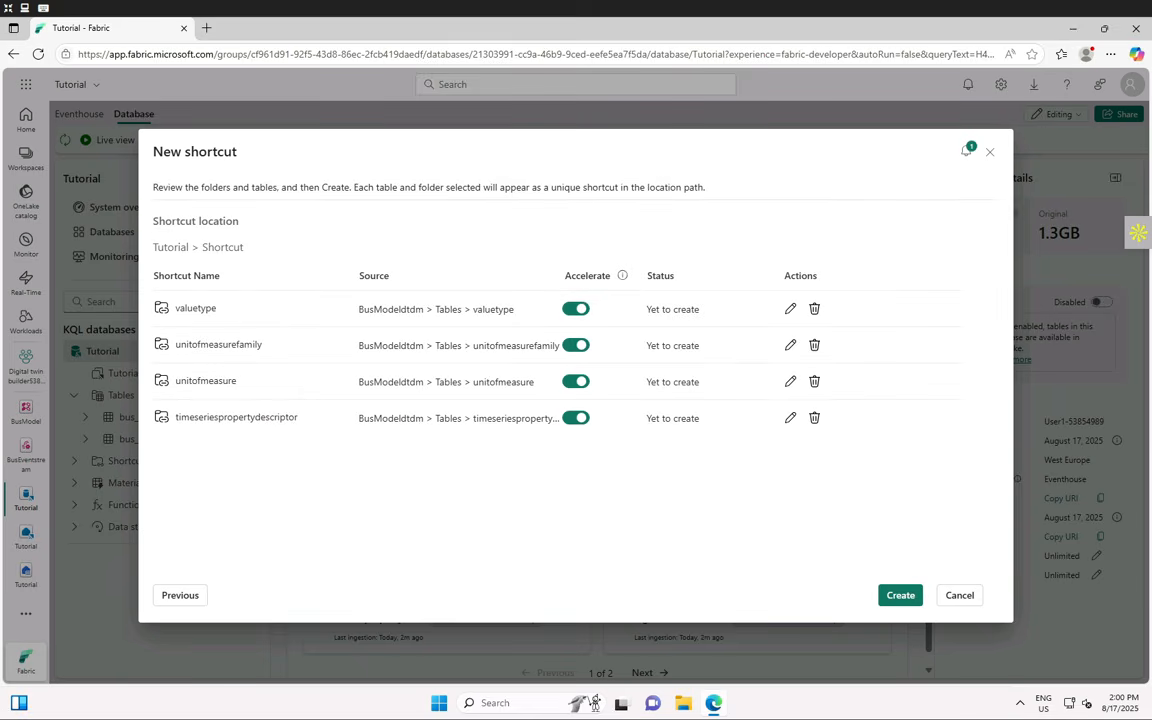
{"action": "left_click", "coordinate": [900, 595]}
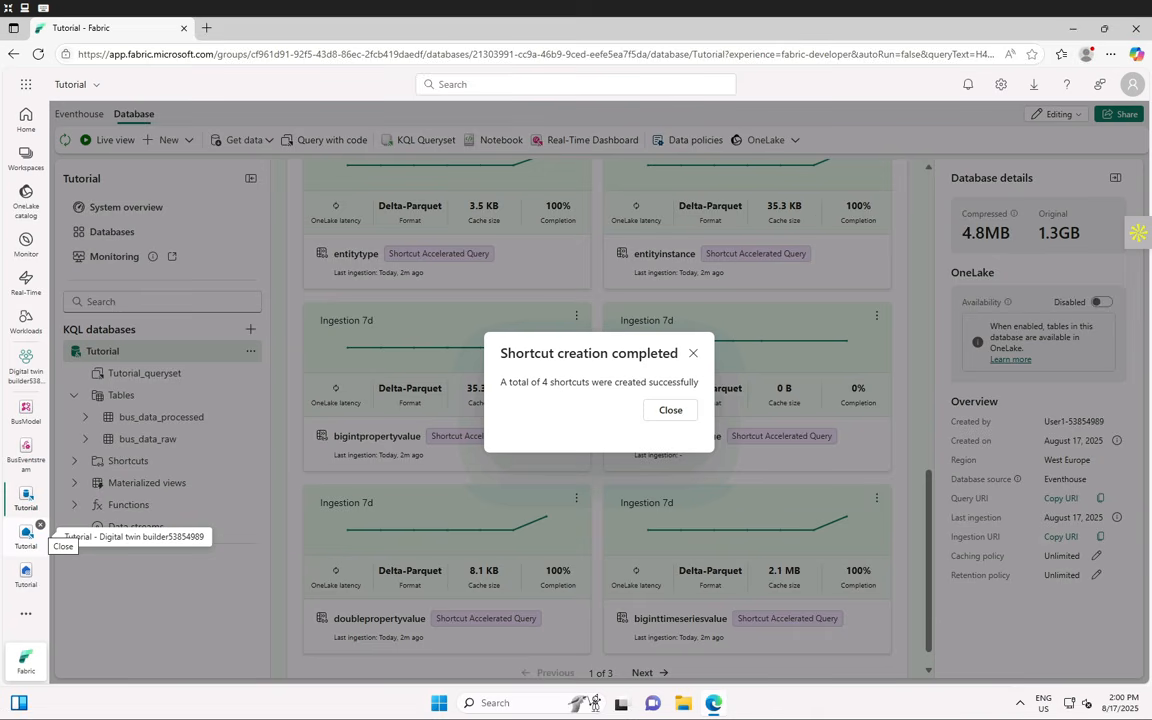
- Dismiss the shortcut confirmation and browse both pages of the Tutorial database's Shortcuts list
{"action": "left_click", "coordinate": [668, 410]}
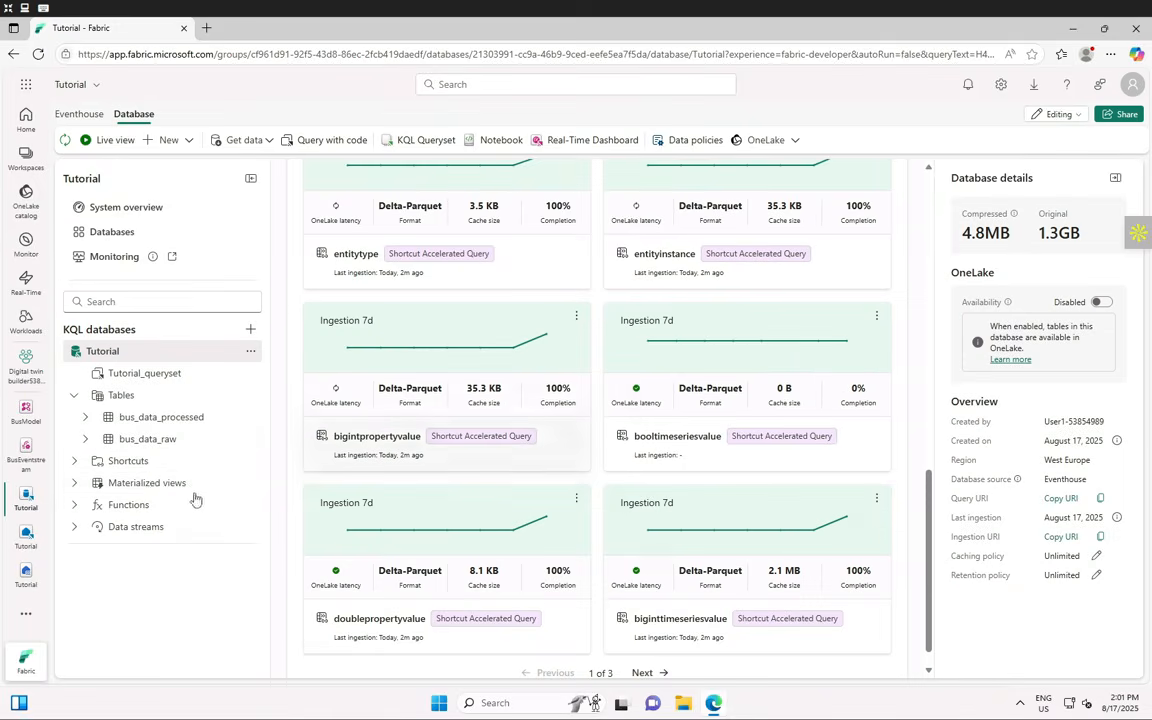
{"action": "left_click", "coordinate": [117, 465]}
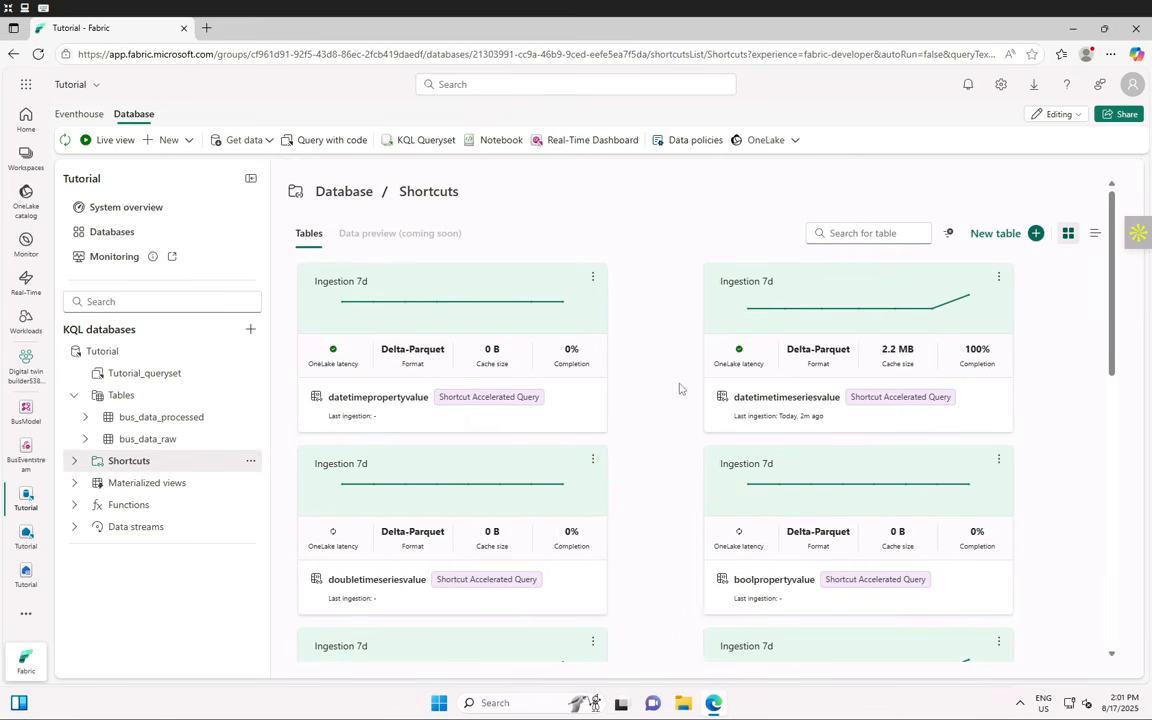
{"action": "scroll", "coordinate": [681, 390], "scroll_direction": "down", "scroll_amount": 5}
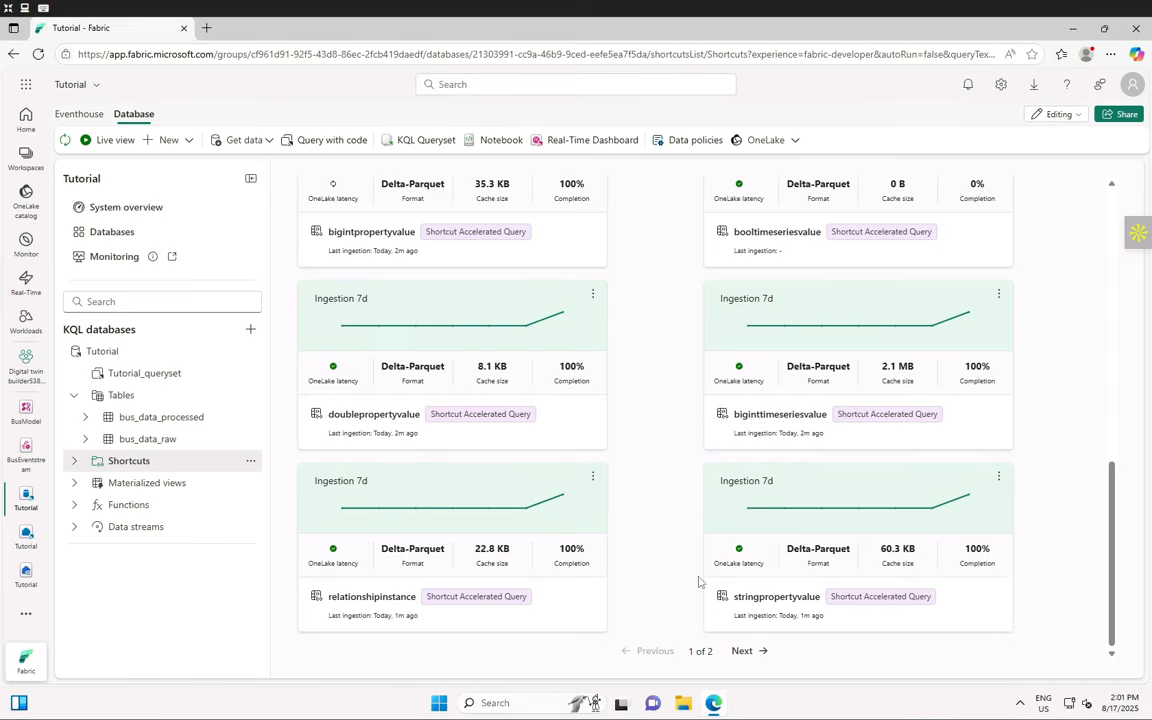
{"action": "left_click", "coordinate": [746, 651]}
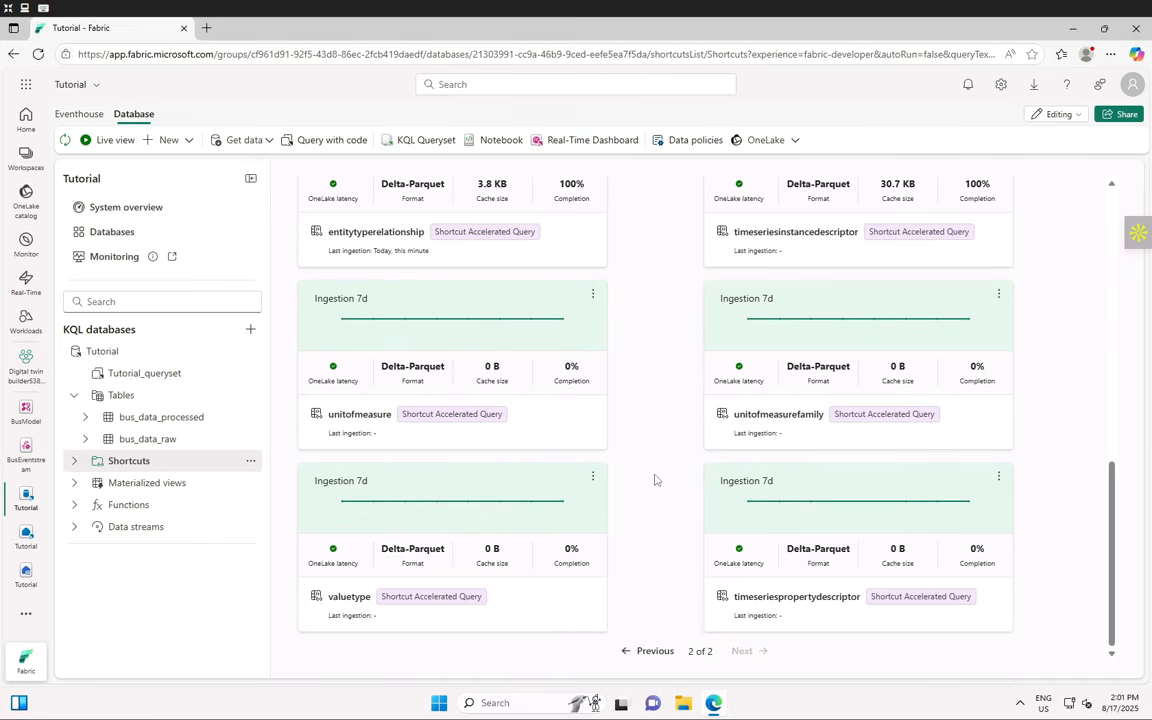
{"action": "scroll", "coordinate": [655, 480], "scroll_direction": "up", "scroll_amount": 9}
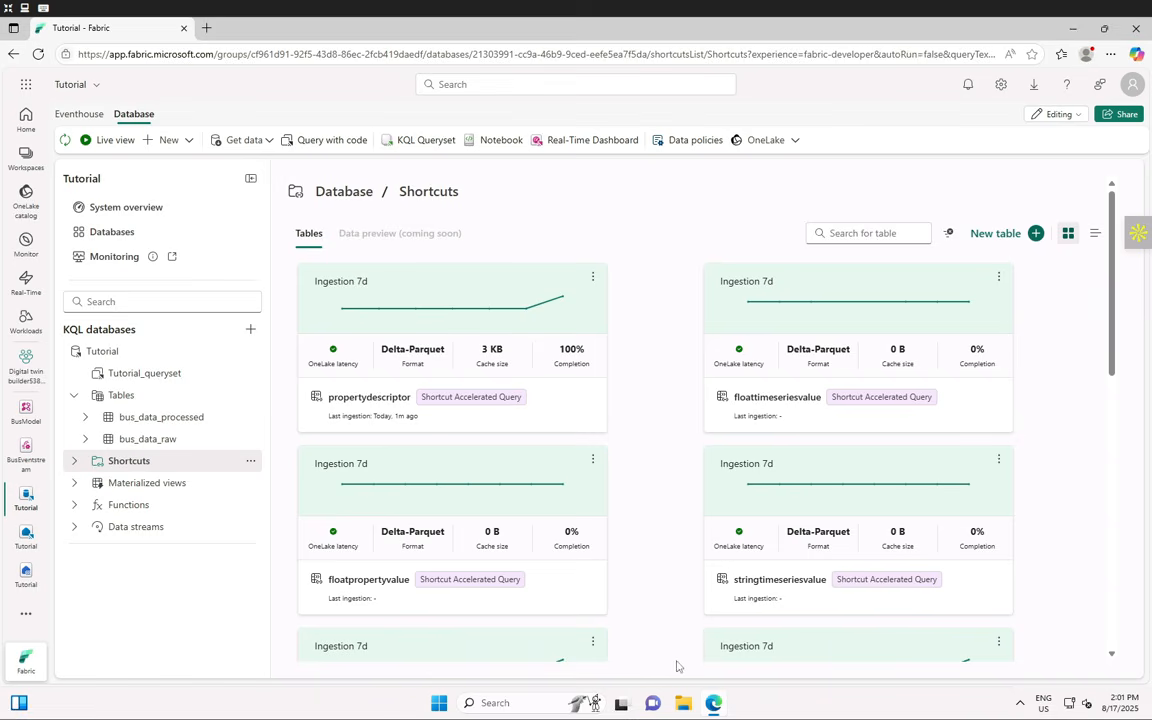
{"action": "scroll", "coordinate": [630, 525], "scroll_direction": "down", "scroll_amount": 9}
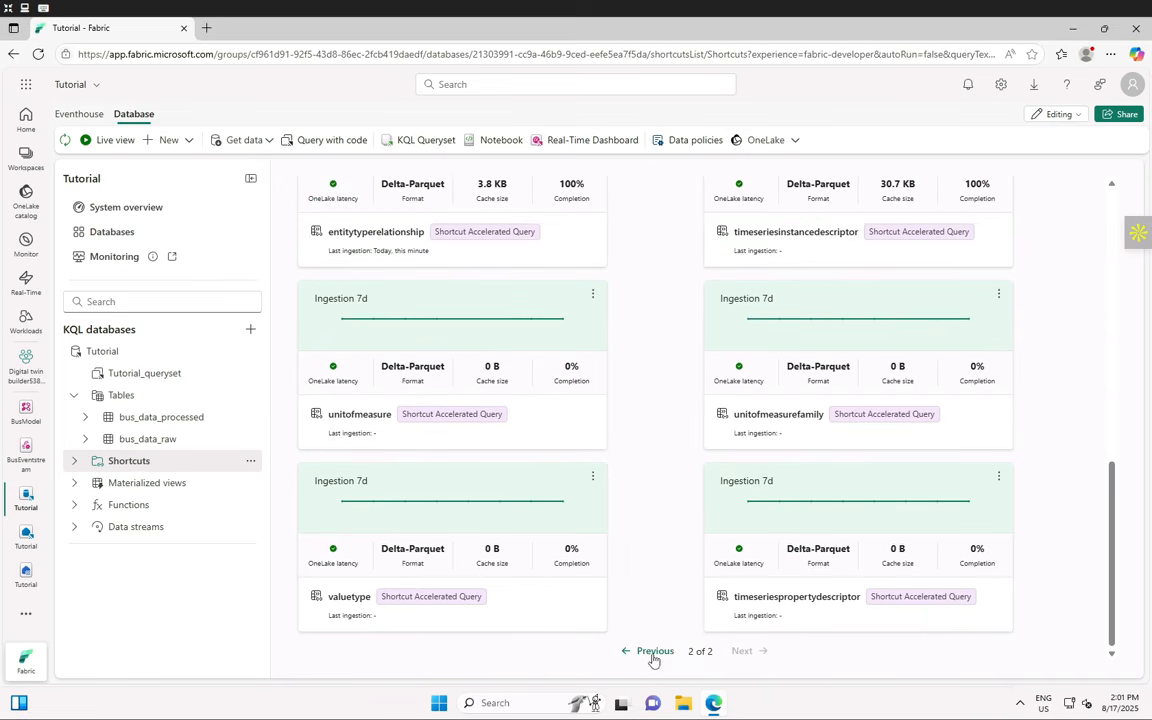
{"action": "left_click", "coordinate": [653, 651]}
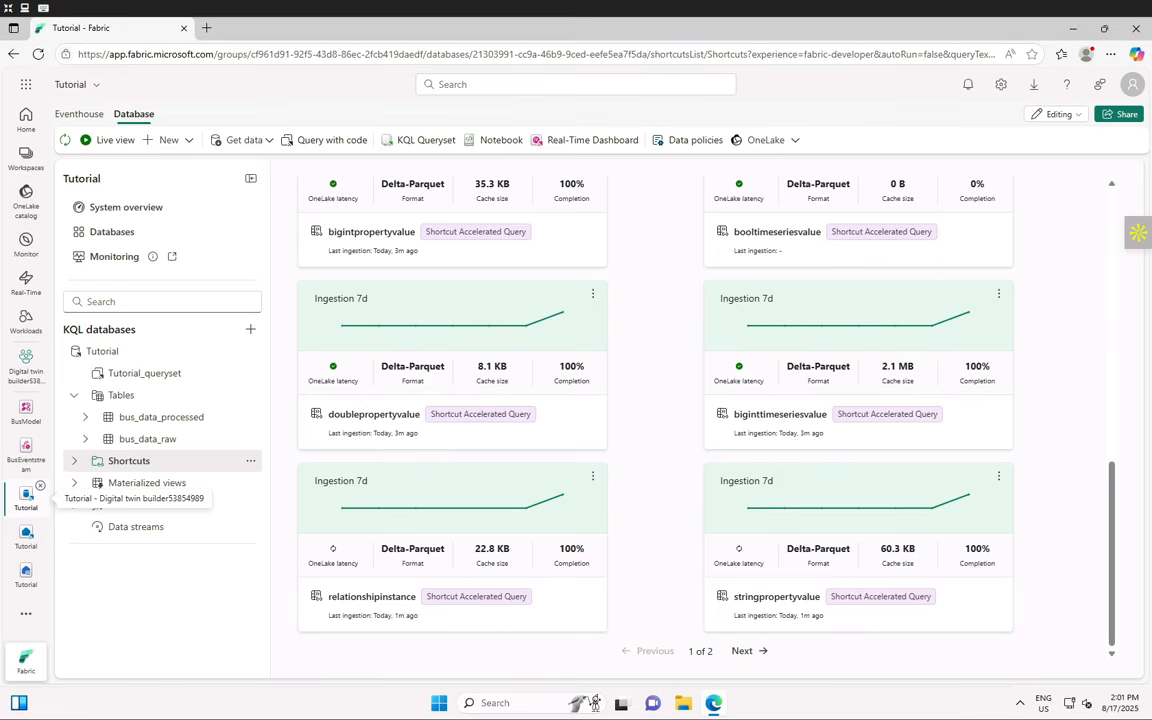
{"action": "left_click", "coordinate": [130, 462]}
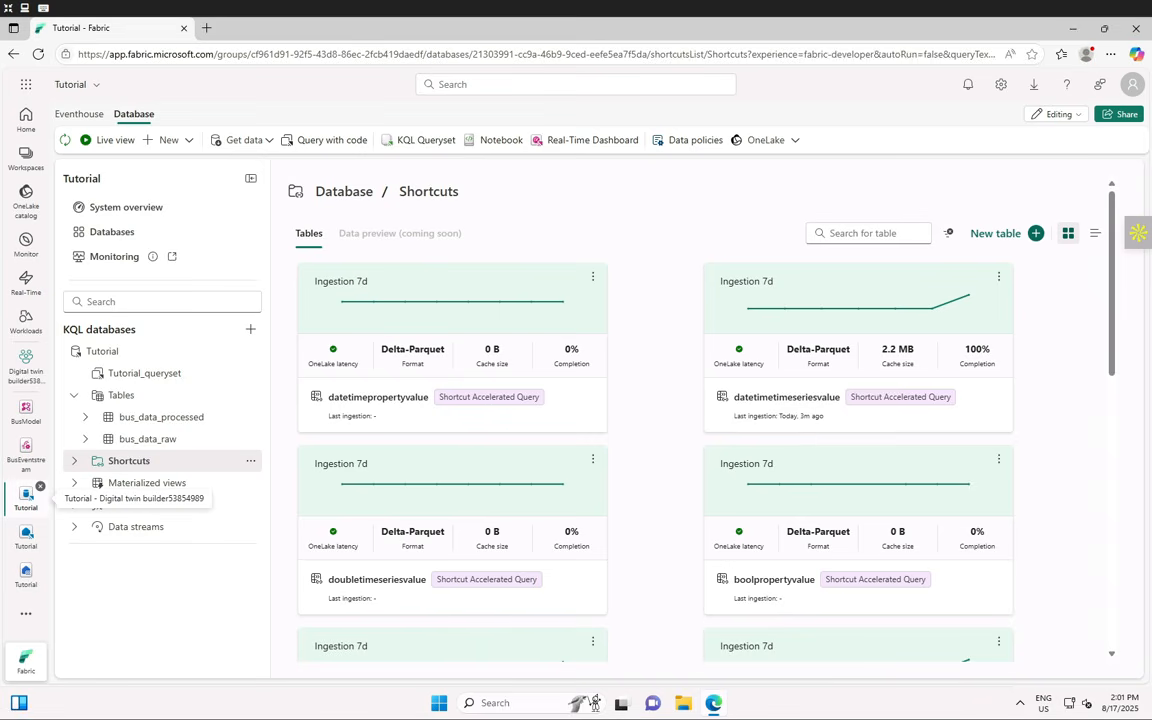
- Expand Shortcuts in the Tutorial database tree to list every shortcut table down to valuetype
{"action": "left_click", "coordinate": [73, 462]}
{"action": "scroll", "coordinate": [121, 522], "scroll_direction": "down", "scroll_amount": 5}
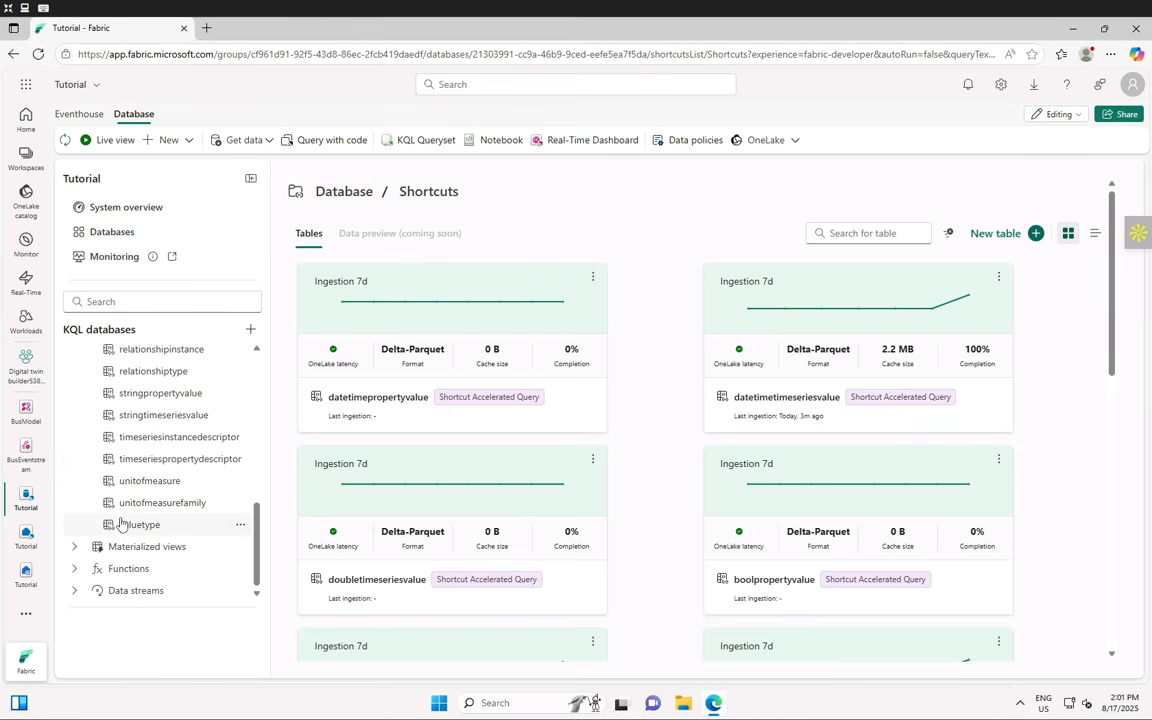
{"action": "scroll", "coordinate": [150, 500], "scroll_direction": "up", "scroll_amount": 3}
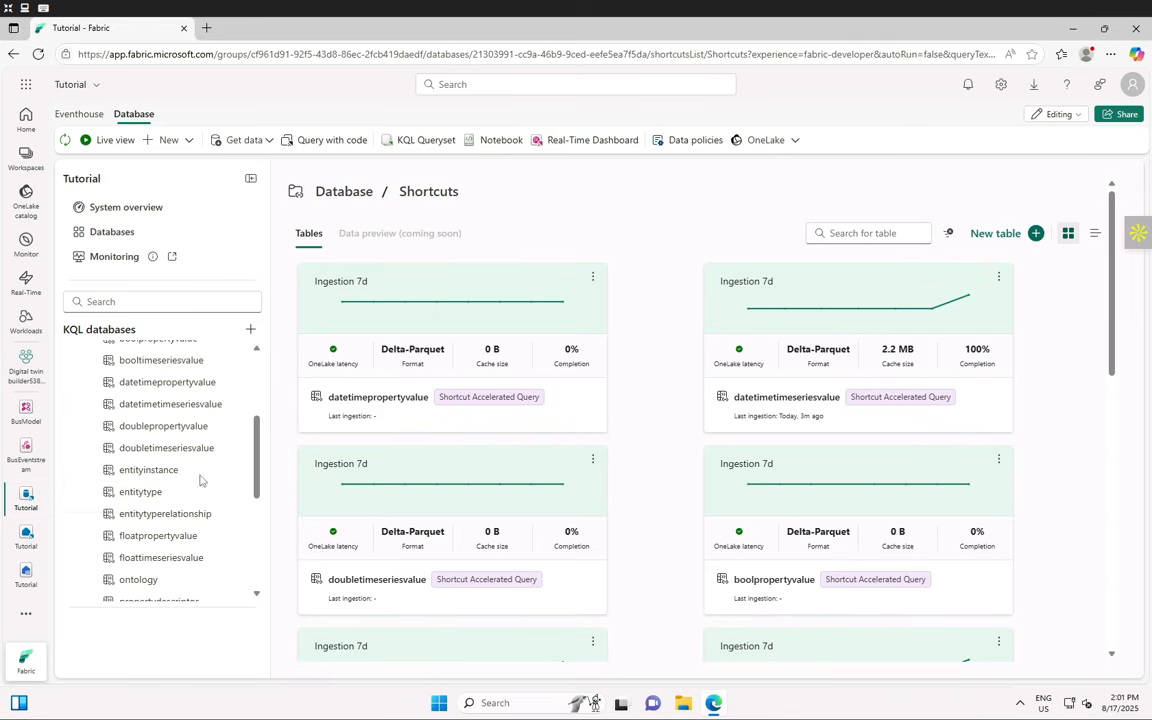
{"action": "scroll", "coordinate": [195, 482], "scroll_direction": "down", "scroll_amount": 5}
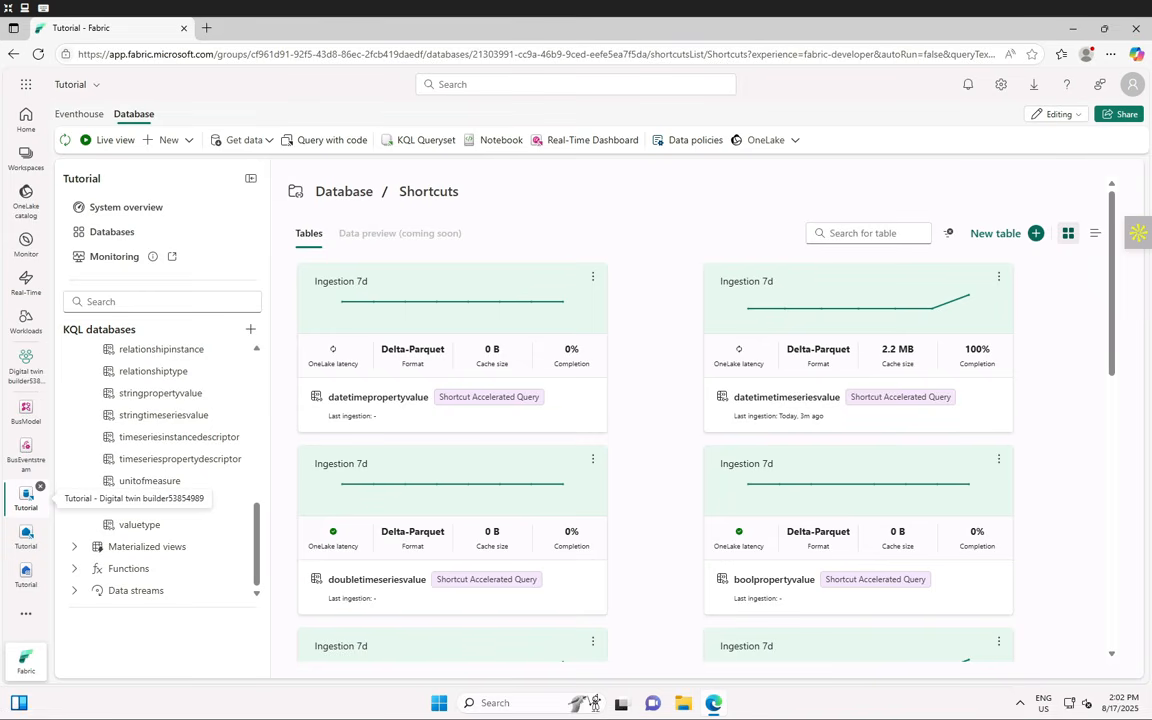
- Switch to the Digital twin builder workspace and begin importing a notebook from this computer
{"action": "left_click", "coordinate": [27, 366]}
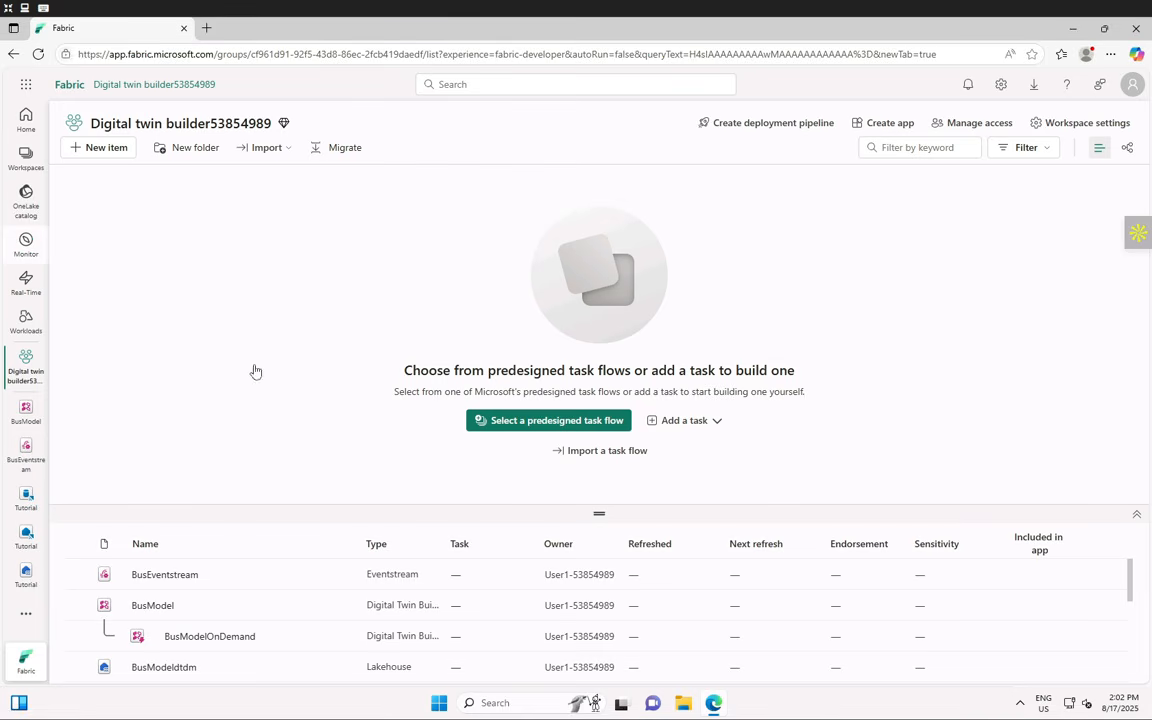
{"action": "left_click", "coordinate": [264, 147]}
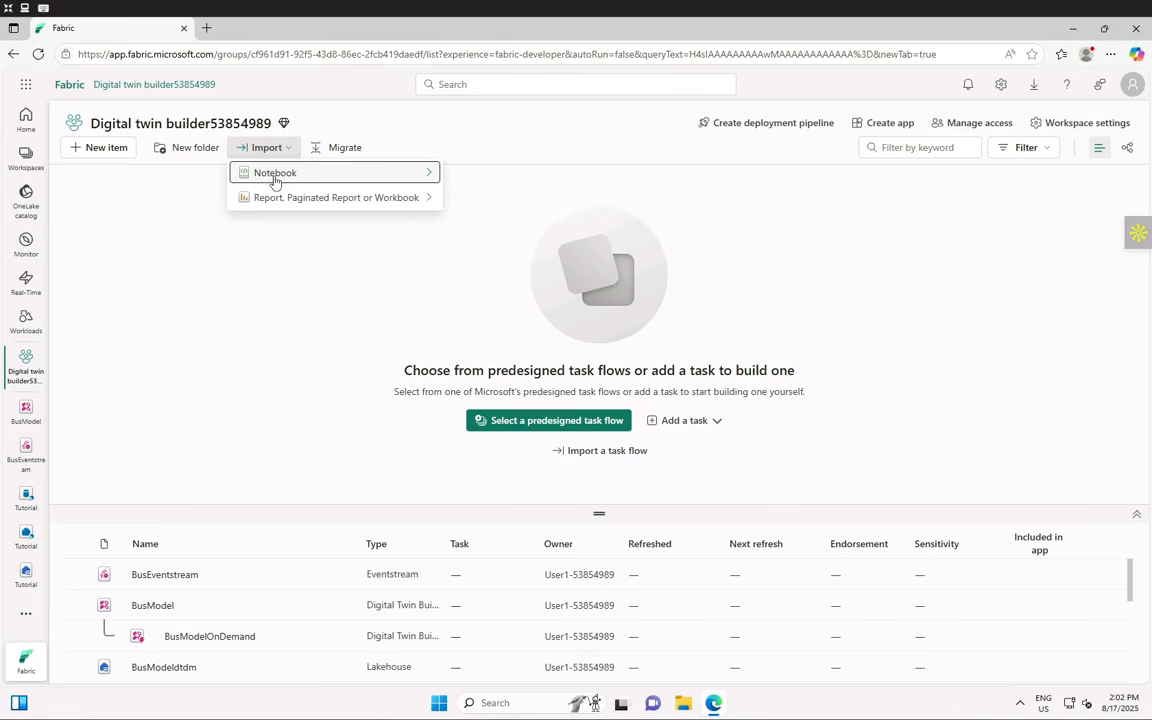
{"action": "mouse_move", "coordinate": [424, 178]}
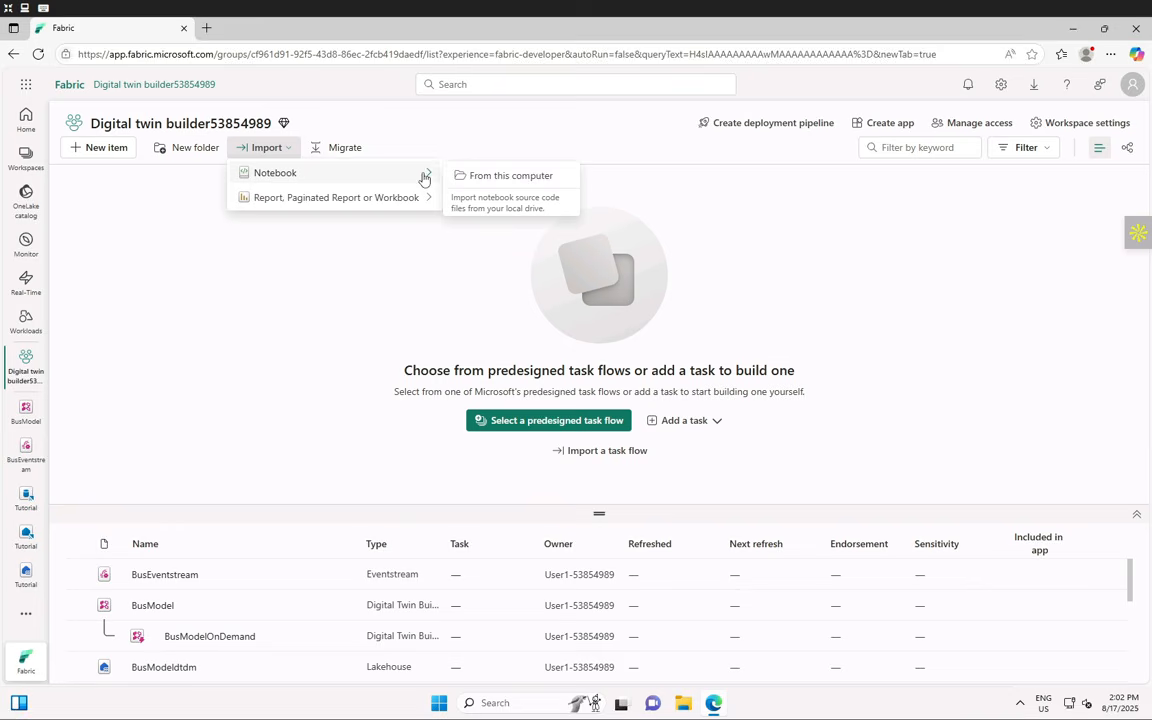
{"action": "left_click", "coordinate": [506, 176]}
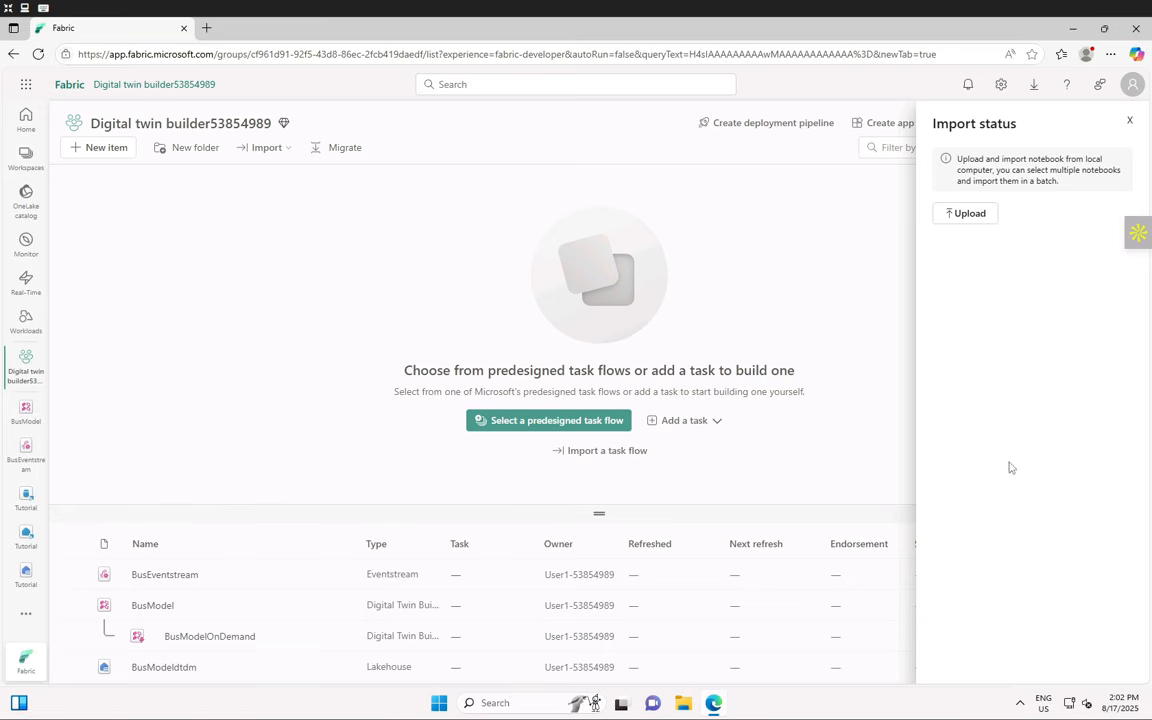
- Upload DTB_Generate_Eventhouse_Projection.ipynb from C:\LabFiles\Lab Files as a workspace notebook
{"action": "left_click", "coordinate": [979, 221]}
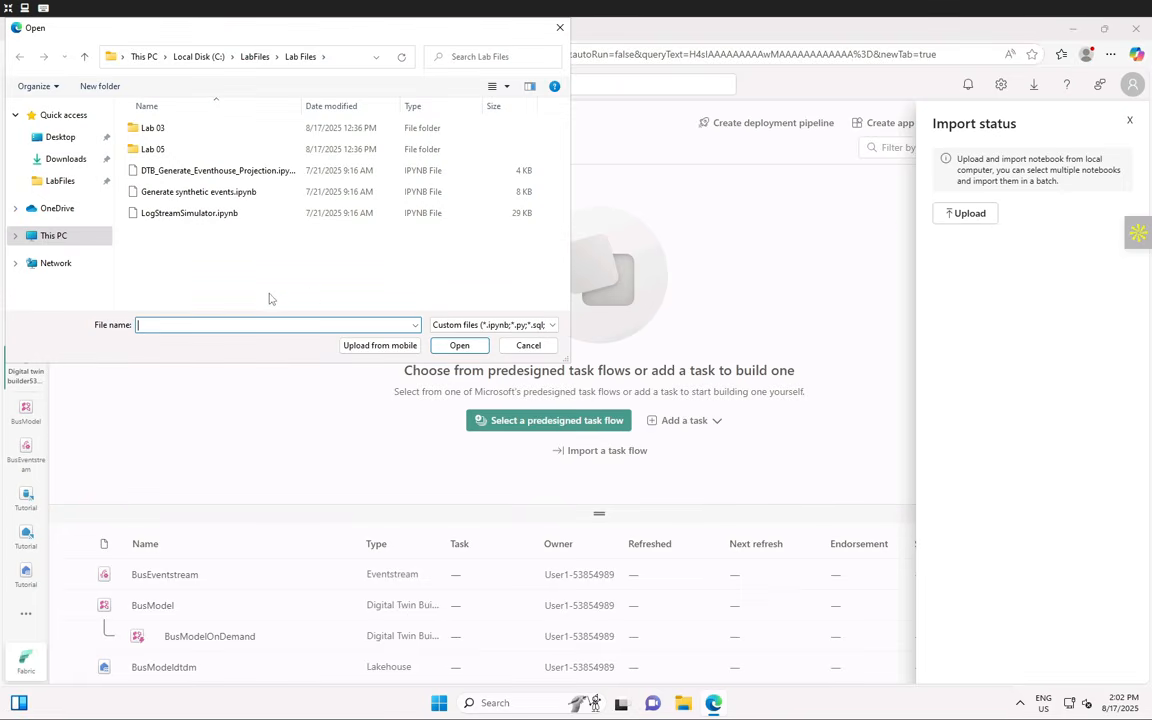
{"action": "left_click", "coordinate": [246, 60]}
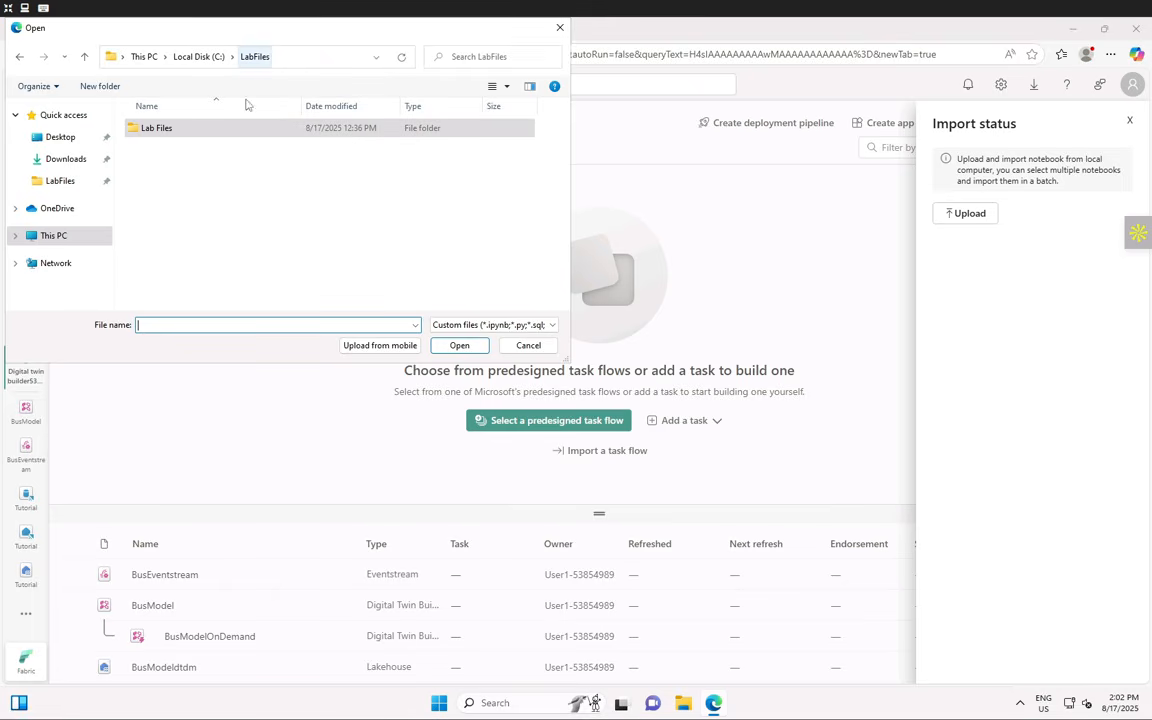
{"action": "left_click", "coordinate": [218, 58]}
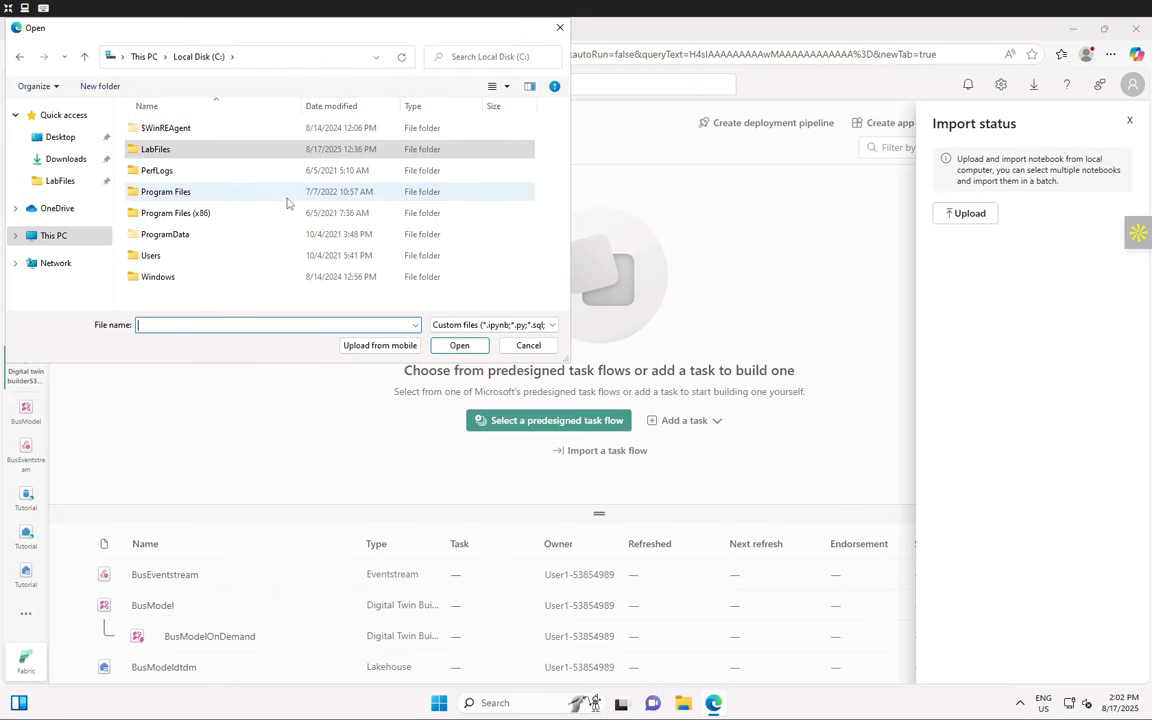
{"action": "left_click", "coordinate": [185, 157]}
{"action": "double_click", "coordinate": [185, 157]}
{"action": "double_click", "coordinate": [168, 130]}
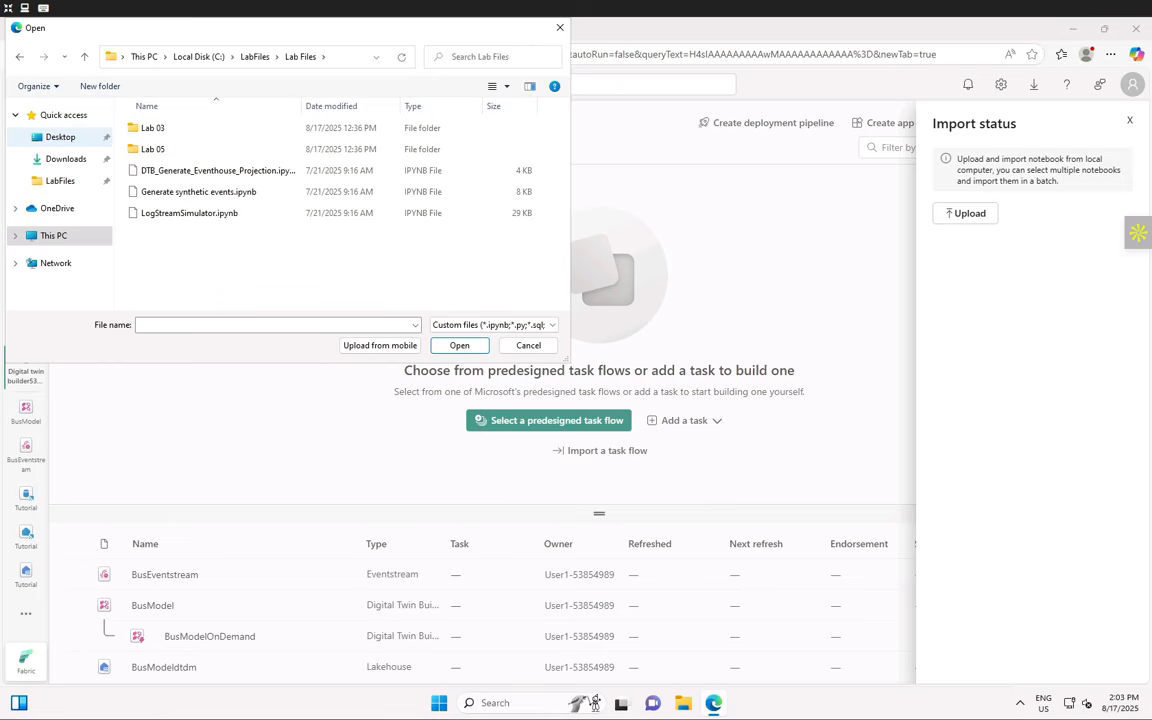
{"action": "left_click", "coordinate": [193, 173]}
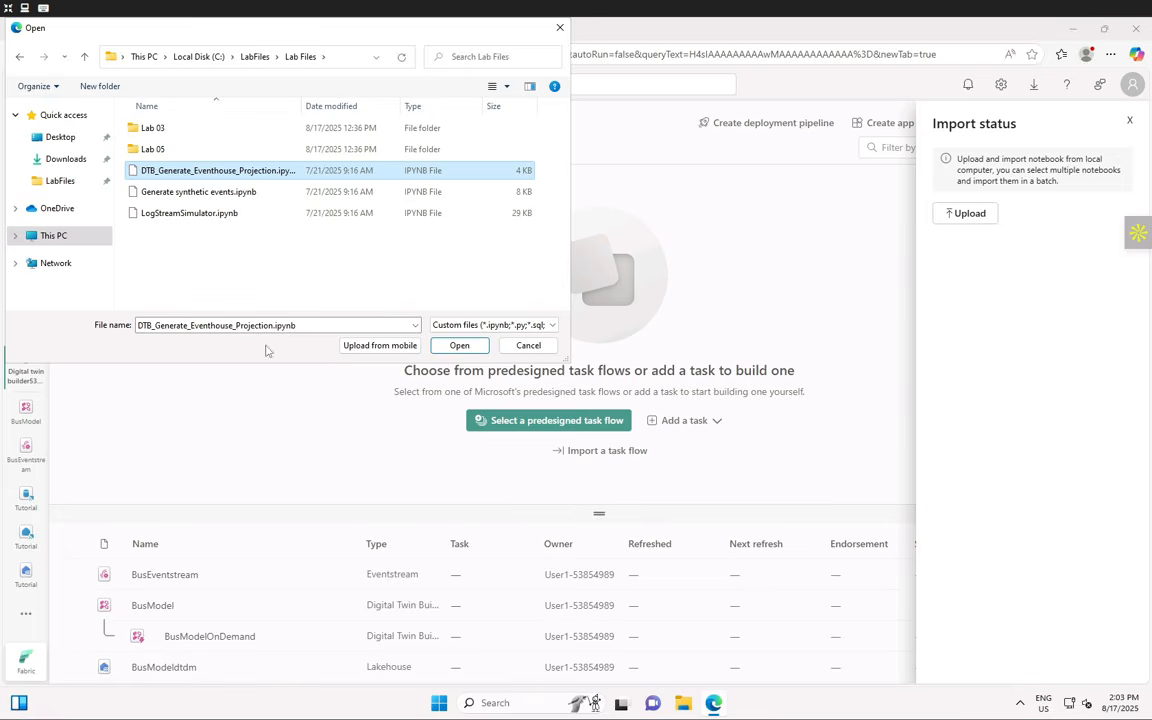
{"action": "left_click", "coordinate": [459, 345]}
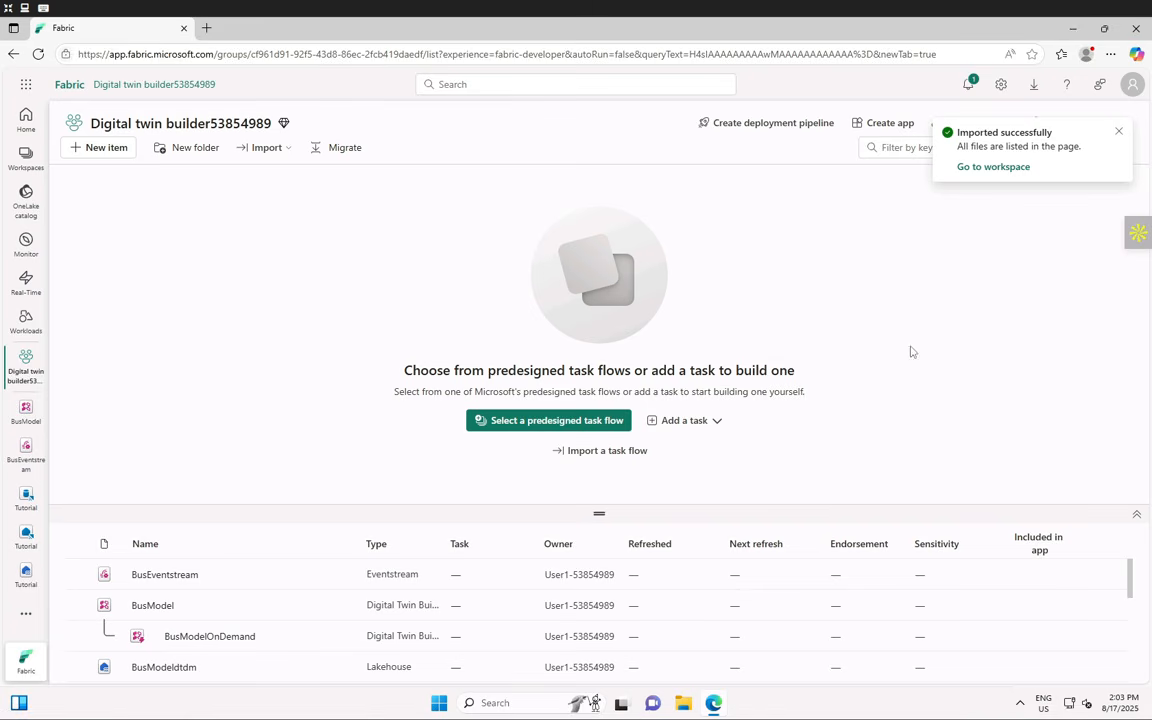
- Return to the workspace, enlarge the items list, and open the DTB_Generate_Eventhouse_Projection notebook
{"action": "left_click", "coordinate": [988, 167]}
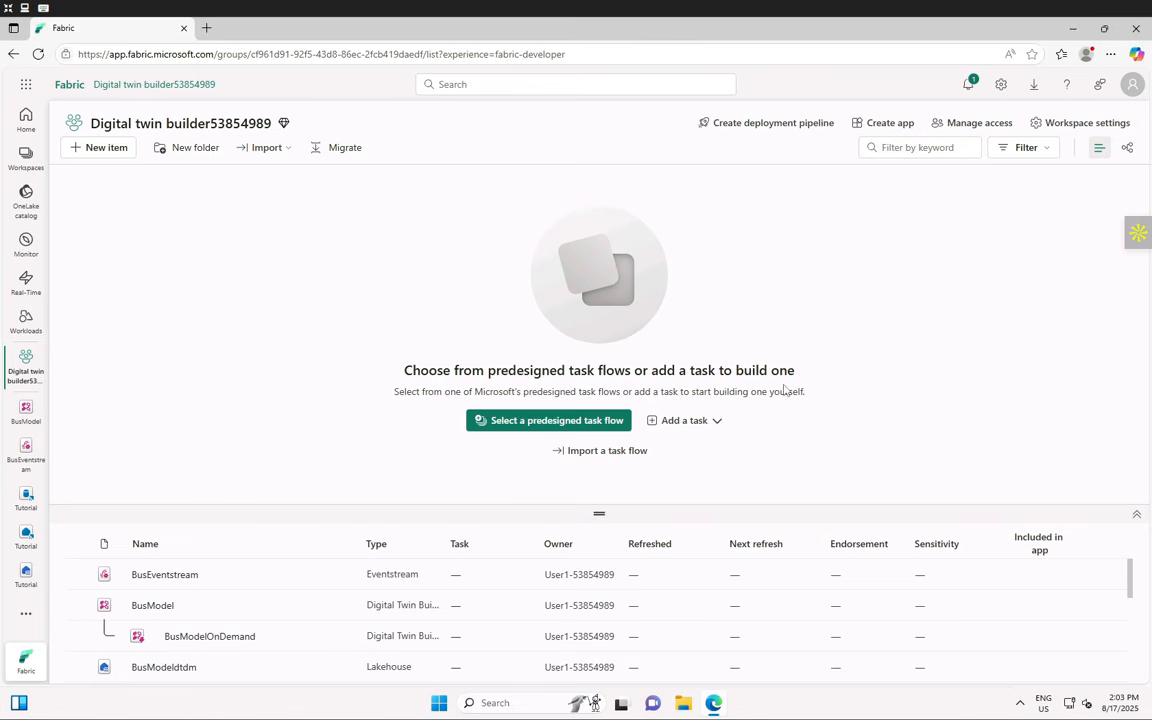
{"action": "scroll", "coordinate": [590, 571], "scroll_direction": "down", "scroll_amount": 3}
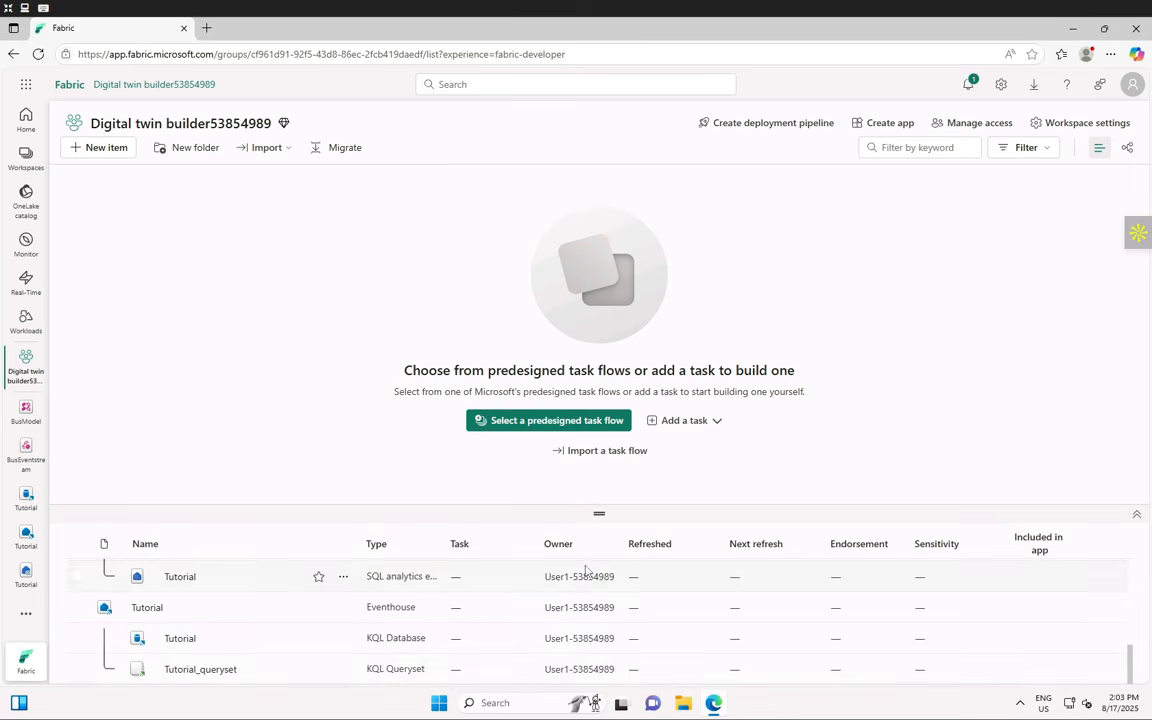
{"action": "scroll", "coordinate": [336, 645], "scroll_direction": "up", "scroll_amount": 3}
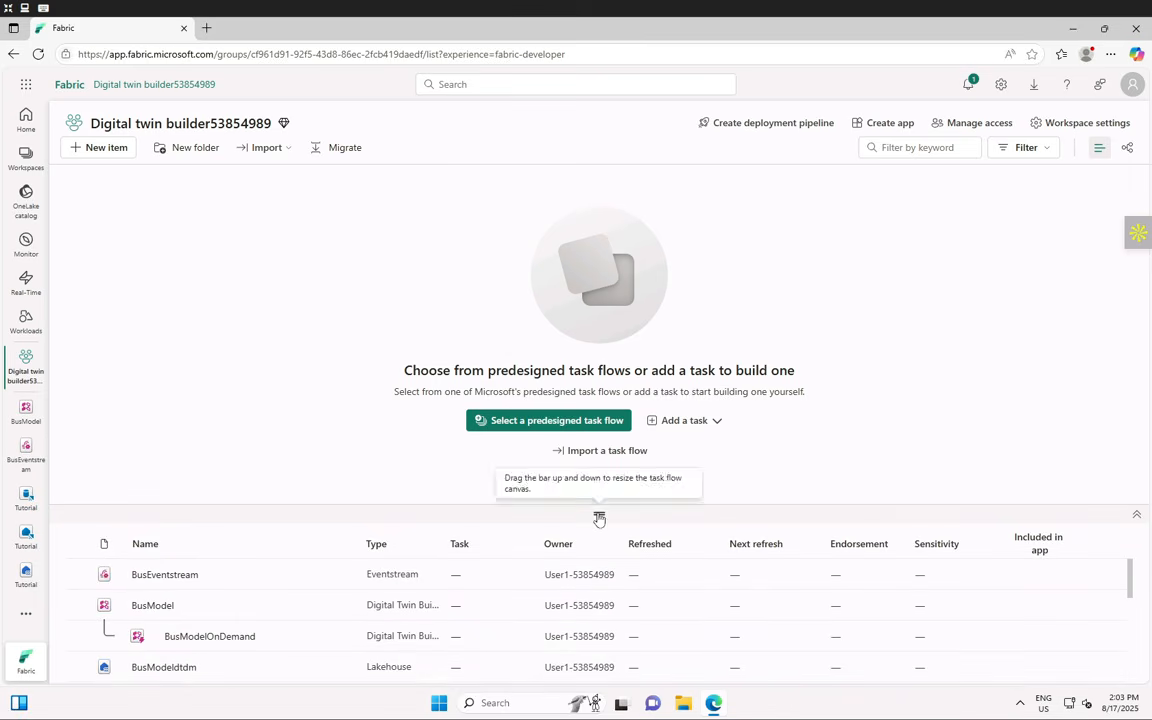
{"action": "left_click_drag", "start_coordinate": [600, 509], "coordinate": [560, 445]}
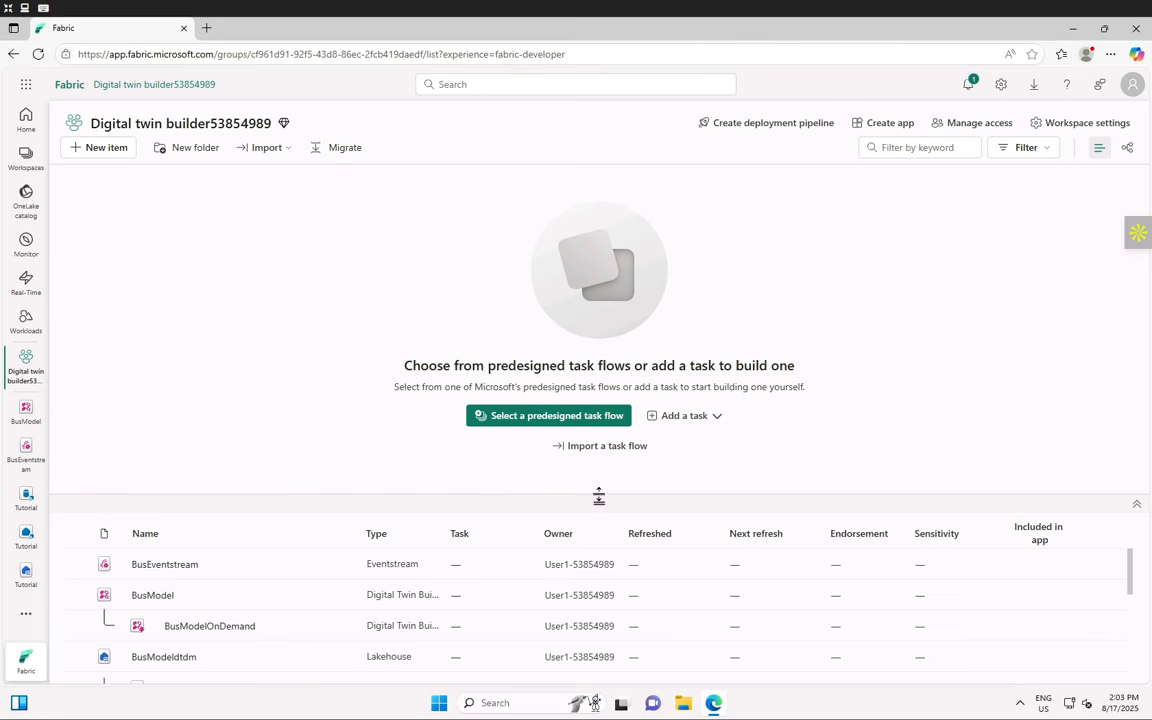
{"action": "left_click_drag", "start_coordinate": [599, 500], "coordinate": [604, 368]}
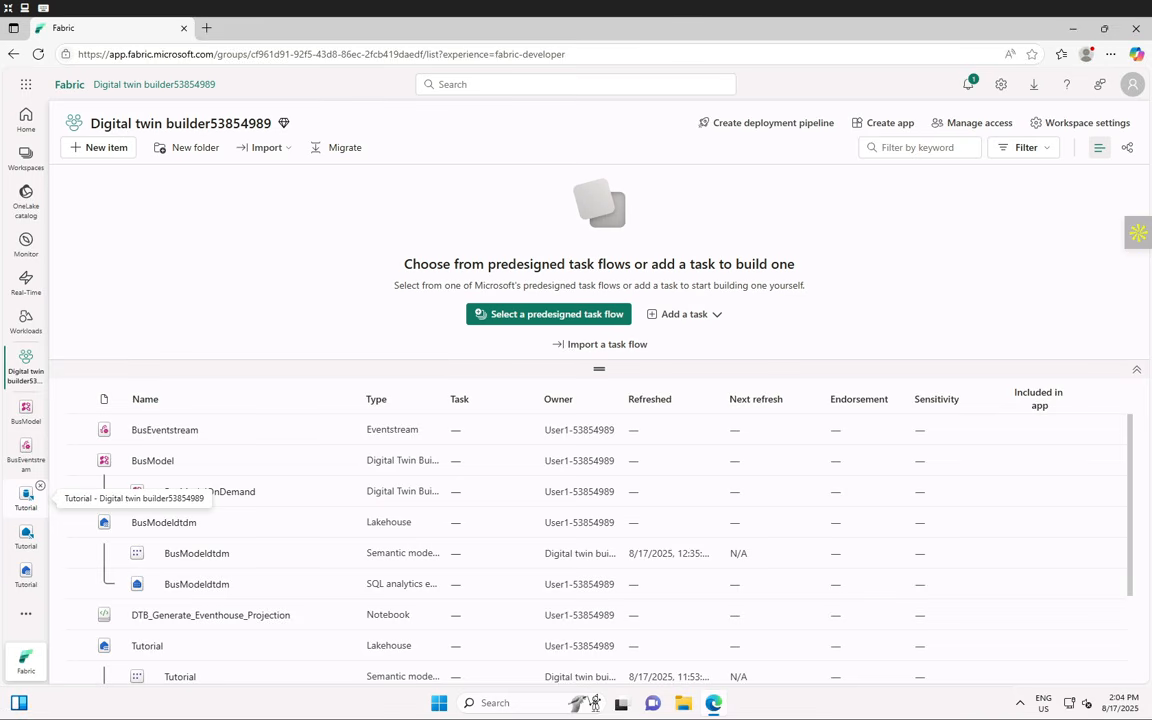
{"action": "left_click", "coordinate": [77, 615]}
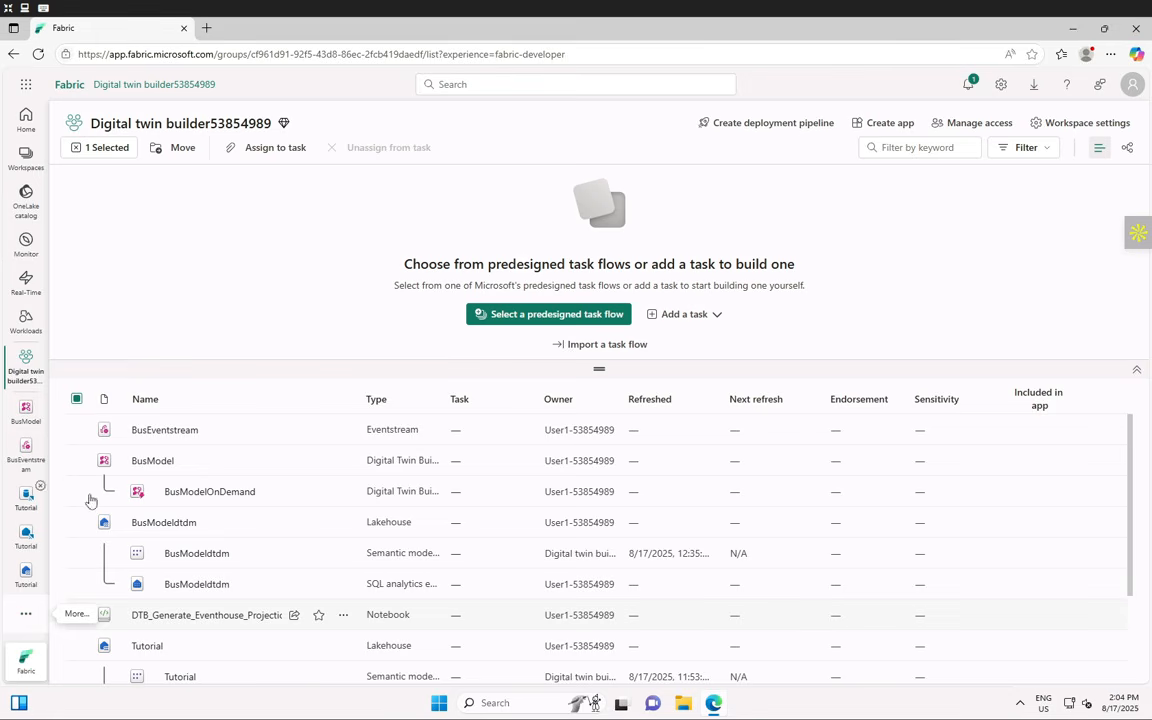
{"action": "left_click", "coordinate": [186, 616]}
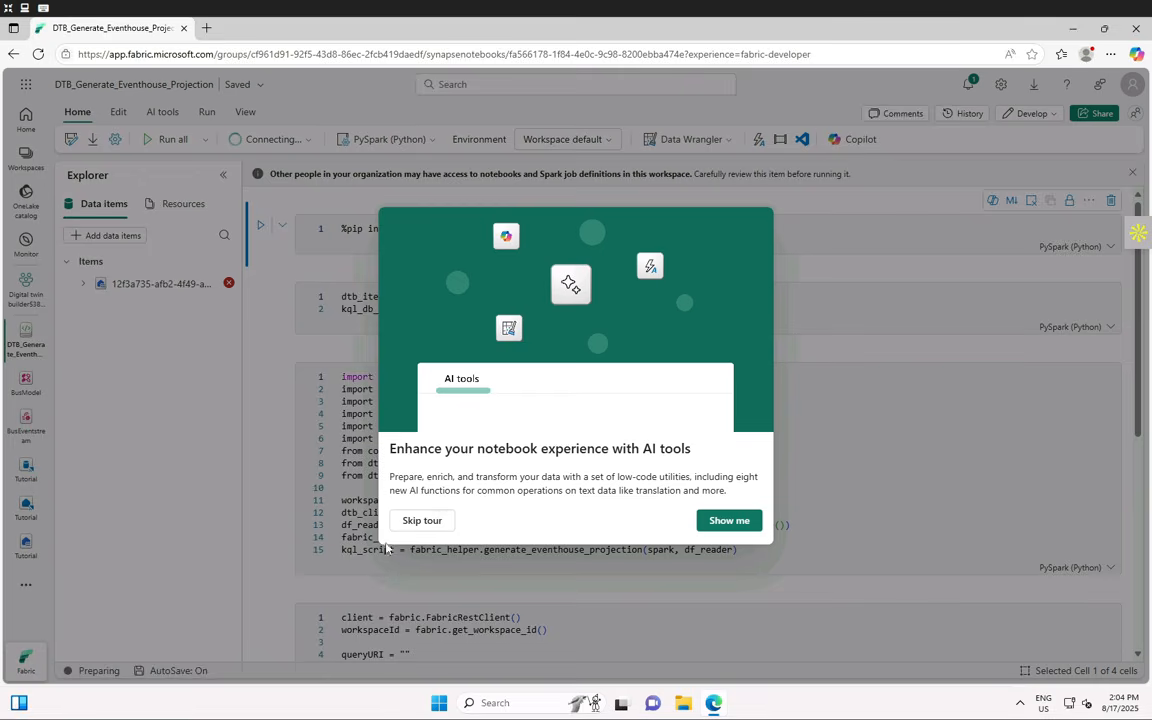
- Skip the AI tools tour and open the Explorer's Add data items dropdown
{"action": "left_click", "coordinate": [422, 520]}
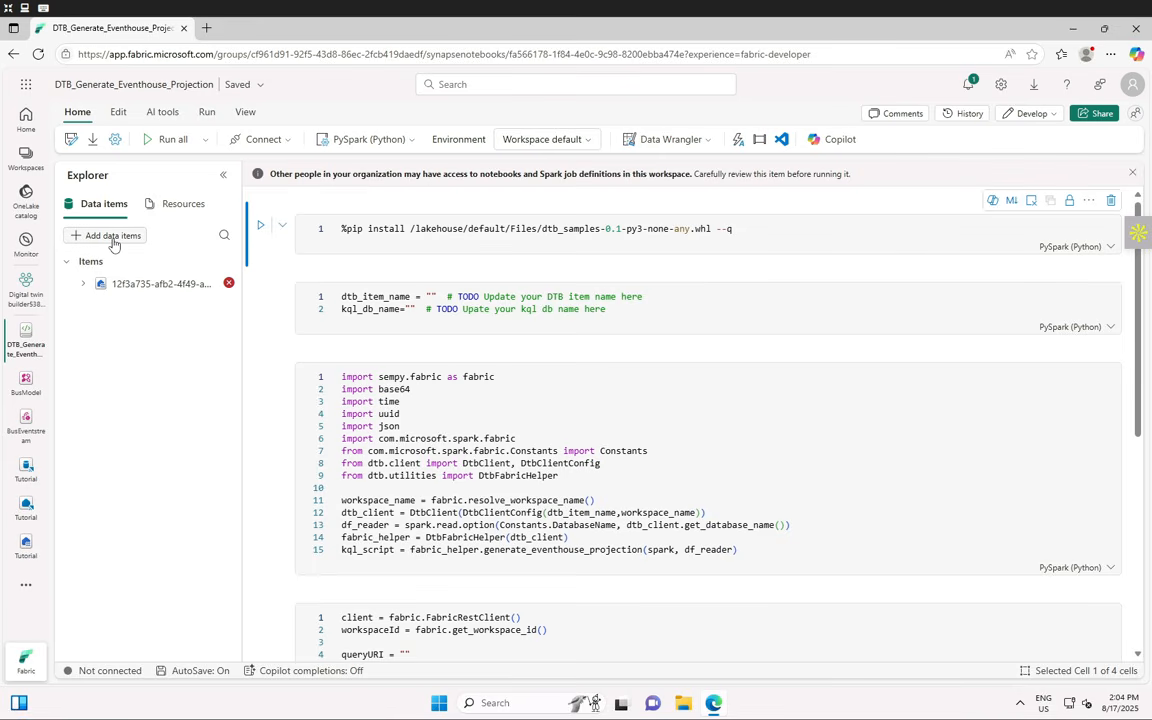
{"action": "left_click", "coordinate": [113, 238]}
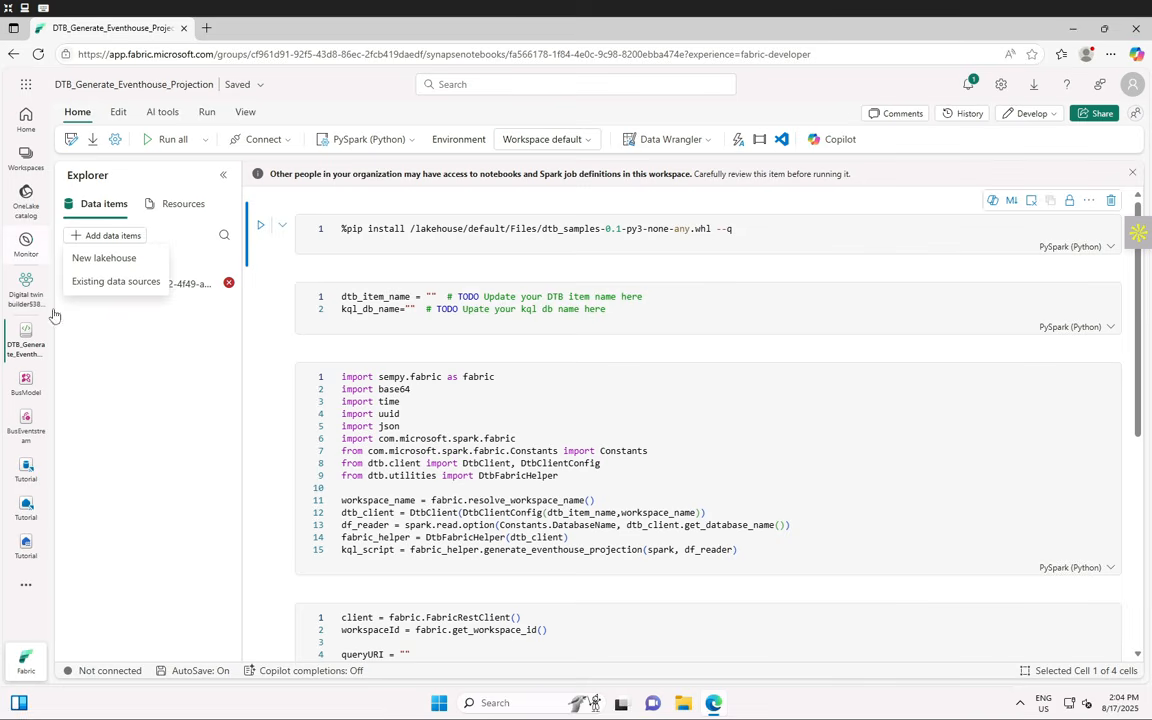
- Connect the existing BusModeldtdm lakehouse from the OneLake catalog to the notebook
{"action": "left_click", "coordinate": [113, 283]}
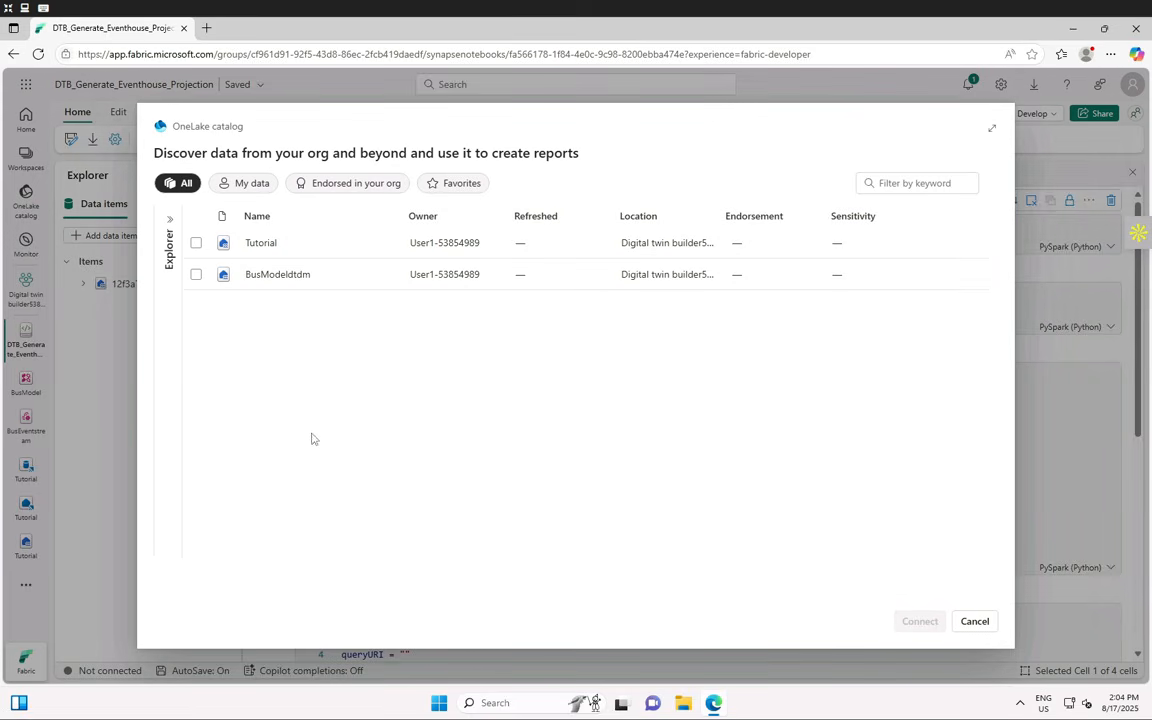
{"action": "left_click", "coordinate": [196, 276]}
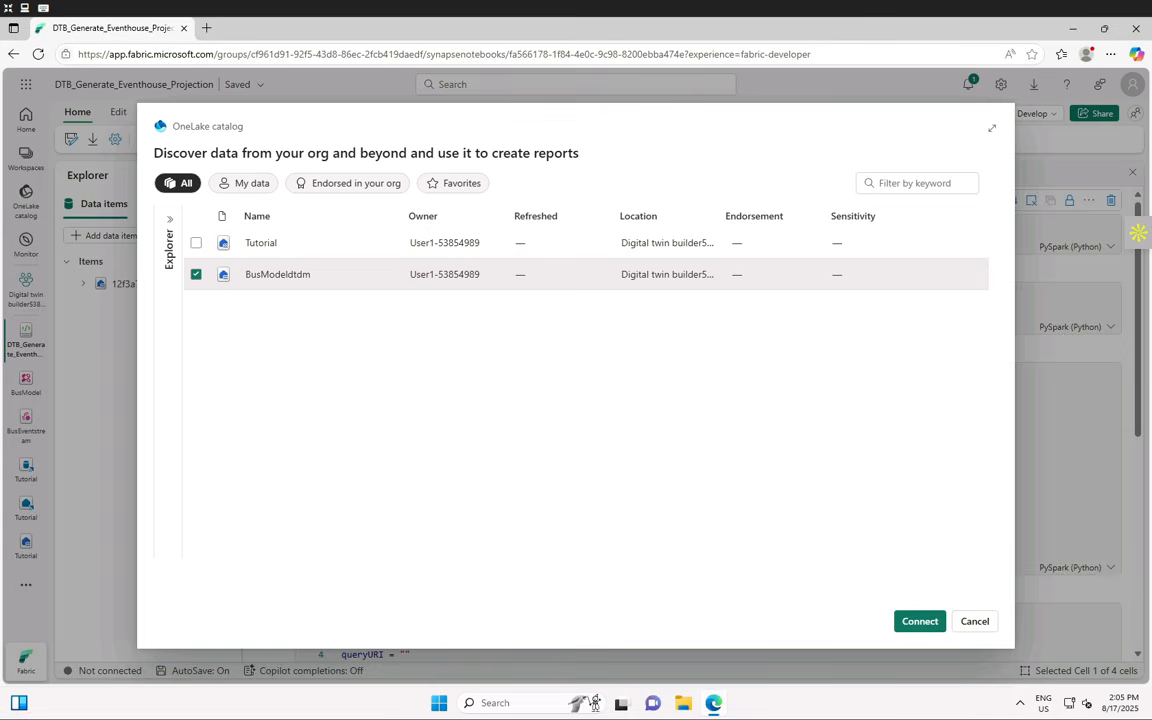
{"action": "left_click", "coordinate": [919, 621]}
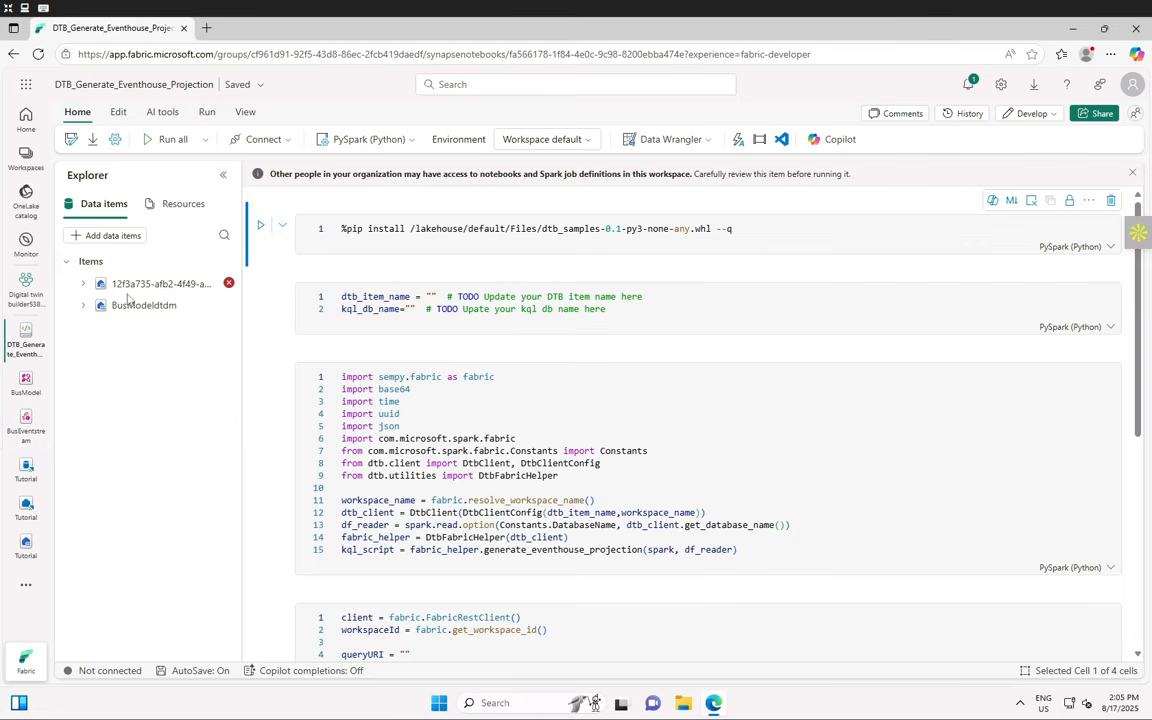
- Set BusModeldtdm as the notebook's default lakehouse from its options menu
{"action": "left_click", "coordinate": [84, 305]}
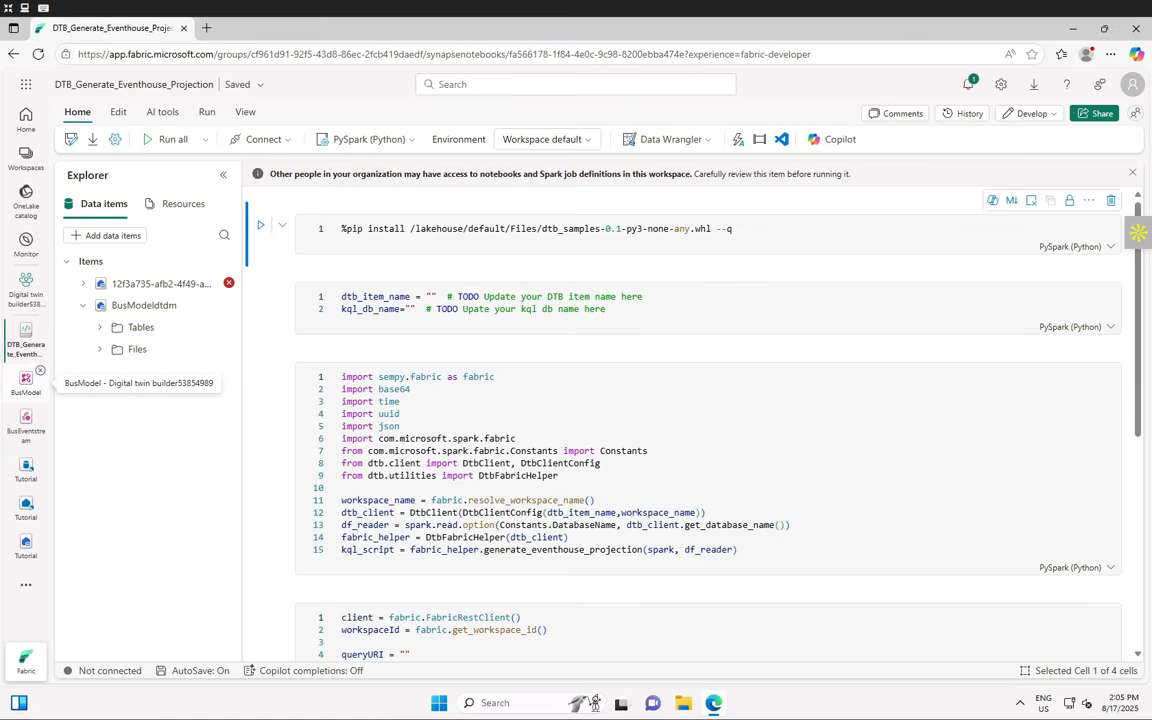
{"action": "left_click", "coordinate": [227, 311]}
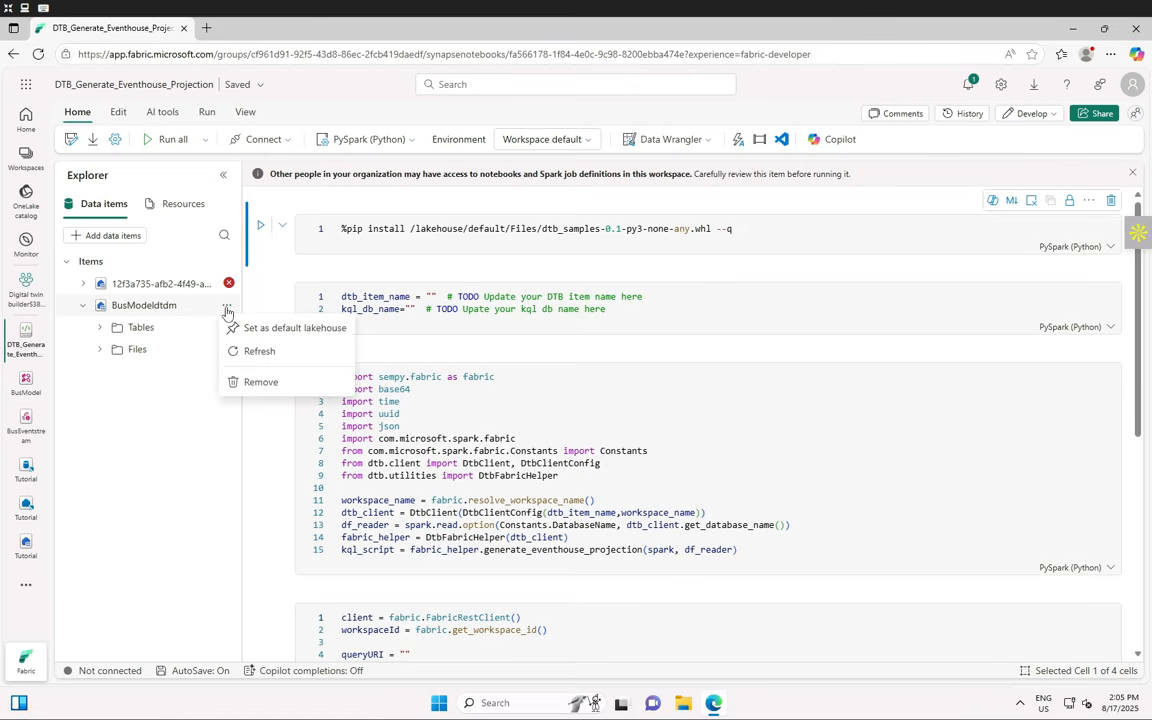
{"action": "left_click", "coordinate": [333, 333]}
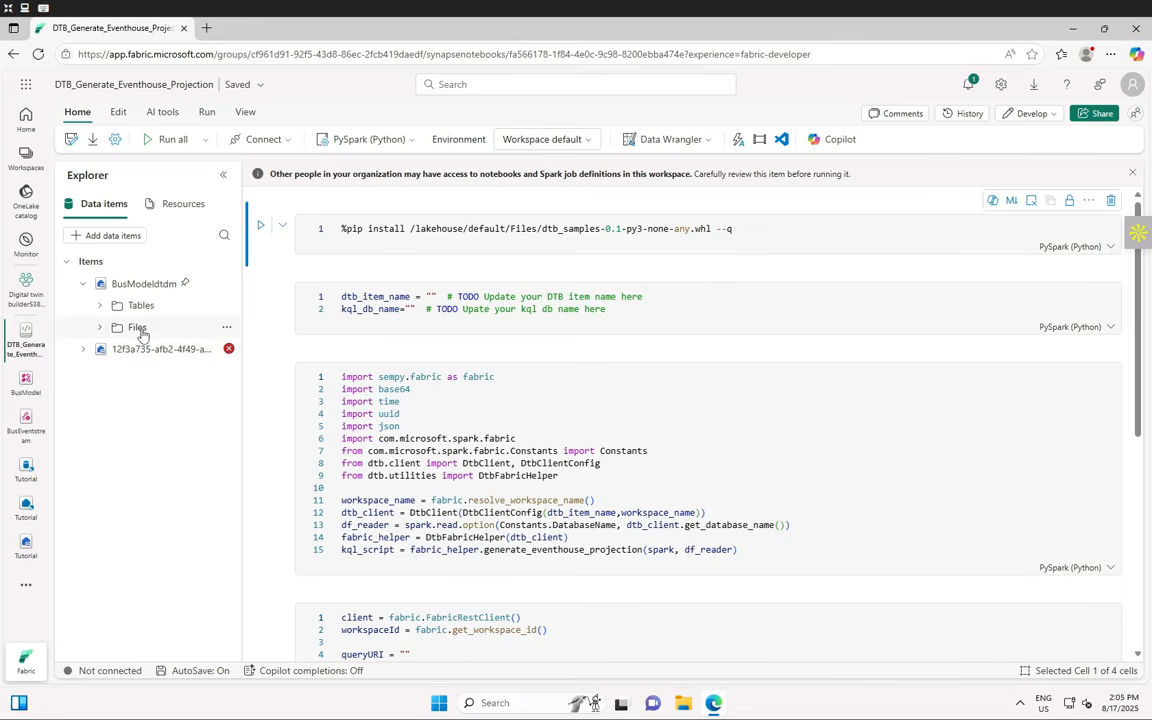
- Choose Upload files from the BusModeldtdm Files folder's options menu
{"action": "left_click", "coordinate": [138, 330]}
{"action": "left_click", "coordinate": [226, 331]}
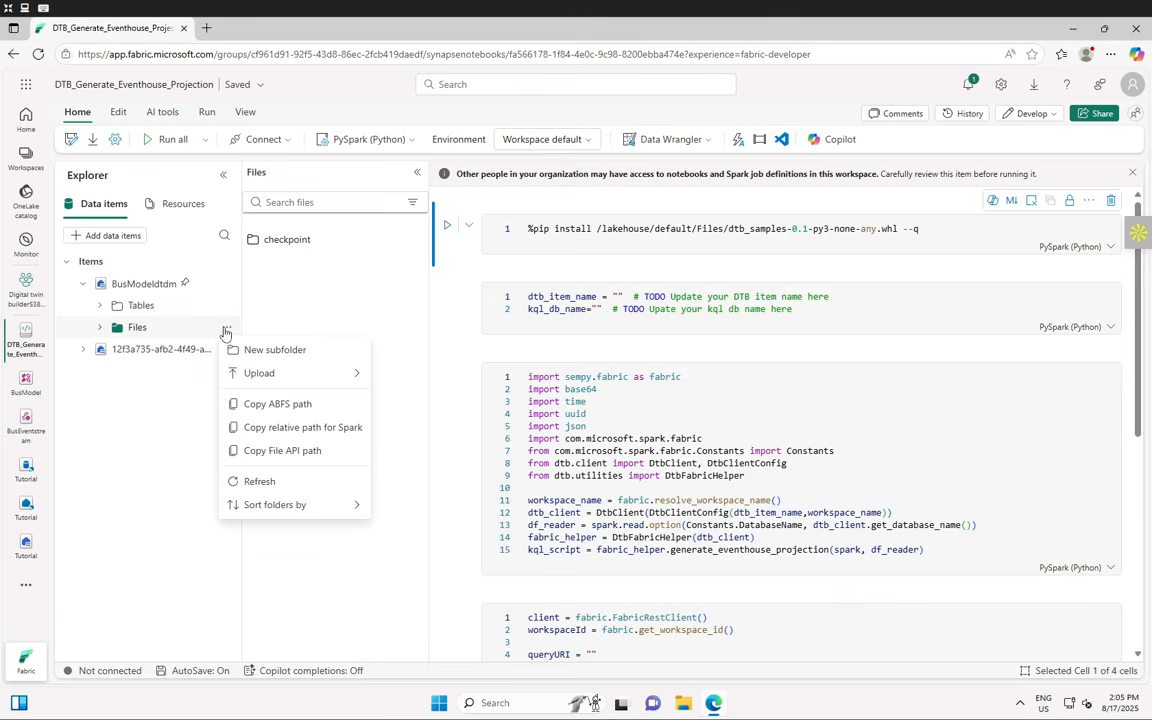
{"action": "mouse_move", "coordinate": [300, 377]}
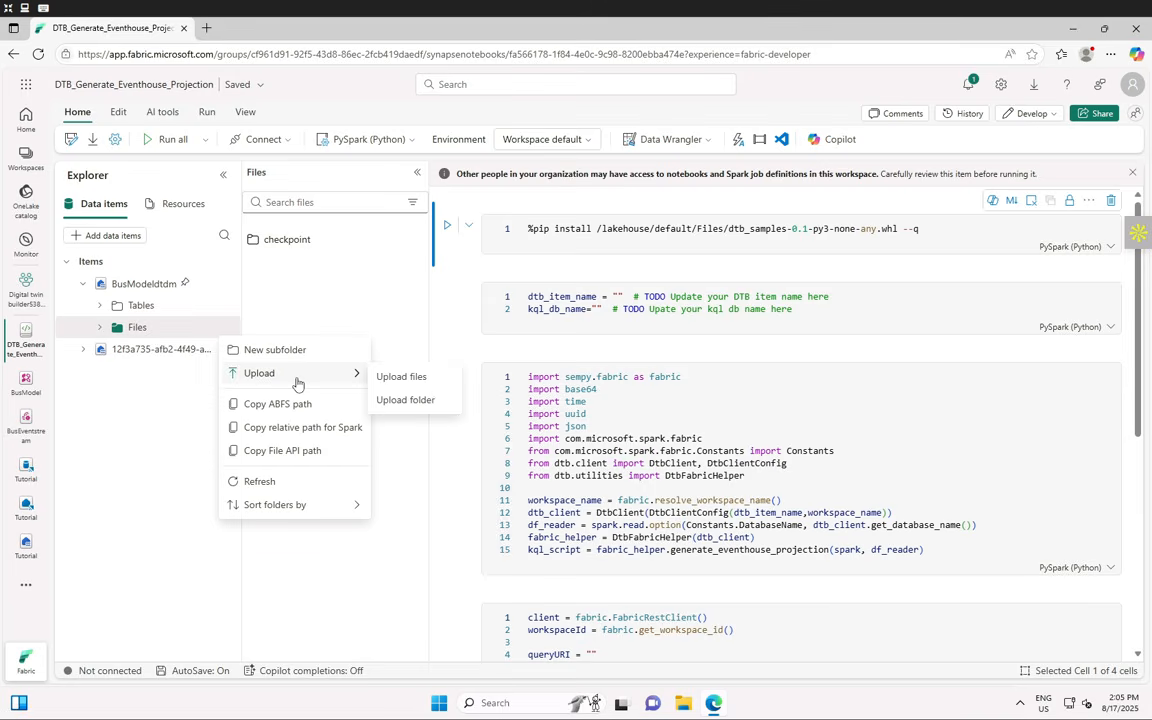
{"action": "left_click", "coordinate": [441, 383]}
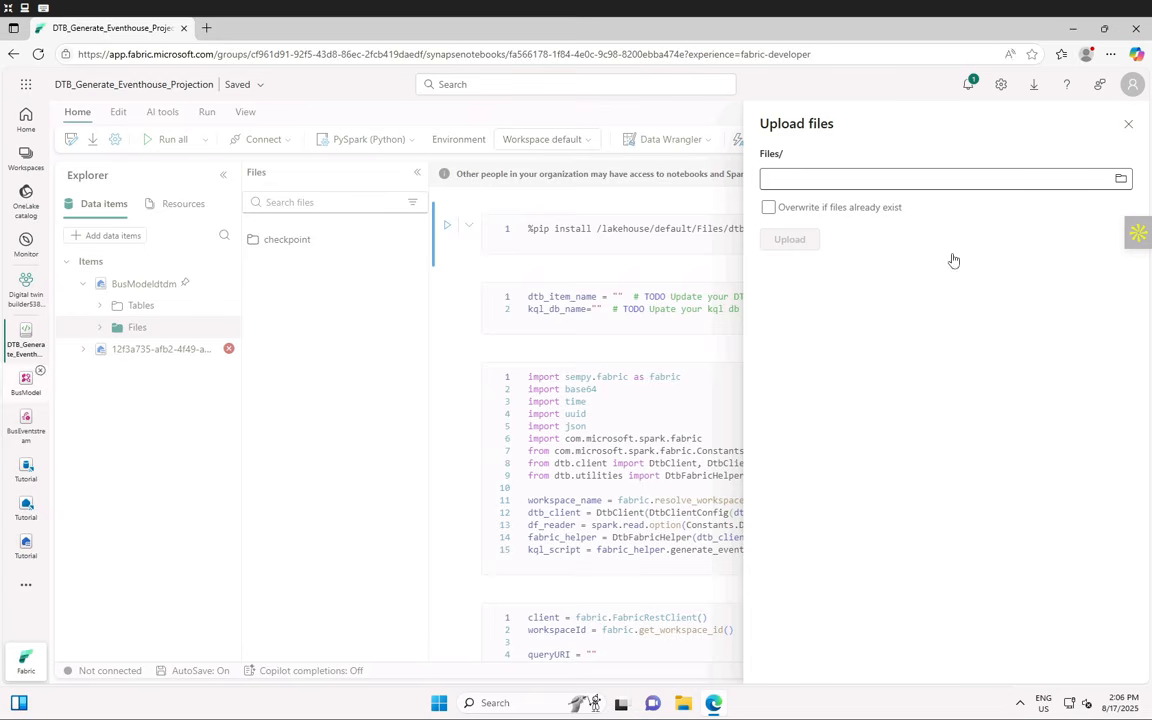
- Upload dtb_samples-0.1-py3-none-any.whl into BusModeldtdm's Files folder and close the panel
{"action": "left_click", "coordinate": [845, 180]}
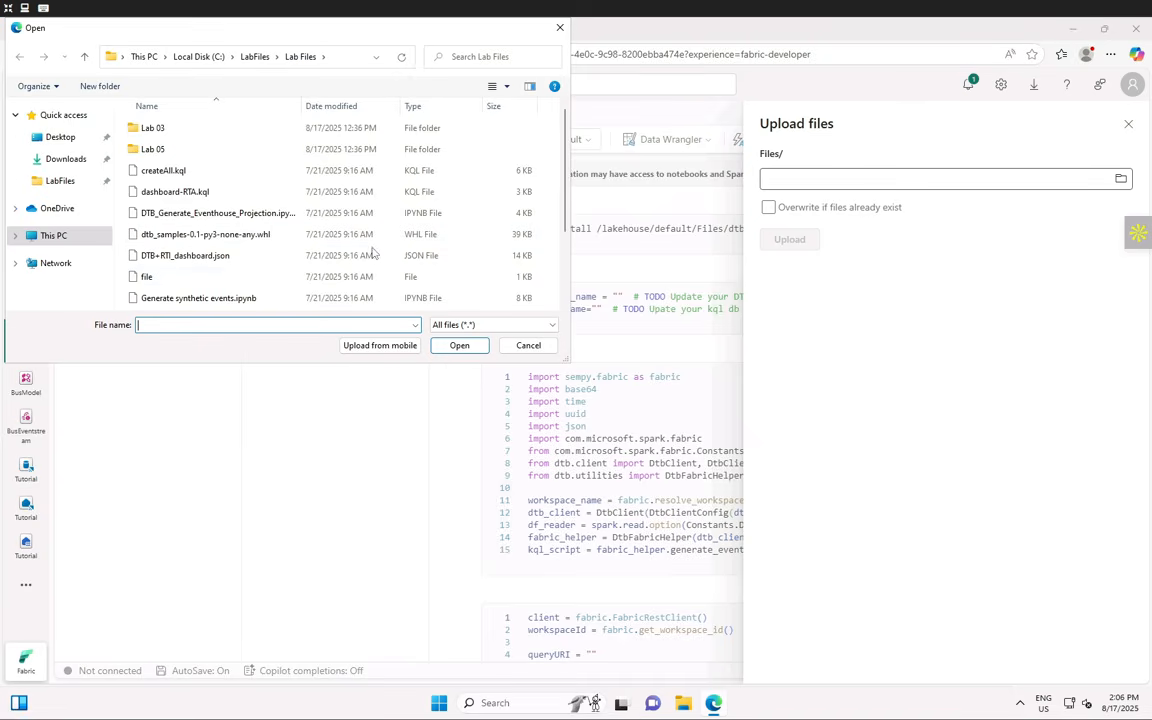
{"action": "scroll", "coordinate": [260, 230], "scroll_direction": "down", "scroll_amount": 2}
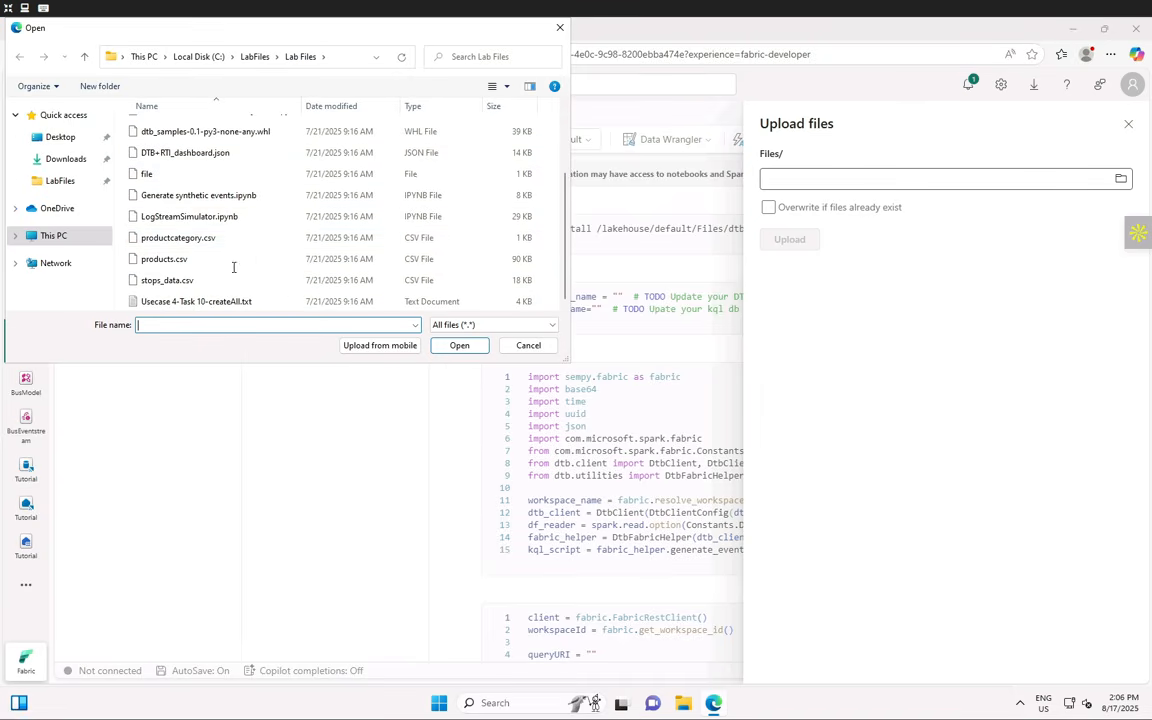
{"action": "scroll", "coordinate": [257, 251], "scroll_direction": "up", "scroll_amount": 2}
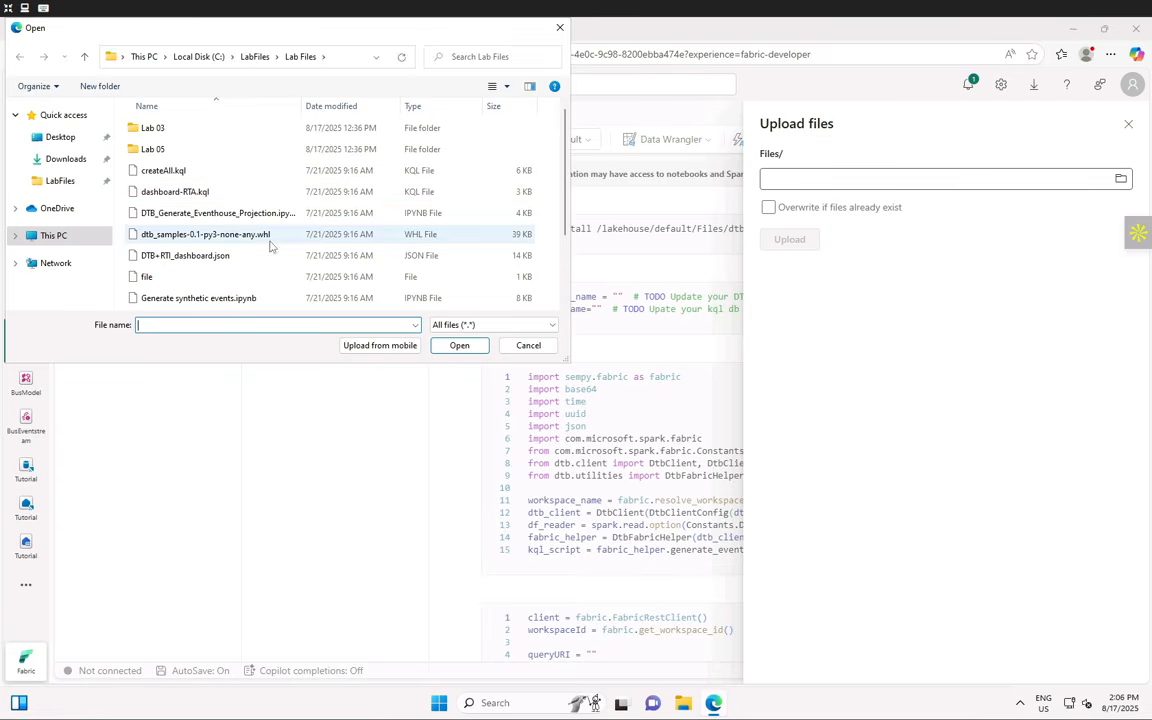
{"action": "left_click", "coordinate": [215, 238]}
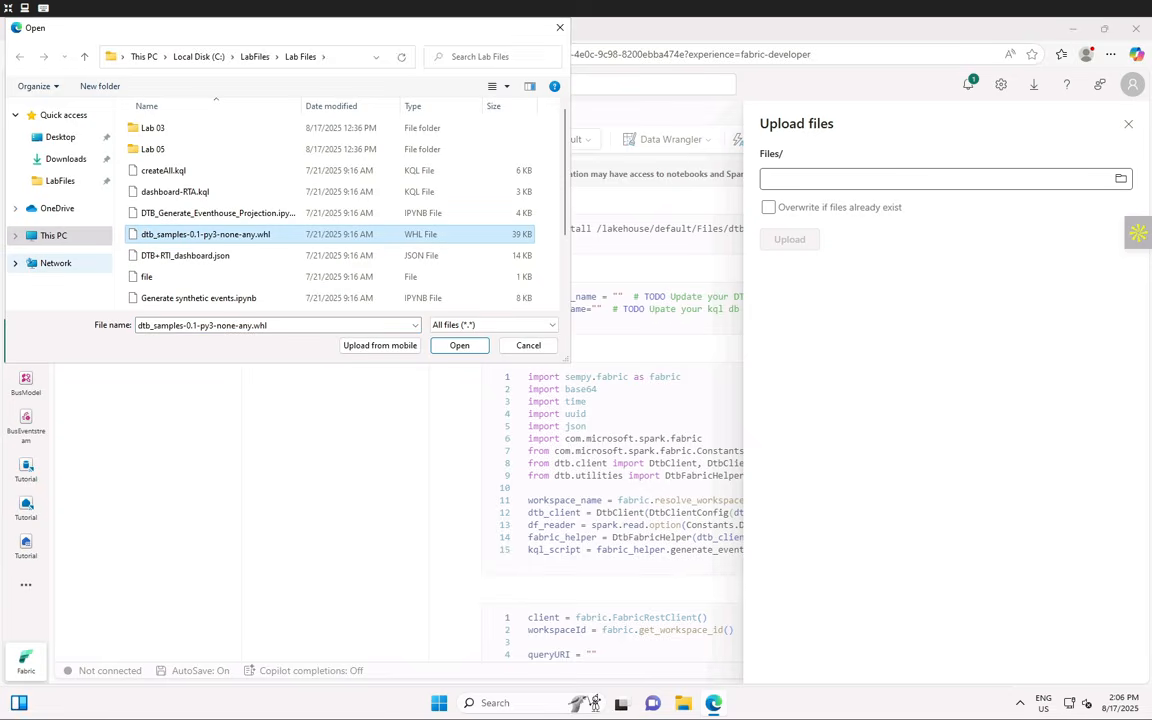
{"action": "left_click", "coordinate": [456, 349]}
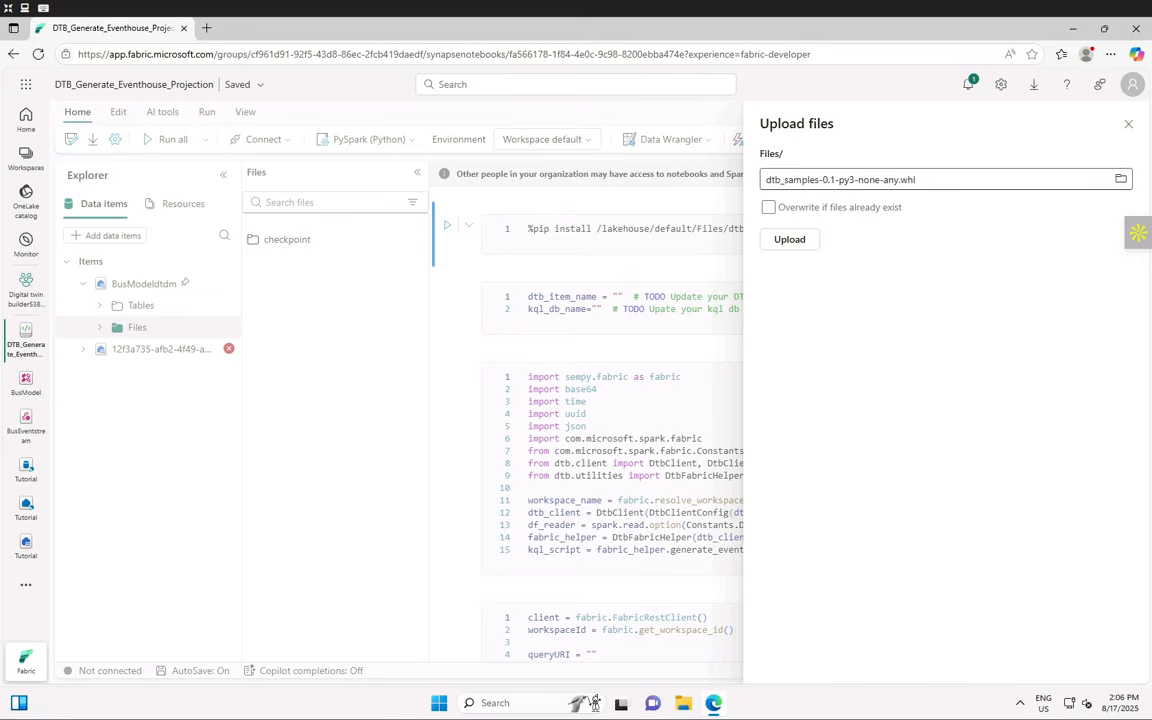
{"action": "left_click", "coordinate": [789, 239]}
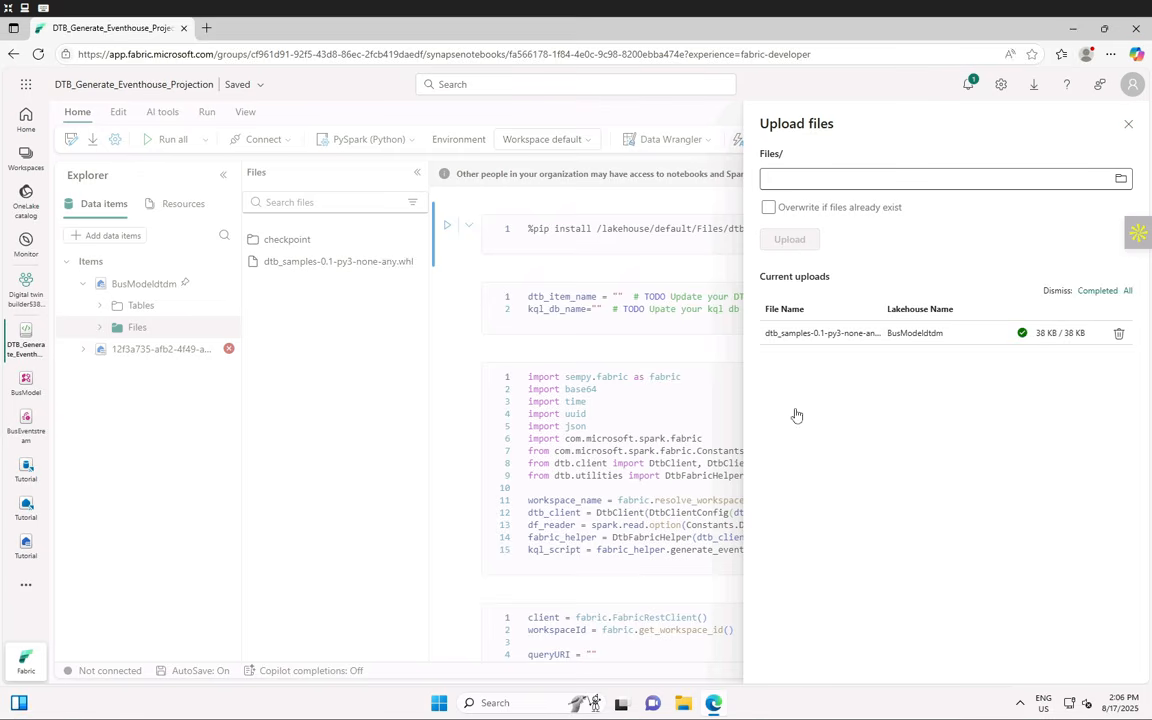
{"action": "left_click", "coordinate": [1129, 125]}
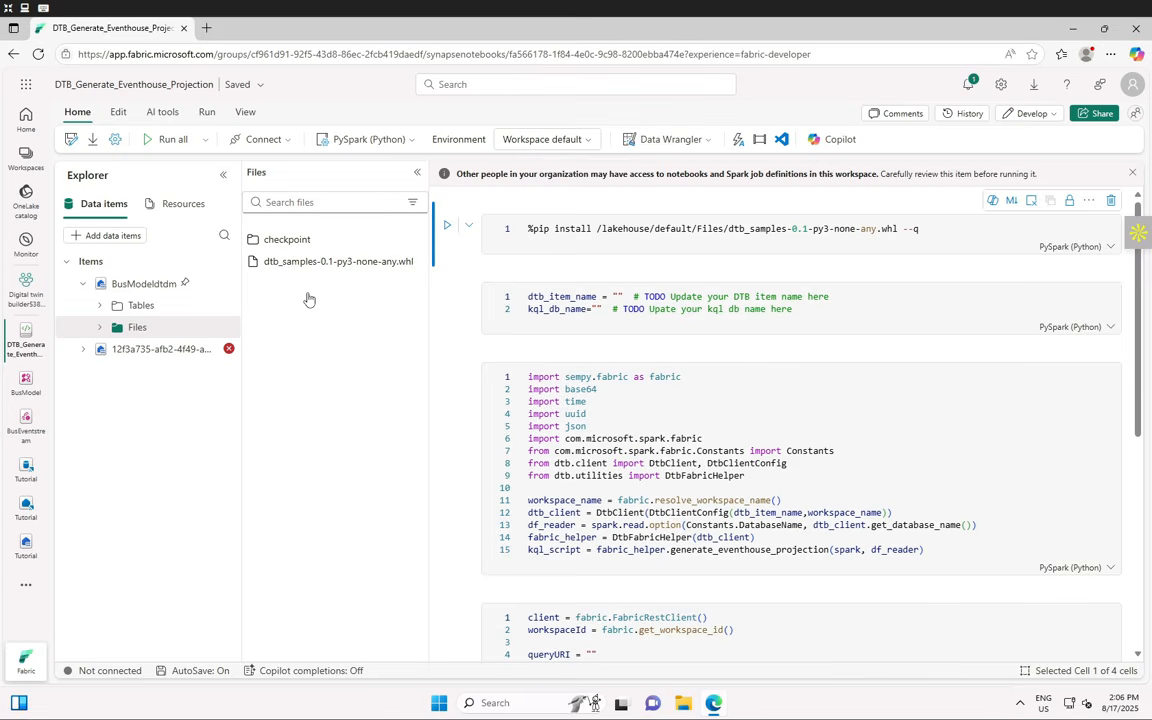
- Reload the notebook and browse BusModeldtdm's Files folder to find dtb_samples-0.1-py3-none-any.whl
{"action": "left_click", "coordinate": [100, 329]}
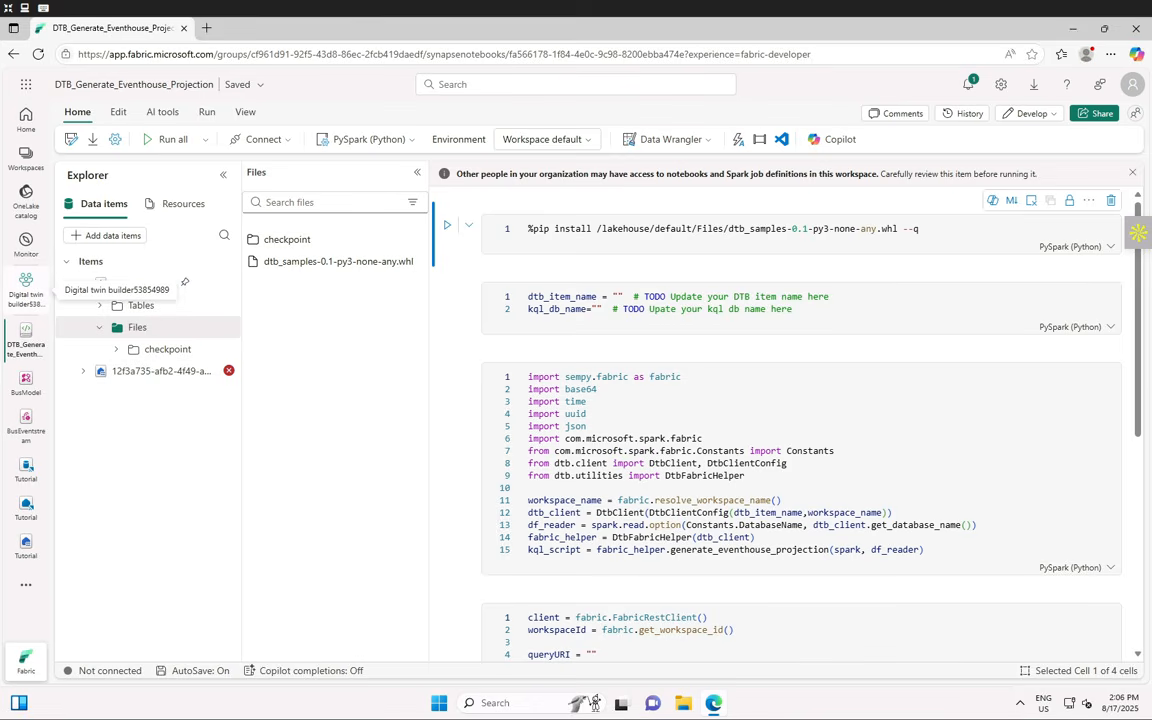
{"action": "left_click", "coordinate": [37, 56]}
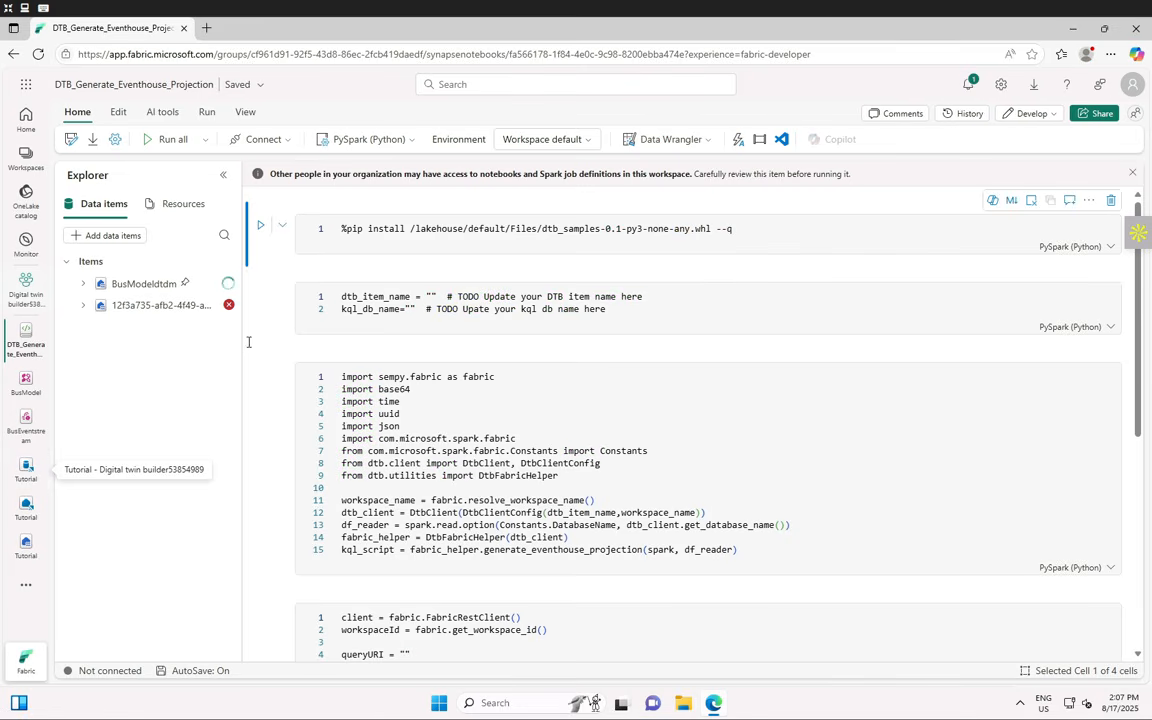
{"action": "left_click", "coordinate": [84, 284]}
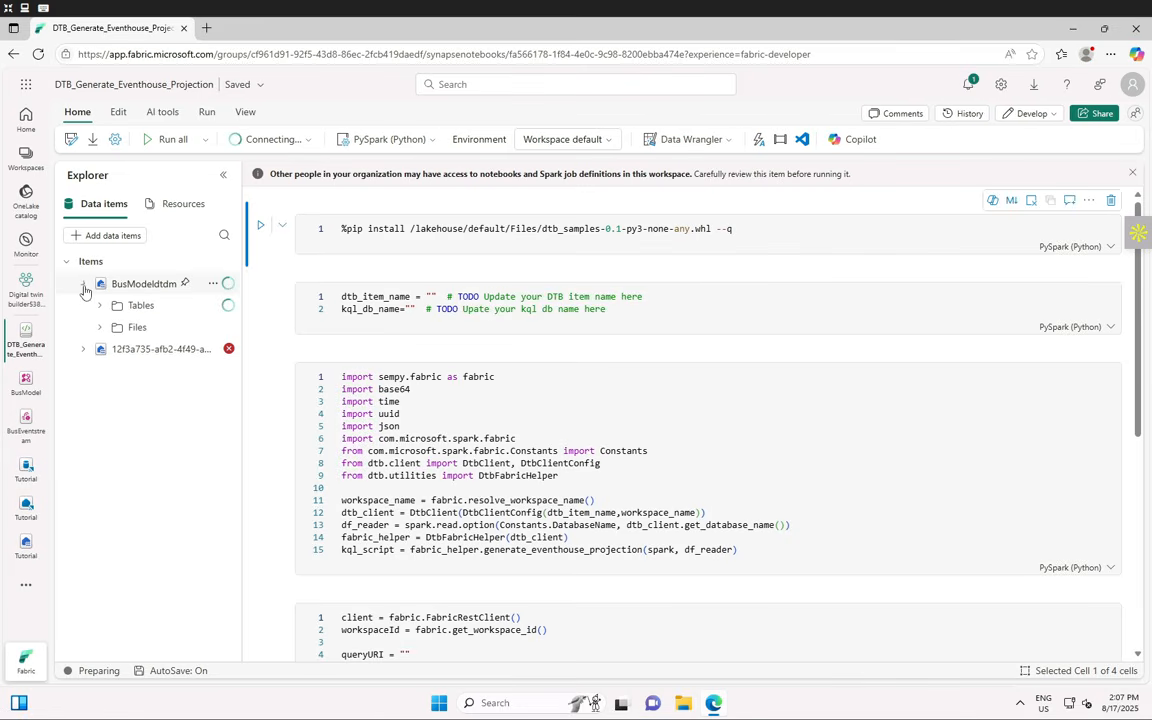
{"action": "left_click", "coordinate": [125, 331]}
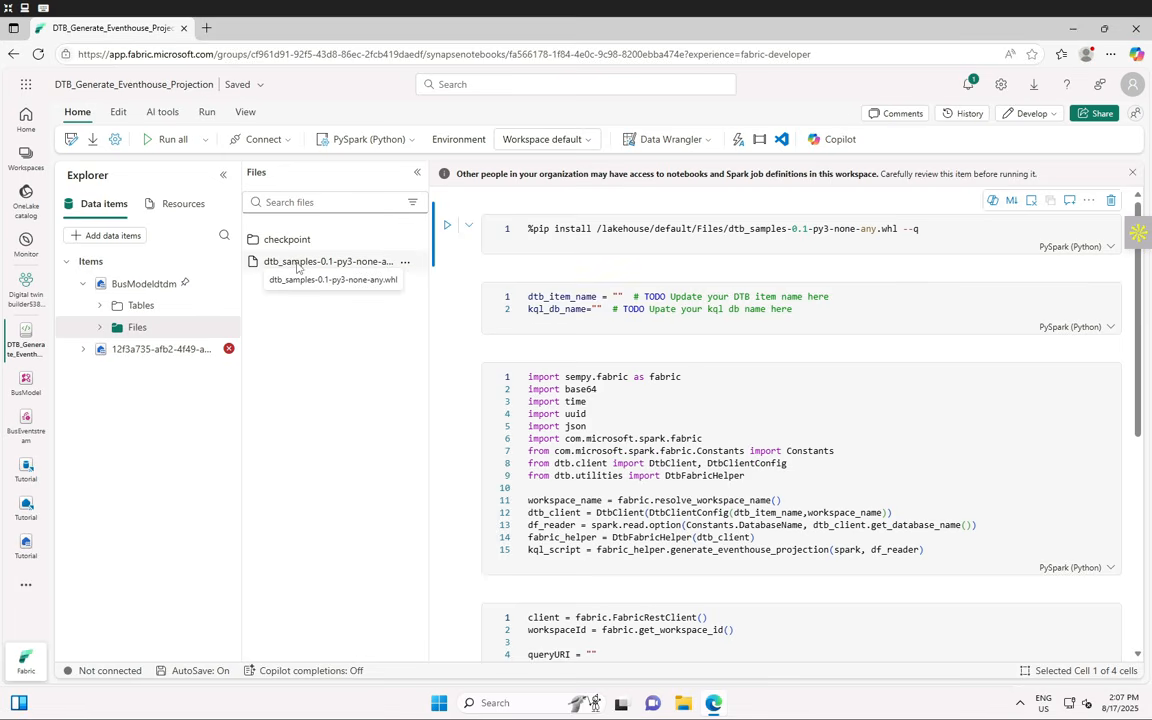
{"action": "left_click", "coordinate": [101, 328]}
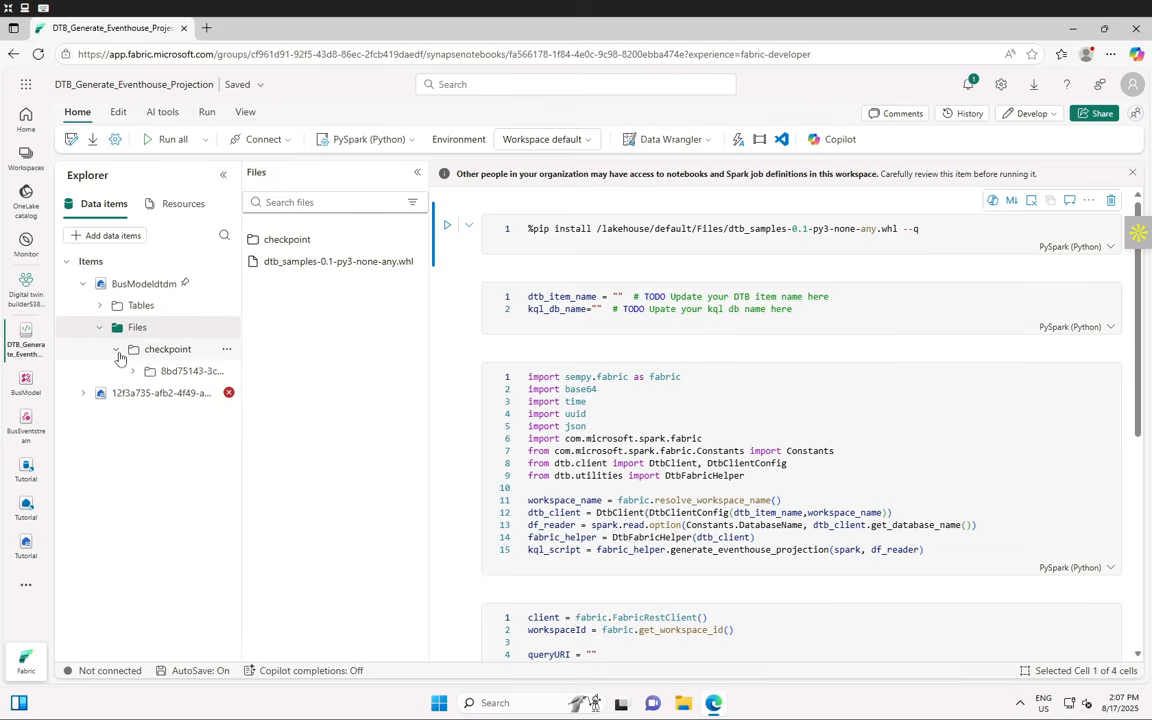
{"action": "left_click", "coordinate": [116, 349]}
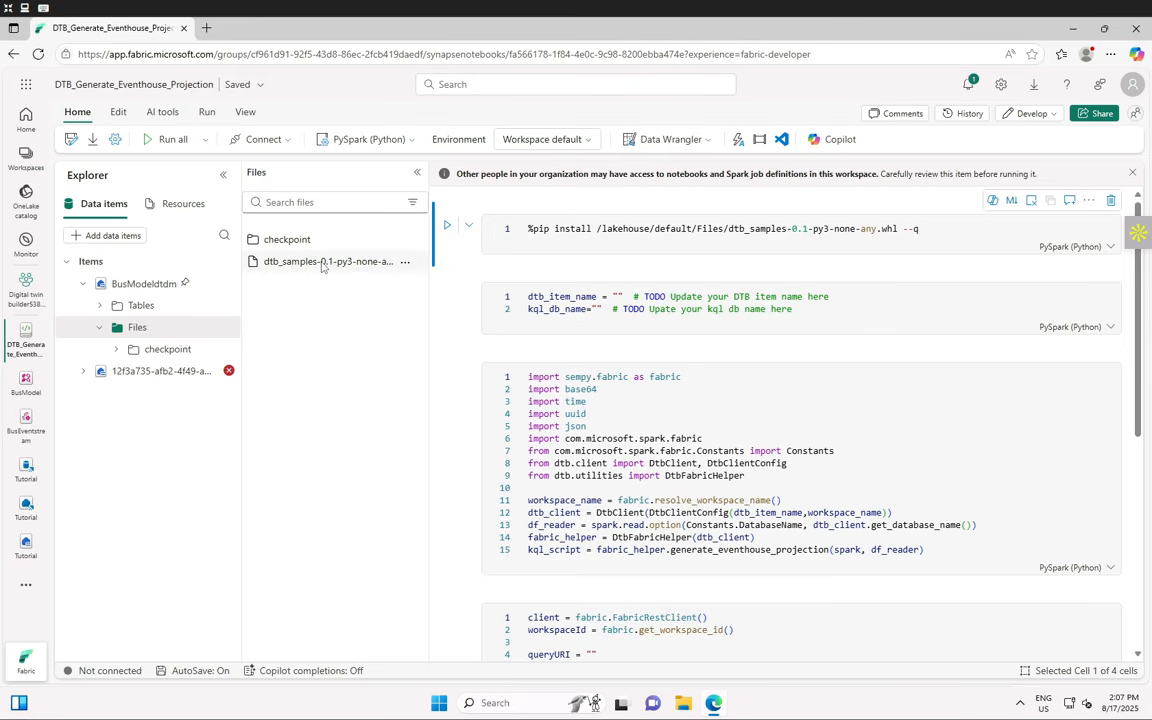
- Run cell 1 to pip-install the dtb_samples wheel
{"action": "left_click", "coordinate": [447, 225]}
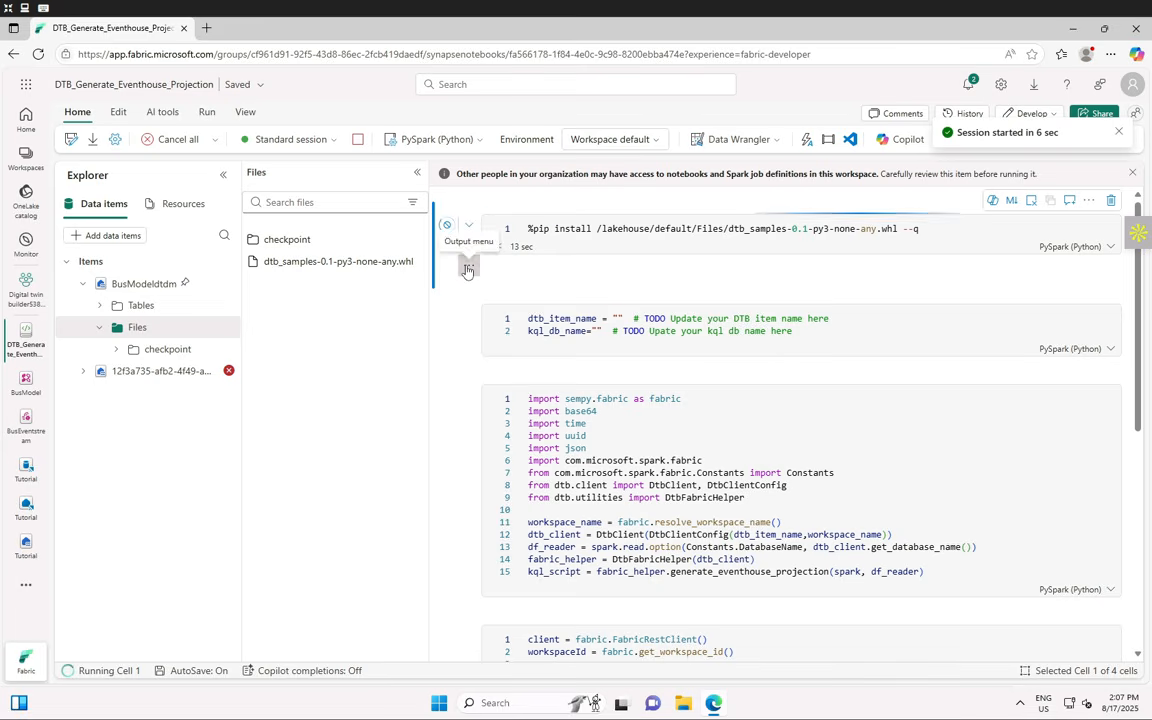
{"action": "left_click", "coordinate": [466, 270]}
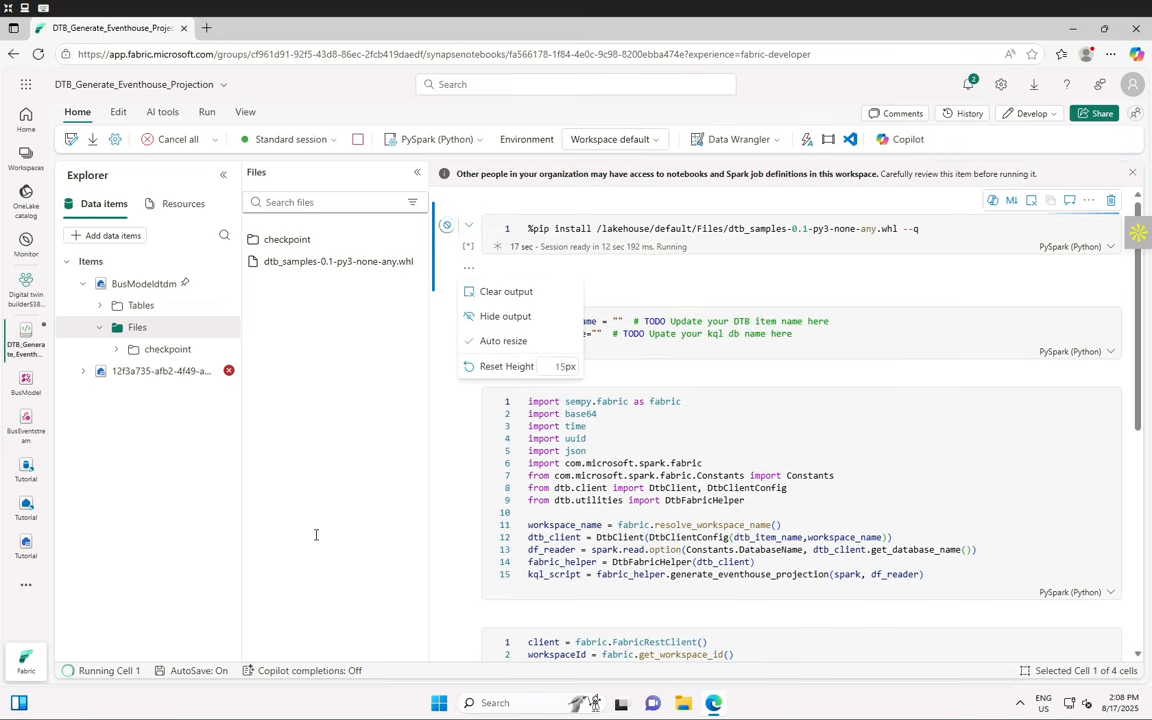
{"action": "left_click", "coordinate": [270, 519]}
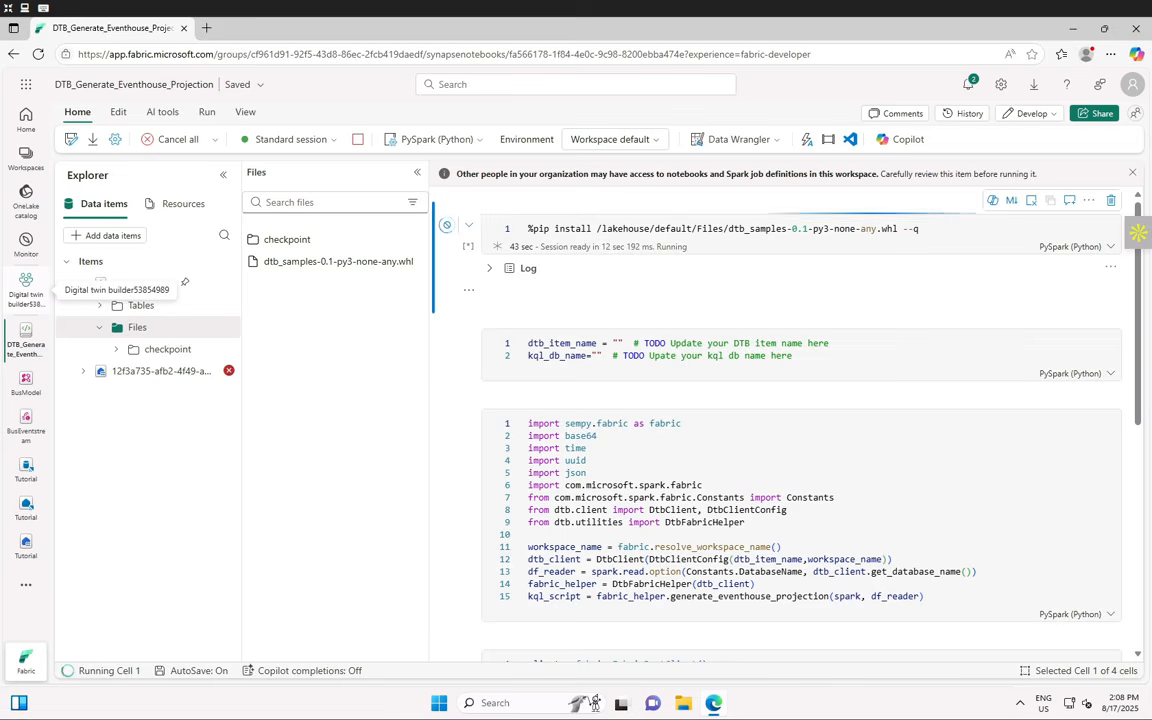
- Review the install log, then collapse it to see the 36-second completion and the filelock warning
{"action": "left_click", "coordinate": [489, 270]}
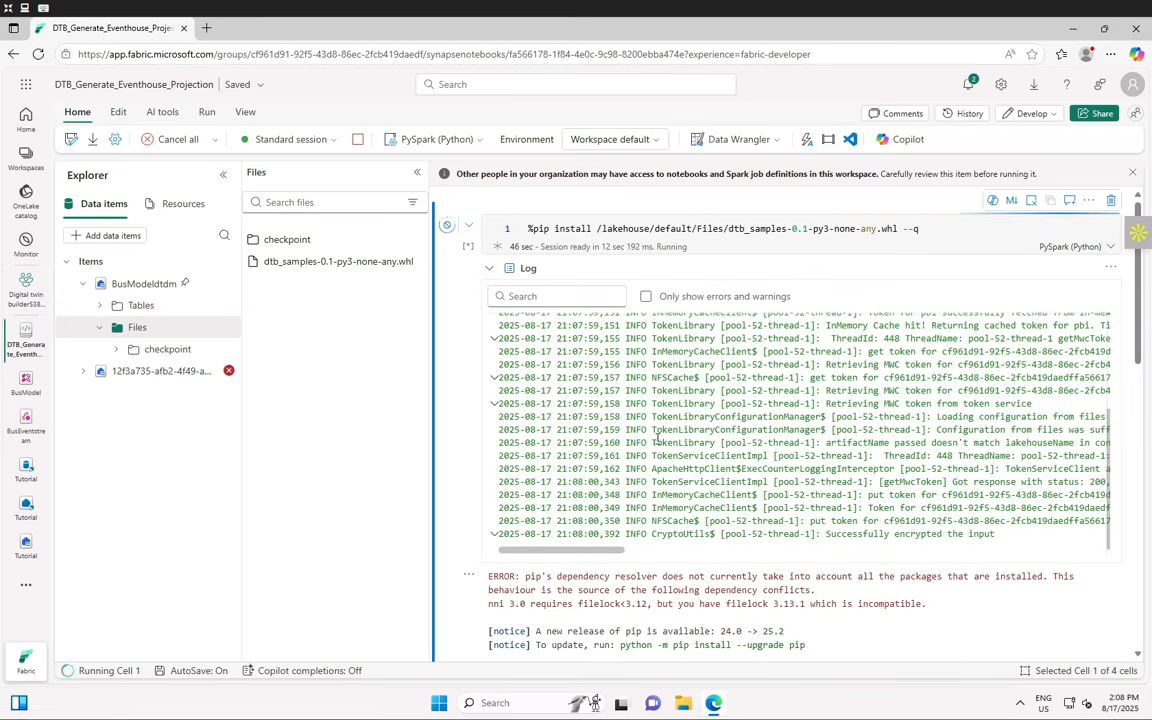
{"action": "scroll", "coordinate": [657, 436], "scroll_direction": "down", "scroll_amount": 1}
{"action": "scroll", "coordinate": [657, 435], "scroll_direction": "up", "scroll_amount": 3}
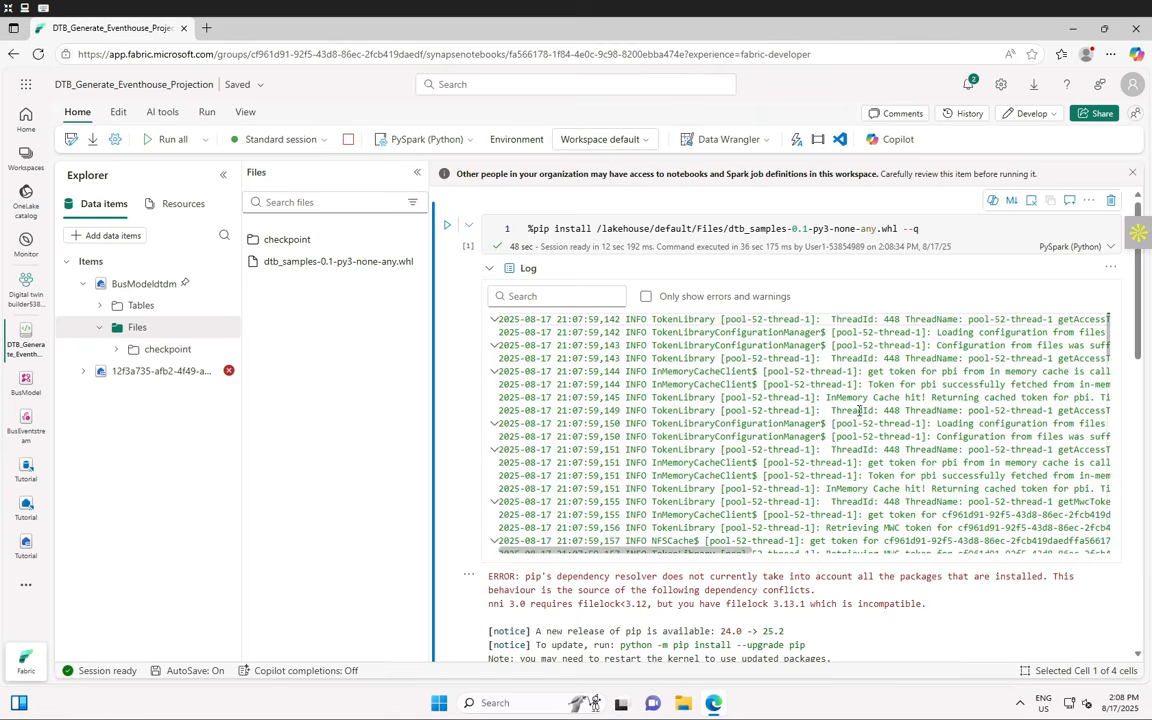
{"action": "scroll", "coordinate": [530, 320], "scroll_direction": "down", "scroll_amount": 2}
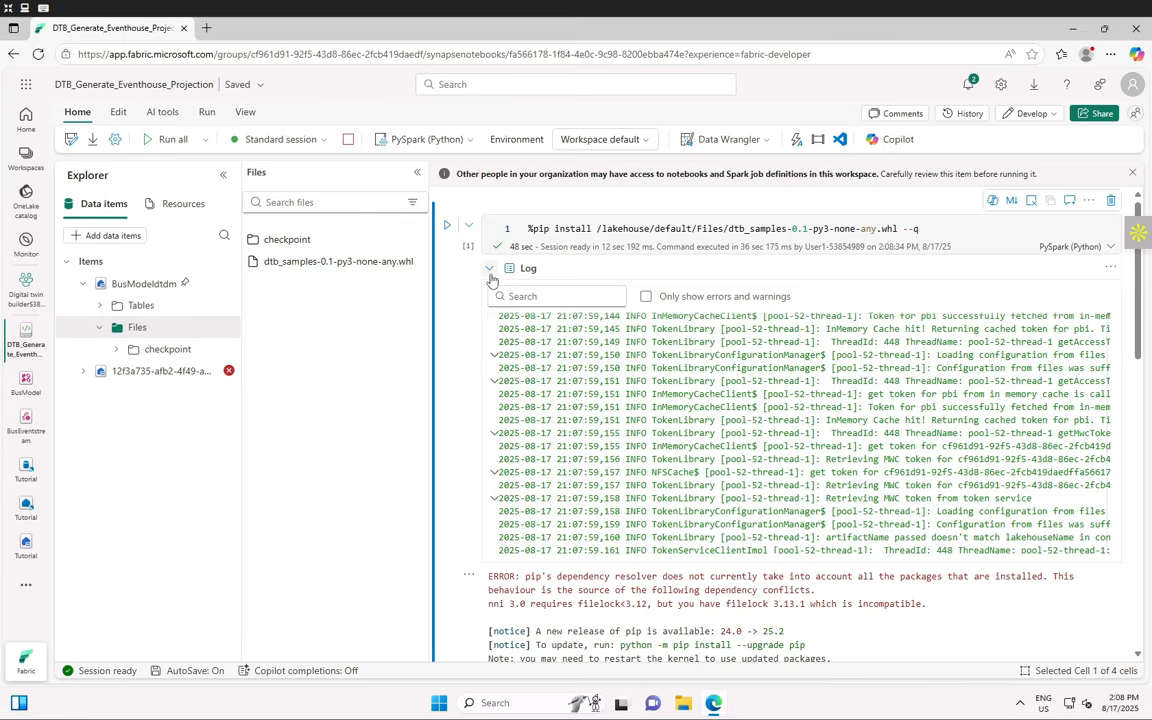
{"action": "left_click", "coordinate": [490, 269]}
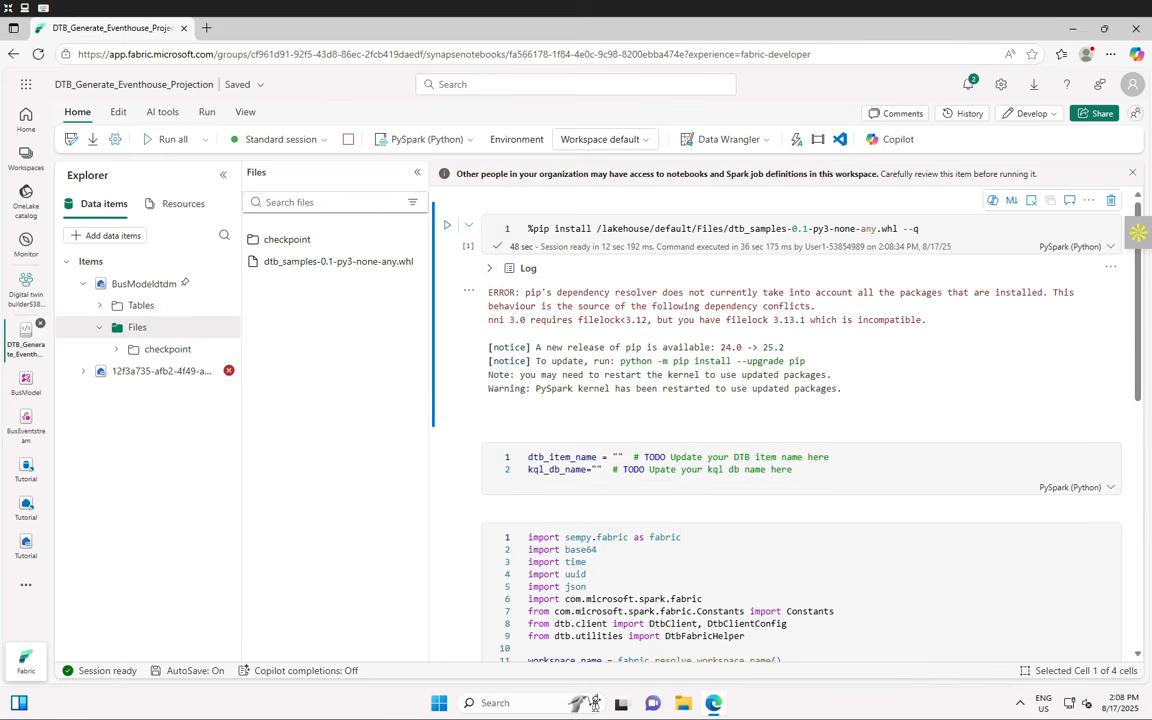
{"action": "mouse_move", "coordinate": [40, 324]}
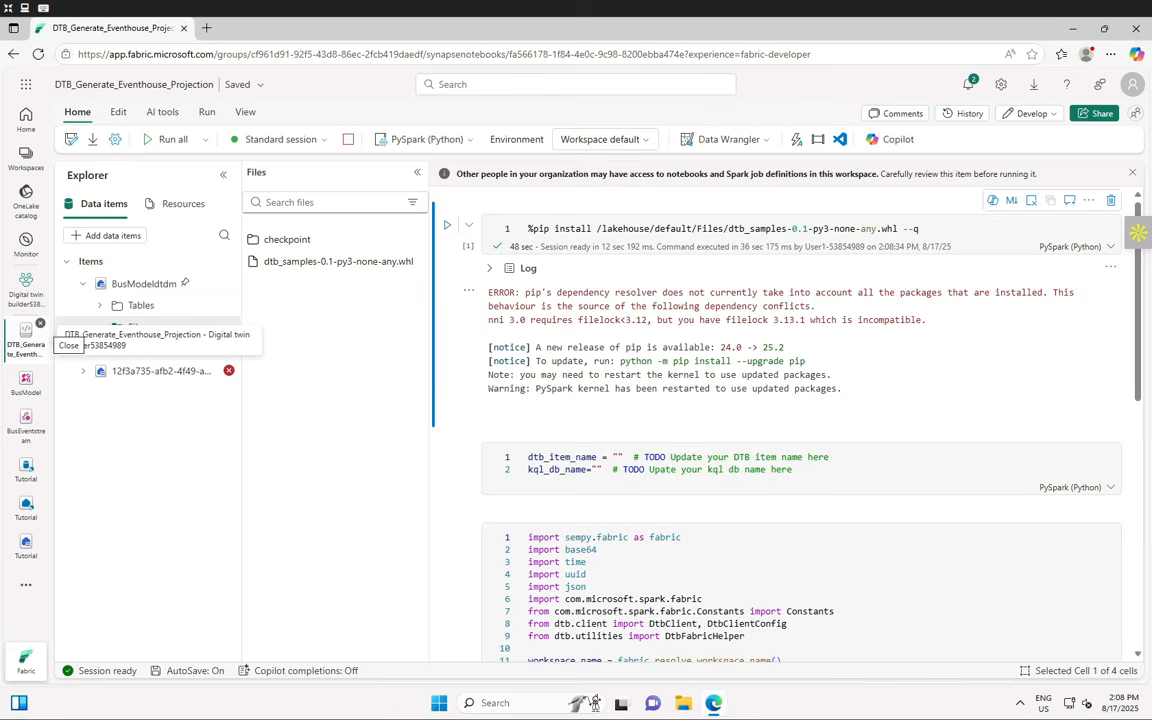
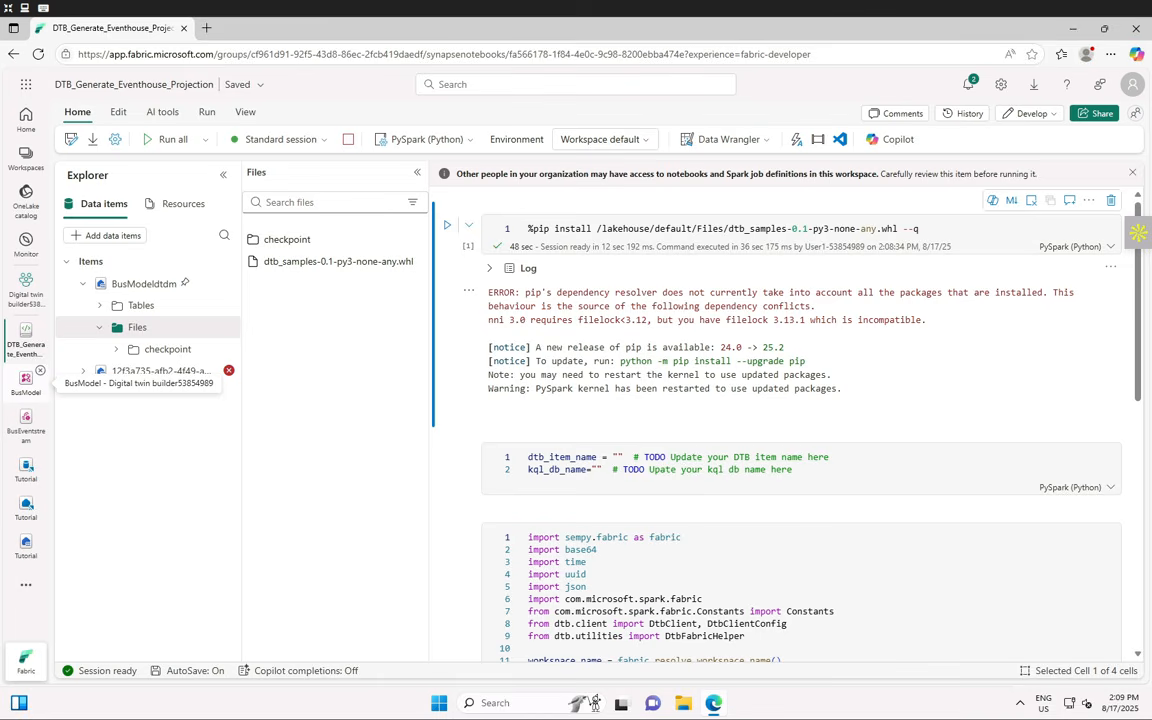
- Set dtb_item_name to "busModel" and kql_db_name to "Tutorial" in the notebook, then run that cell
{"action": "left_click", "coordinate": [661, 456]}
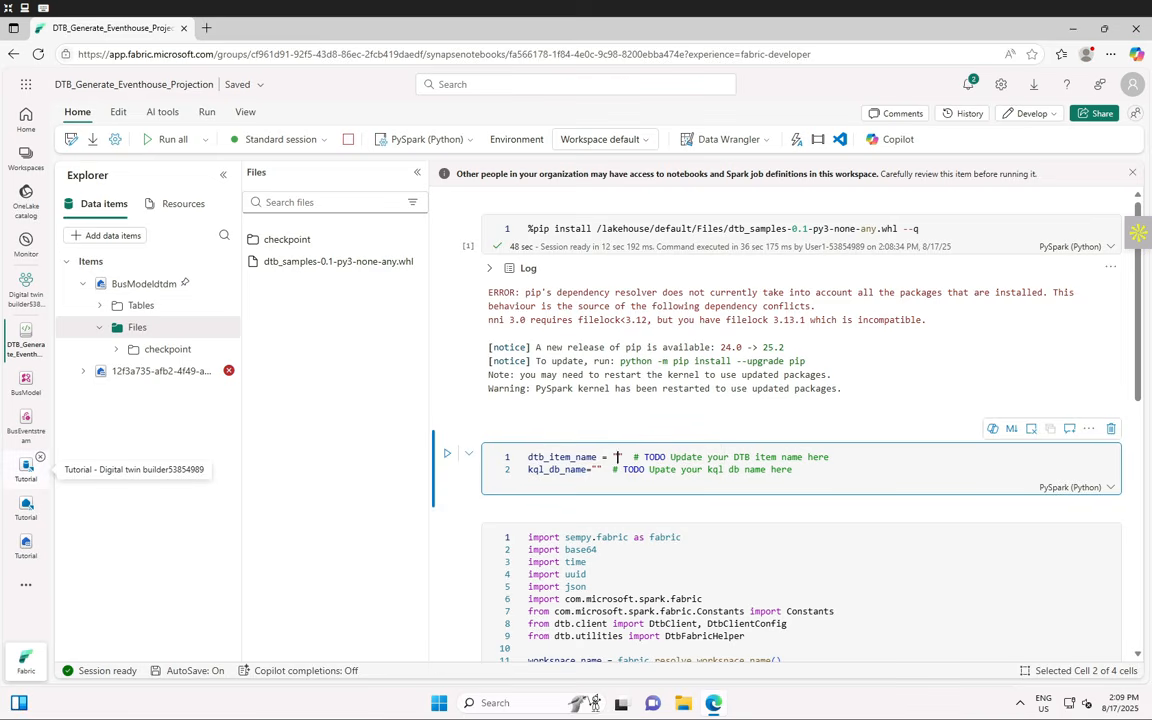
{"action": "type", "text": "busModel"}
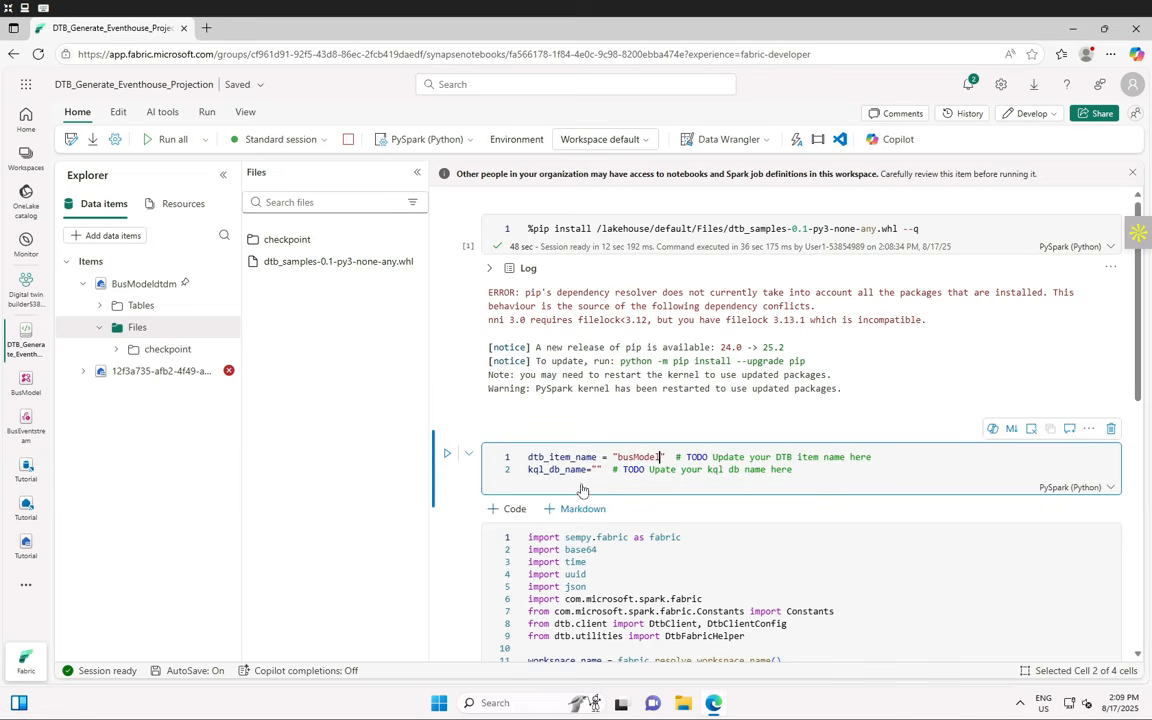
{"action": "left_click", "coordinate": [596, 470]}
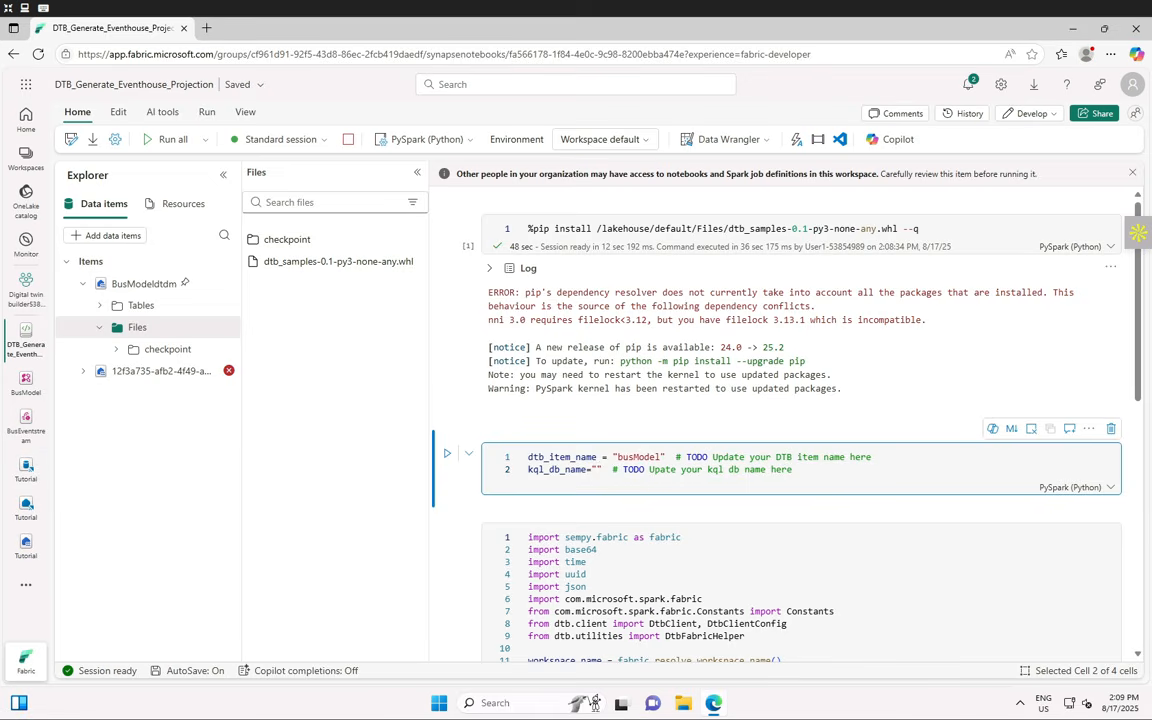
{"action": "type", "text": "Tutorial"}
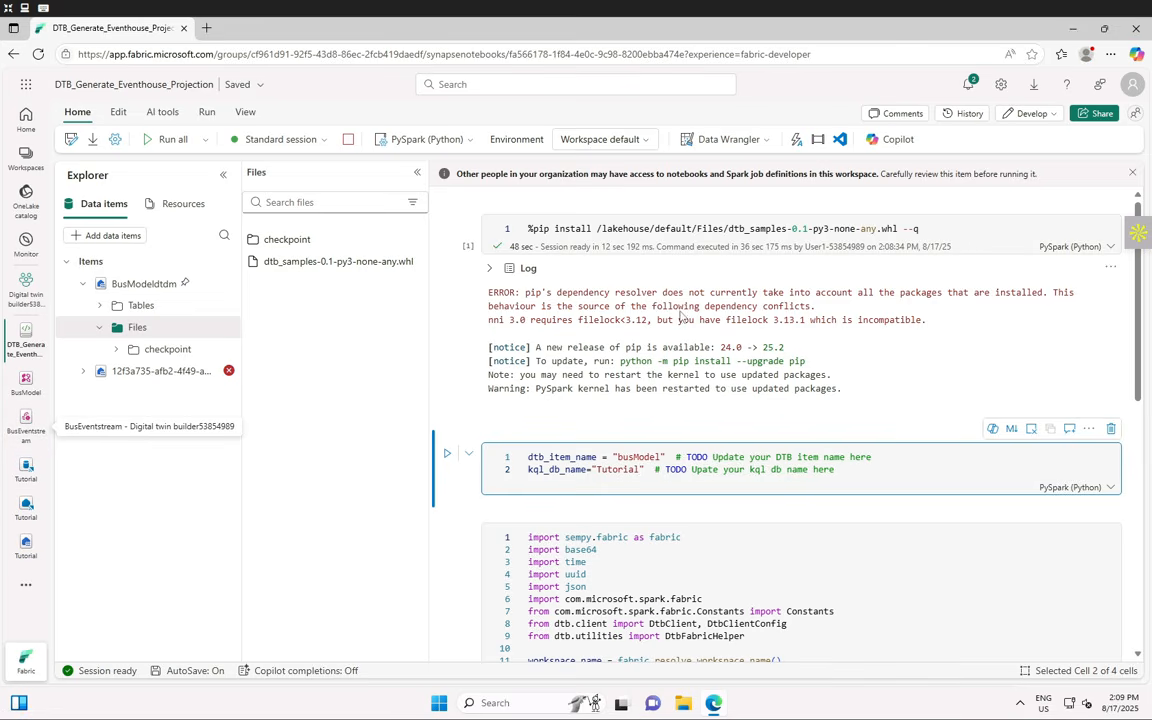
{"action": "left_click", "coordinate": [449, 456]}
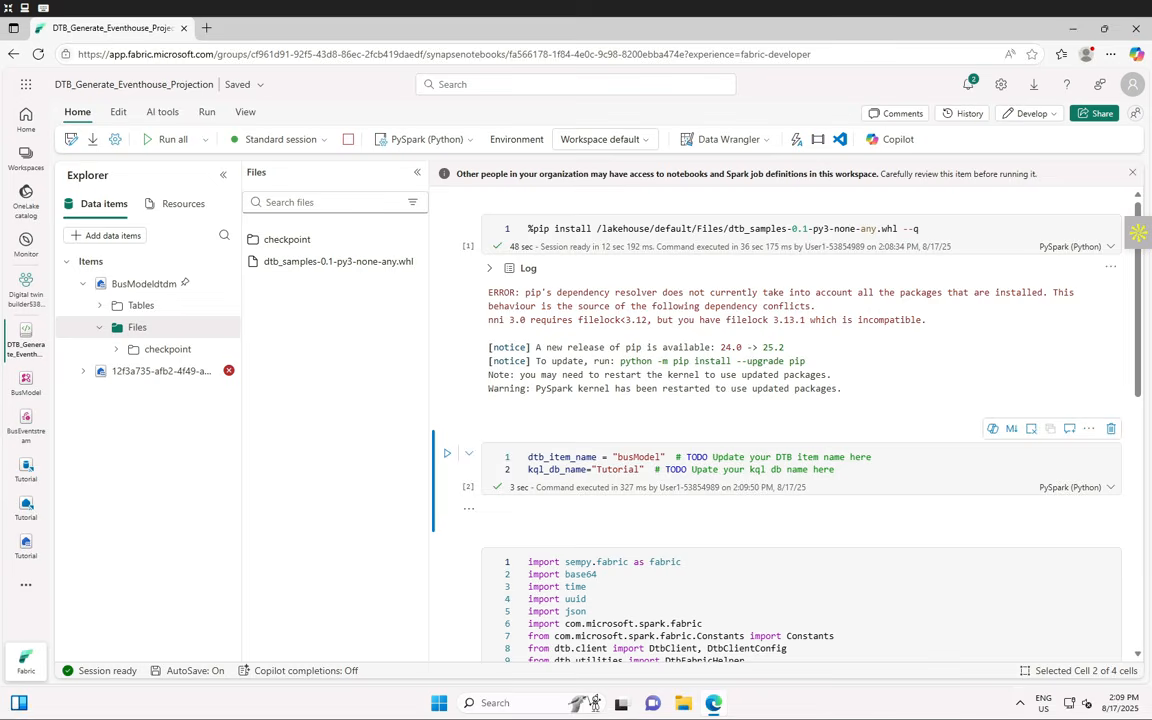
- Run cell 3 to generate the Bus_property, Bus_timeseries and Stop_property projection script, with the Spark jobs list collapsed
{"action": "scroll", "coordinate": [610, 450], "scroll_direction": "down", "scroll_amount": 3}
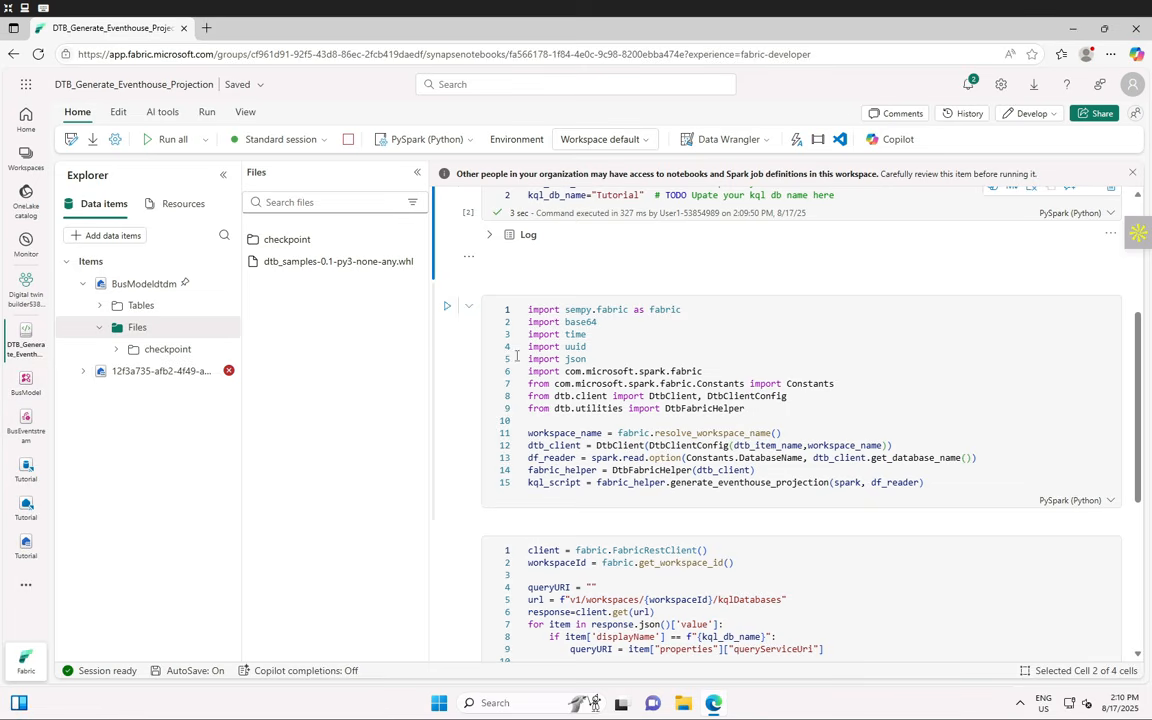
{"action": "left_click", "coordinate": [446, 310]}
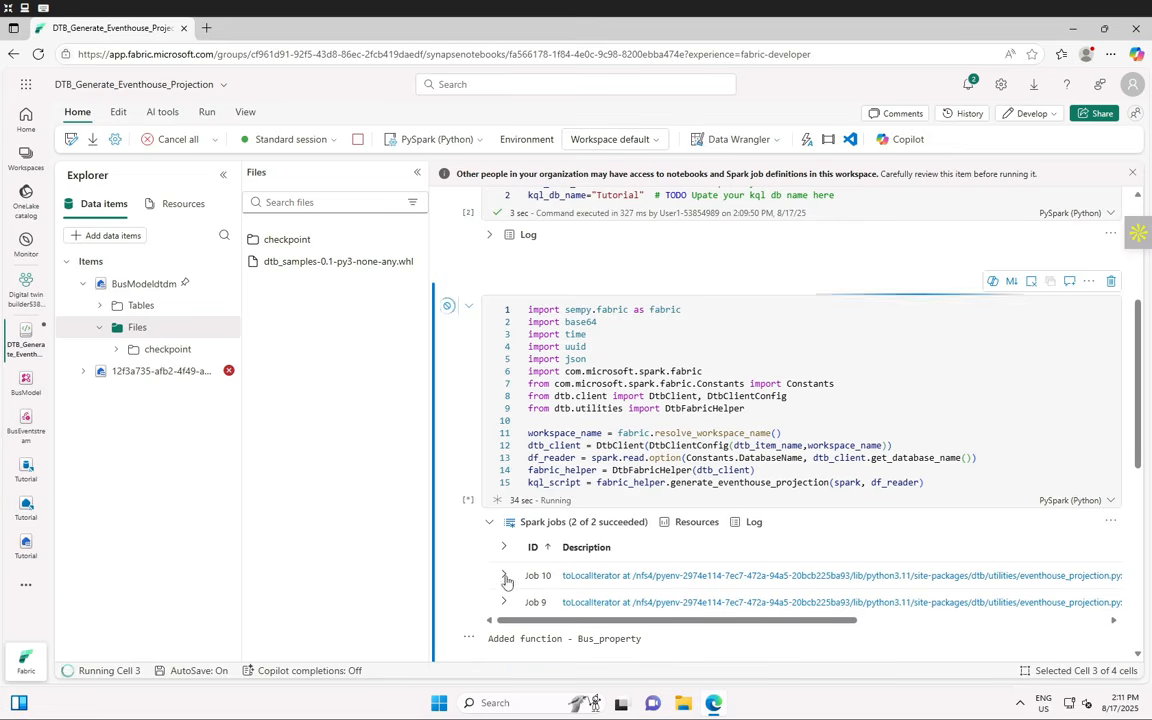
{"action": "scroll", "coordinate": [500, 583], "scroll_direction": "down", "scroll_amount": 2}
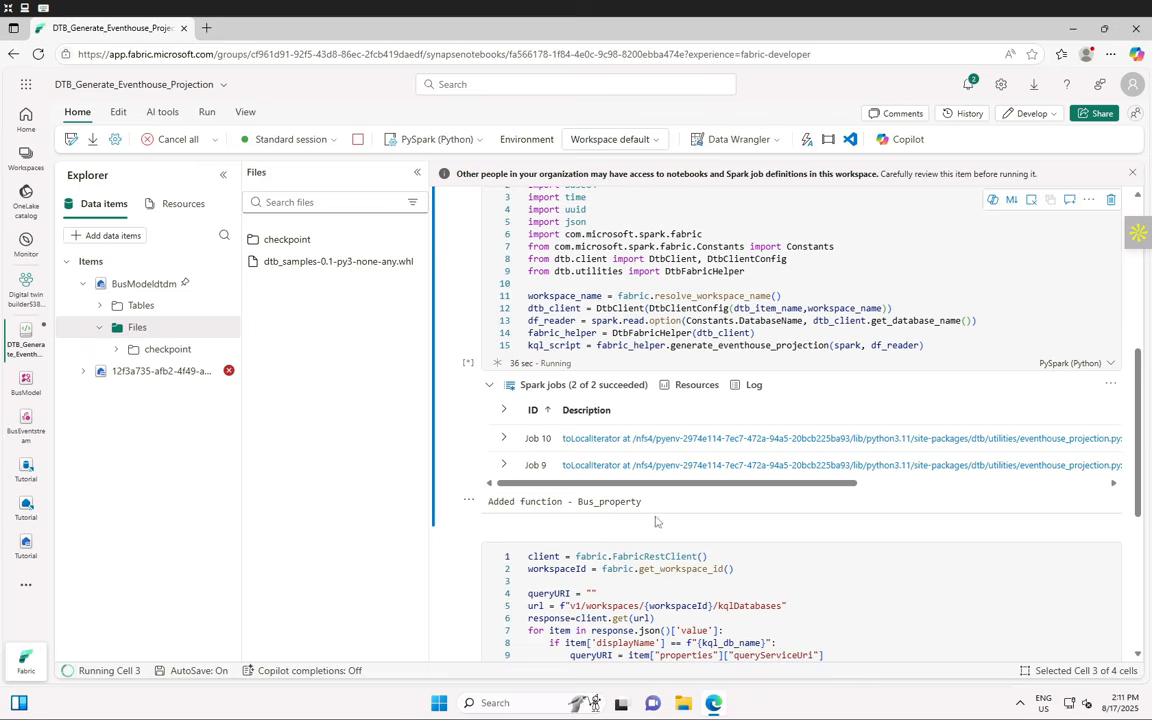
{"action": "left_click", "coordinate": [490, 386]}
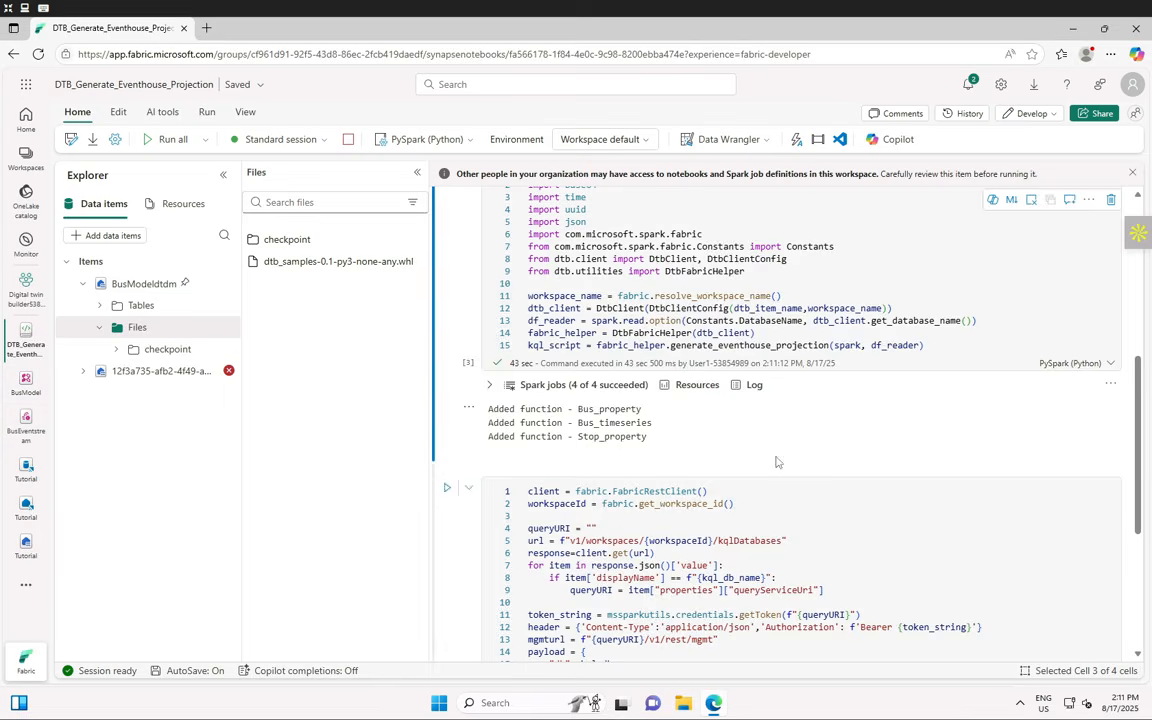
{"action": "scroll", "coordinate": [700, 460], "scroll_direction": "down", "scroll_amount": 3}
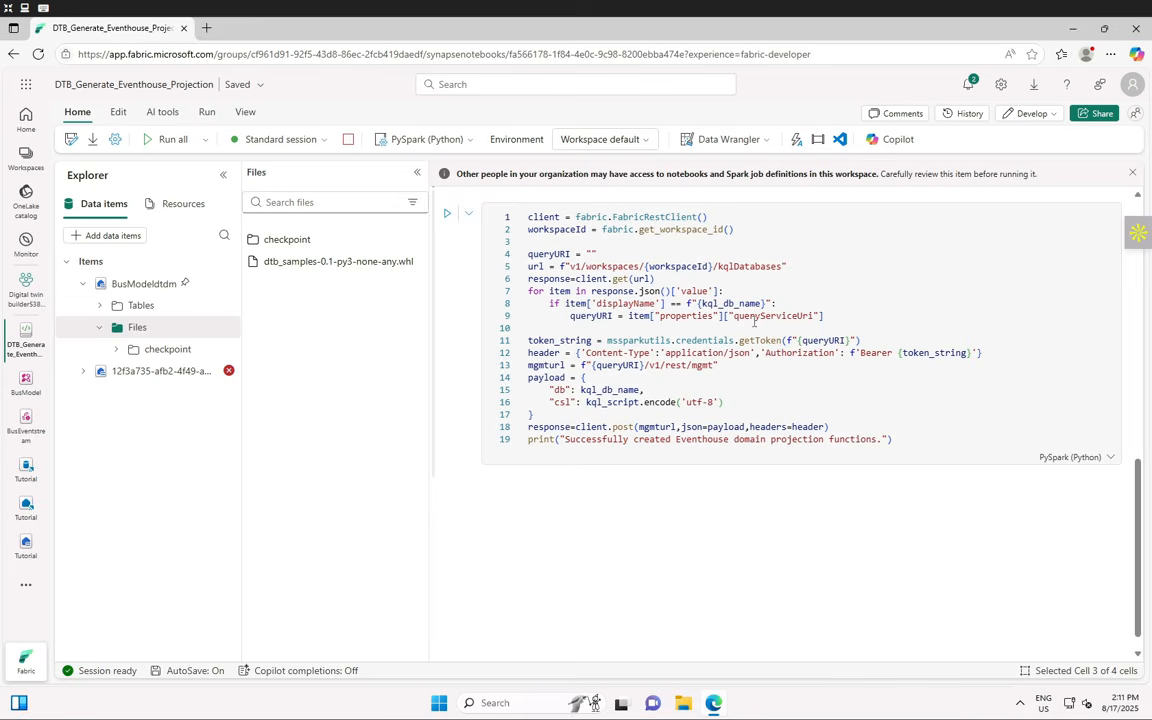
- Run cell 4 to create the projection functions, then open the Tutorial database
{"action": "left_click", "coordinate": [445, 217]}
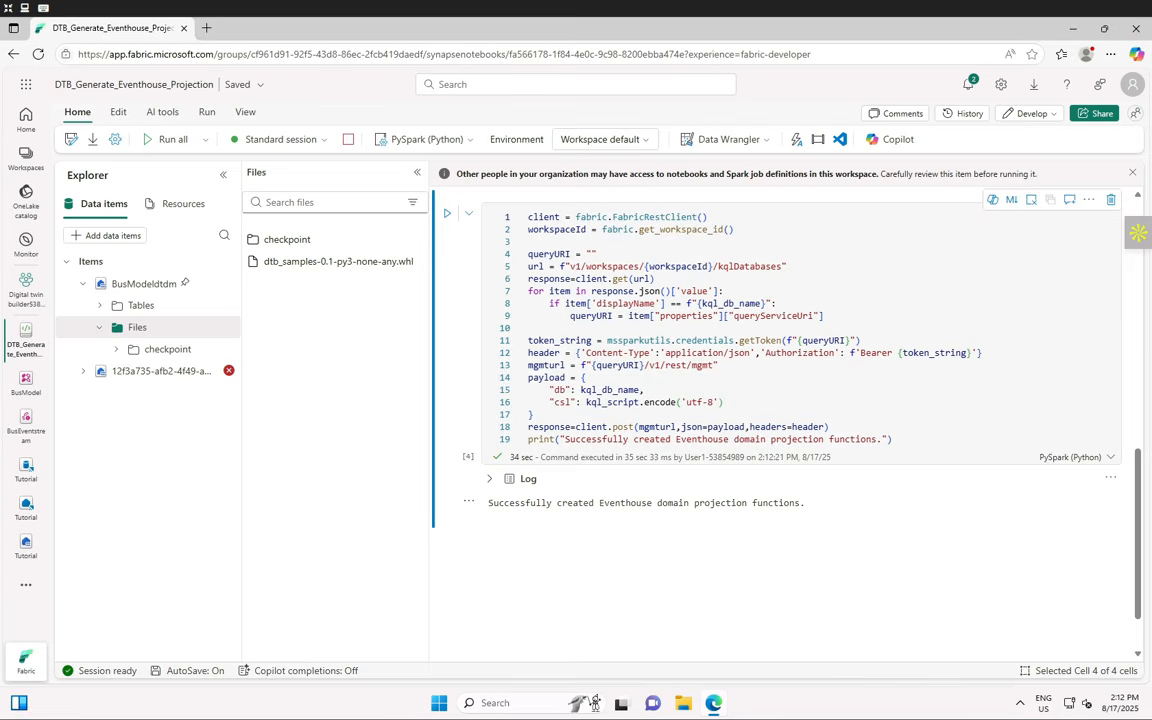
{"action": "left_click", "coordinate": [25, 470]}
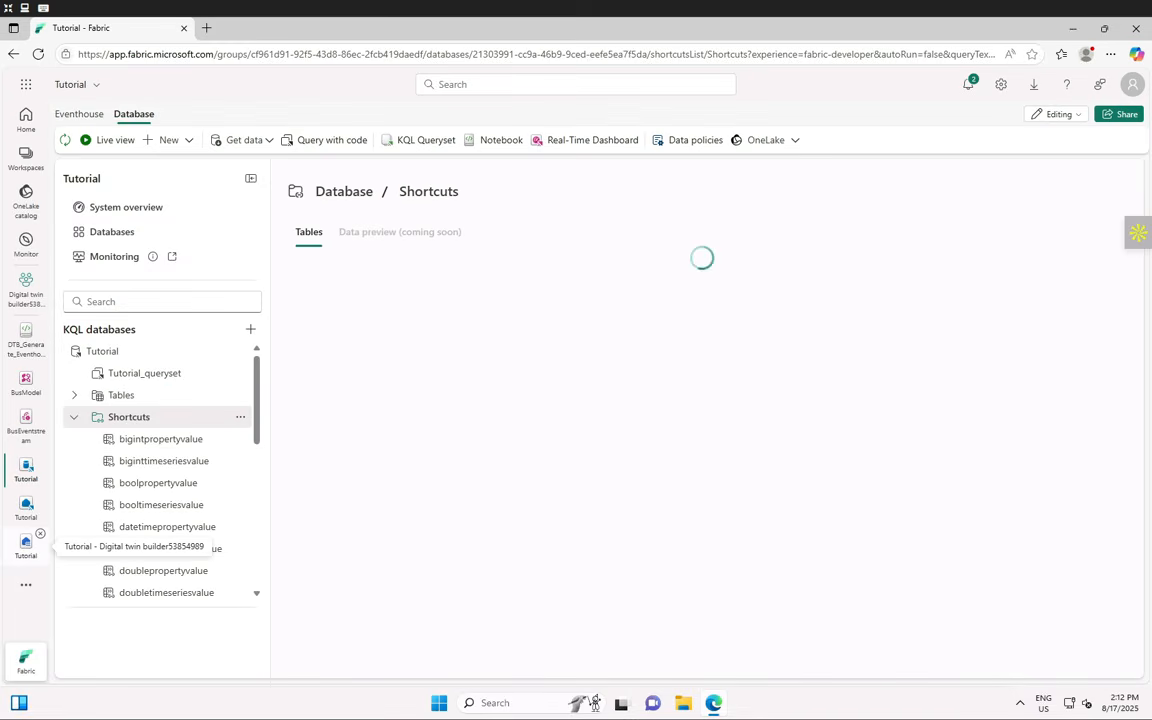
- Refresh the Tutorial database, show its four functions, and open Tutorial_queryset
{"action": "left_click", "coordinate": [65, 141]}
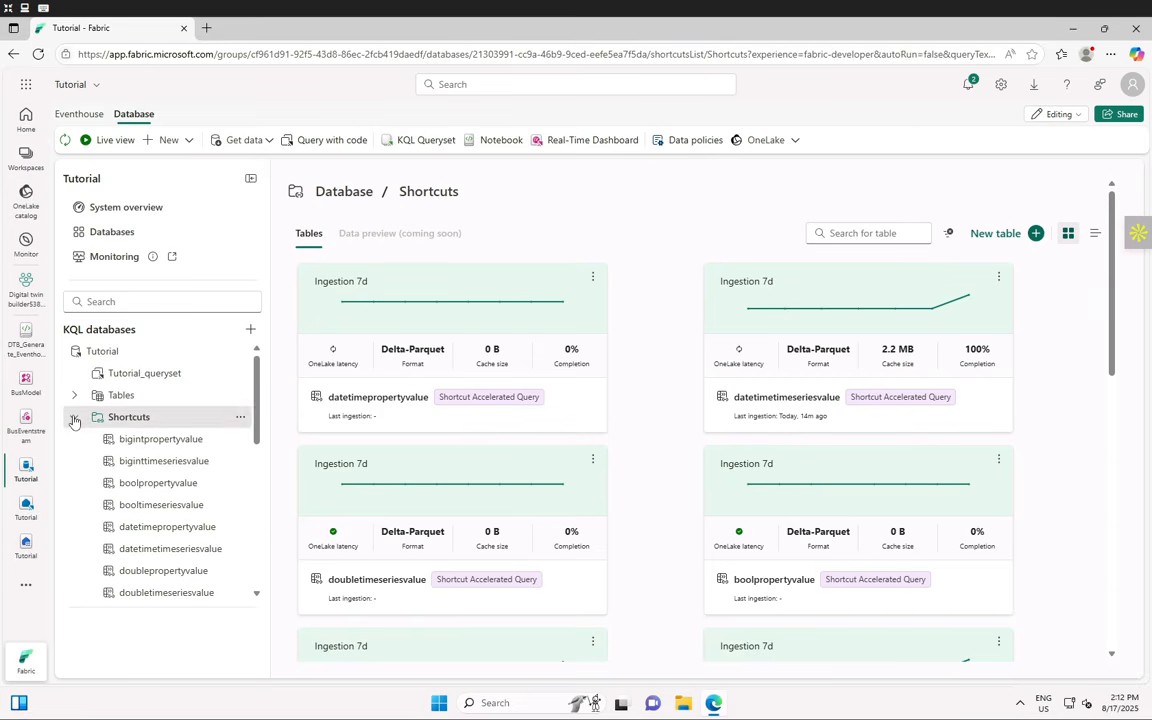
{"action": "left_click", "coordinate": [73, 418]}
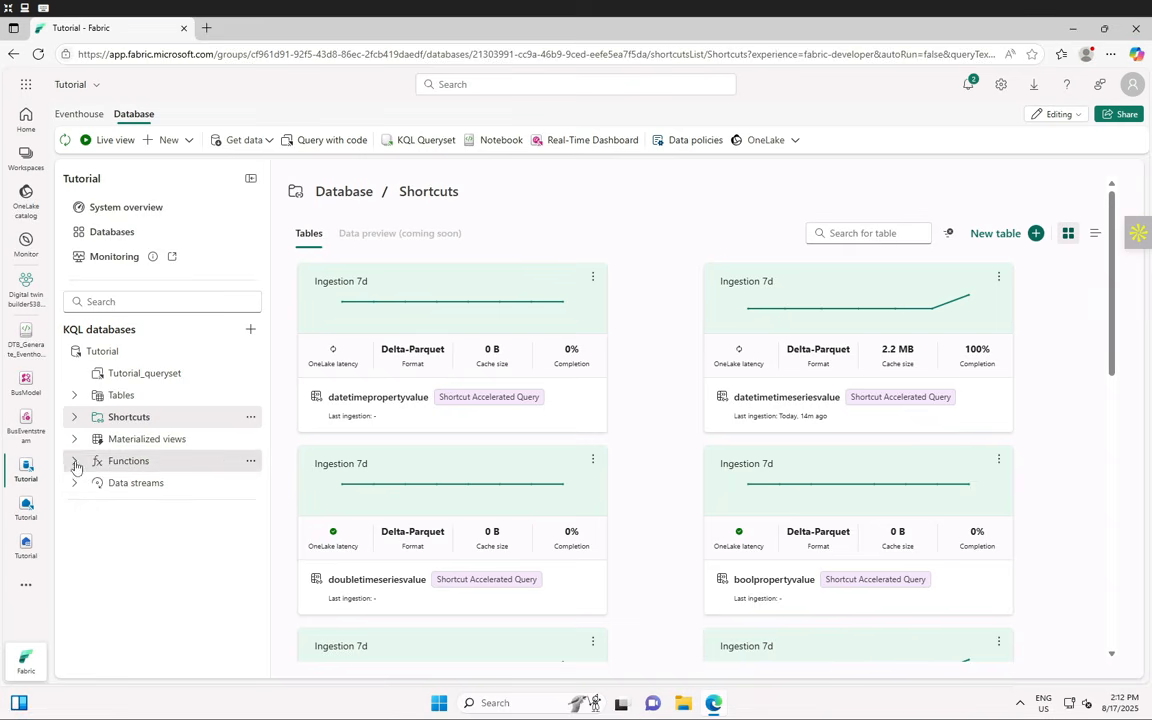
{"action": "left_click", "coordinate": [73, 461]}
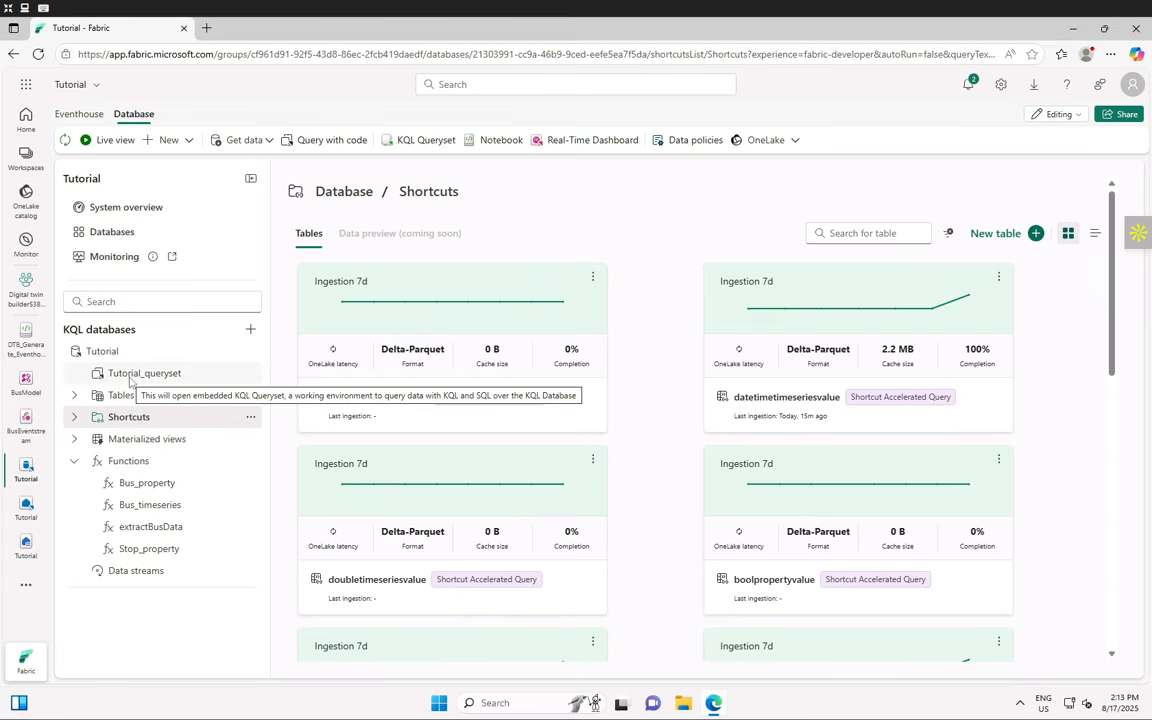
{"action": "left_click", "coordinate": [130, 377]}
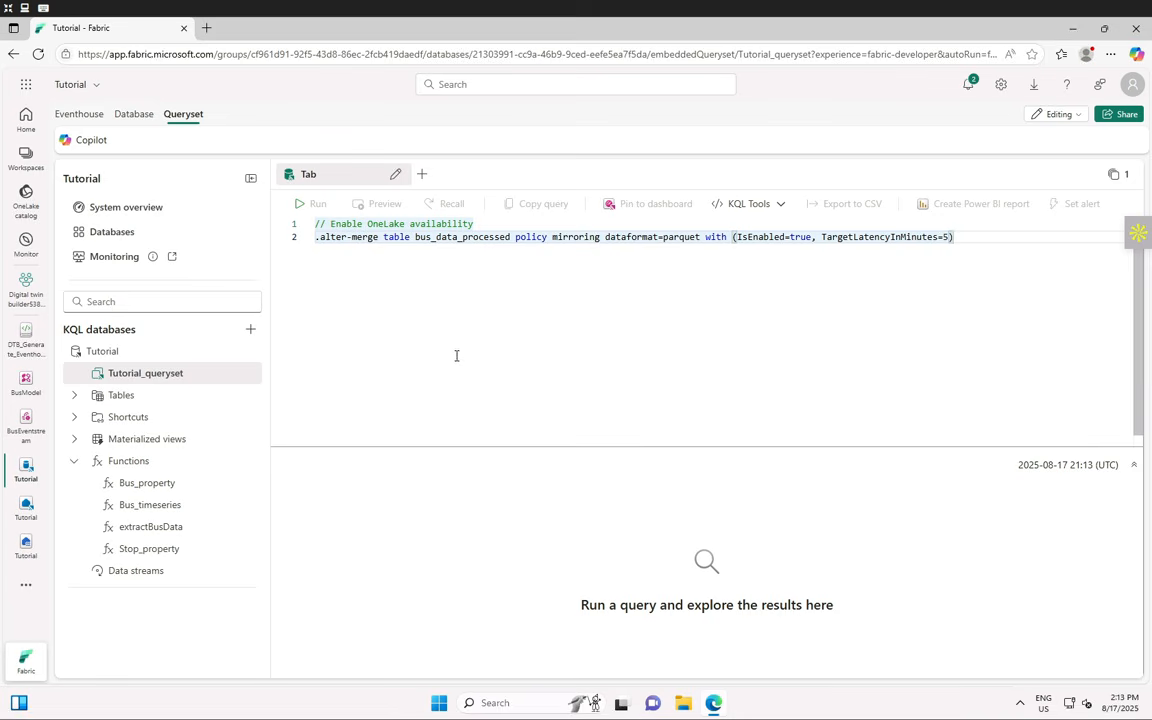
- Run ".show functions" in a new query tab to list the database's 4 functions
{"action": "left_click", "coordinate": [422, 176]}
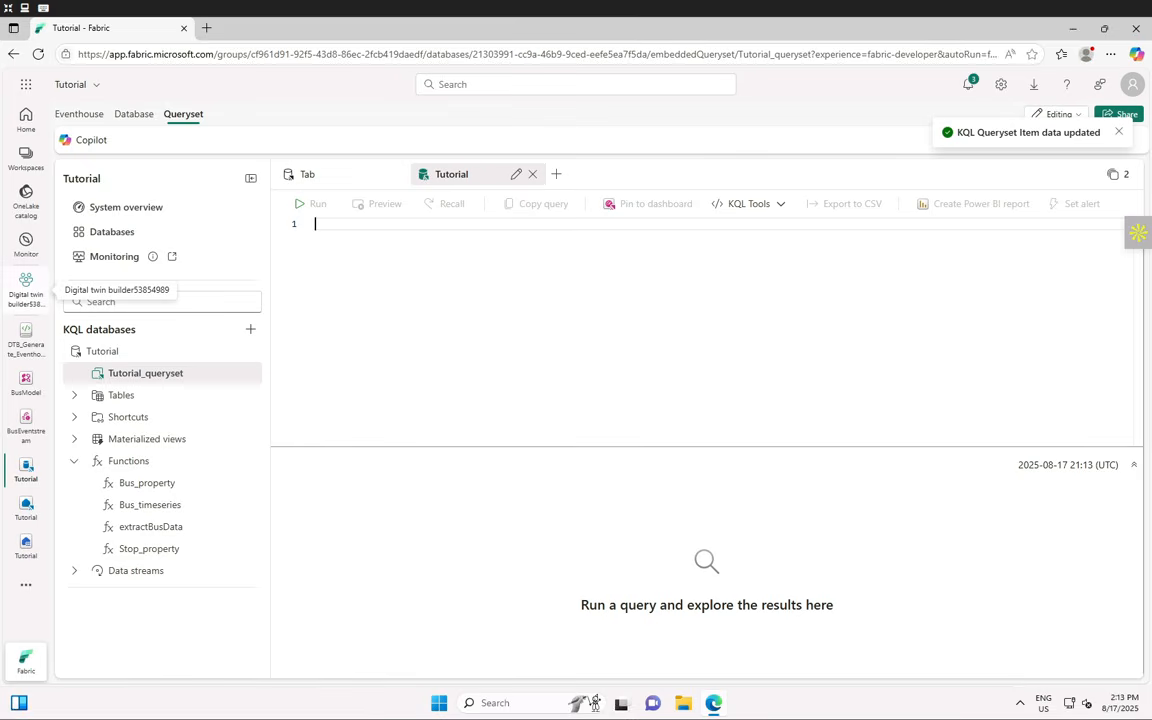
{"action": "type", "text": ".show func"}
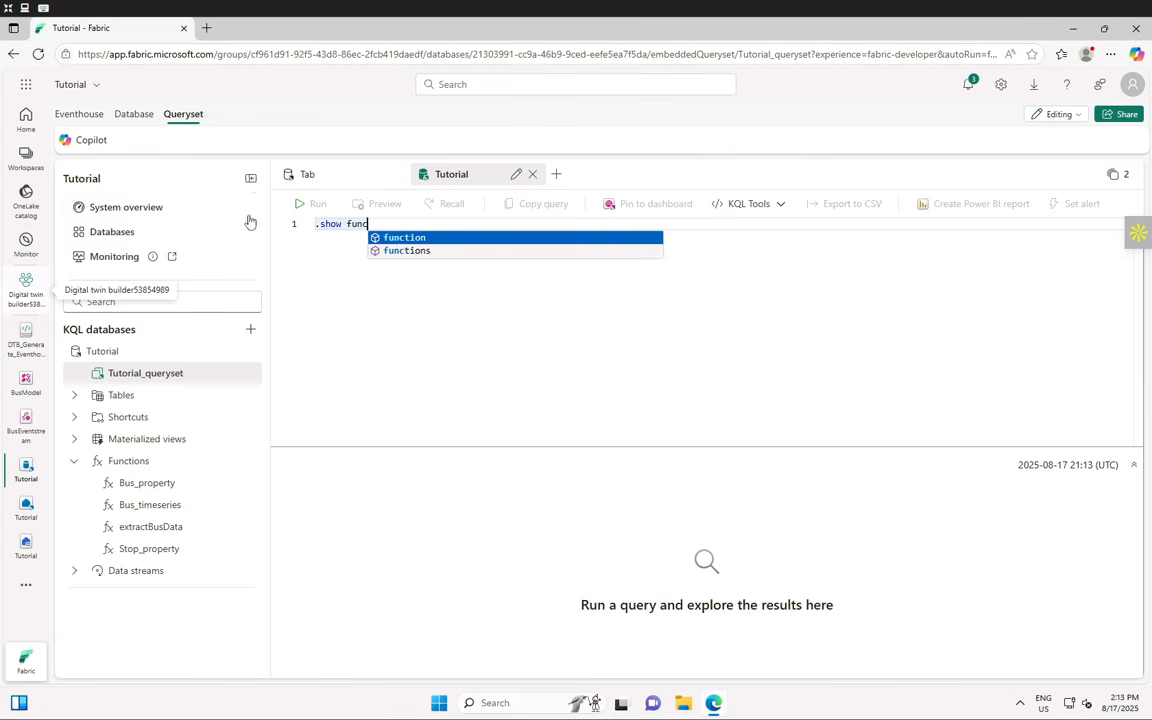
{"action": "type", "text": "tions"}
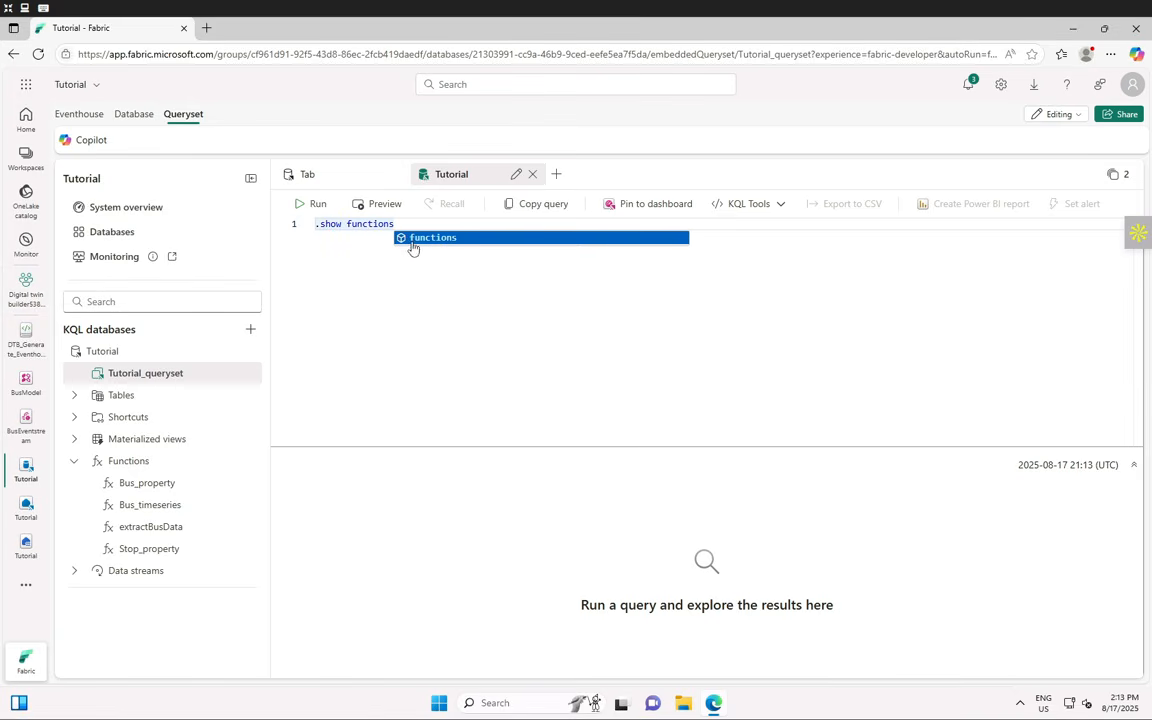
{"action": "left_click", "coordinate": [310, 207]}
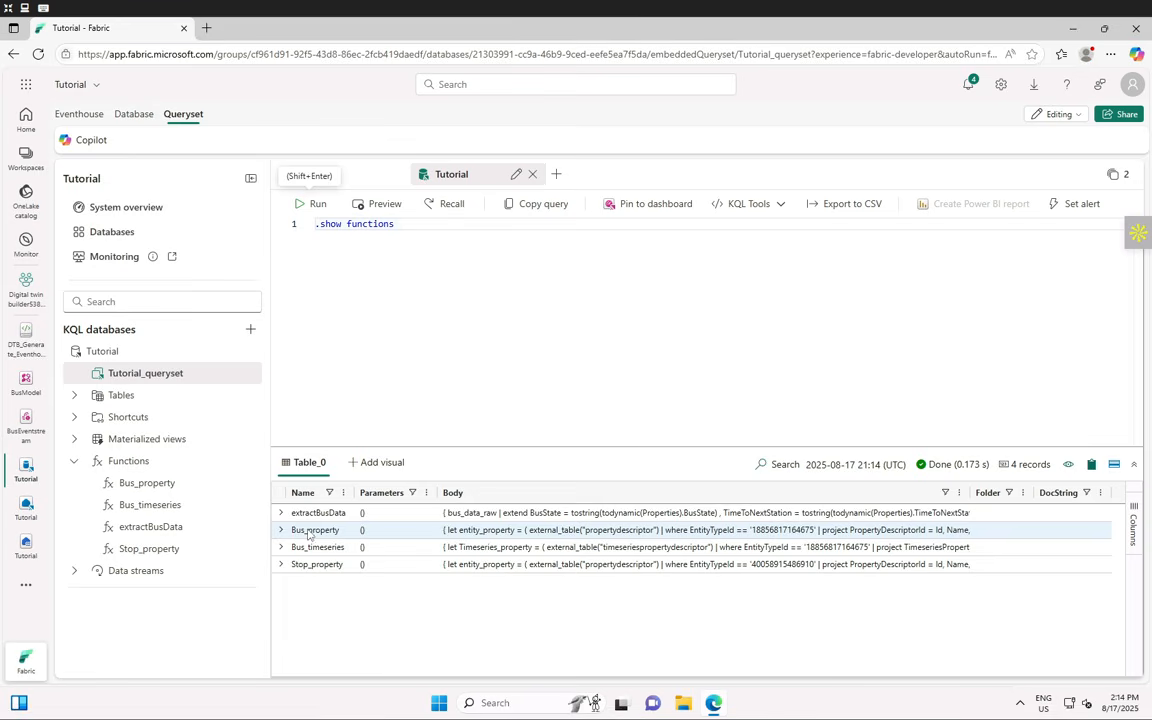
- Inspect extractBusData's definition, then comment out the .show functions line
{"action": "left_click", "coordinate": [280, 513]}
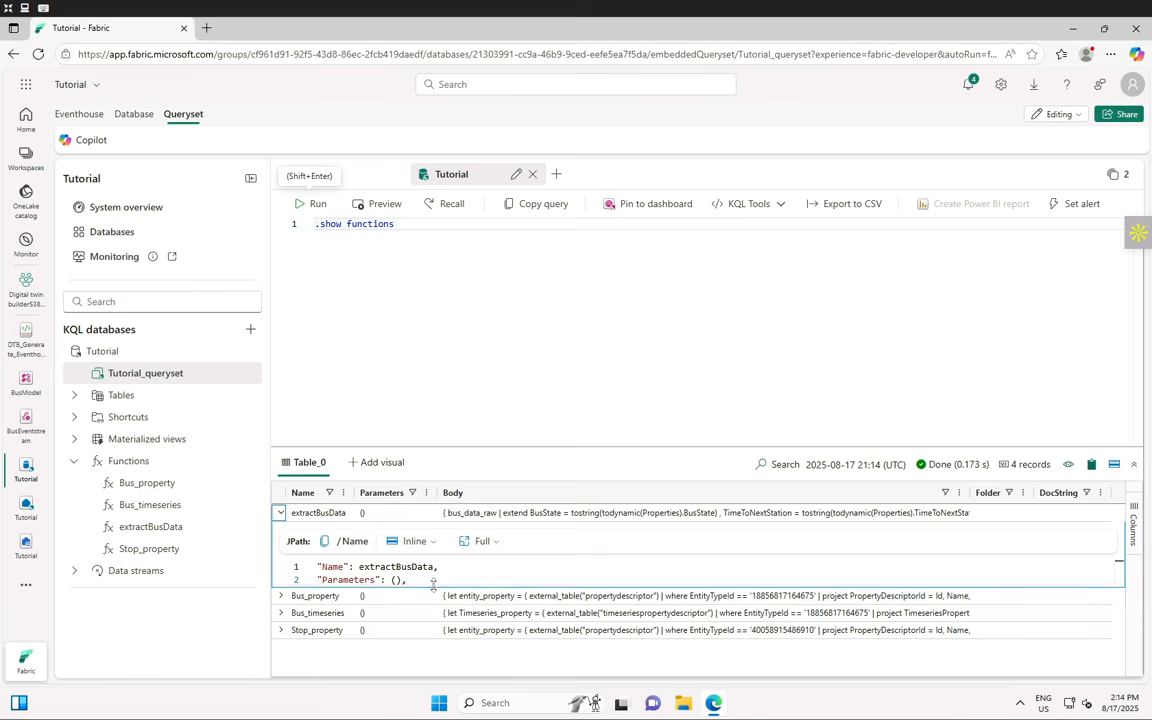
{"action": "left_click_drag", "start_coordinate": [432, 587], "coordinate": [433, 646]}
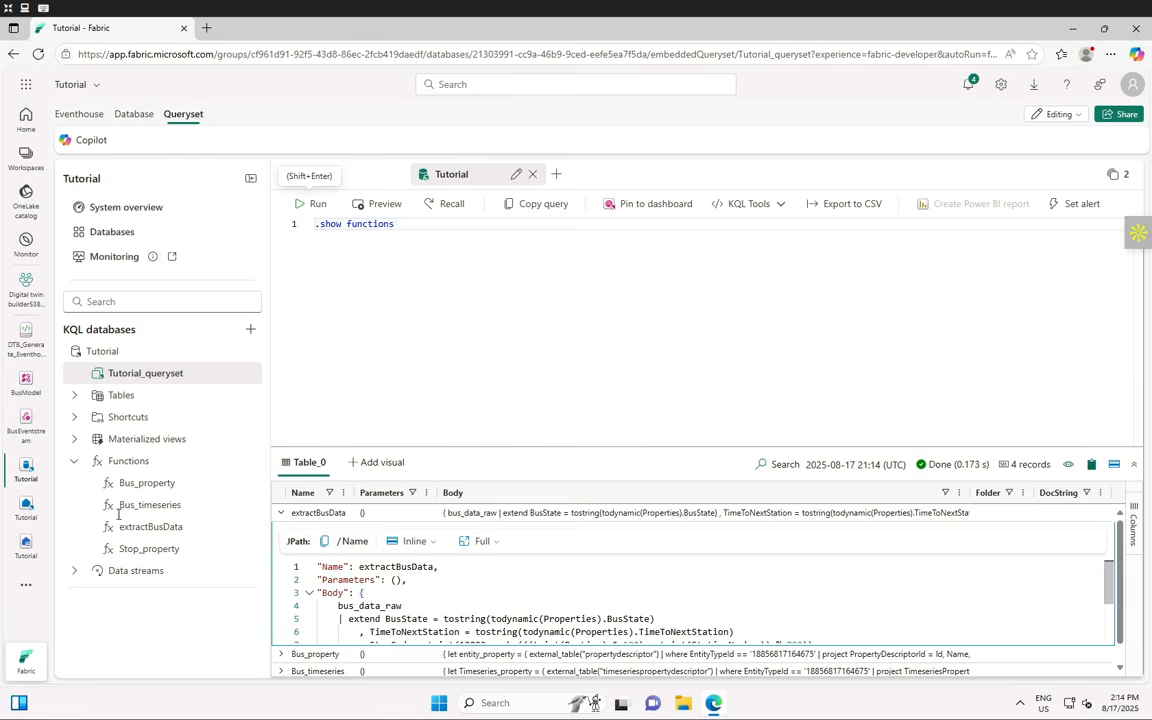
{"action": "scroll", "coordinate": [576, 596], "scroll_direction": "down", "scroll_amount": 2}
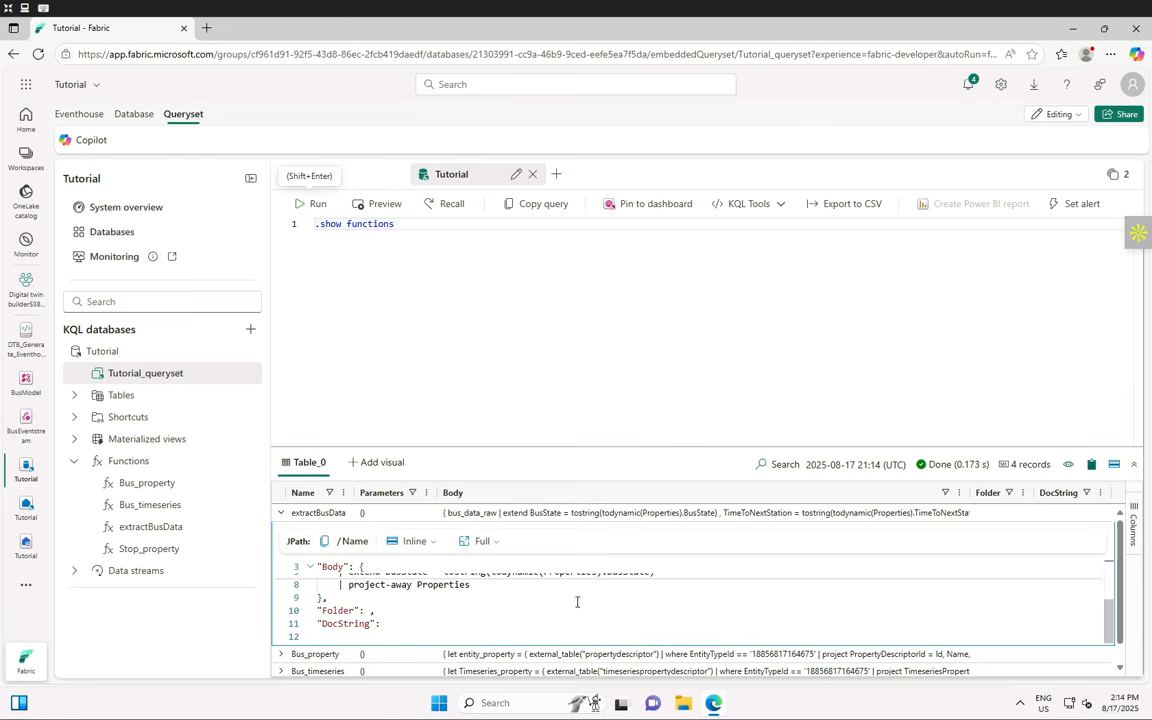
{"action": "scroll", "coordinate": [576, 598], "scroll_direction": "up", "scroll_amount": 3}
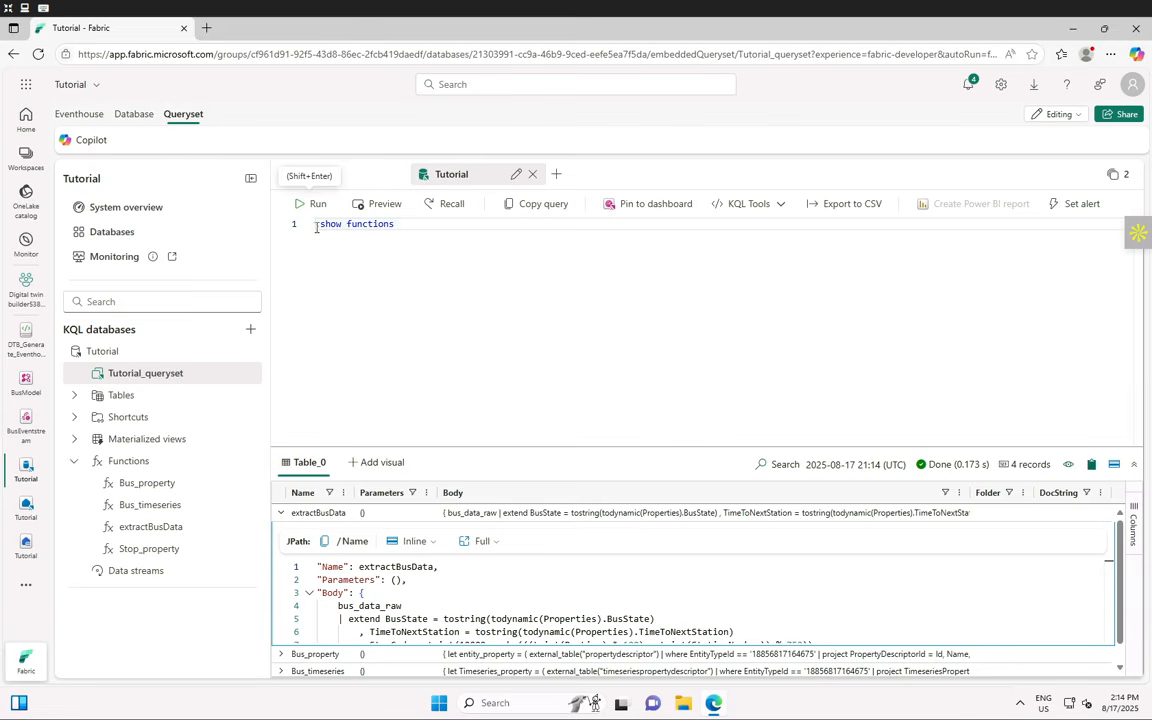
{"action": "left_click_drag", "start_coordinate": [315, 224], "coordinate": [400, 223]}
{"action": "key", "text": "ctrl+slash"}
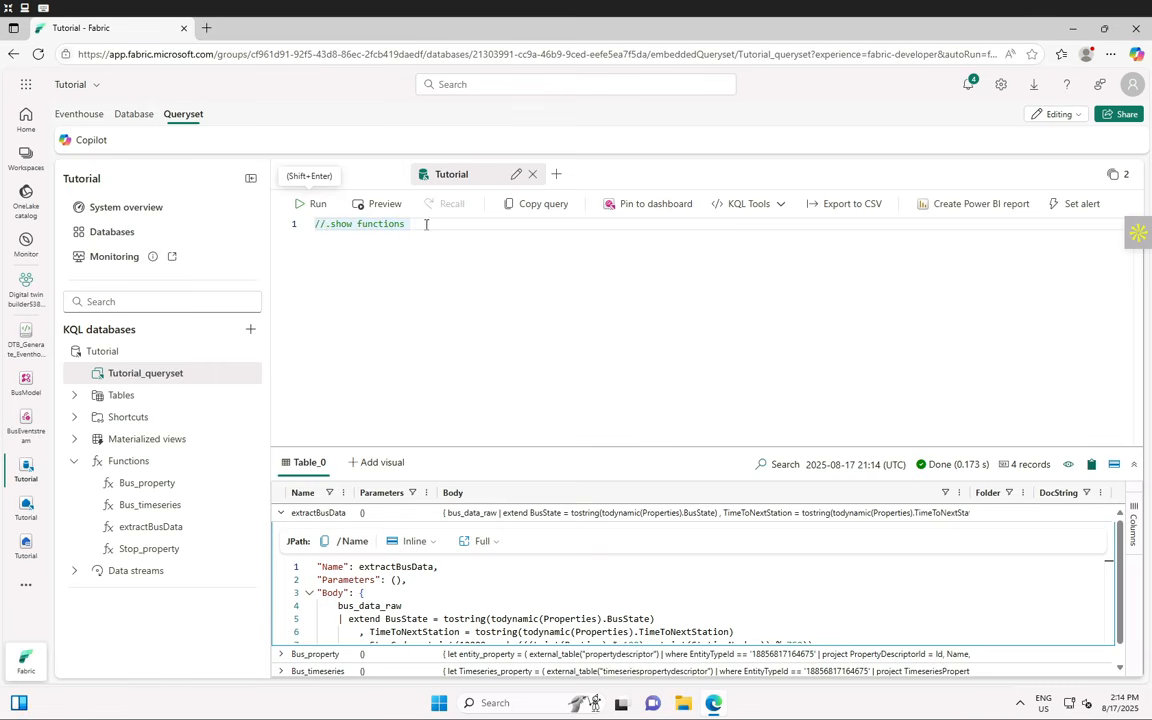
- Run Bus_property() on a new line to return 159 bus records, and select the tab name
{"action": "left_click", "coordinate": [430, 223]}
{"action": "key", "text": "Return"}
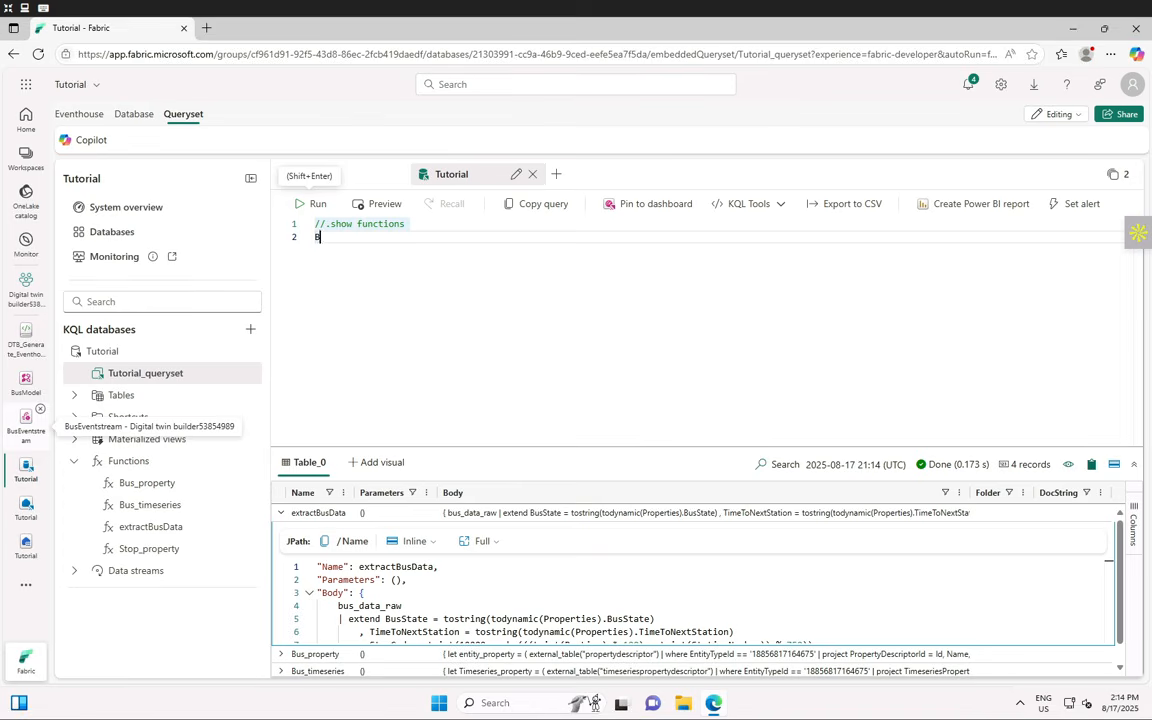
{"action": "type", "text": "Bus_property()"}
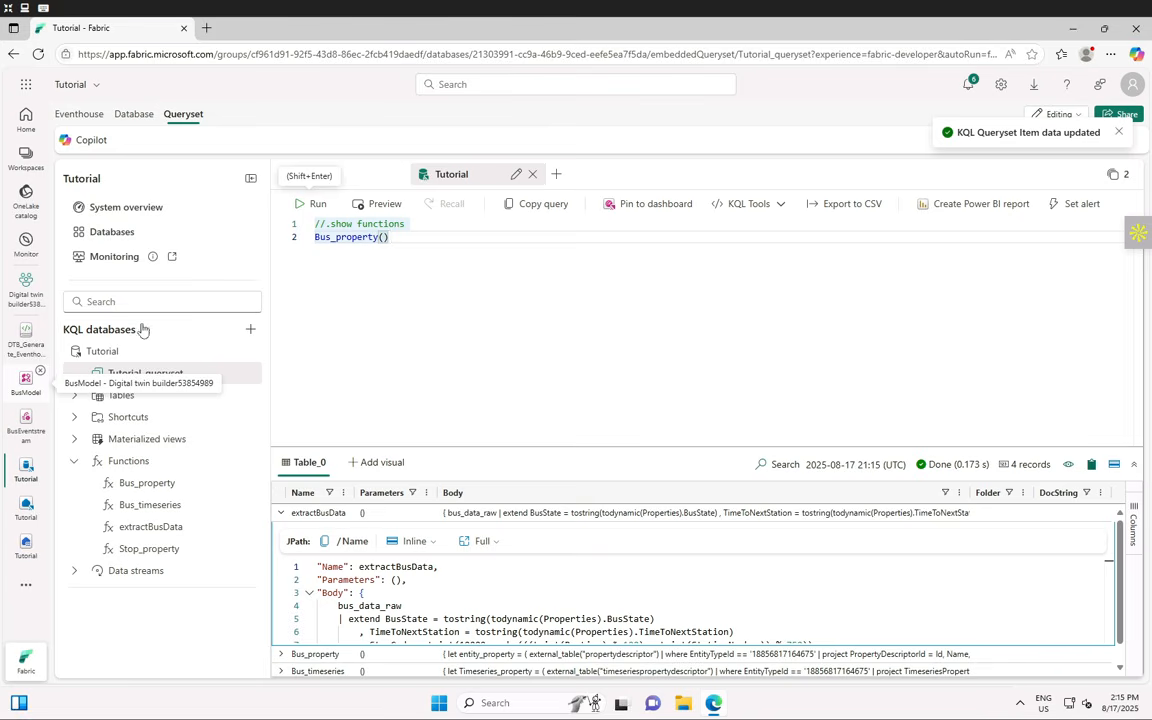
{"action": "left_click", "coordinate": [307, 206]}
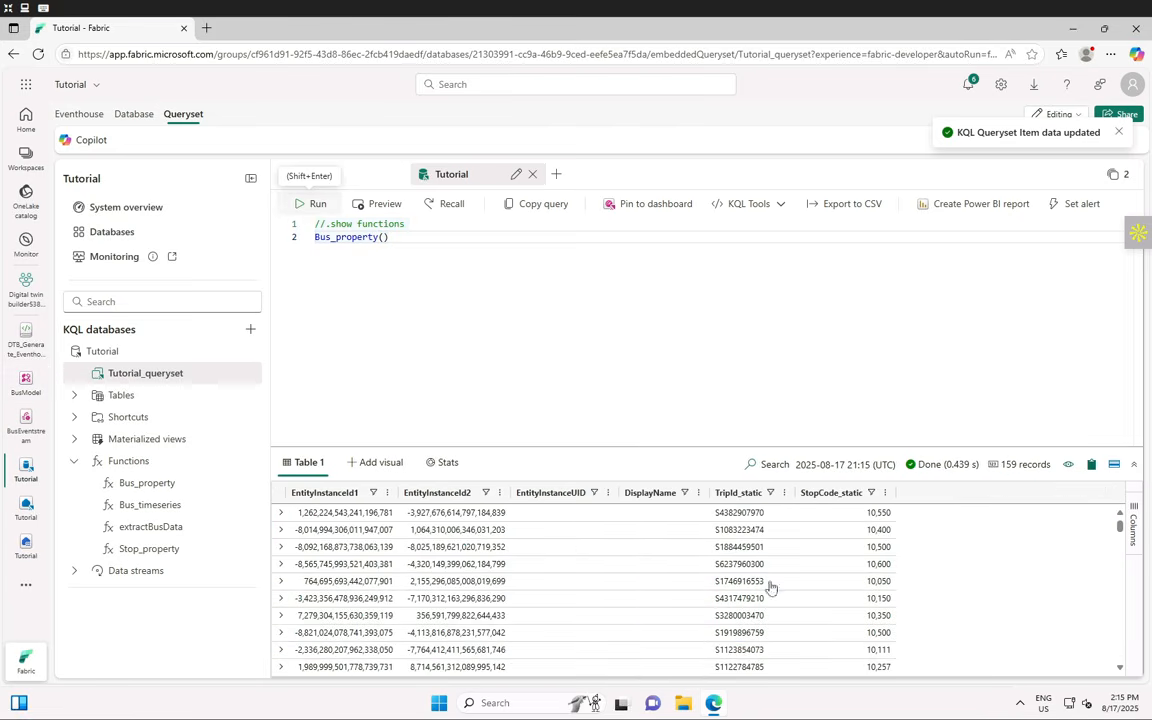
{"action": "scroll", "coordinate": [344, 590], "scroll_direction": "down", "scroll_amount": 10}
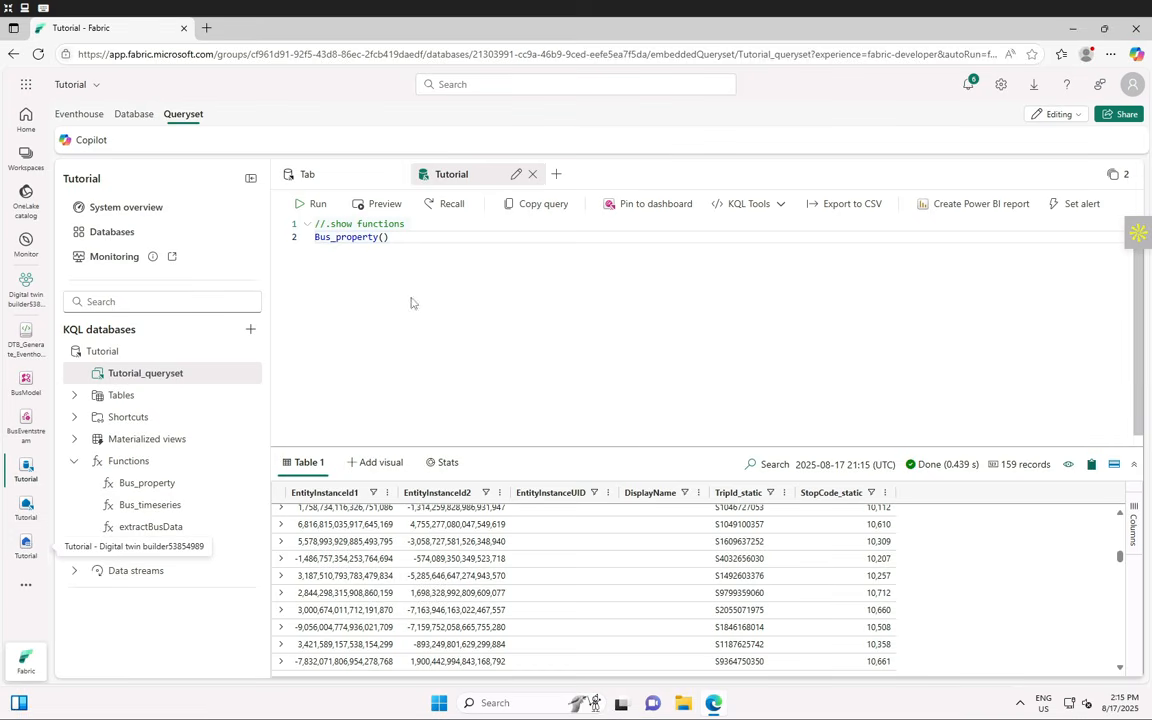
{"action": "left_click", "coordinate": [516, 174]}
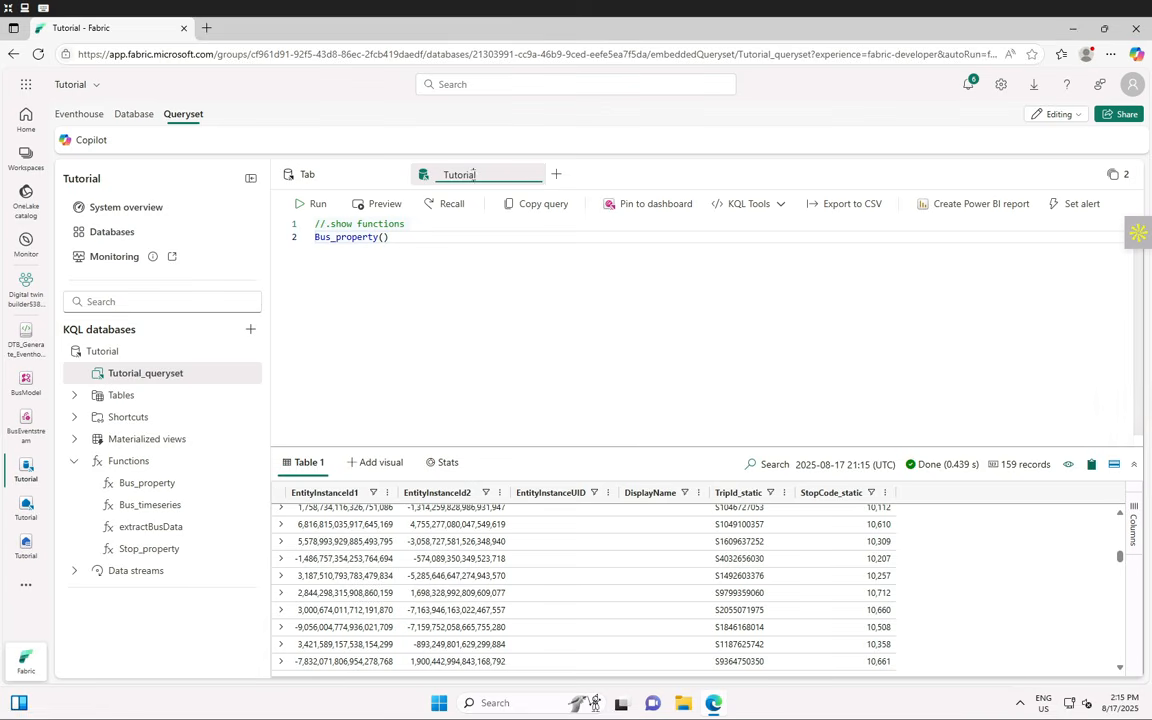
{"action": "key", "text": "ctrl+a"}
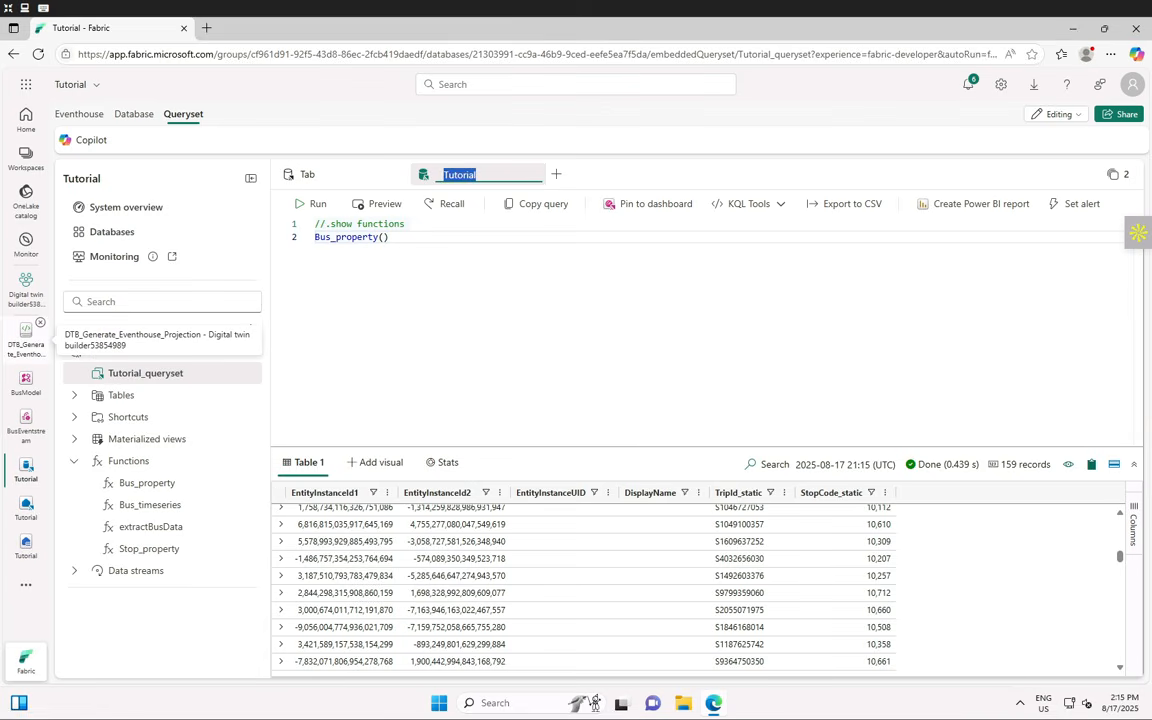
- Rename the query tab to 'Explore functions' and rerun Bus_property(), still returning 159 records
{"action": "type", "text": "Explore functions"}
{"action": "key", "text": "Return"}
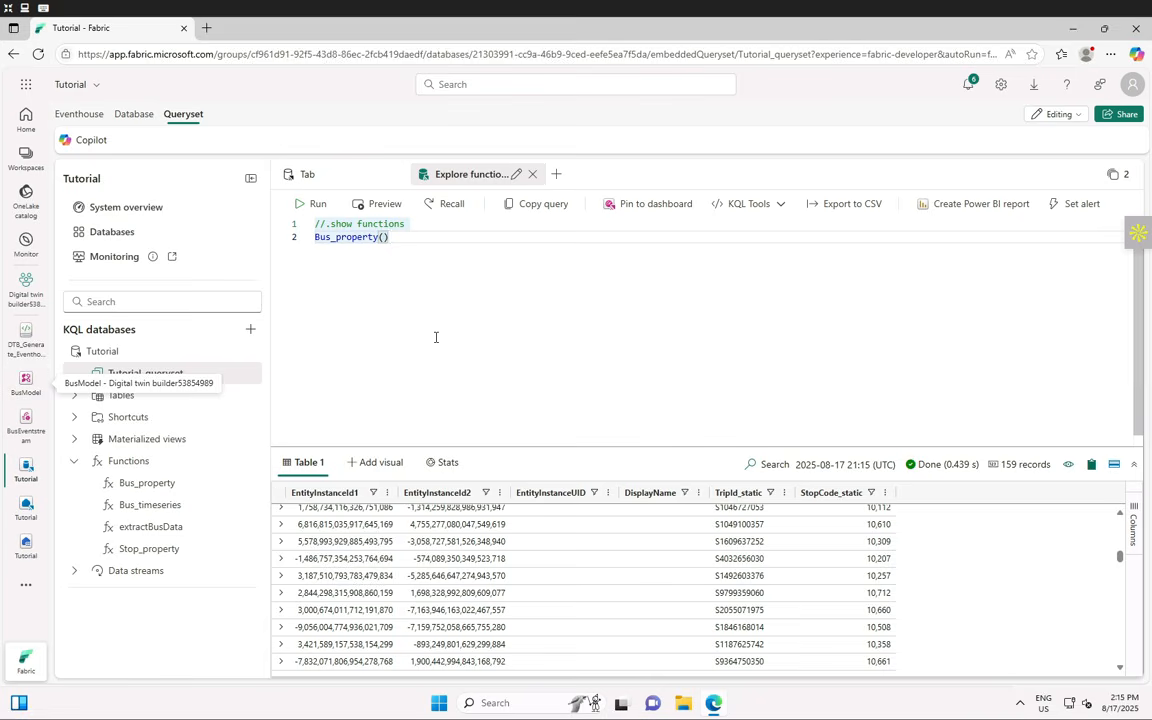
{"action": "left_click", "coordinate": [300, 208]}
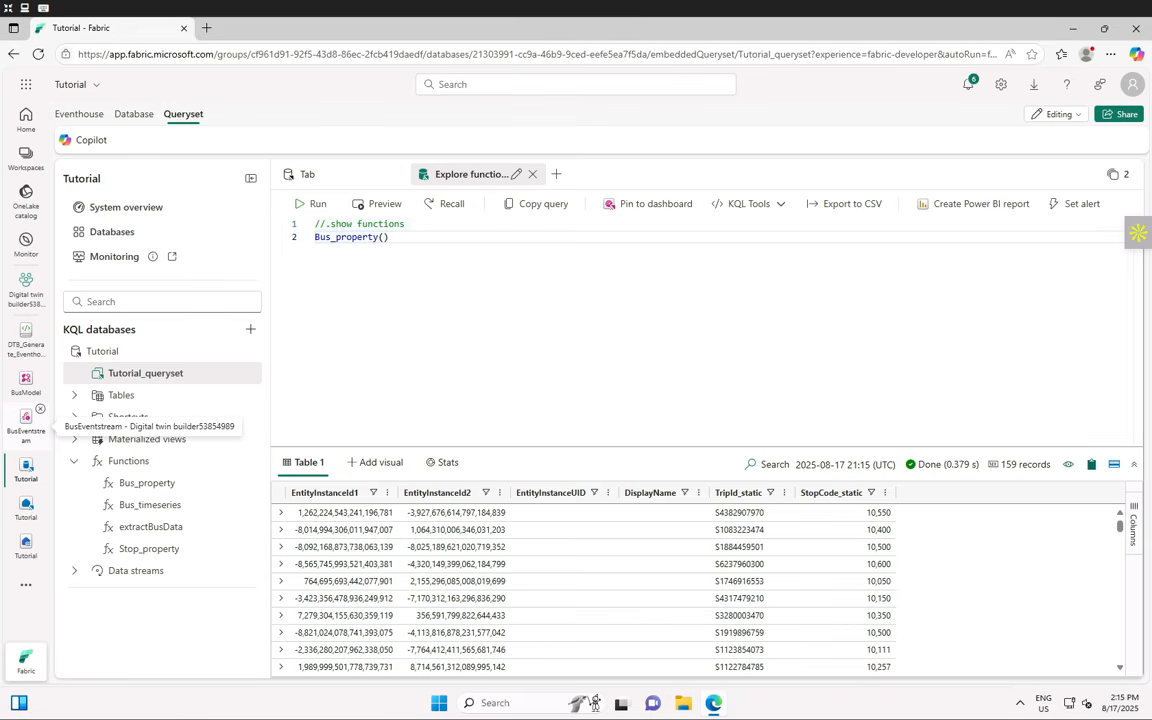
- Paste the Bus_timeseries() Delayed/On Time query into a new tab and run it, returning 31,512 records
{"action": "left_click", "coordinate": [558, 175]}
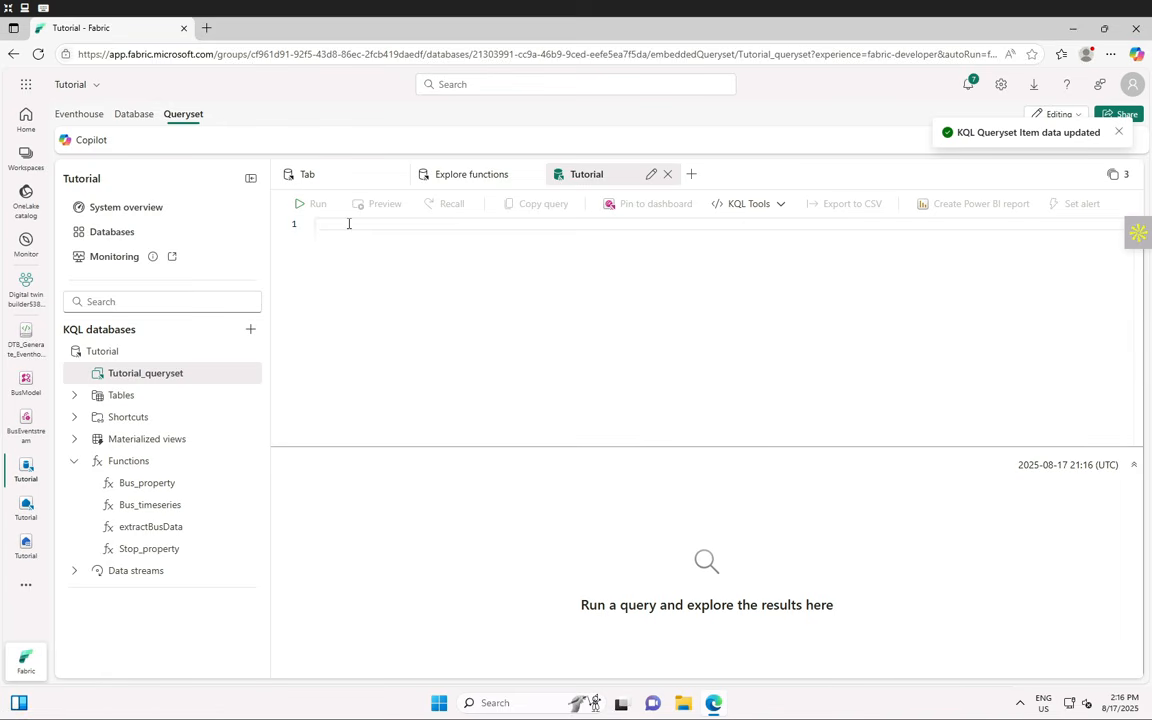
{"action": "key", "text": "ctrl+v"}
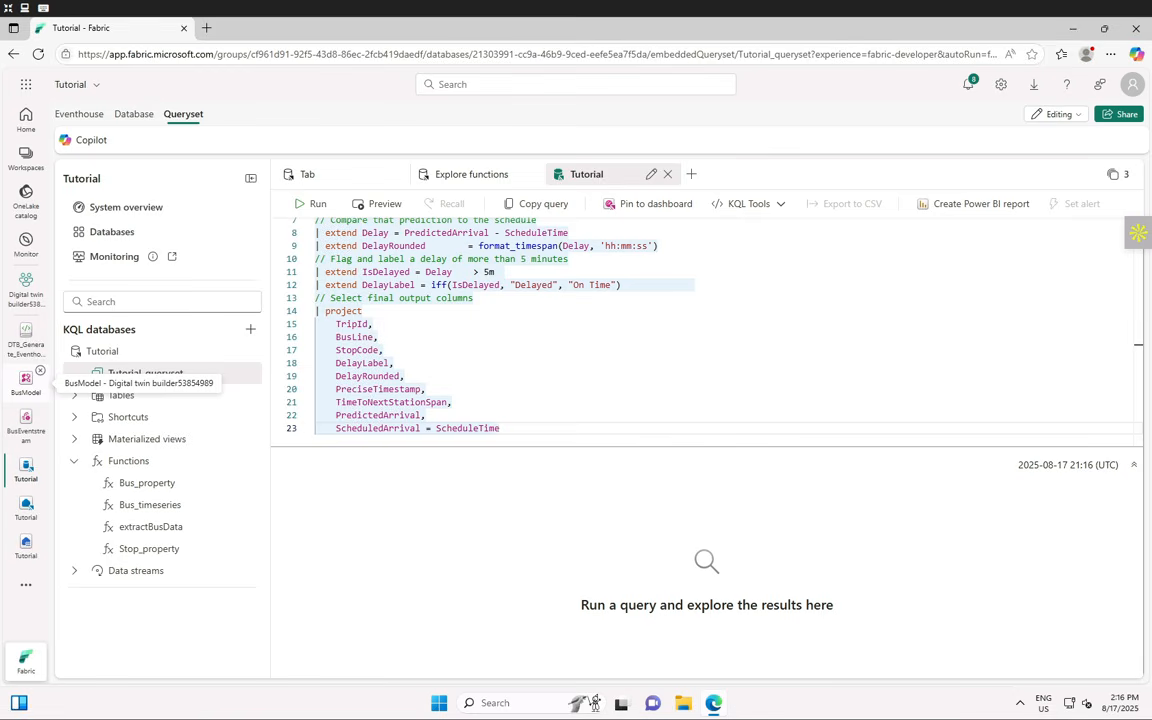
{"action": "left_click", "coordinate": [302, 205]}
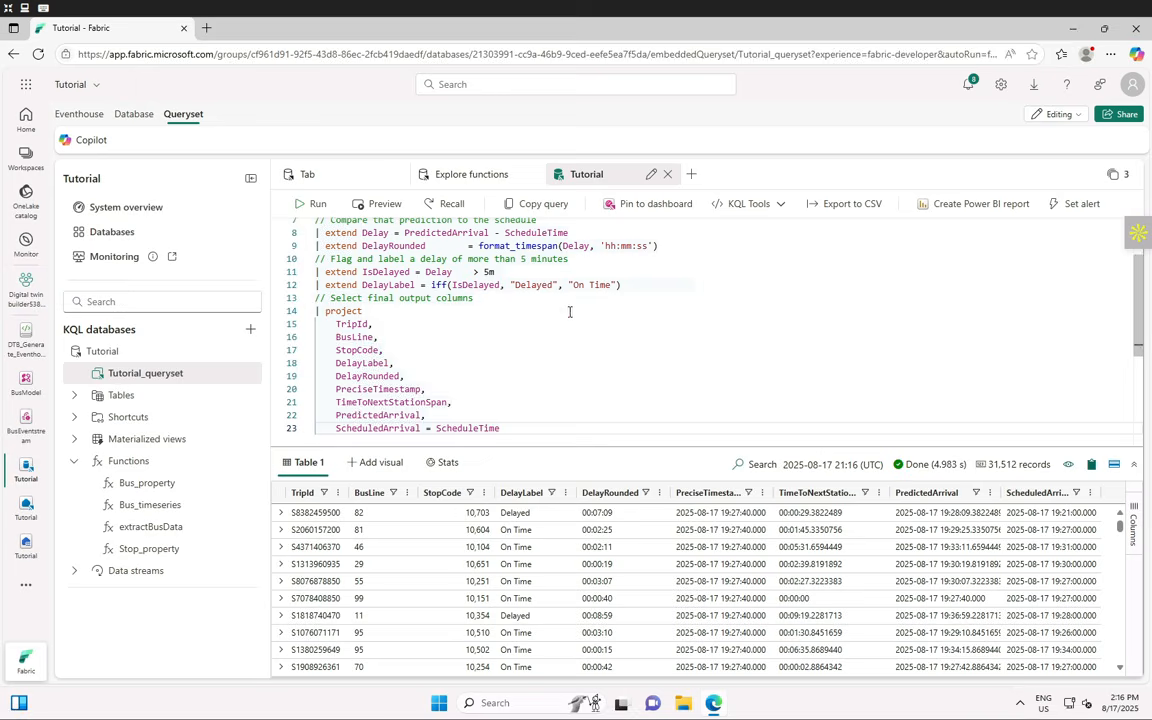
{"action": "scroll", "coordinate": [520, 305], "scroll_direction": "up", "scroll_amount": 2}
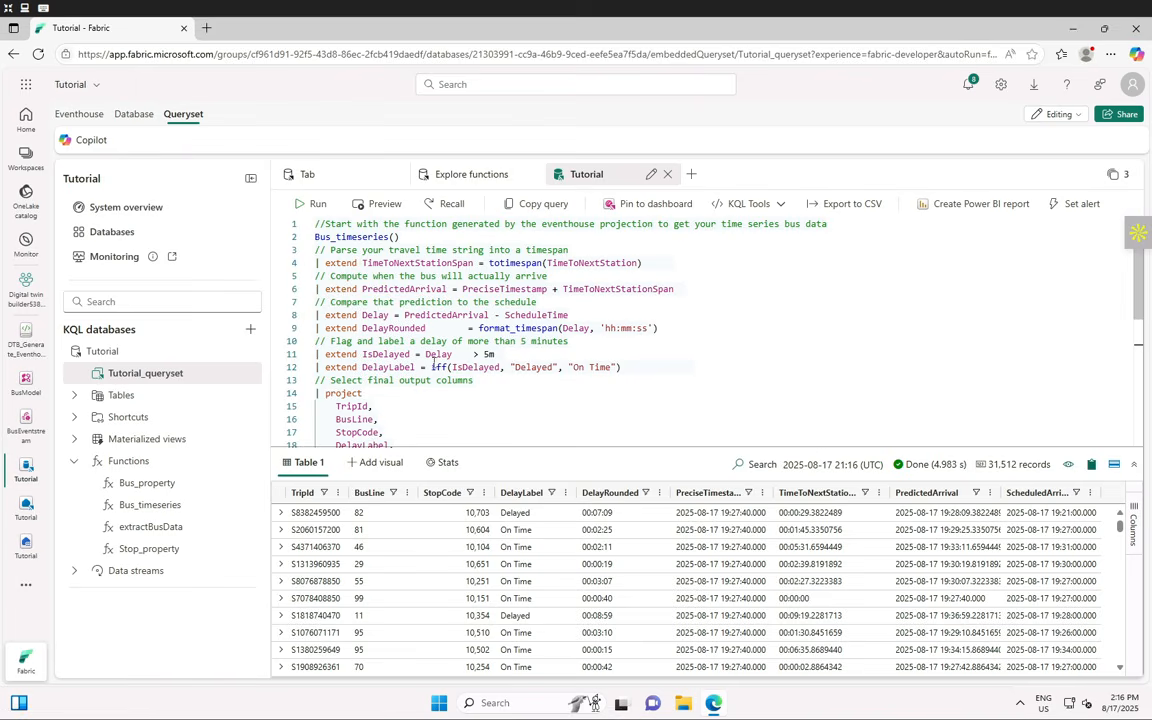
{"action": "scroll", "coordinate": [666, 363], "scroll_direction": "down", "scroll_amount": 3}
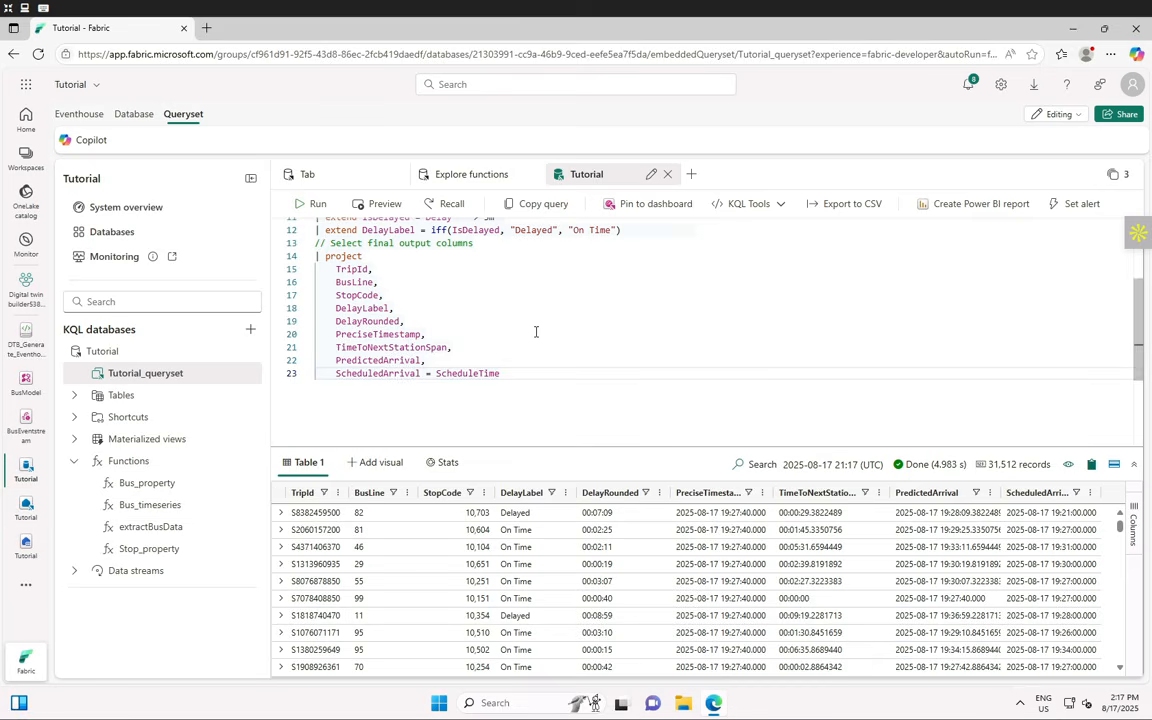
{"action": "scroll", "coordinate": [520, 328], "scroll_direction": "up", "scroll_amount": 3}
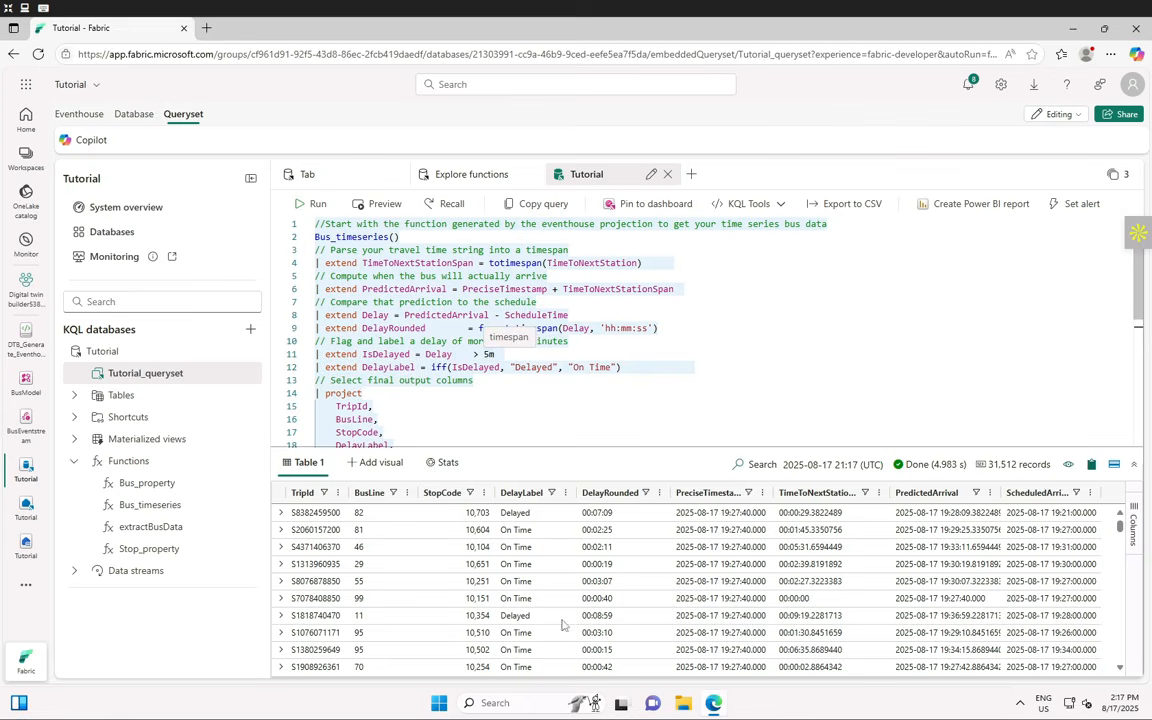
{"action": "scroll", "coordinate": [541, 600], "scroll_direction": "down", "scroll_amount": 3}
{"action": "scroll", "coordinate": [541, 600], "scroll_direction": "down", "scroll_amount": 10}
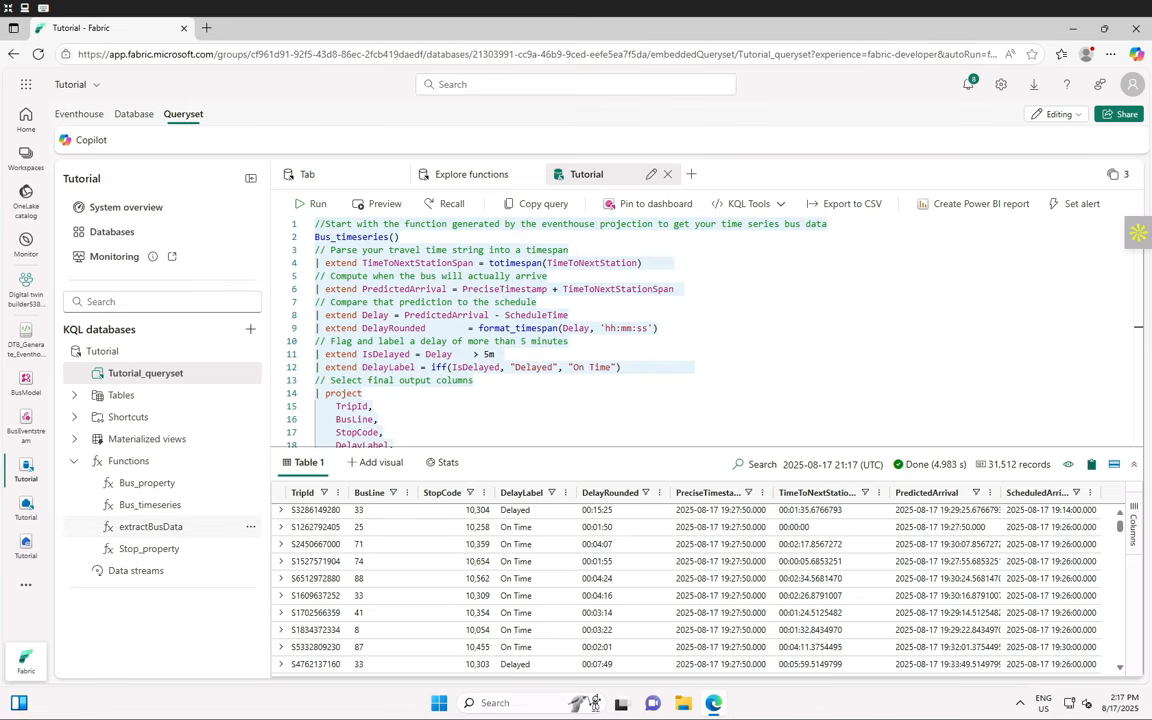
- Rename the new query tab to 'Delay status'
{"action": "left_click", "coordinate": [651, 175]}
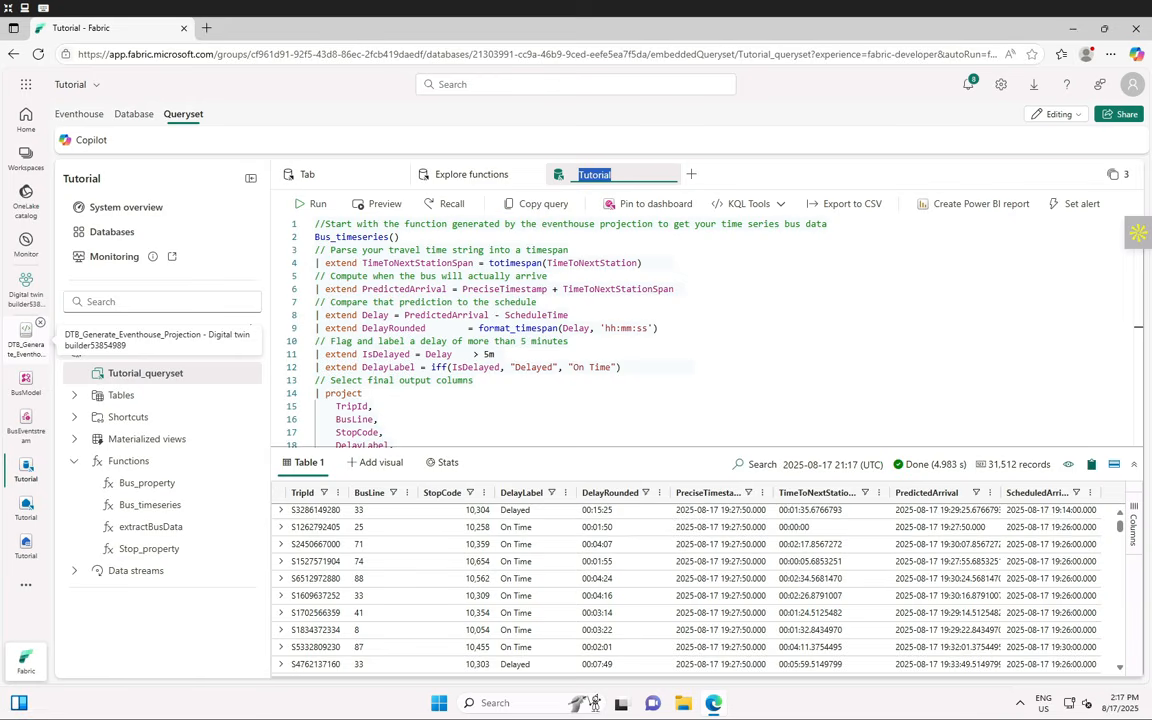
{"action": "type", "text": "Delay status"}
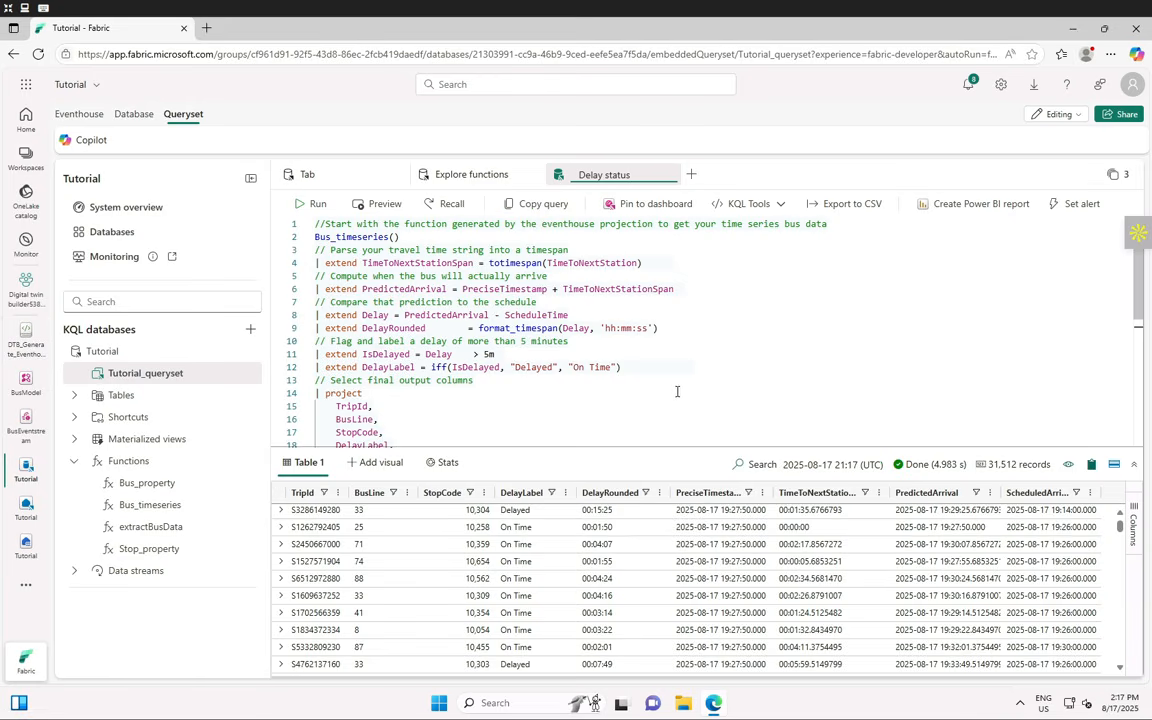
{"action": "left_click", "coordinate": [676, 391]}
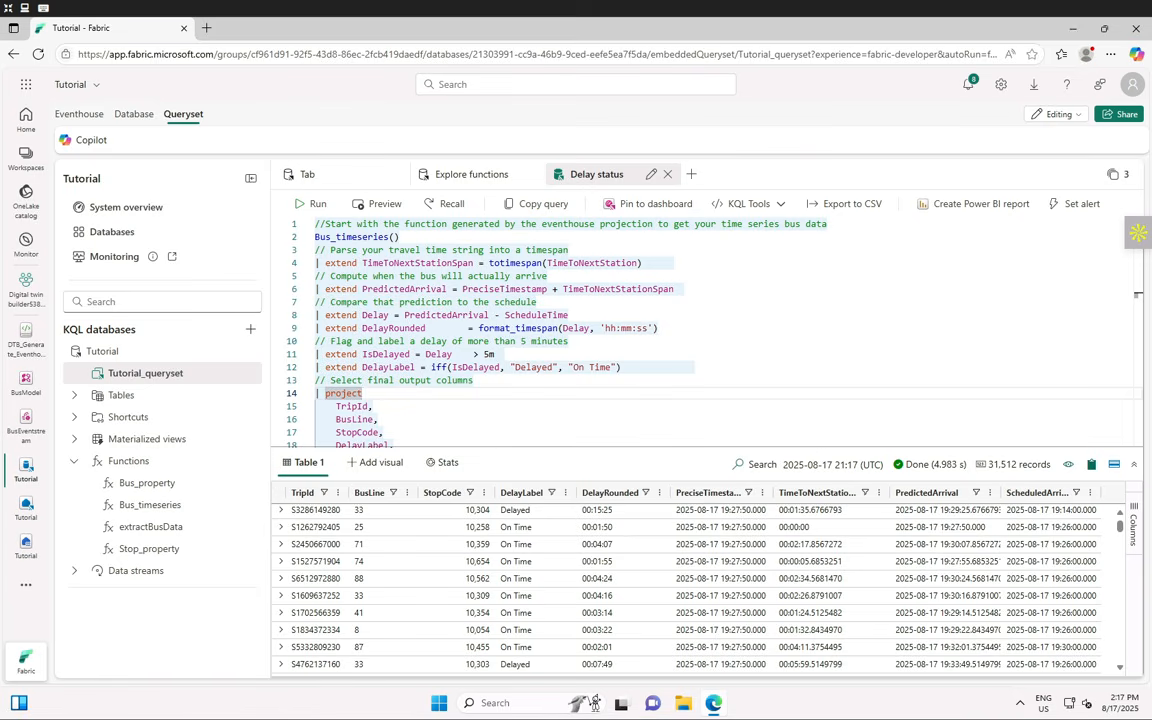
- Add a new query tab named 'Delays by stop'
{"action": "left_click", "coordinate": [691, 174]}
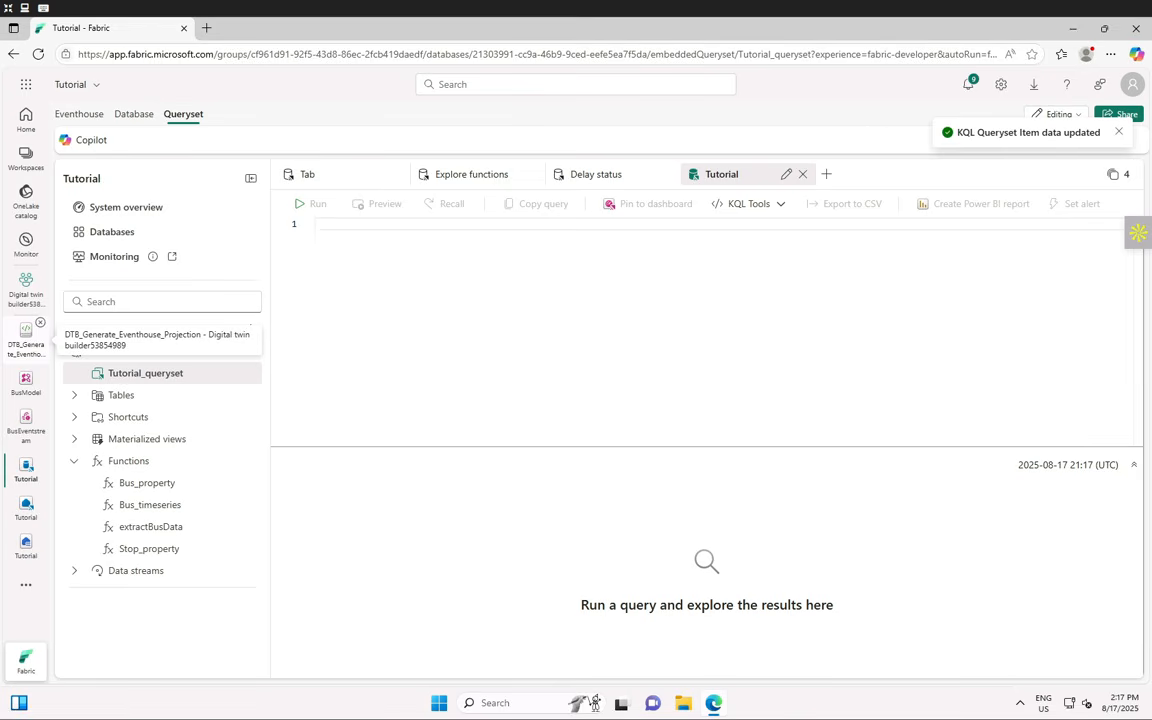
{"action": "left_click", "coordinate": [786, 176]}
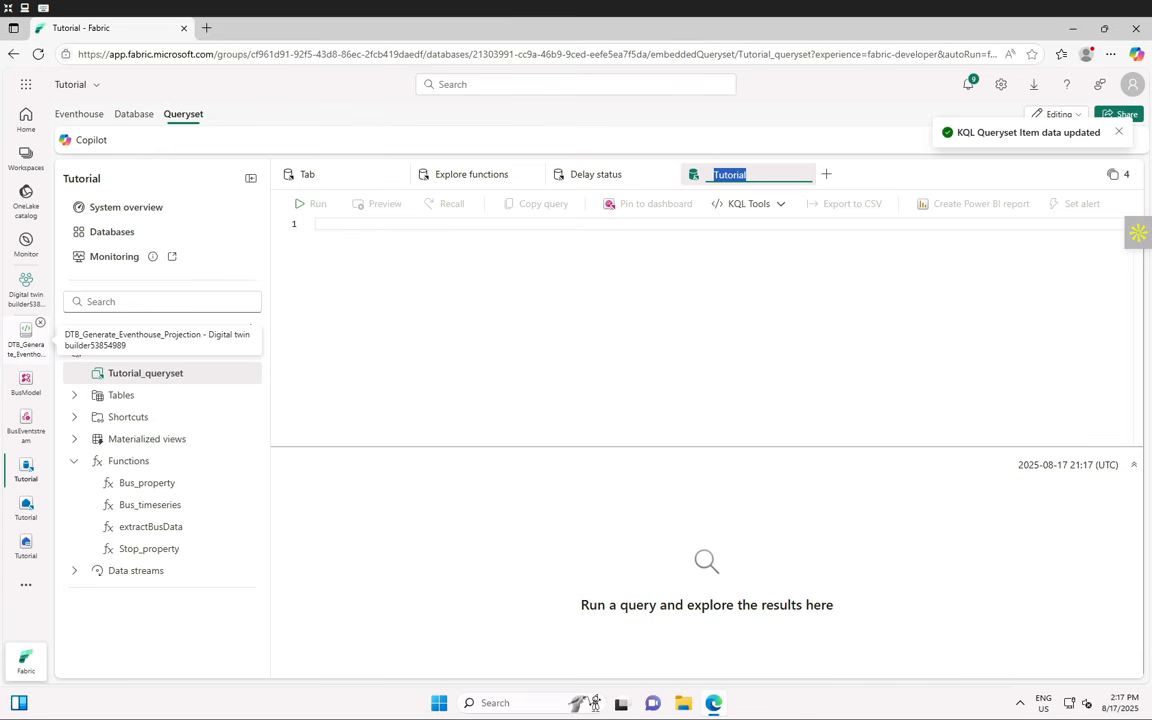
{"action": "type", "text": "Delays by stop"}
{"action": "left_click", "coordinate": [465, 306]}
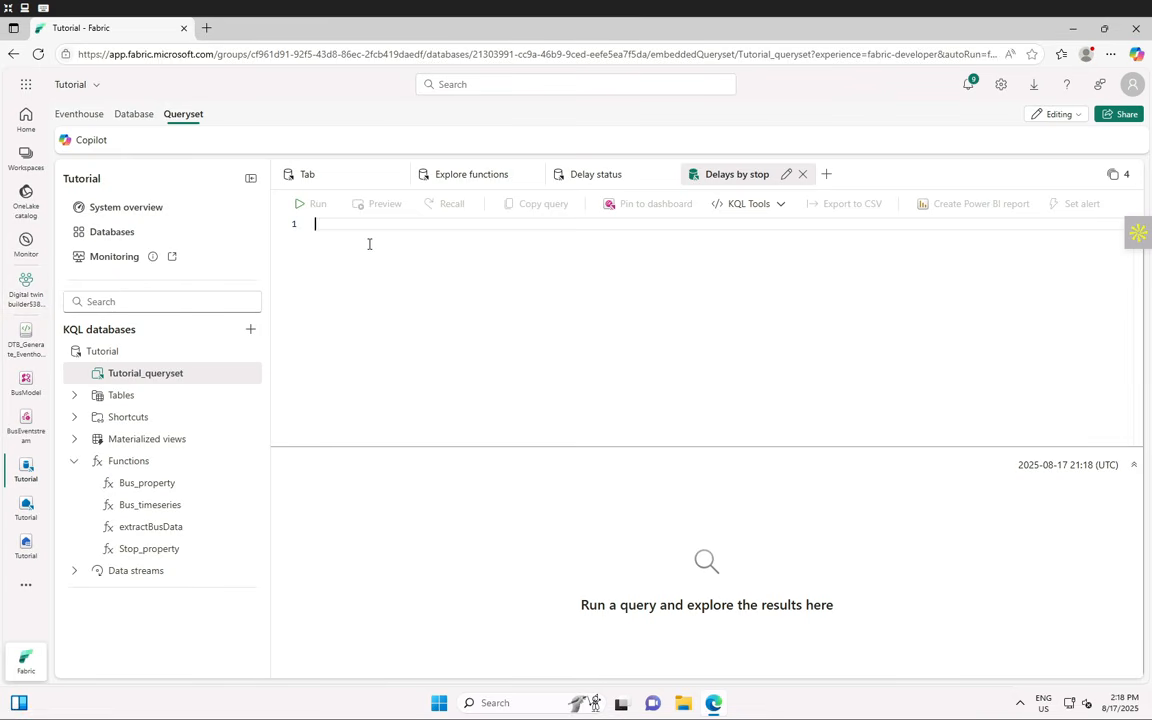
- Run the pasted per-stop average delay and percent-late query, returning 174 records, then add another tab
{"action": "key", "text": "ctrl+v"}
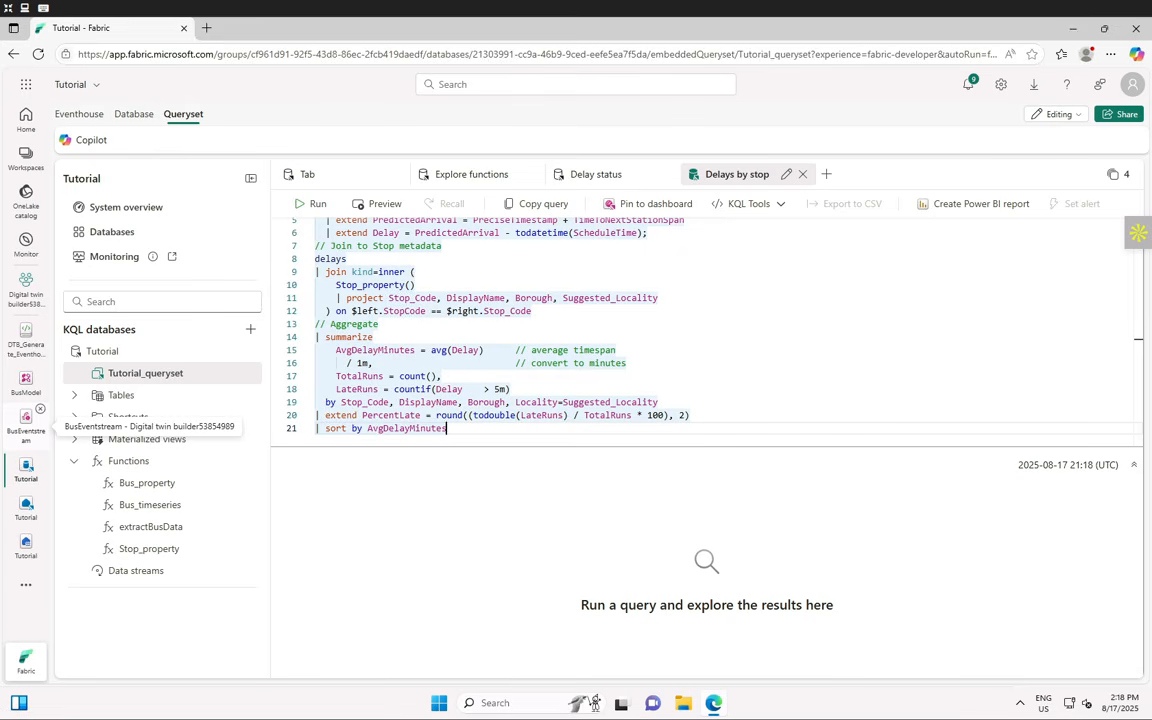
{"action": "left_click", "coordinate": [306, 203]}
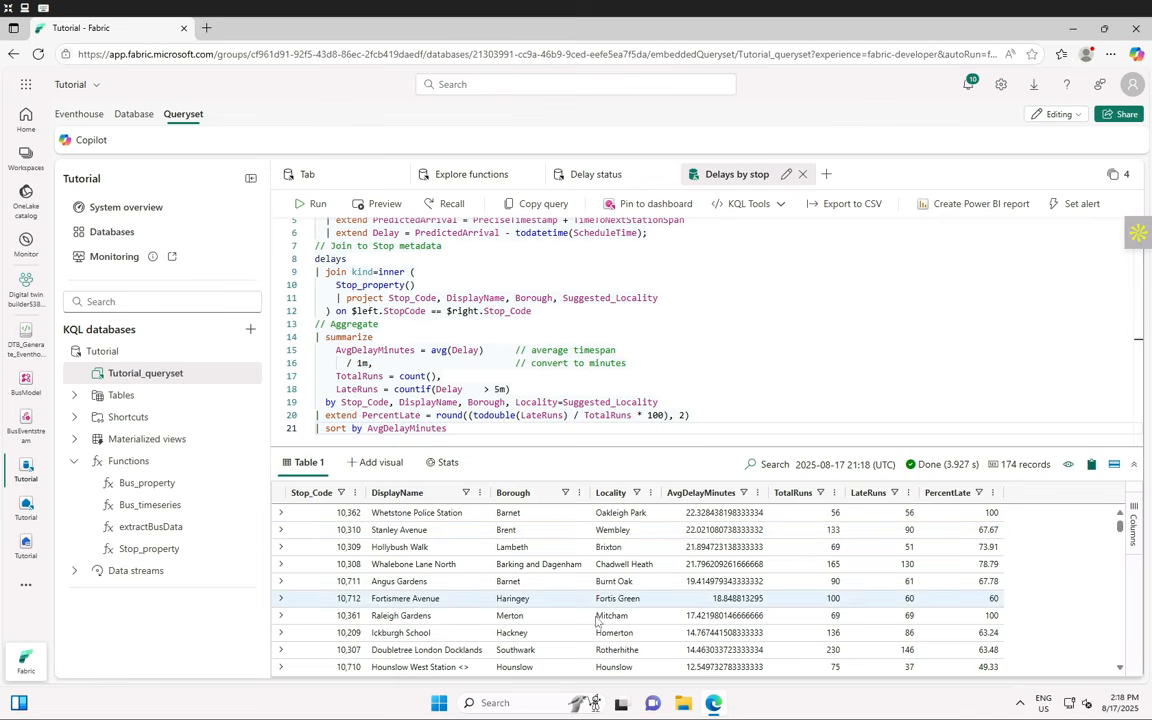
{"action": "scroll", "coordinate": [580, 624], "scroll_direction": "down", "scroll_amount": 5}
{"action": "scroll", "coordinate": [580, 624], "scroll_direction": "down", "scroll_amount": 2}
{"action": "scroll", "coordinate": [580, 624], "scroll_direction": "up", "scroll_amount": 8}
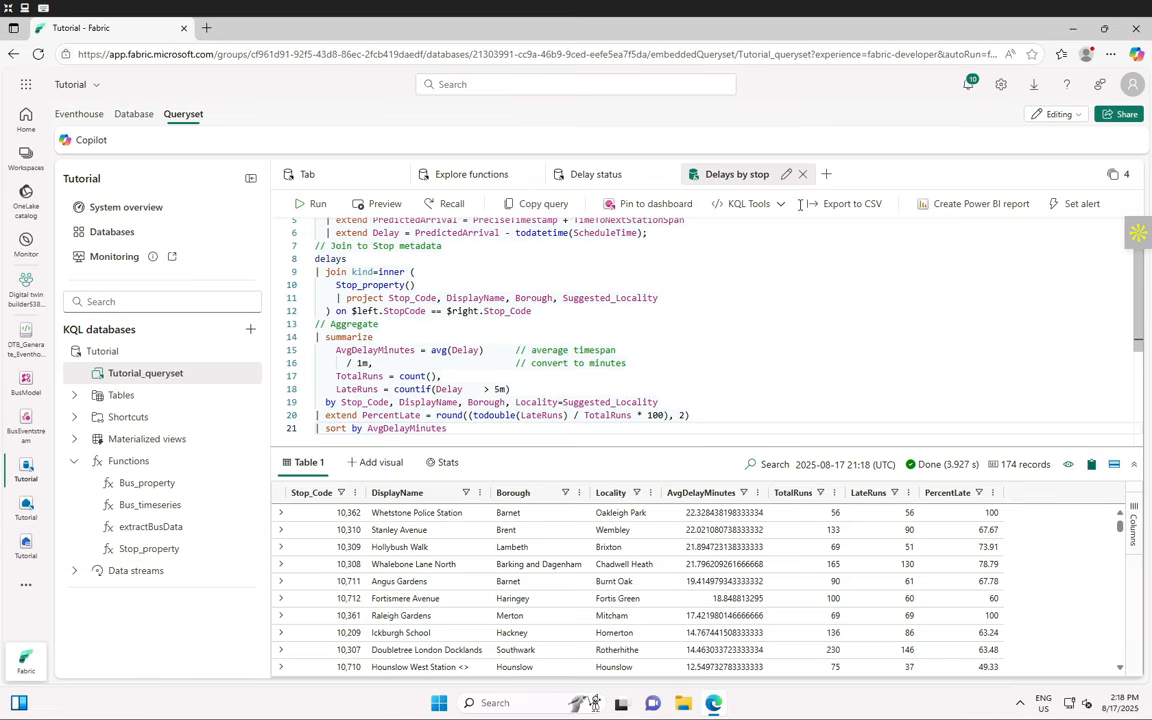
{"action": "left_click", "coordinate": [828, 175]}
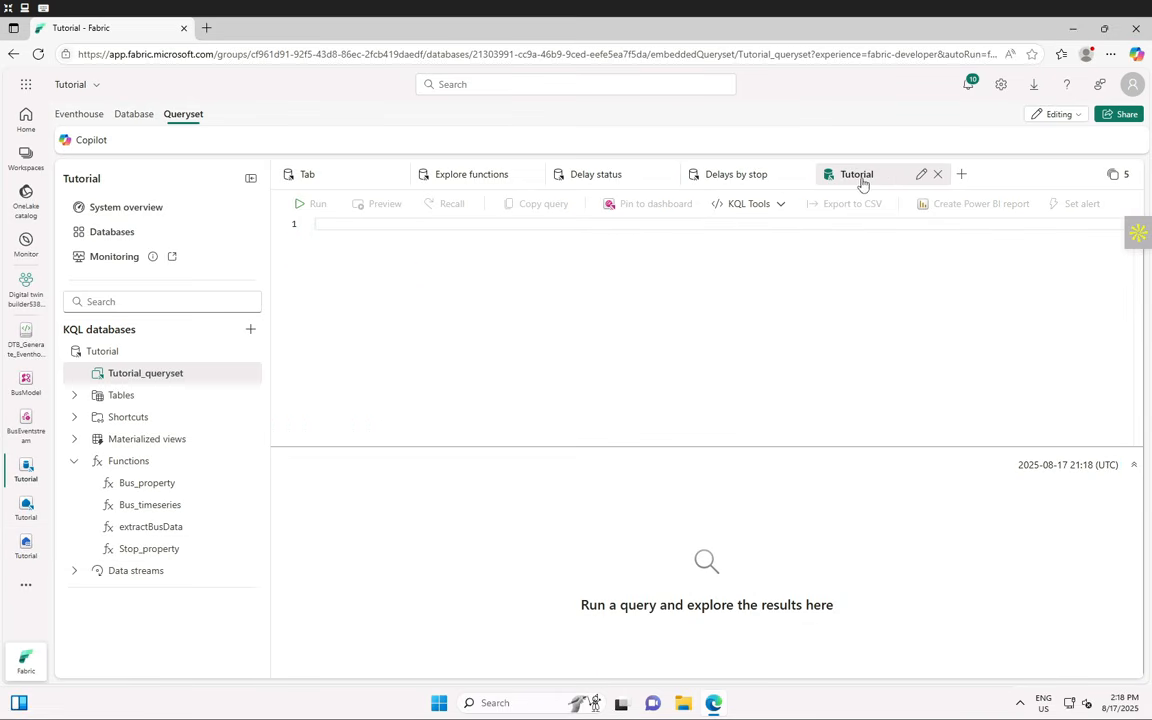
- Name the fifth tab 'Delays by bus and route' and run the pasted AvgDelayMin query, which fails on 'bus_timeseries'
{"action": "left_click", "coordinate": [921, 176]}
{"action": "double_click", "coordinate": [893, 174]}
{"action": "type", "text": "Delays "}
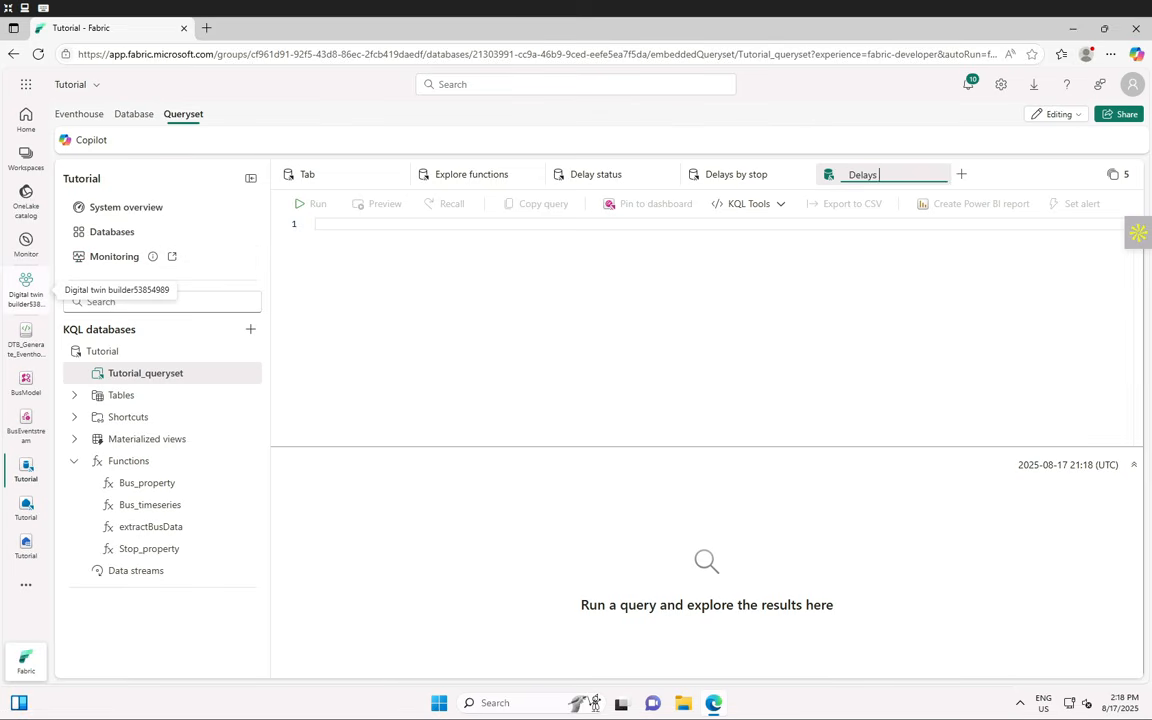
{"action": "type", "text": "by bus and route"}
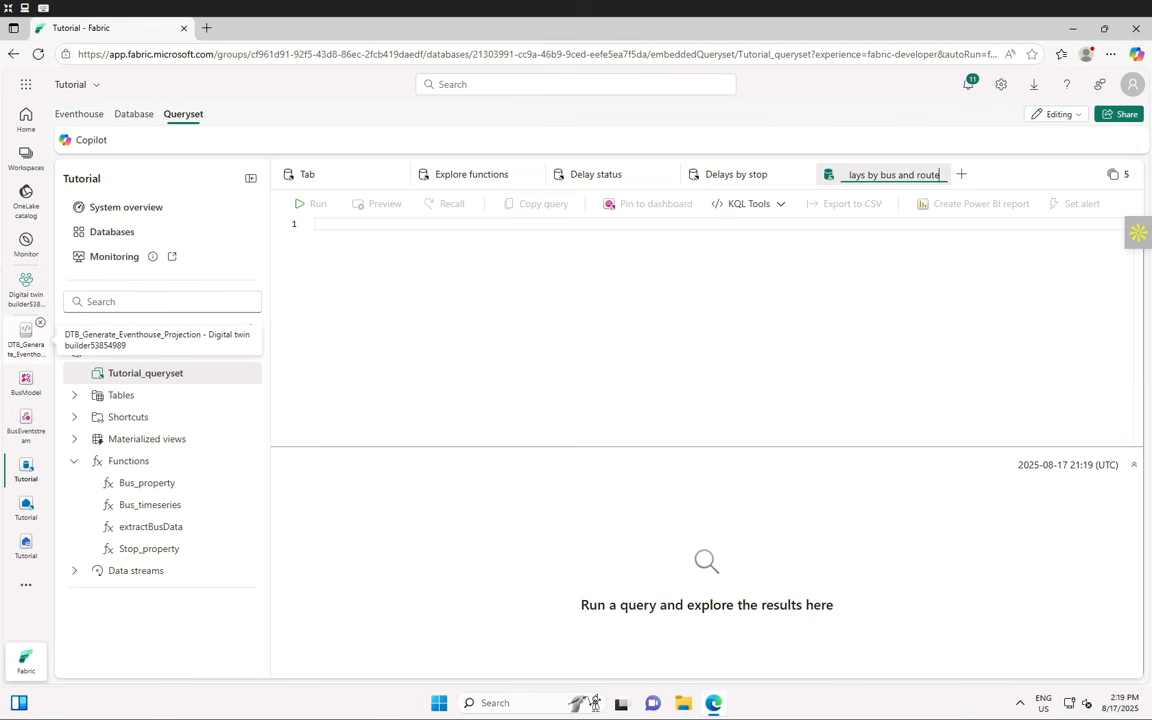
{"action": "left_click", "coordinate": [360, 226]}
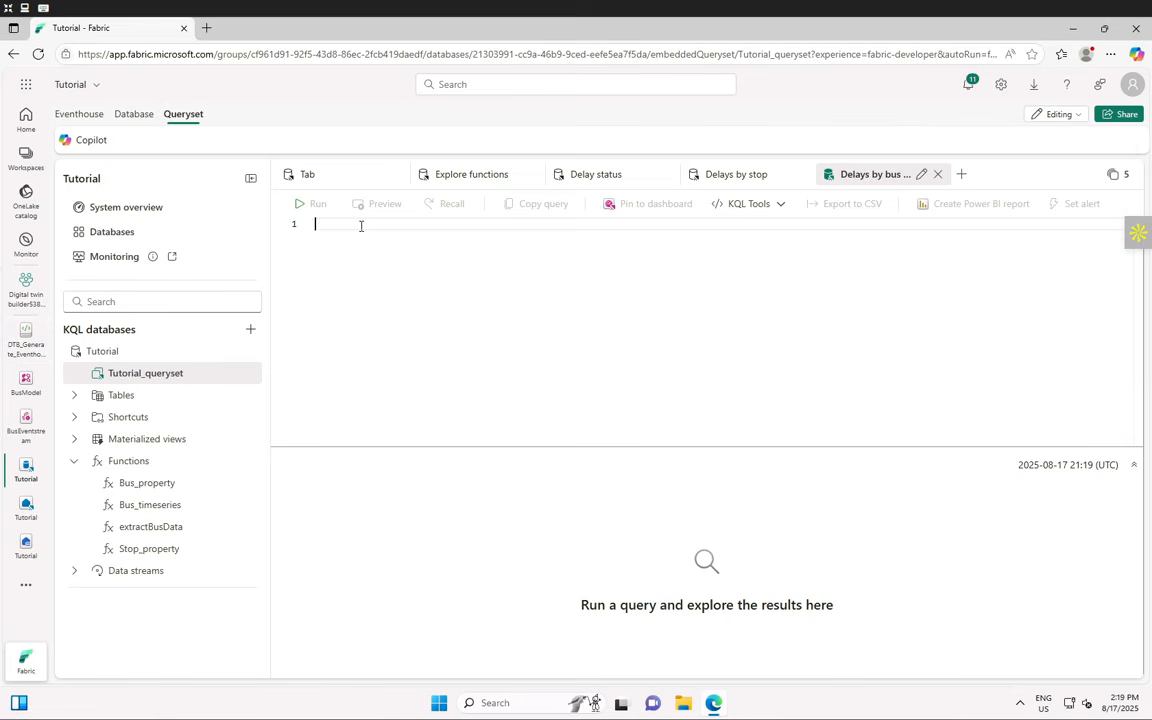
{"action": "type", "text": "bus_timeseries() | extend     // inline compute delay minutes without a two step PredictedArrival alias     DelayMinutes =       (         PreciseTimestamp         + totimespan(TimeToNextStation)         - todatetime(ScheduleTime)       ) / 1m | summarize     AvgDelayMin = round(avg(DelayMinutes), 0)    // round to whole minutes   by BusLine, StopCode | sort by AvgDelayMin"}
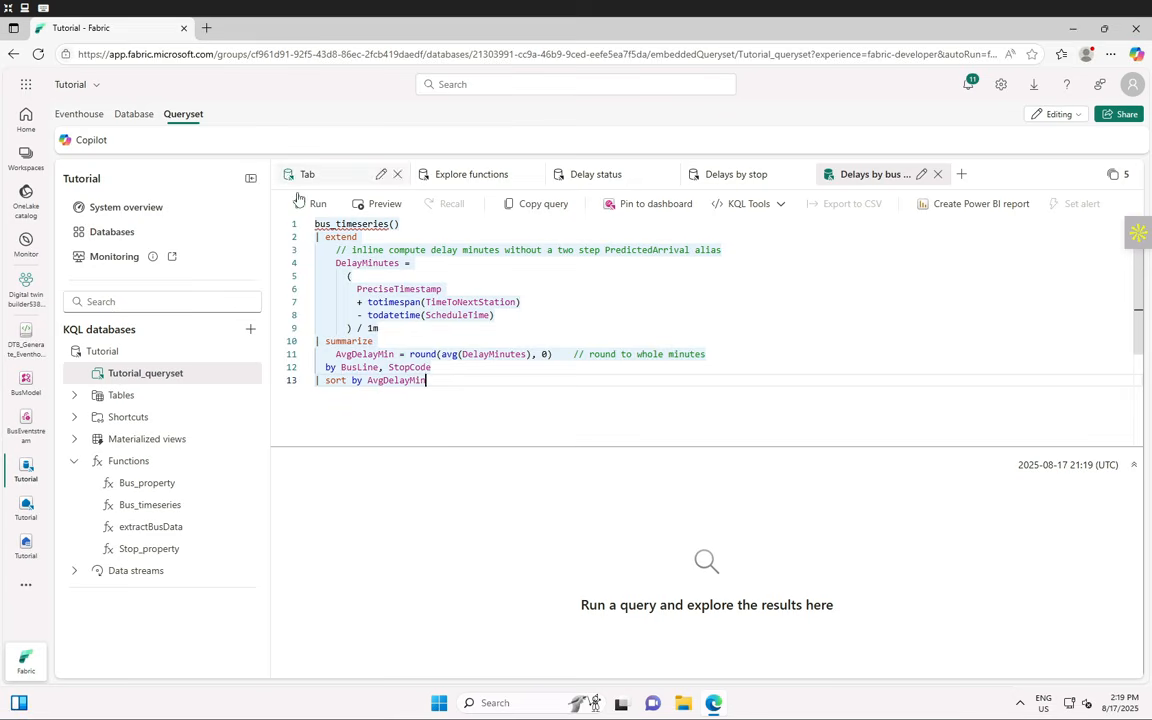
{"action": "left_click", "coordinate": [303, 204]}
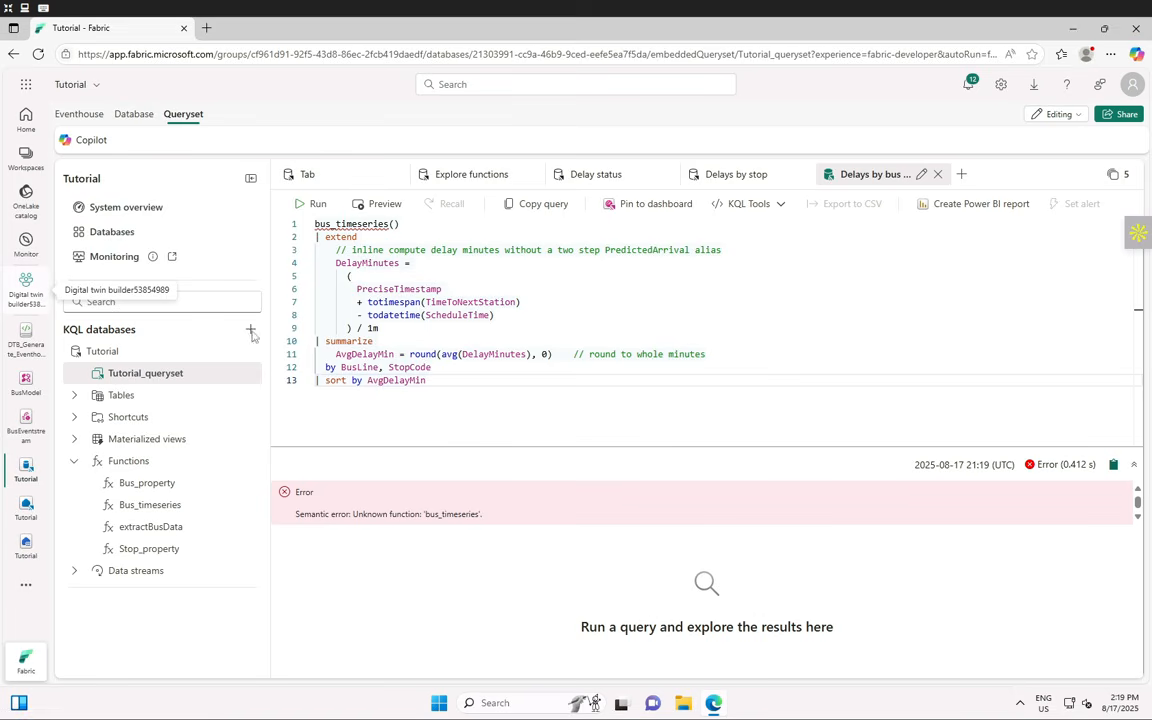
- Rerun the Delays by bus and route query and select its unknown bus_timeseries error message
{"action": "left_click", "coordinate": [479, 391]}
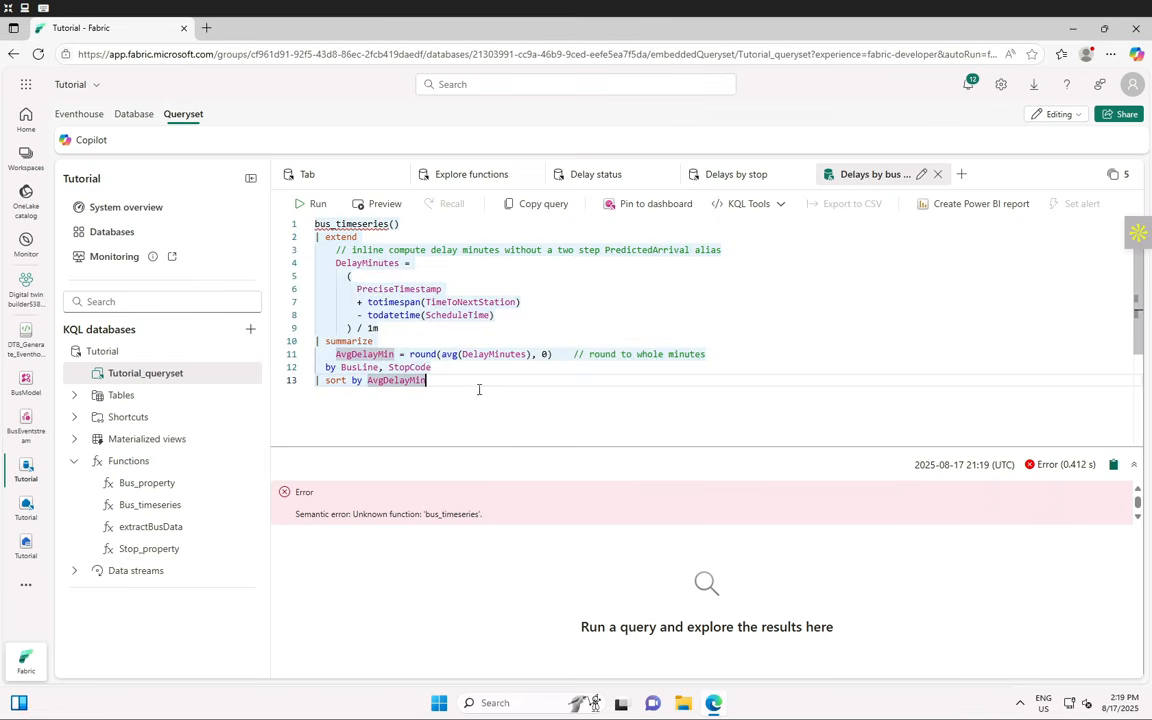
{"action": "key", "text": "ctrl+a"}
{"action": "left_click", "coordinate": [479, 388]}
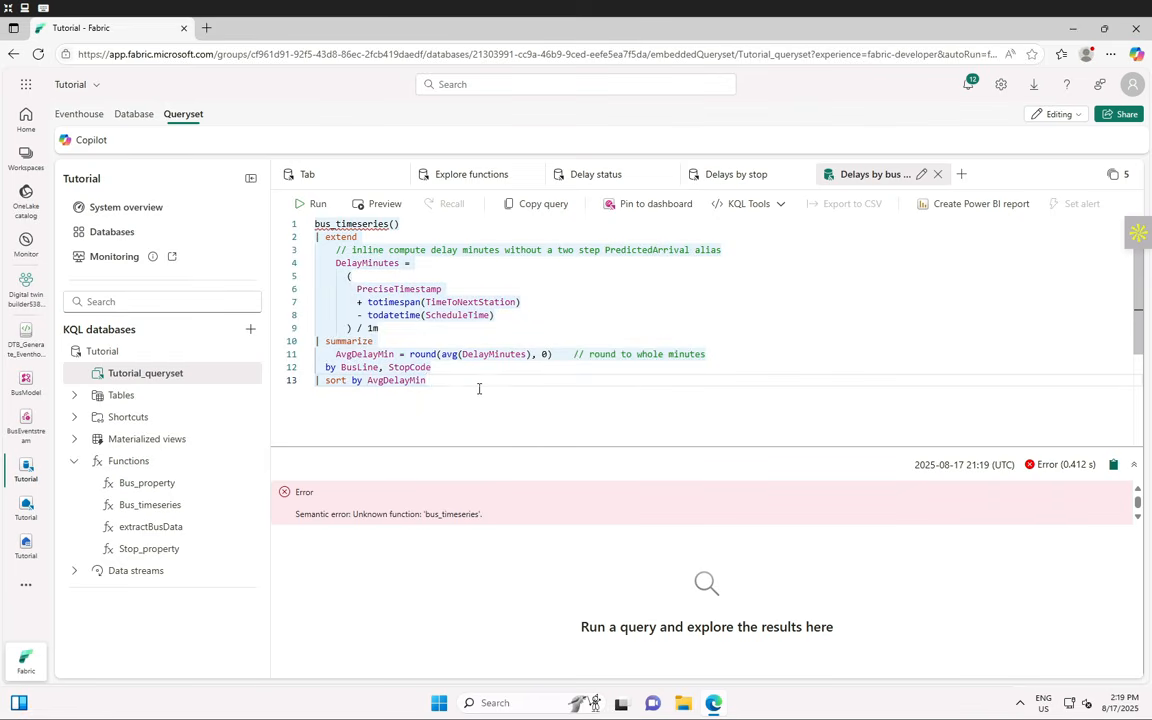
{"action": "left_click", "coordinate": [315, 205]}
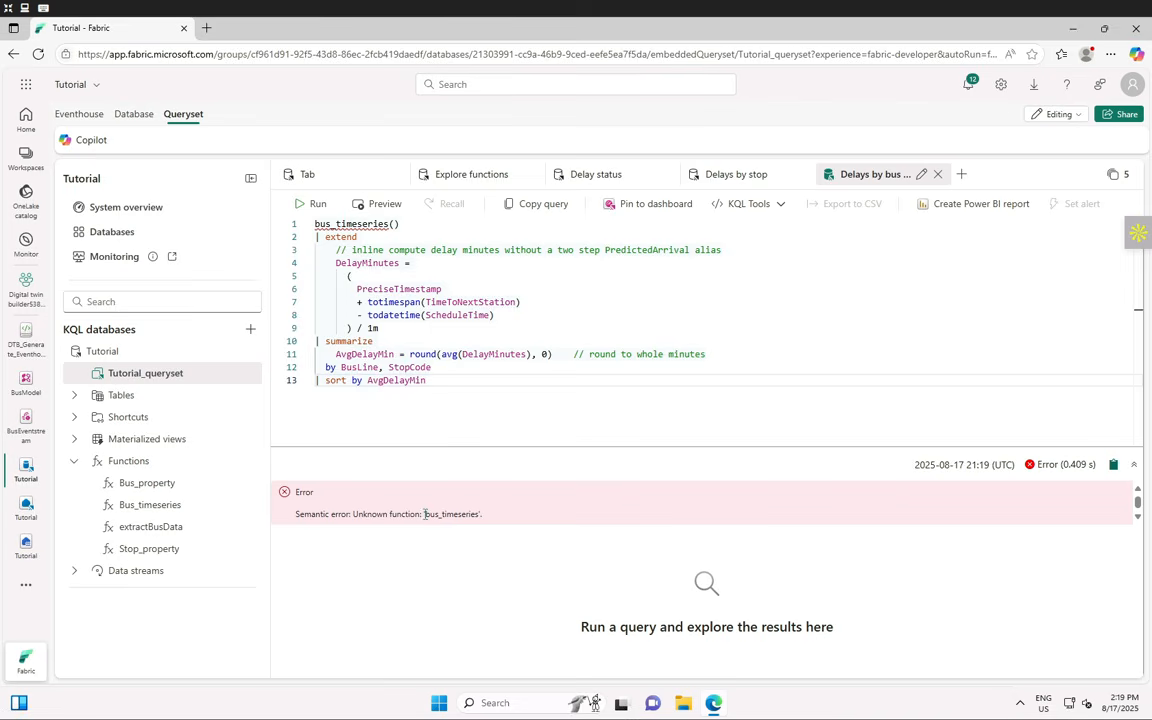
{"action": "left_click_drag", "start_coordinate": [460, 514], "coordinate": [481, 517]}
{"action": "left_click_drag", "start_coordinate": [483, 497], "coordinate": [480, 514]}
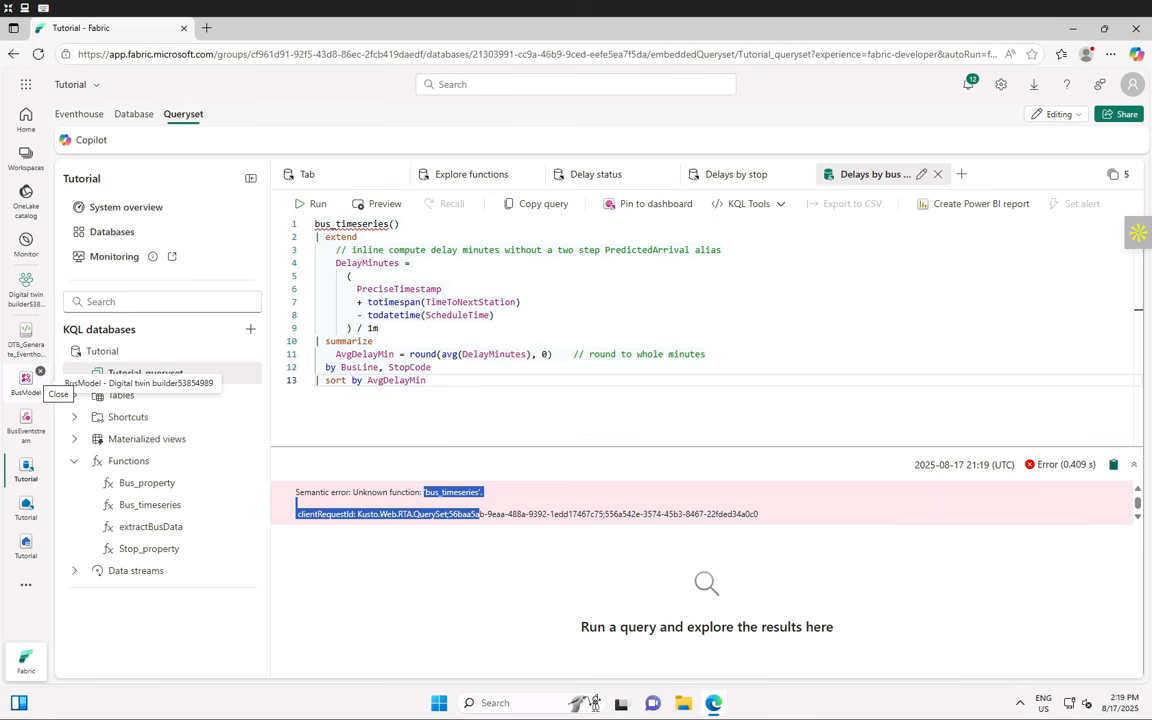
- Compare against the Delays by stop query, then return to Delays by bus and route
{"action": "left_click", "coordinate": [746, 178]}
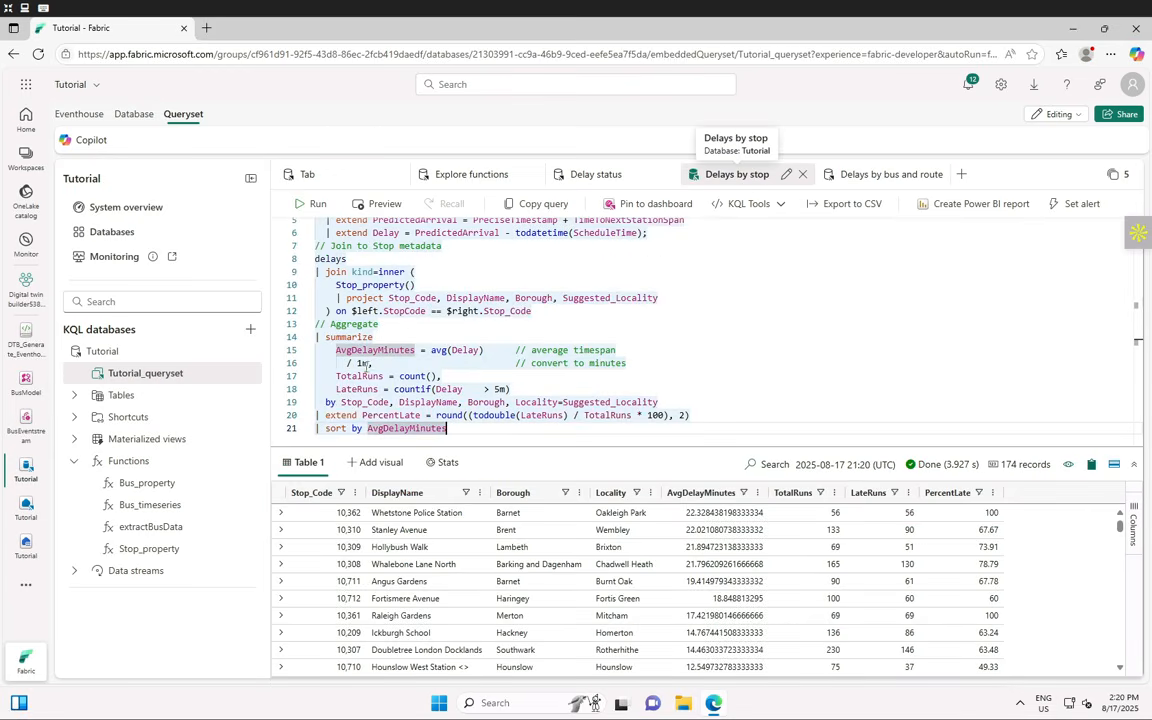
{"action": "scroll", "coordinate": [378, 288], "scroll_direction": "up", "scroll_amount": 2}
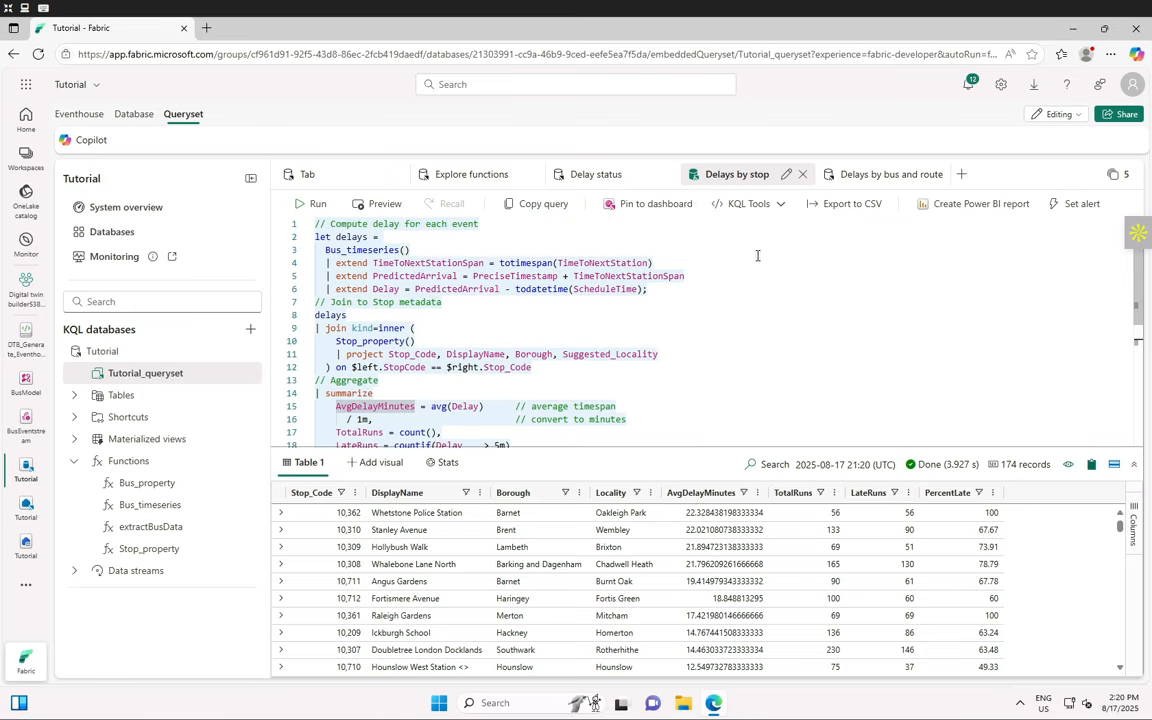
{"action": "left_click", "coordinate": [858, 175]}
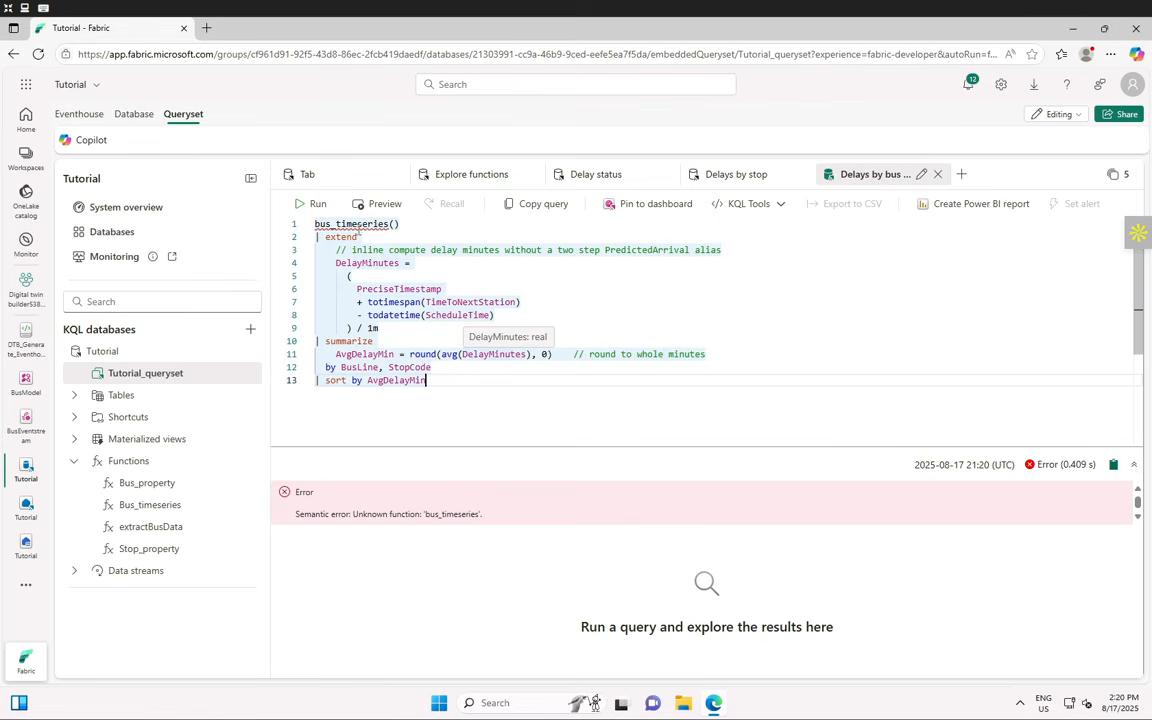
- Replace bus_timeseries on line 1 with Bus_timeseries() and run it, returning 475 delay records
{"action": "left_click", "coordinate": [357, 224]}
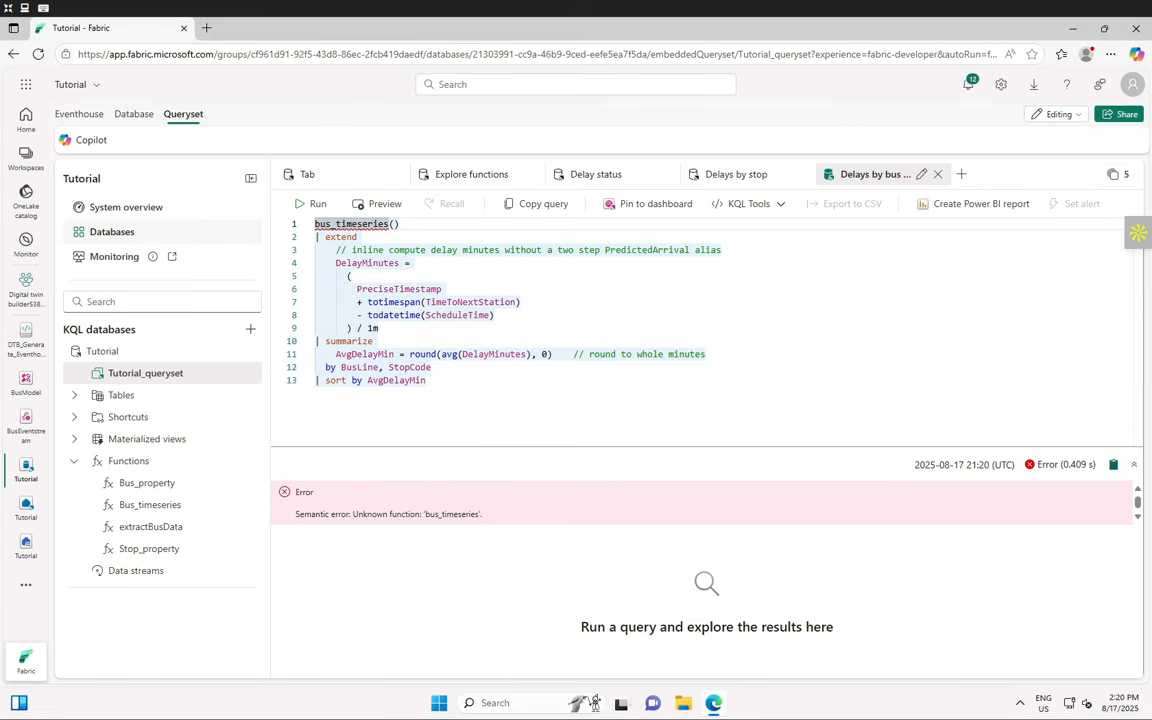
{"action": "left_click", "coordinate": [571, 345]}
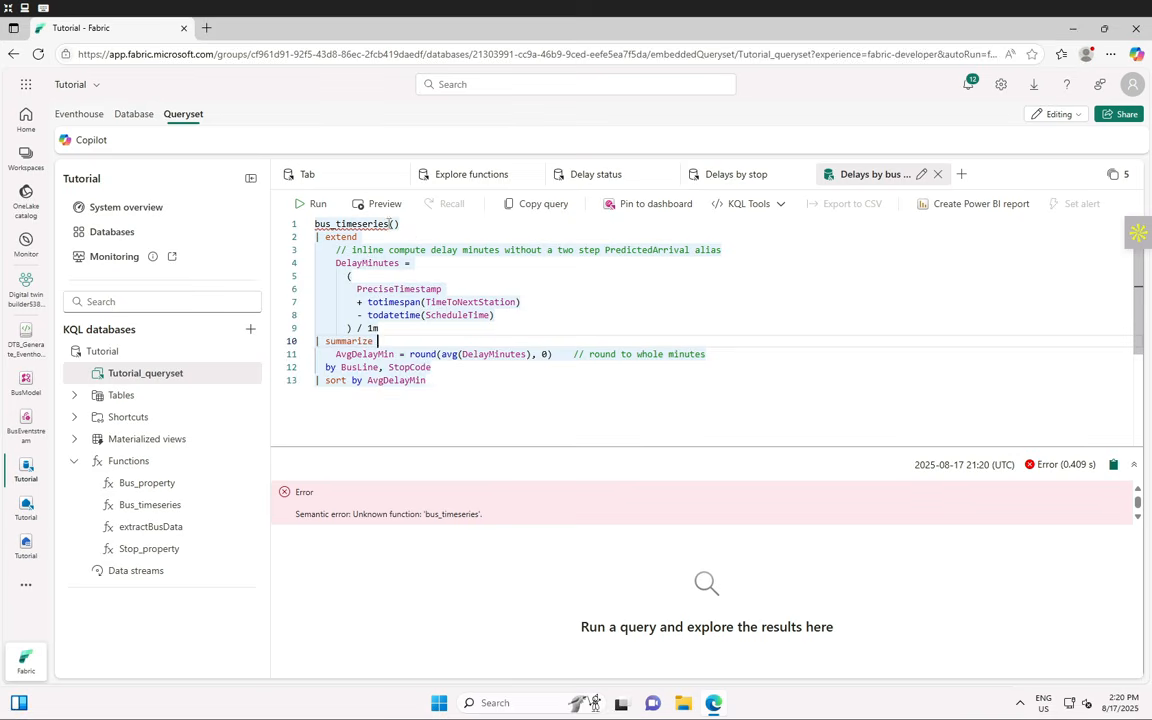
{"action": "double_click", "coordinate": [348, 224]}
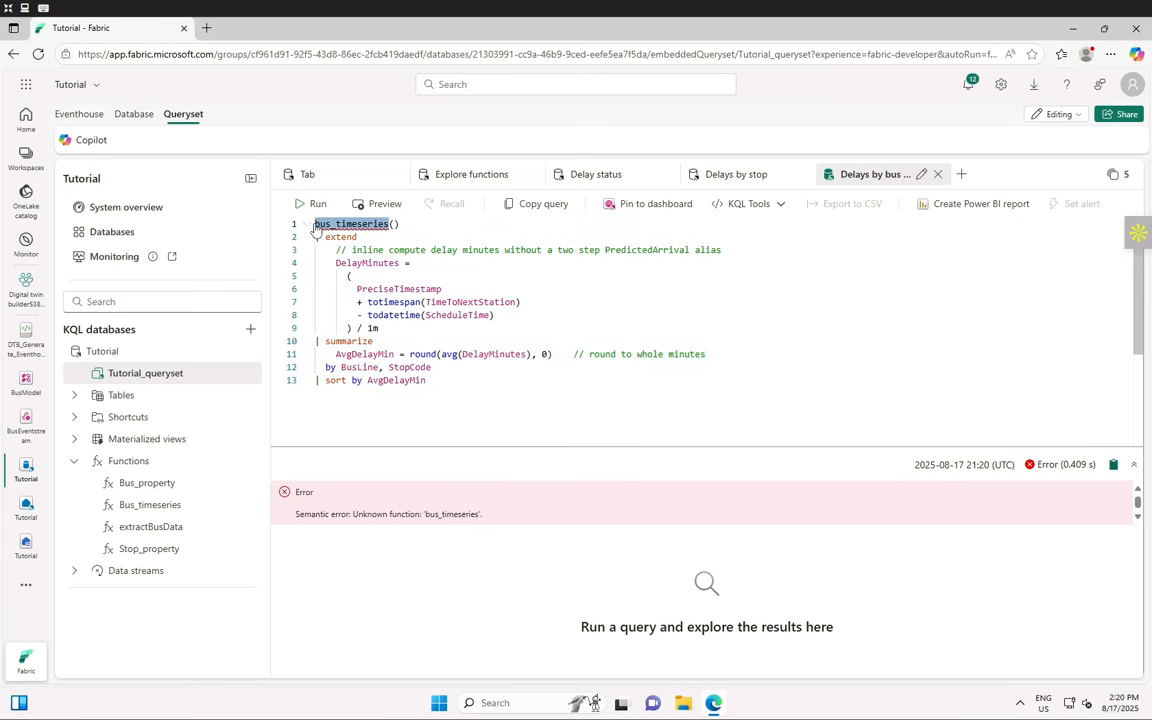
{"action": "type", "text": "bus"}
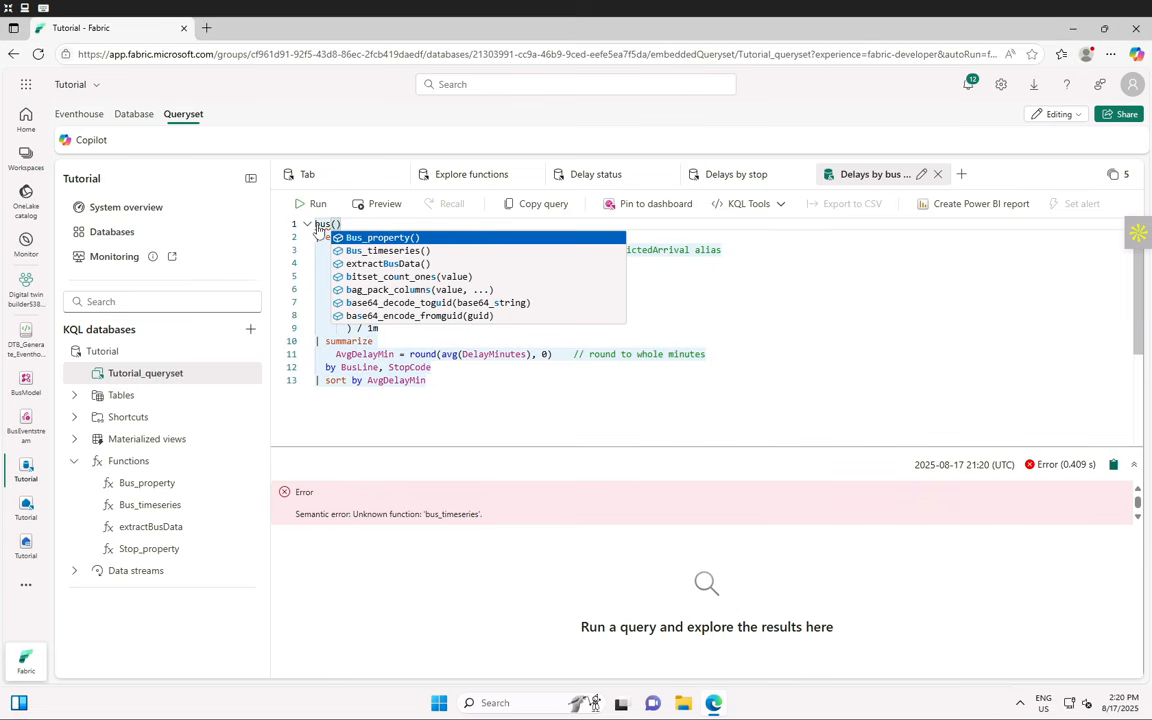
{"action": "left_click", "coordinate": [401, 250]}
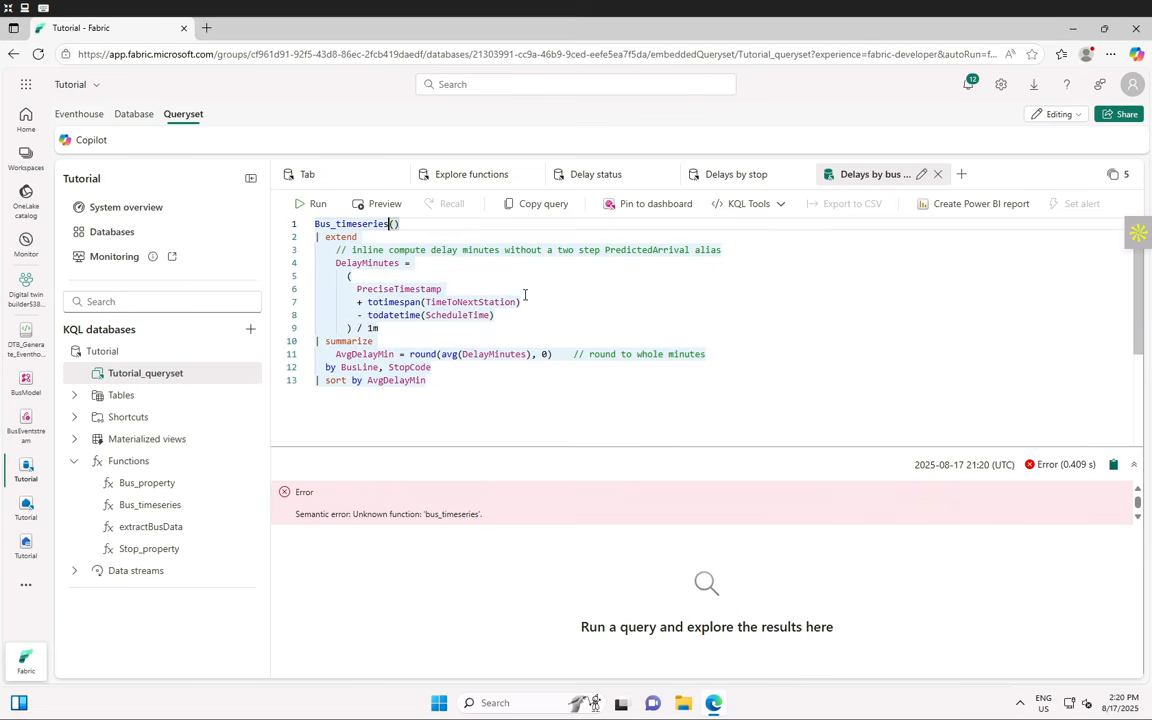
{"action": "left_click", "coordinate": [314, 206]}
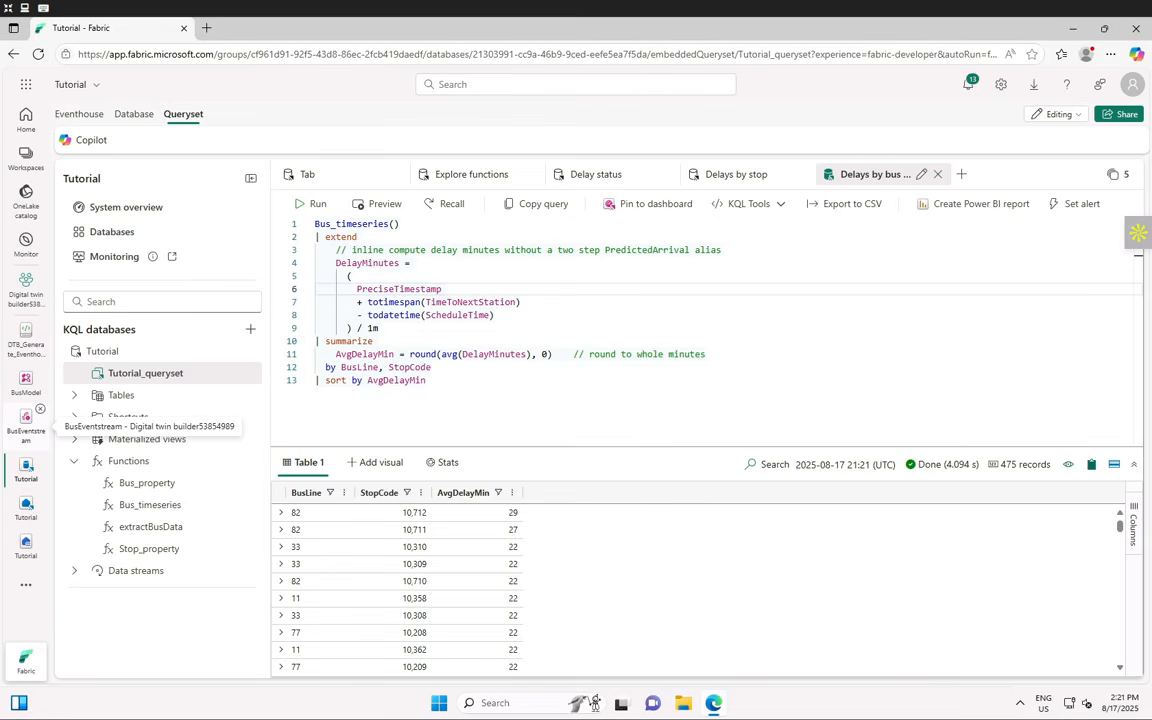
- Add a new query tab and name it 'Estimated lateness'
{"action": "left_click", "coordinate": [961, 174]}
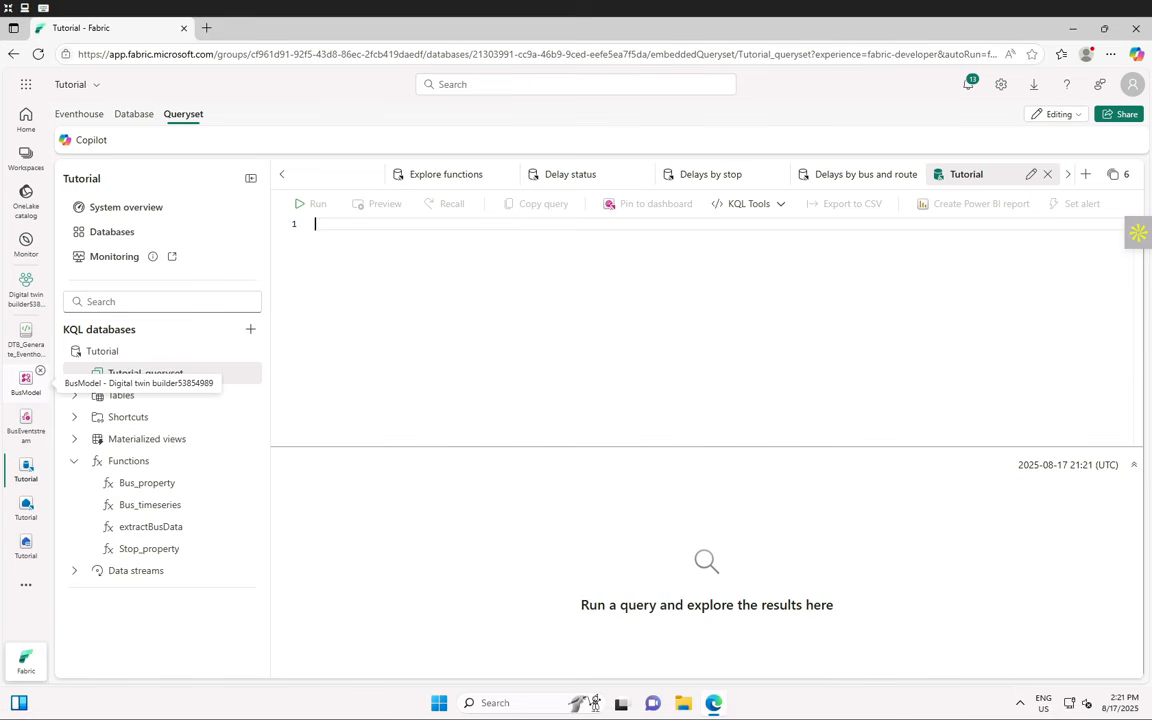
{"action": "left_click", "coordinate": [1030, 174]}
{"action": "double_click", "coordinate": [1013, 173]}
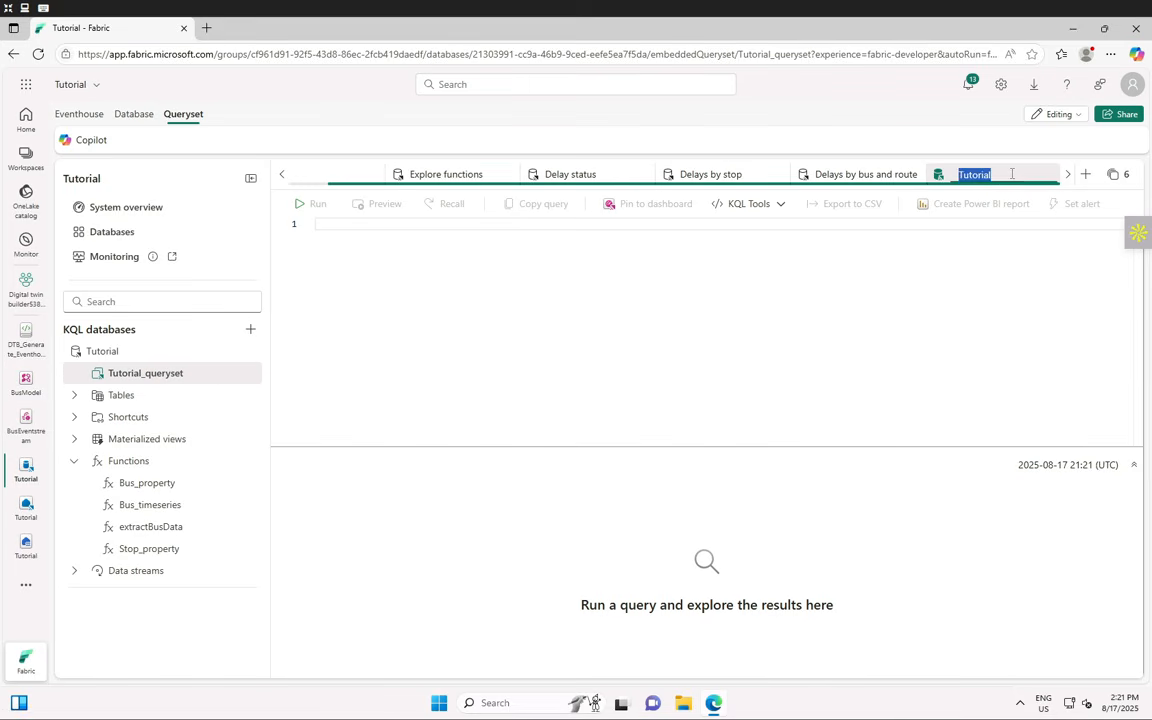
{"action": "type", "text": "E"}
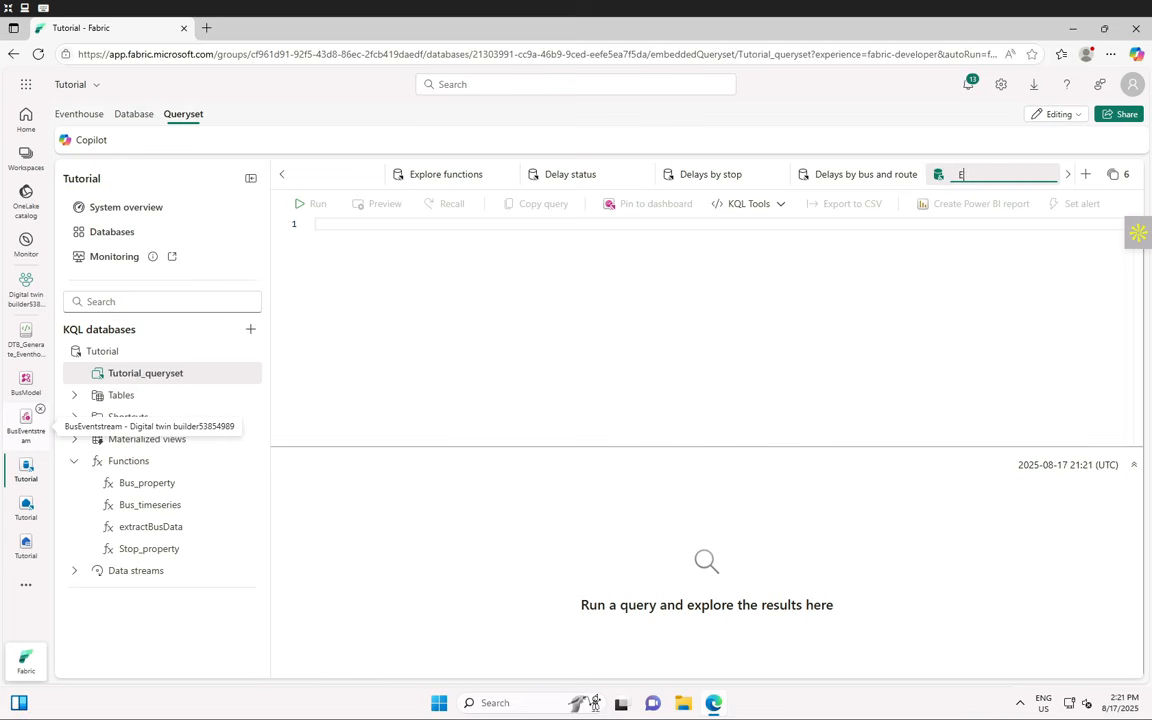
{"action": "type", "text": "stimated lateness"}
{"action": "key", "text": "Return"}
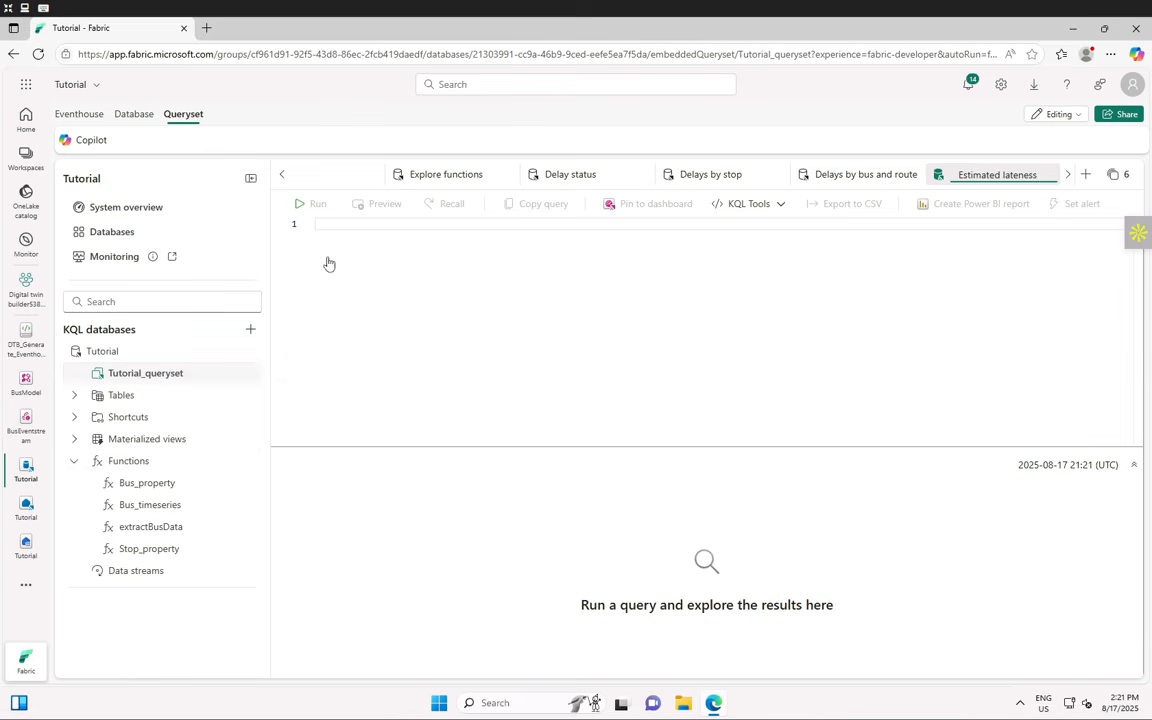
- Paste the late-arrival query and change its bus_timeseries() call to Bus_timeseries()
{"action": "left_click", "coordinate": [335, 224]}
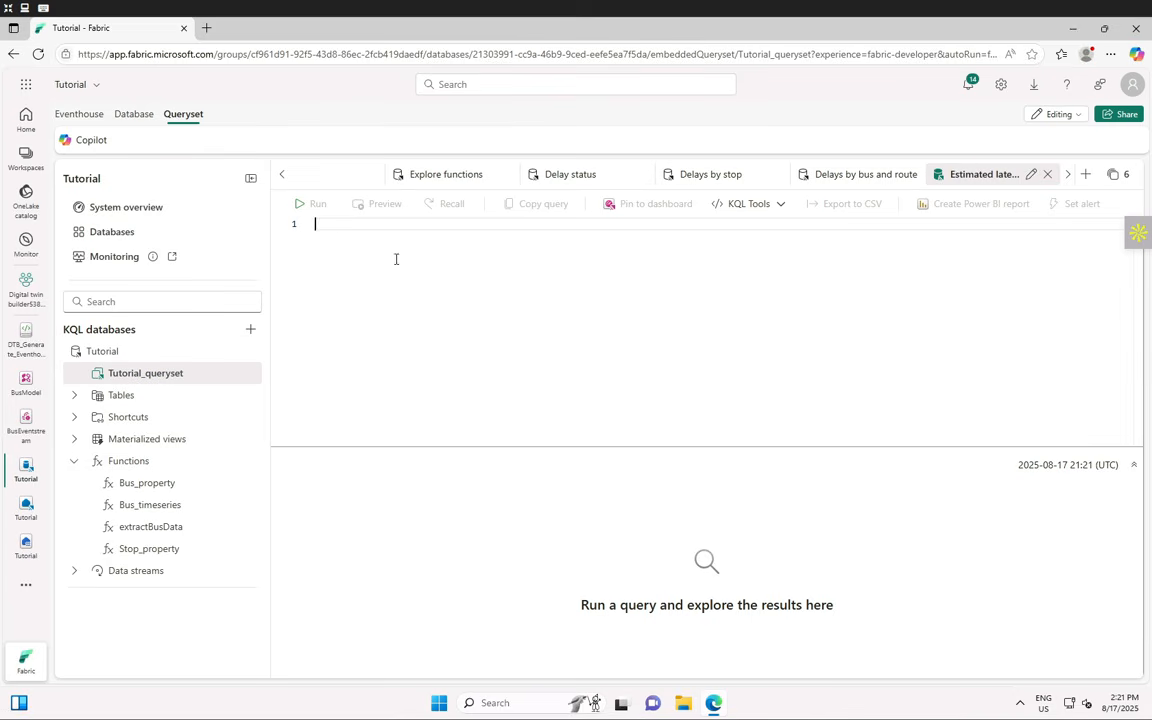
{"action": "type", "text": "bus_timeseries() // Compute when the bus will actually arrive at the next stop | extend PredictedArrival = PreciseTimestamp + totimespan(TimeToNextStation) // Classify \"will be late\" as a boolean | extend WillBeLate = PredictedArrival > todatetime(ScheduleTime) + 5m // Select final output columns | project     PreciseTimestamp,     StopCode,     PredictedArrival,     WillBeLate"}
{"action": "left_click_drag", "start_coordinate": [397, 224], "coordinate": [314, 225]}
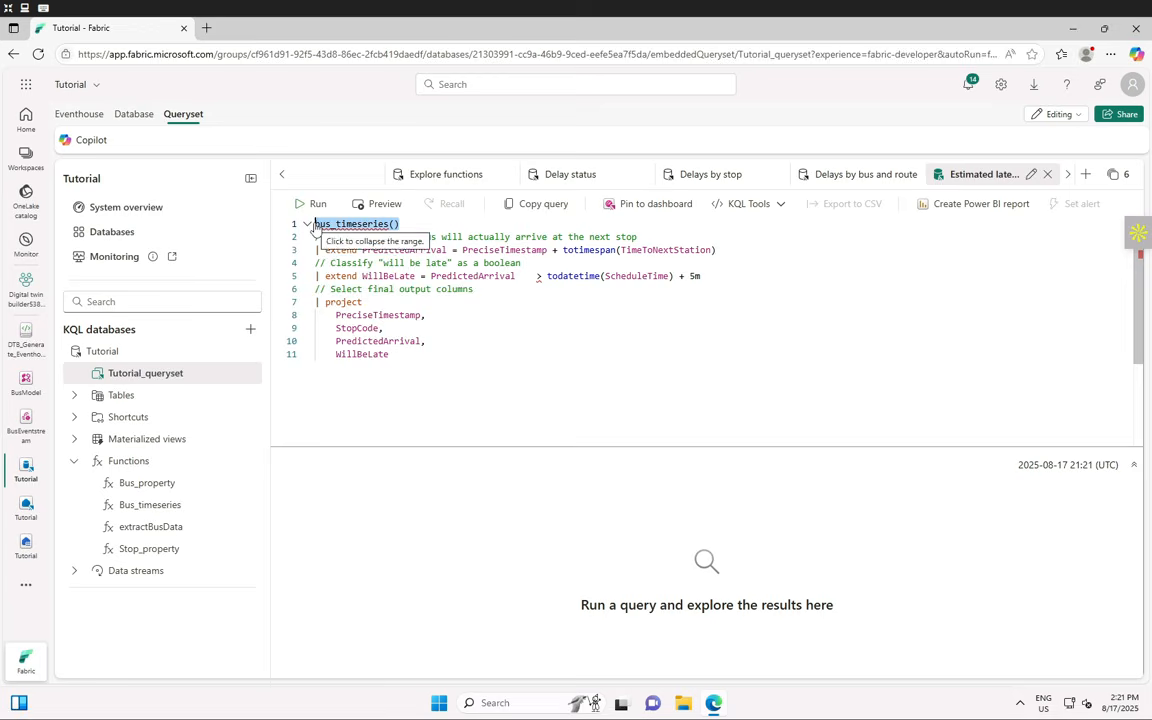
{"action": "type", "text": "bus"}
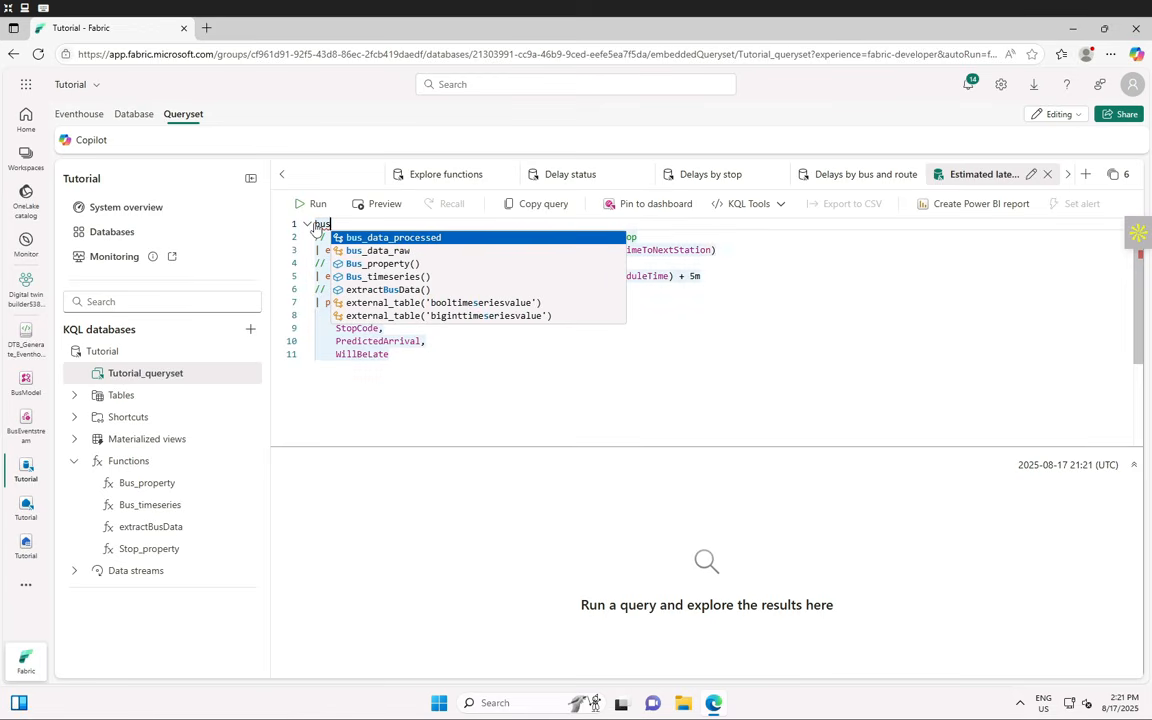
{"action": "left_click", "coordinate": [416, 276]}
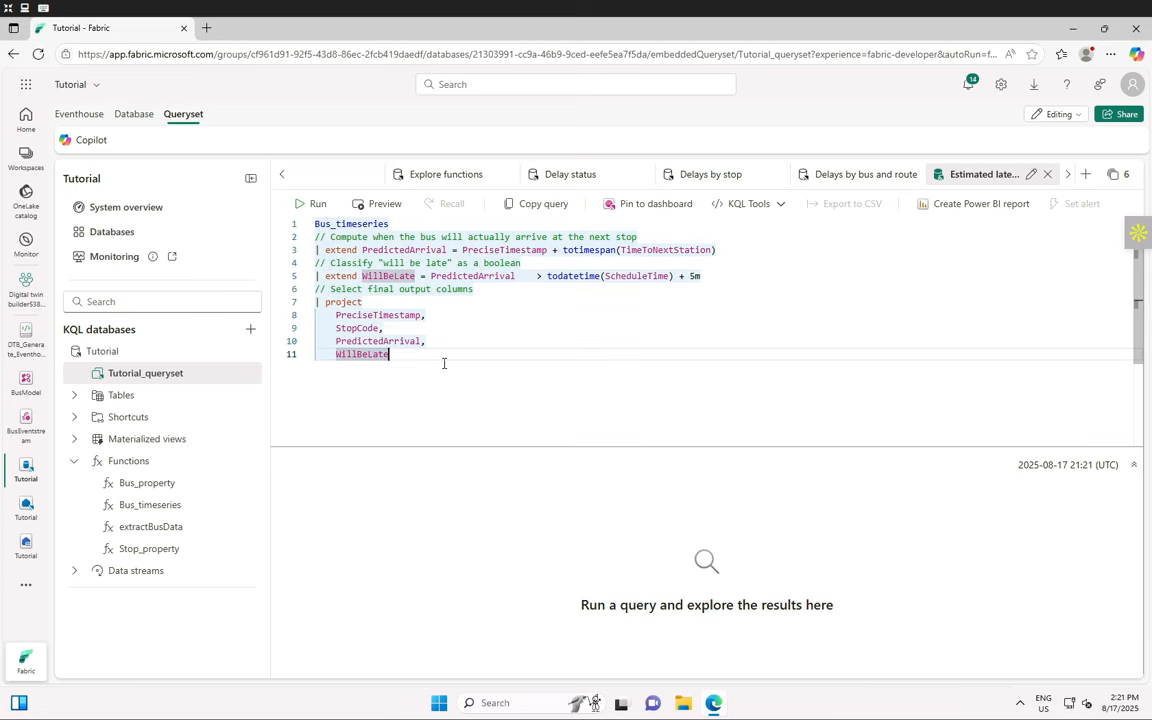
{"action": "key", "text": "ctrl+a"}
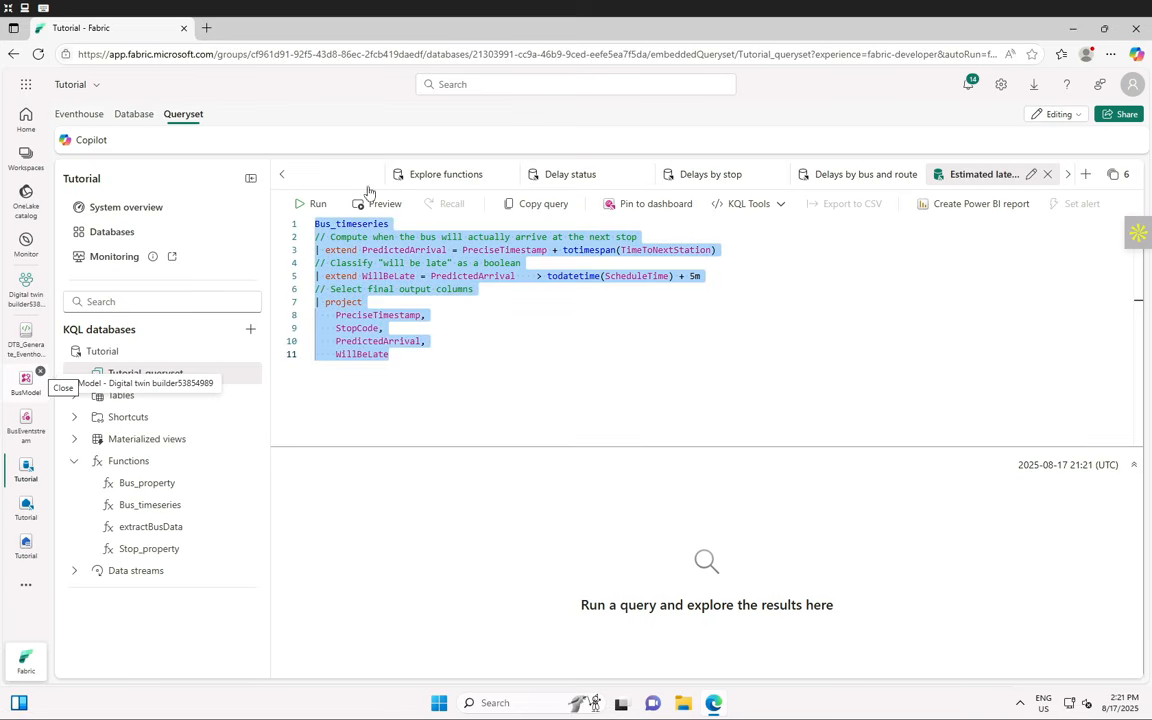
- Run Estimated lateness (31,512 records), then go to the Digital twin builder workspace
{"action": "left_click", "coordinate": [312, 203]}
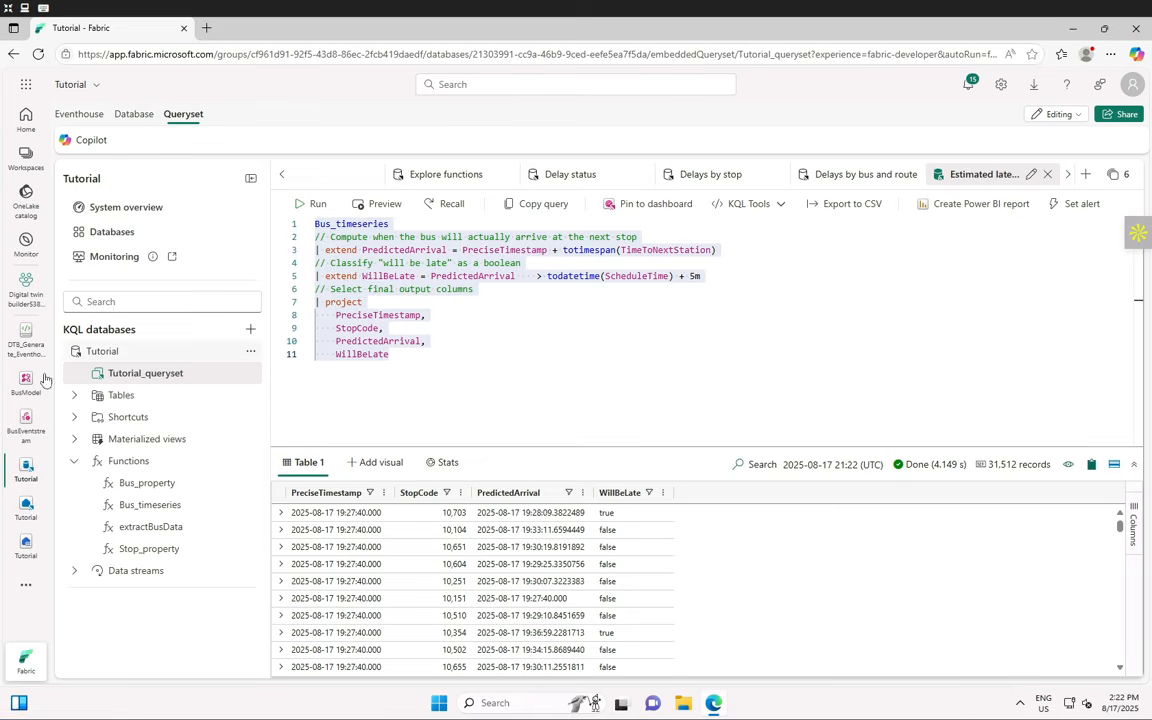
{"action": "left_click", "coordinate": [26, 287]}
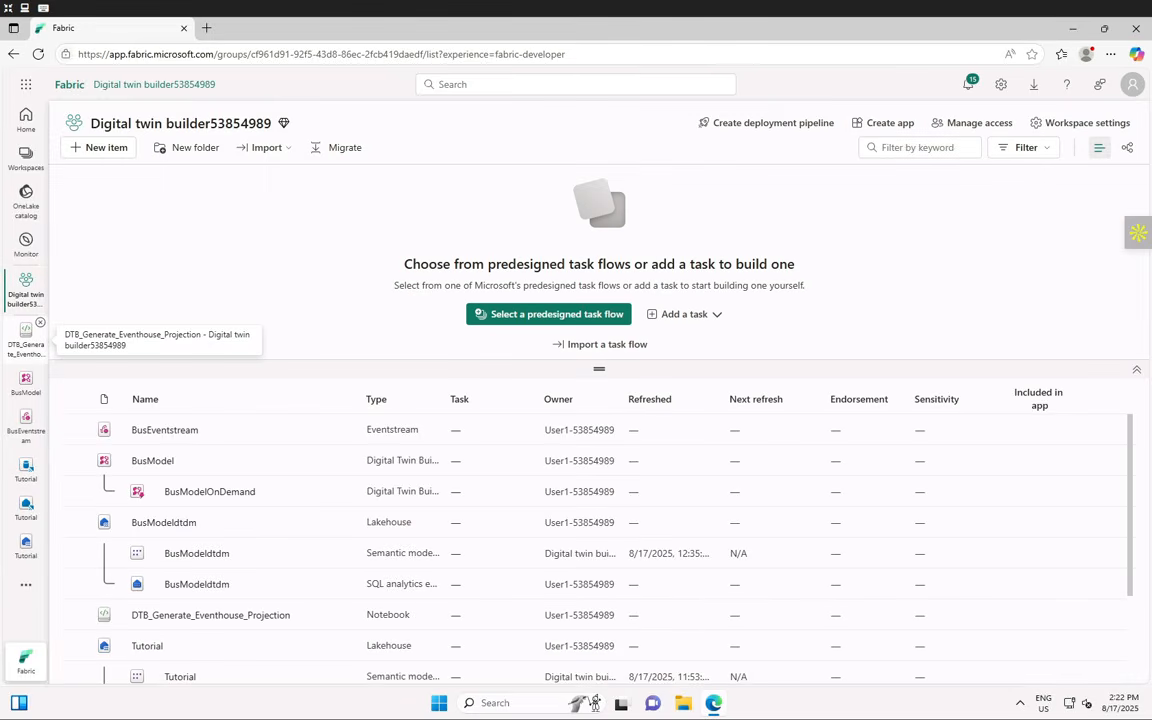
- Create a new Real-Time Dashboard item named 'Real-Time' from New item
{"action": "left_click", "coordinate": [98, 155]}
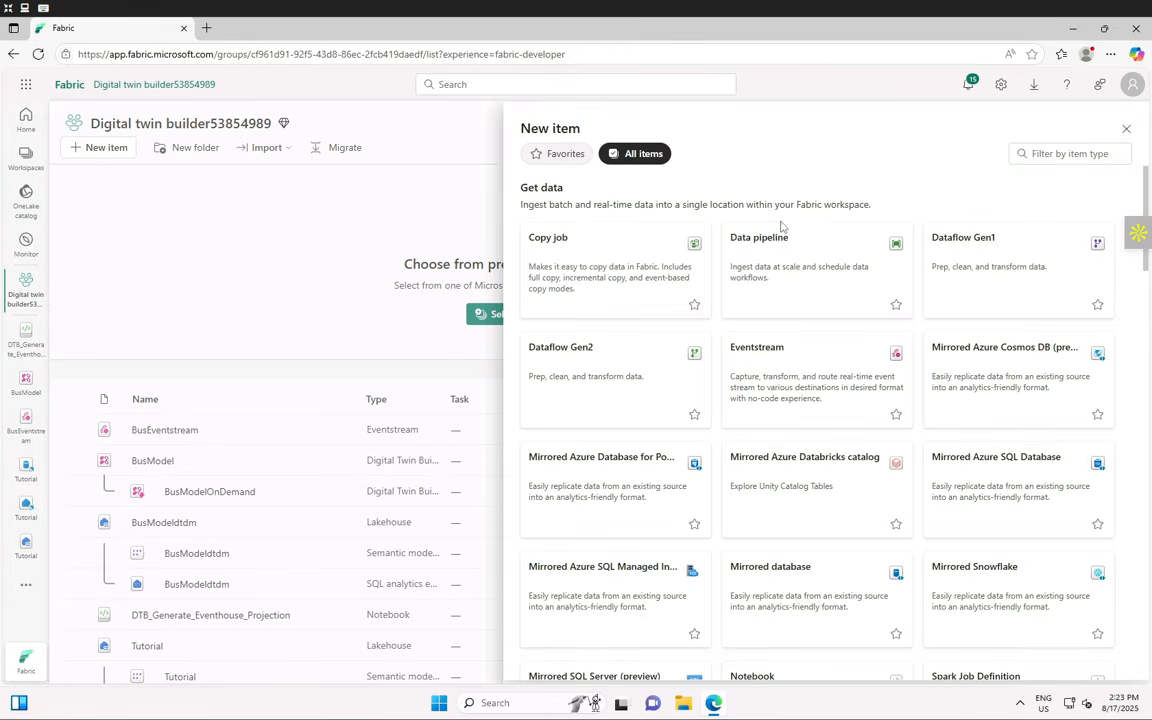
{"action": "left_click", "coordinate": [1040, 153]}
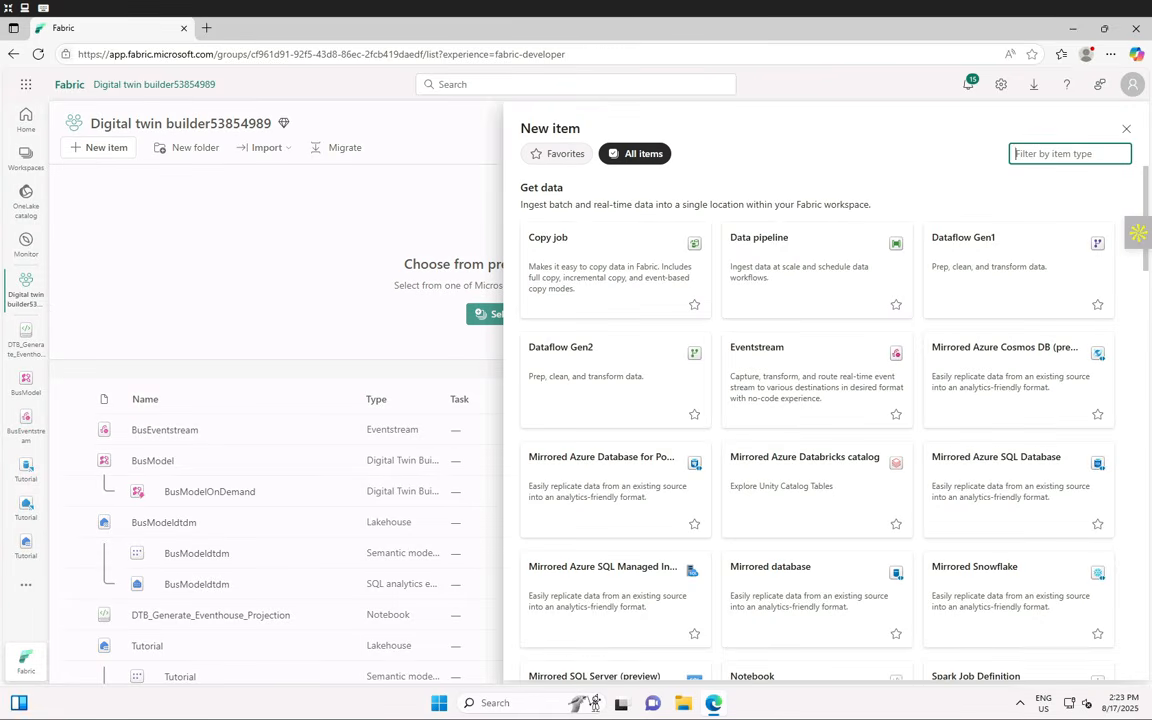
{"action": "type", "text": "Real-Time Dashboard"}
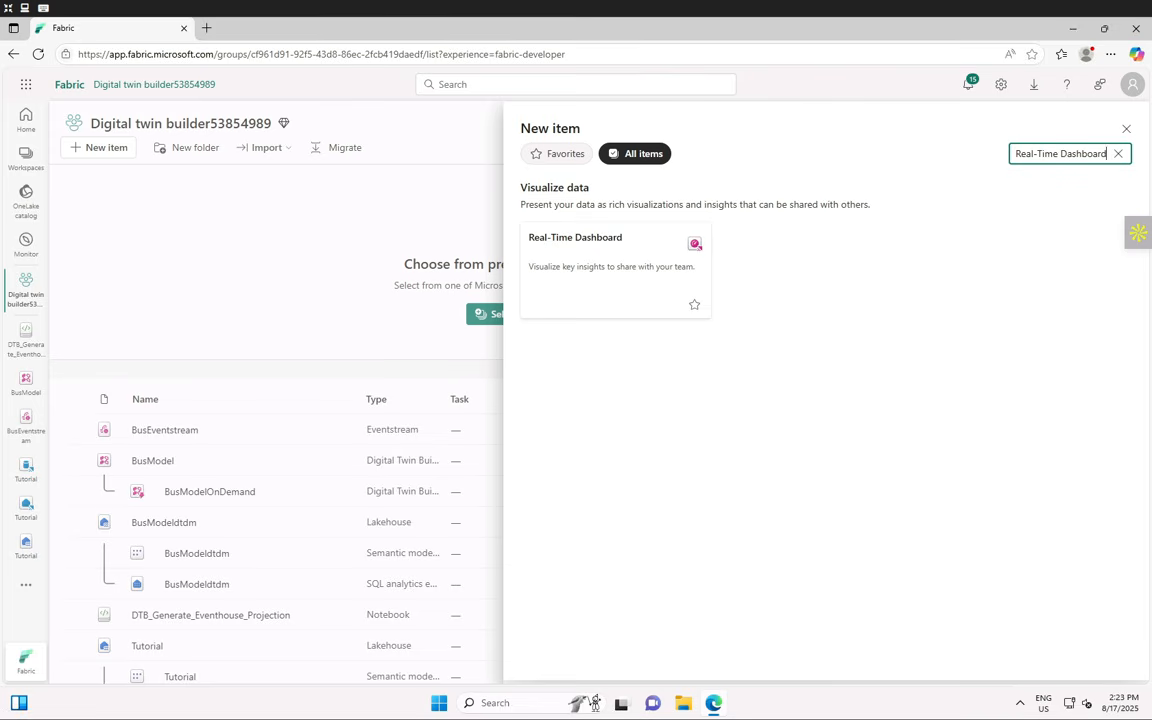
{"action": "left_click", "coordinate": [615, 270]}
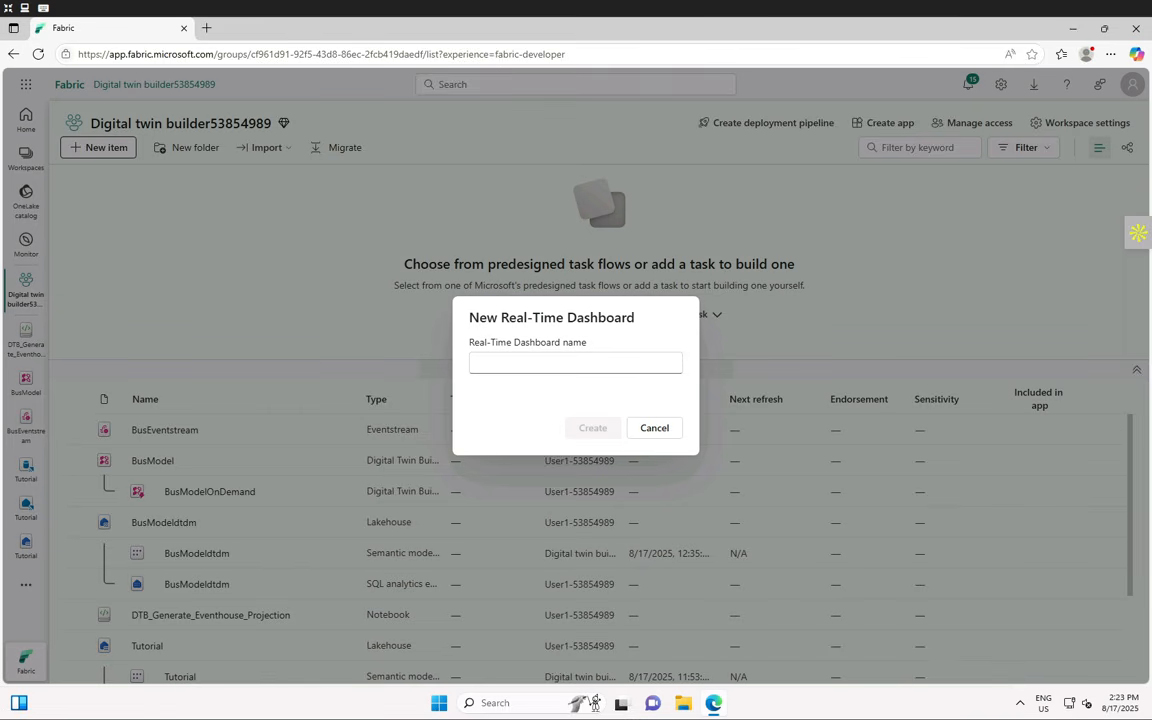
{"action": "left_click", "coordinate": [519, 366]}
{"action": "type", "text": "Real-Time"}
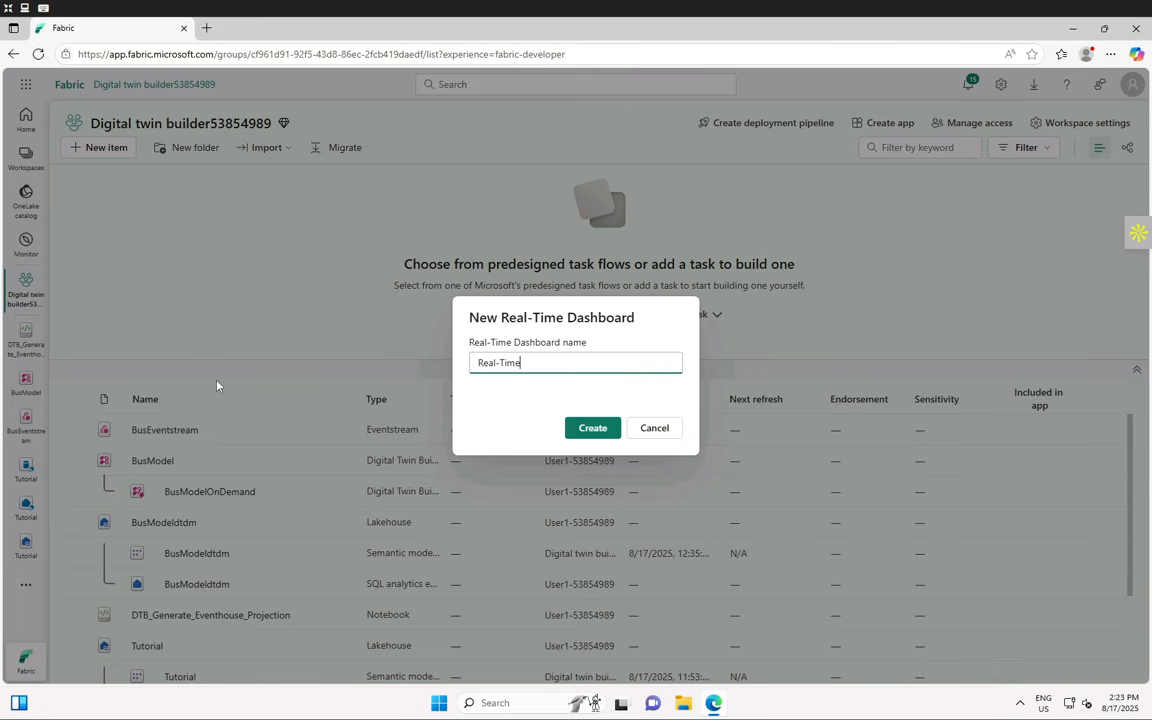
{"action": "left_click", "coordinate": [592, 430]}
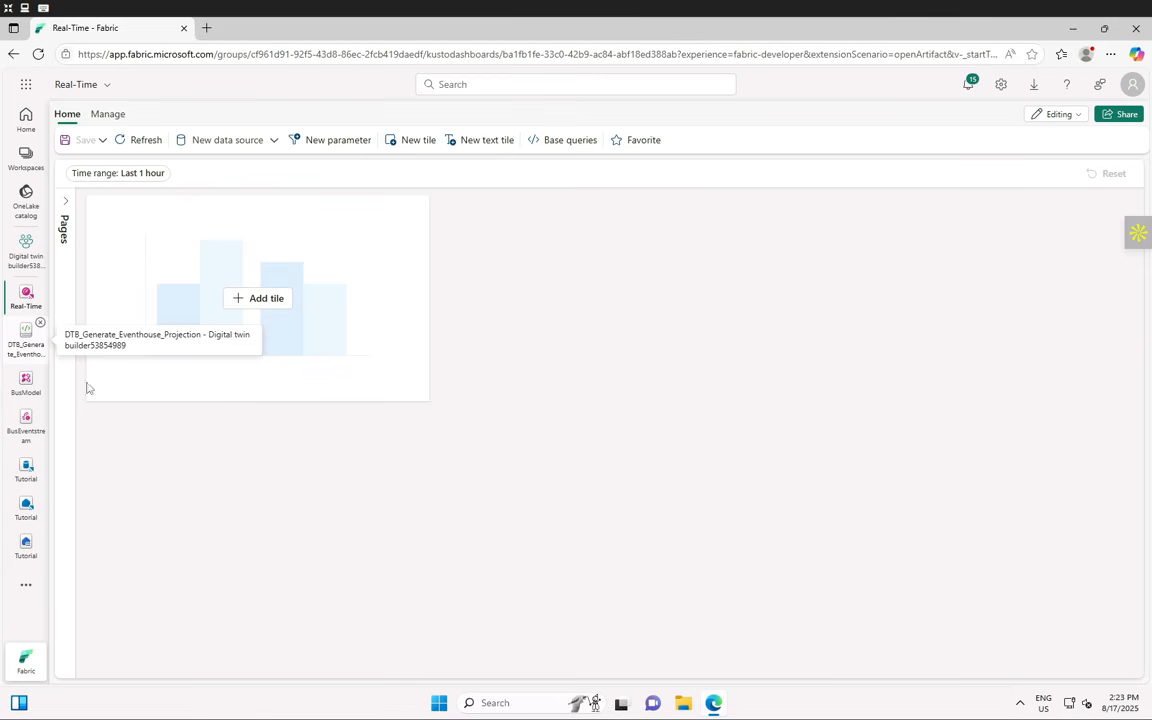
- Replace the dashboard with DTB+RTI_dashboard.json and accept the migration warnings
{"action": "left_click", "coordinate": [110, 116]}
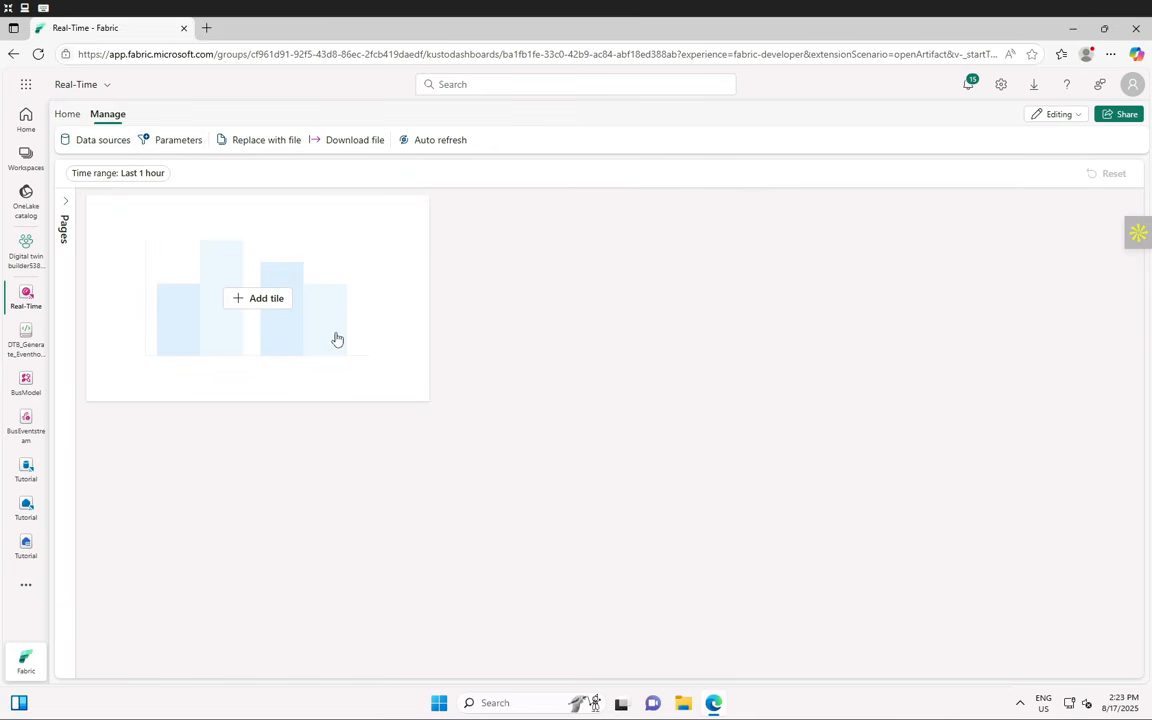
{"action": "left_click", "coordinate": [267, 147]}
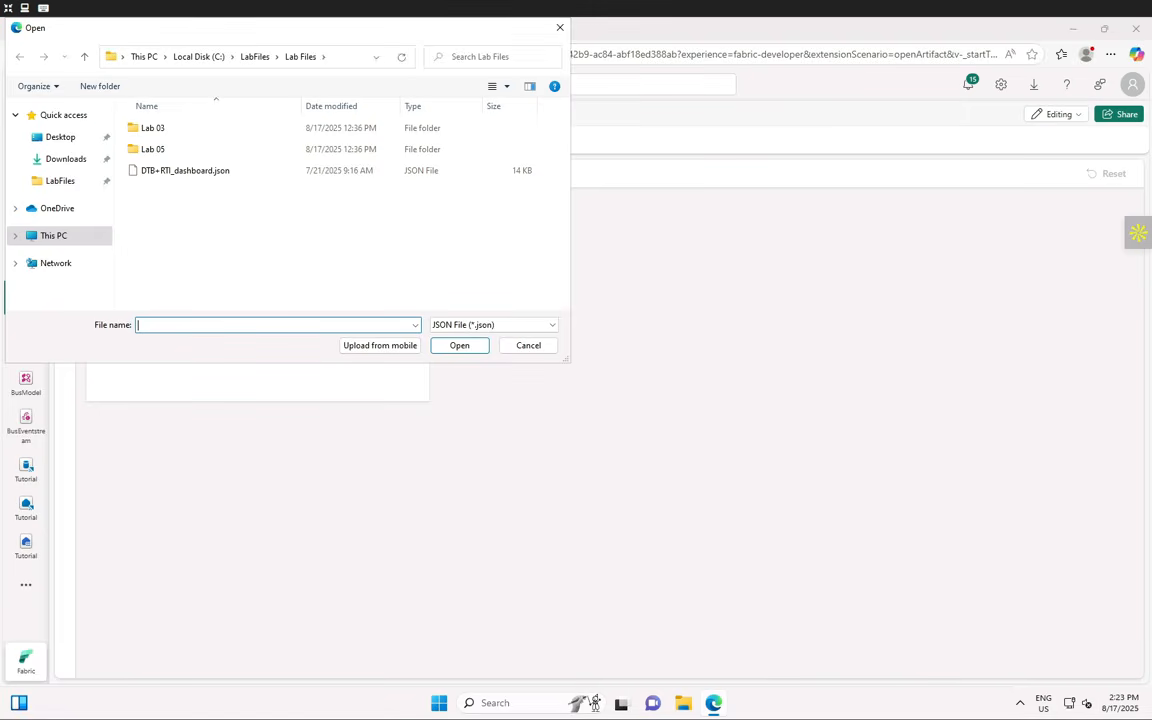
{"action": "left_click", "coordinate": [185, 172]}
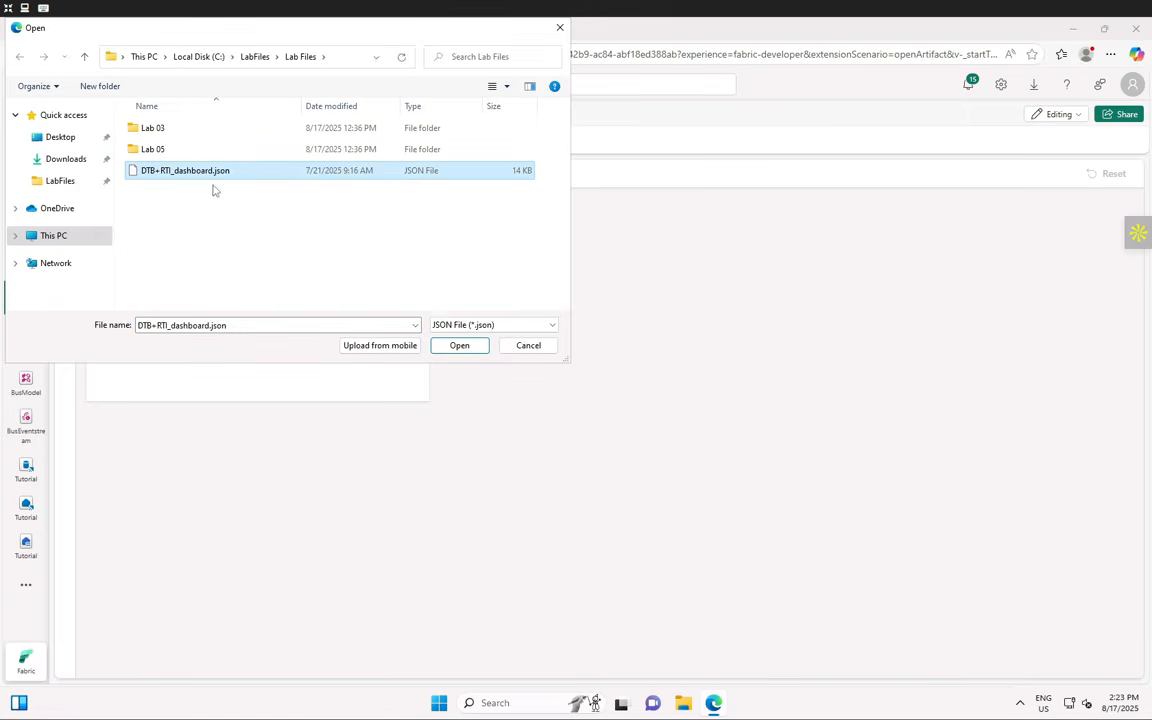
{"action": "left_click", "coordinate": [459, 346]}
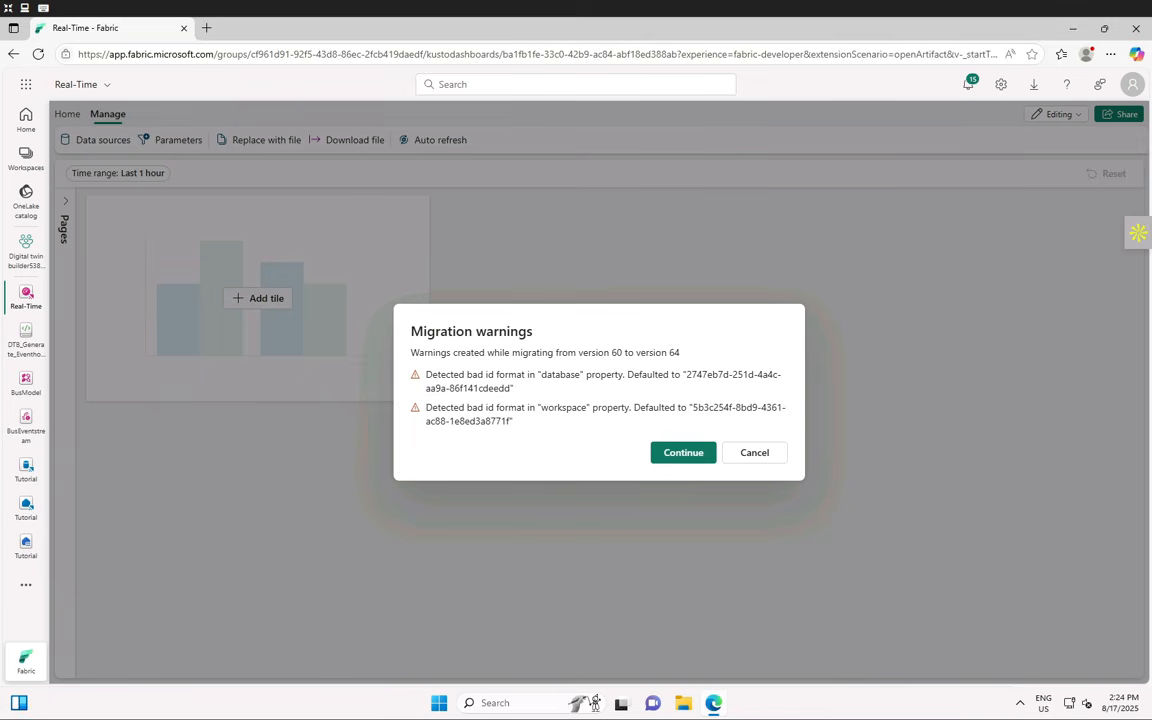
{"action": "left_click", "coordinate": [675, 460]}
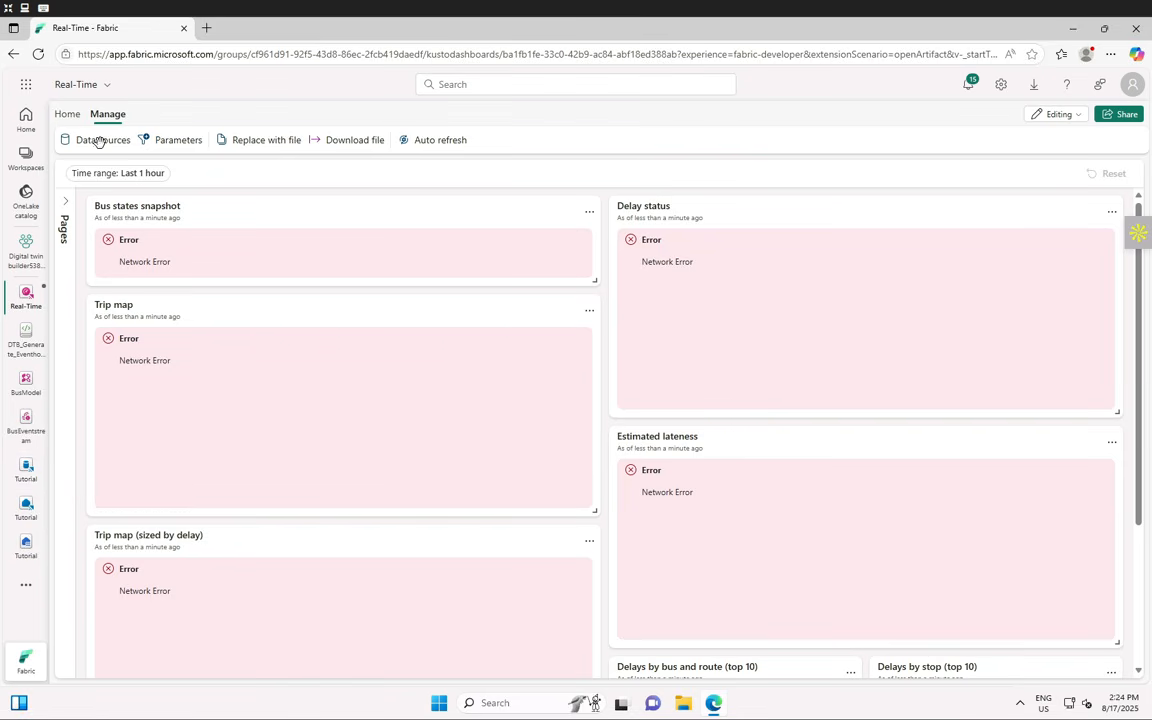
- Edit the Tutorial data source to connect the Tutorial Eventhouse / KQL Database and apply it
{"action": "left_click", "coordinate": [100, 143]}
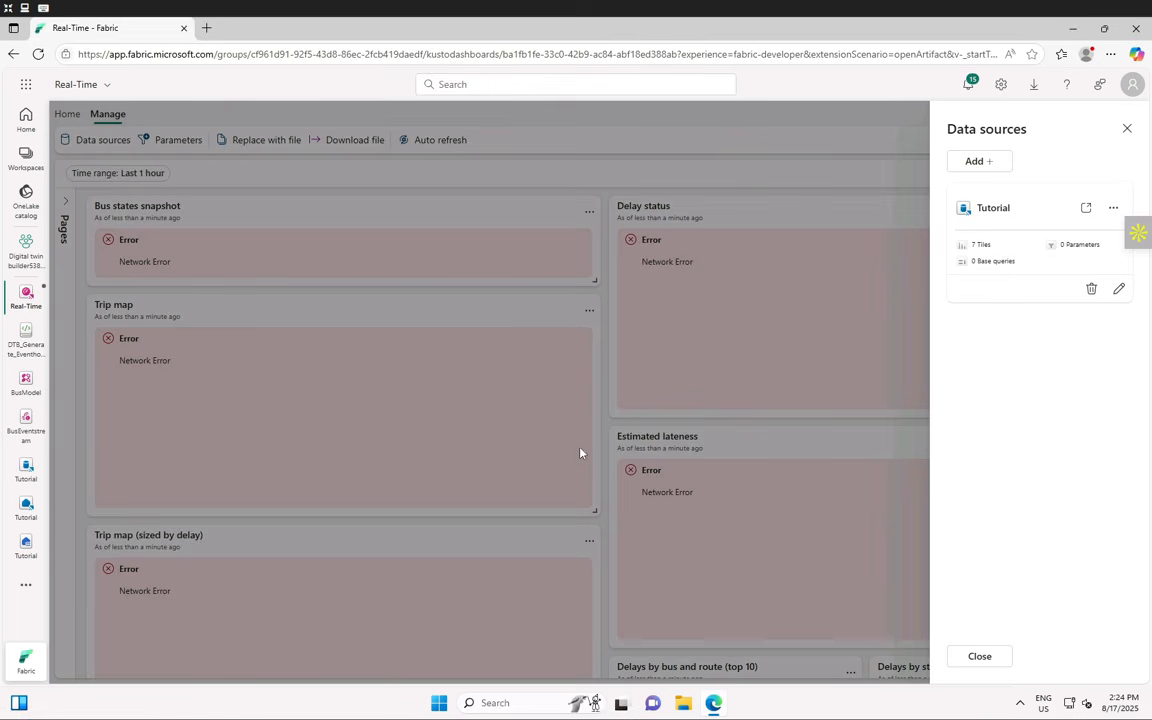
{"action": "left_click", "coordinate": [1118, 288]}
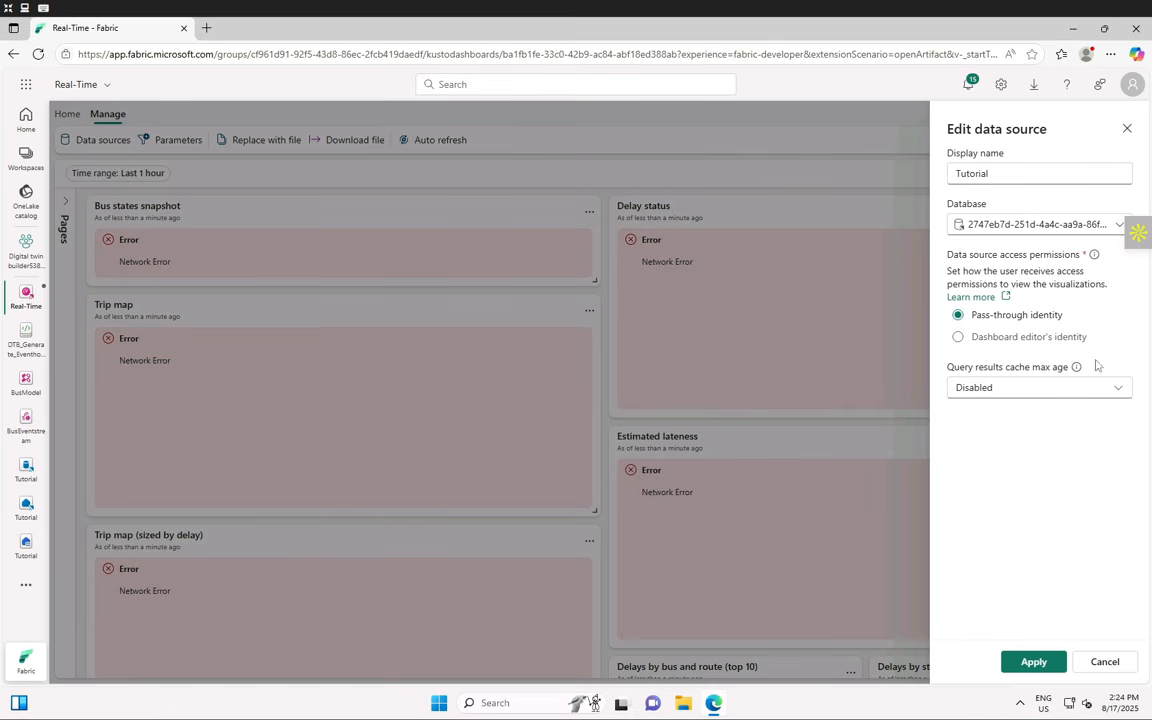
{"action": "left_click", "coordinate": [1111, 233]}
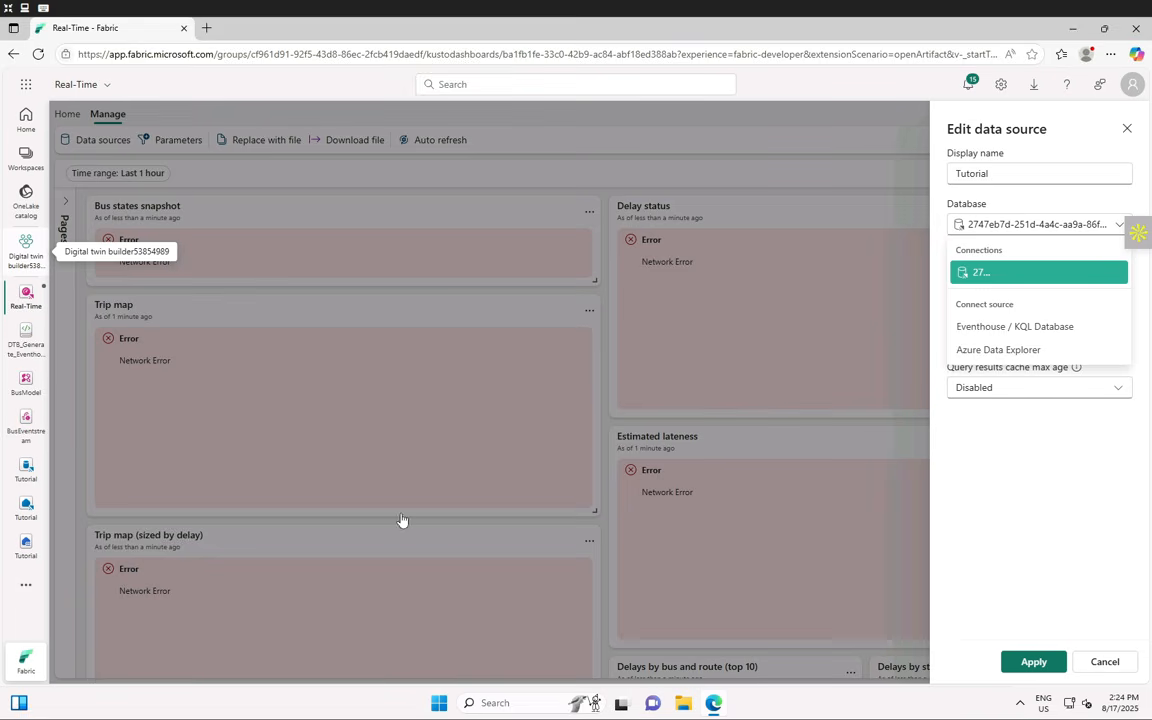
{"action": "left_click", "coordinate": [1012, 326]}
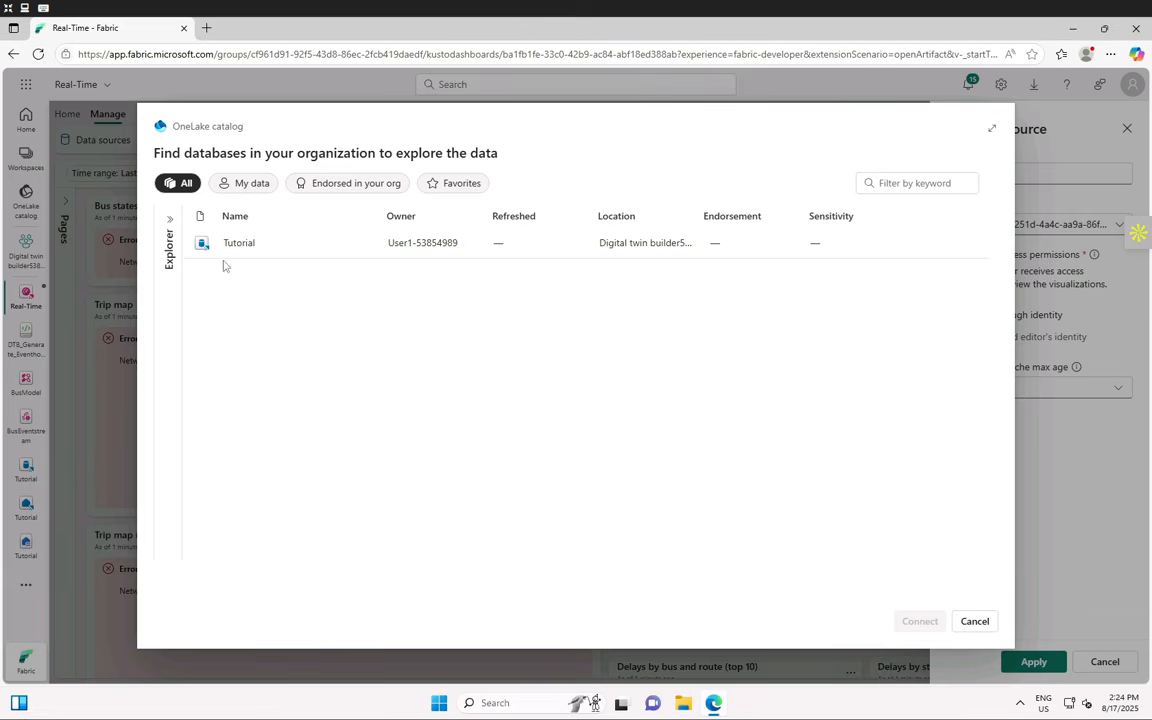
{"action": "left_click", "coordinate": [282, 252]}
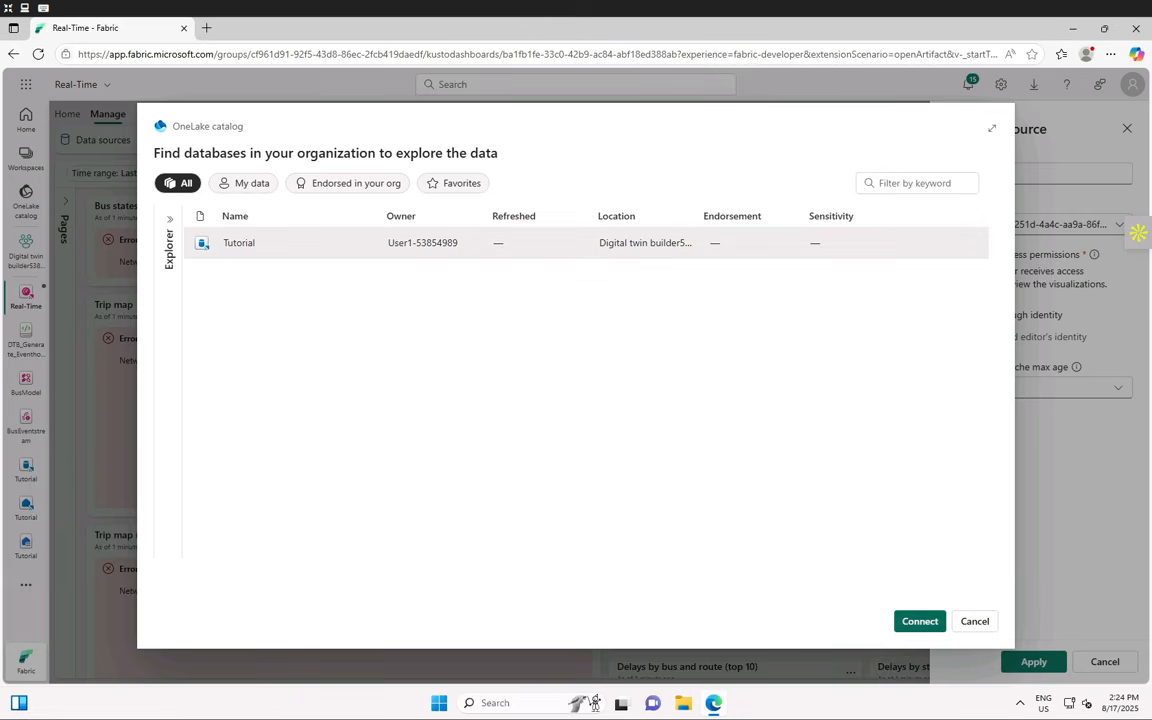
{"action": "left_click", "coordinate": [920, 621]}
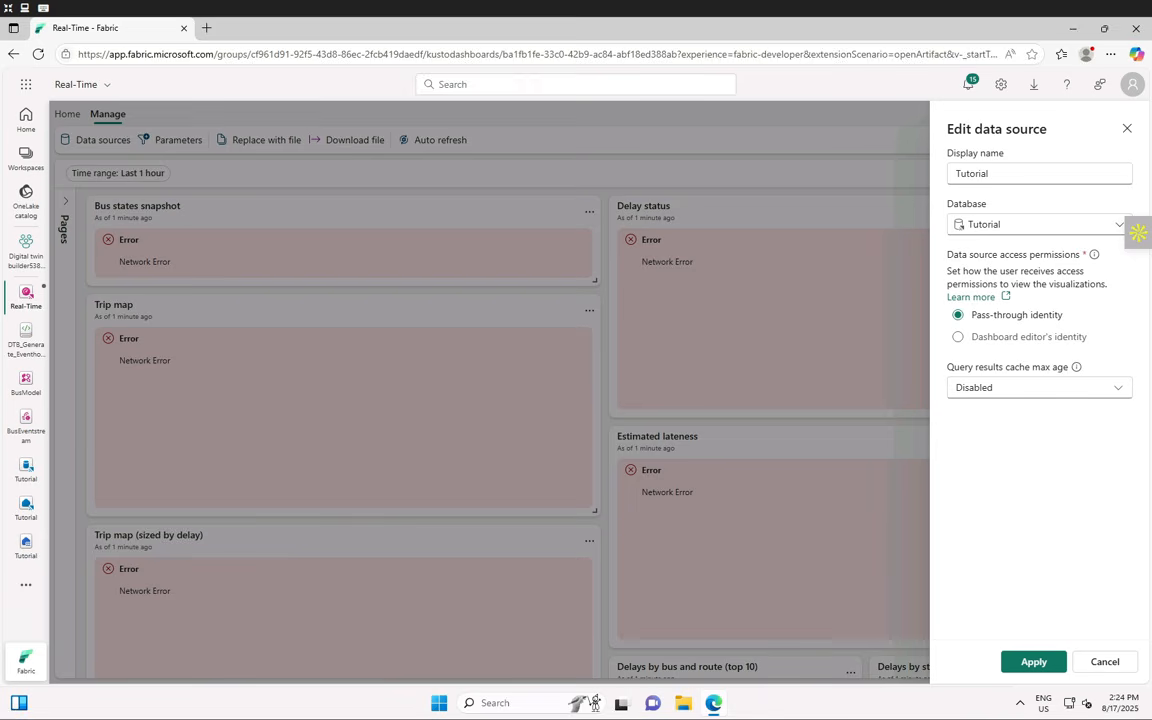
{"action": "left_click", "coordinate": [1030, 662]}
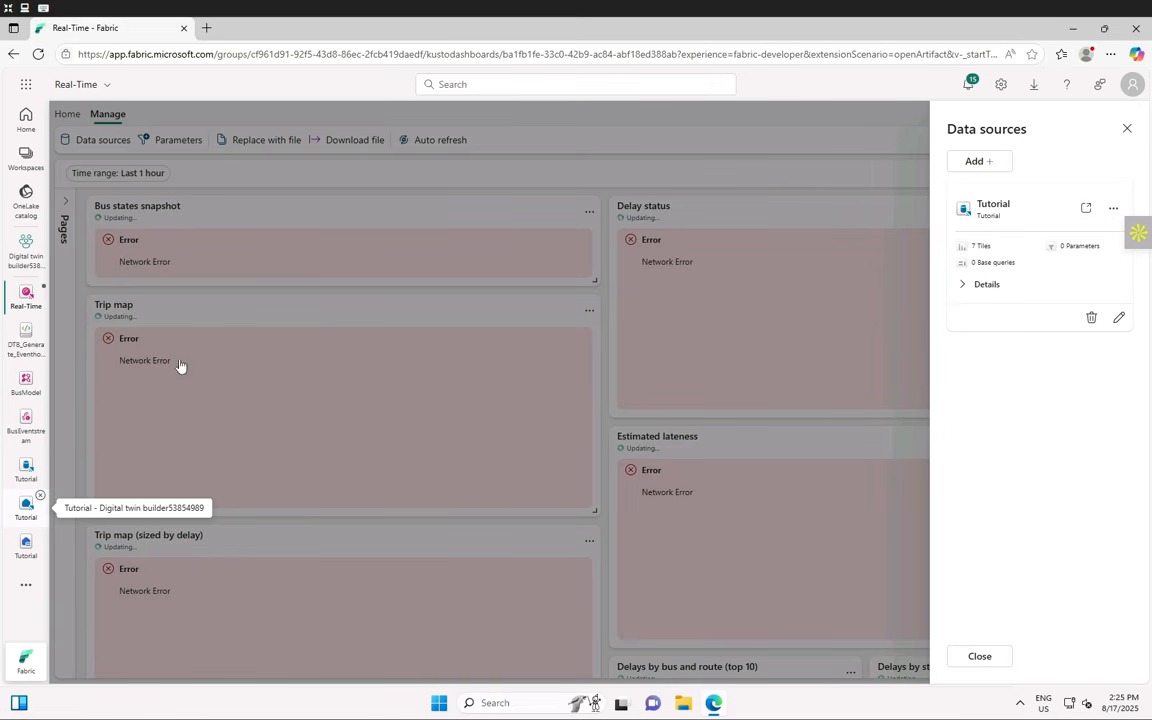
- Close the Data sources pane and set the dashboard time range to Last 24 hours
{"action": "left_click", "coordinate": [1126, 131]}
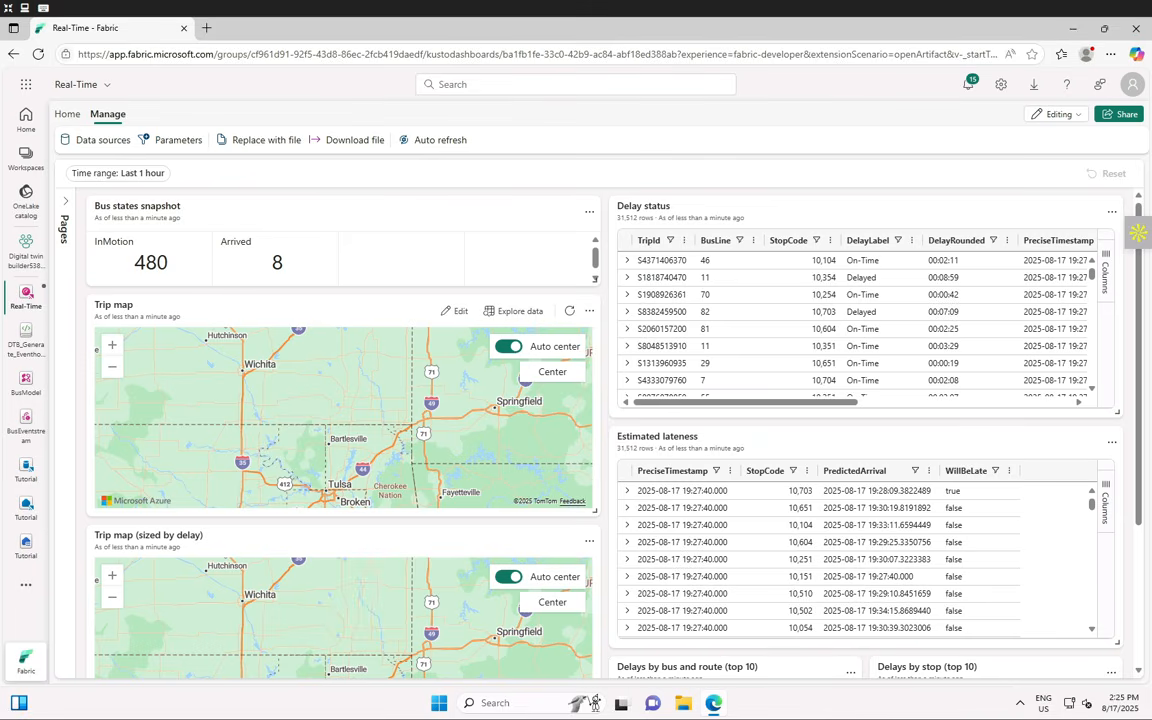
{"action": "left_click", "coordinate": [131, 179]}
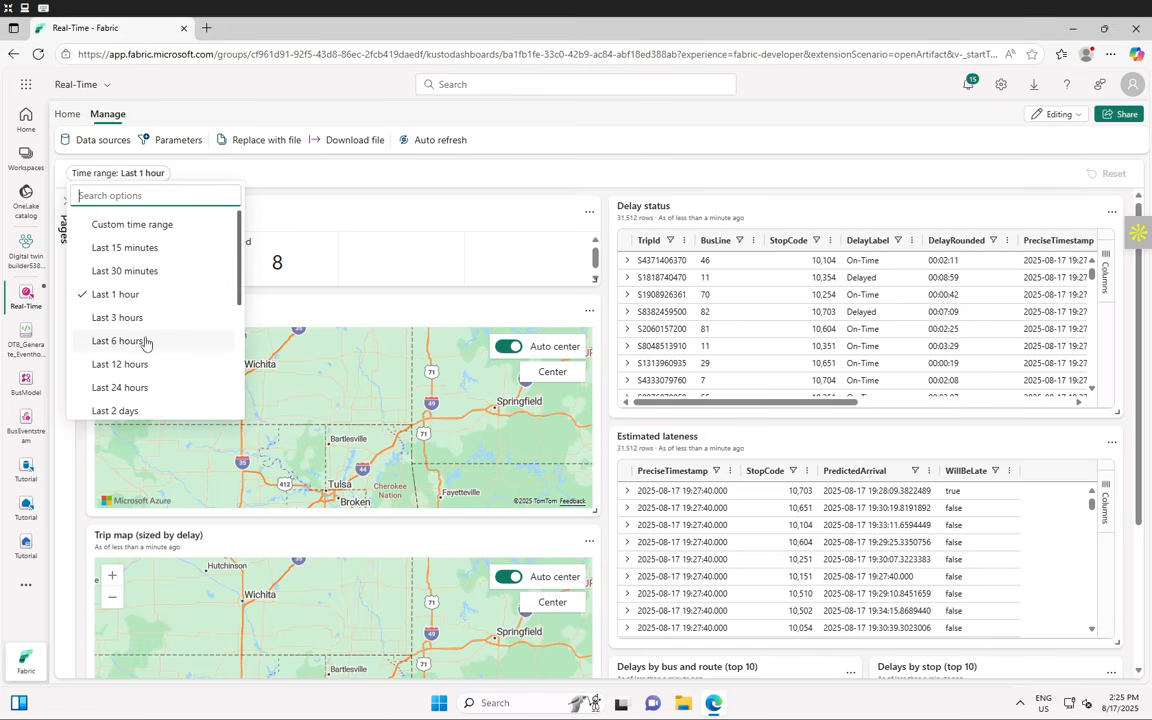
{"action": "mouse_move", "coordinate": [478, 218]}
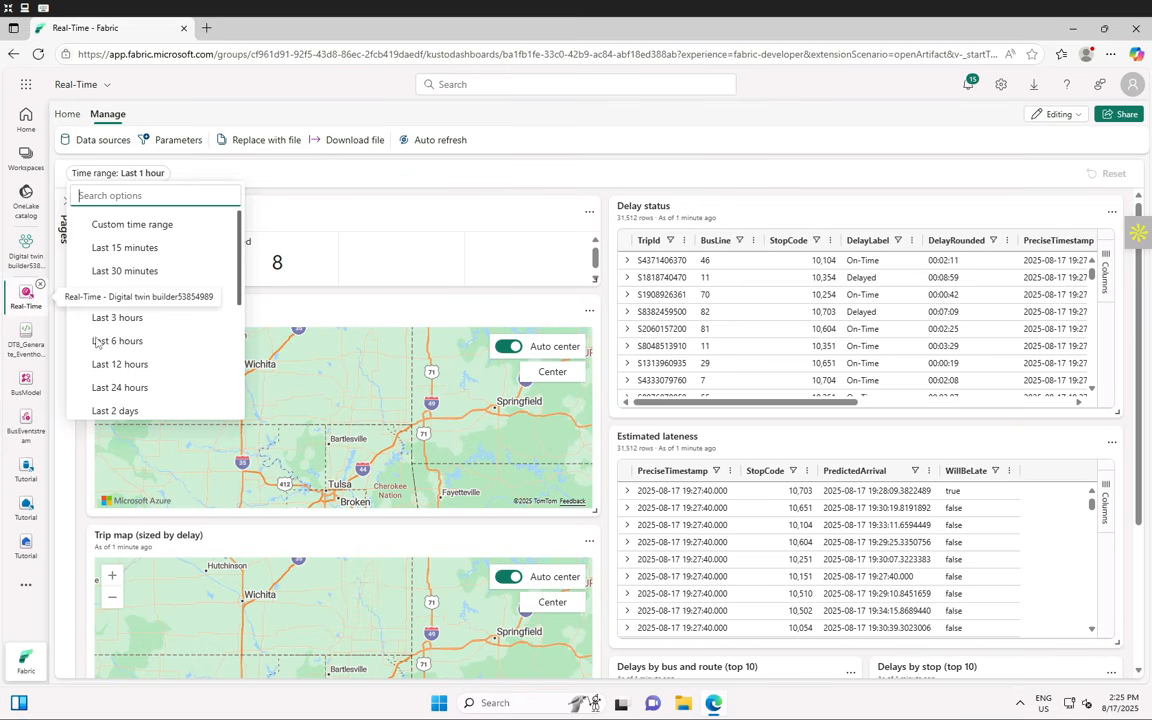
{"action": "left_click", "coordinate": [120, 387]}
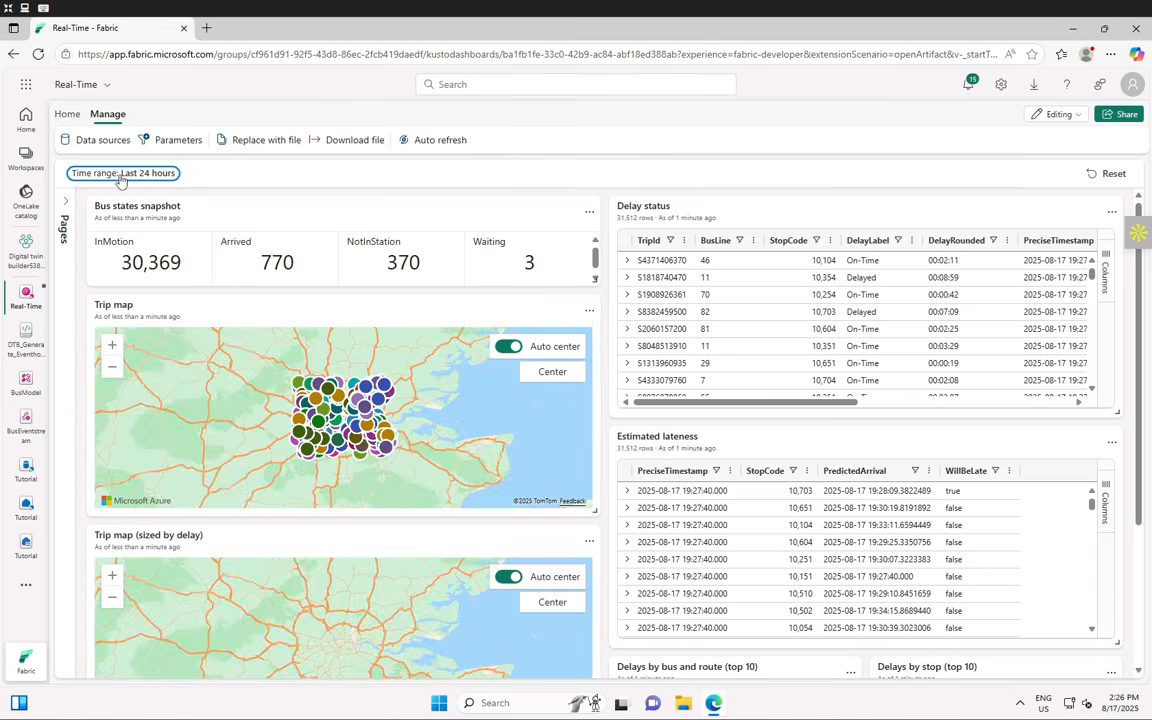
- Switch the time range to Last 6 hours, then back to Last 1 hour
{"action": "left_click", "coordinate": [121, 175]}
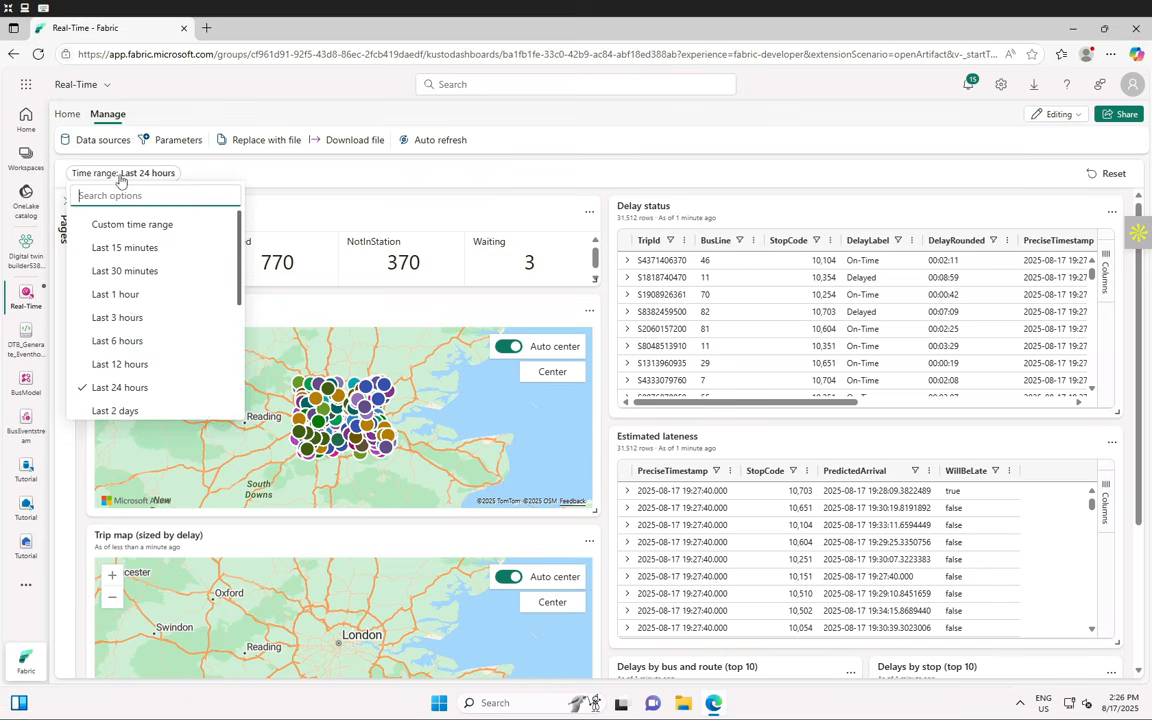
{"action": "left_click", "coordinate": [120, 347]}
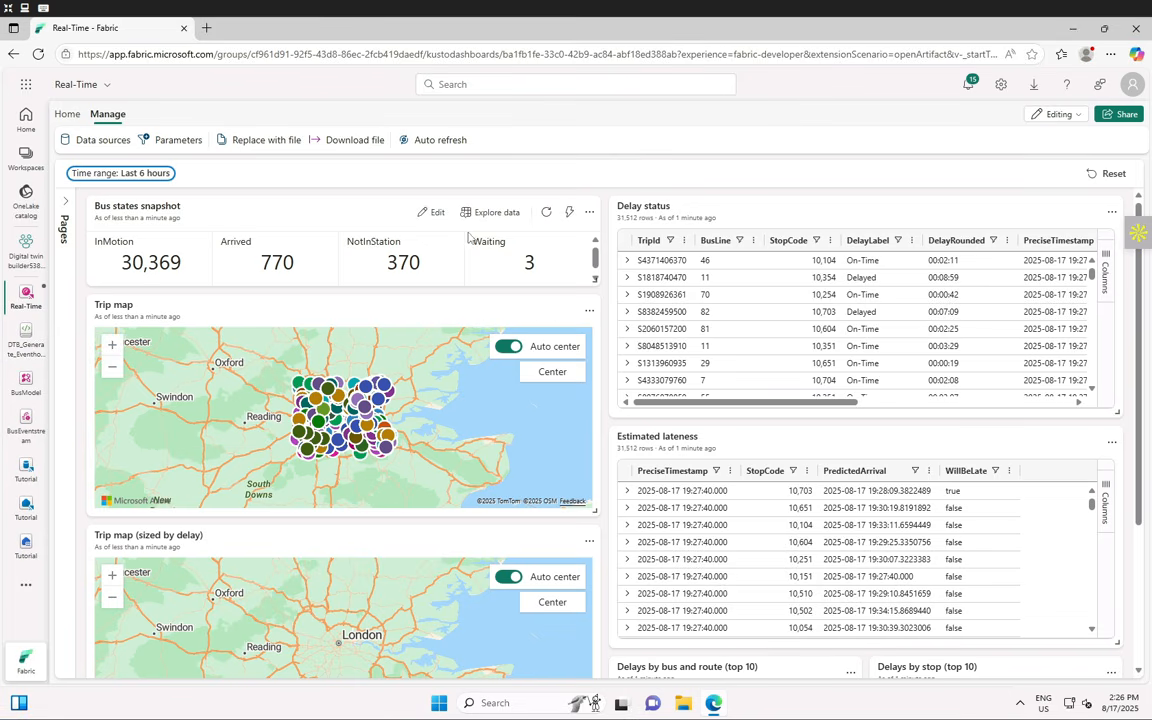
{"action": "left_click", "coordinate": [123, 173]}
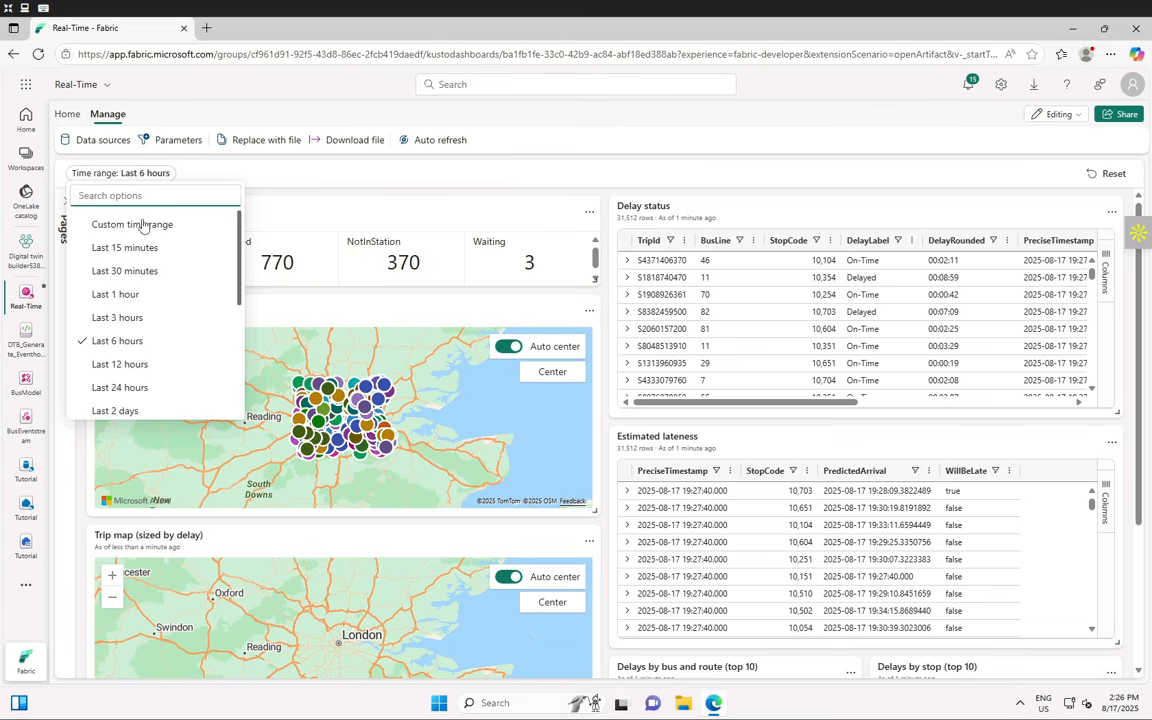
{"action": "left_click", "coordinate": [119, 294]}
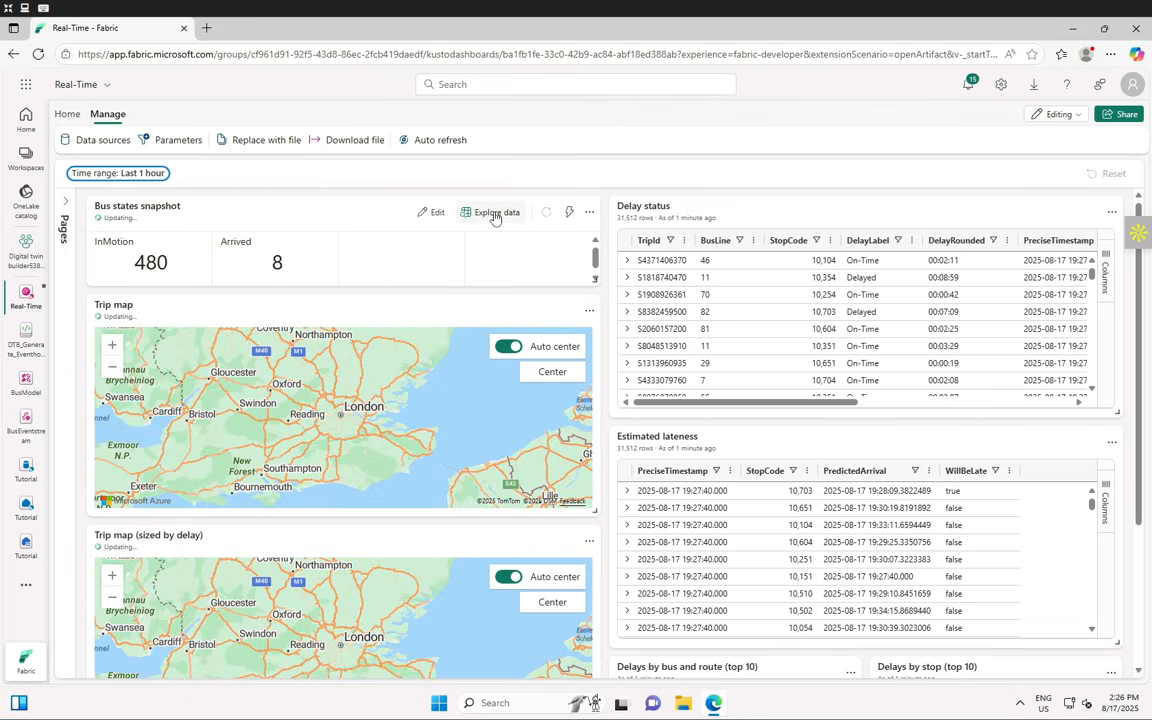
{"action": "left_click", "coordinate": [494, 214]}
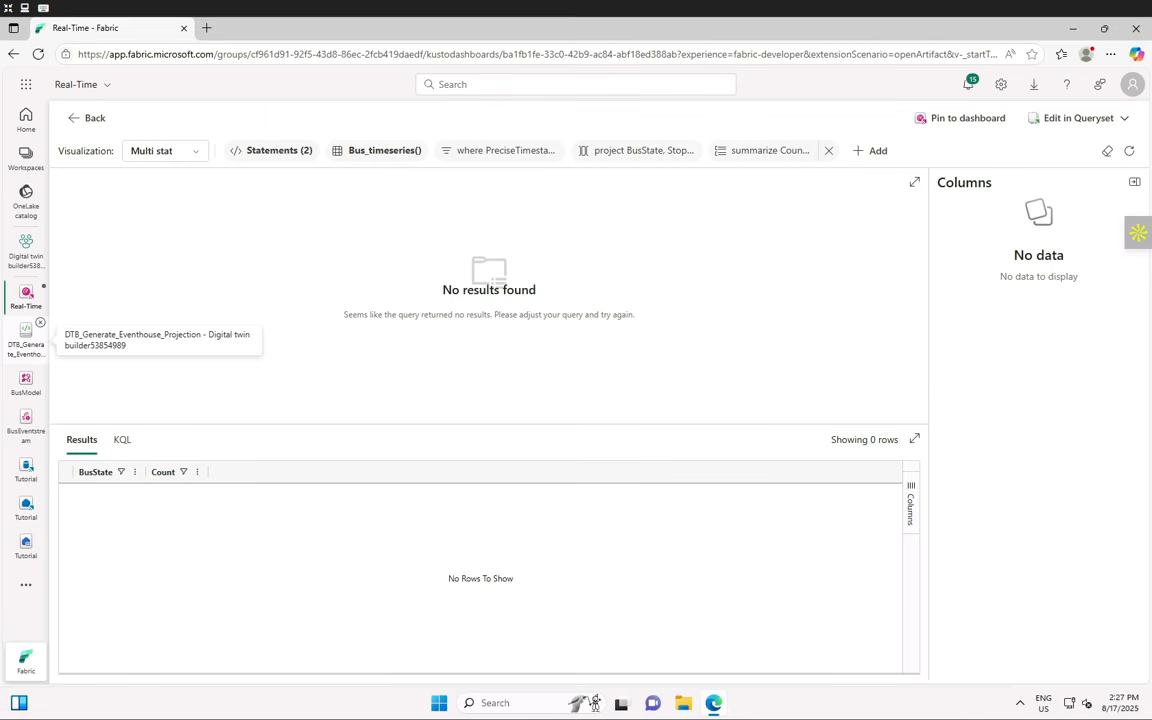
{"action": "left_click", "coordinate": [384, 150]}
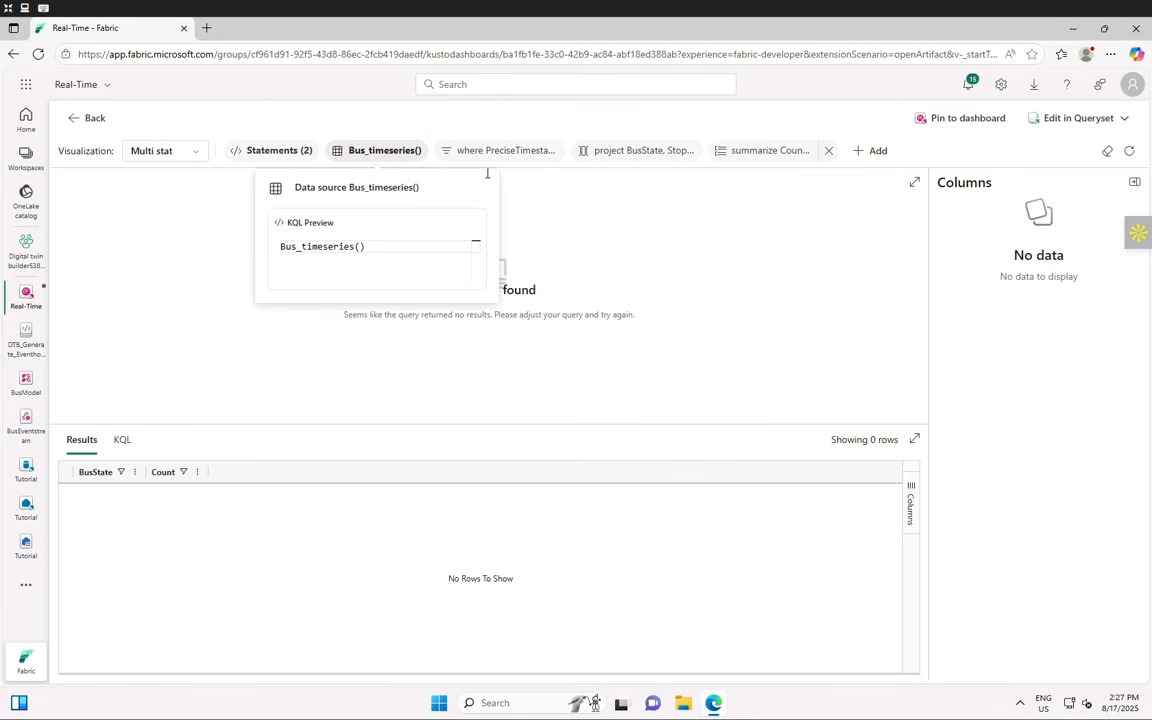
{"action": "mouse_move", "coordinate": [627, 159]}
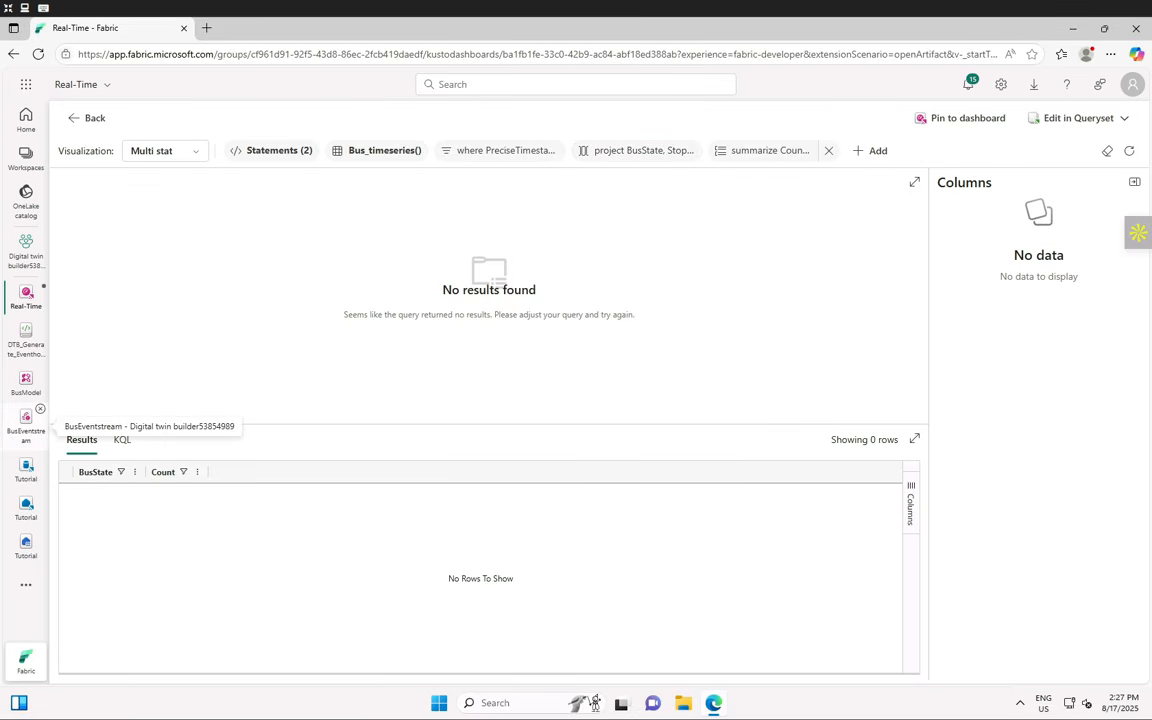
{"action": "left_click", "coordinate": [92, 118]}
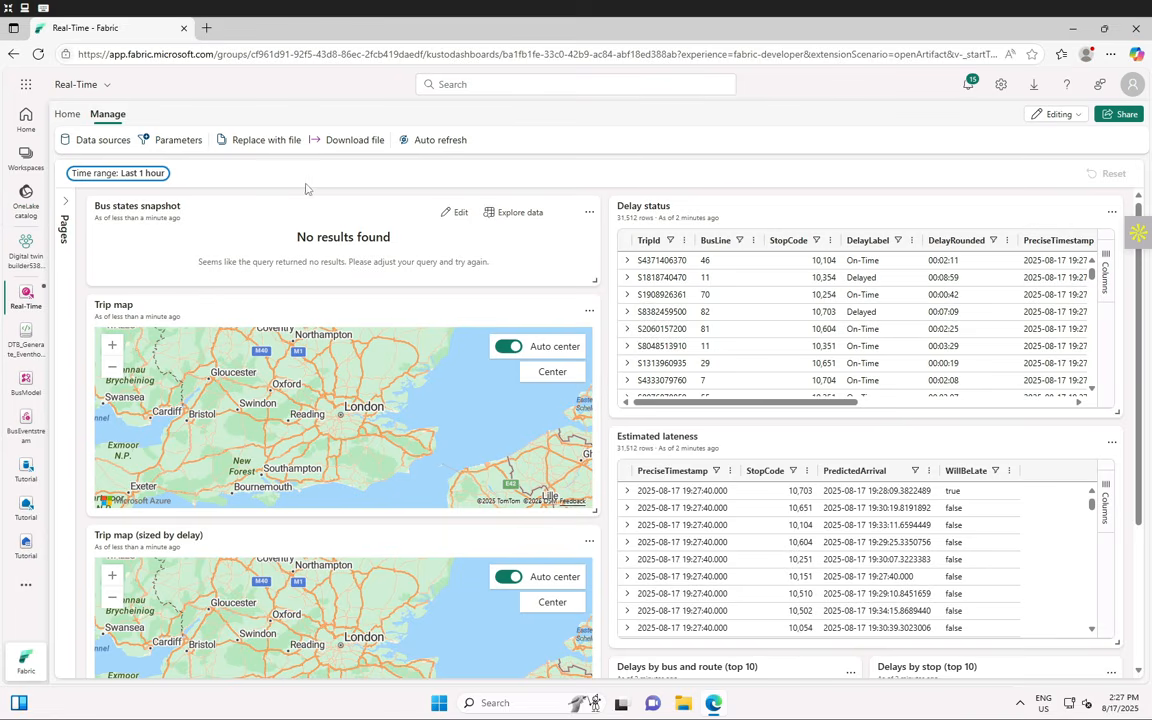
- Save the Real-Time dashboard from the Home tab and refresh all its tiles
{"action": "left_click", "coordinate": [67, 116]}
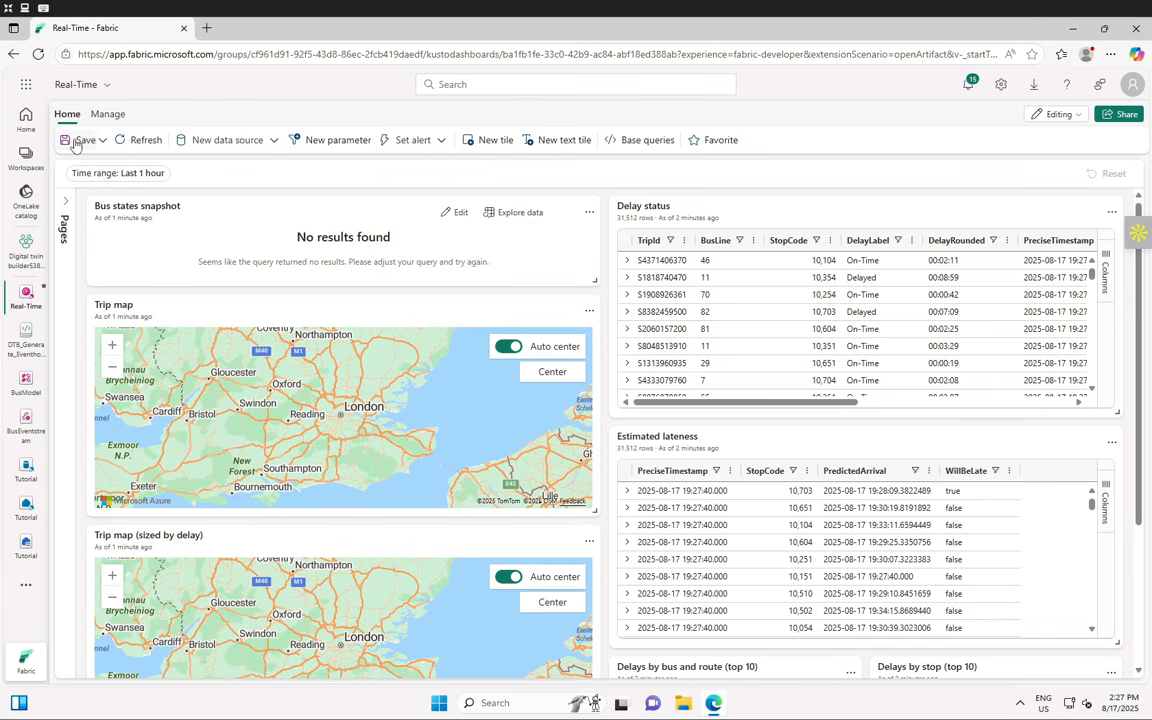
{"action": "left_click", "coordinate": [75, 142]}
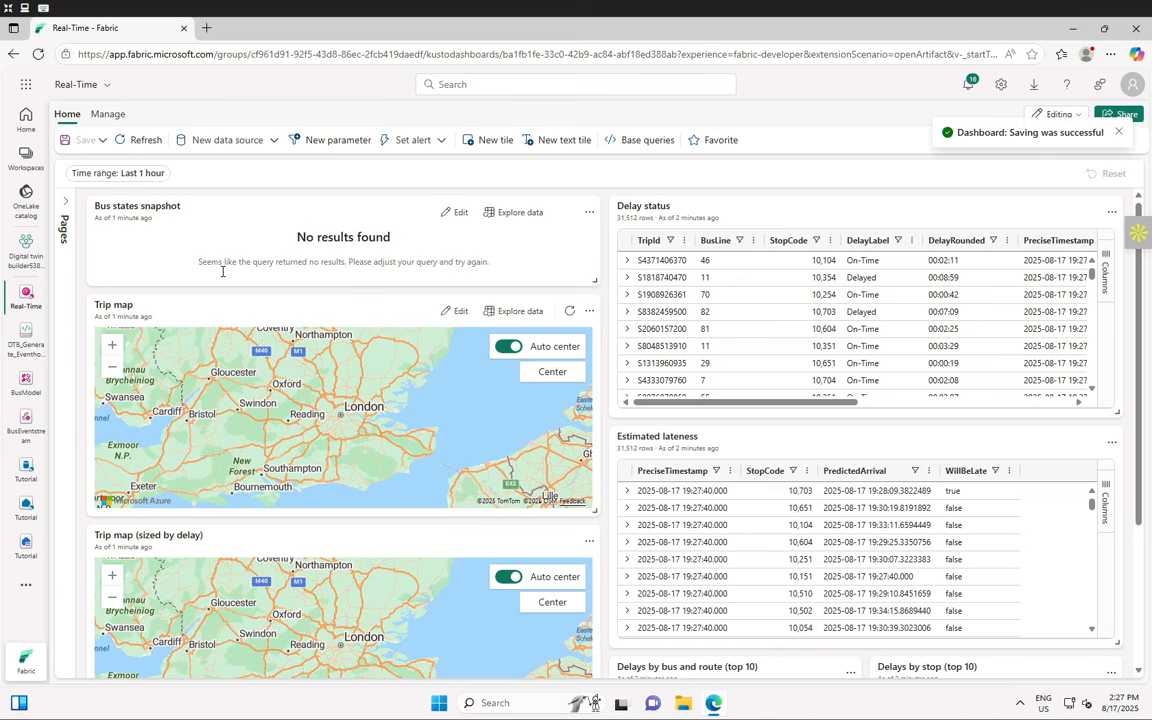
{"action": "left_click", "coordinate": [140, 141]}
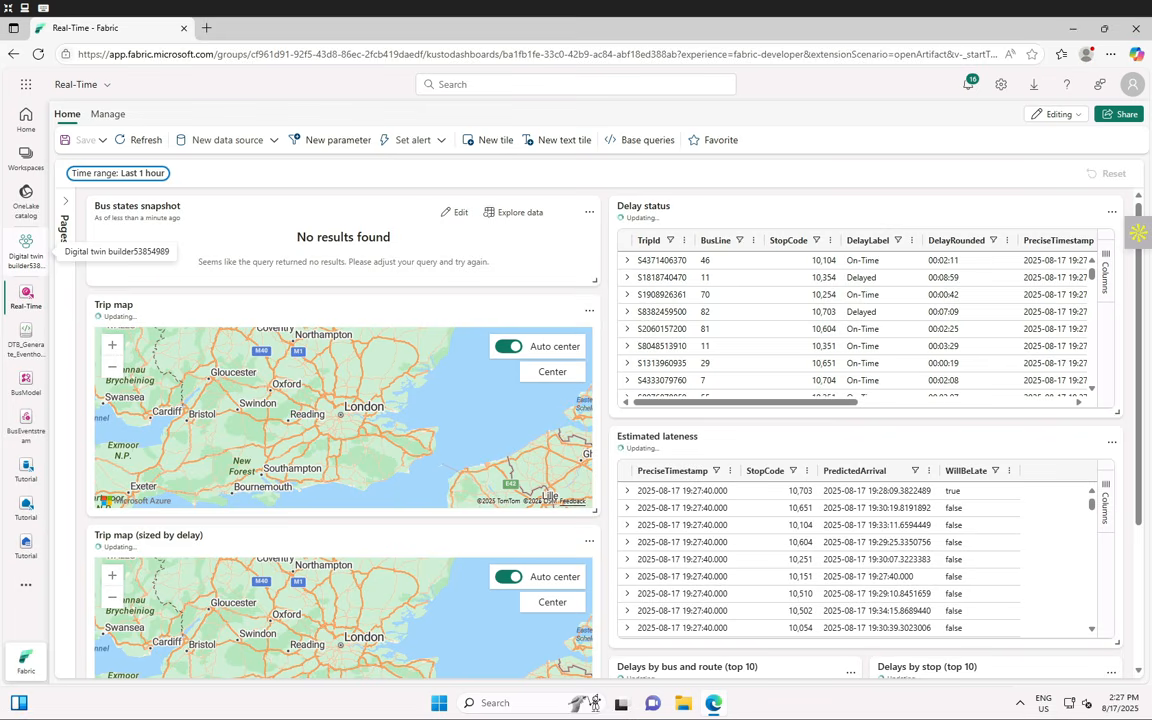
- Switch the dashboard time range to Last 3 hours so Bus states snapshot shows counts
{"action": "left_click", "coordinate": [148, 176]}
{"action": "left_click", "coordinate": [114, 289]}
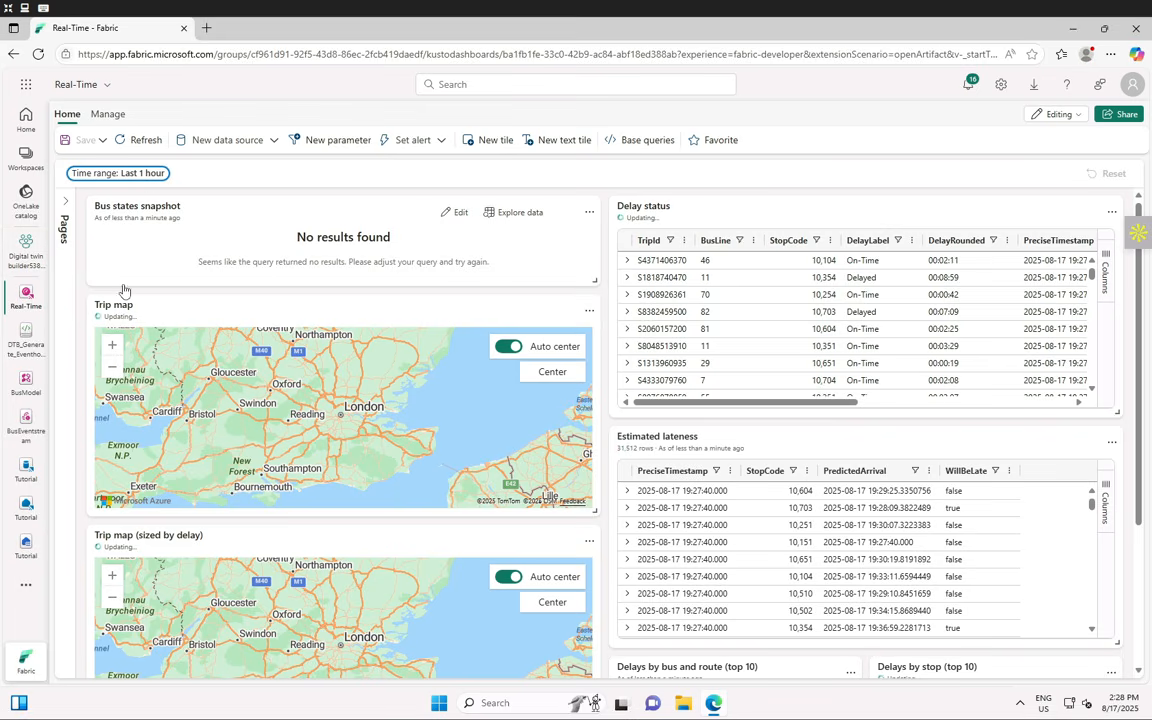
{"action": "left_click", "coordinate": [136, 180]}
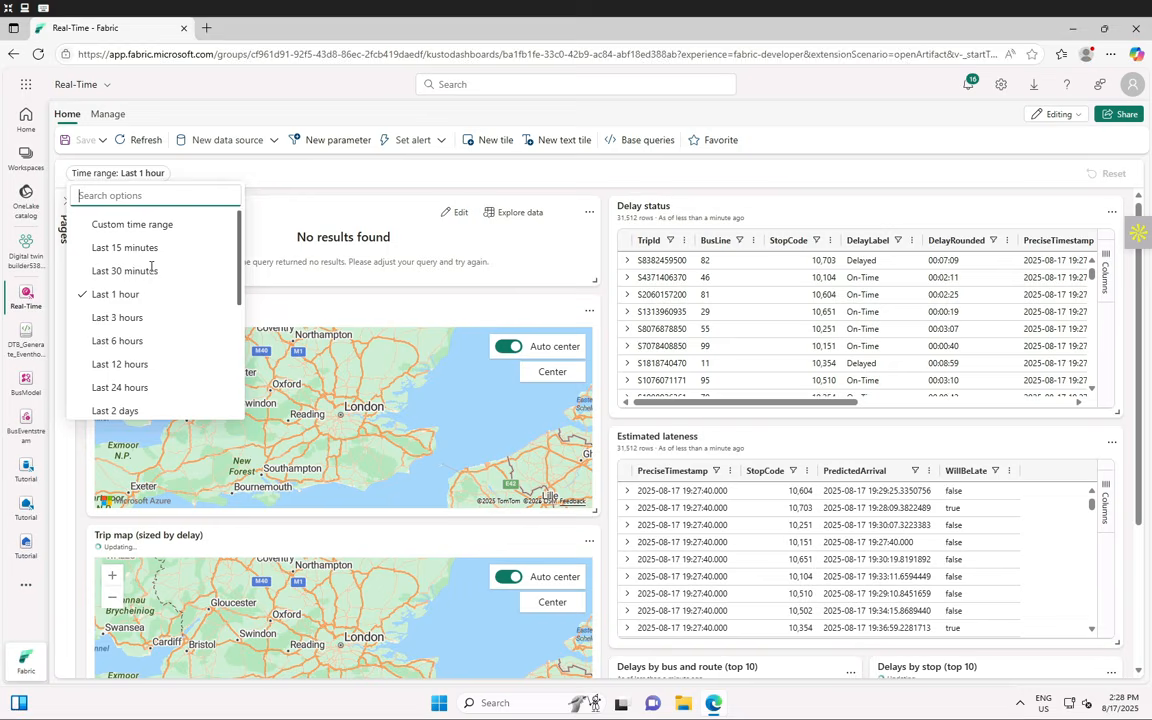
{"action": "left_click", "coordinate": [118, 318]}
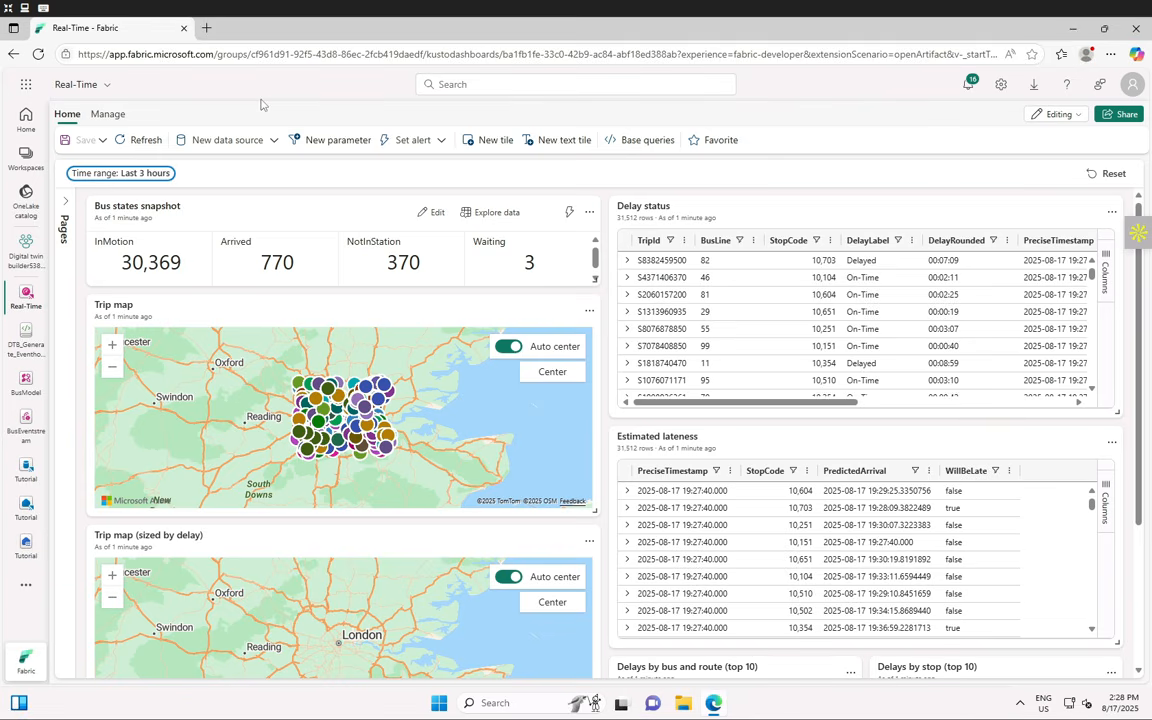
- Go to the Digital twin builder workspace from the left navigation
{"action": "left_click", "coordinate": [18, 258]}
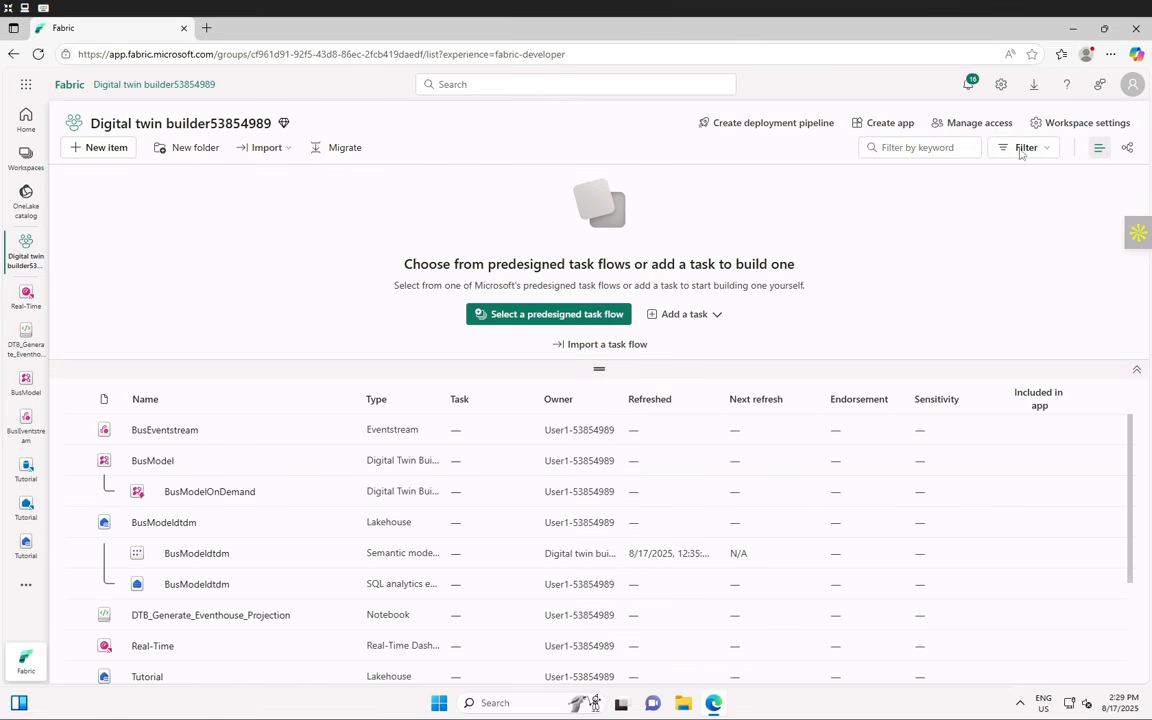
{"action": "left_click", "coordinate": [1002, 86]}
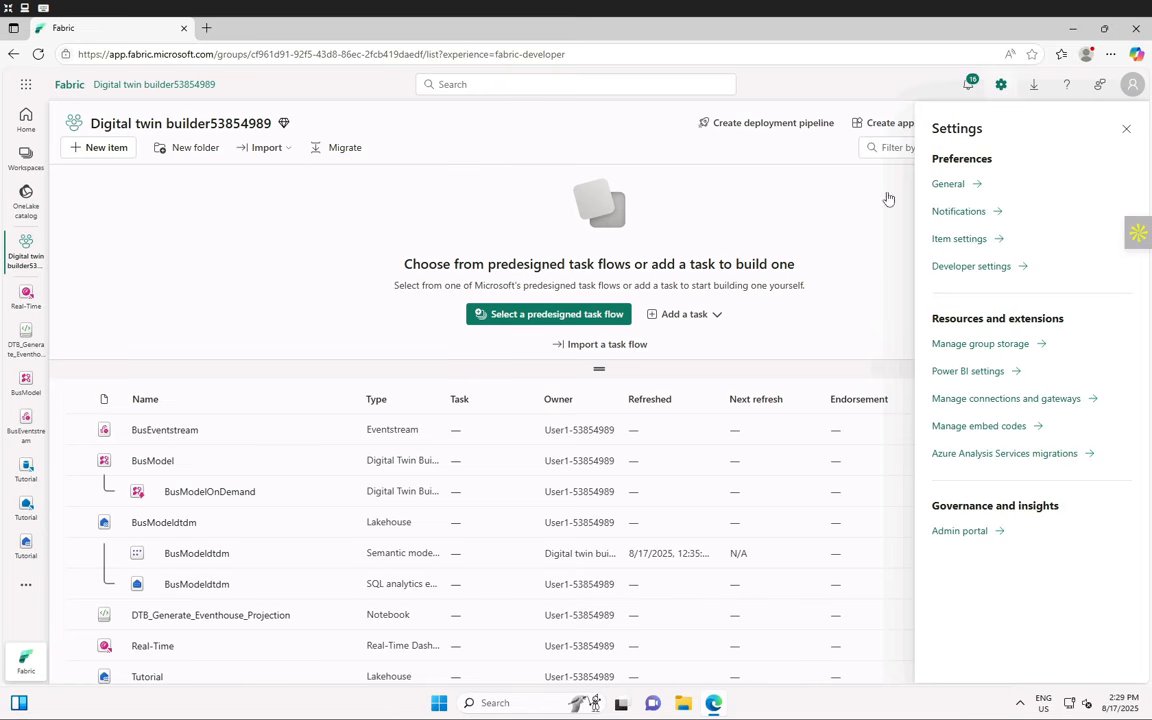
{"action": "left_click", "coordinate": [849, 200]}
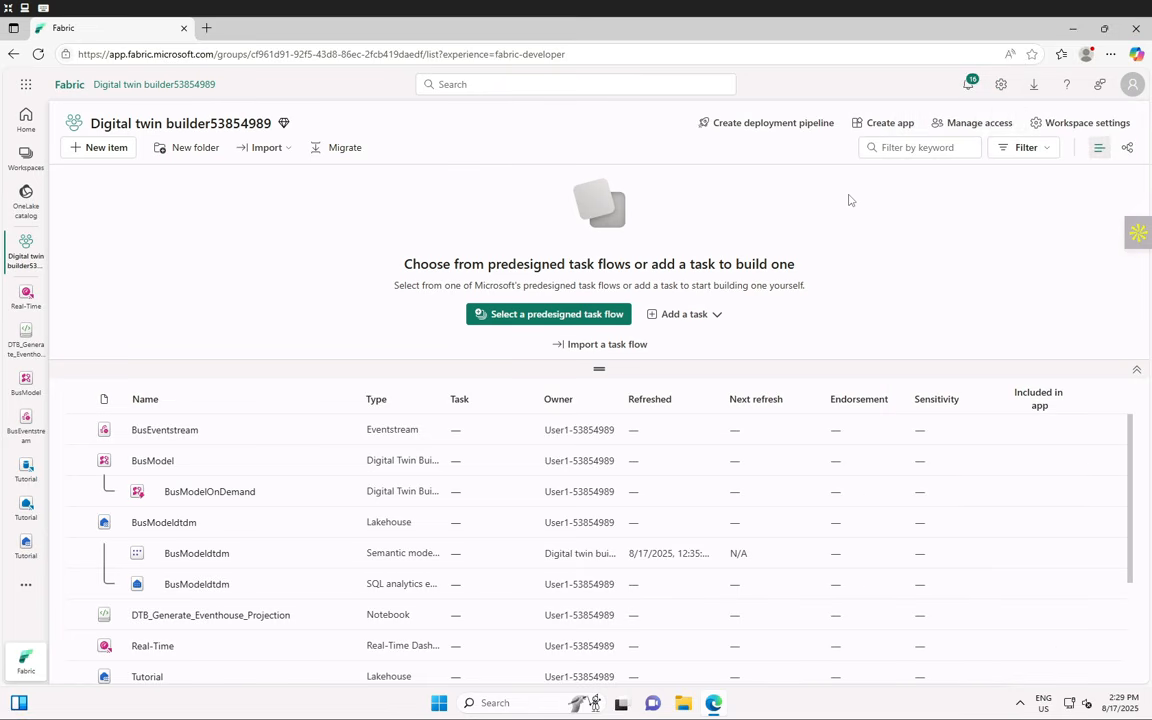
- Open Workspace settings and scroll the General page down to Delete workspace
{"action": "left_click", "coordinate": [1070, 124]}
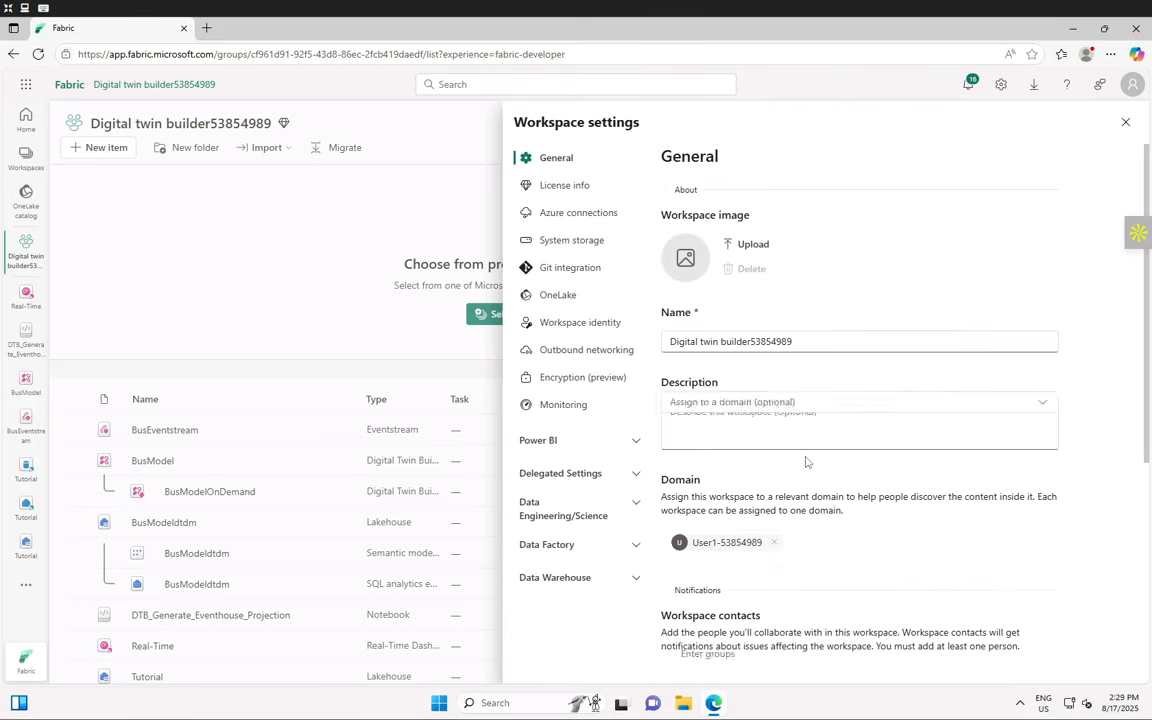
{"action": "scroll", "coordinate": [806, 462], "scroll_direction": "down", "scroll_amount": 3}
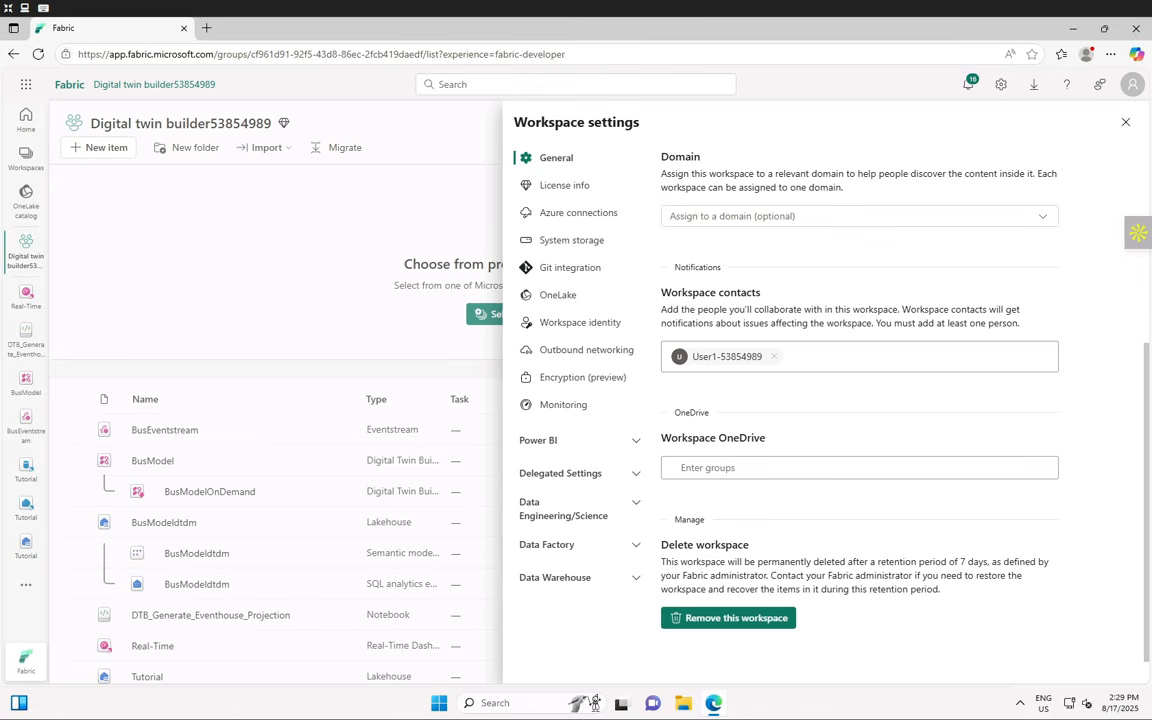
{"action": "key", "text": "super+d"}
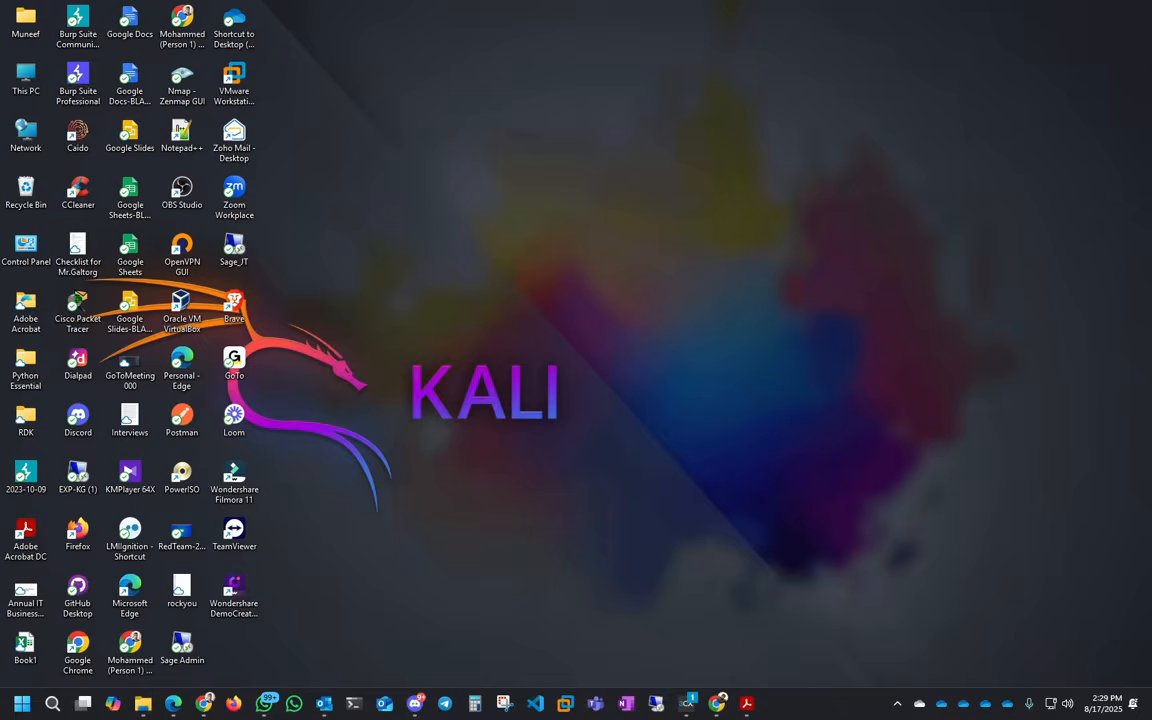
{"action": "key", "text": "super+d"}
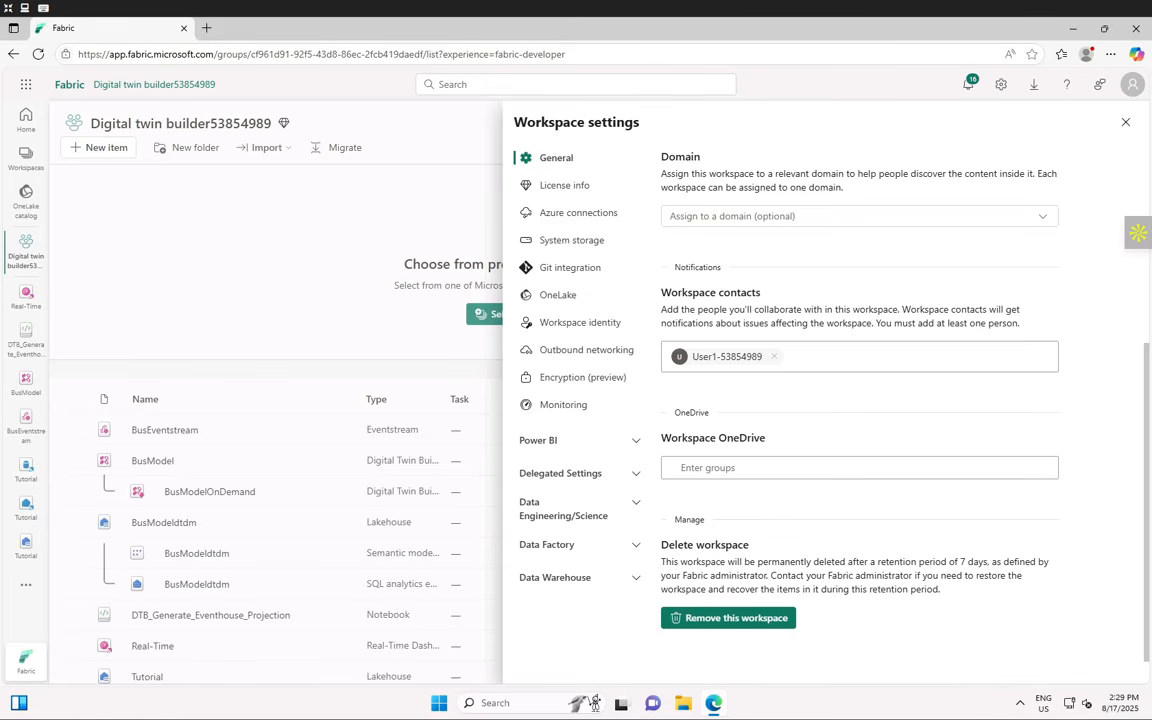